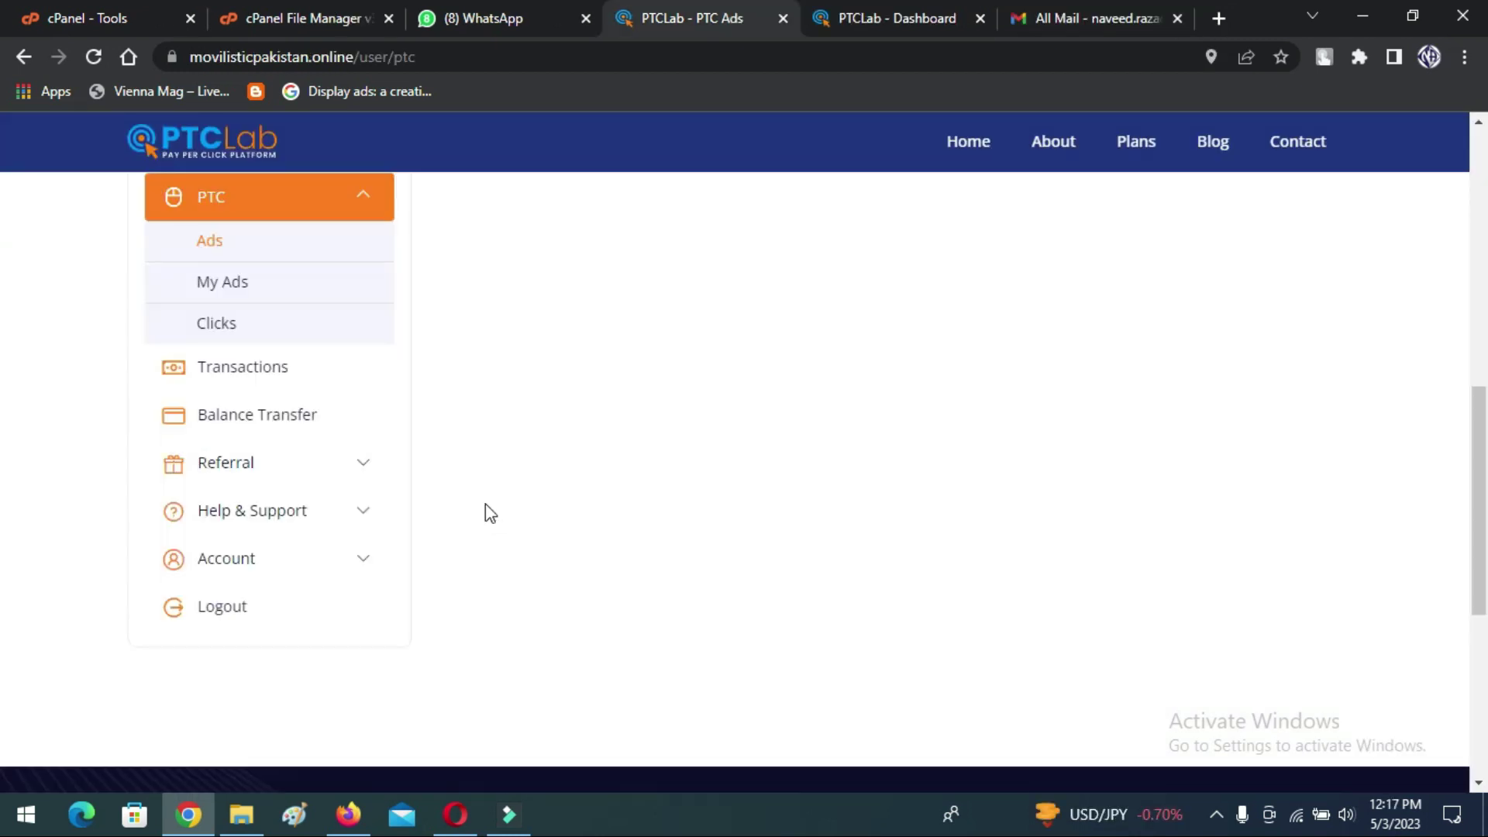
# After checking the admin dashboard, expand the member PTC section and view the $1.00 'we' ad.
pyautogui.scroll(5, 485, 512)
pyautogui.click(876, 12)
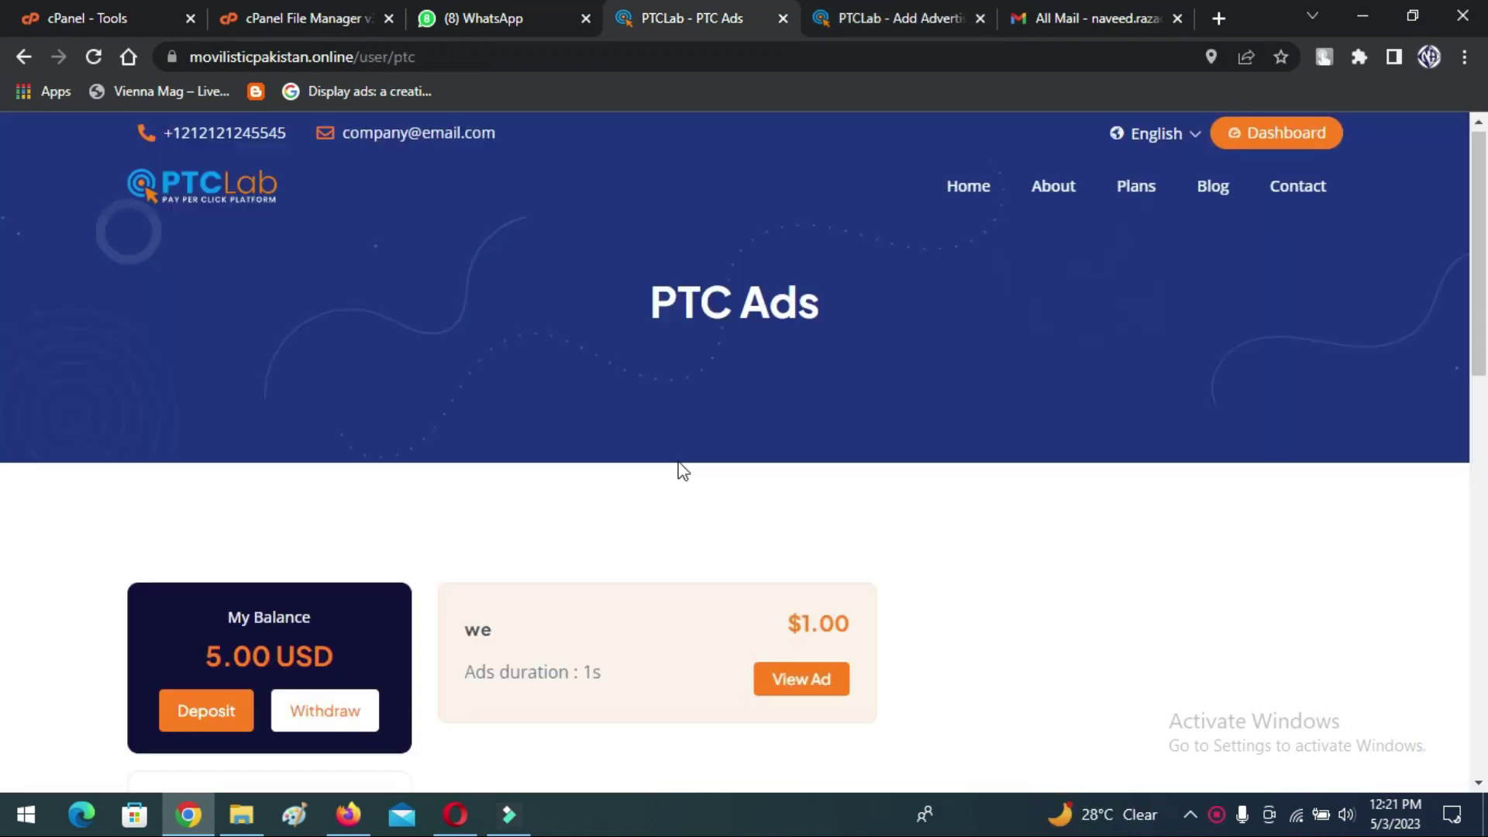
pyautogui.scroll(-5, 681, 468)
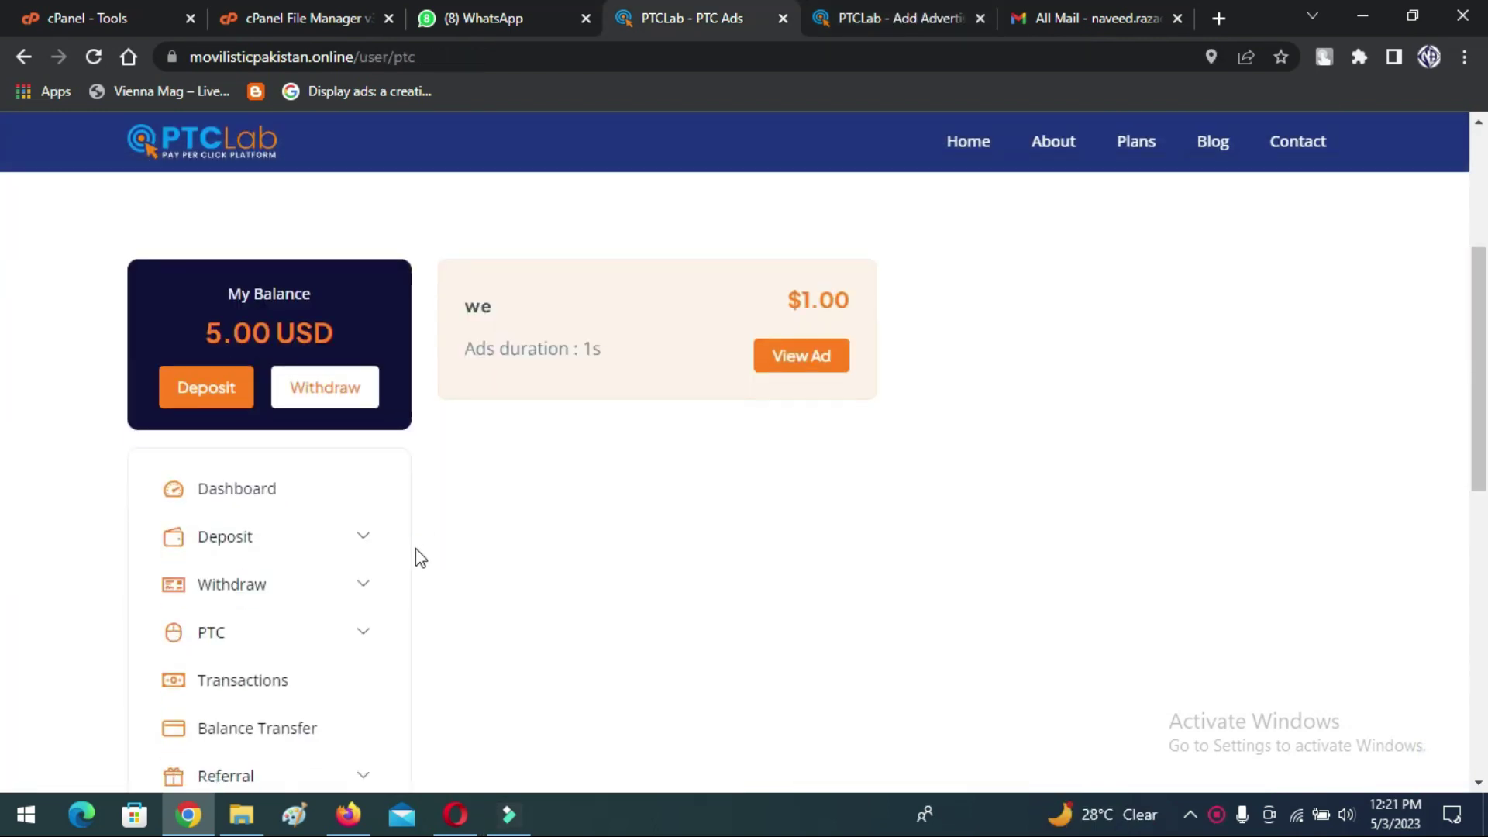
pyautogui.click(316, 537)
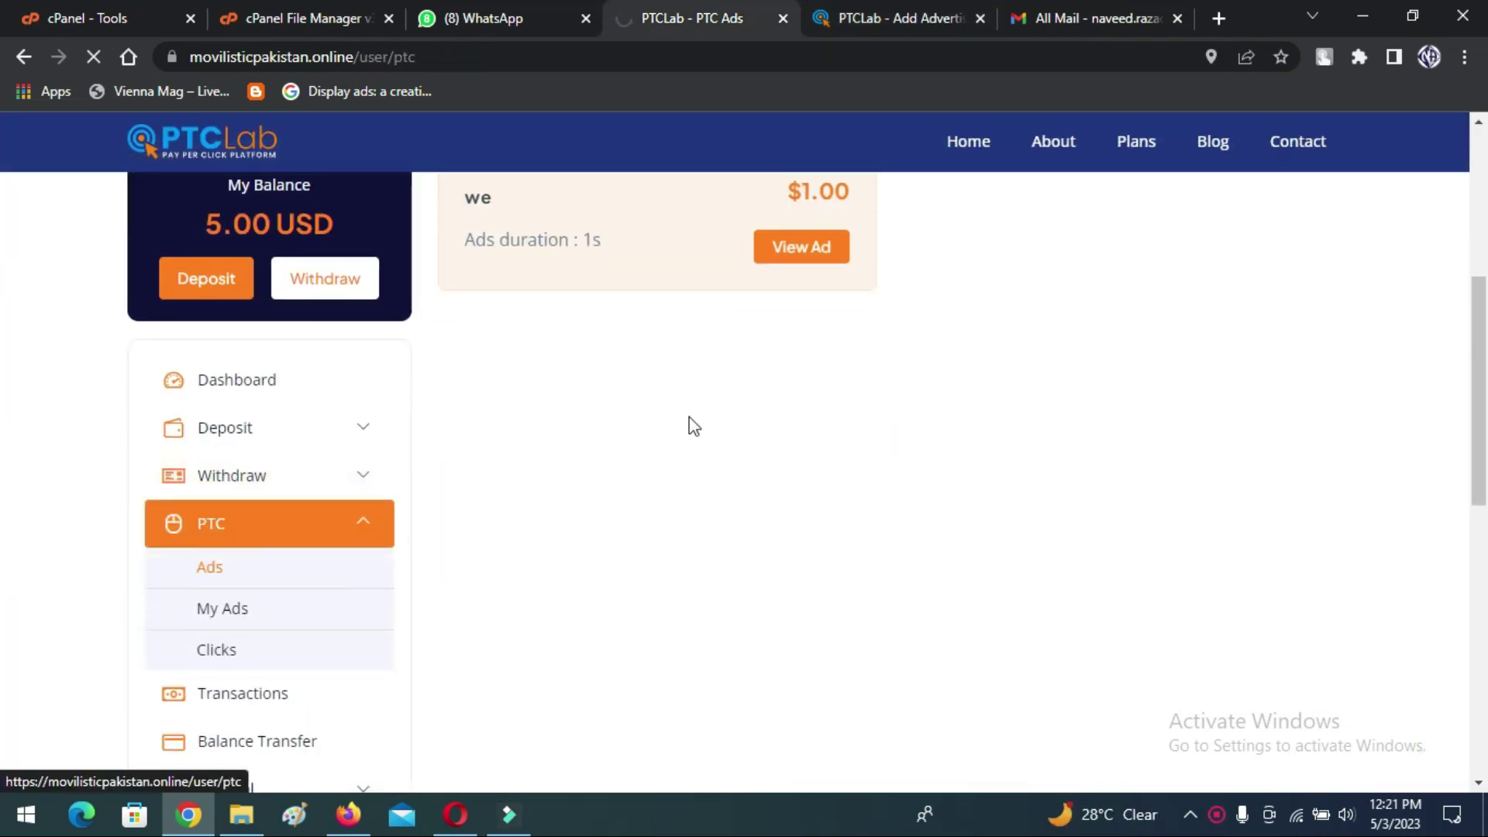
pyautogui.scroll(-3, 775, 333)
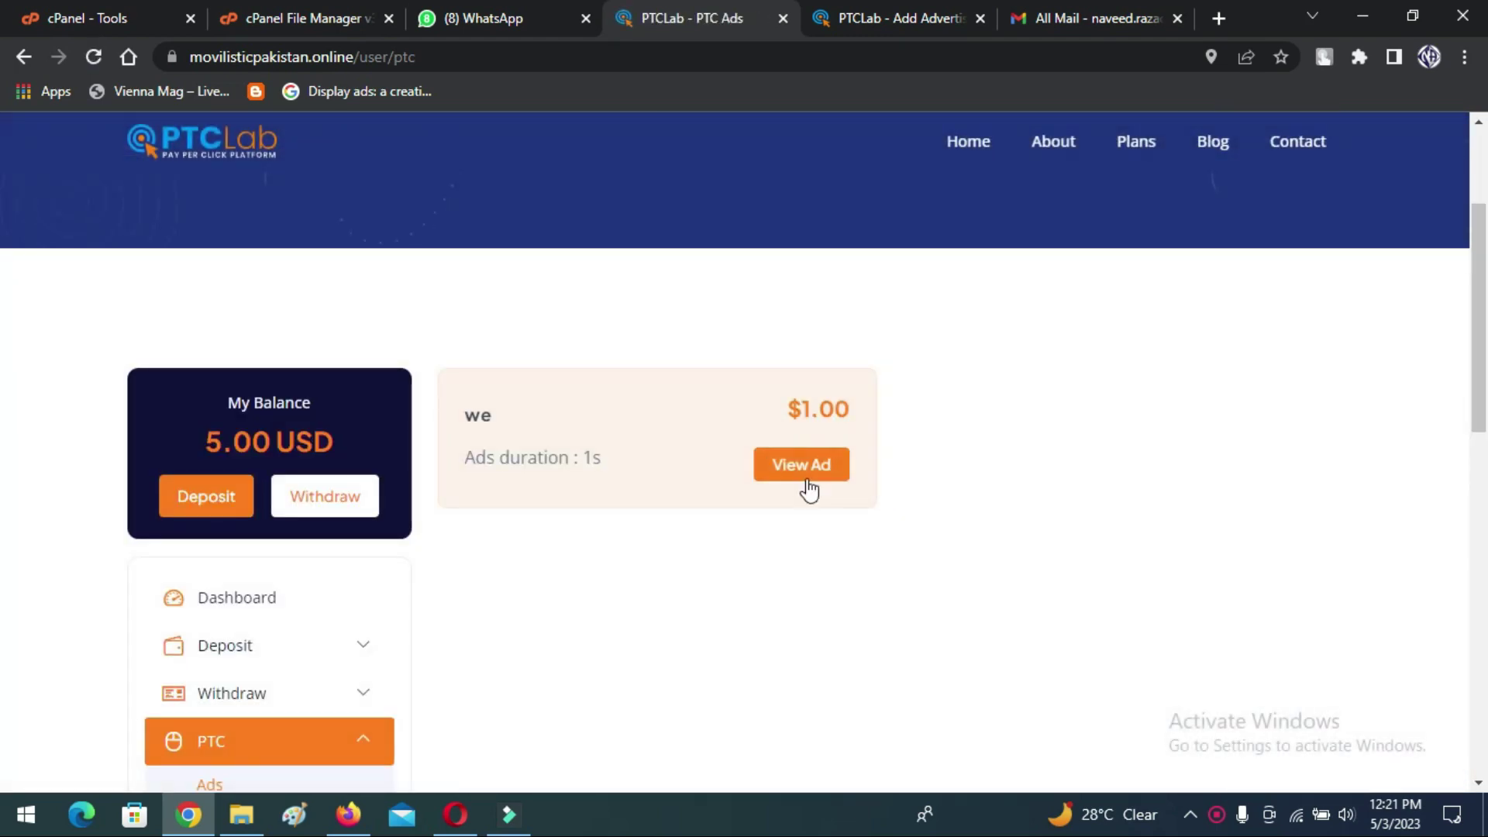
pyautogui.click(806, 484)
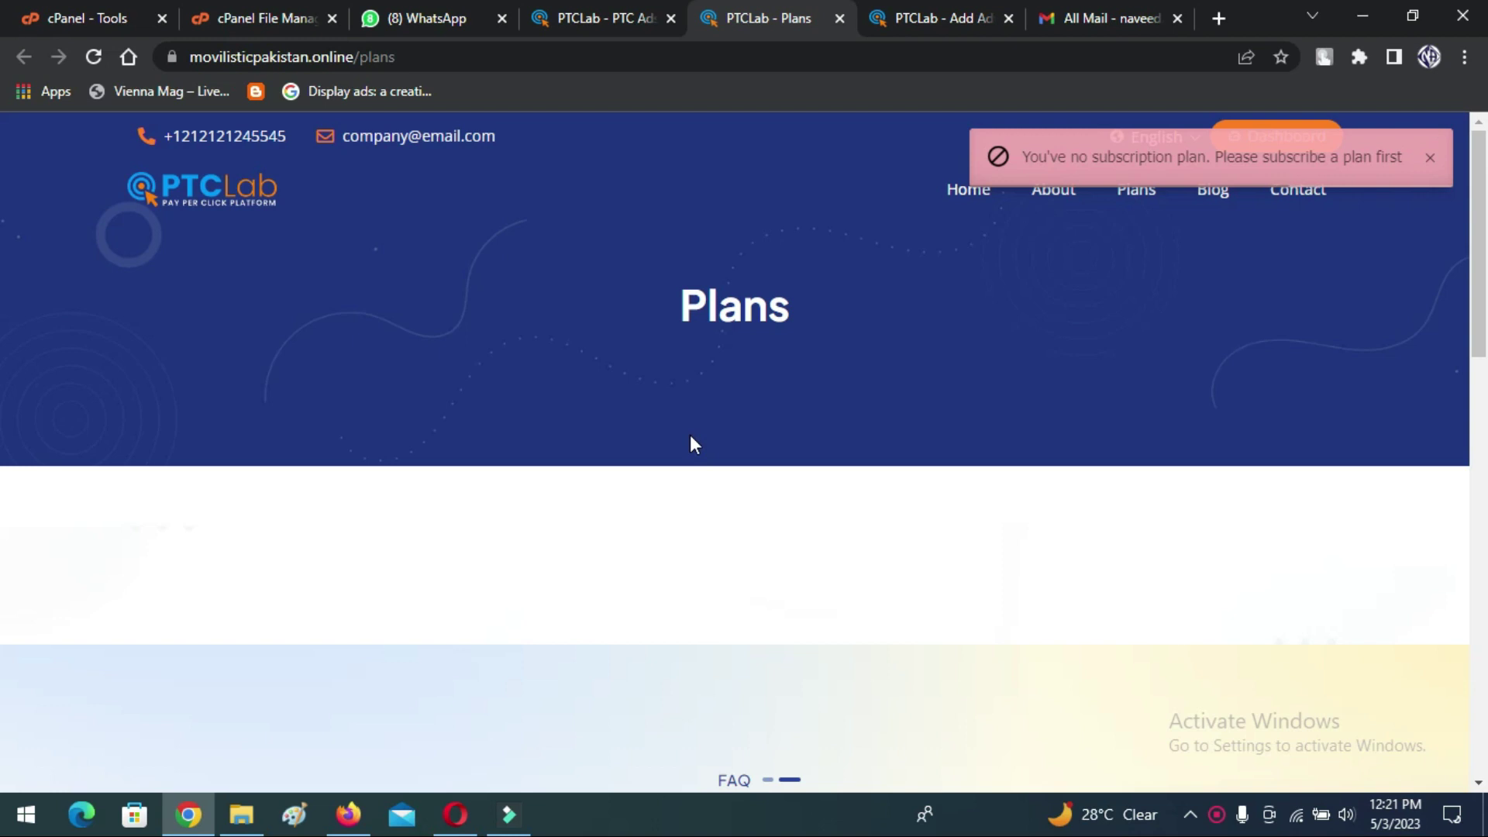
pyautogui.scroll(-3, 692, 446)
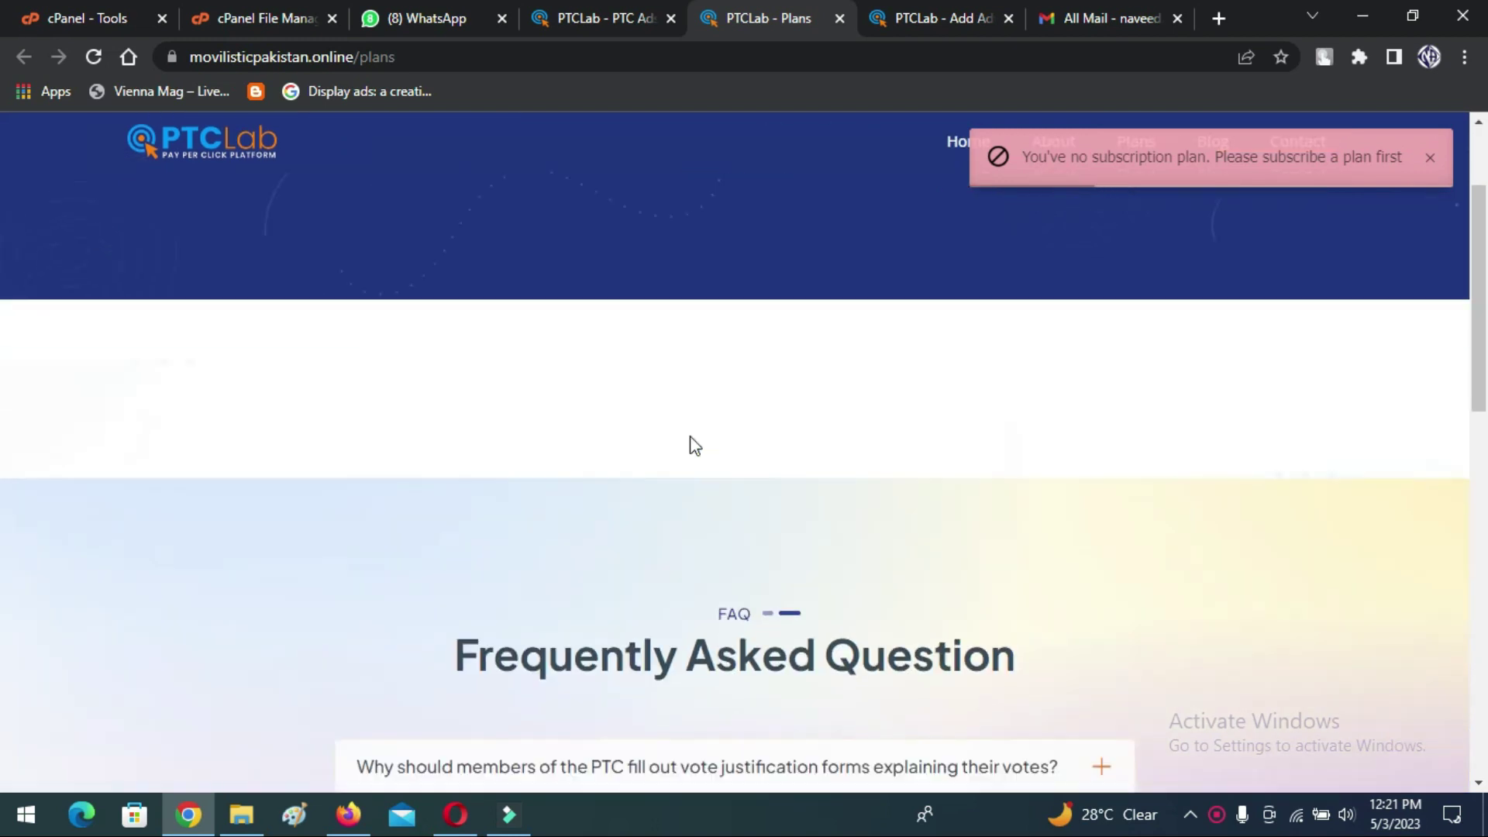
pyautogui.scroll(3, 693, 447)
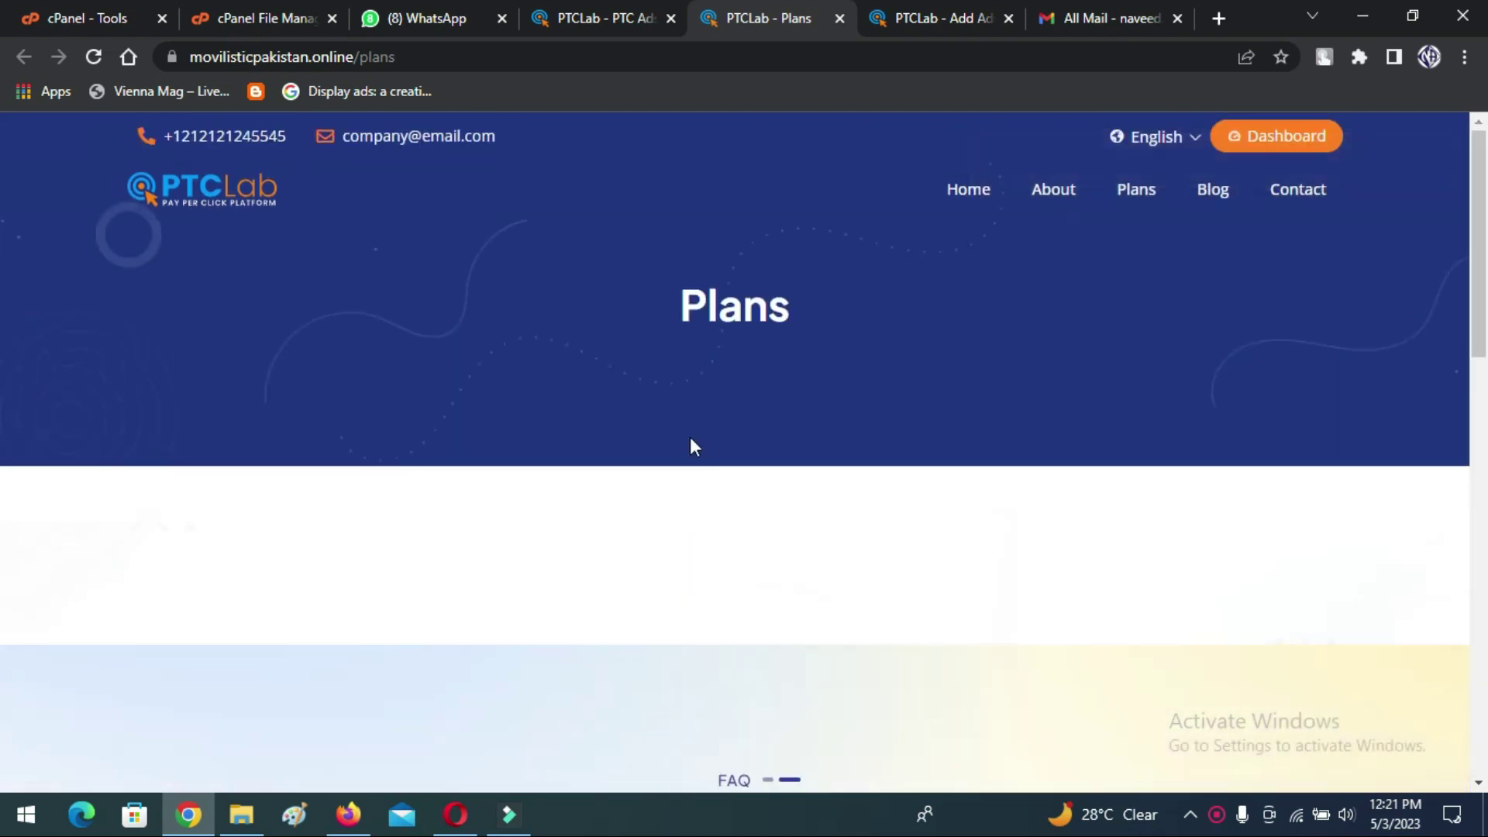
pyautogui.scroll(-9, 693, 446)
pyautogui.scroll(-5, 689, 436)
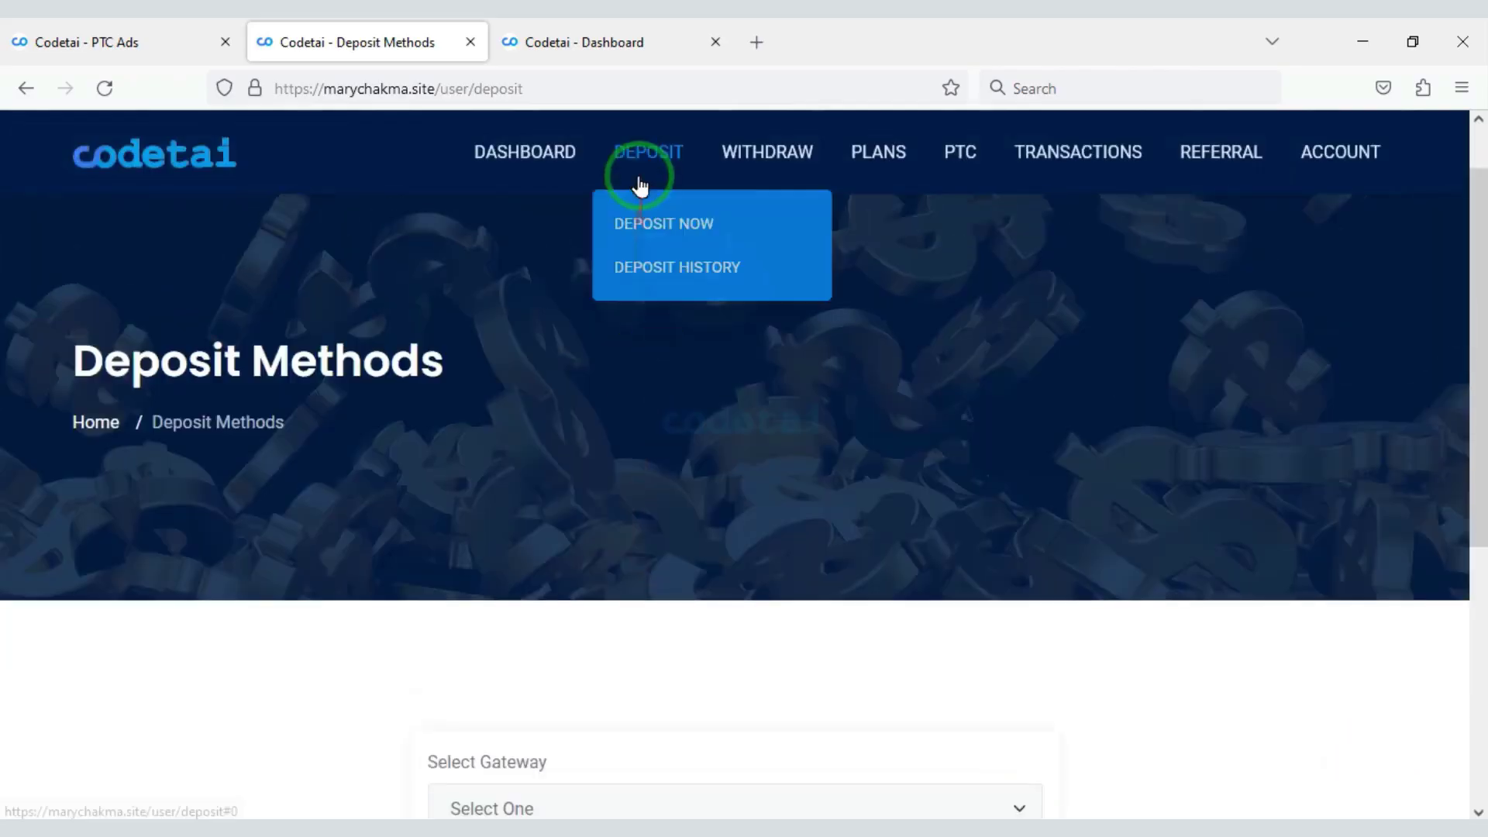
# Browse the member's deposit history, withdraw form and membership plans pages.
pyautogui.click(681, 266)
pyautogui.click(782, 303)
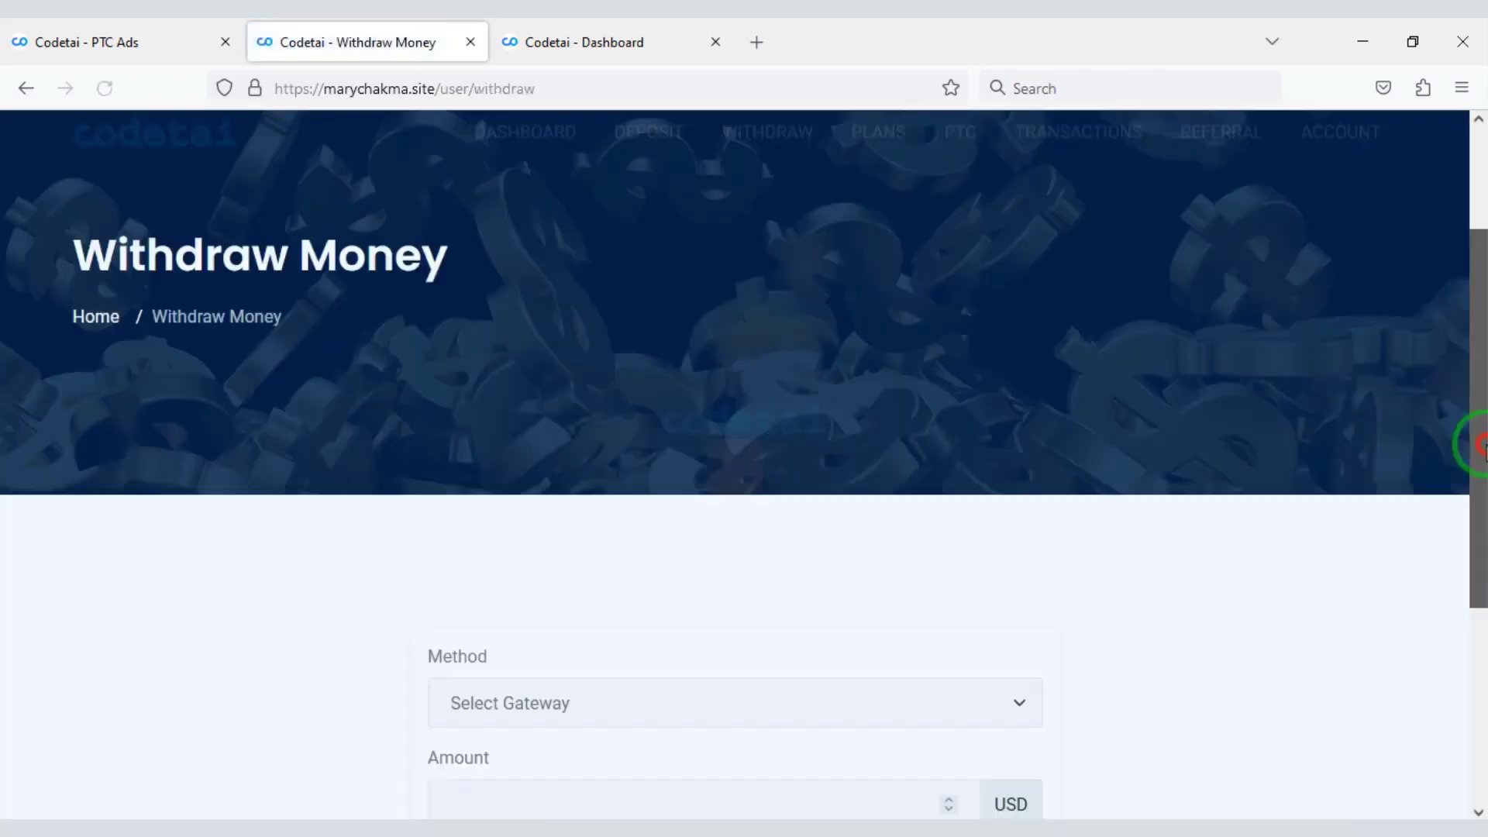
pyautogui.scroll(-4, 880, 332)
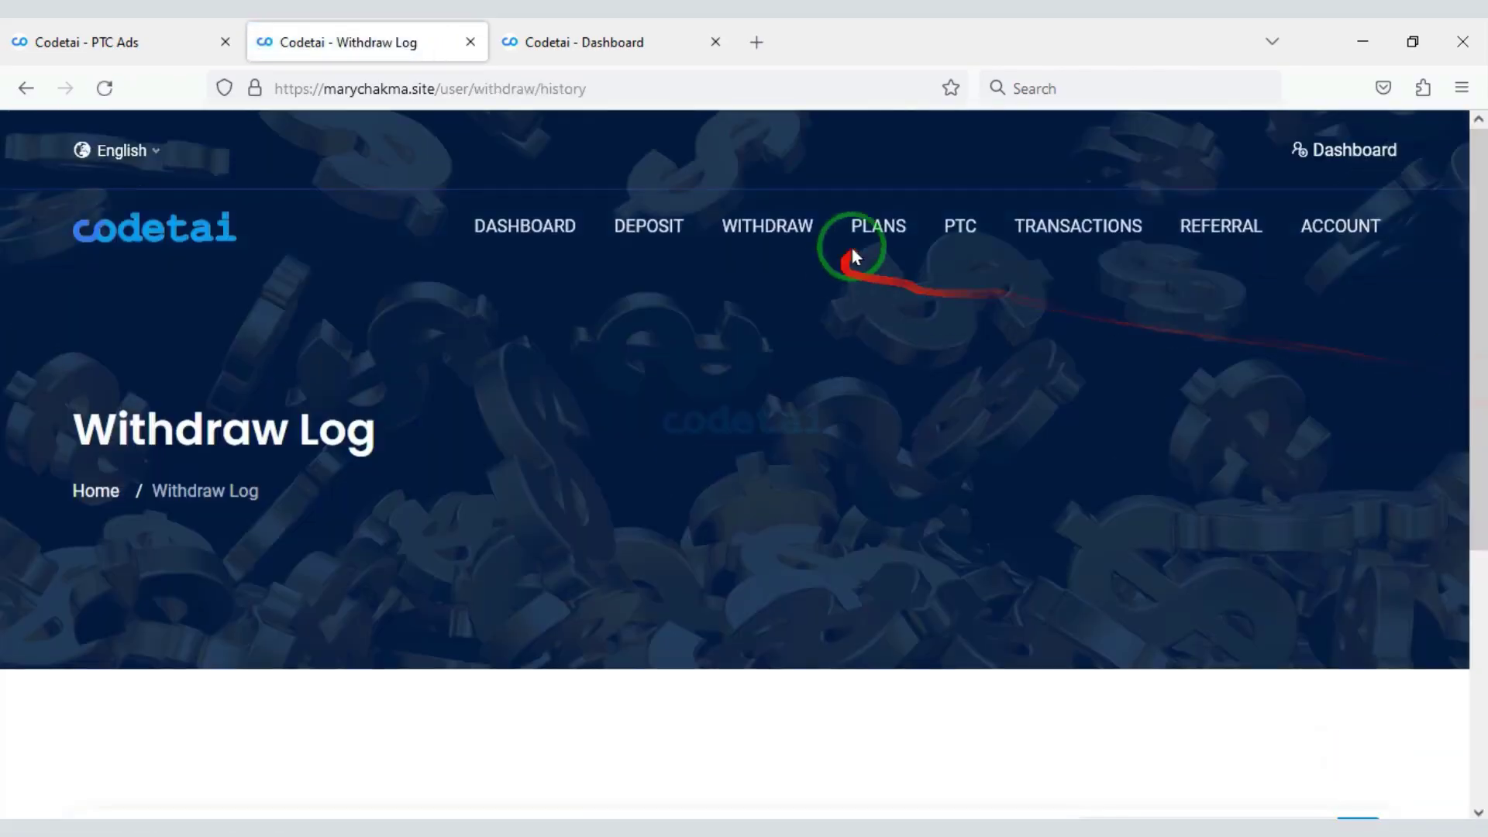
pyautogui.click(858, 231)
pyautogui.hotkey('alt', 'Left')
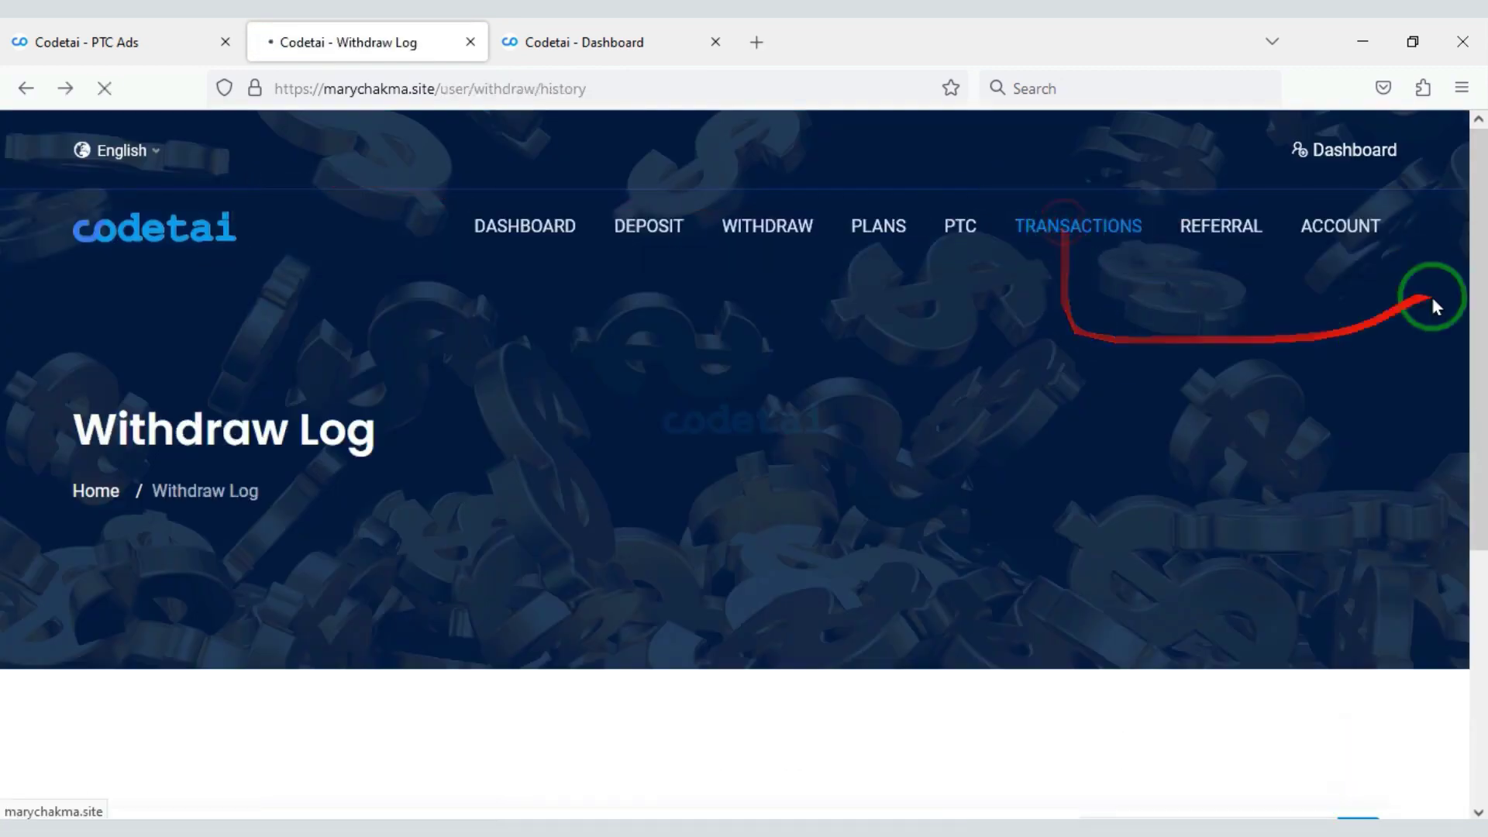
pyautogui.scroll(-5, 1162, 465)
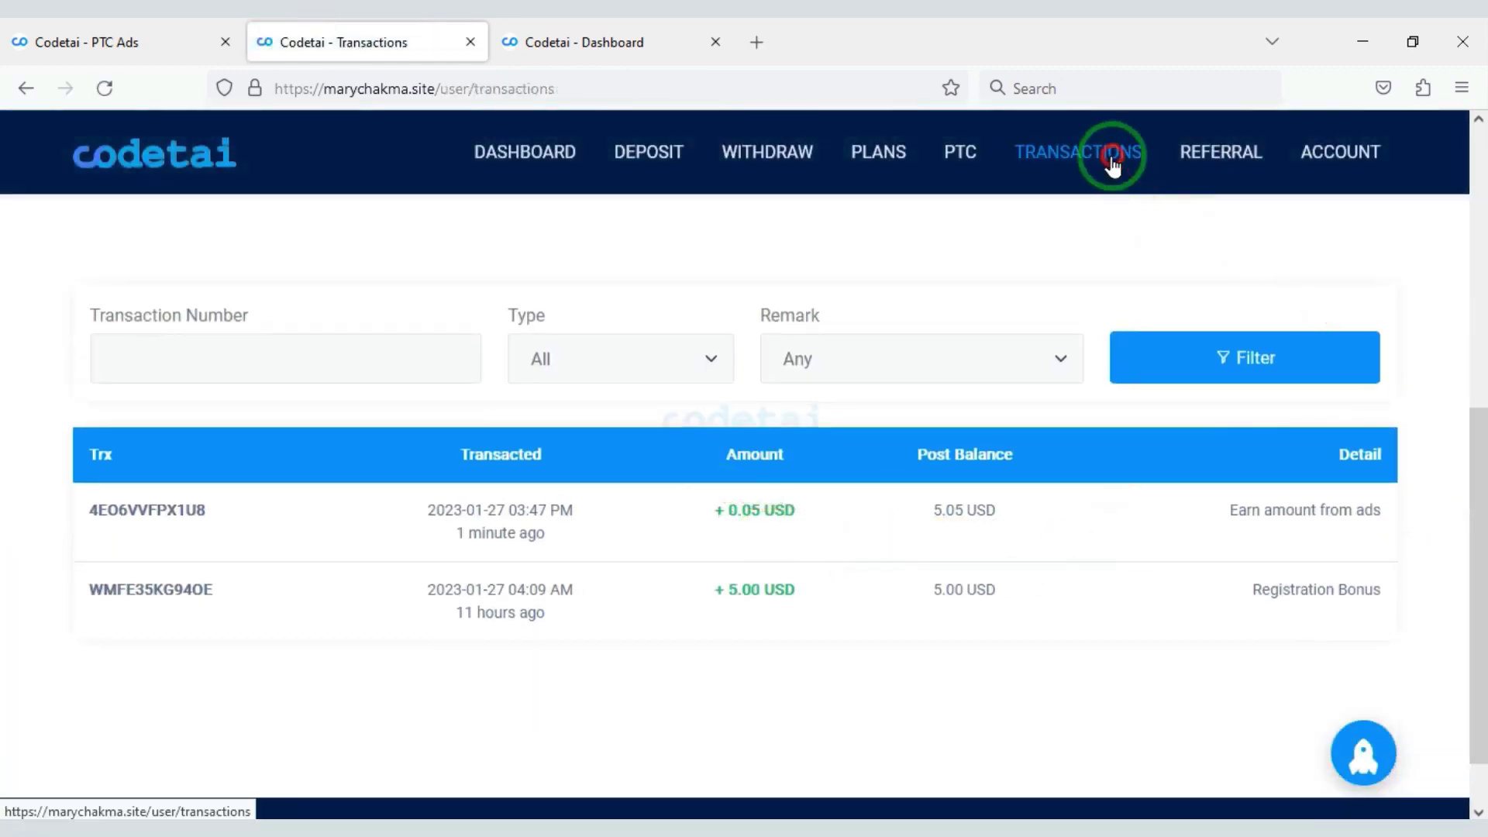
# Review transactions, referral commissions and referred users, and copy the referral link.
pyautogui.click(1111, 163)
pyautogui.moveTo(1208, 180)
pyautogui.click(1151, 250)
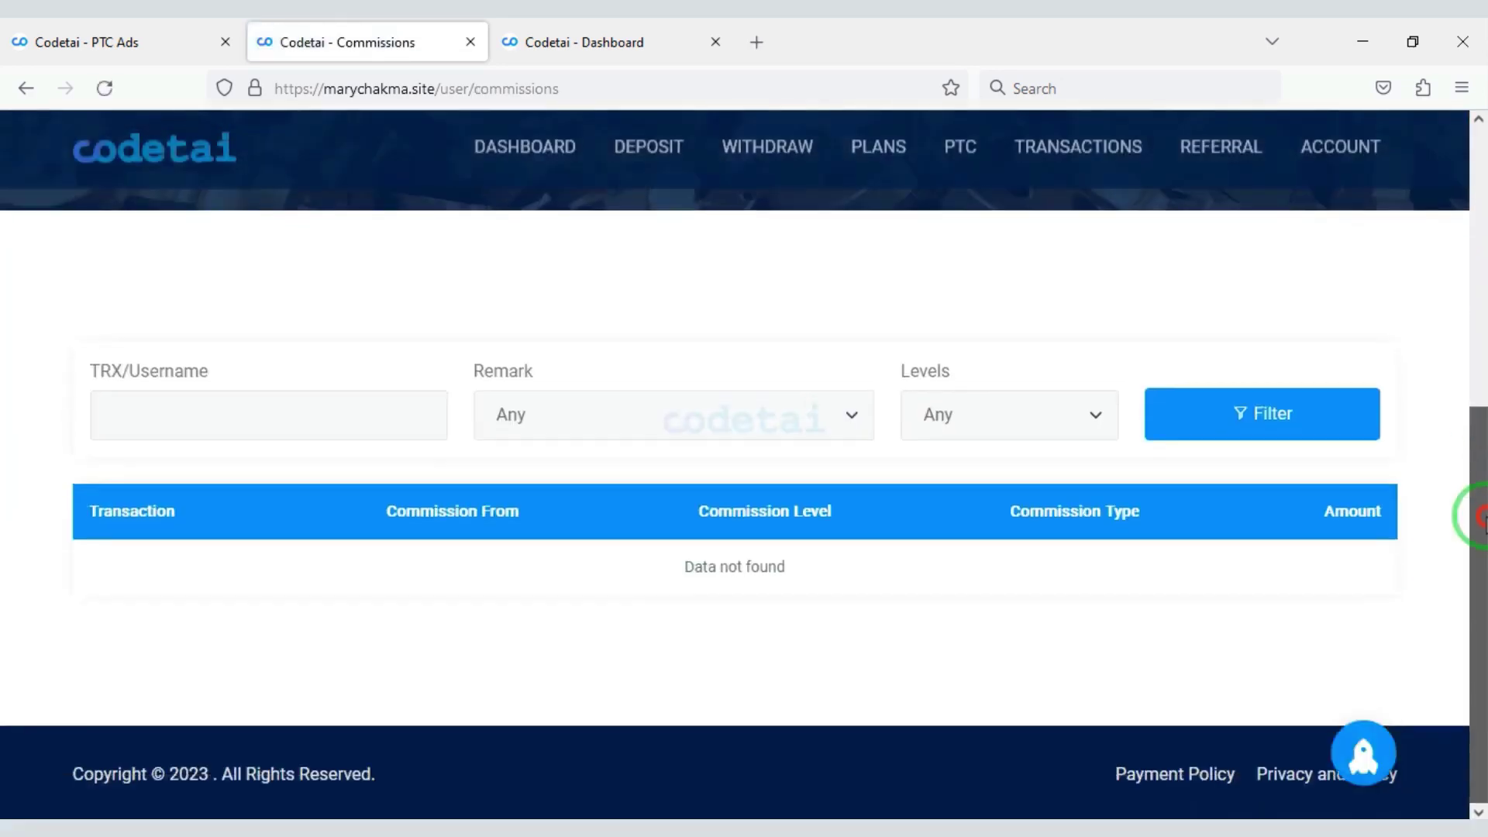
pyautogui.click(1235, 266)
pyautogui.click(1370, 416)
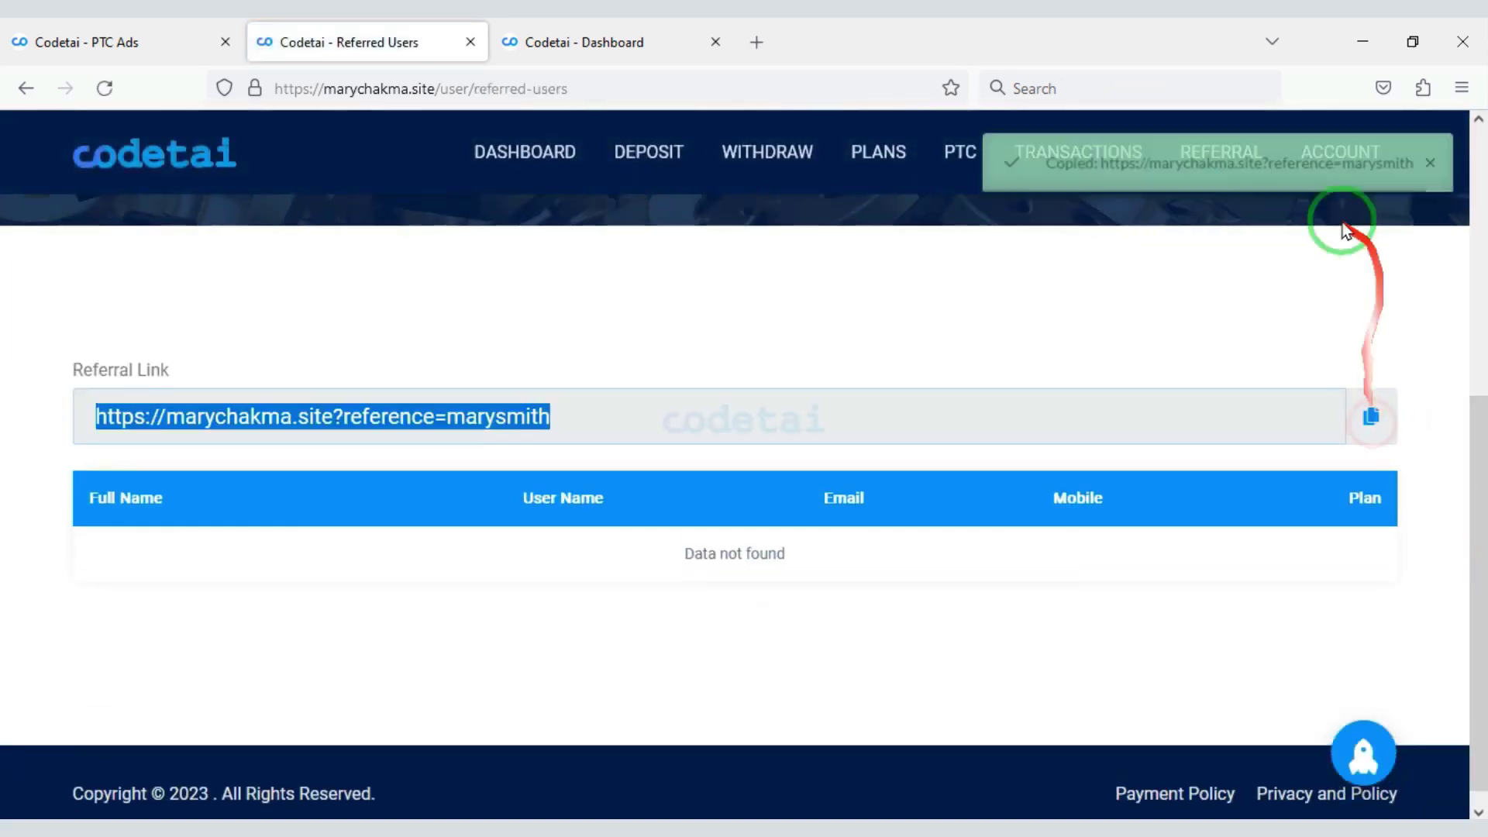
# Check the balance transfer form, then start a new support ticket from Support Tickets.
pyautogui.click(1371, 156)
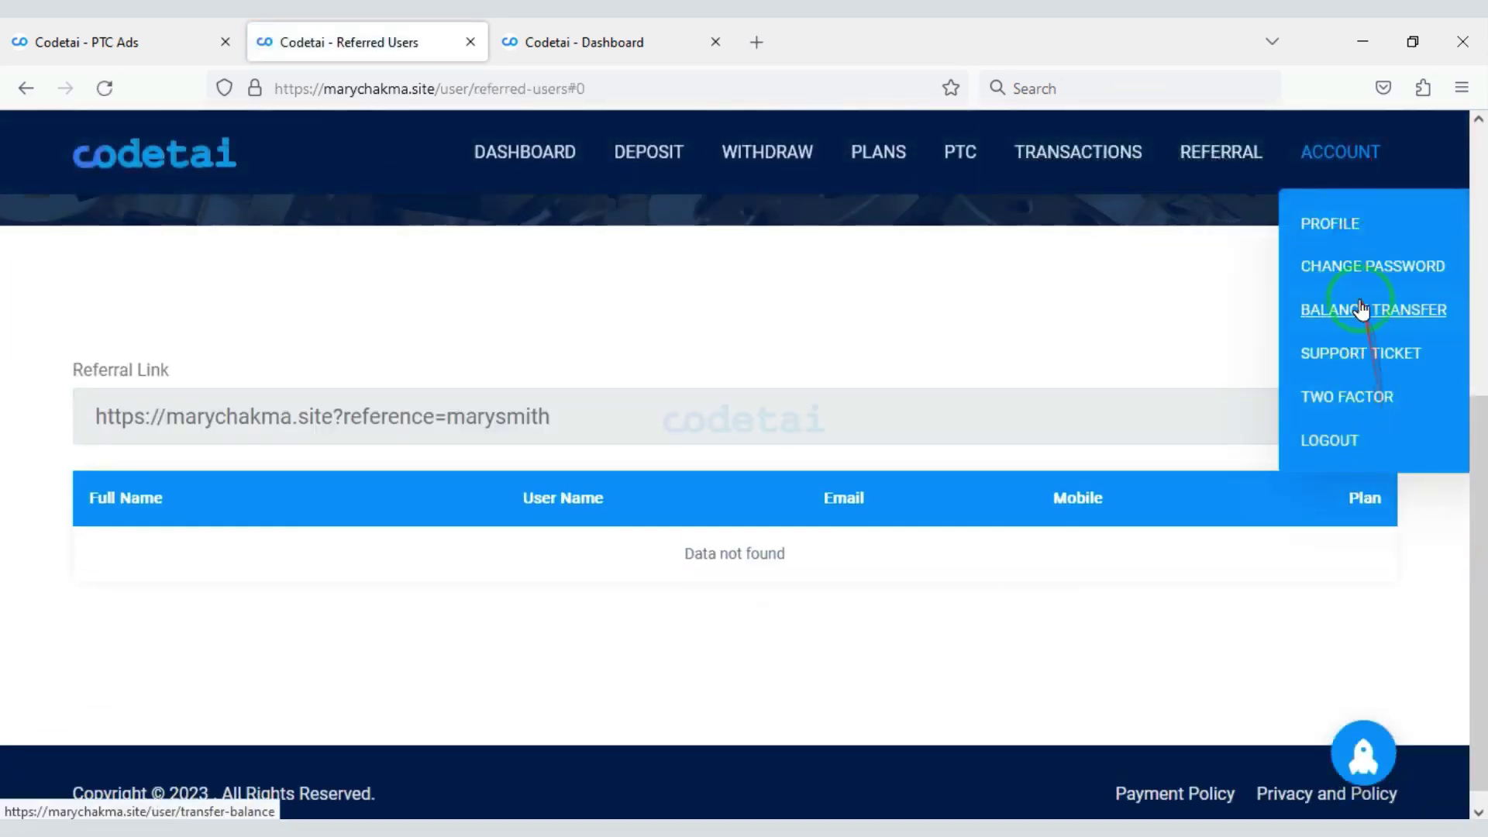
pyautogui.click(1361, 309)
pyautogui.scroll(-5, 458, 475)
pyautogui.moveTo(1370, 279)
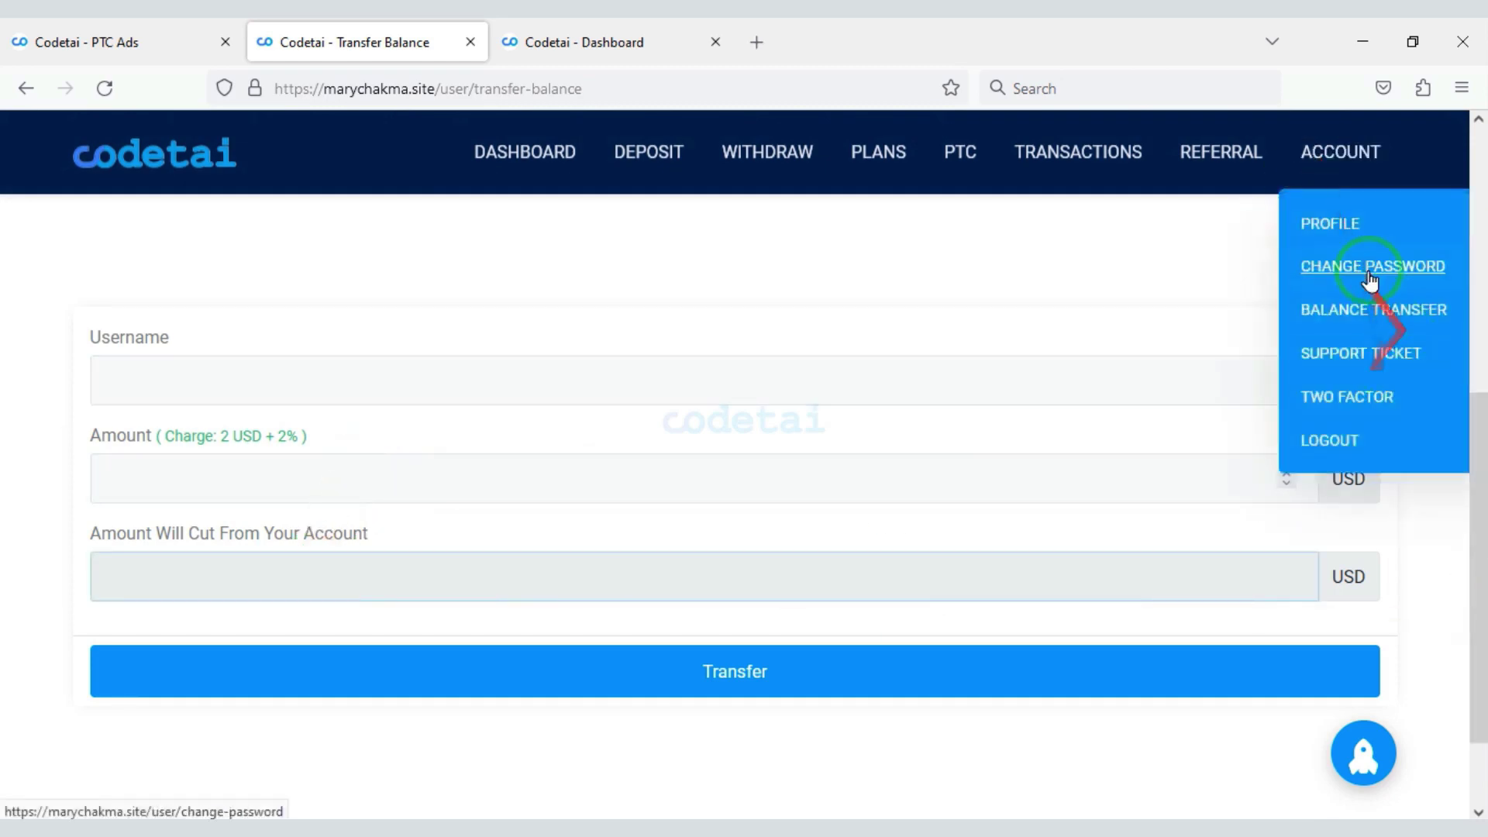
pyautogui.click(1364, 357)
pyautogui.scroll(-5, 1476, 299)
pyautogui.click(1133, 473)
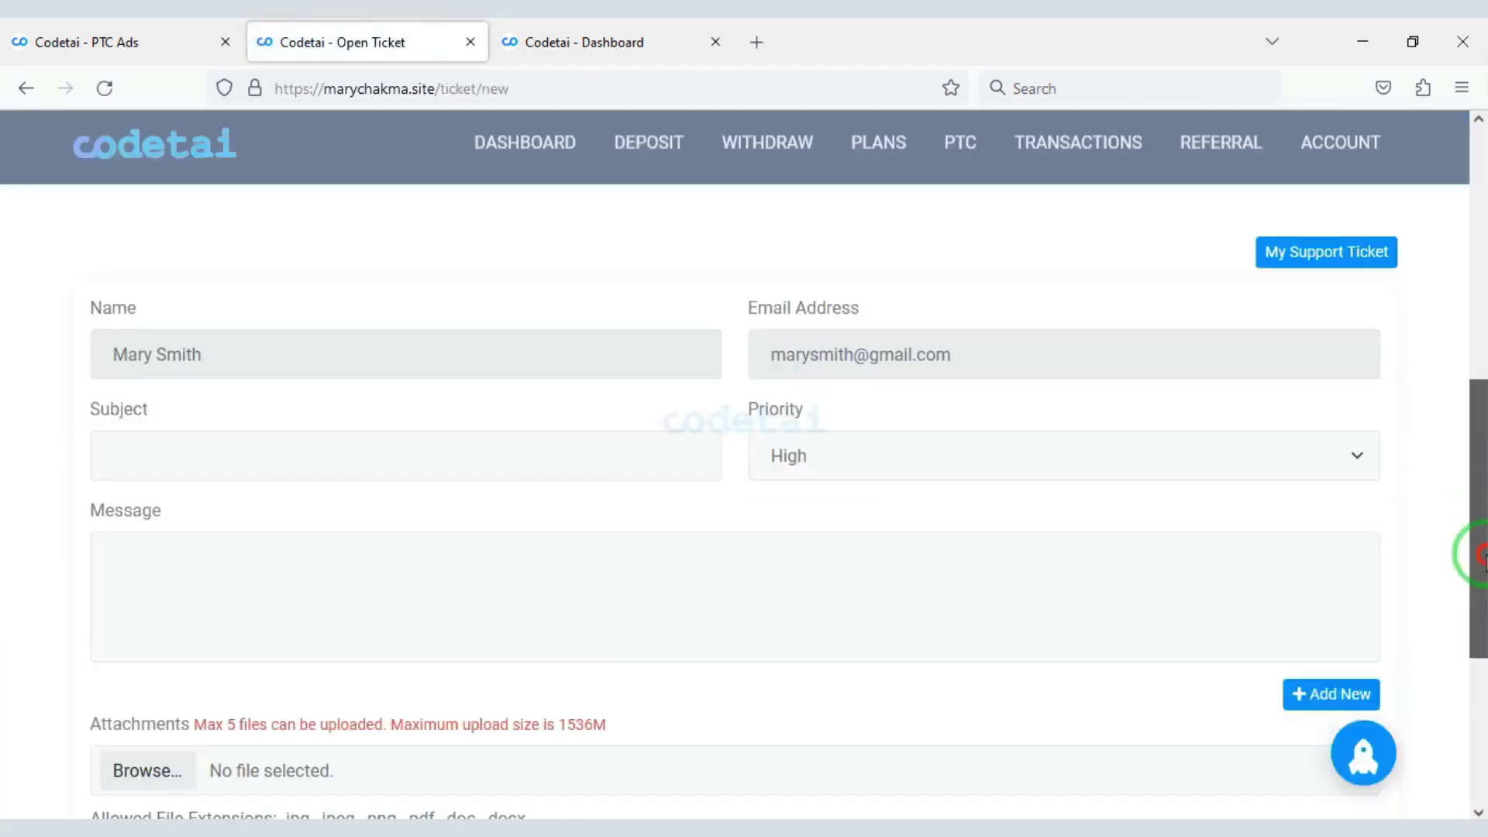
pyautogui.scroll(-2, 1478, 474)
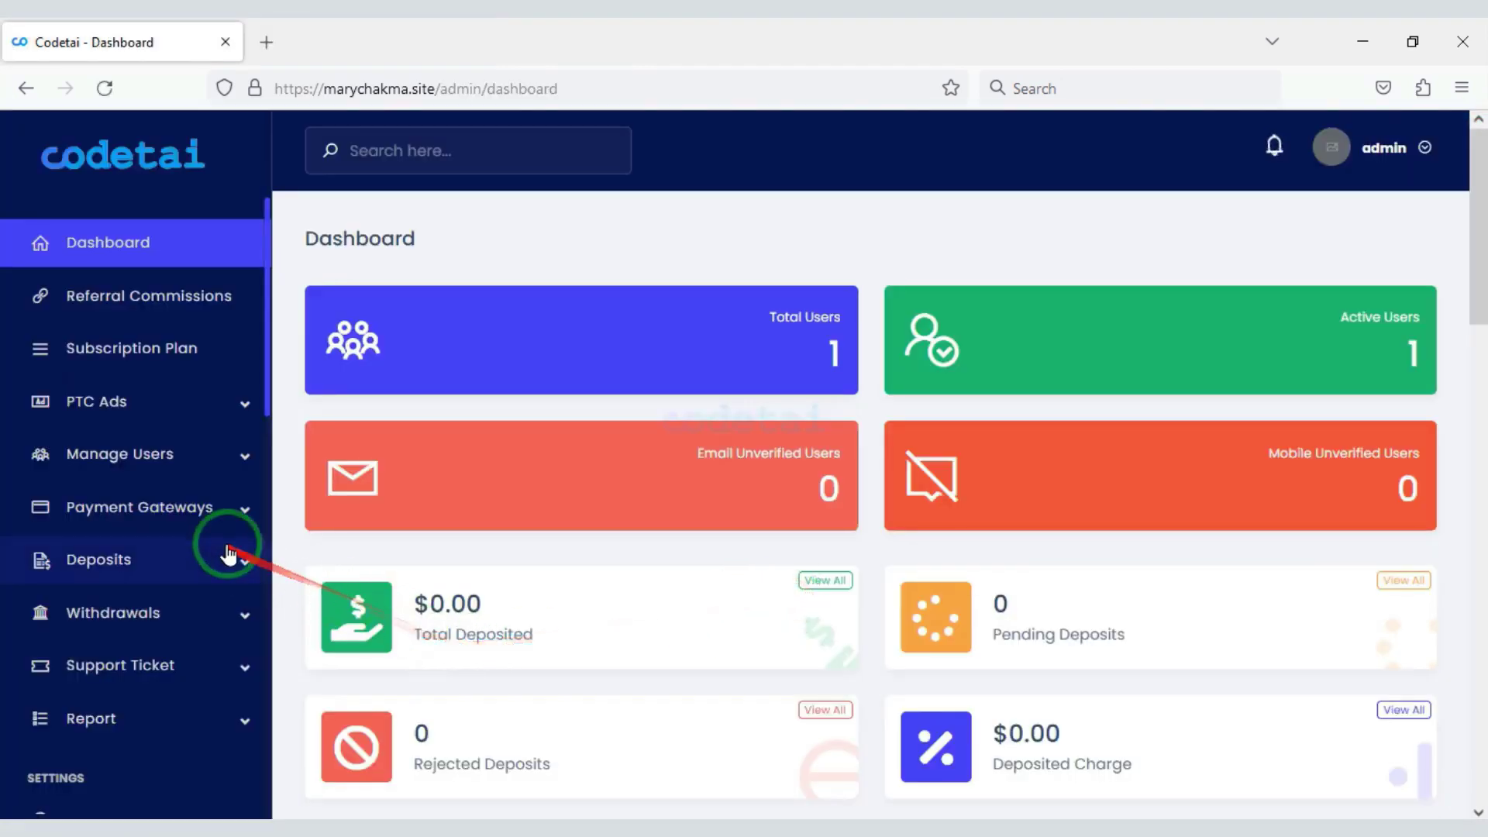
pyautogui.click(211, 518)
pyautogui.click(166, 558)
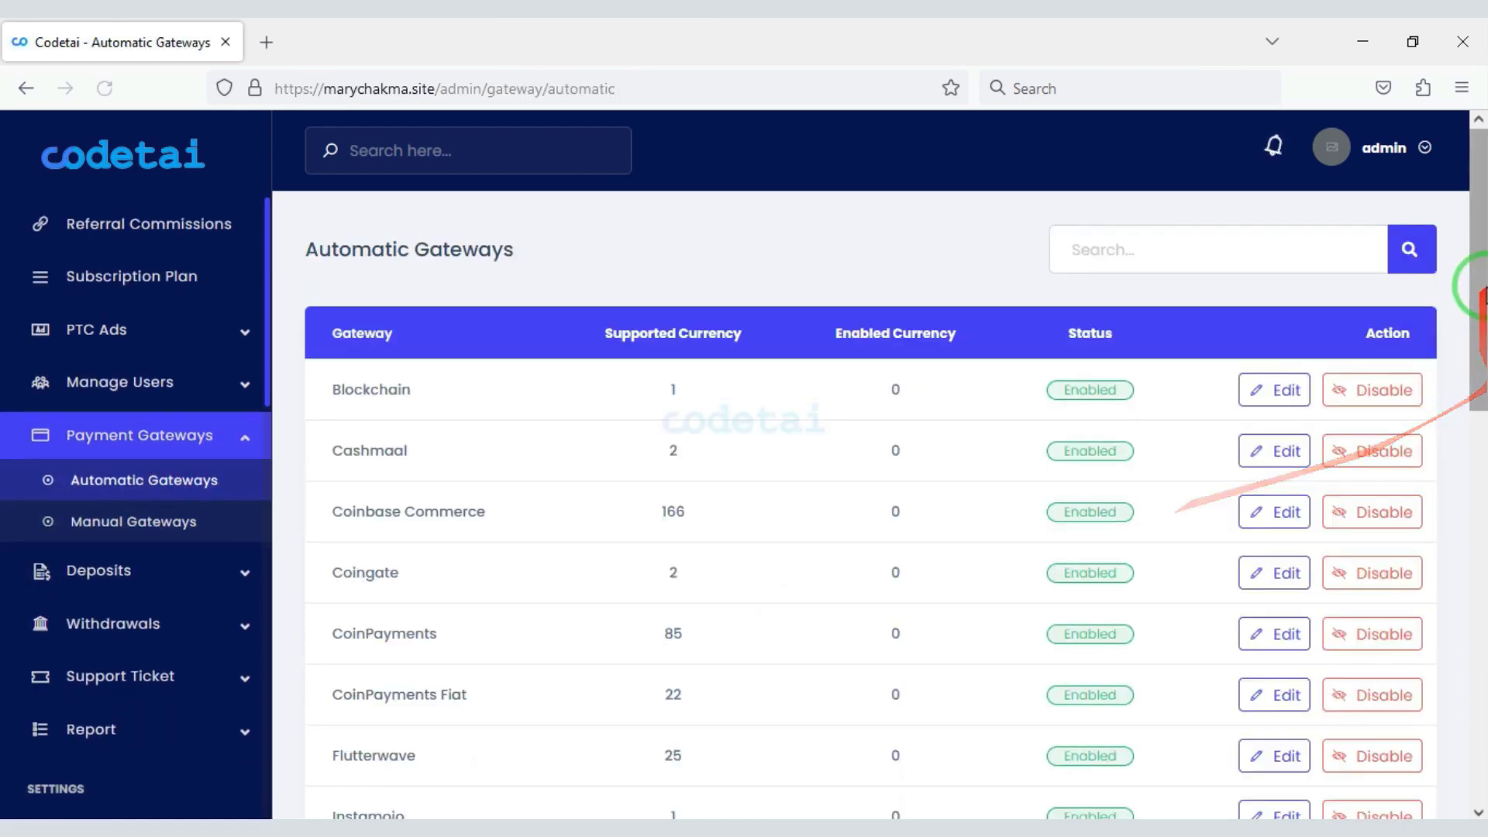
pyautogui.moveTo(1481, 293); pyautogui.dragTo(1480, 231)
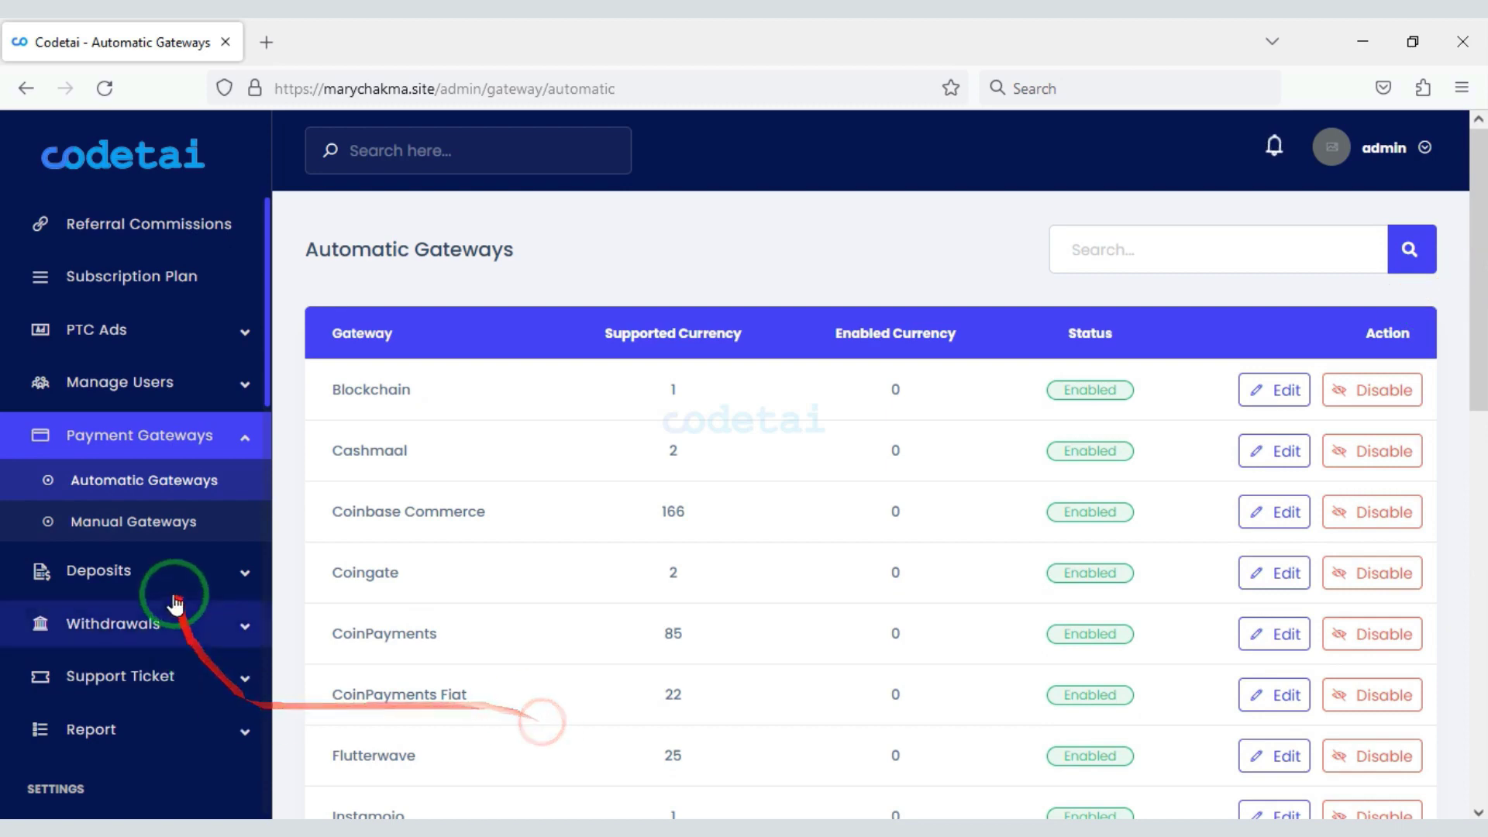
pyautogui.click(72, 530)
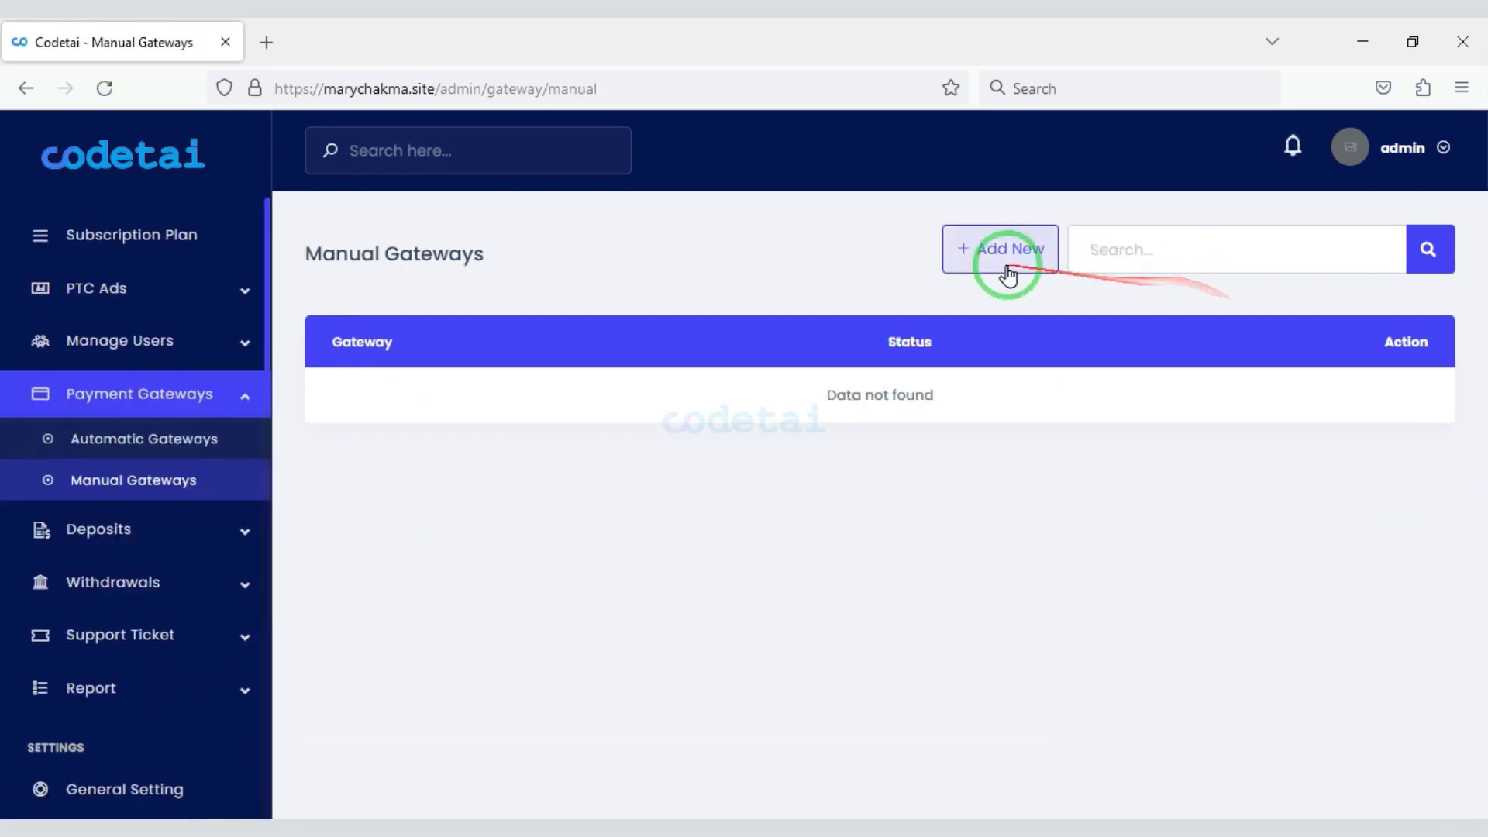
pyautogui.click(1003, 249)
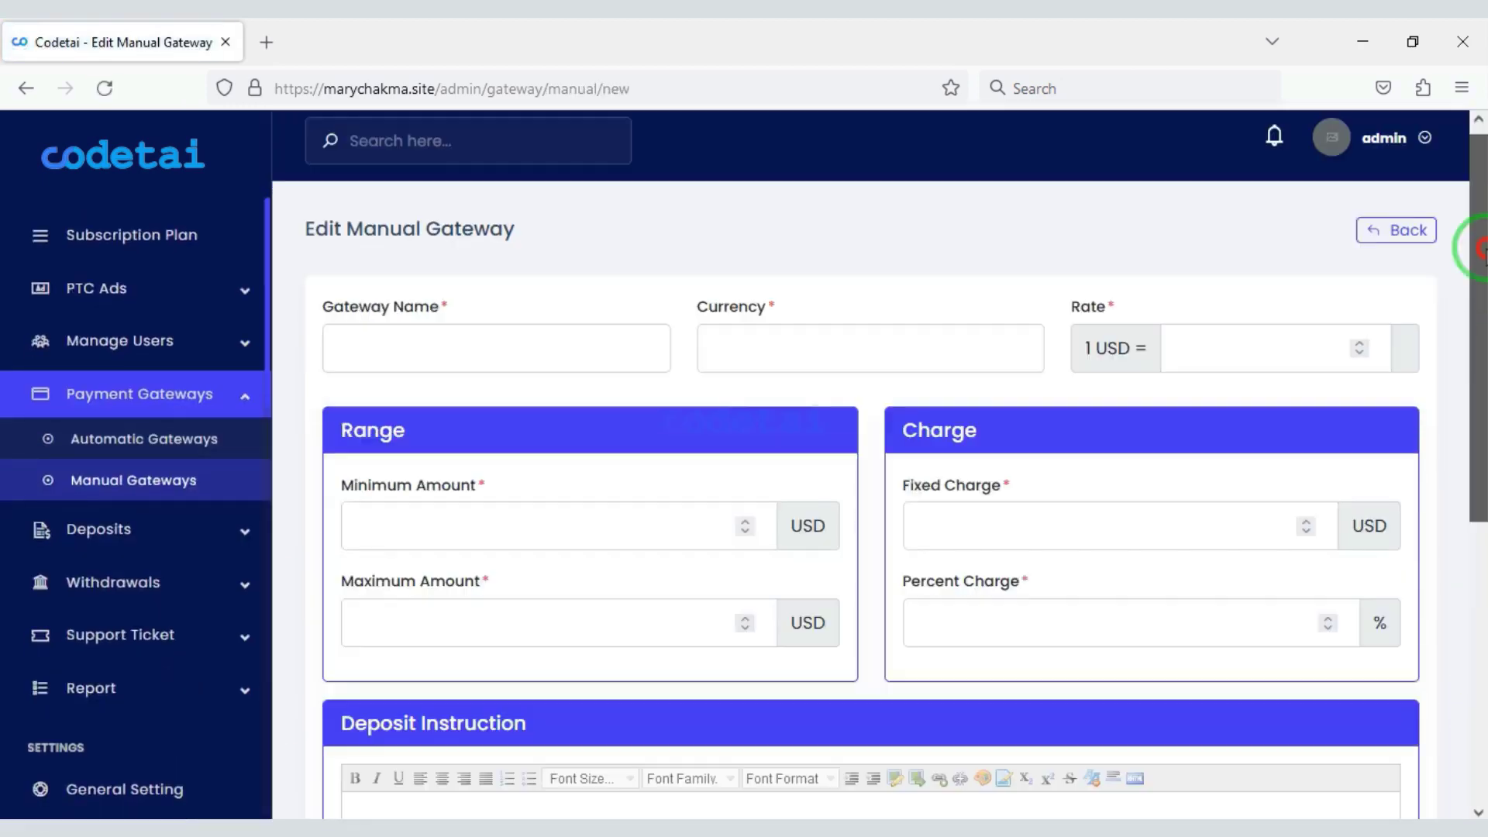
pyautogui.scroll(2, 159, 293)
pyautogui.click(132, 250)
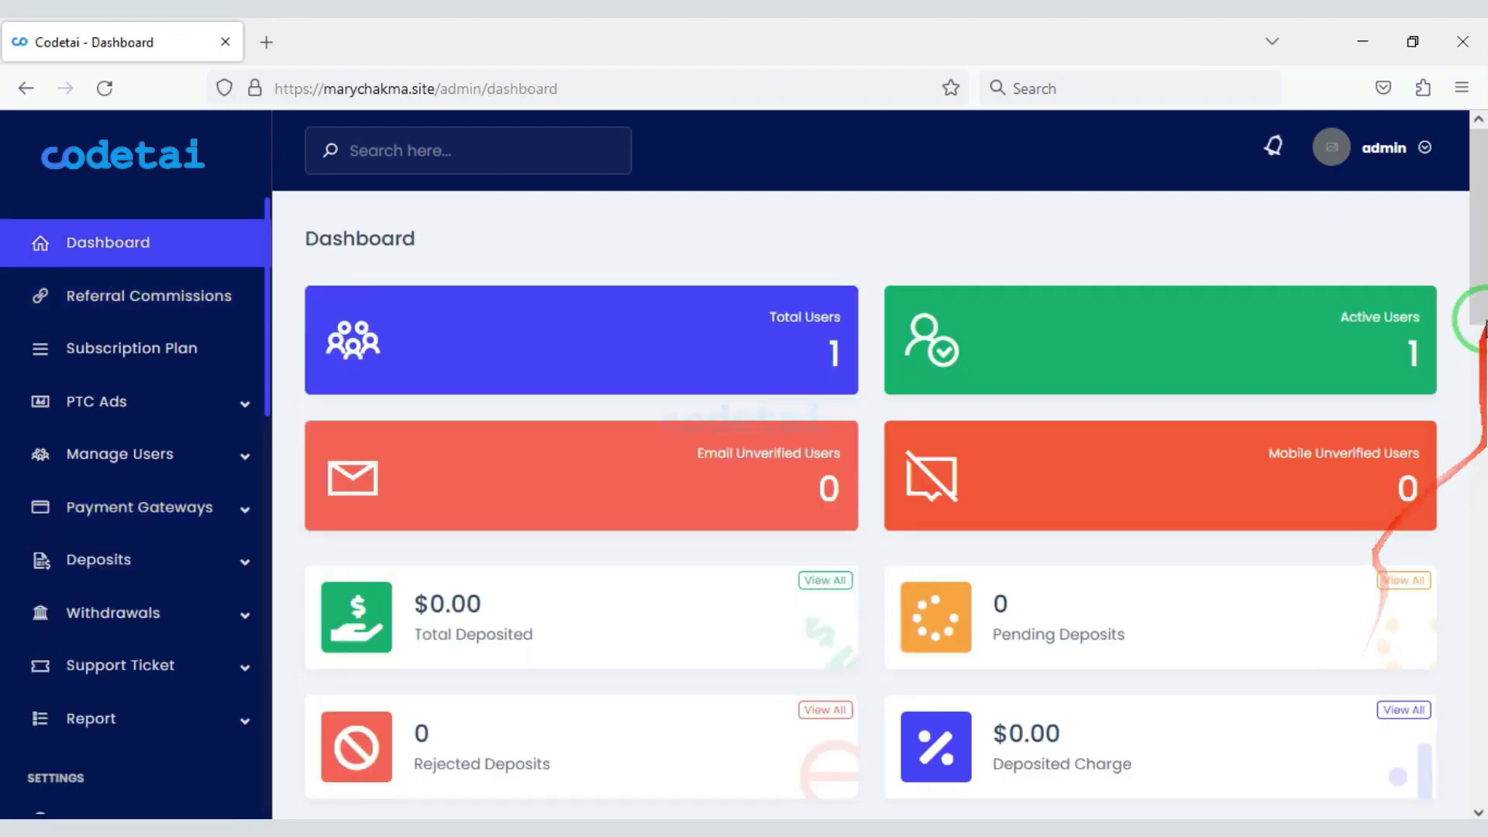
pyautogui.moveTo(1482, 324); pyautogui.dragTo(1461, 116)
pyautogui.scroll(-10, 125, 532)
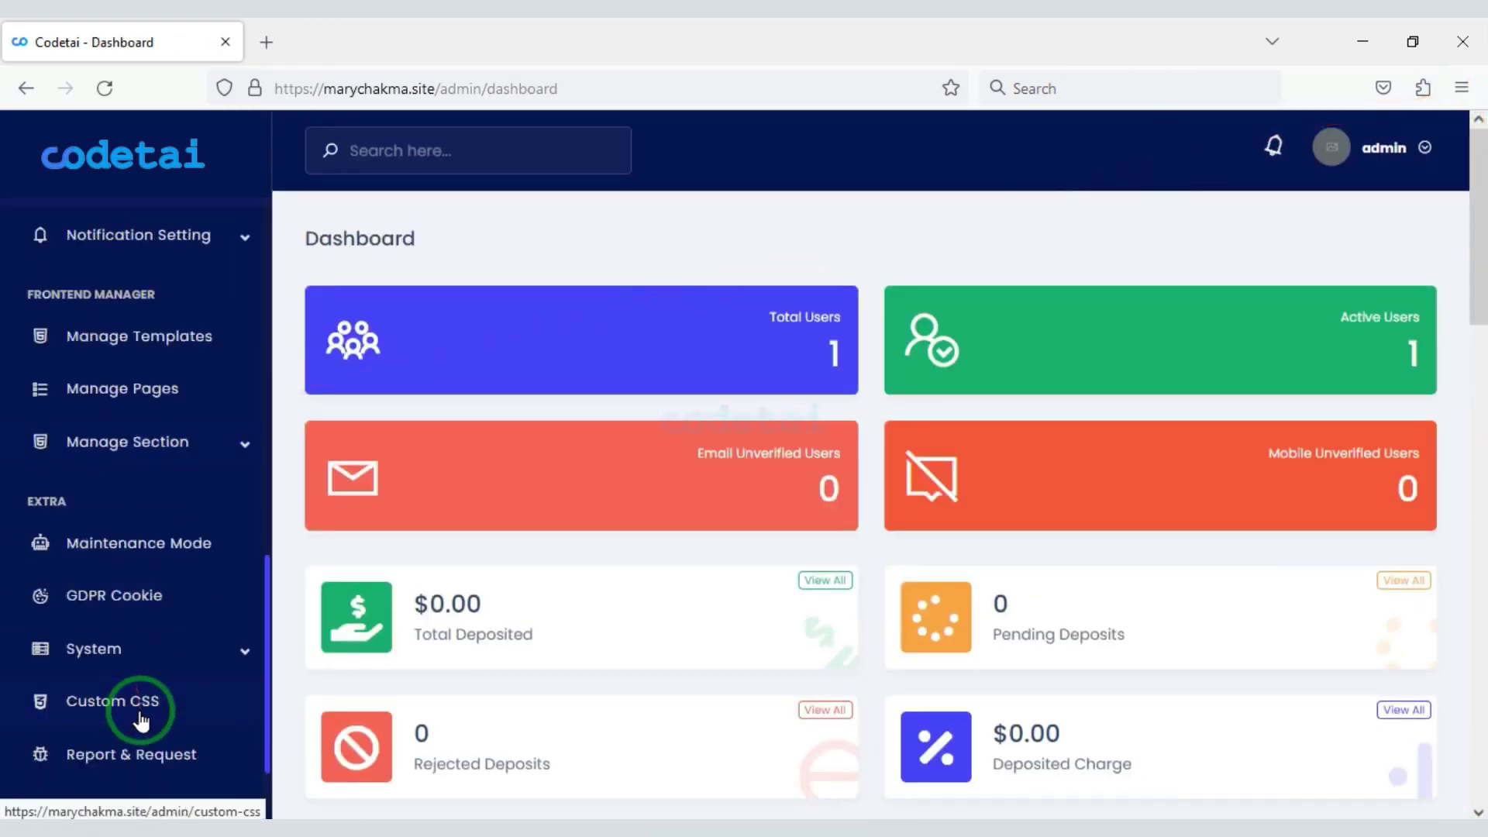
pyautogui.scroll(-2, 141, 717)
pyautogui.scroll(12, 142, 709)
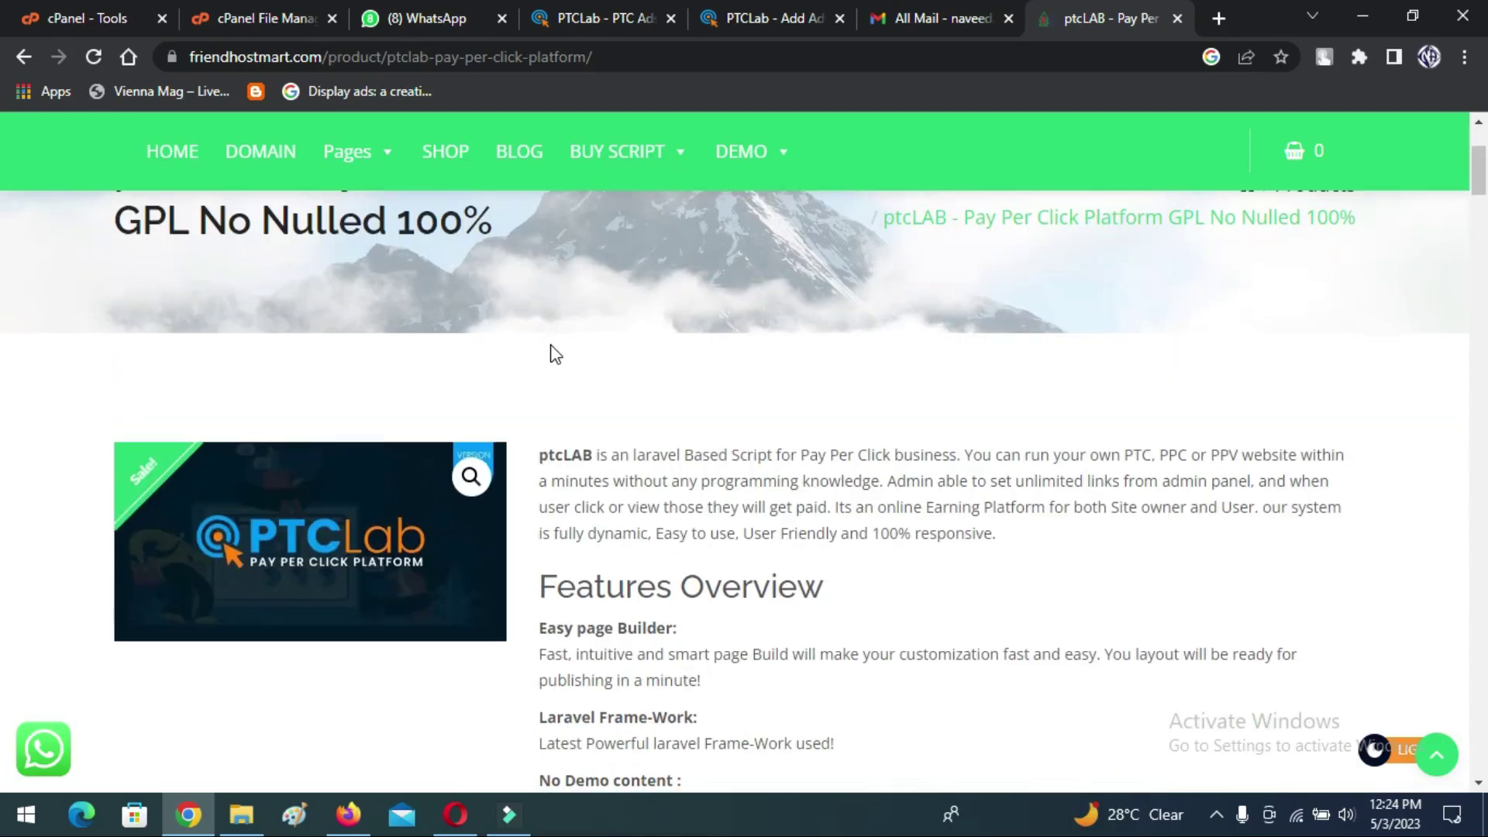
pyautogui.scroll(-1, 557, 344)
pyautogui.scroll(1, 563, 354)
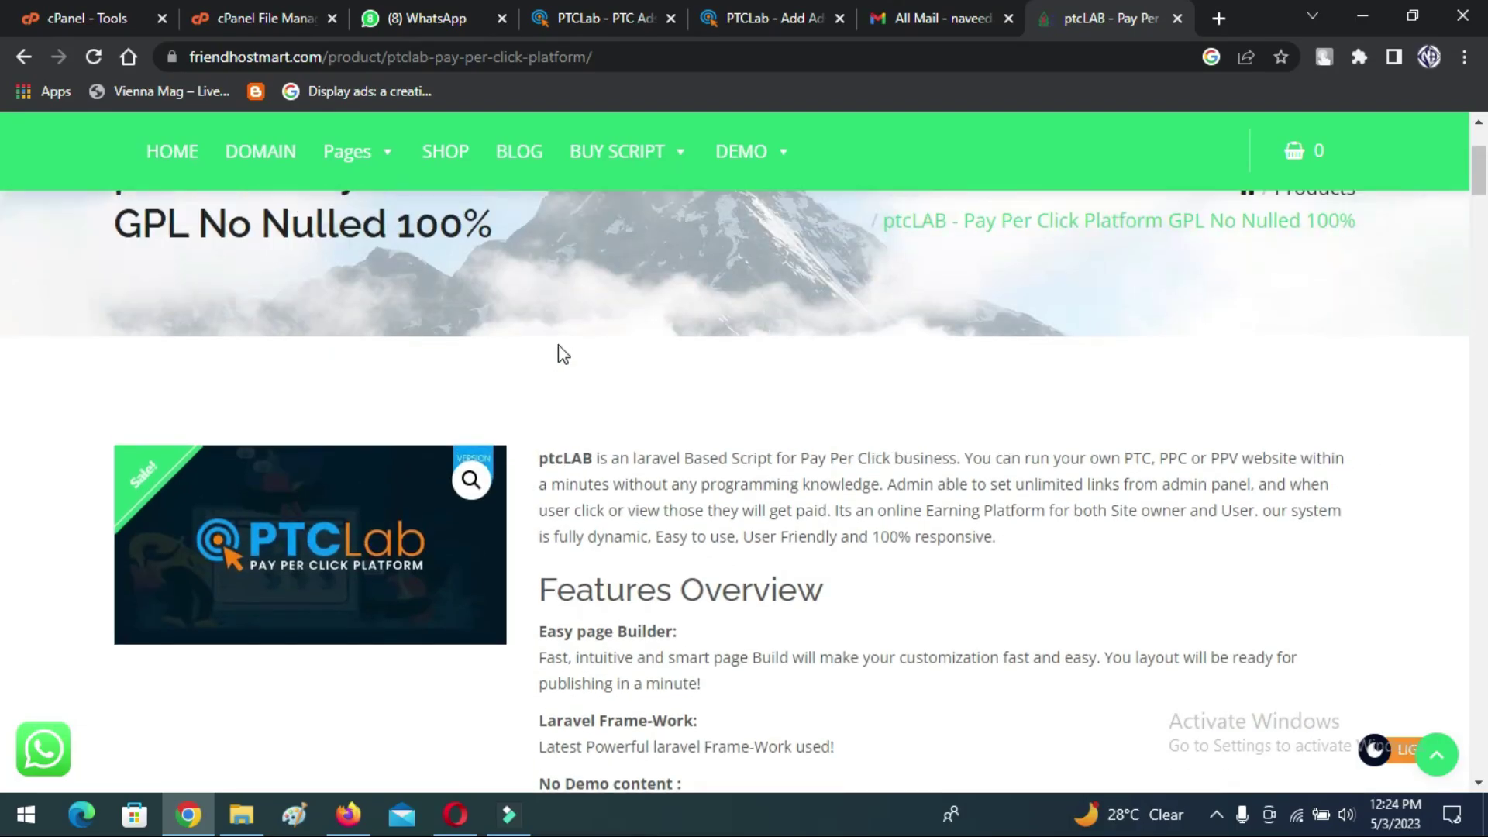
pyautogui.scroll(-8, 563, 356)
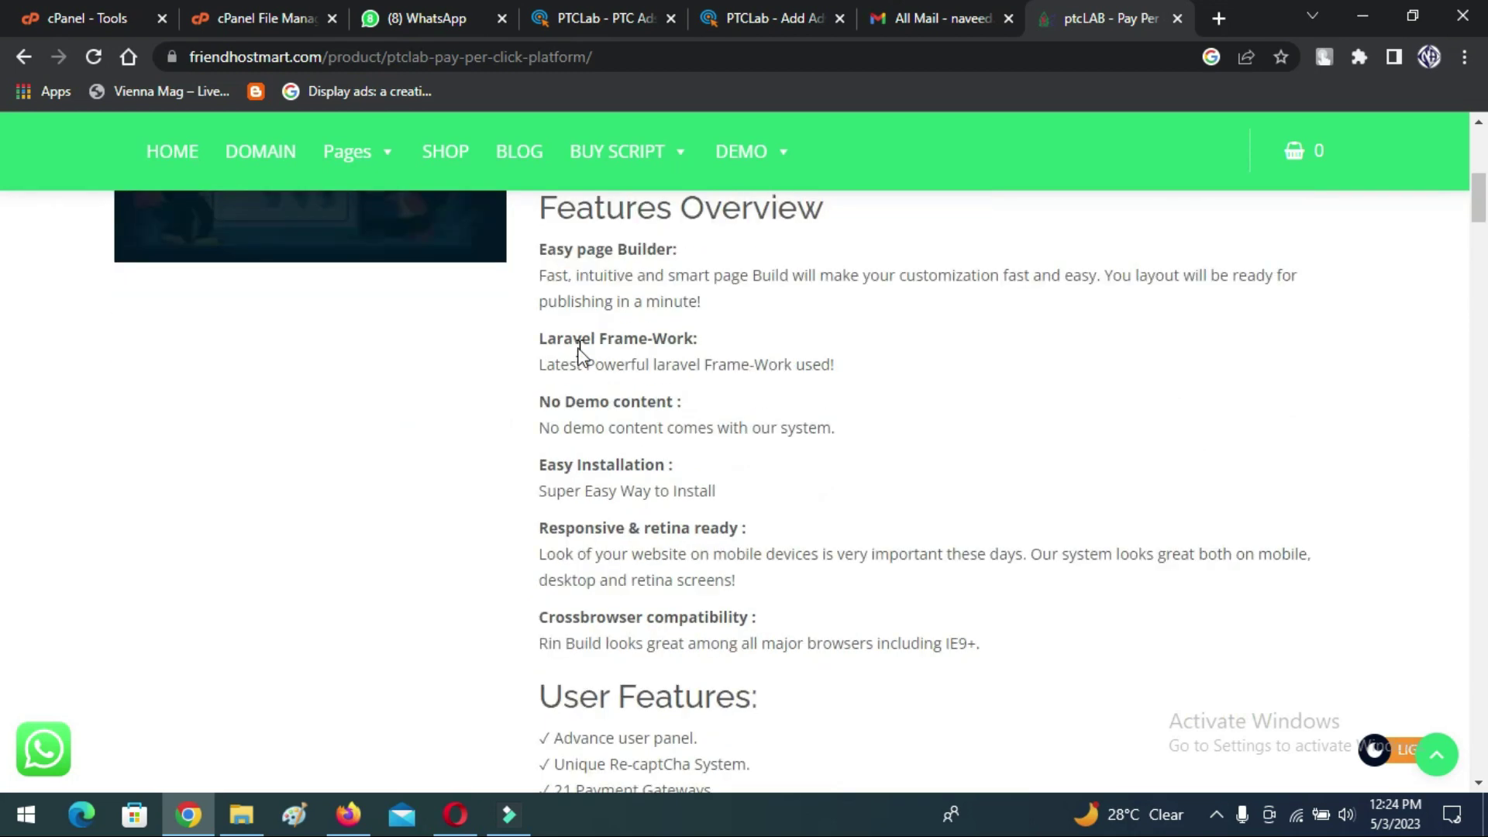
pyautogui.scroll(-3, 603, 368)
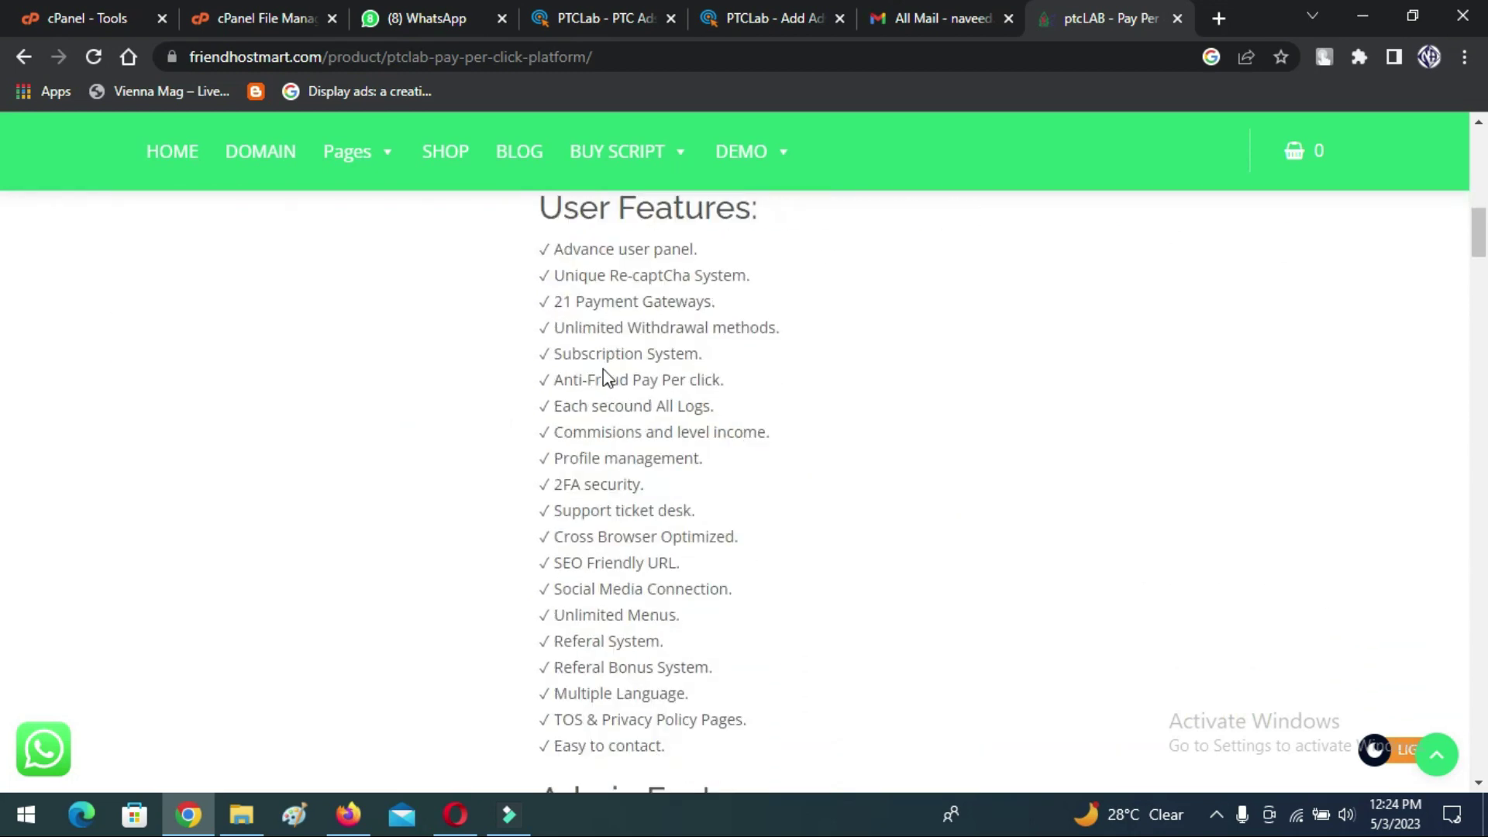
pyautogui.scroll(1, 600, 376)
pyautogui.scroll(8, 605, 375)
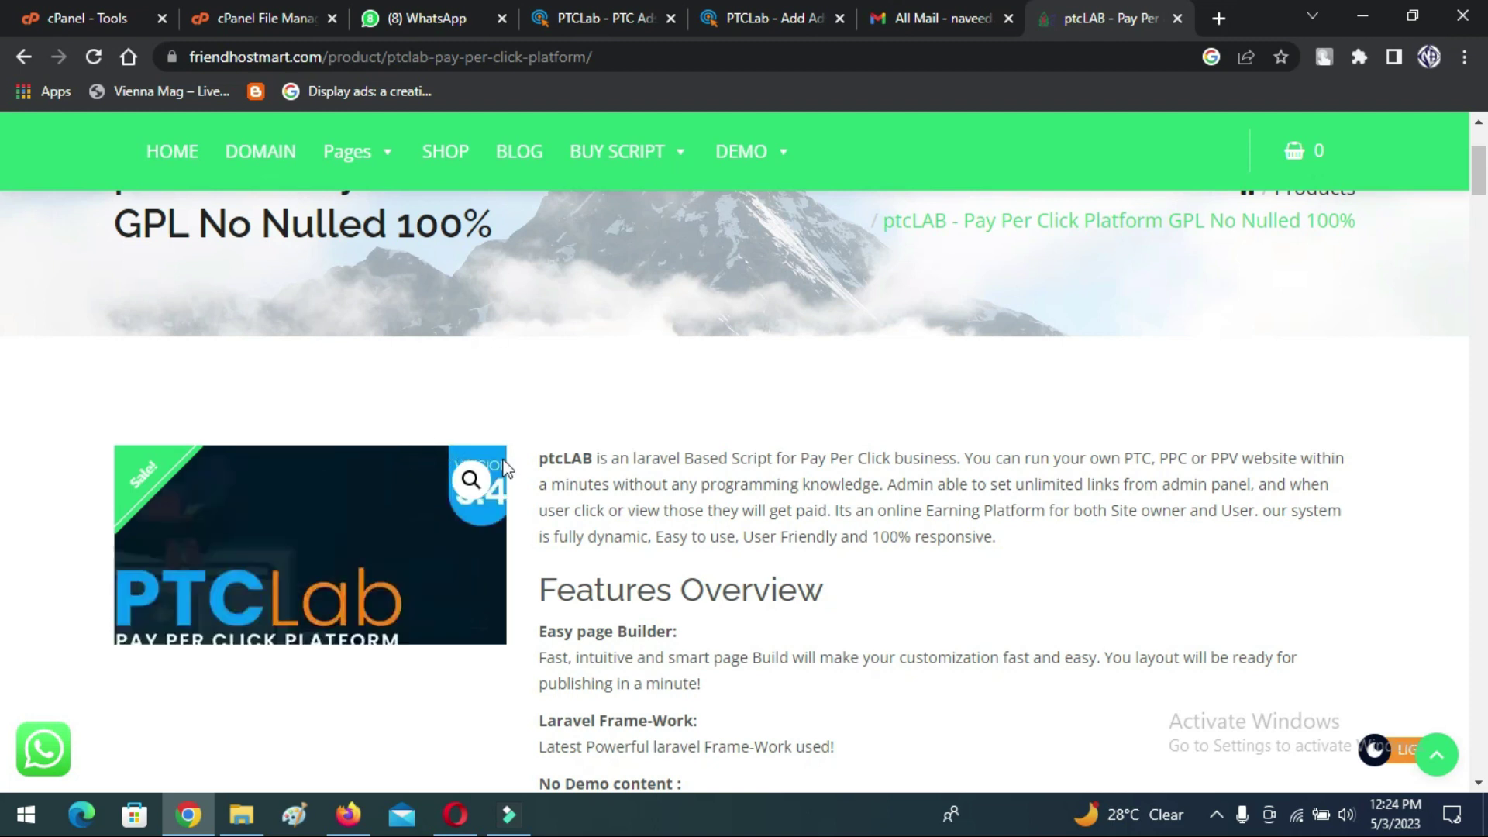
pyautogui.scroll(-2, 542, 472)
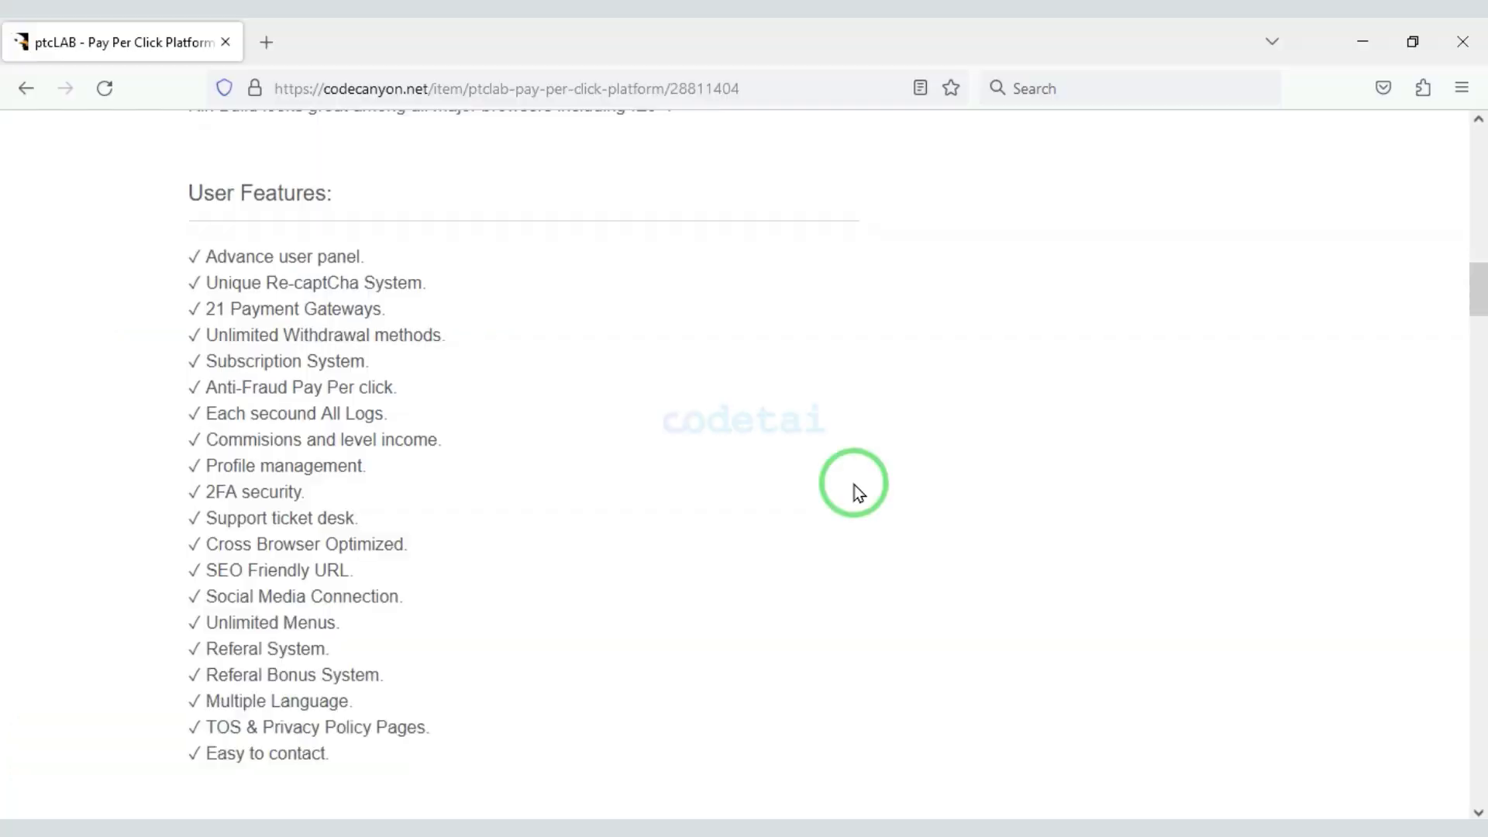
# Scroll the PTCLab item page back up to the $79 Regular License price box.
pyautogui.scroll(-5, 853, 485)
pyautogui.scroll(-6, 854, 485)
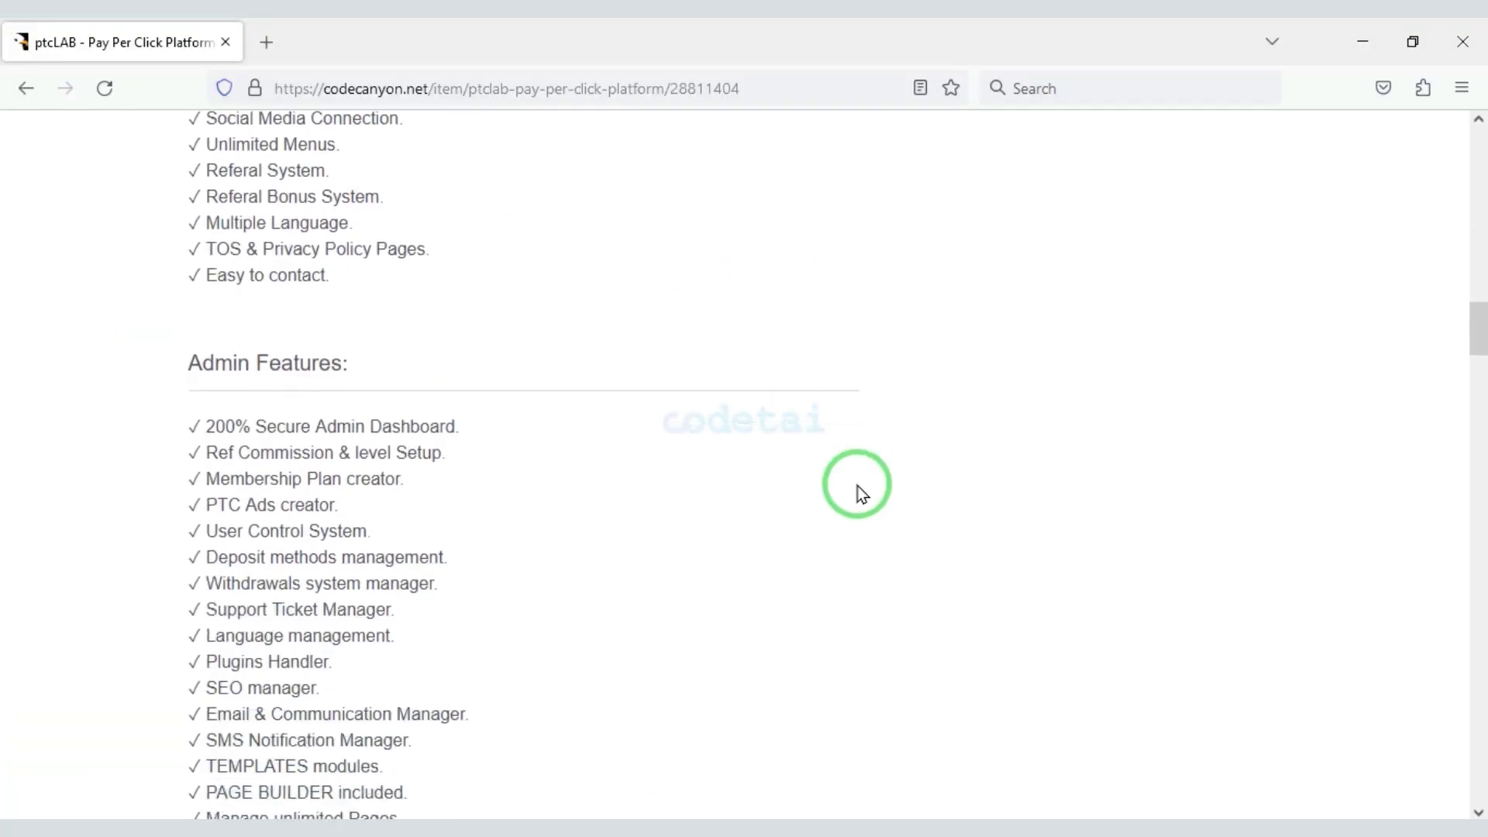
pyautogui.scroll(-4, 859, 486)
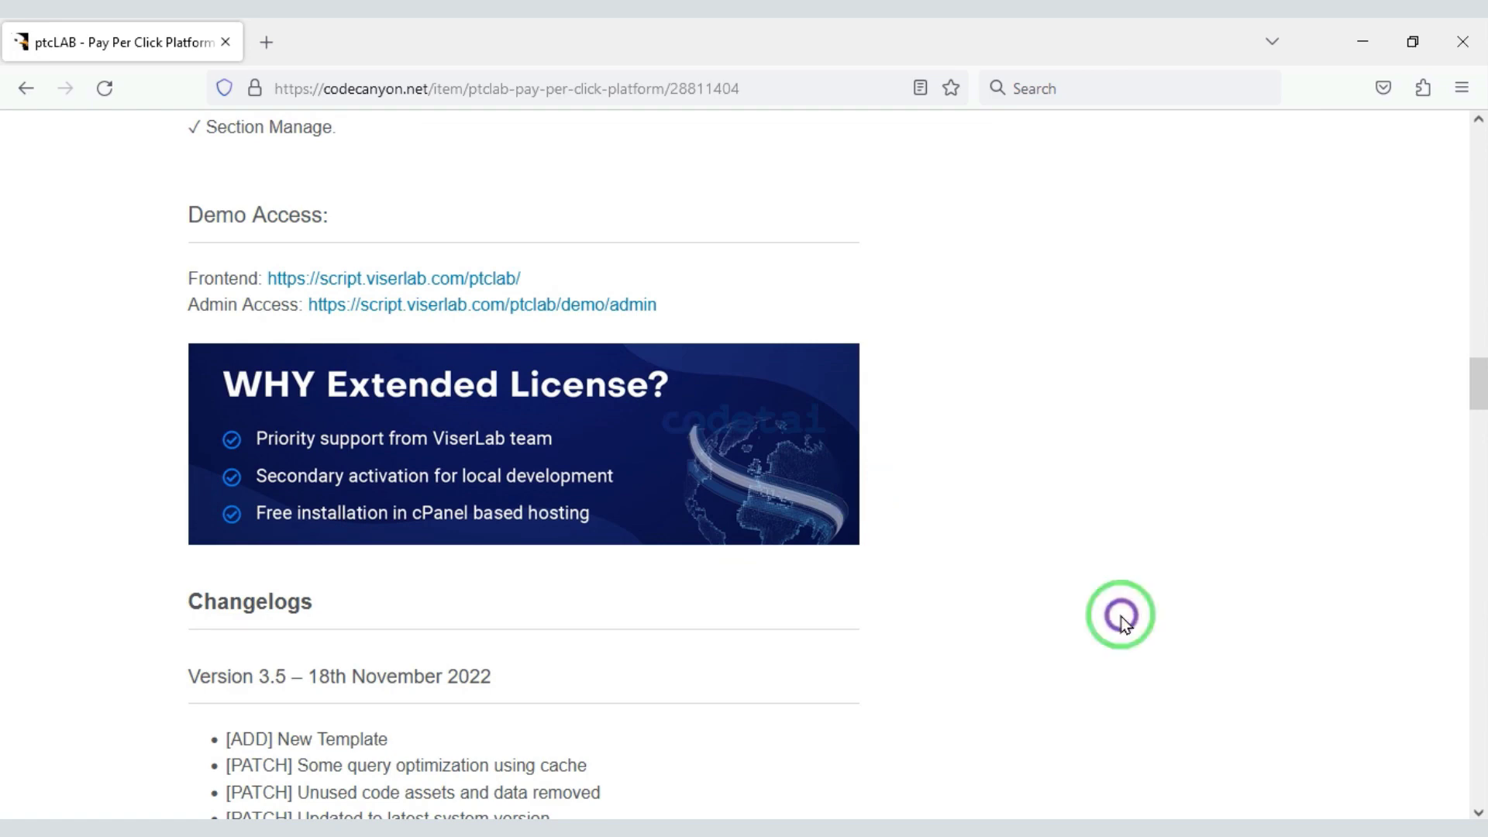
pyautogui.scroll(15, 1124, 622)
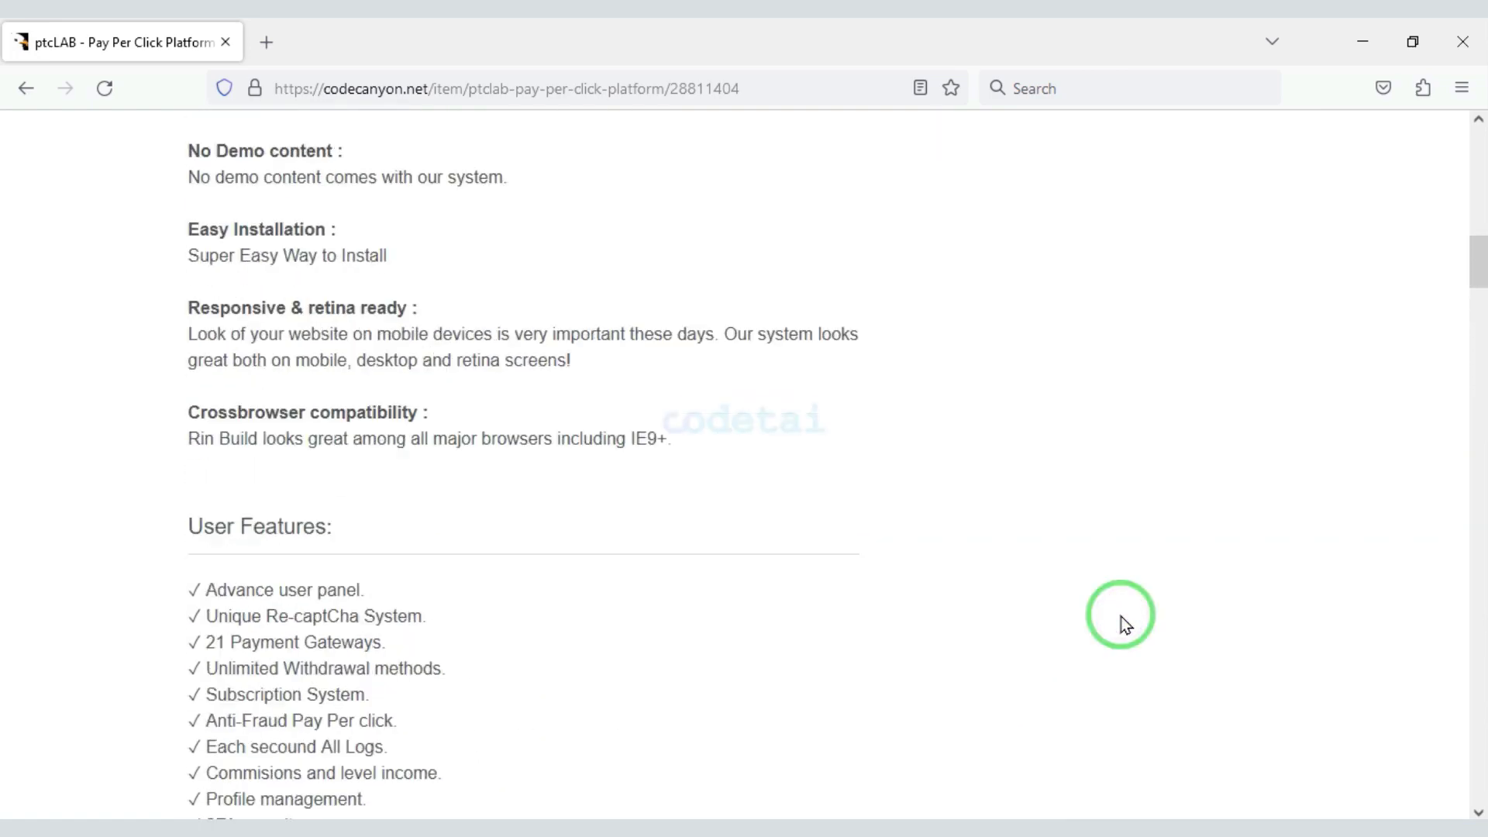
pyautogui.scroll(10, 1124, 622)
pyautogui.scroll(3, 1124, 621)
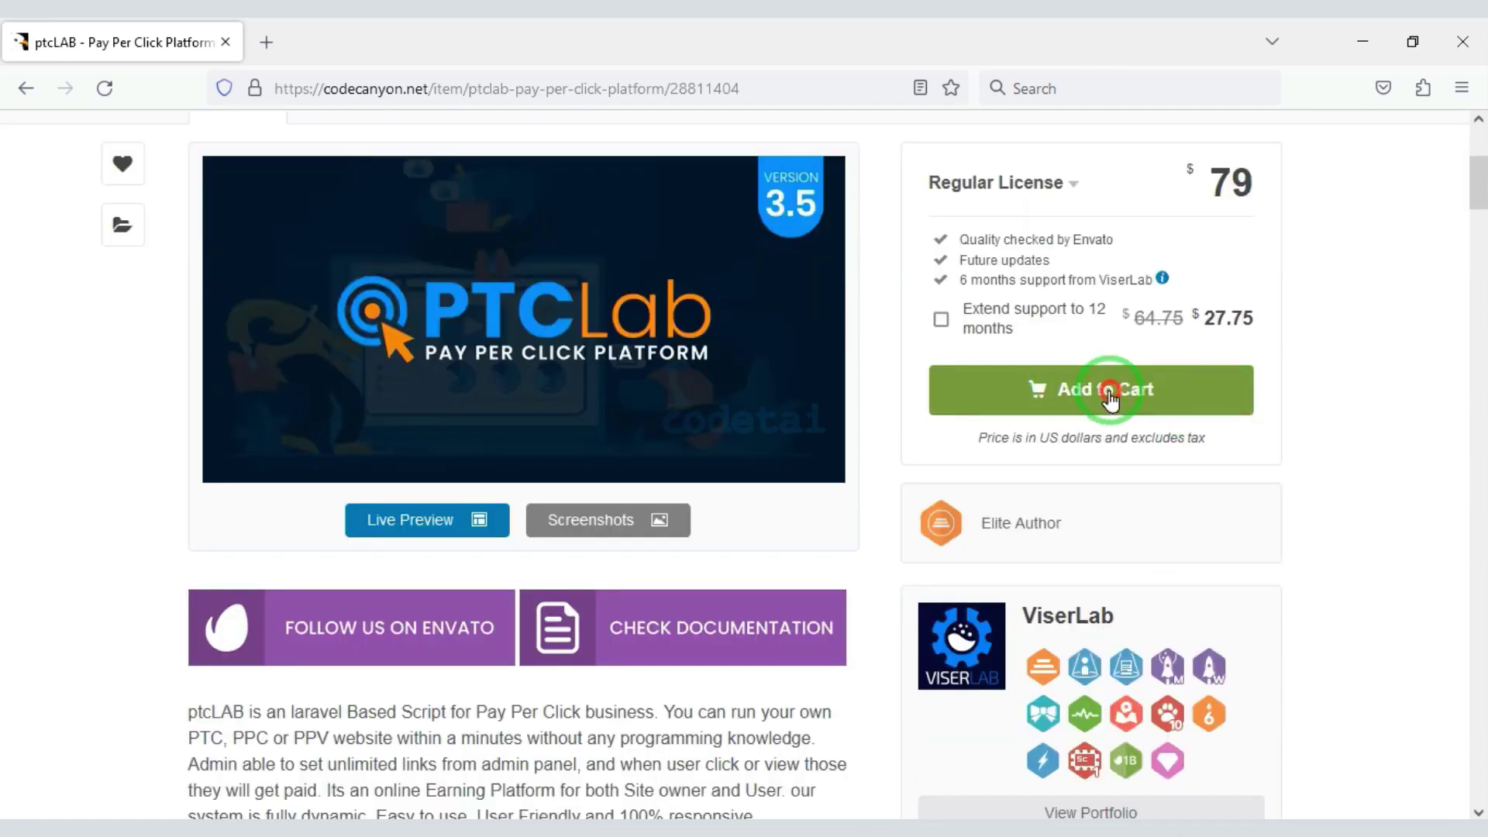
# Add the PTCLab Regular License to the cart and highlight the checkout's sign-up options.
pyautogui.click(1110, 393)
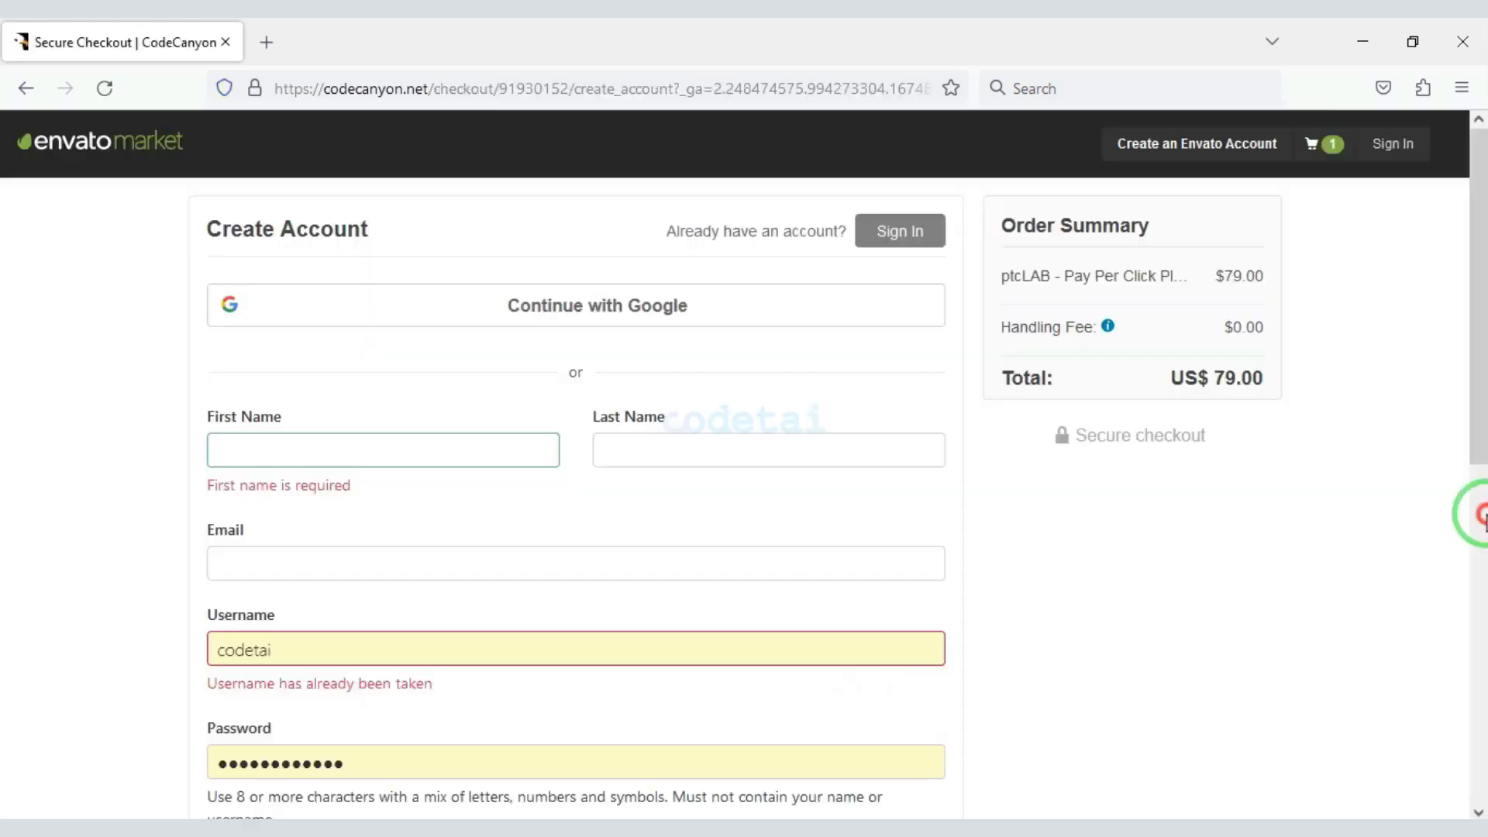
pyautogui.moveTo(1481, 354)
pyautogui.mouseDown()
pyautogui.moveTo(1482, 700)
pyautogui.moveTo(1470, 331)
pyautogui.mouseUp()
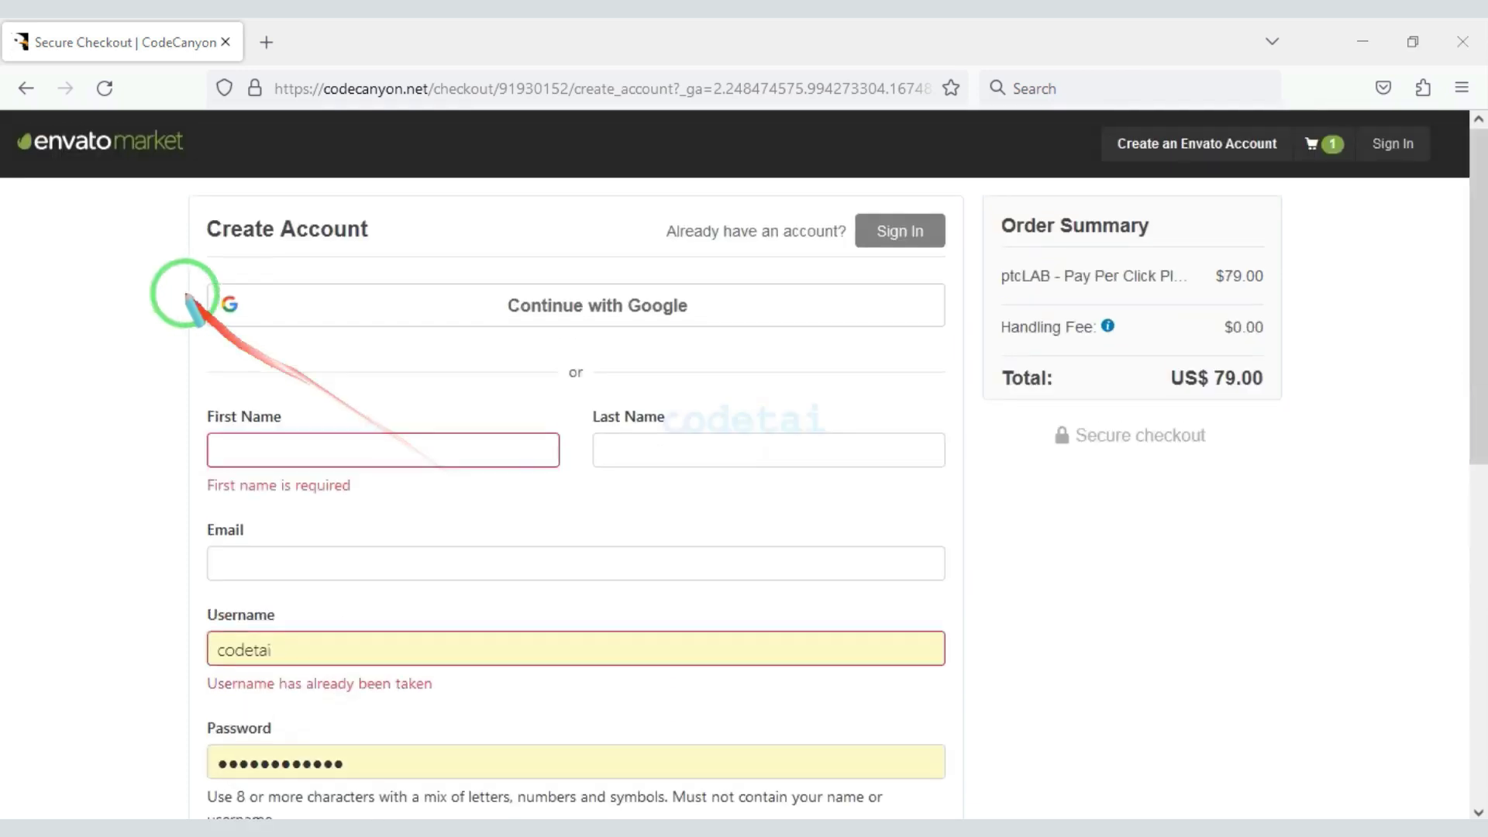
pyautogui.moveTo(416, 325); pyautogui.dragTo(954, 355)
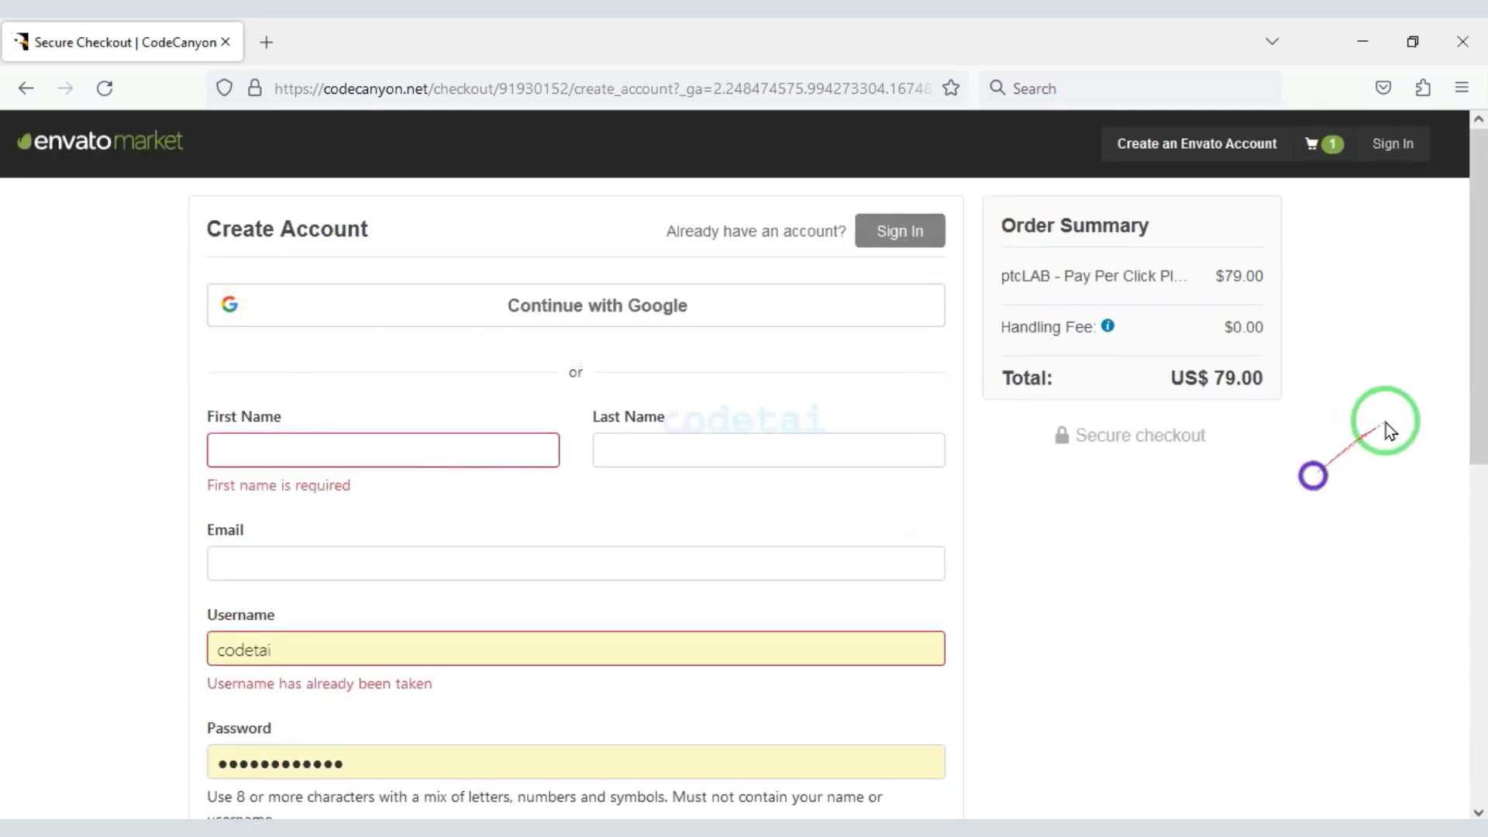
pyautogui.moveTo(1475, 403); pyautogui.dragTo(1472, 515)
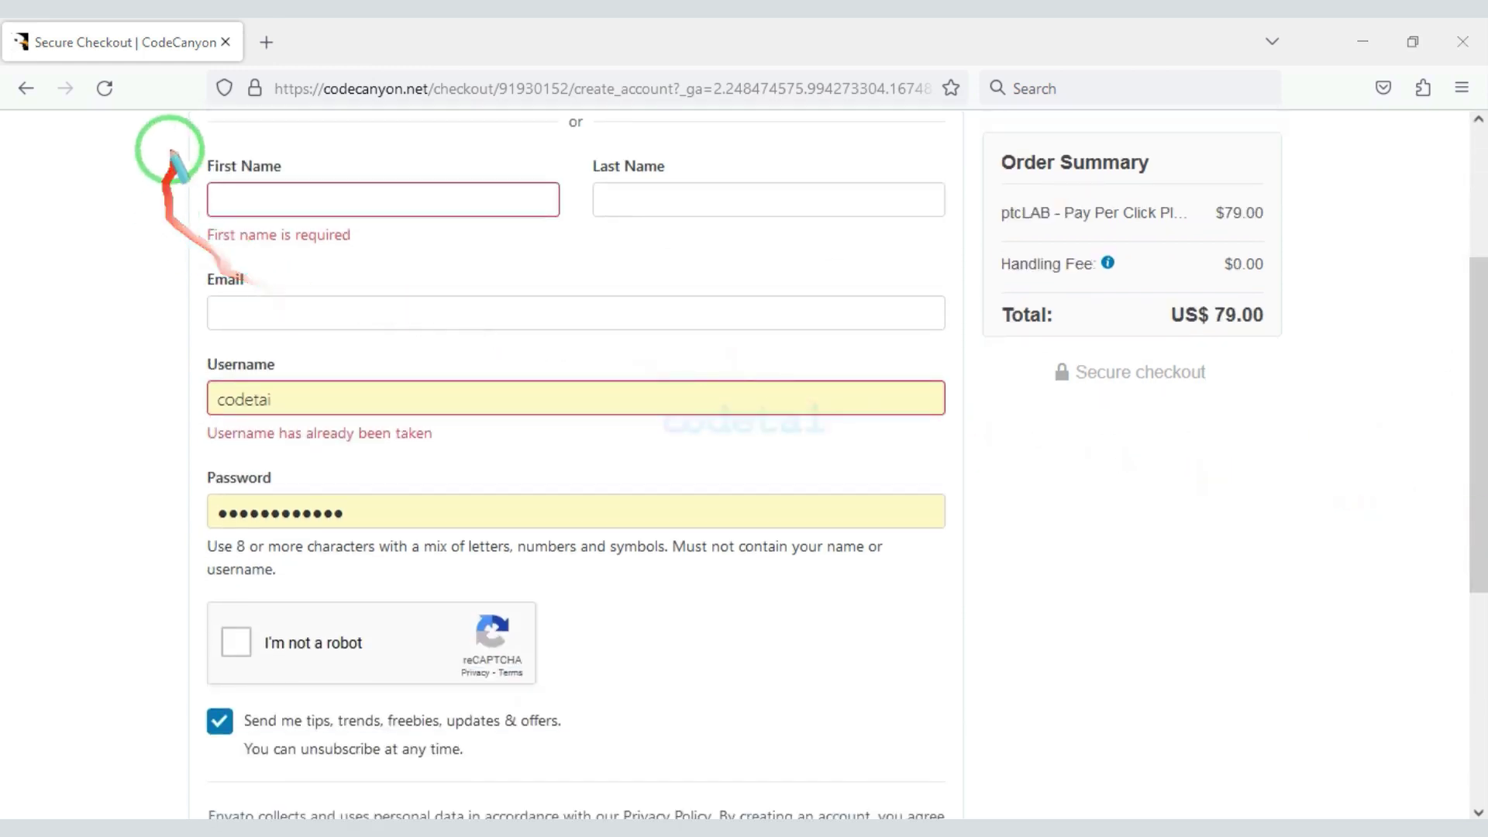
pyautogui.moveTo(170, 132)
pyautogui.mouseDown()
pyautogui.moveTo(797, 392)
pyautogui.moveTo(997, 514)
pyautogui.moveTo(1000, 558)
pyautogui.mouseUp()
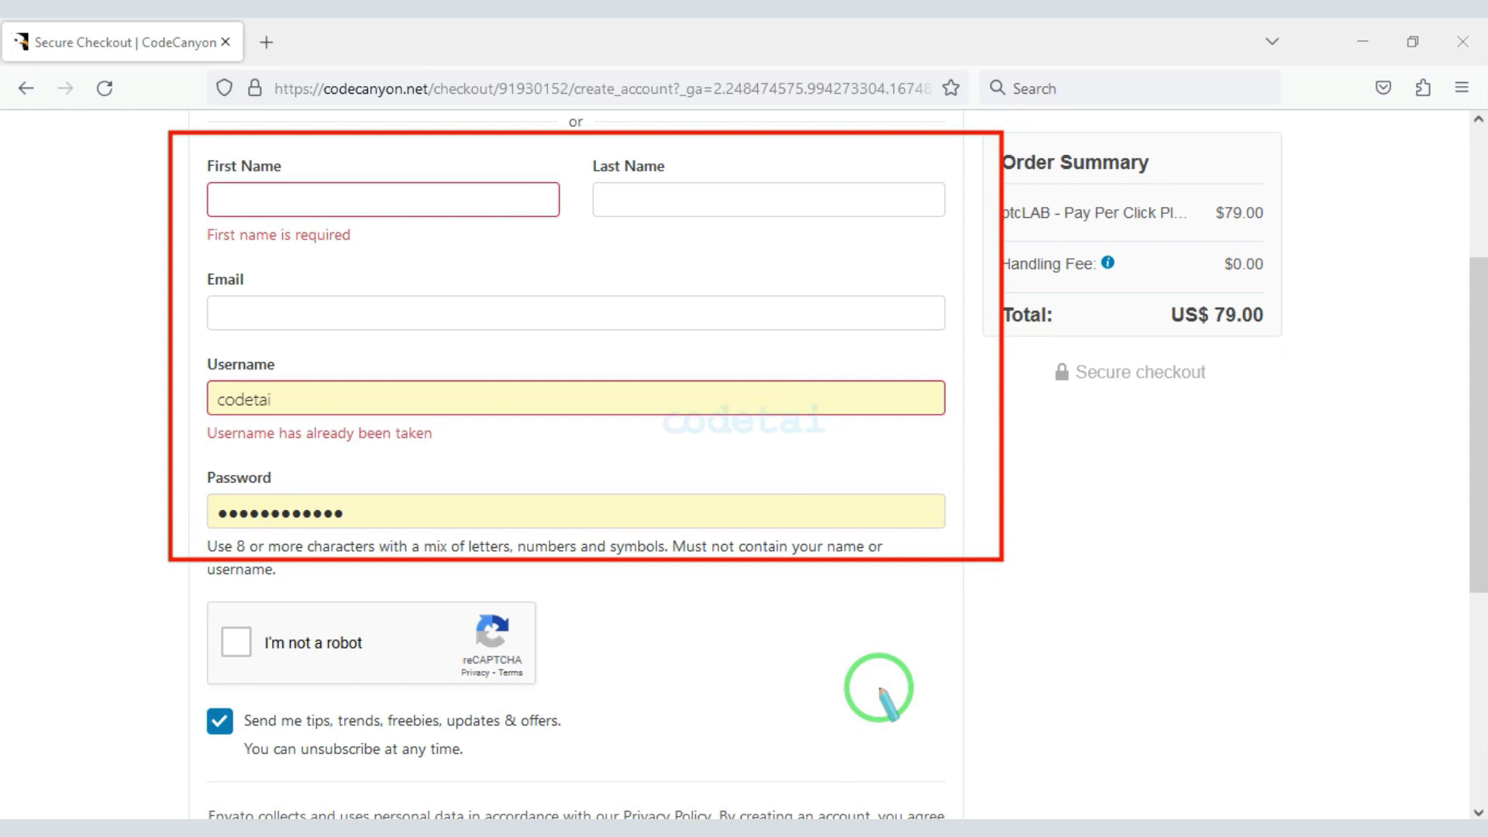
pyautogui.click(1331, 314)
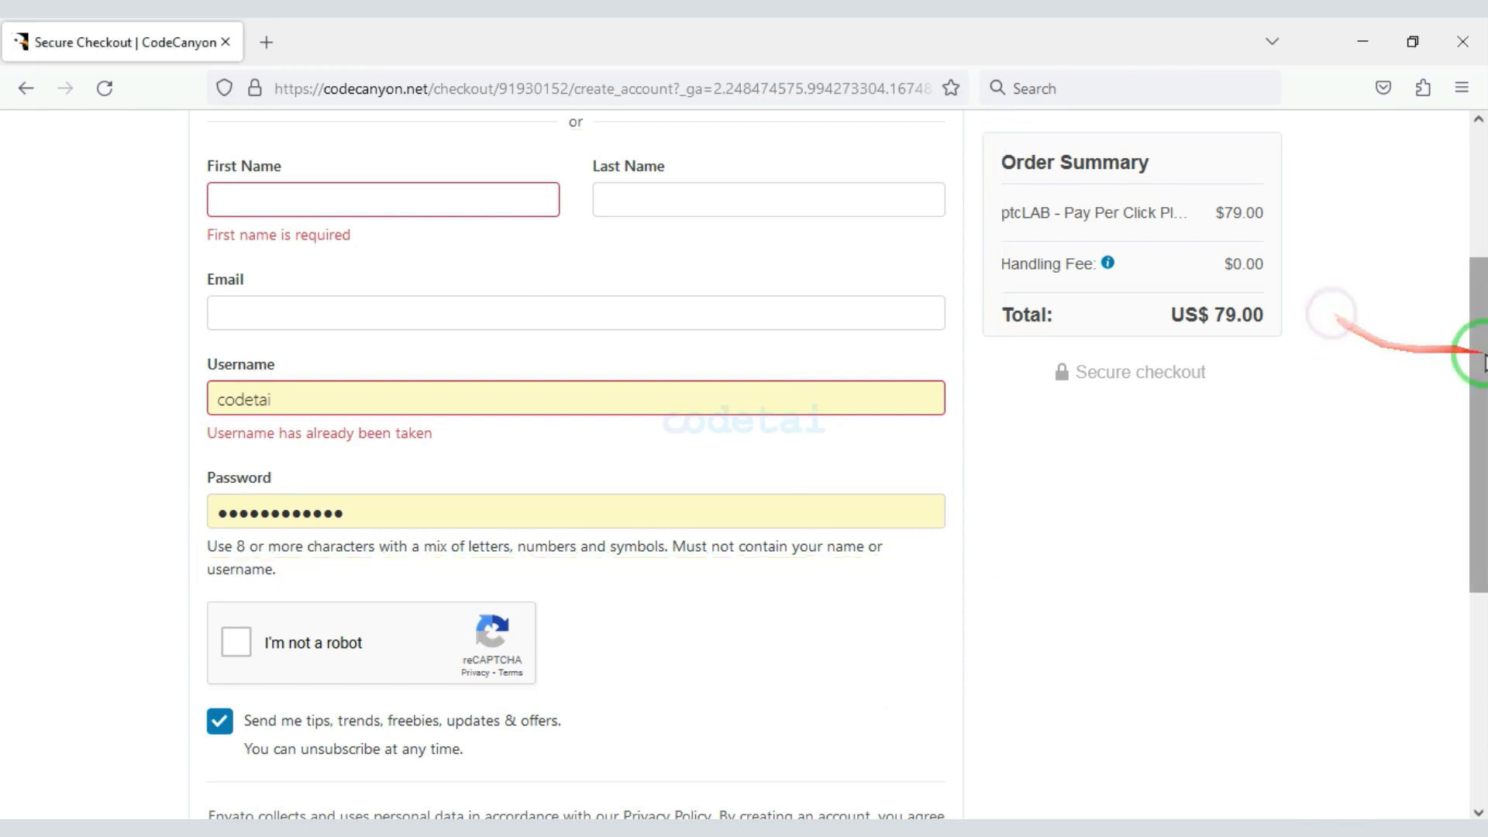
pyautogui.moveTo(1482, 360); pyautogui.dragTo(1481, 161)
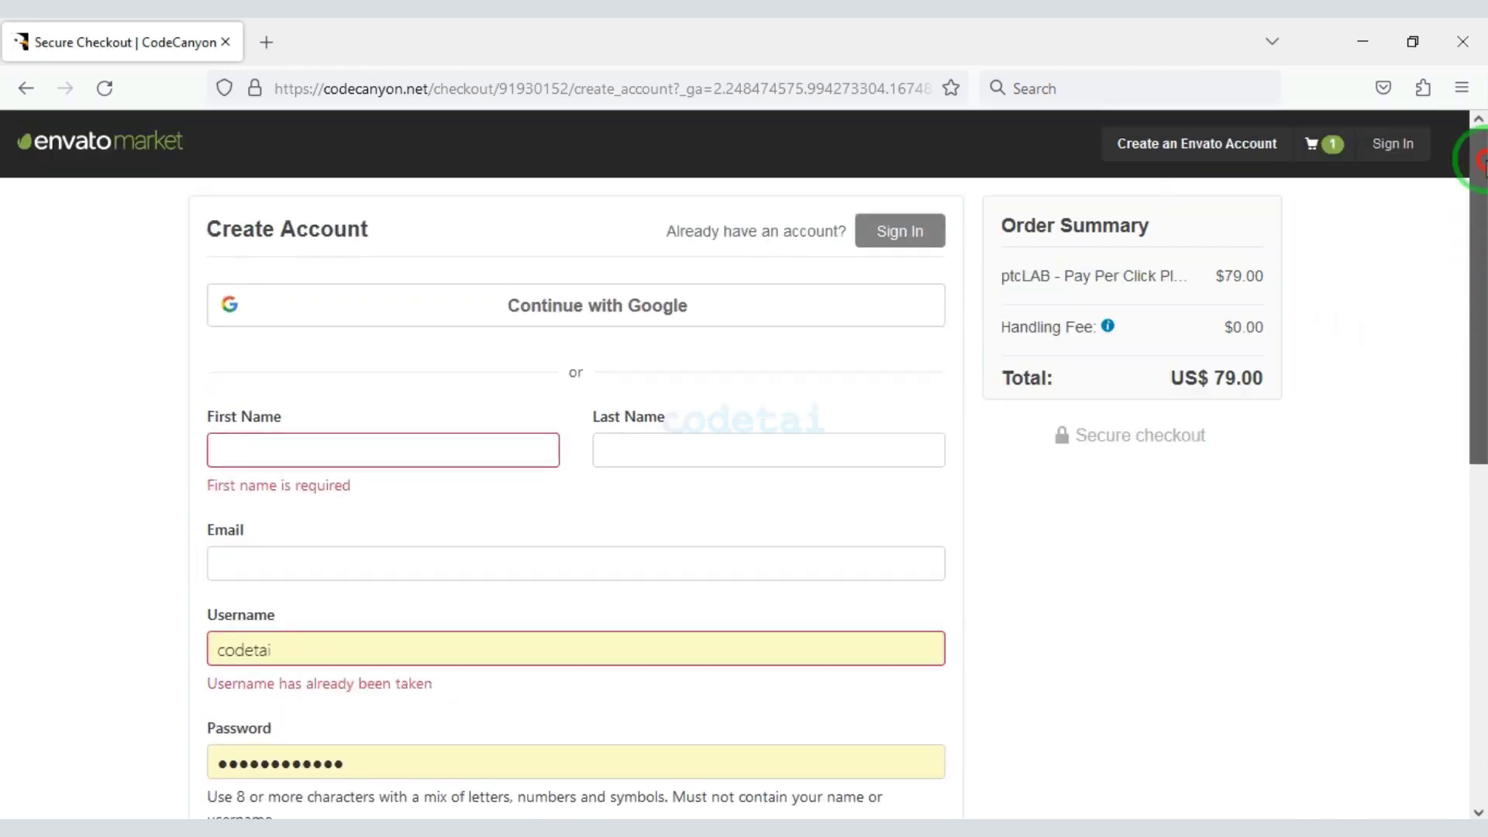
# Sign in with the existing account and select credit card as payment method.
pyautogui.click(895, 230)
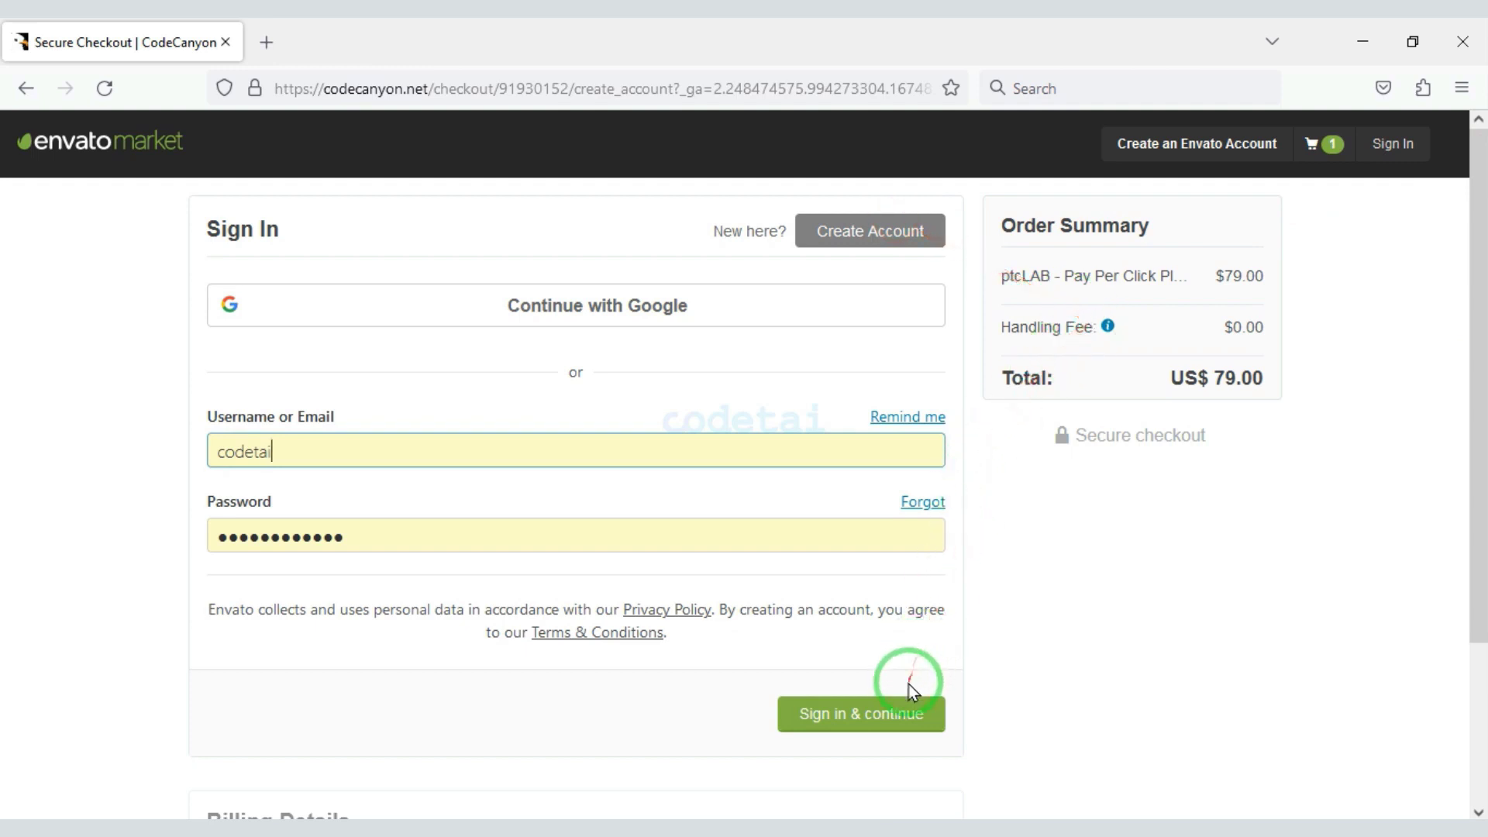
pyautogui.click(904, 732)
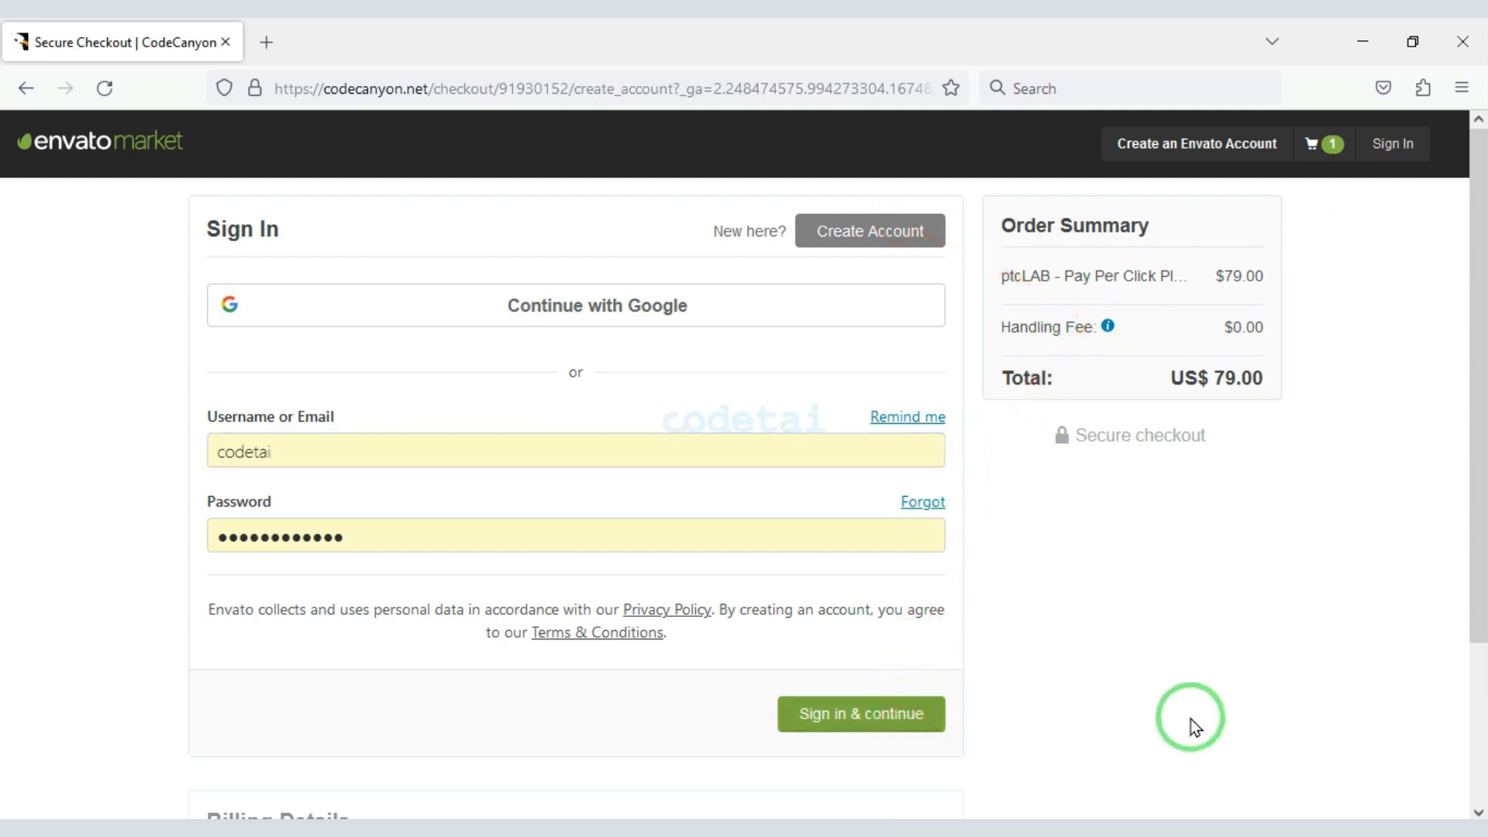
pyautogui.moveTo(159, 583)
pyautogui.mouseDown()
pyautogui.moveTo(607, 724)
pyautogui.moveTo(982, 752)
pyautogui.mouseUp()
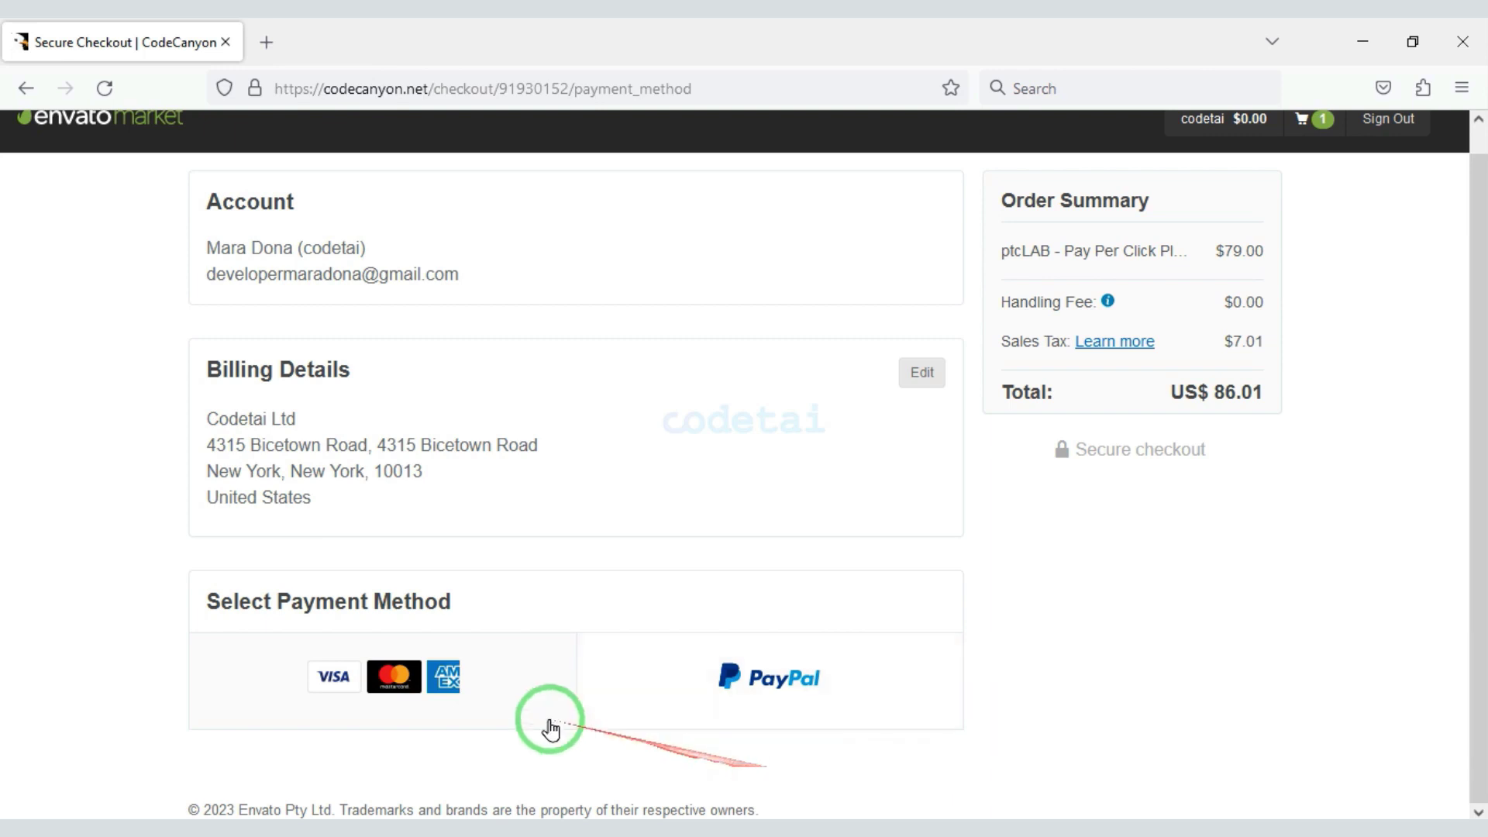
pyautogui.click(375, 686)
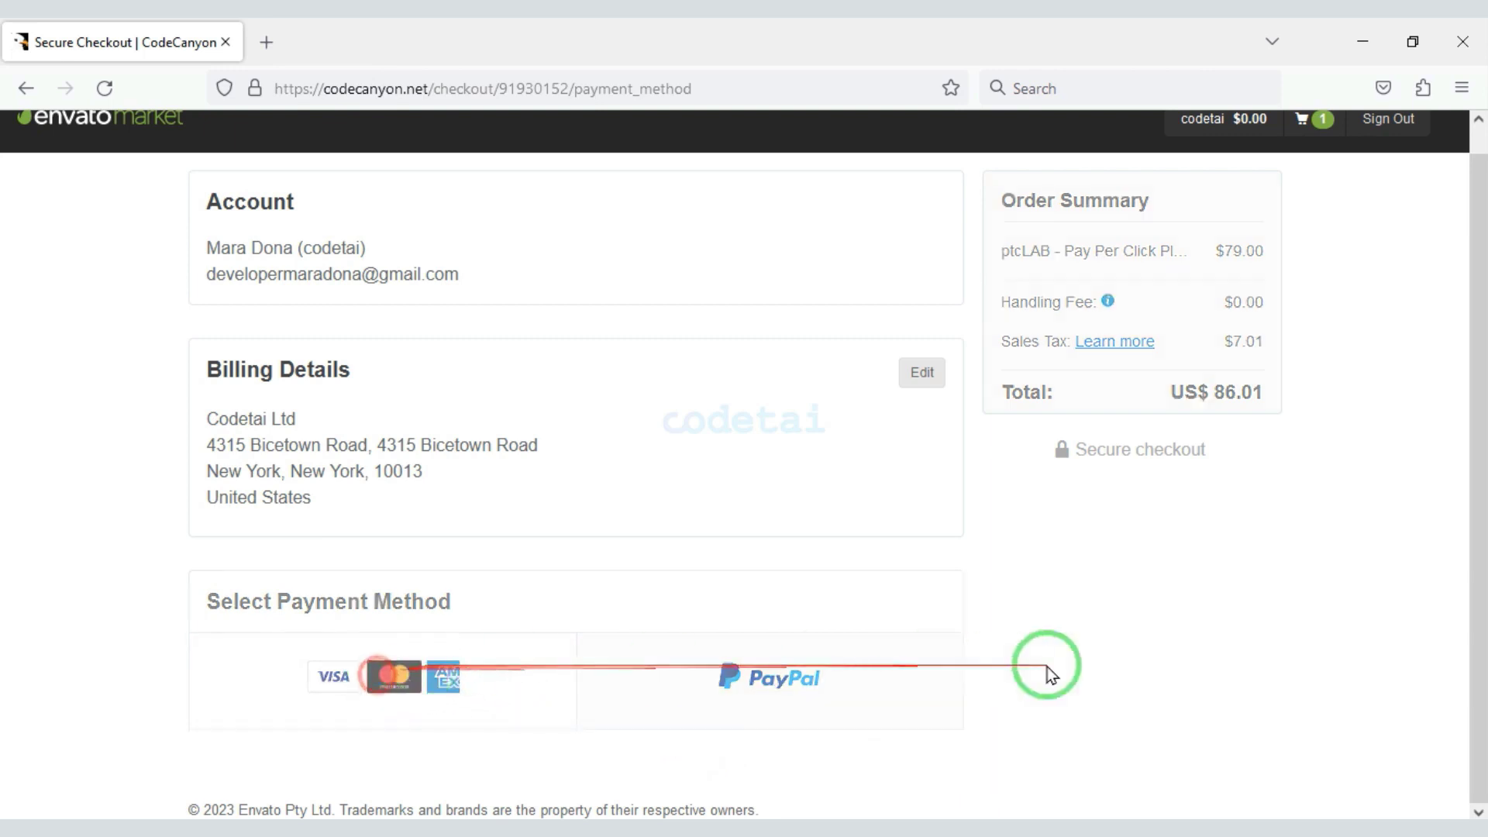
# Highlight the order summary, the US$ 86.01 total and the card-entry fields.
pyautogui.moveTo(1480, 365); pyautogui.dragTo(1467, 597)
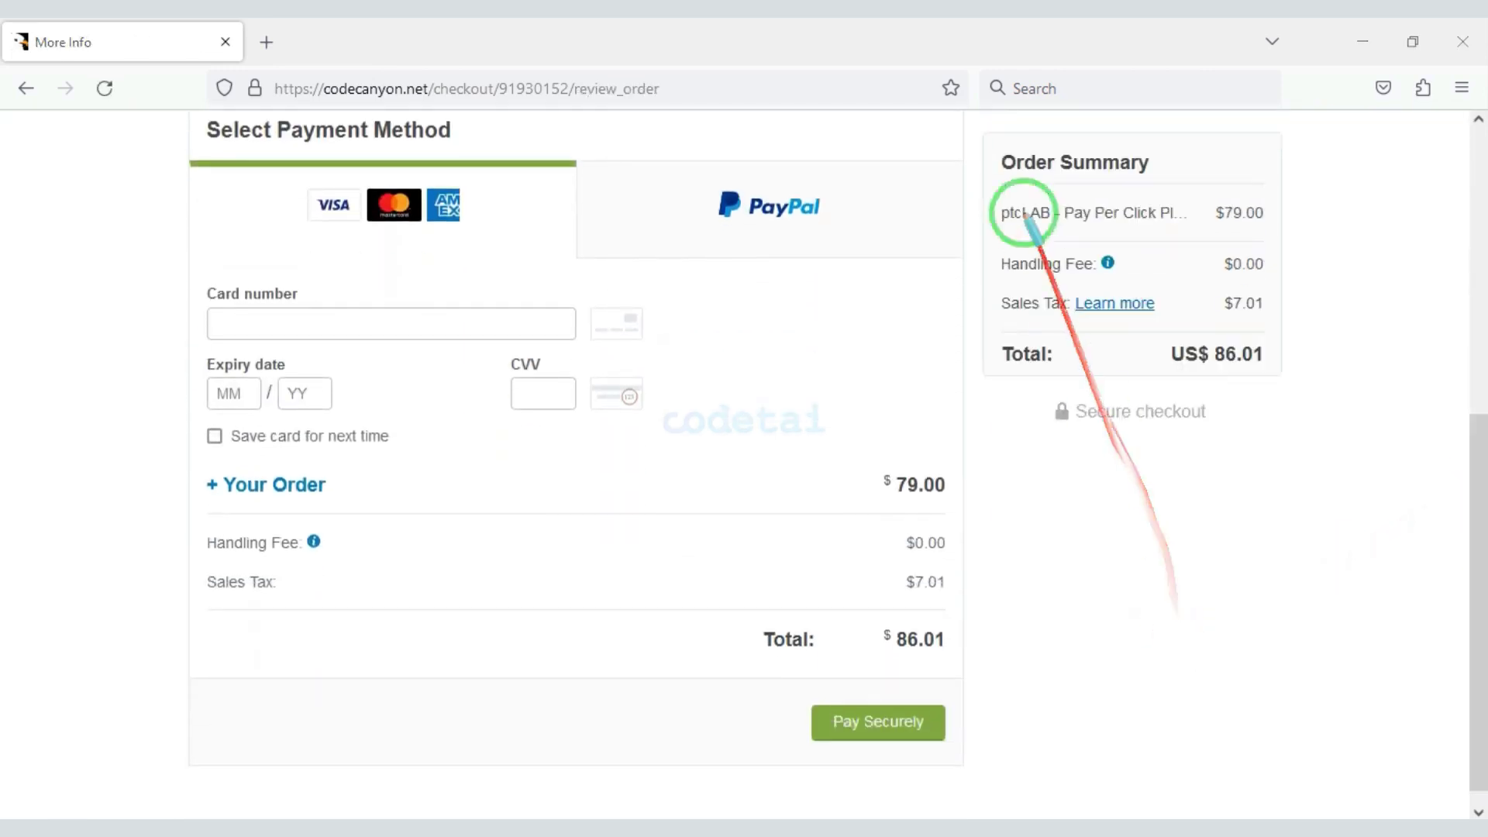
pyautogui.moveTo(959, 116)
pyautogui.mouseDown()
pyautogui.moveTo(1056, 206)
pyautogui.moveTo(1302, 346)
pyautogui.moveTo(1295, 385)
pyautogui.mouseUp()
pyautogui.moveTo(1144, 332); pyautogui.dragTo(1271, 375)
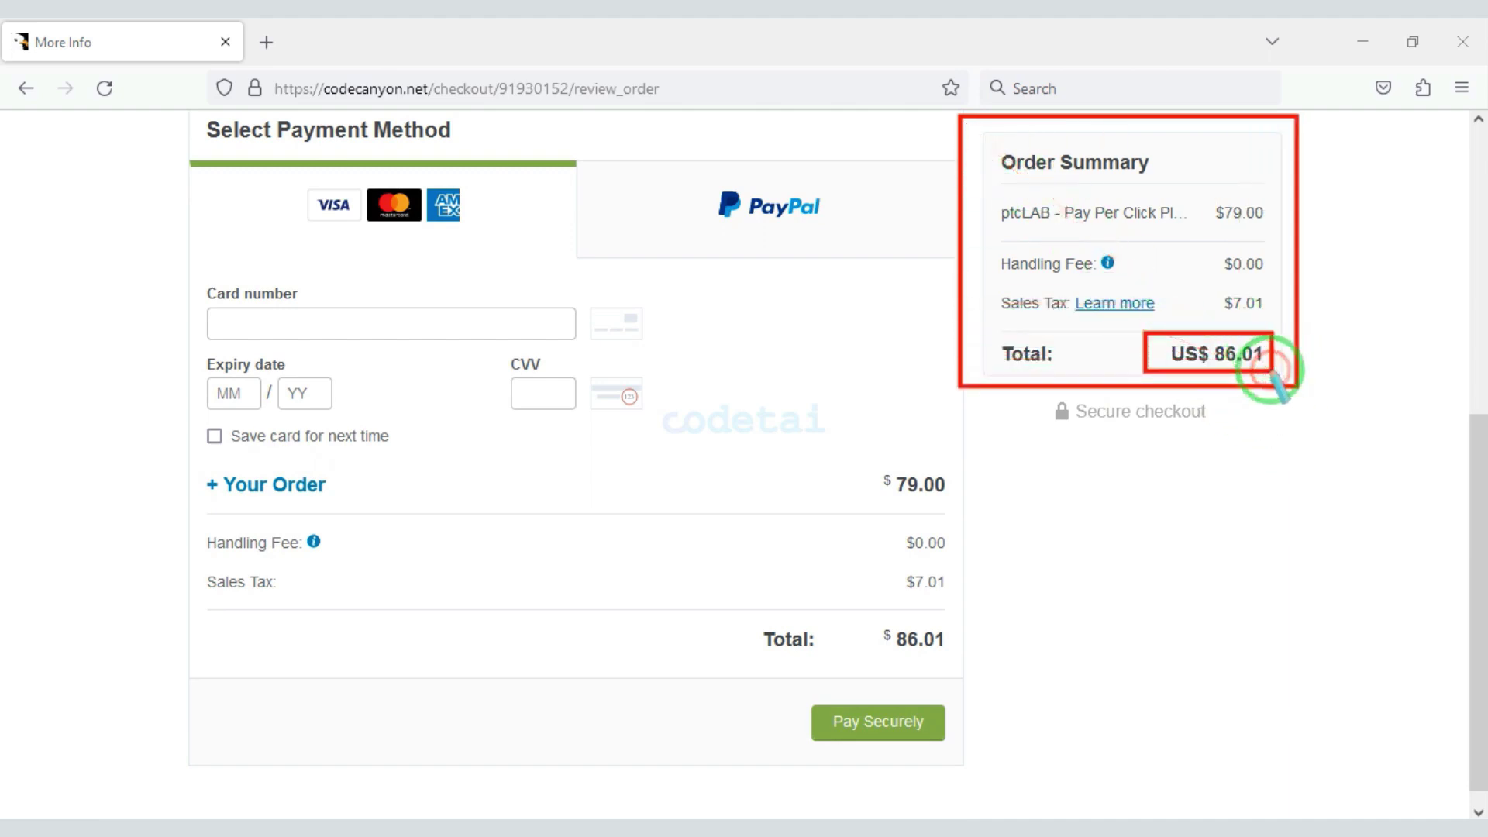
pyautogui.press('e')
pyautogui.moveTo(160, 268)
pyautogui.mouseDown()
pyautogui.moveTo(435, 430)
pyautogui.moveTo(603, 467)
pyautogui.moveTo(664, 441)
pyautogui.moveTo(664, 457)
pyautogui.mouseUp()
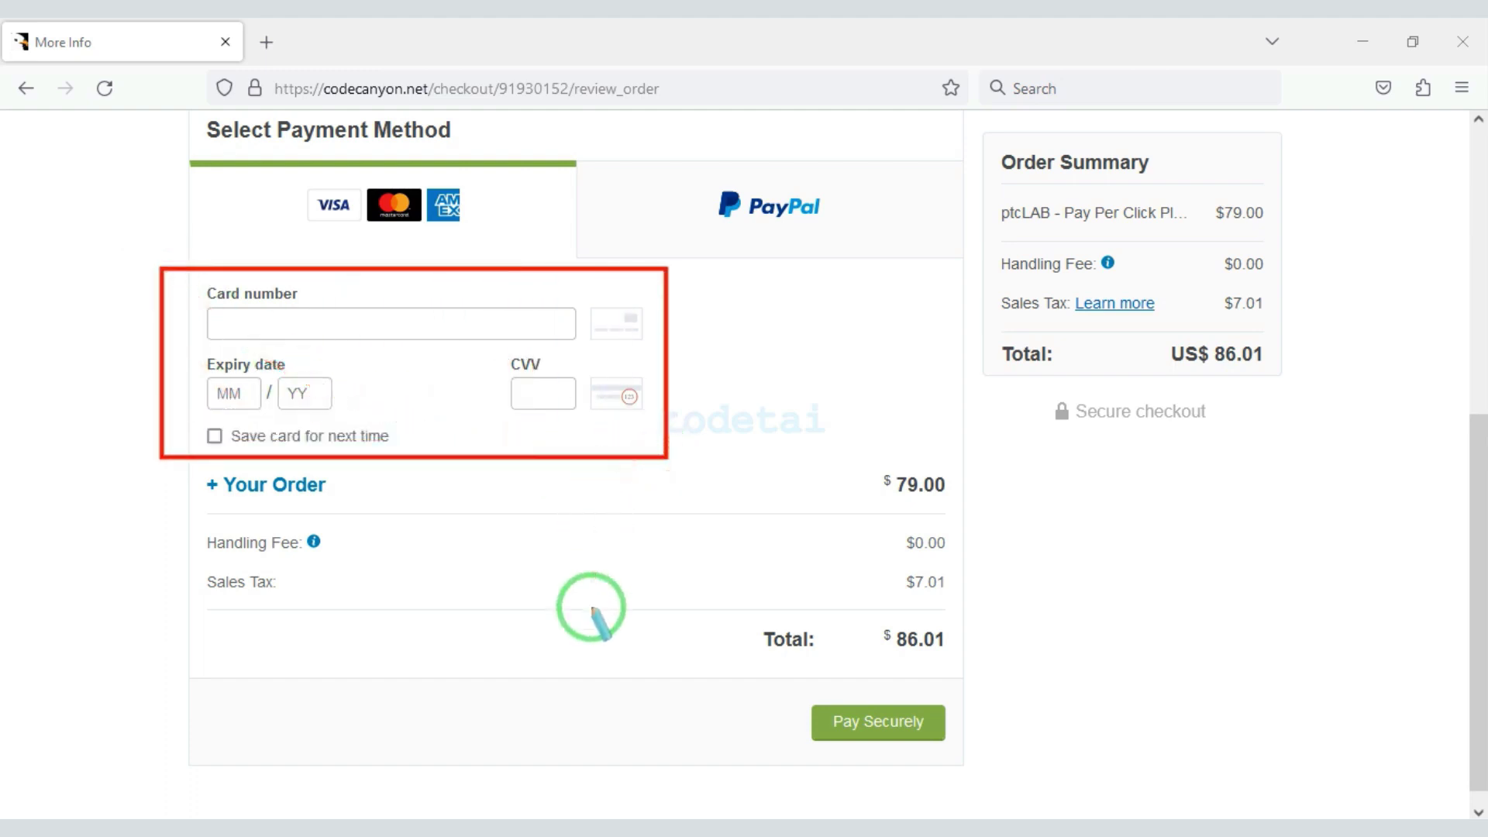
pyautogui.press('e')
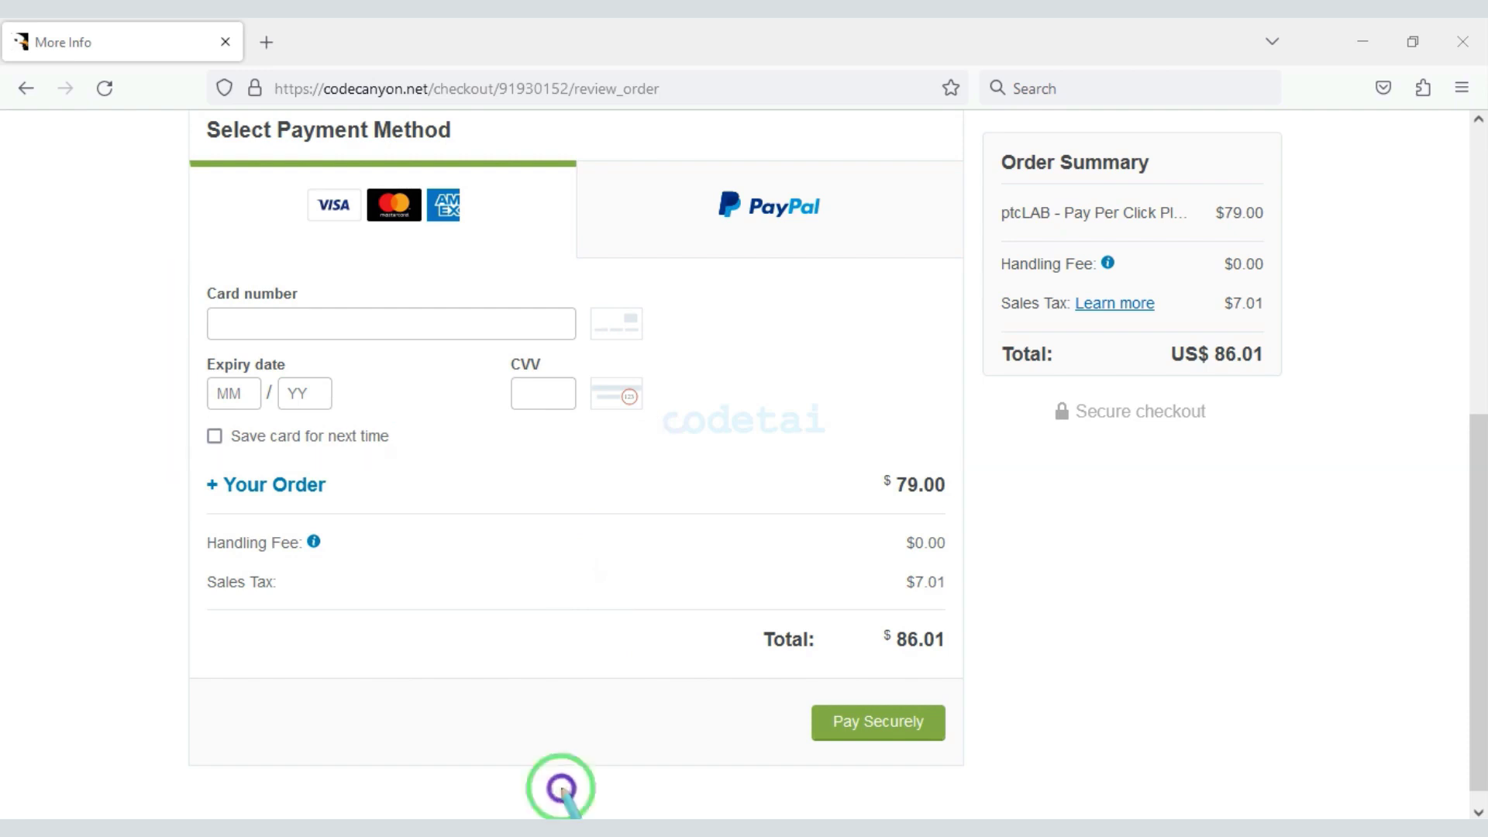
pyautogui.moveTo(777, 695); pyautogui.dragTo(964, 754)
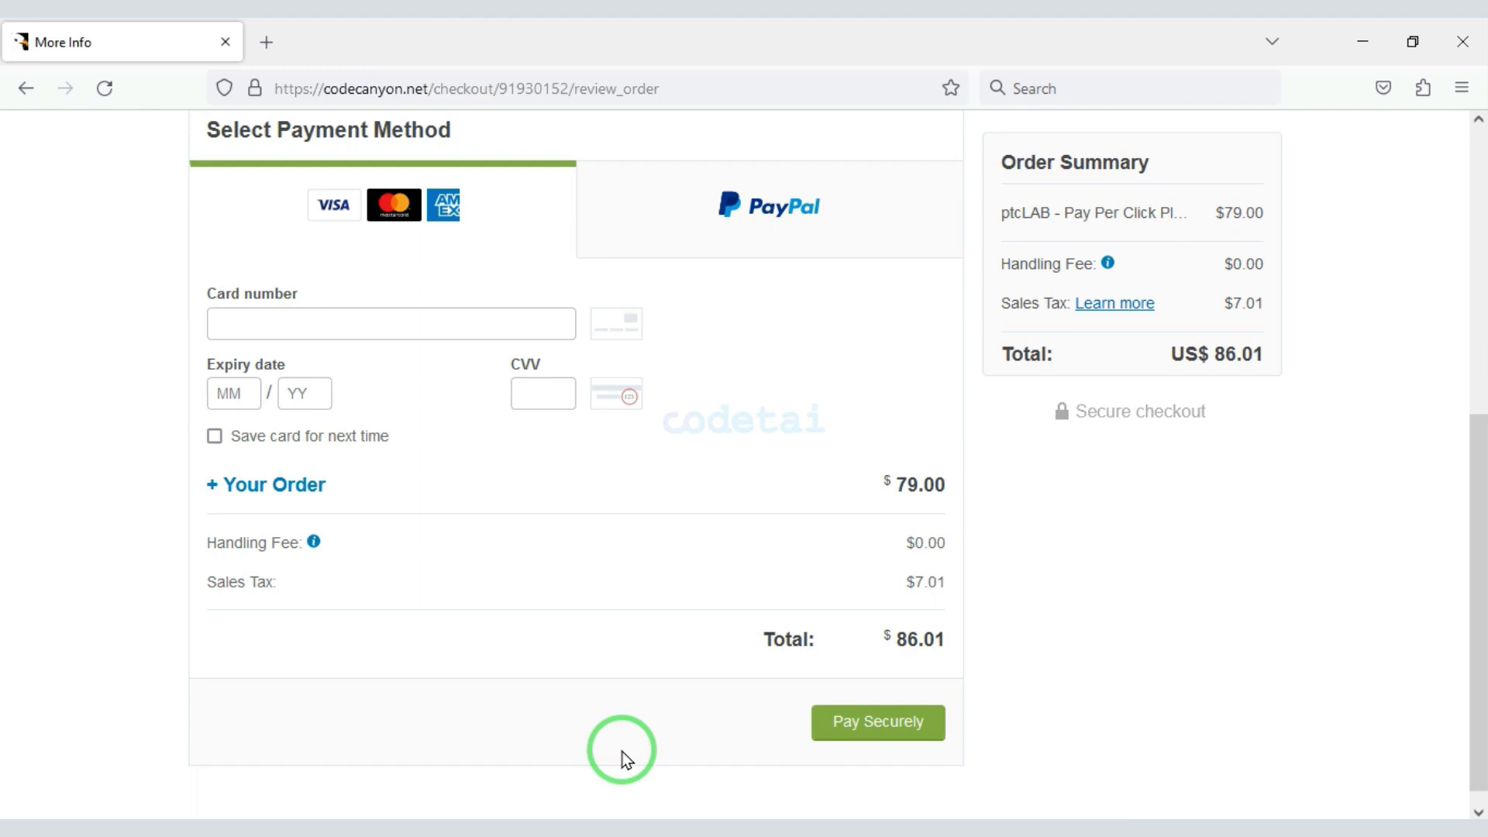
# Switch the payment method to PayPal and submit the order.
pyautogui.click(723, 244)
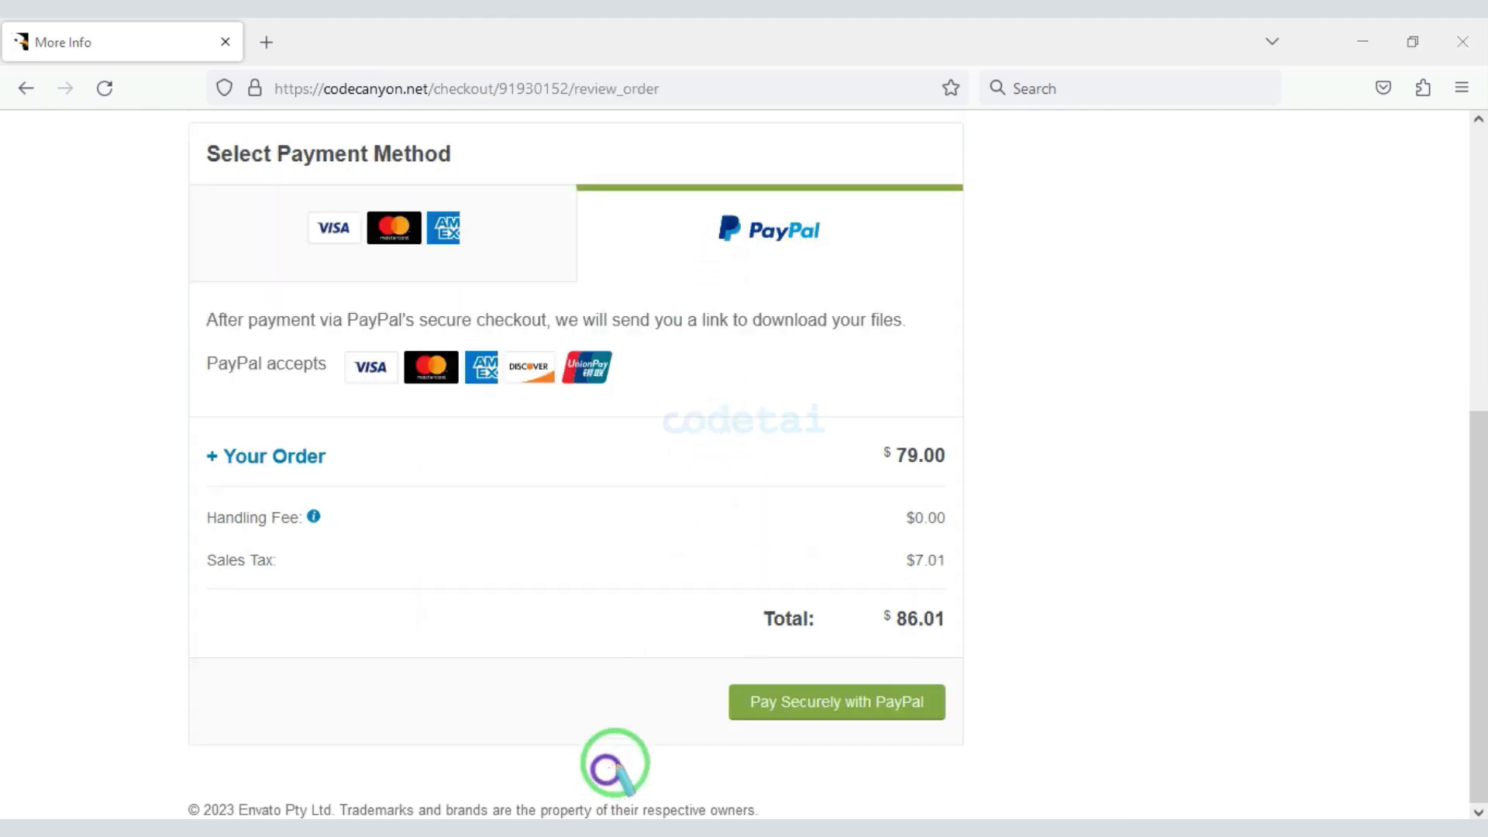
pyautogui.moveTo(707, 662)
pyautogui.mouseDown()
pyautogui.moveTo(737, 692)
pyautogui.moveTo(961, 740)
pyautogui.mouseUp()
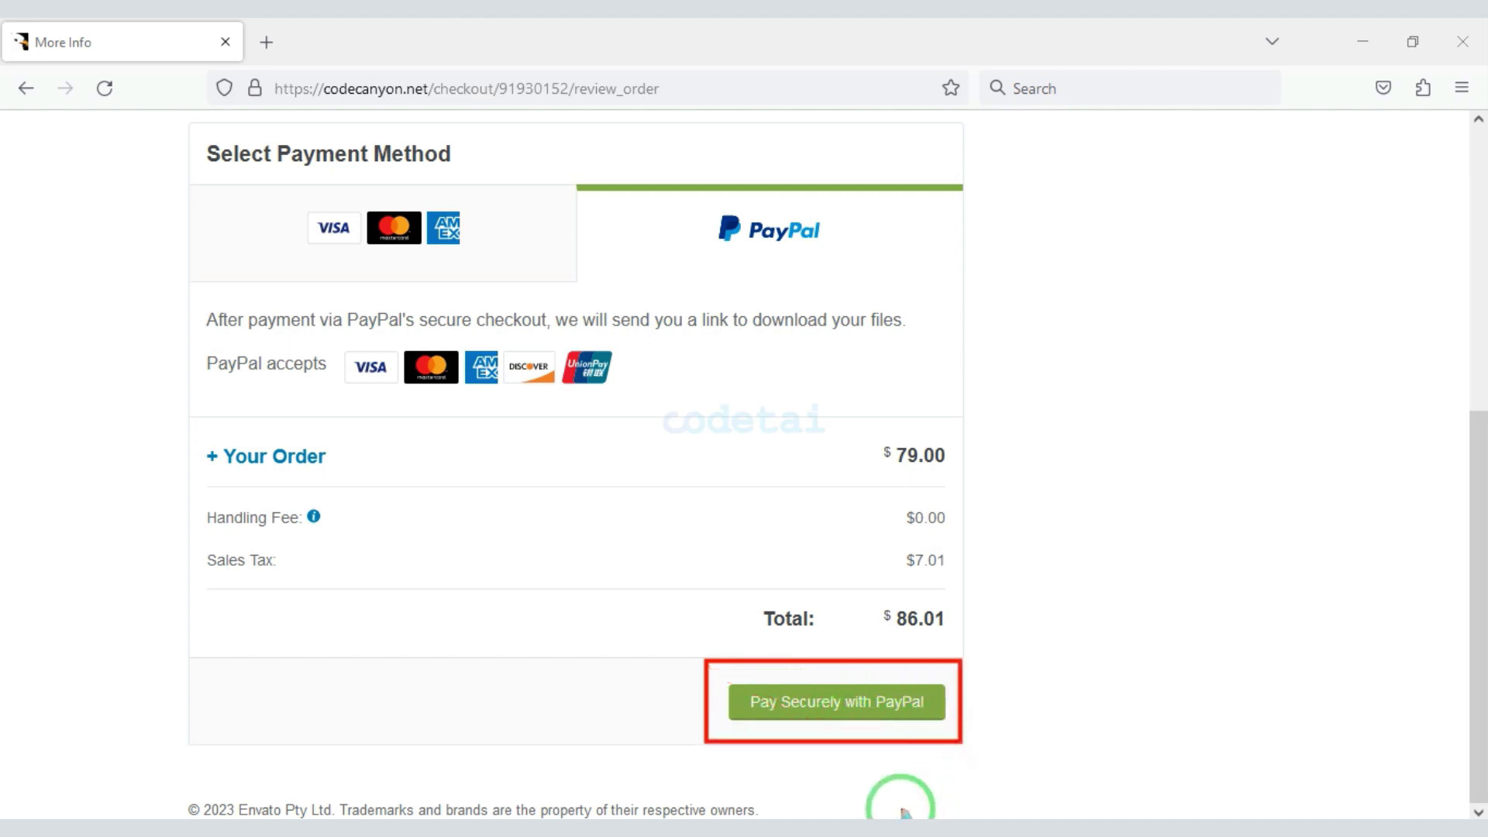
pyautogui.click(830, 703)
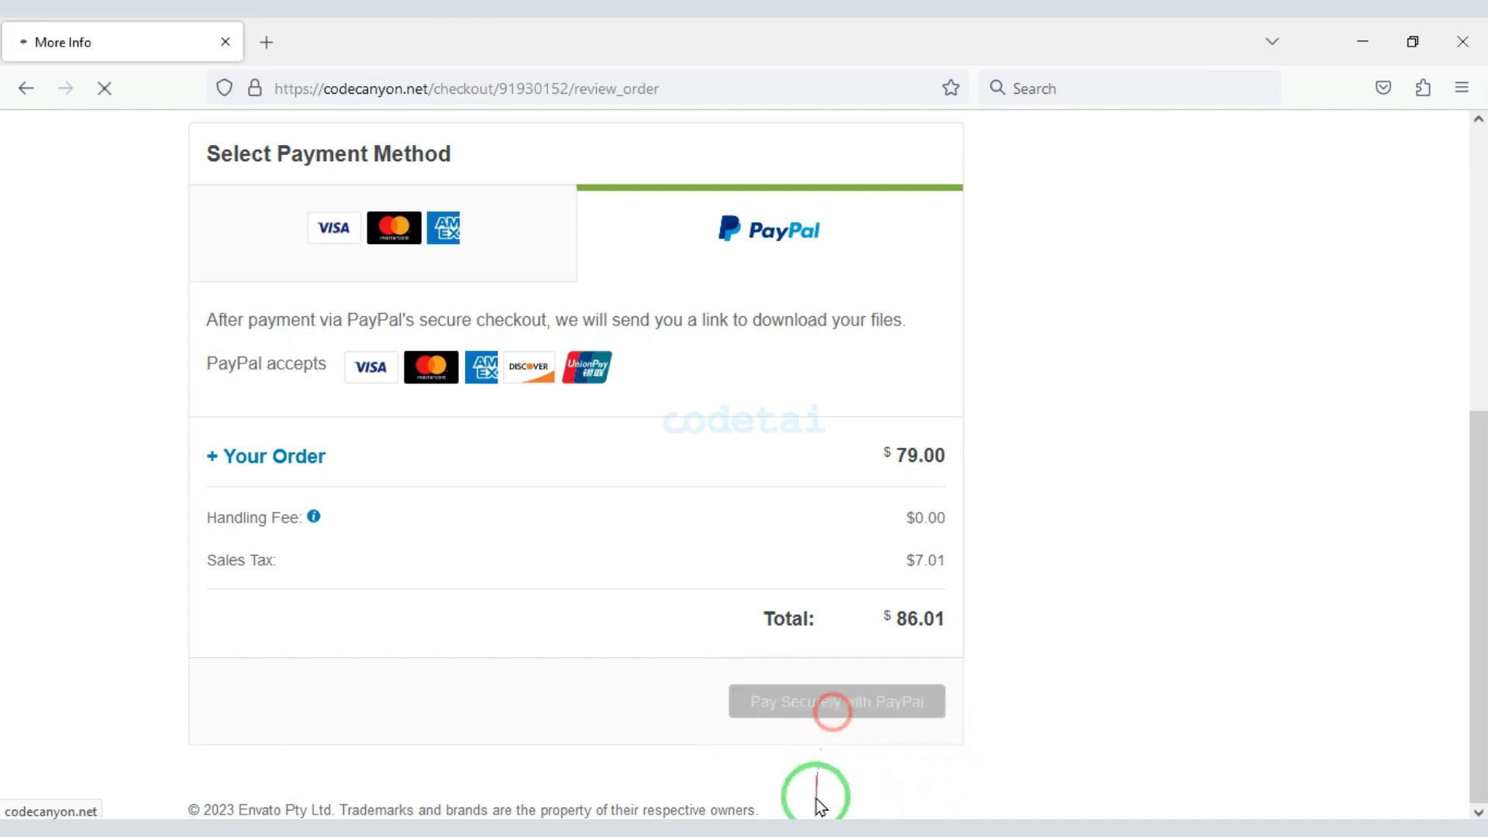
# Mark the PayPal login form, then scroll Friend Host Mart's home page to its pricing plans.
pyautogui.moveTo(398, 206)
pyautogui.mouseDown()
pyautogui.moveTo(455, 282)
pyautogui.moveTo(979, 690)
pyautogui.moveTo(1007, 692)
pyautogui.moveTo(1022, 809)
pyautogui.mouseUp()
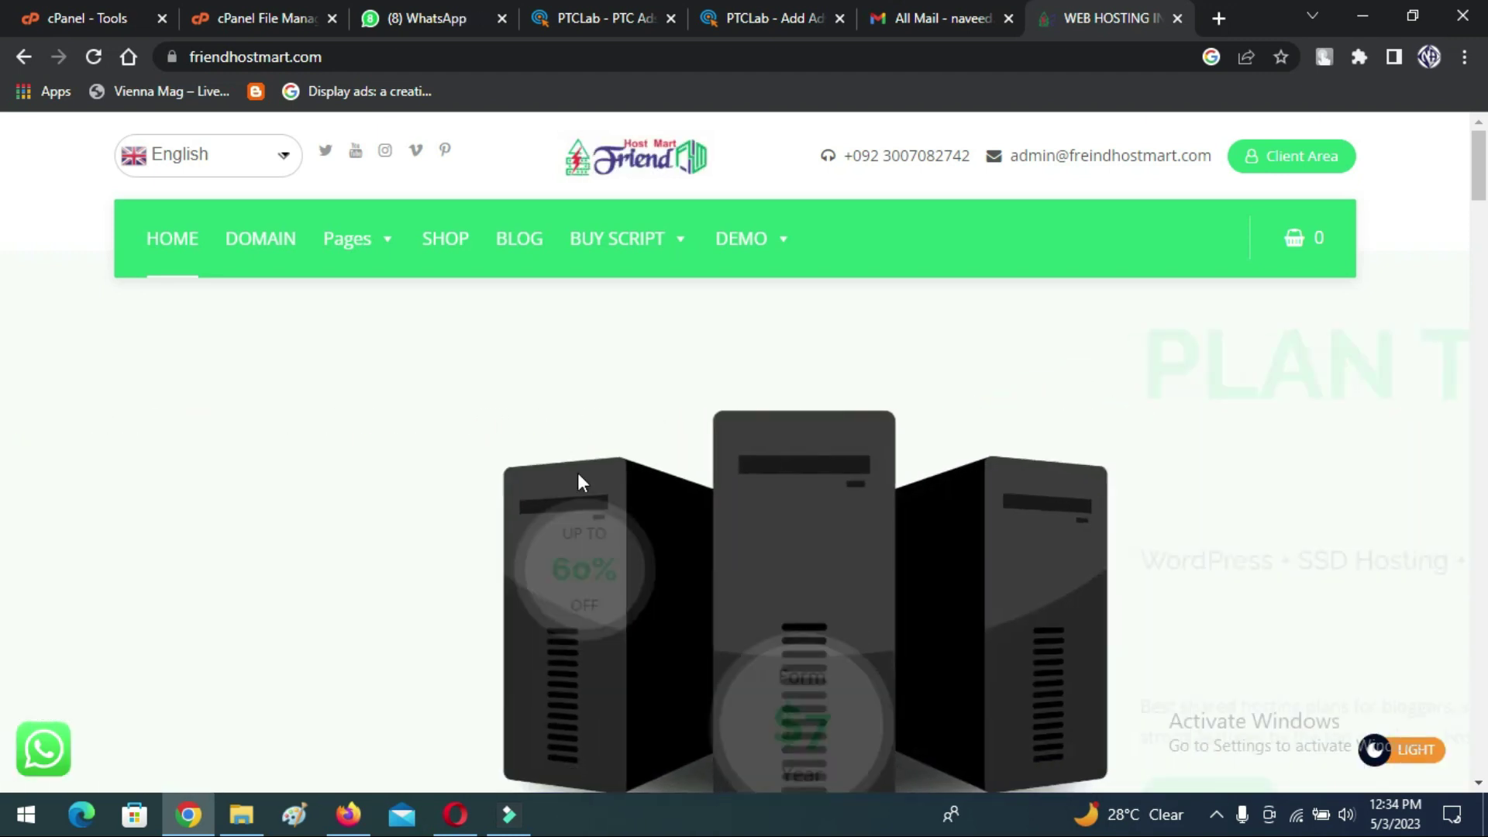
pyautogui.scroll(-8, 679, 488)
pyautogui.scroll(-15, 488, 492)
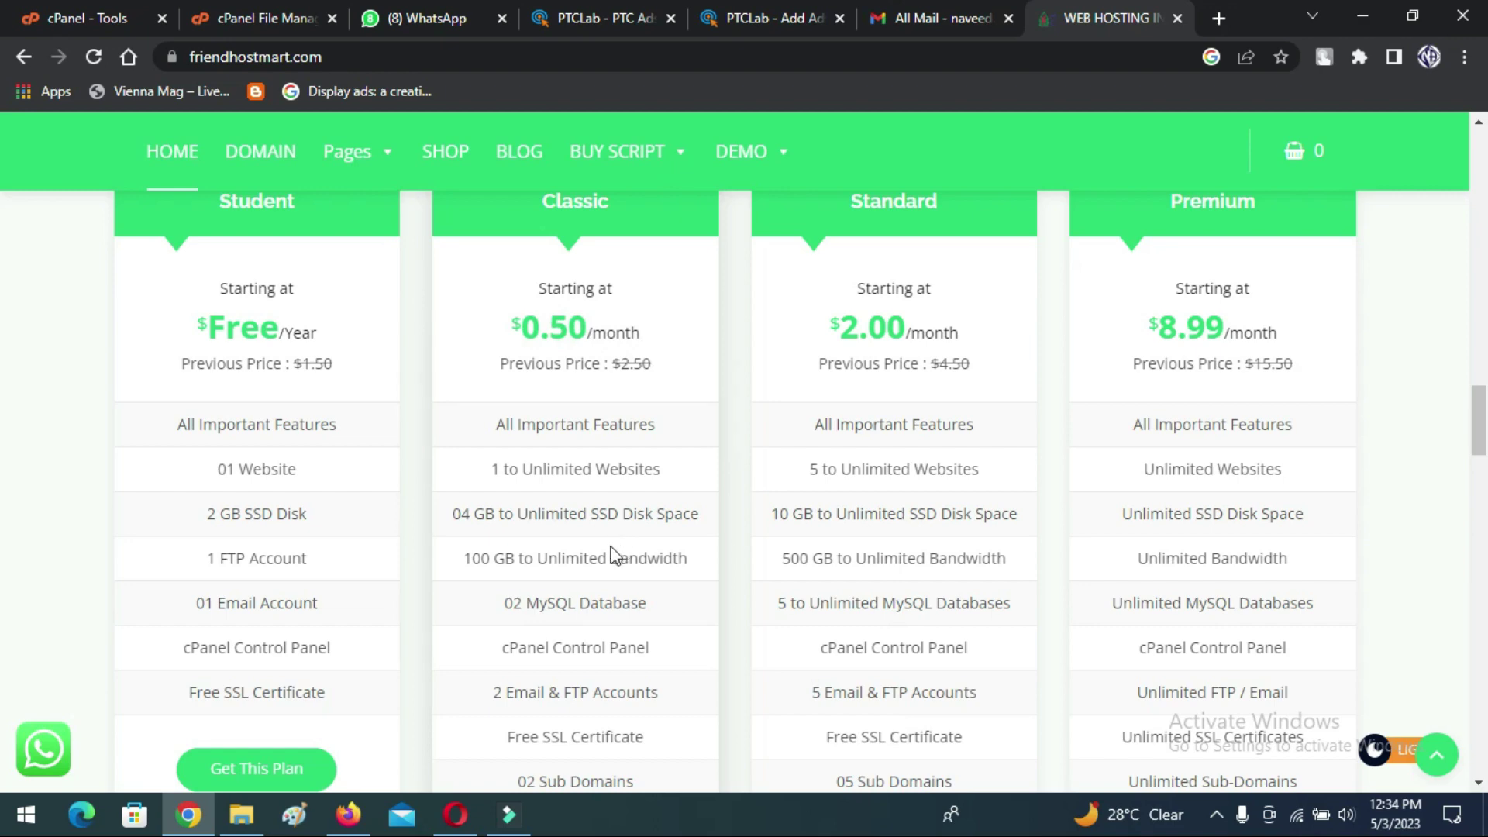
pyautogui.scroll(-3, 612, 554)
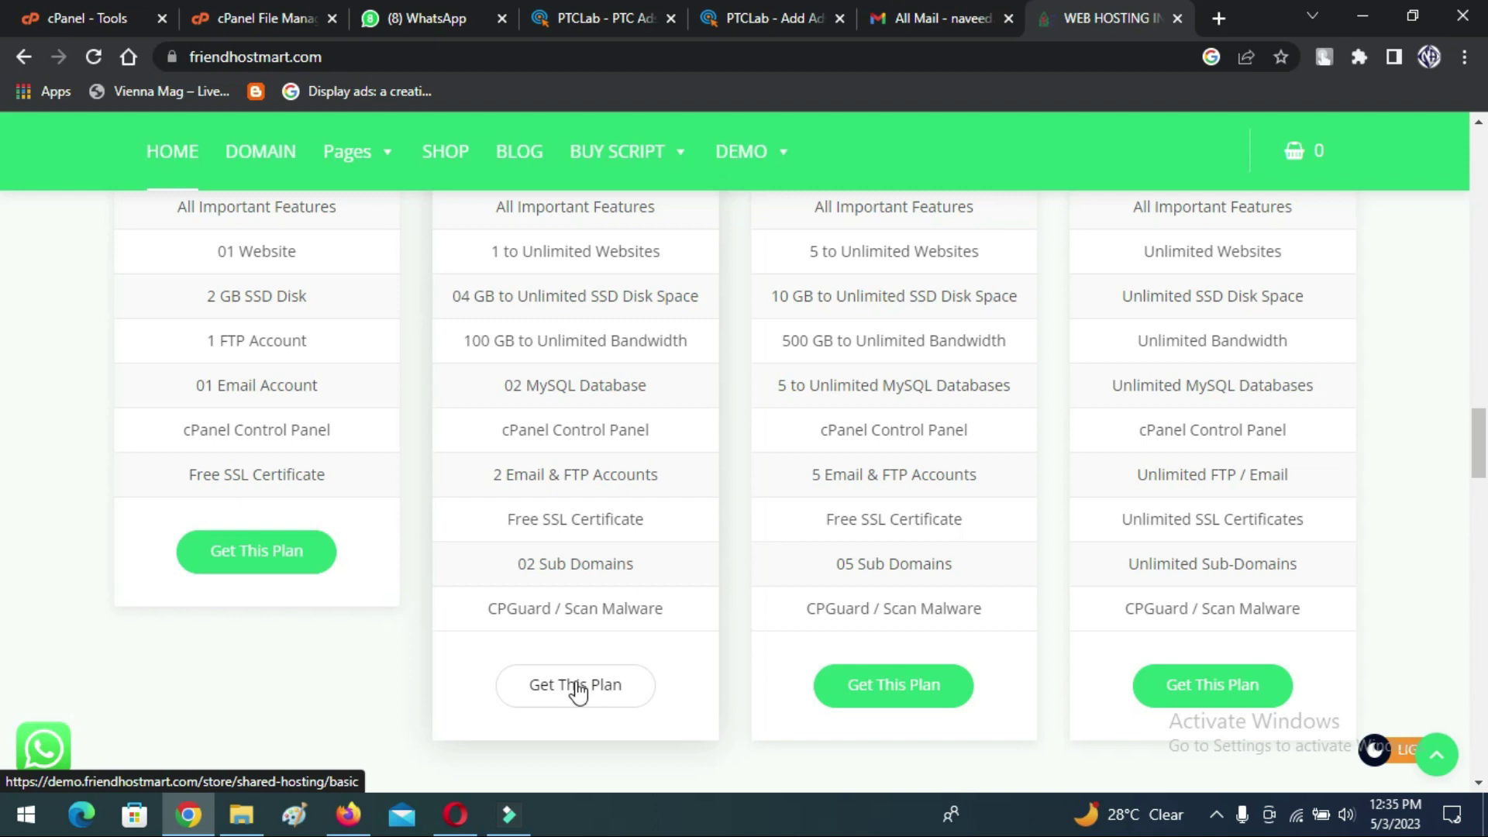
pyautogui.scroll(1, 577, 692)
pyautogui.scroll(-1, 578, 692)
pyautogui.click(578, 686)
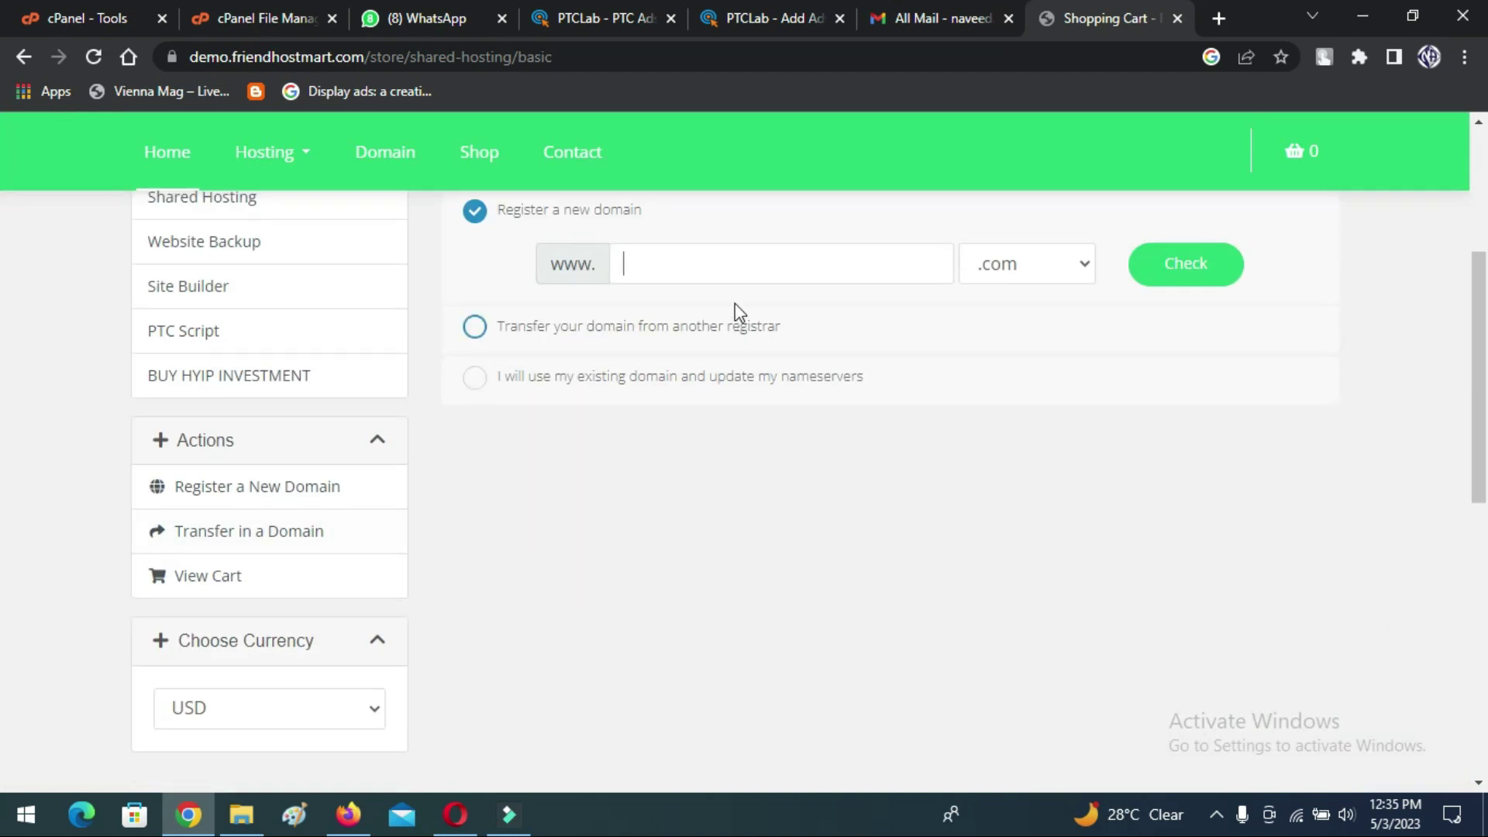
pyautogui.scroll(5, 634, 386)
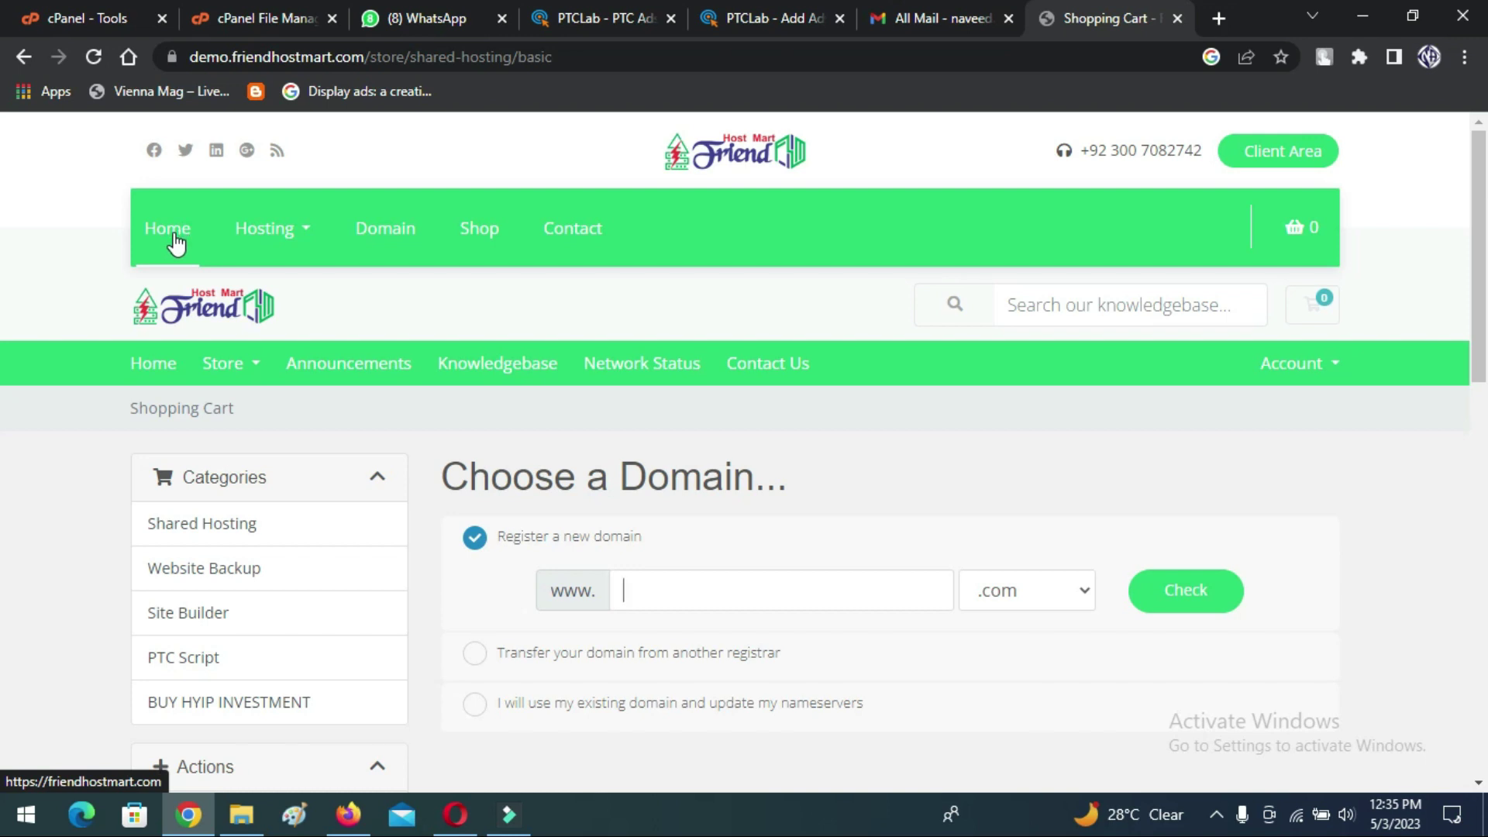
pyautogui.click(174, 235)
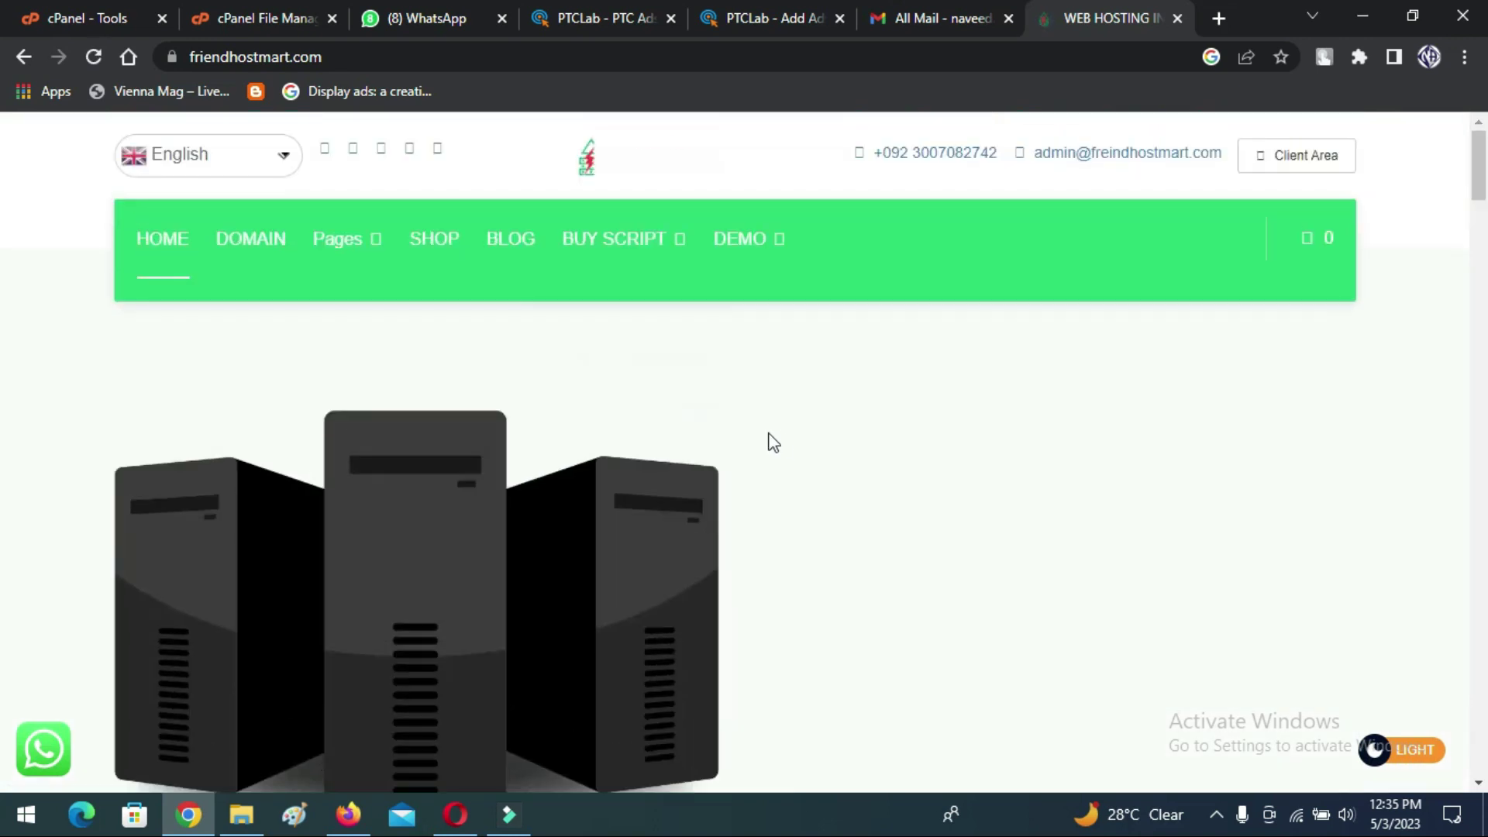
pyautogui.scroll(-2, 574, 482)
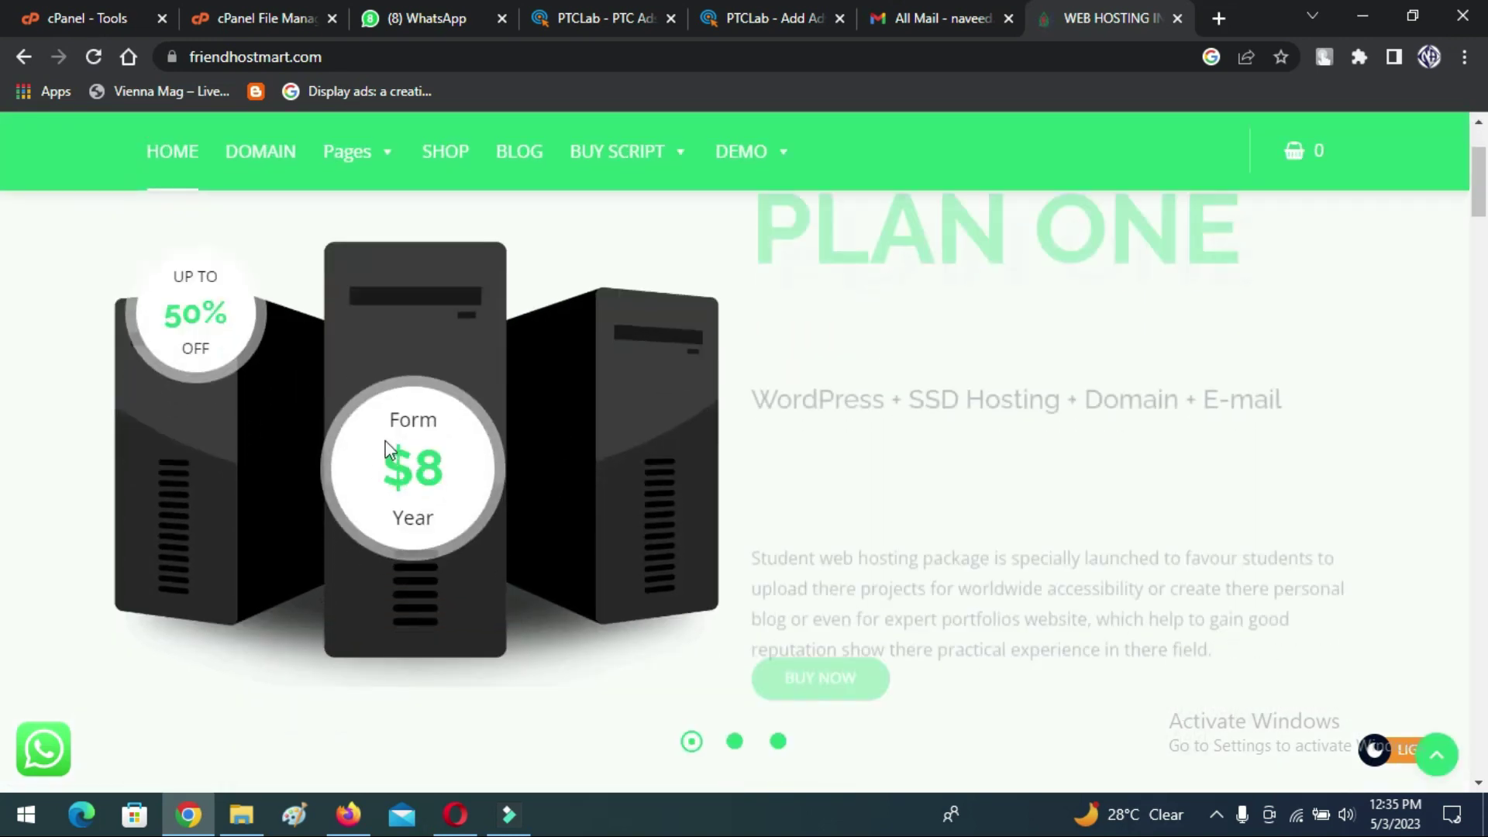
pyautogui.scroll(-5, 448, 455)
pyautogui.scroll(-15, 444, 449)
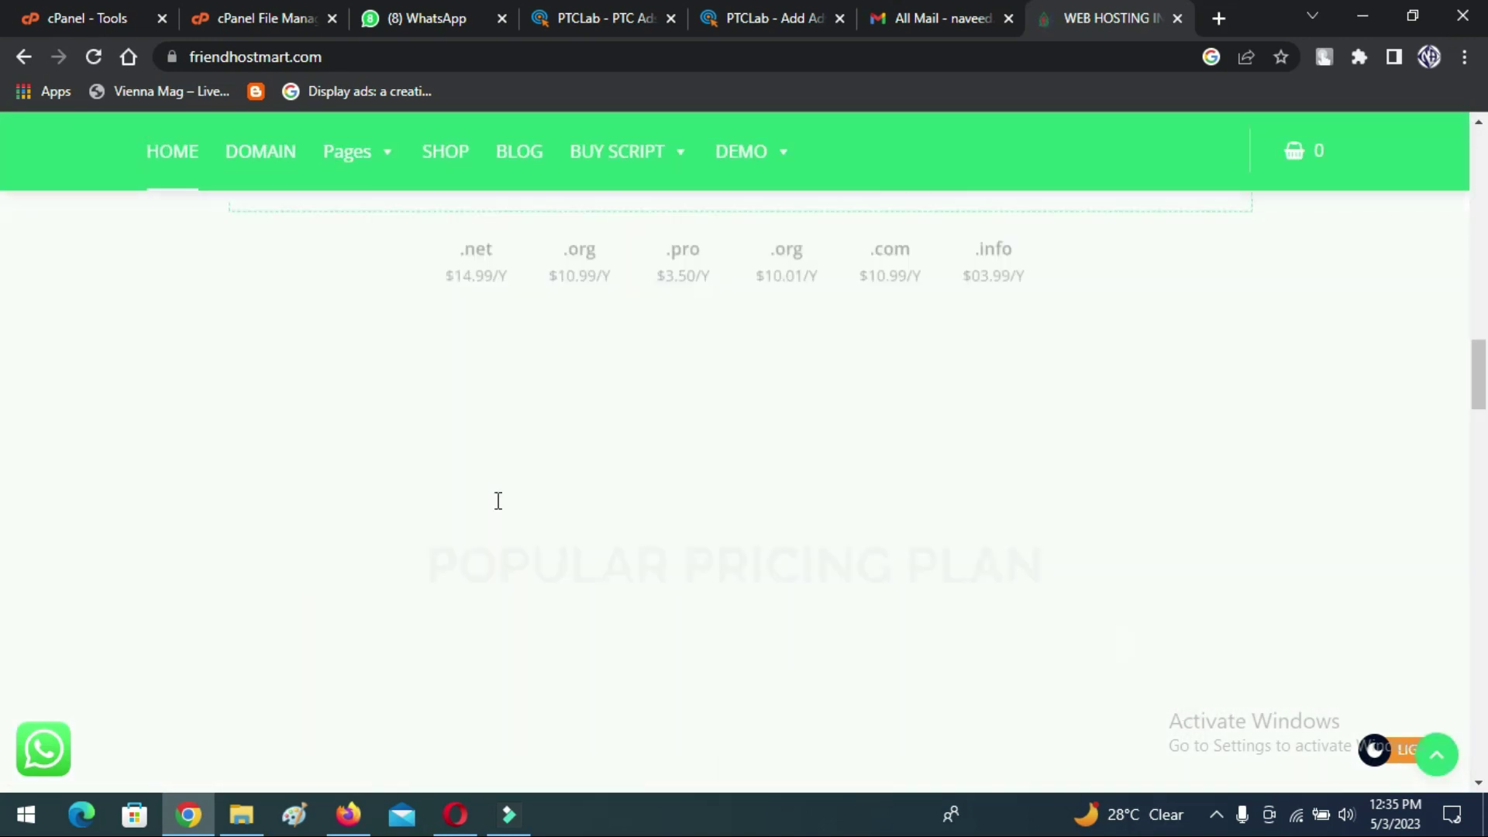
pyautogui.scroll(-6, 496, 500)
pyautogui.scroll(3, 495, 500)
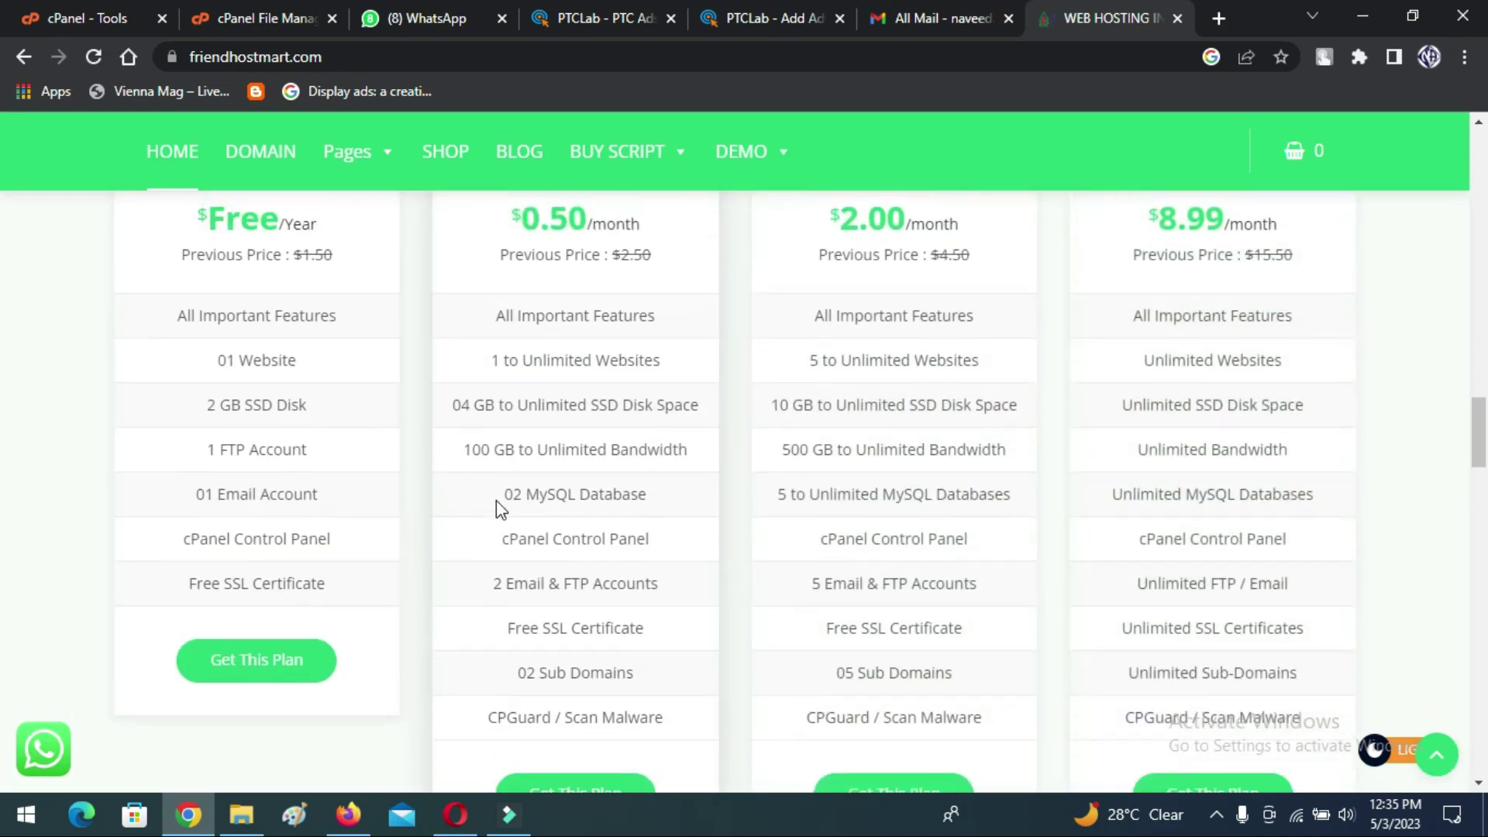
pyautogui.scroll(-1, 354, 594)
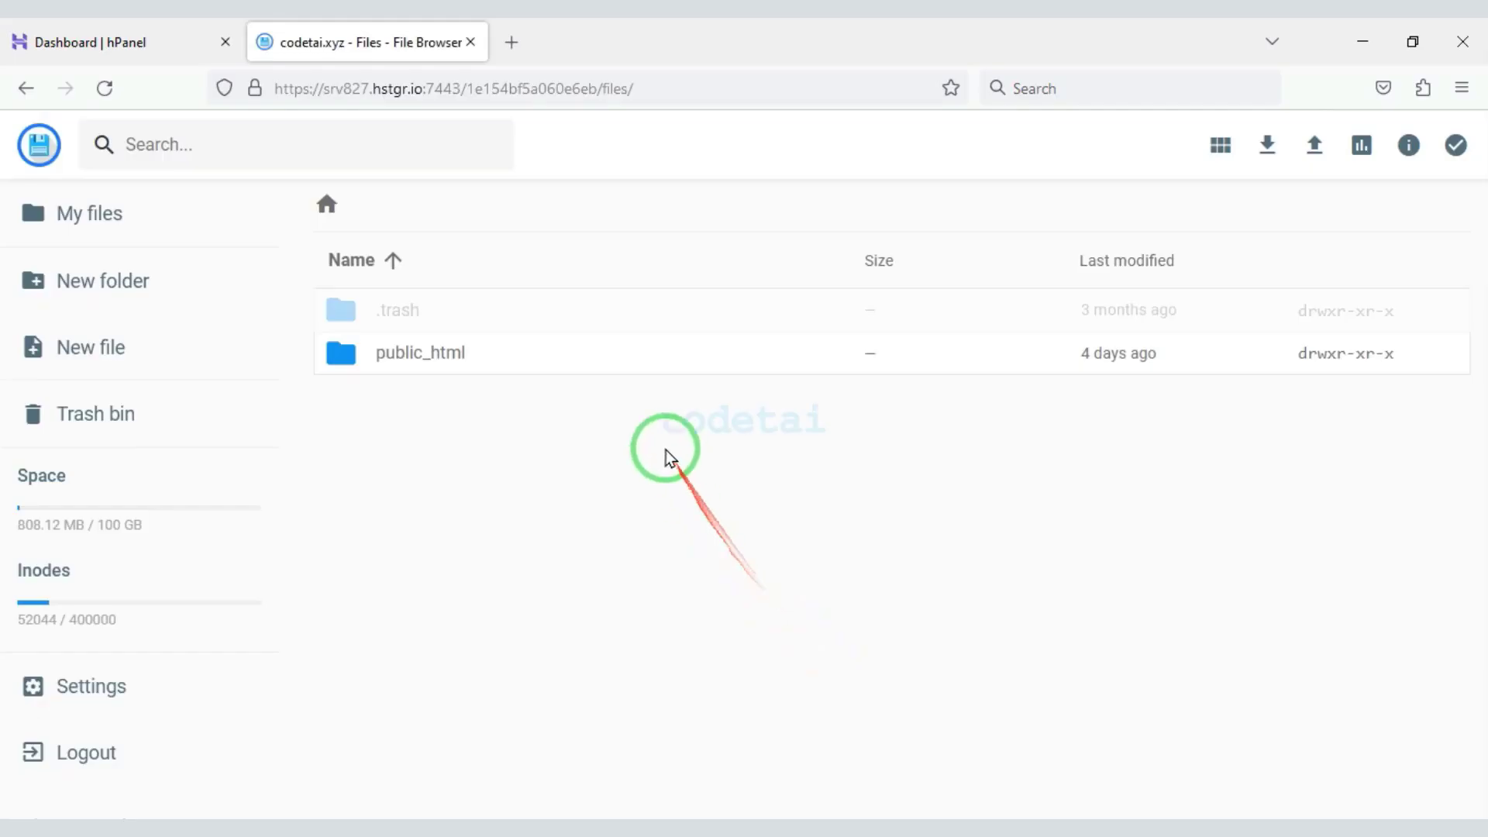
# Enter the public_html folder of the codetai.xyz site files.
pyautogui.doubleClick(631, 374)
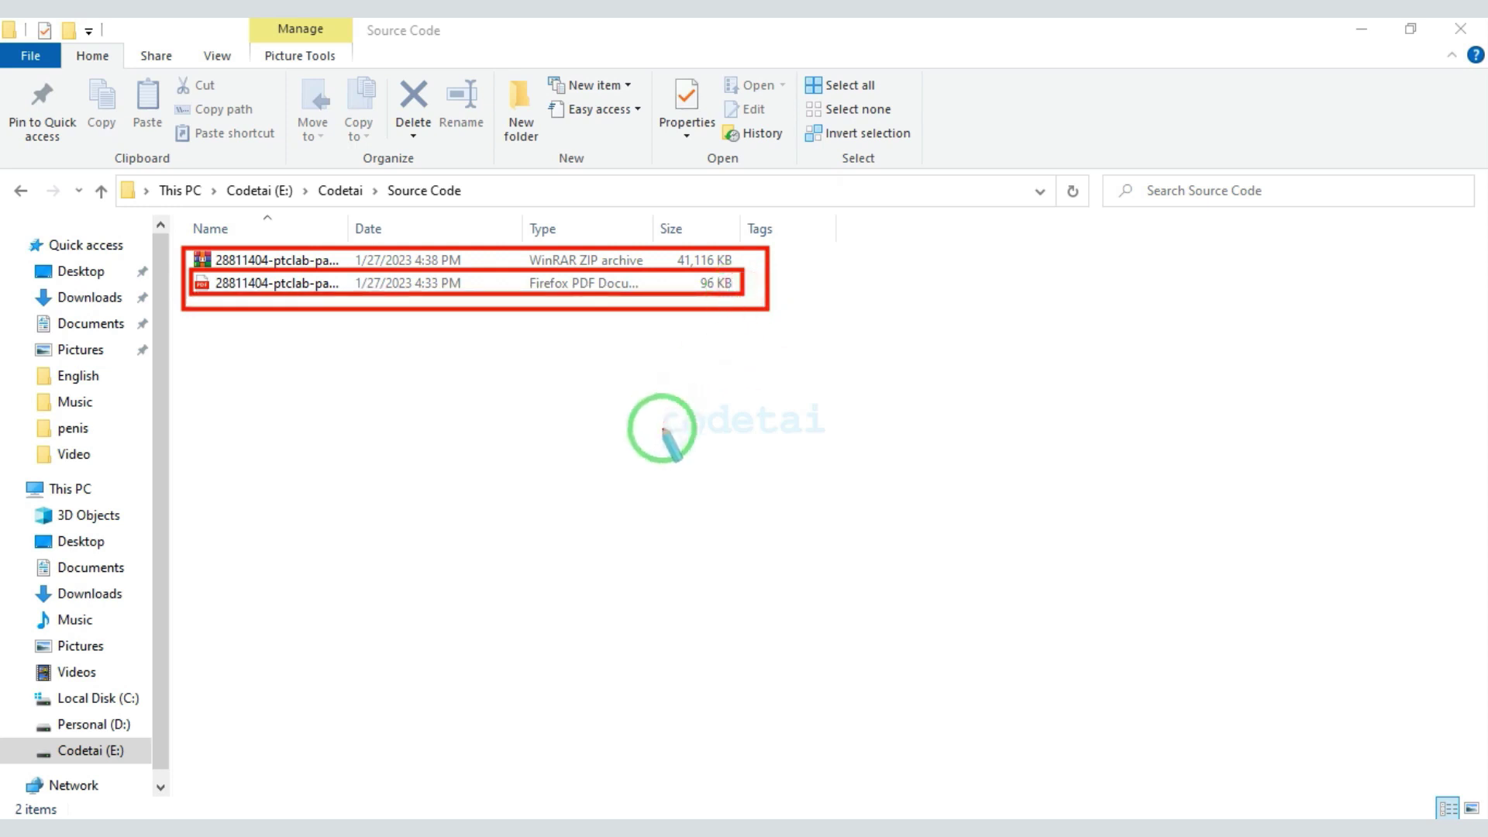
# Extract the ptclab ZIP archive in place and inspect its Files folder.
pyautogui.doubleClick(371, 260)
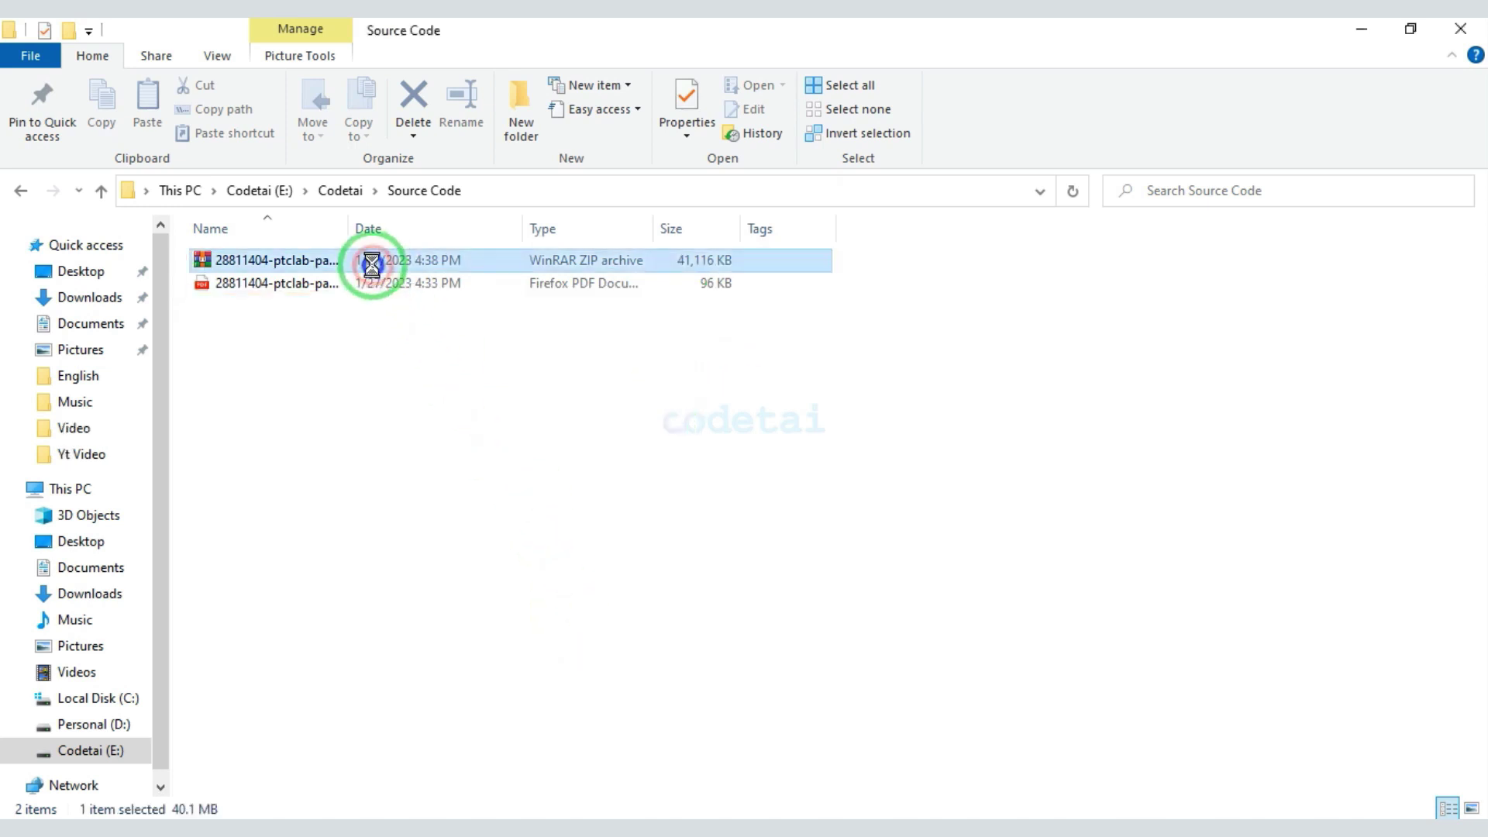
pyautogui.rightClick(377, 268)
pyautogui.click(415, 398)
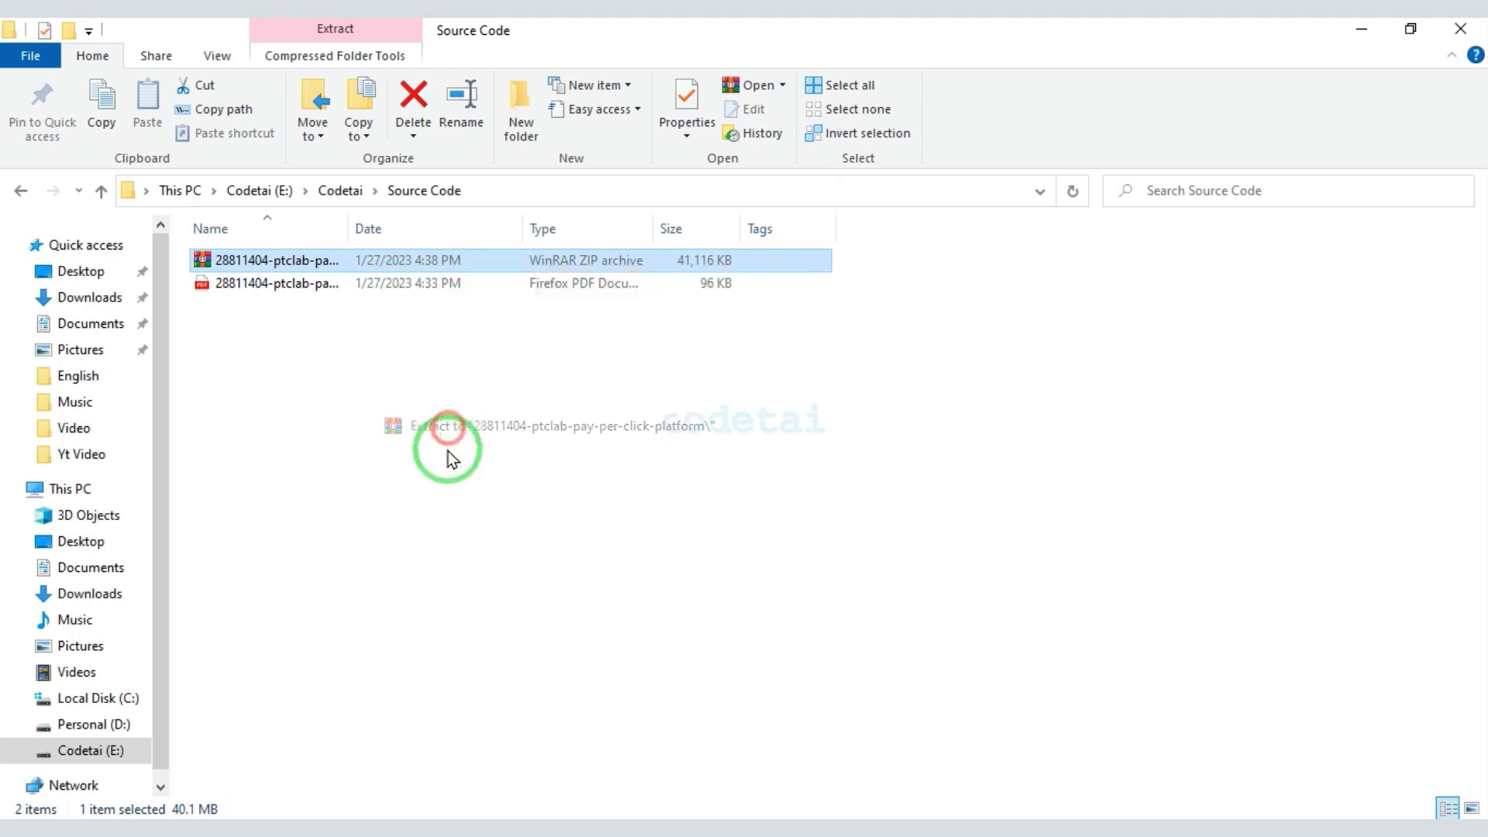
pyautogui.doubleClick(374, 260)
pyautogui.doubleClick(355, 284)
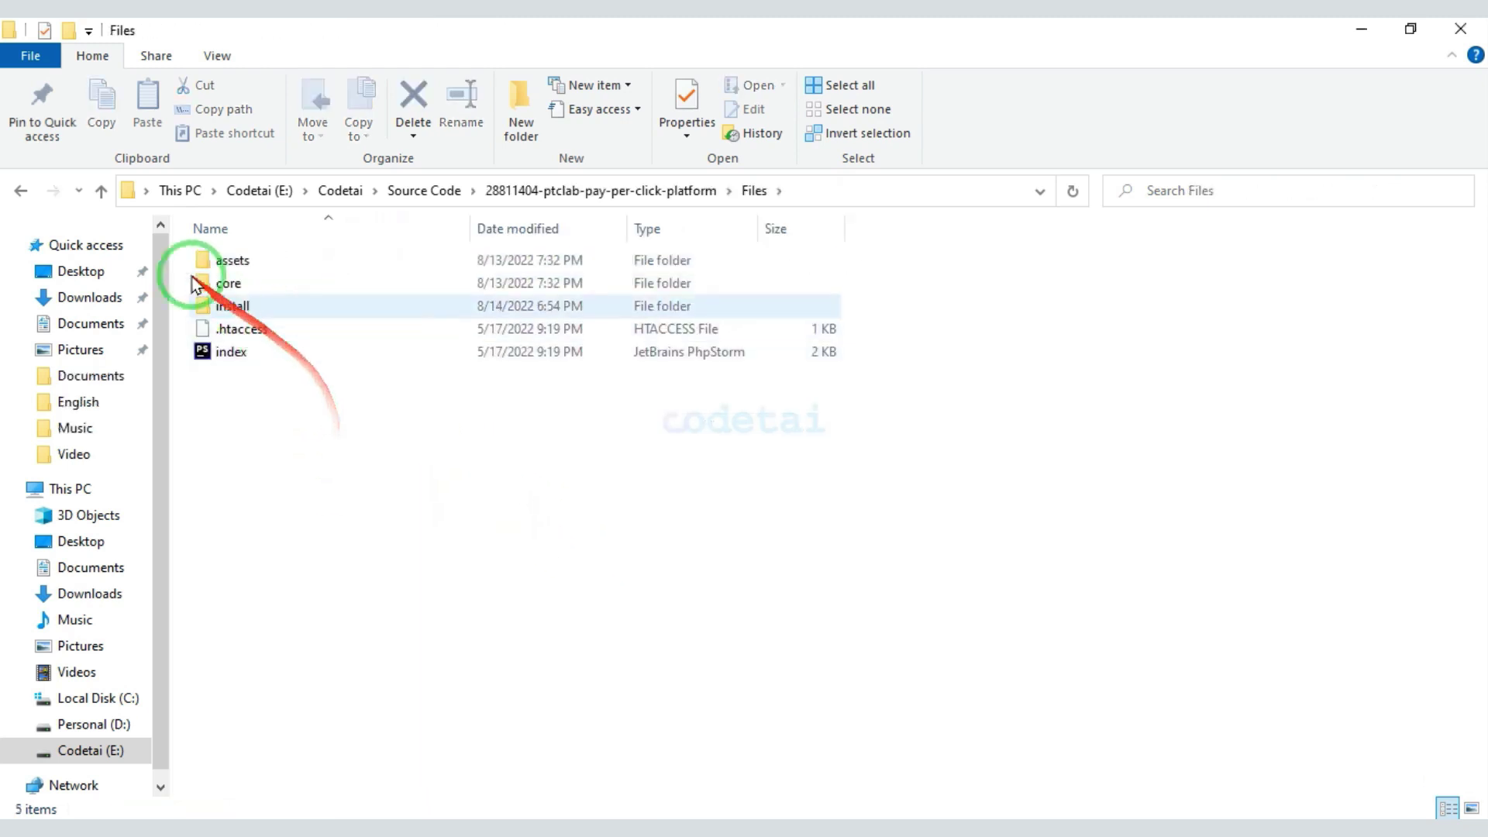
pyautogui.click(99, 192)
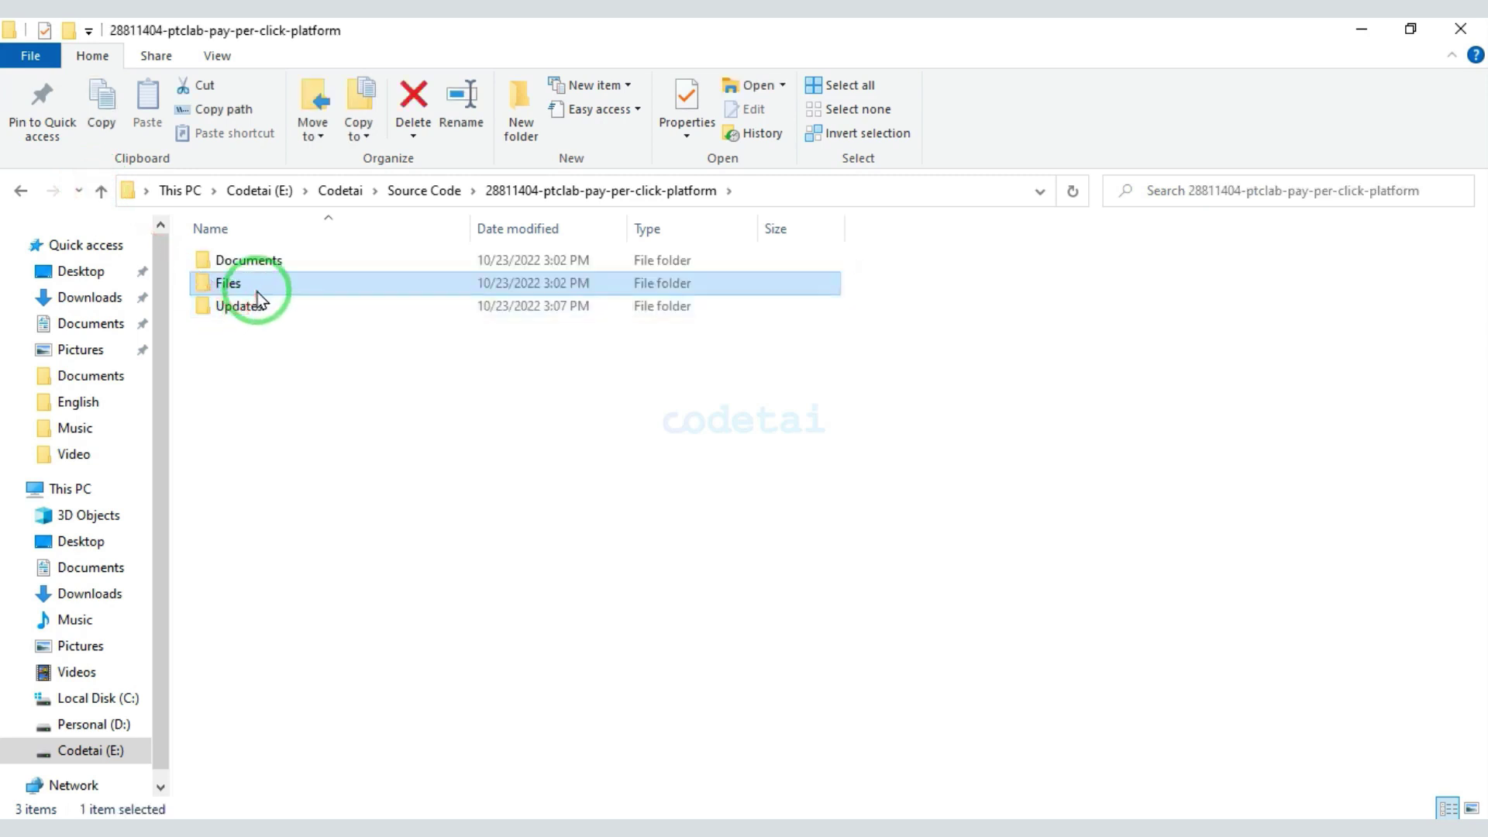
# Compress the Files folder into a ZIP-format Files.zip archive.
pyautogui.rightClick(259, 293)
pyautogui.click(324, 505)
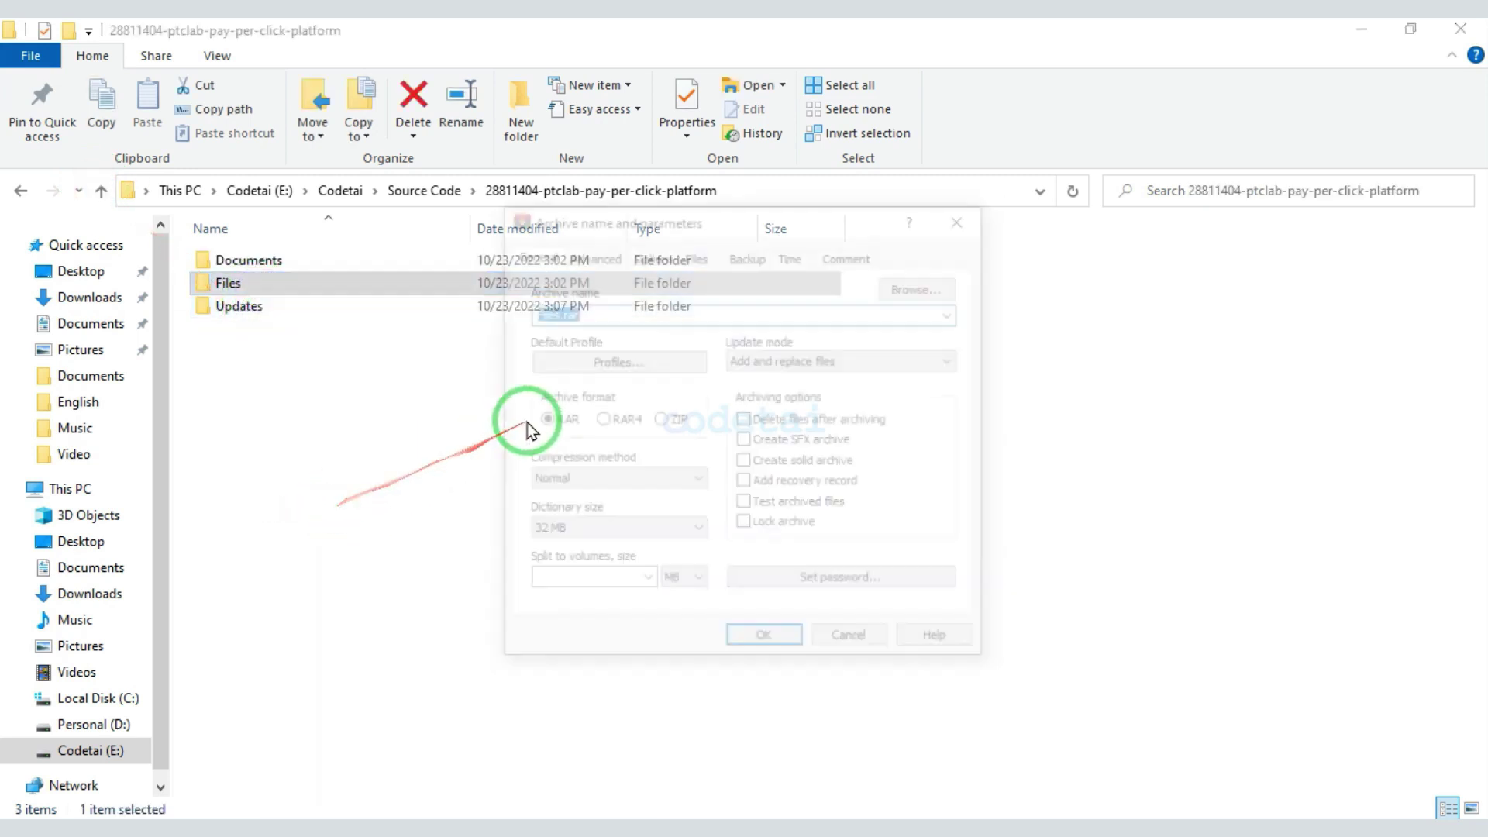
pyautogui.click(660, 419)
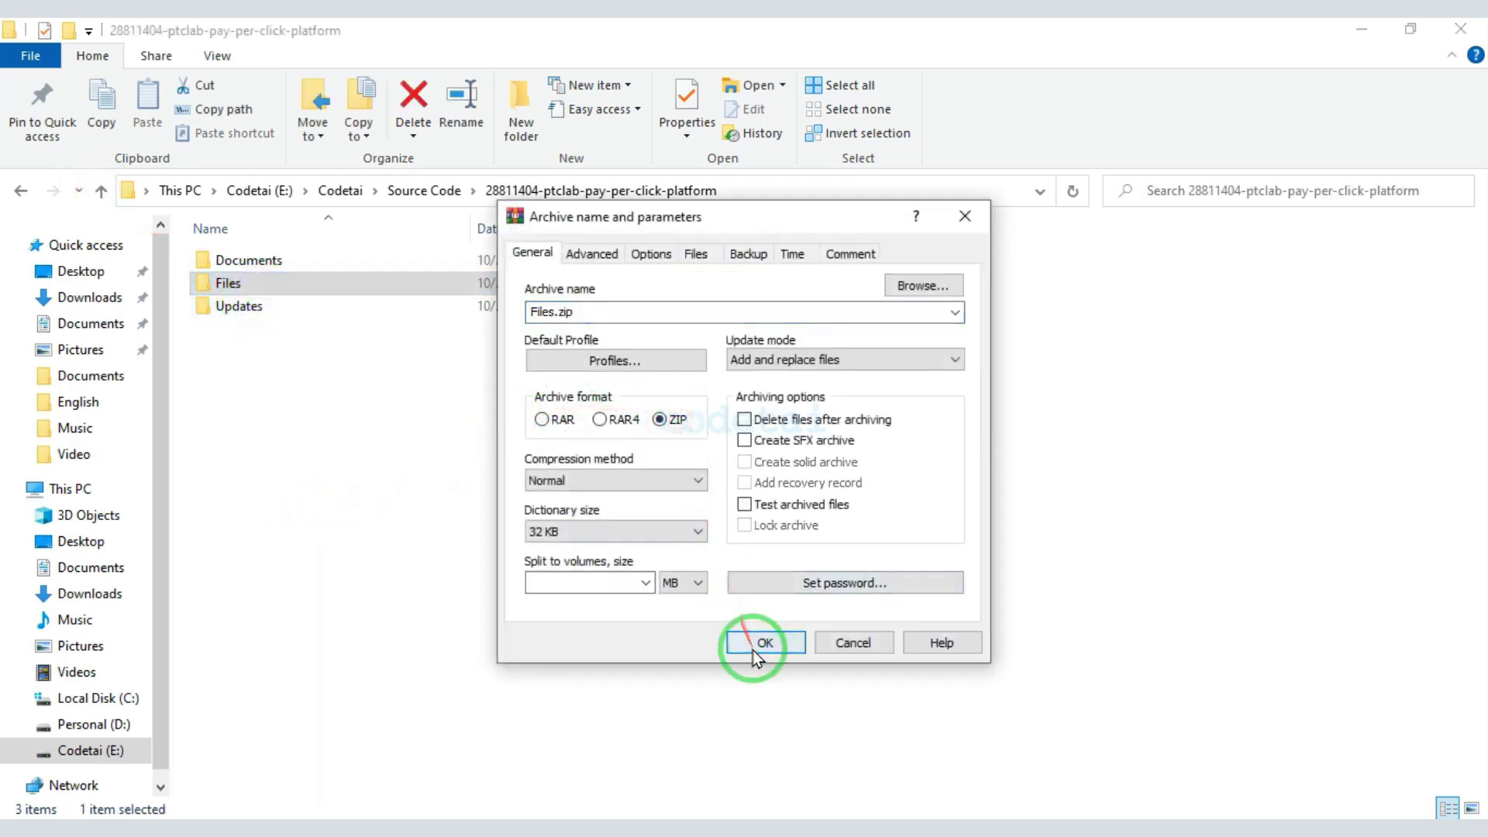
pyautogui.click(759, 643)
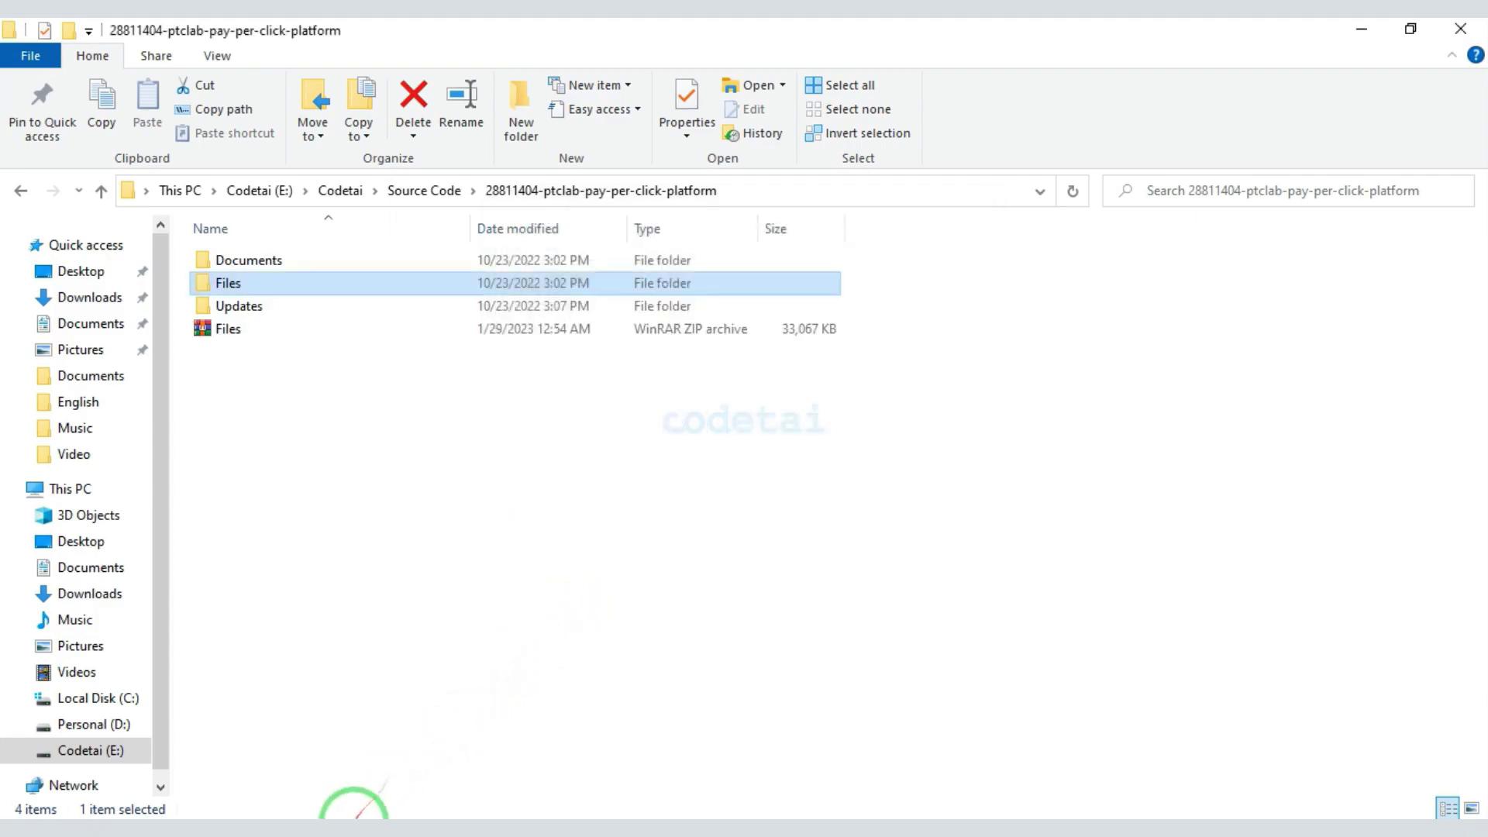
pyautogui.click(355, 818)
pyautogui.click(1314, 145)
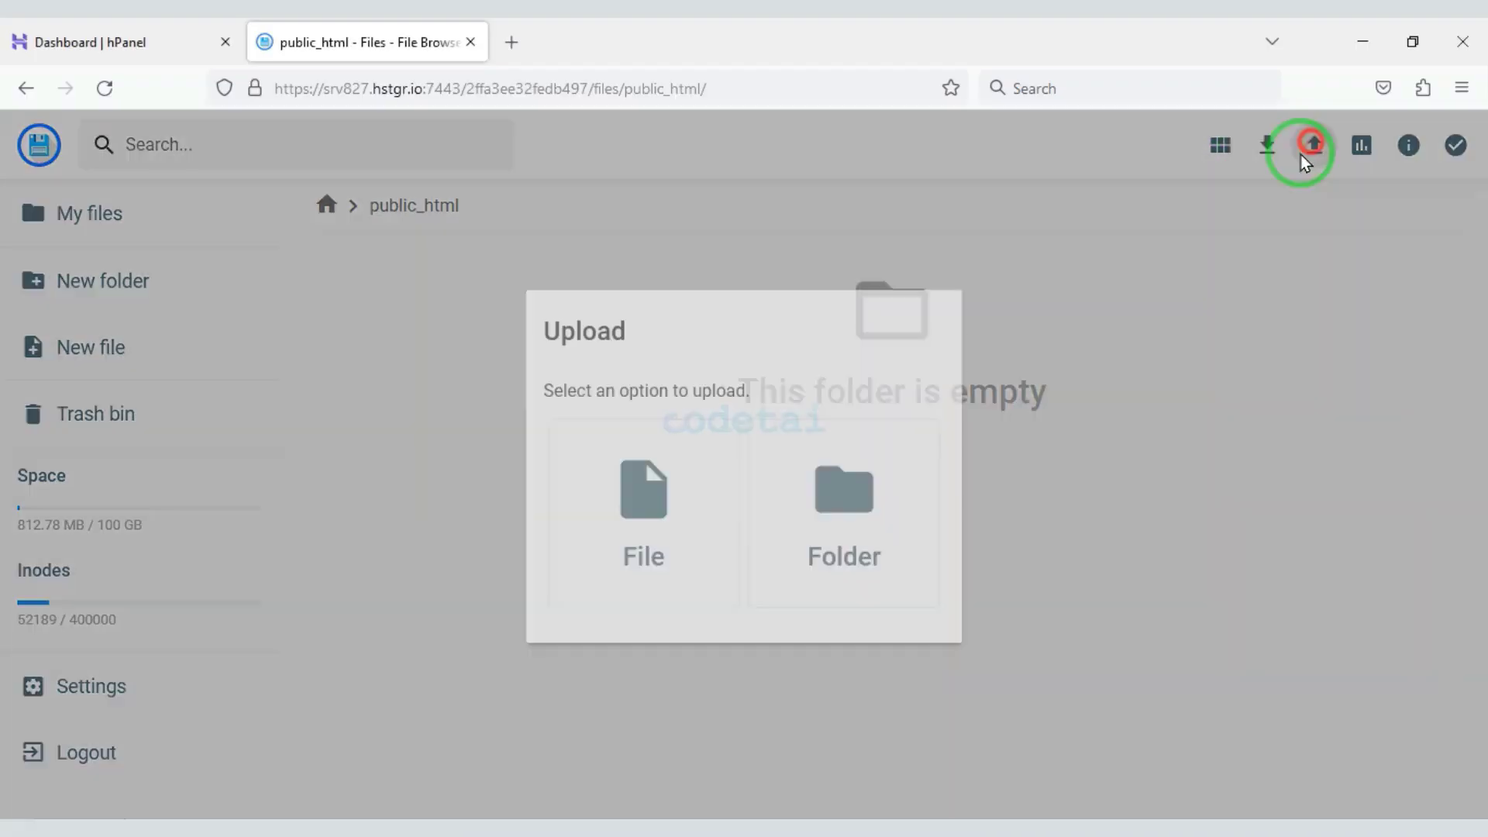
# Upload Files.zip from the local PTCLab folder into public_html.
pyautogui.click(672, 500)
pyautogui.doubleClick(273, 261)
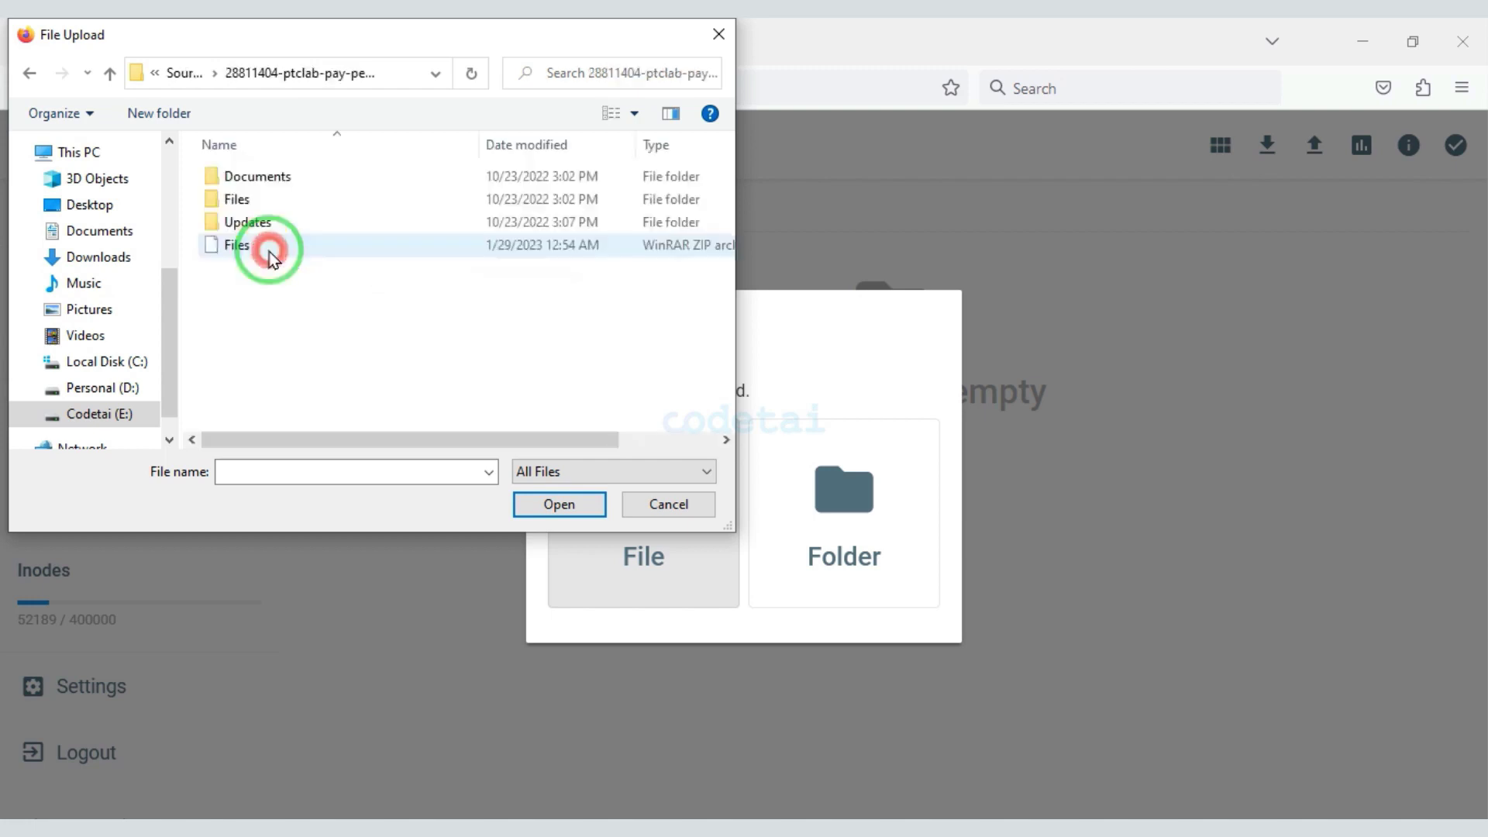
pyautogui.doubleClick(276, 246)
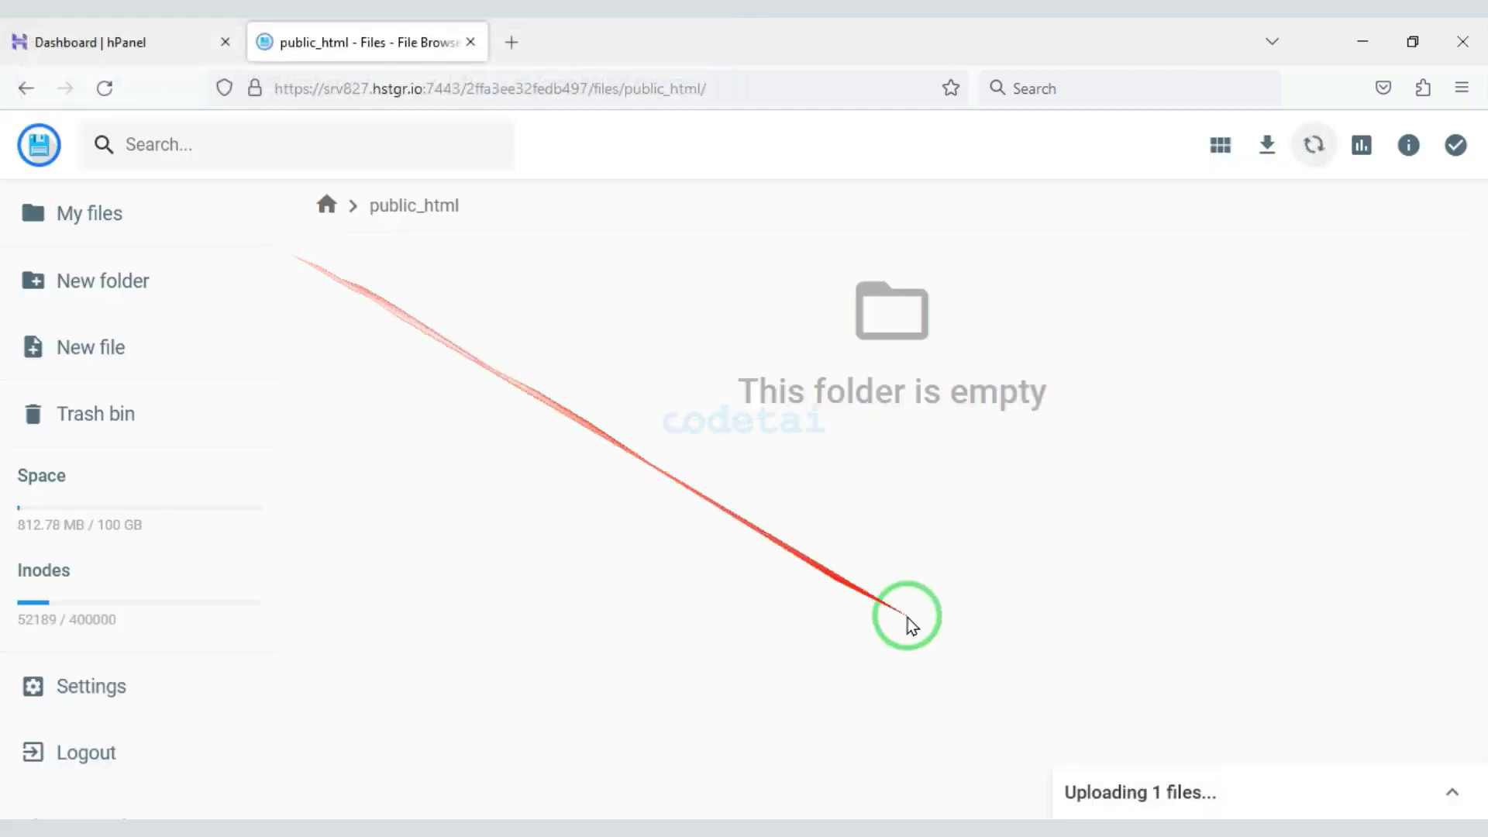
pyautogui.click(1454, 783)
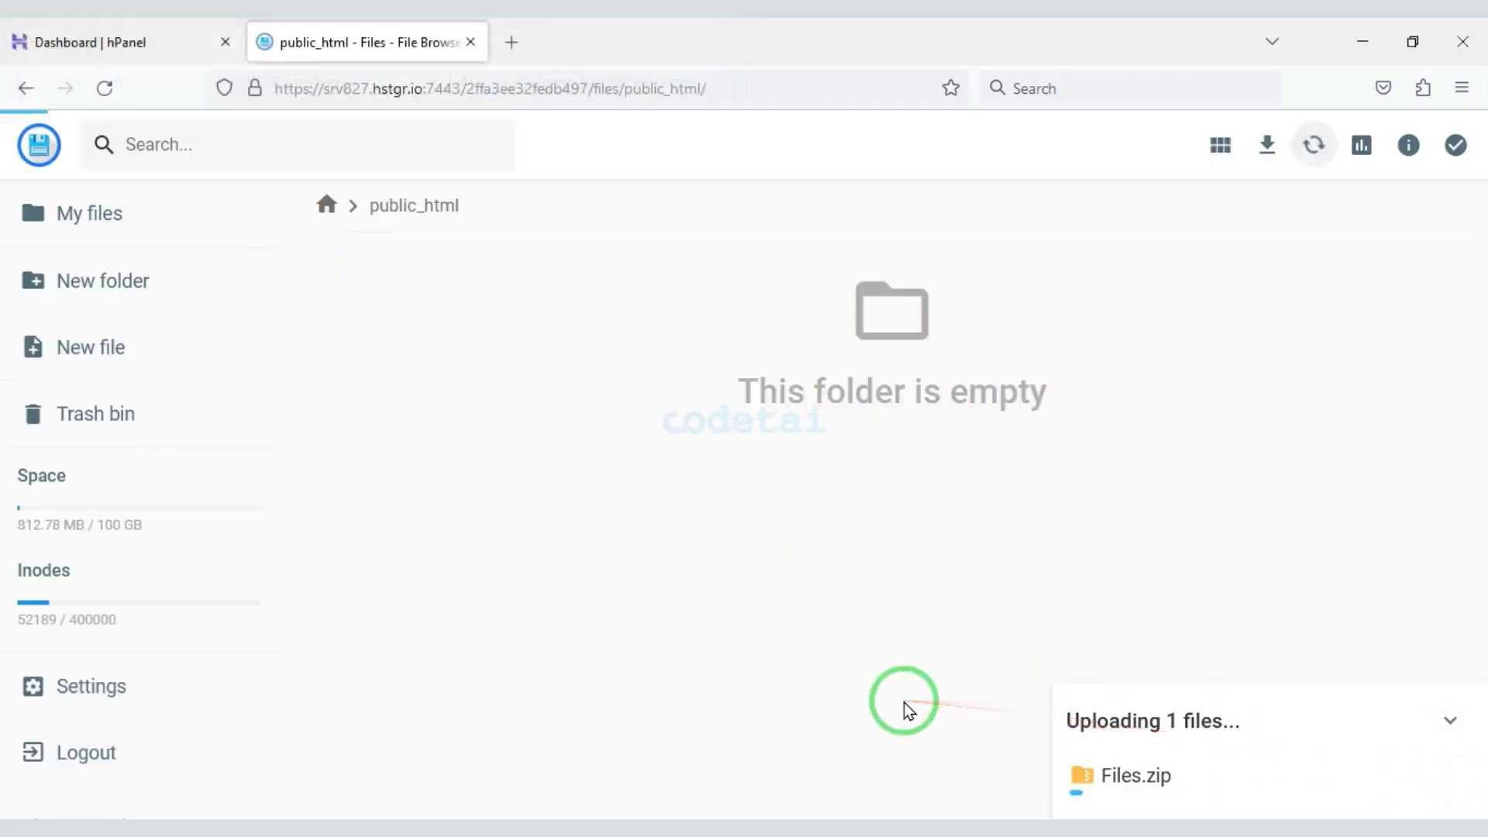
# Extract Files.zip into a new folder named MyFolder.
pyautogui.click(580, 322)
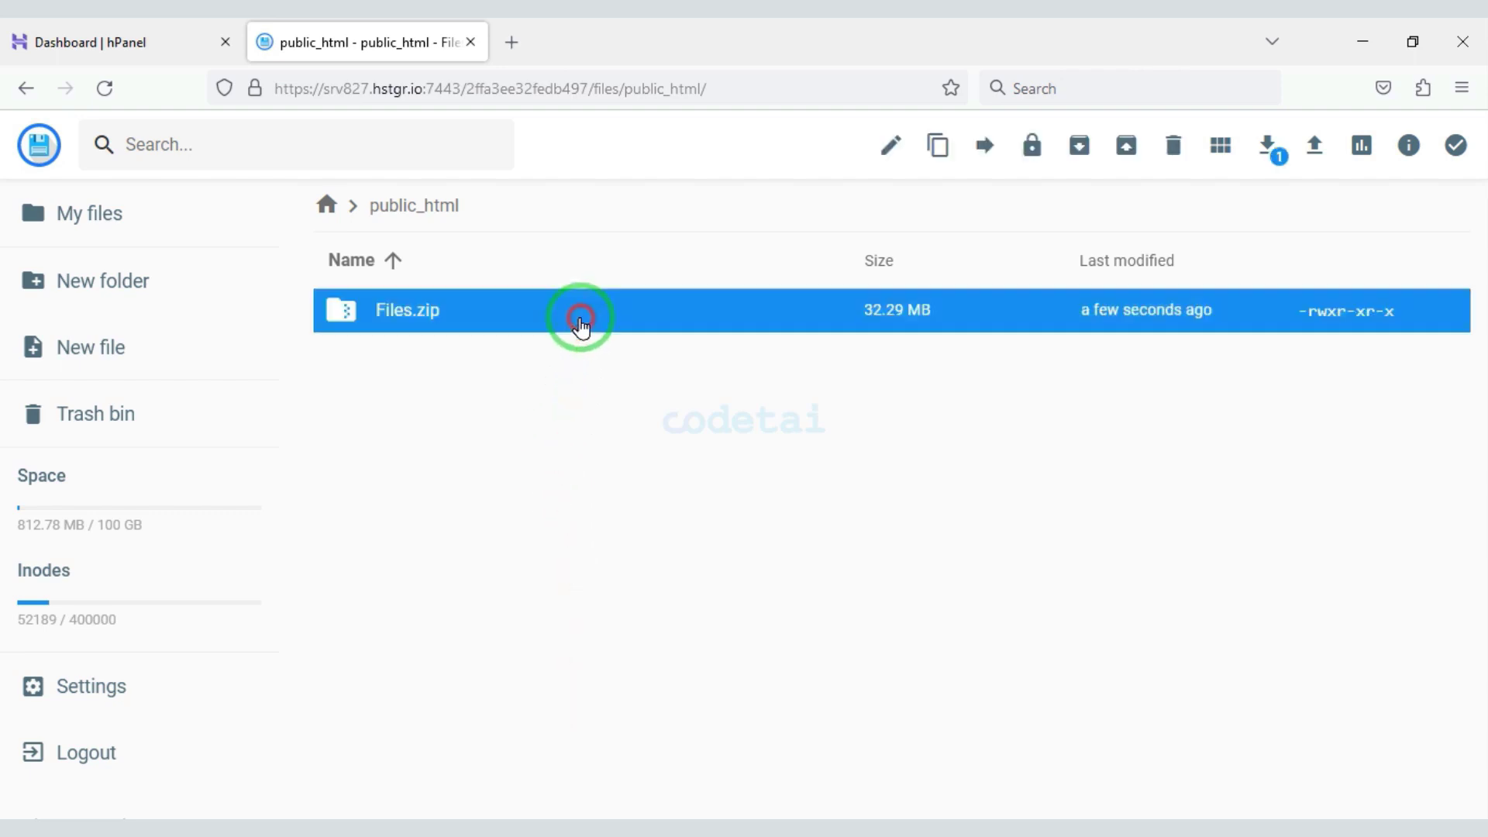
pyautogui.click(1125, 147)
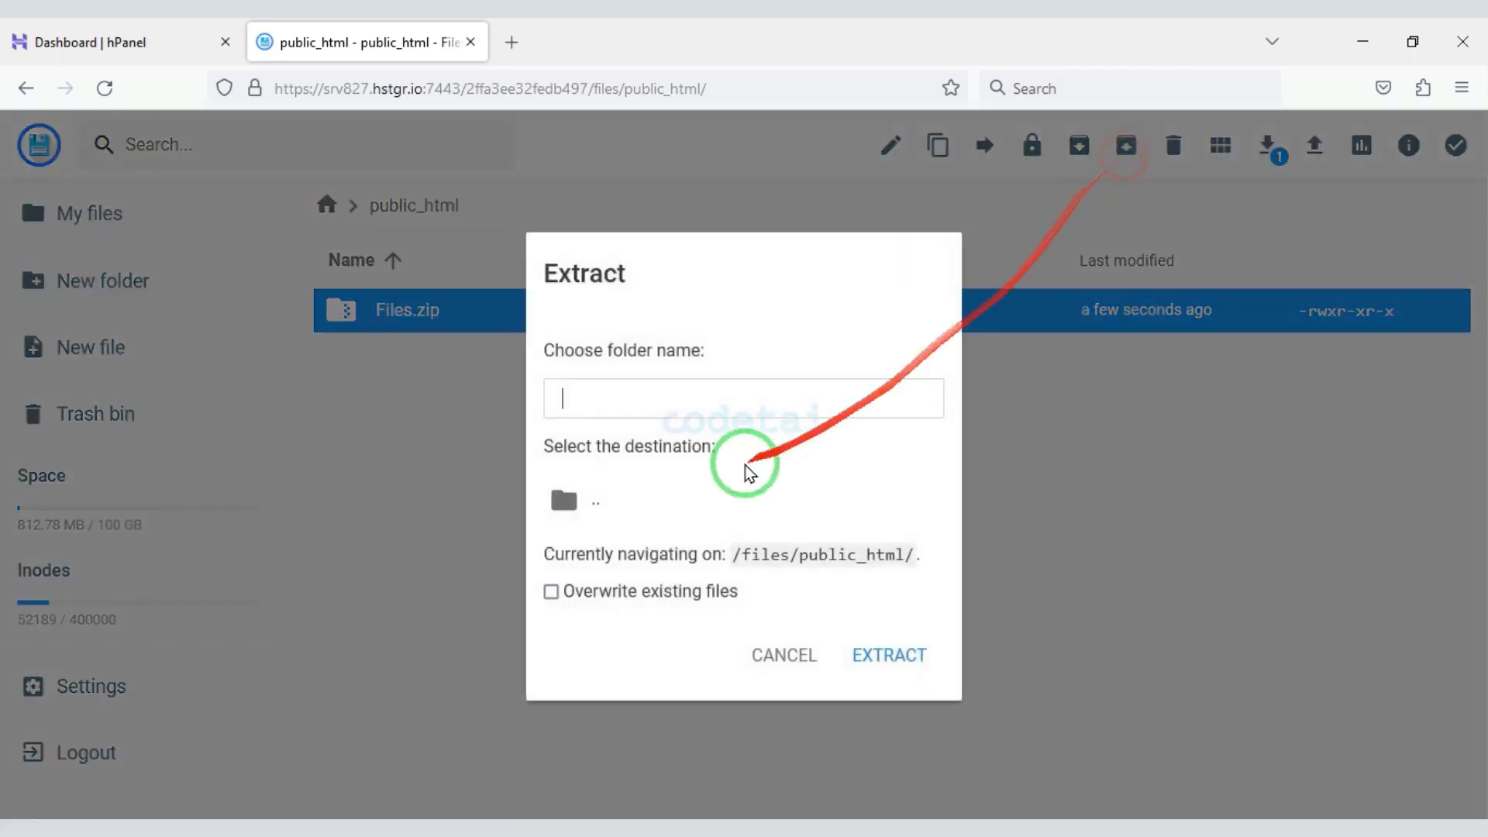
pyautogui.click(715, 425)
pyautogui.write('M')
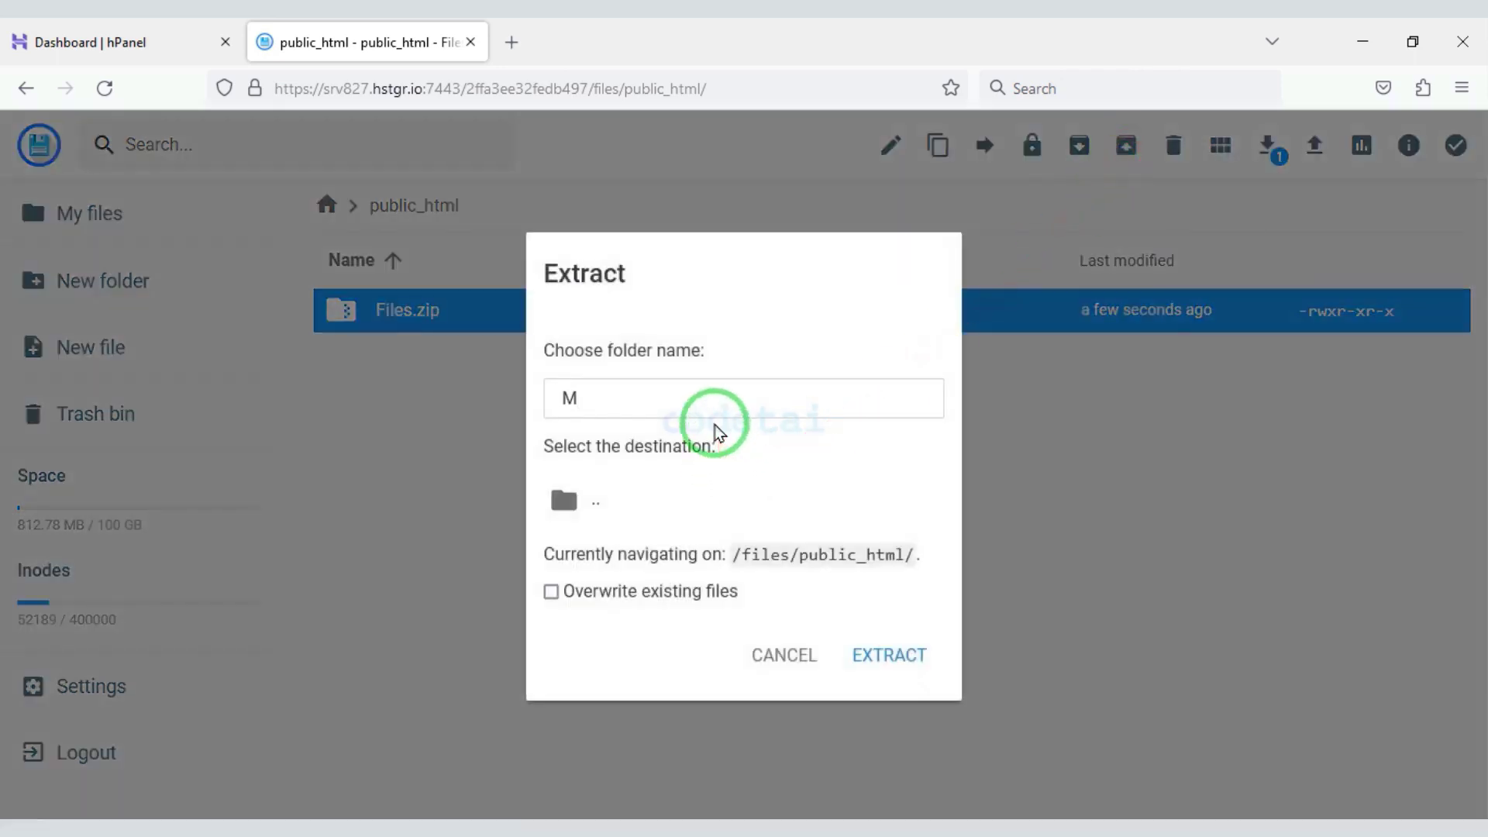
pyautogui.write('yFolder')
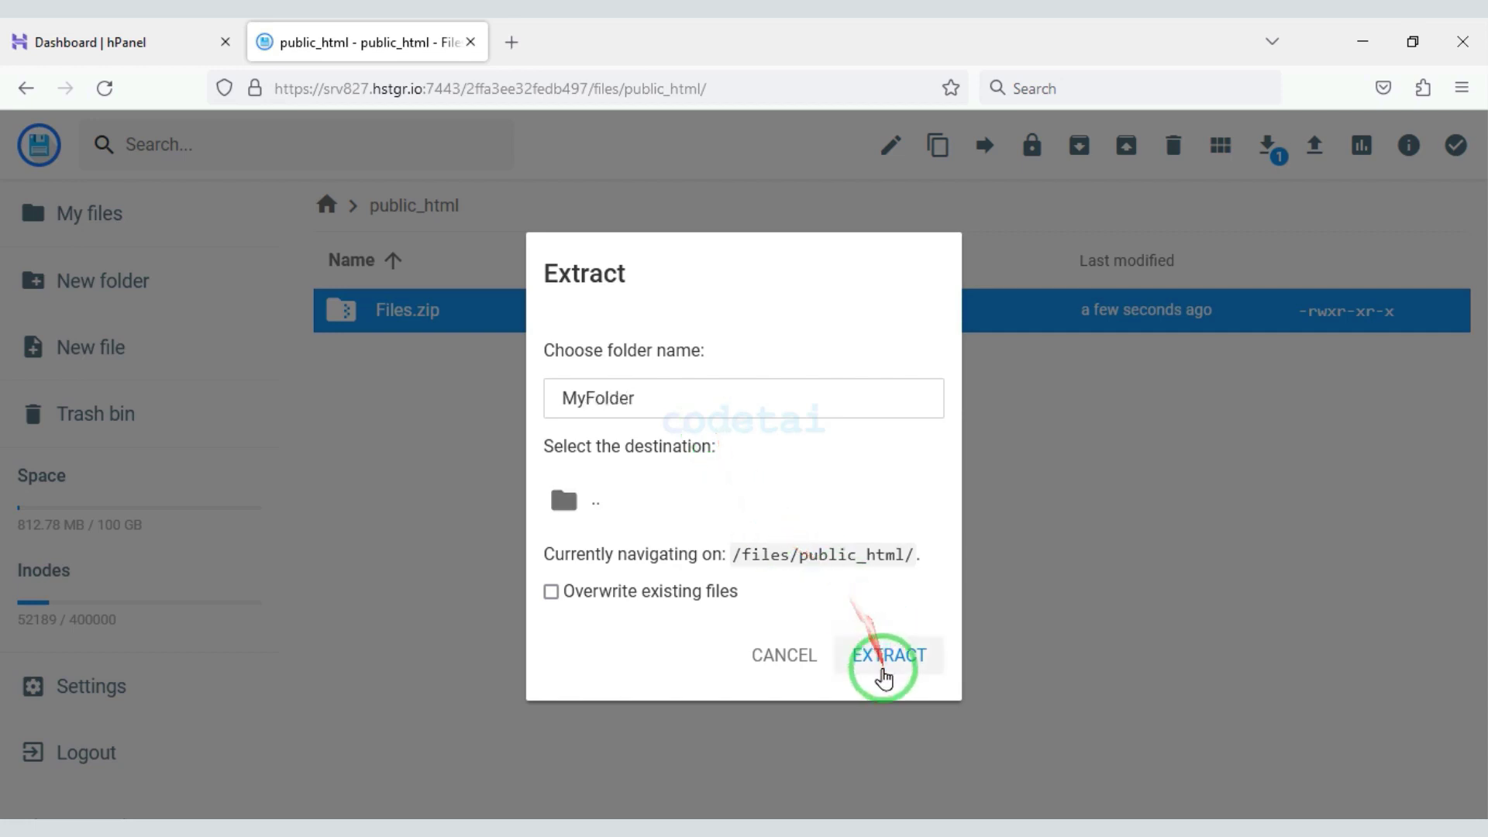
pyautogui.click(885, 673)
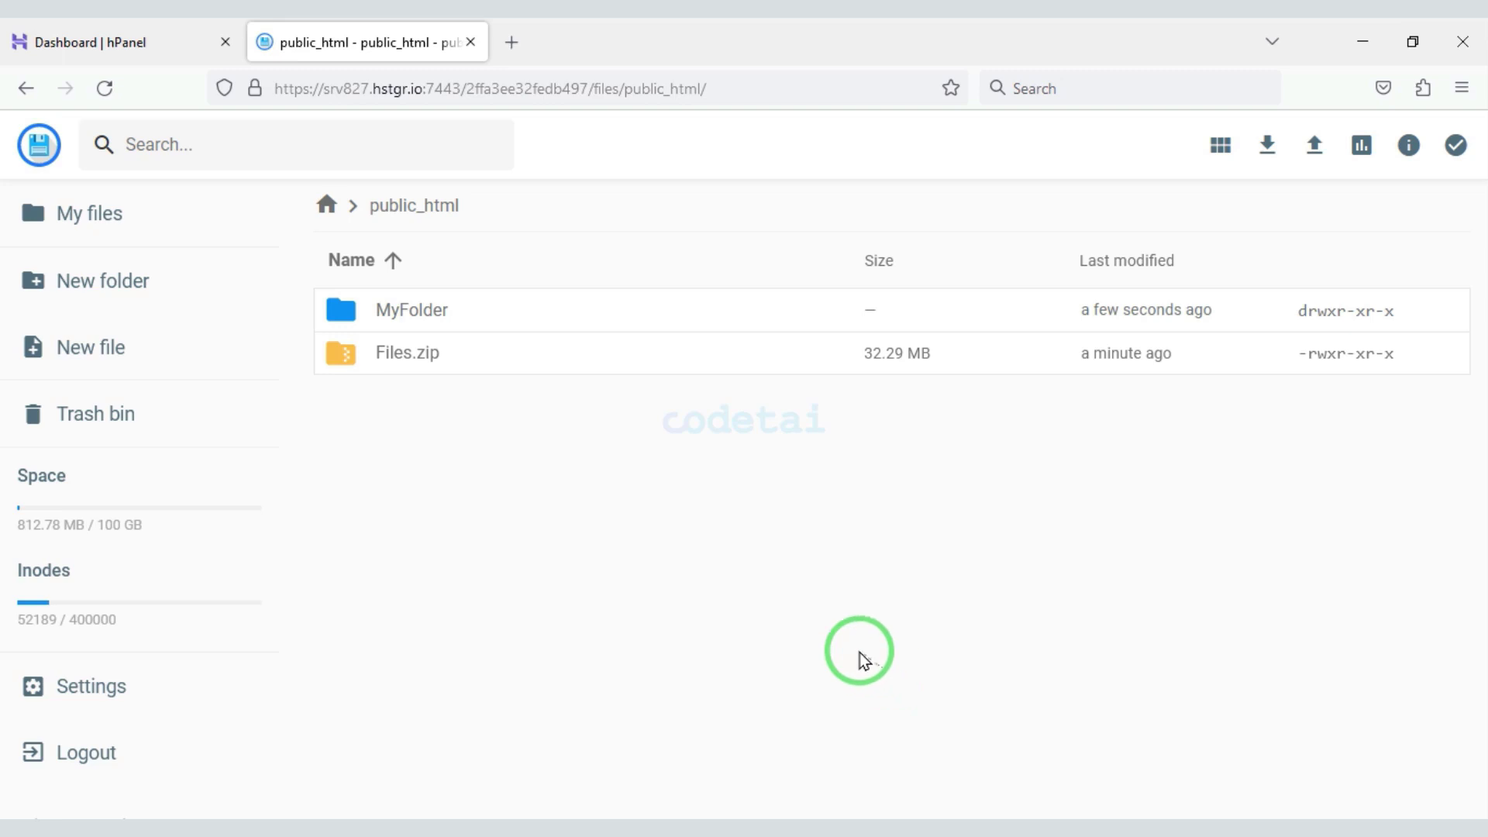
# Delete Files.zip from public_html.
pyautogui.click(492, 365)
pyautogui.click(1174, 146)
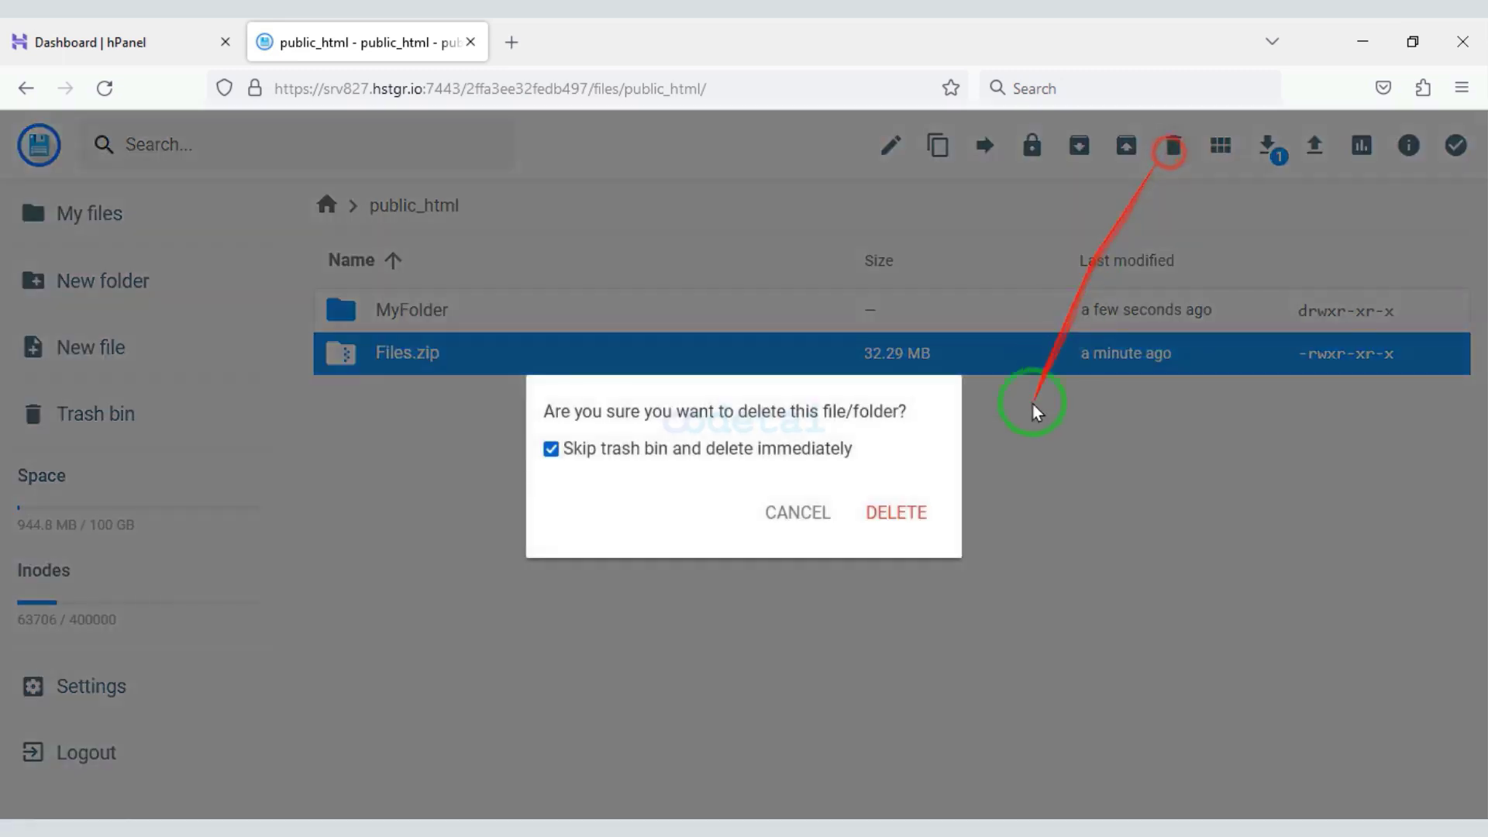
pyautogui.click(897, 514)
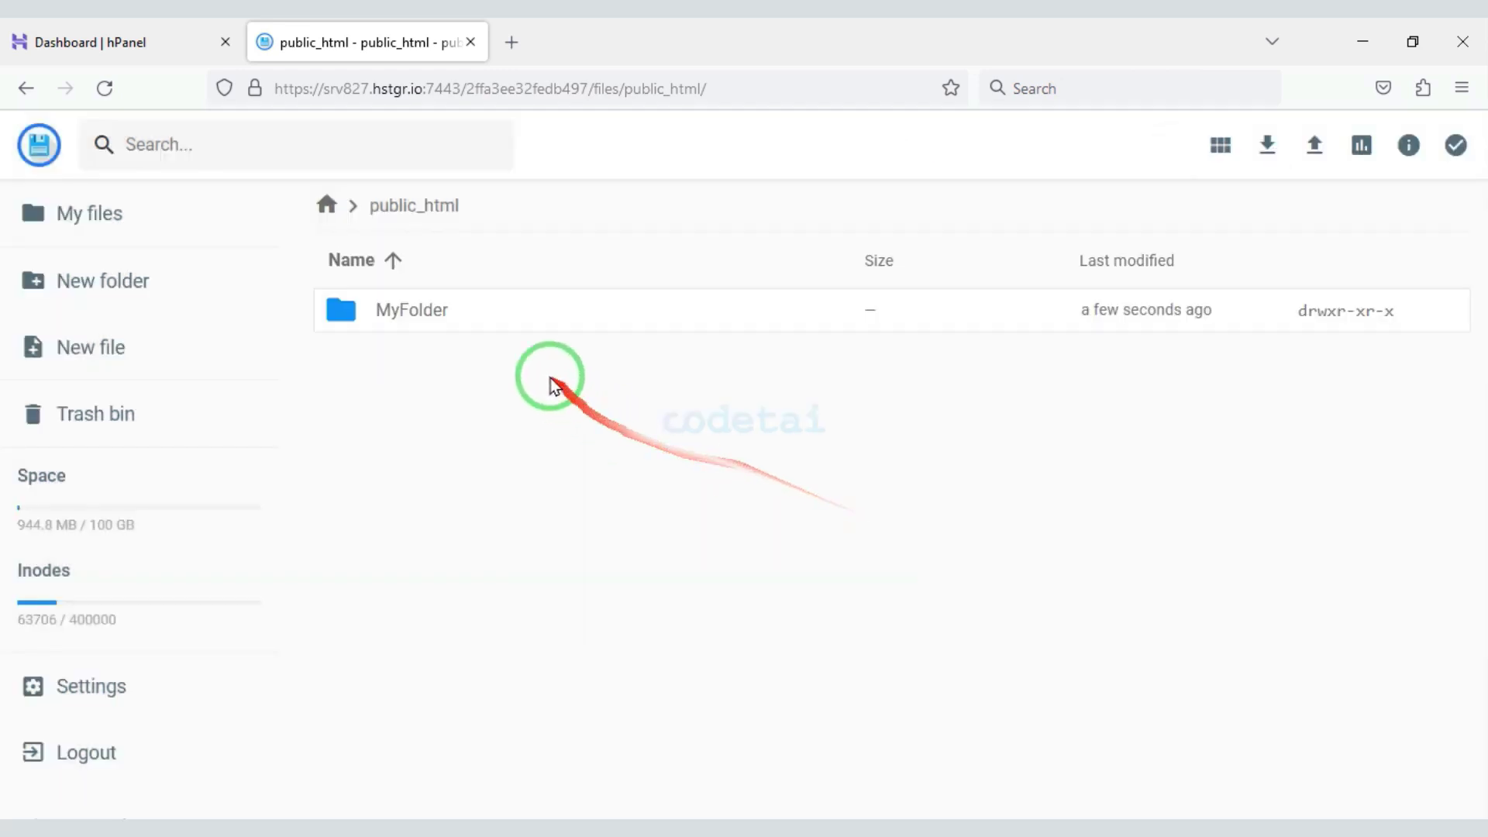
# Move all five items from MyFolder/Files up into public_html.
pyautogui.doubleClick(522, 324)
pyautogui.doubleClick(519, 323)
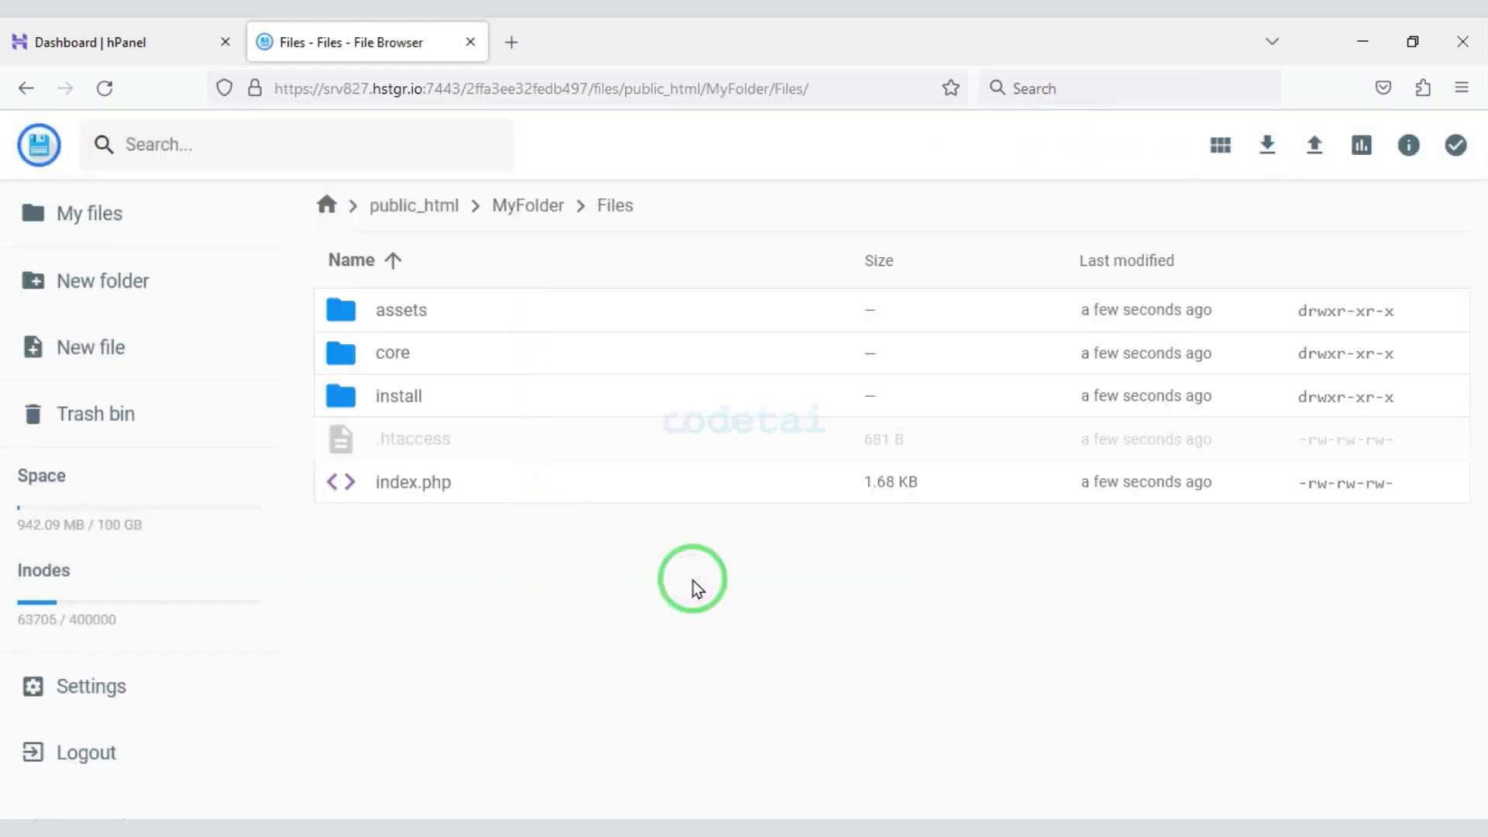
pyautogui.hotkey('ctrl', 'a')
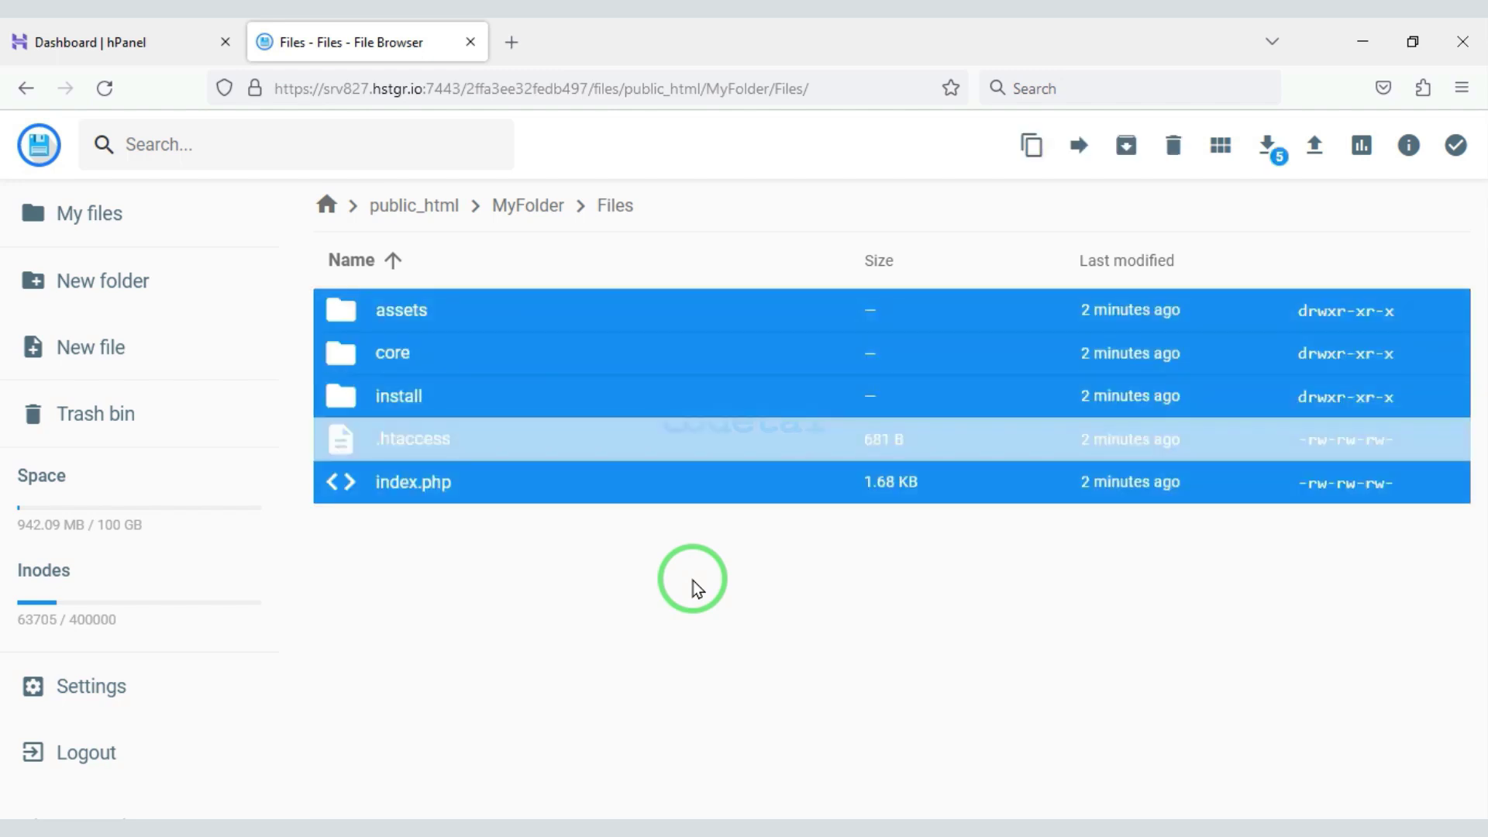
pyautogui.click(1099, 151)
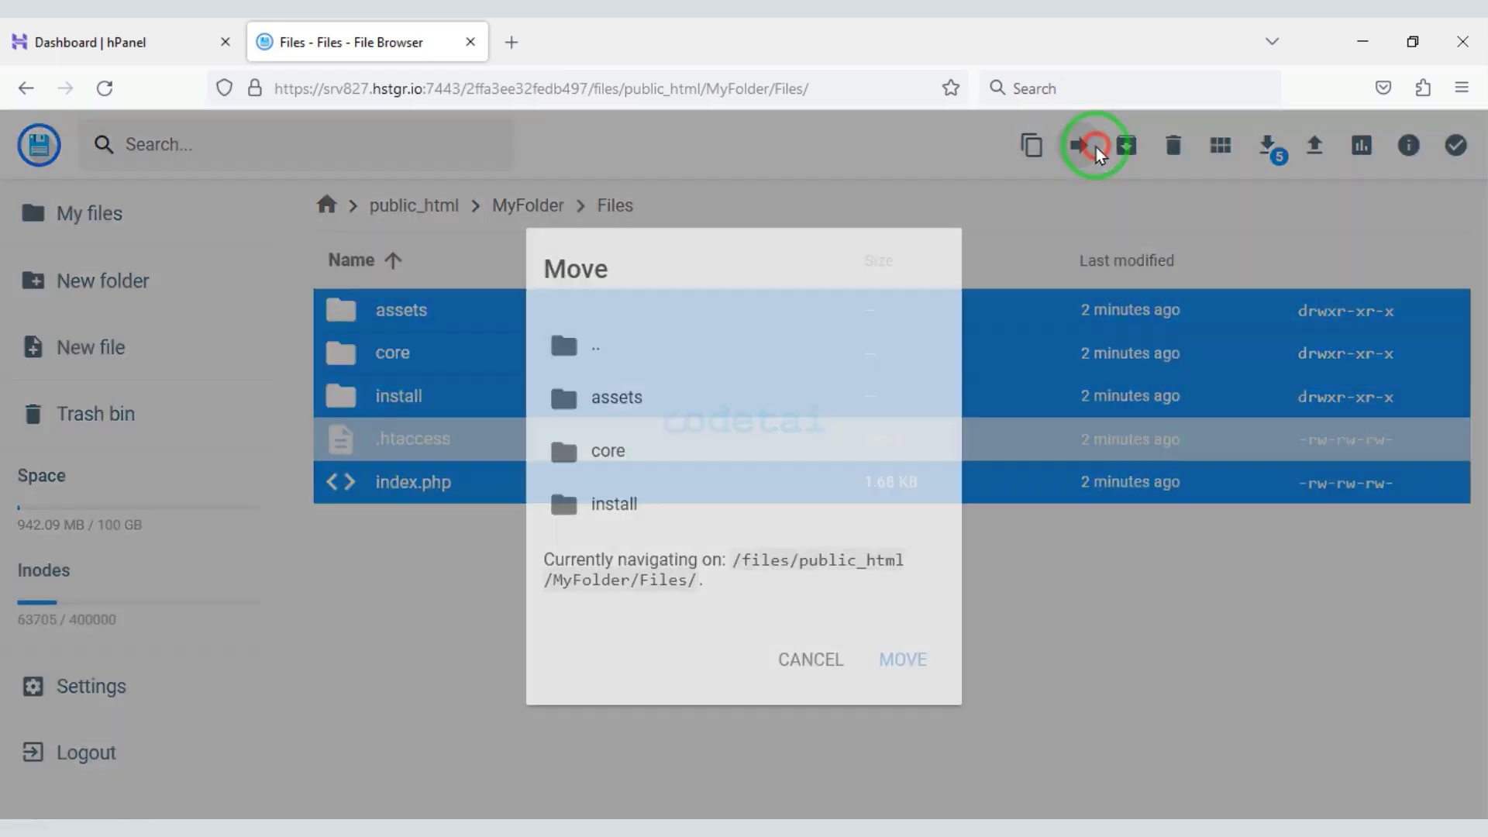
pyautogui.click(719, 374)
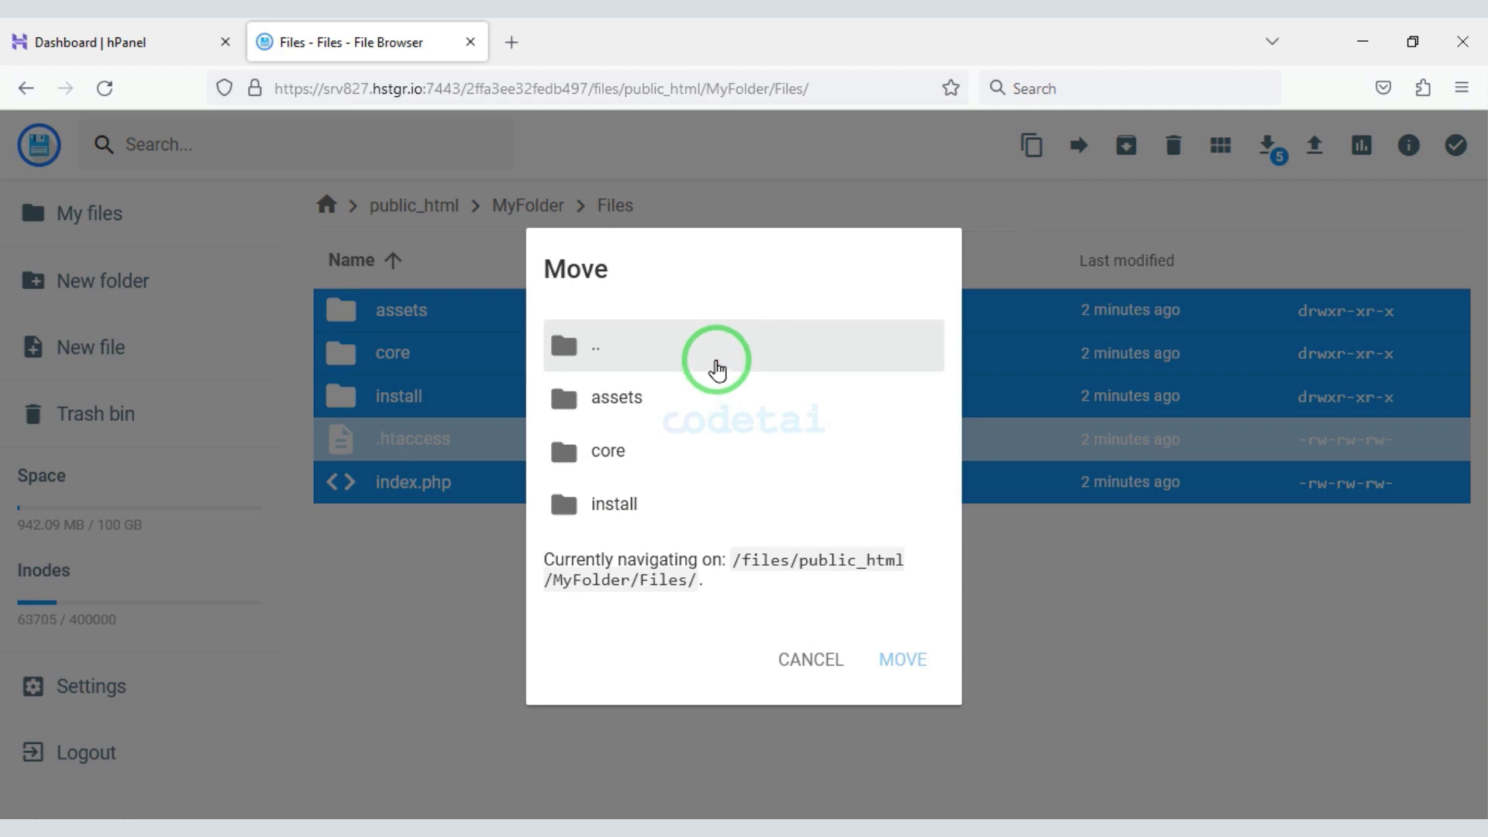
pyautogui.doubleClick(714, 367)
pyautogui.doubleClick(681, 409)
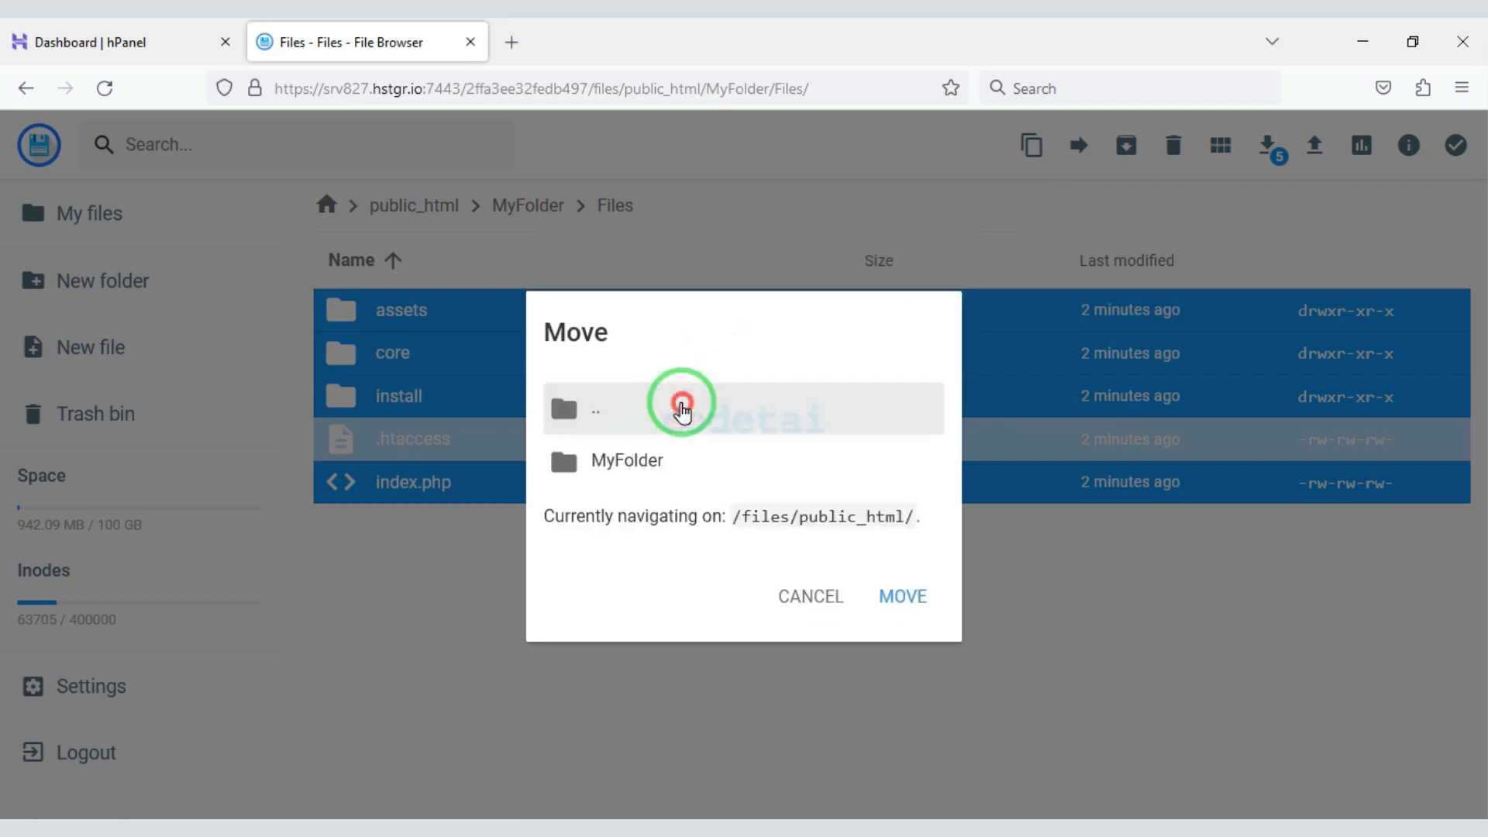
pyautogui.doubleClick(681, 408)
pyautogui.click(681, 463)
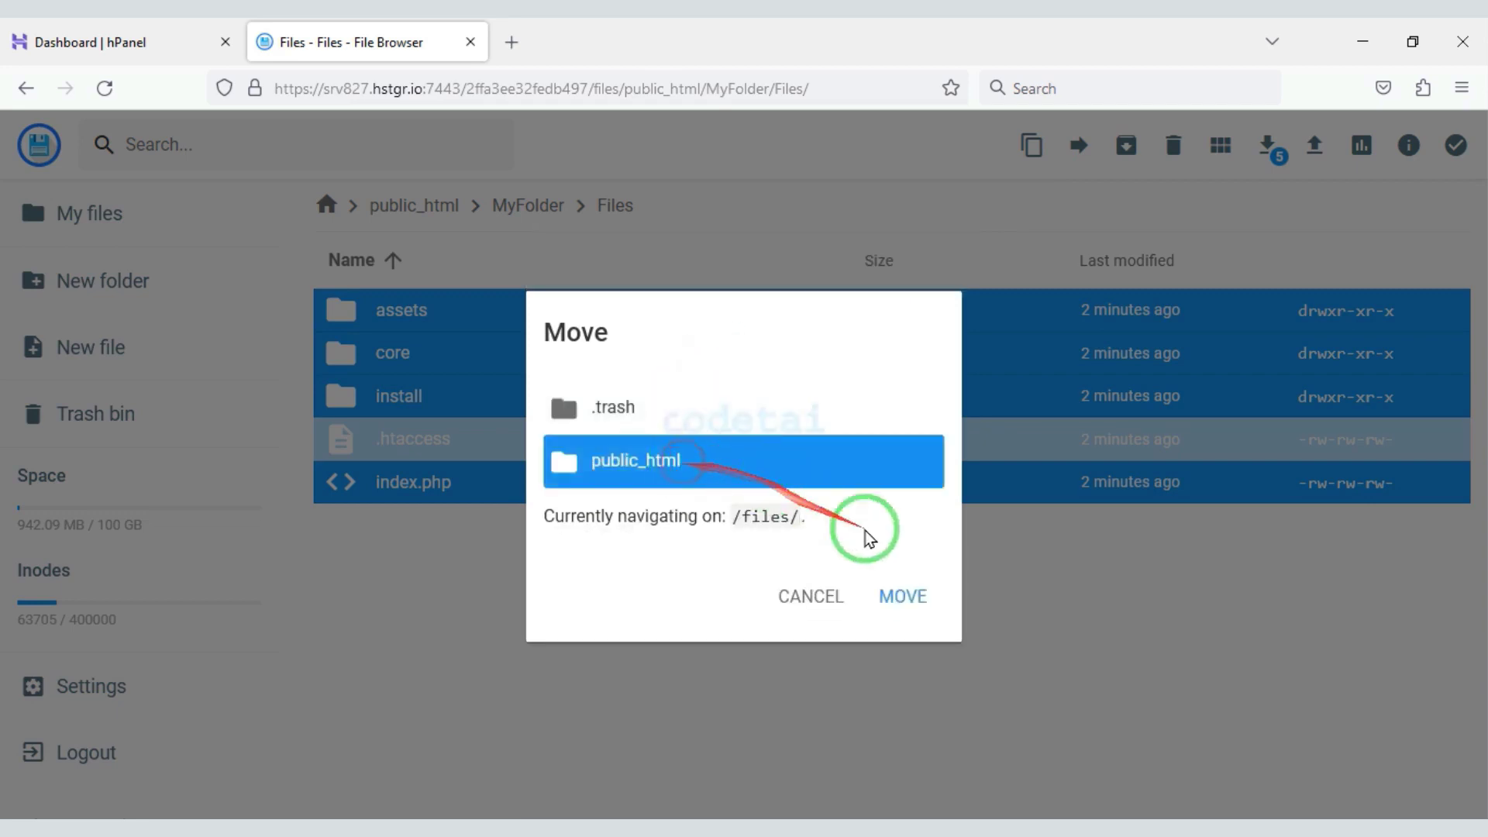
pyautogui.click(903, 597)
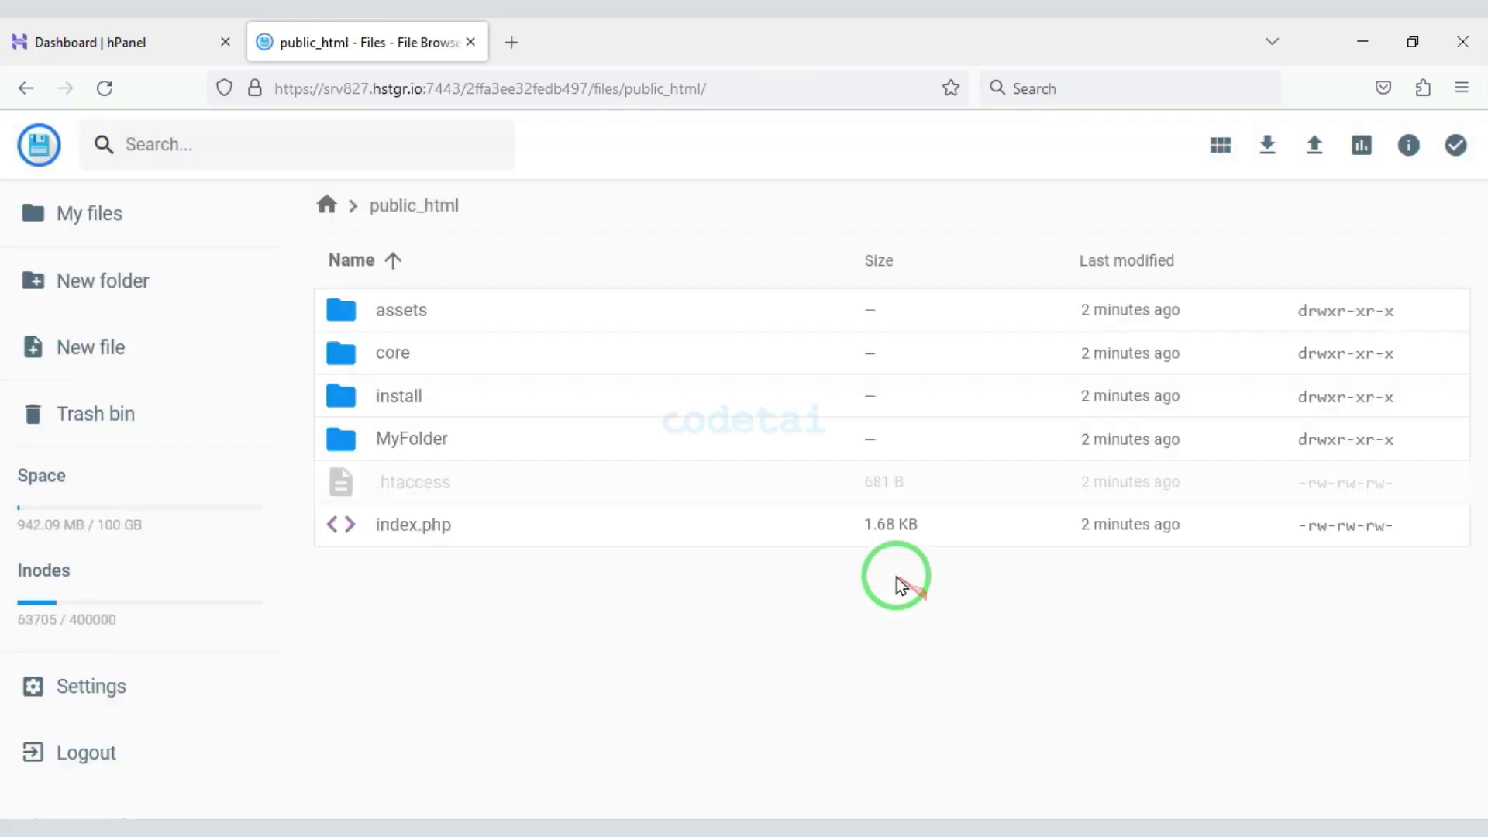
# Delete the now-empty MyFolder.
pyautogui.click(639, 446)
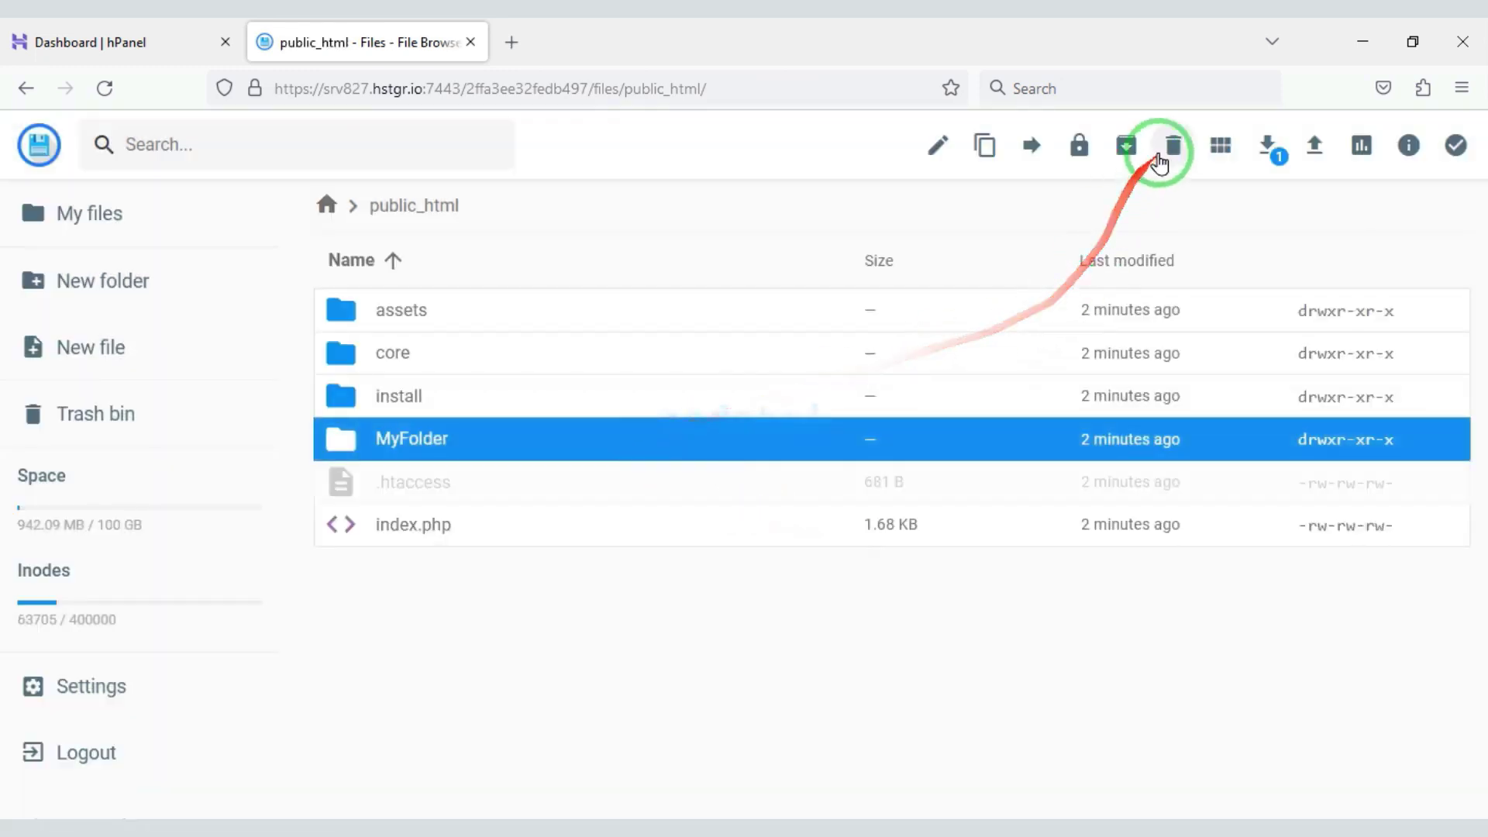
pyautogui.click(1171, 147)
pyautogui.click(913, 508)
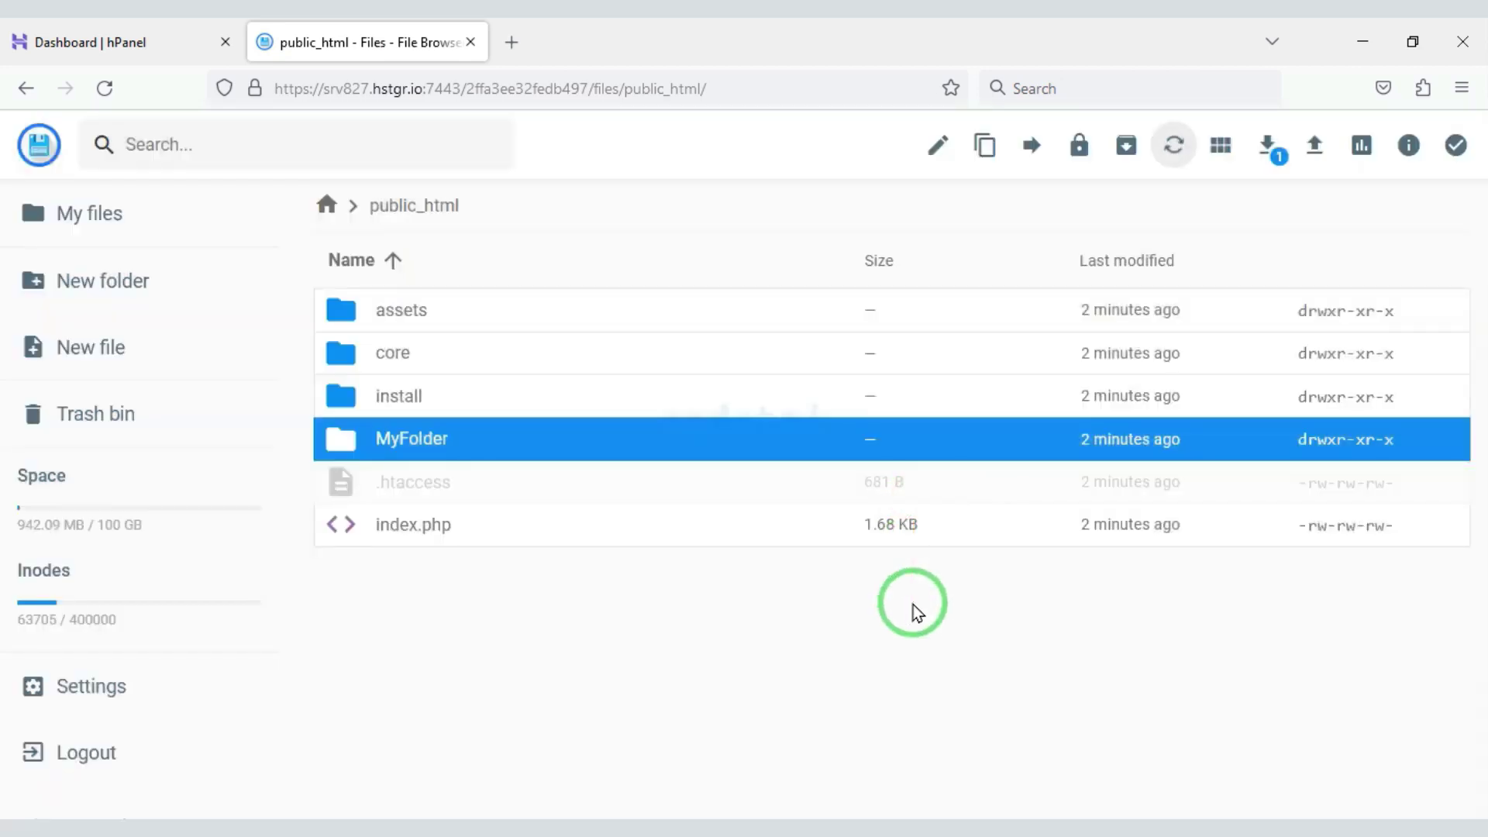
# Load codetai.xyz in a new tab, which returns a 500 Server Error.
pyautogui.click(511, 39)
pyautogui.write('codetai')
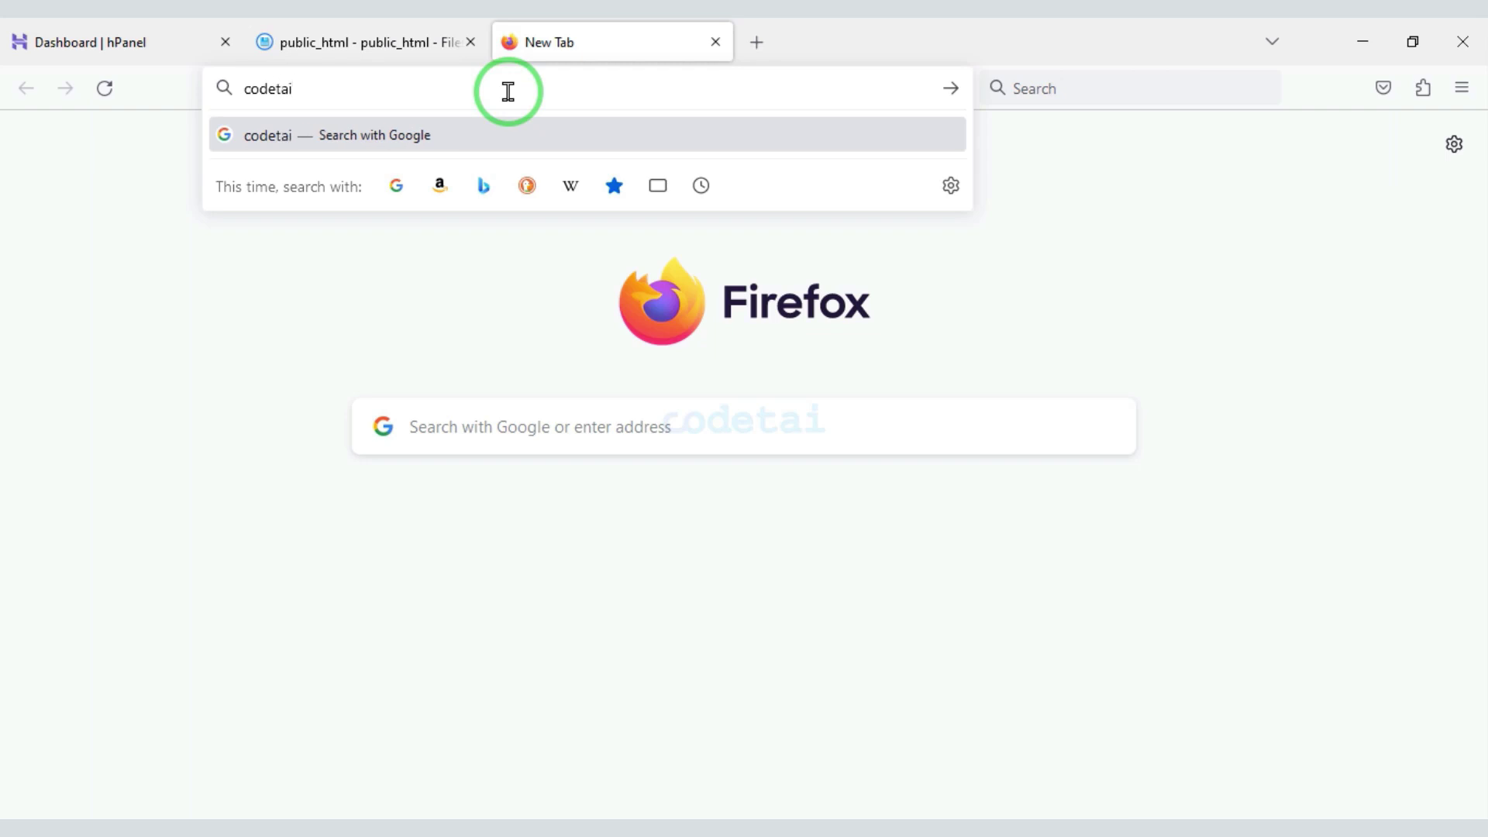
pyautogui.write('.xyz')
pyautogui.press('Return')
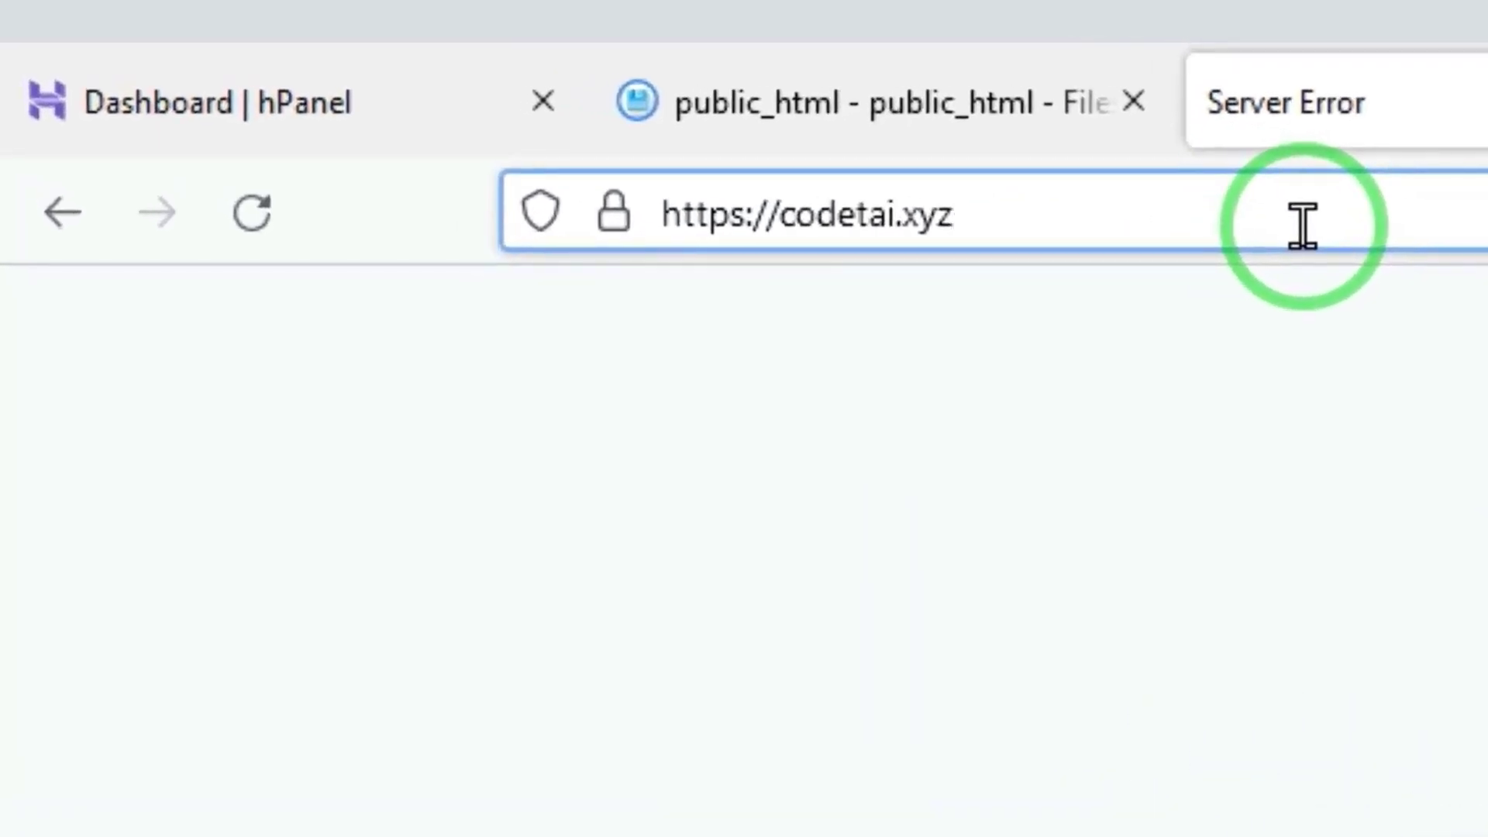
# Go to codetai.xyz/install to reach the ViserLab Easy Installer.
pyautogui.write('/insta')
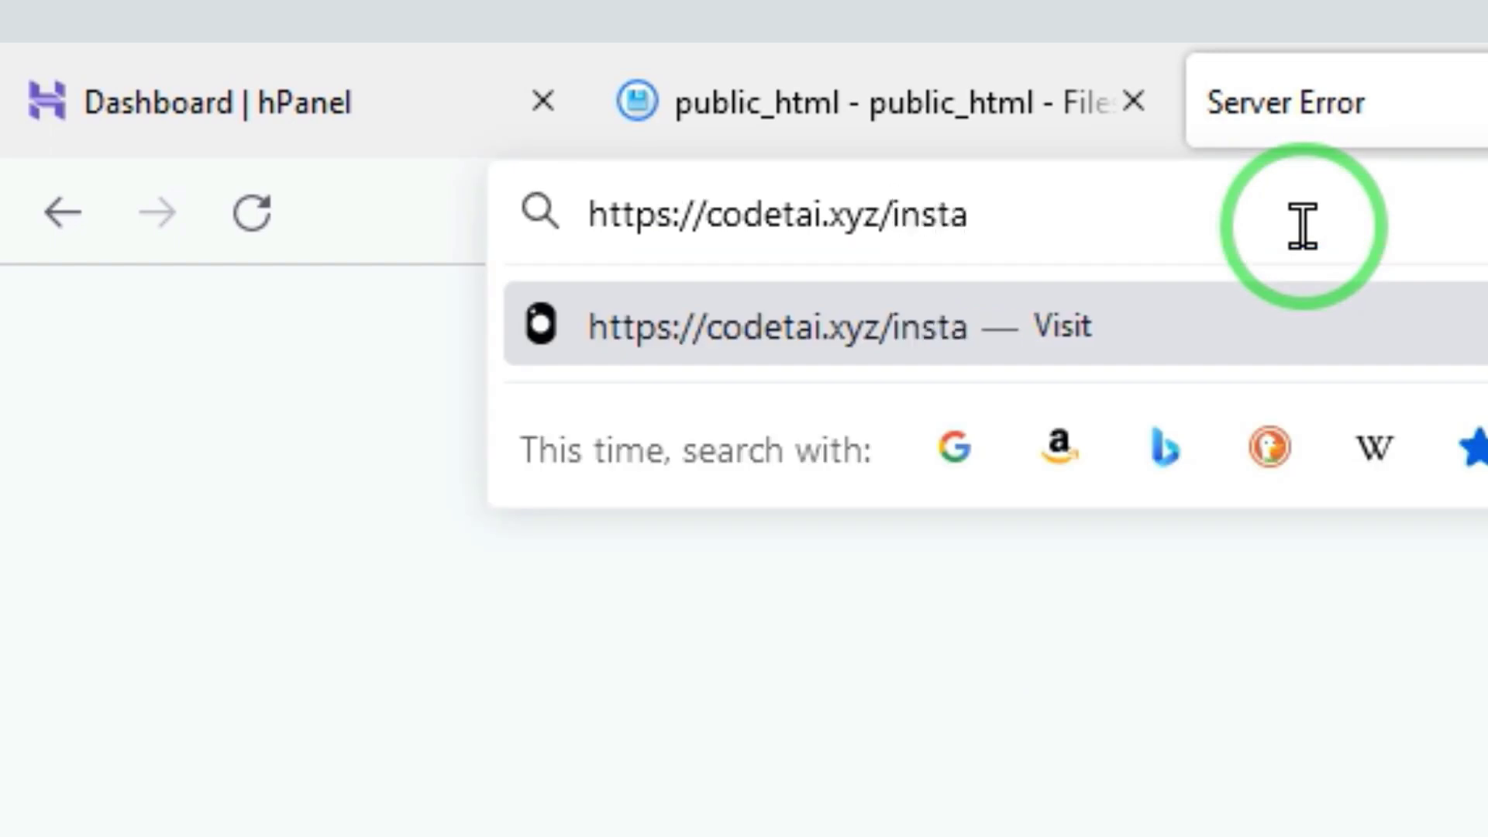
pyautogui.write('ll')
pyautogui.press('Return')
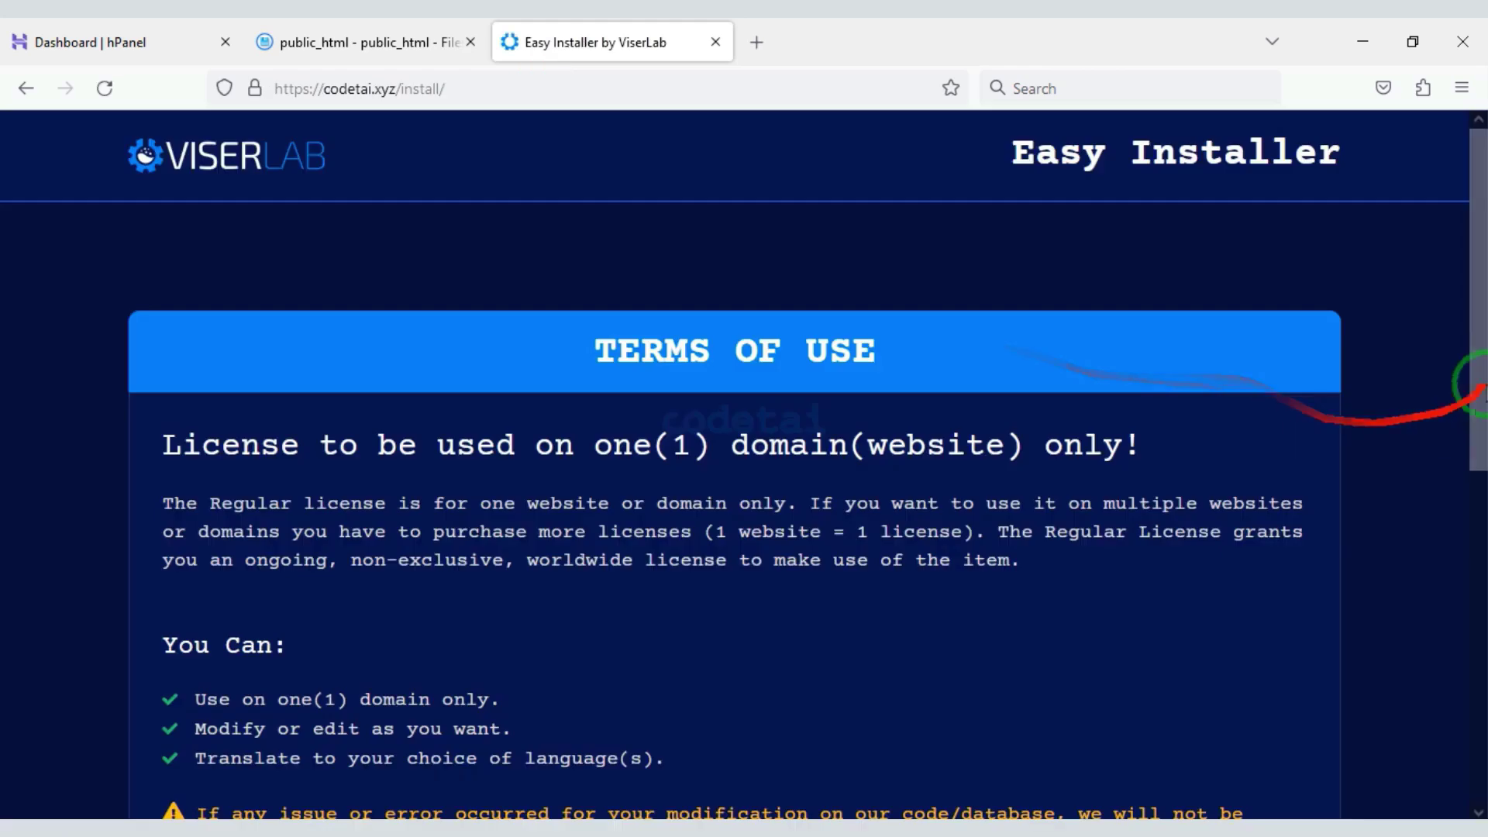
pyautogui.moveTo(1478, 372); pyautogui.dragTo(1476, 718)
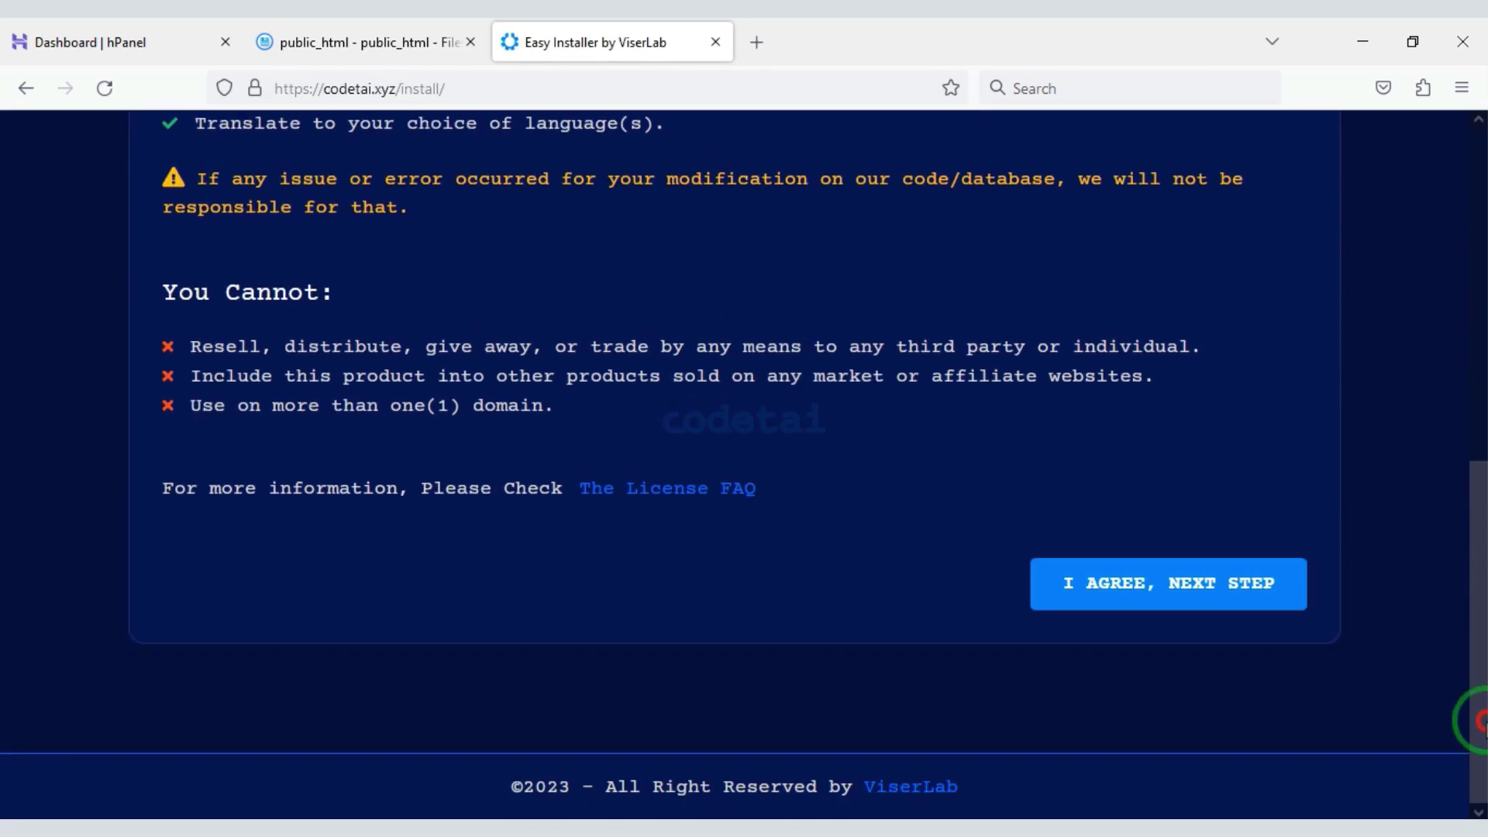
# Accept the installer license, then give the core/bootstrap/cache folder 777 permissions.
pyautogui.click(1192, 588)
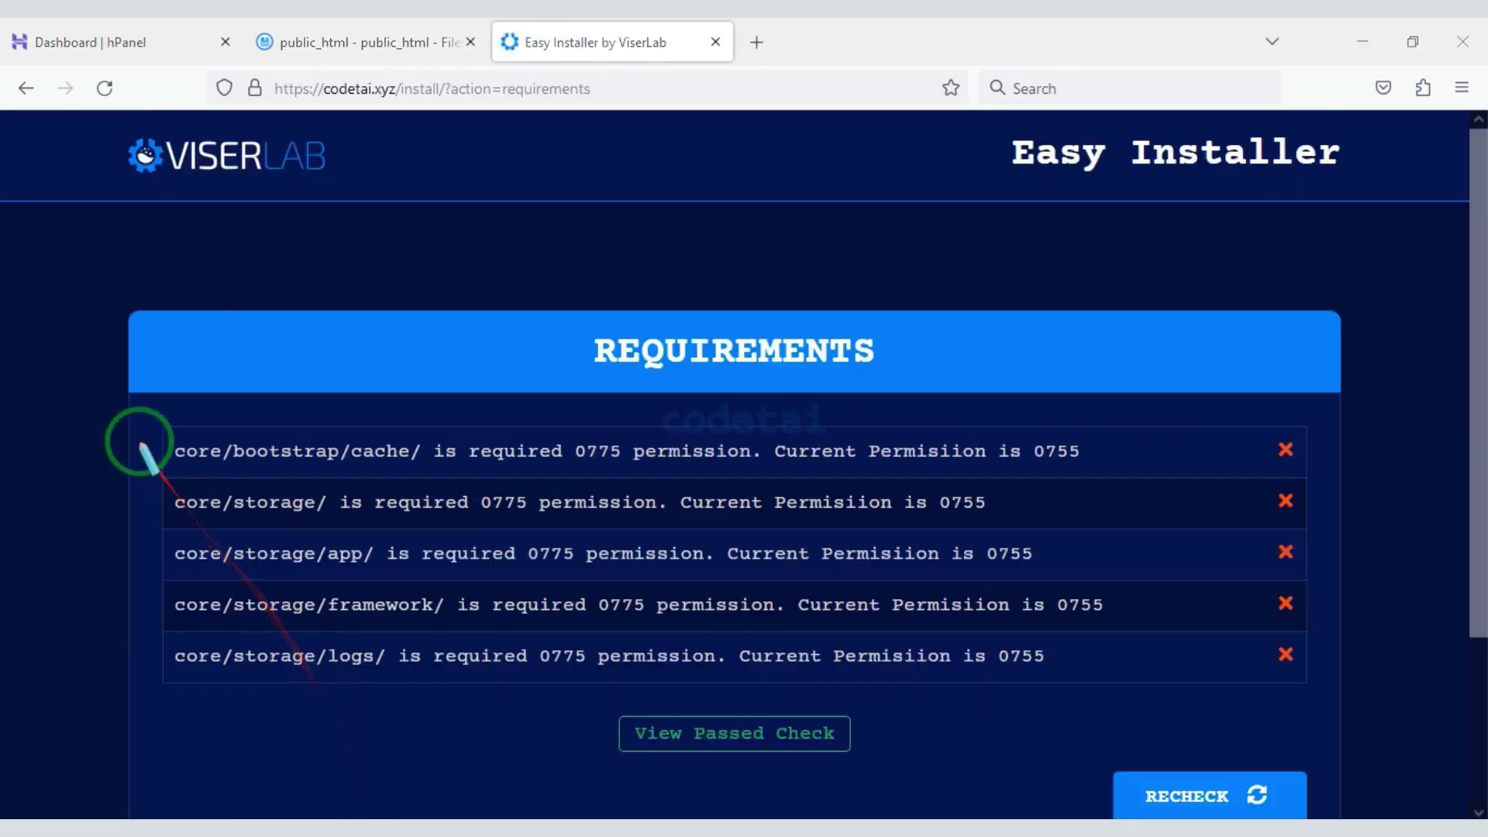
pyautogui.moveTo(186, 446)
pyautogui.mouseDown()
pyautogui.moveTo(1216, 688)
pyautogui.moveTo(1317, 694)
pyautogui.mouseUp()
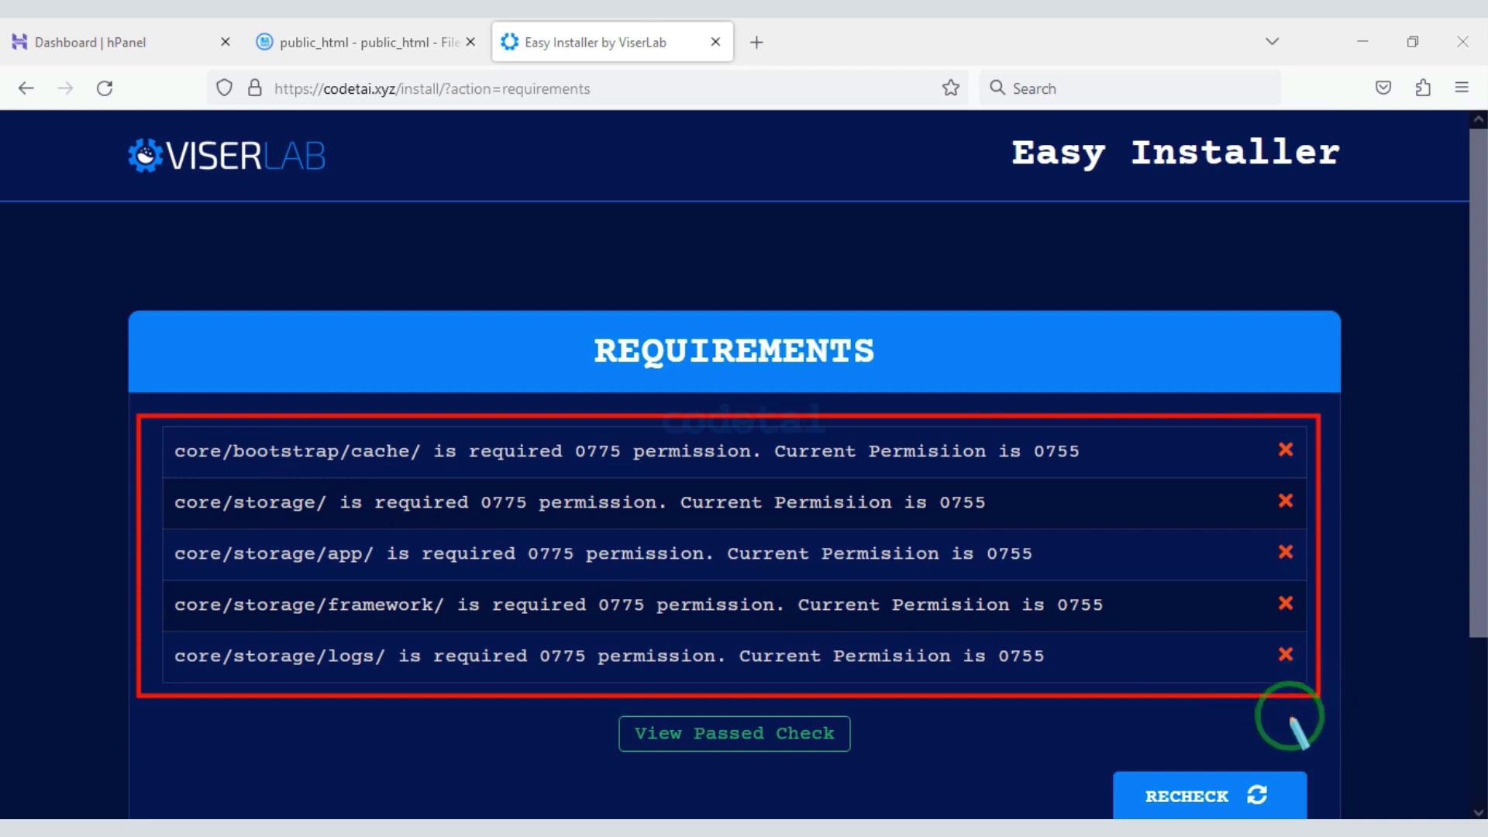
pyautogui.click(341, 42)
pyautogui.doubleClick(448, 358)
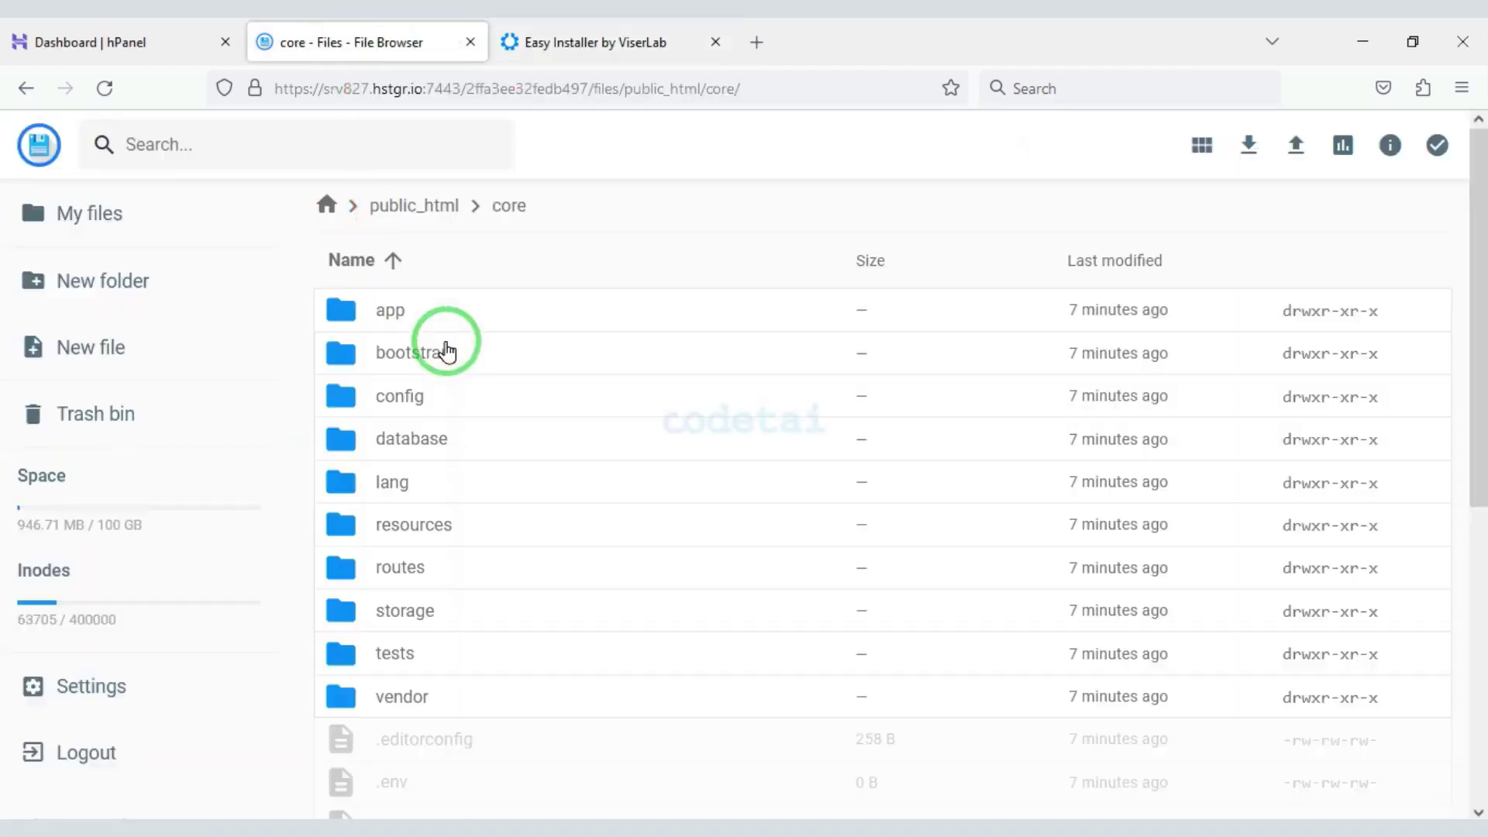
pyautogui.doubleClick(447, 353)
pyautogui.rightClick(439, 308)
pyautogui.click(498, 515)
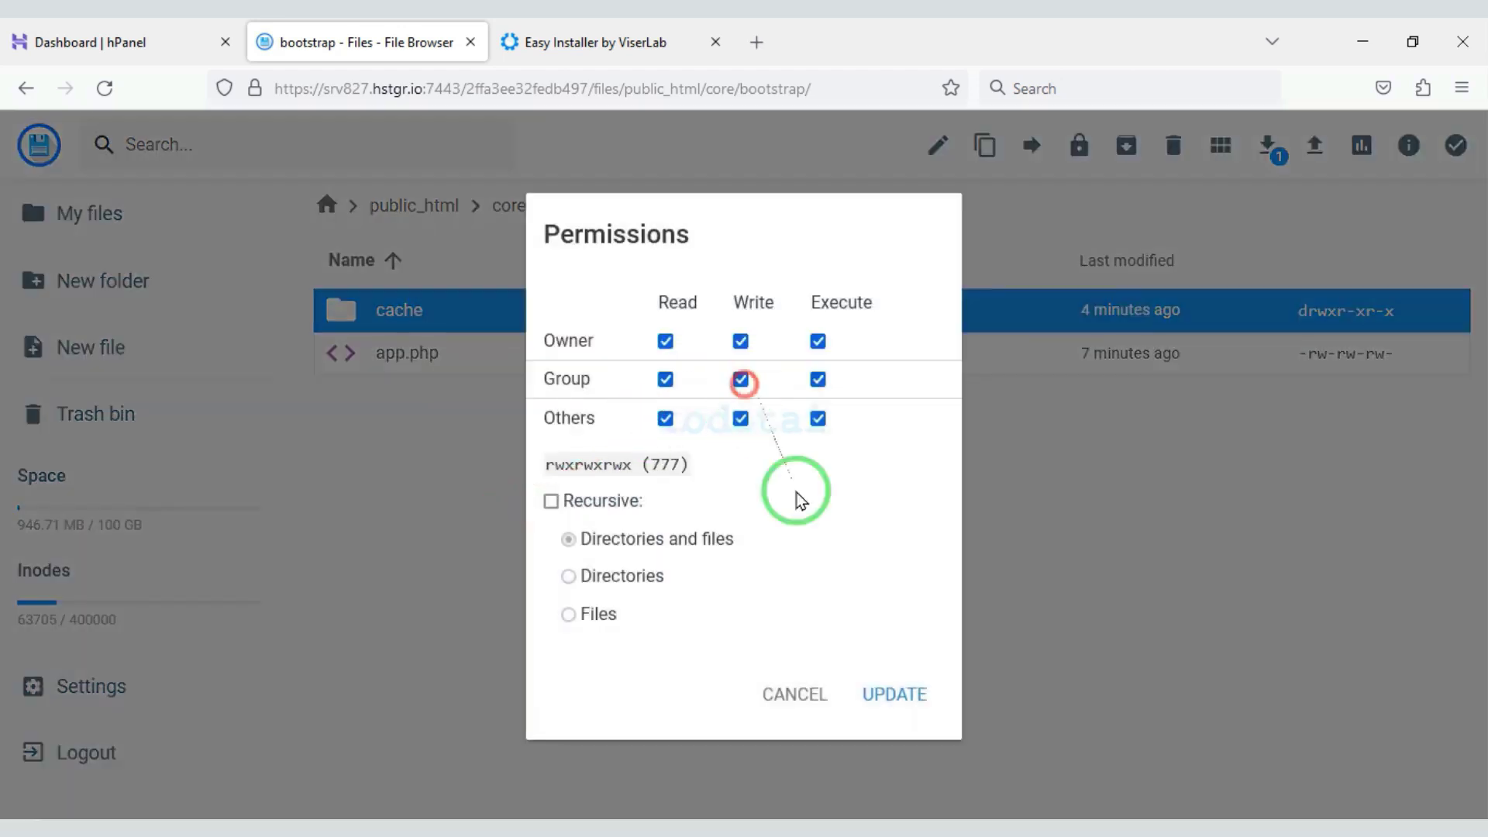
pyautogui.click(897, 687)
# Give the core/storage folder 777 permissions and enable group and others write on storage/app.
pyautogui.click(509, 205)
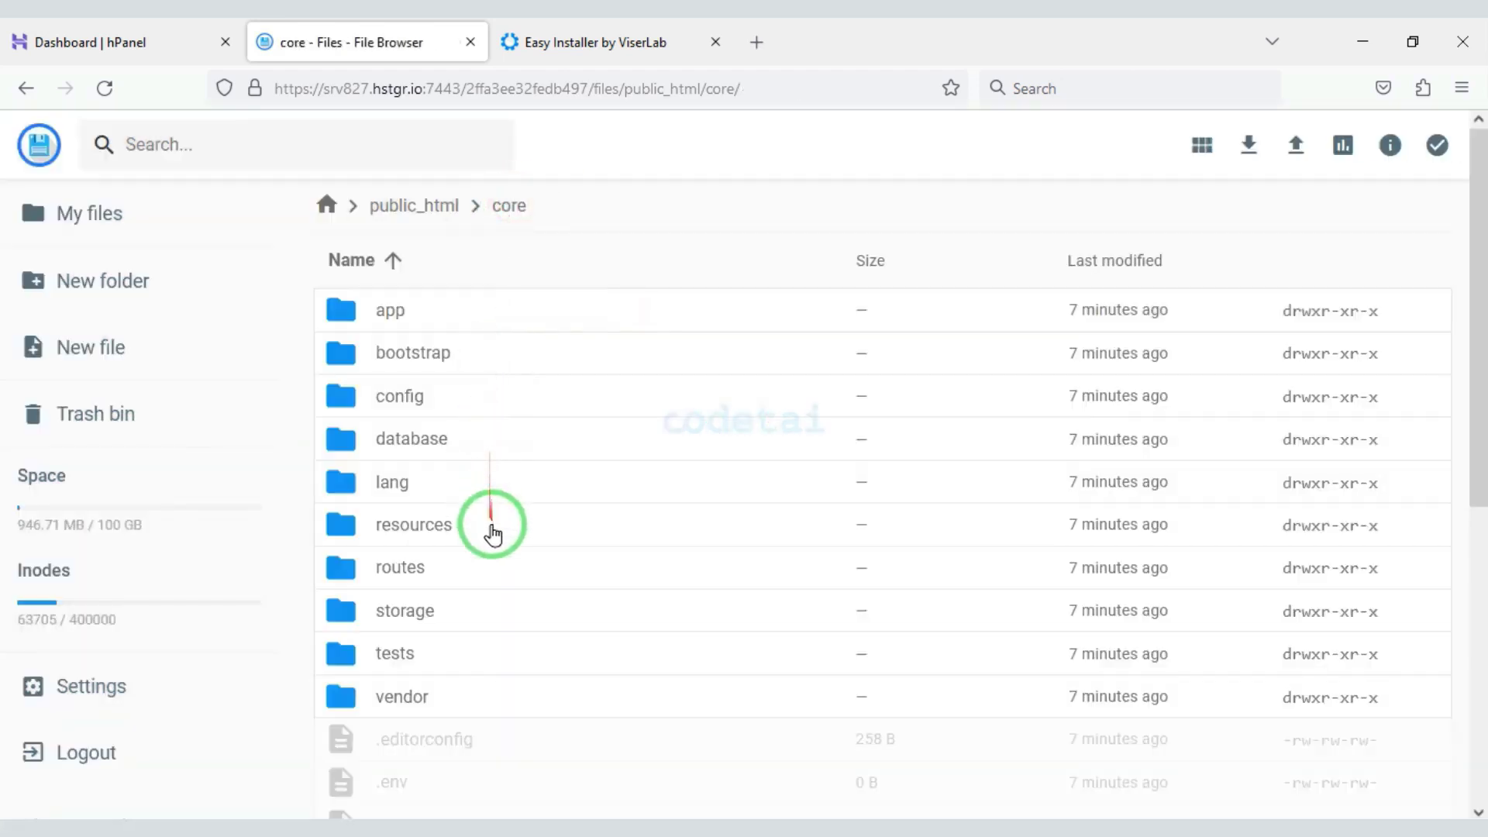
pyautogui.click(478, 608)
pyautogui.rightClick(479, 608)
pyautogui.click(553, 717)
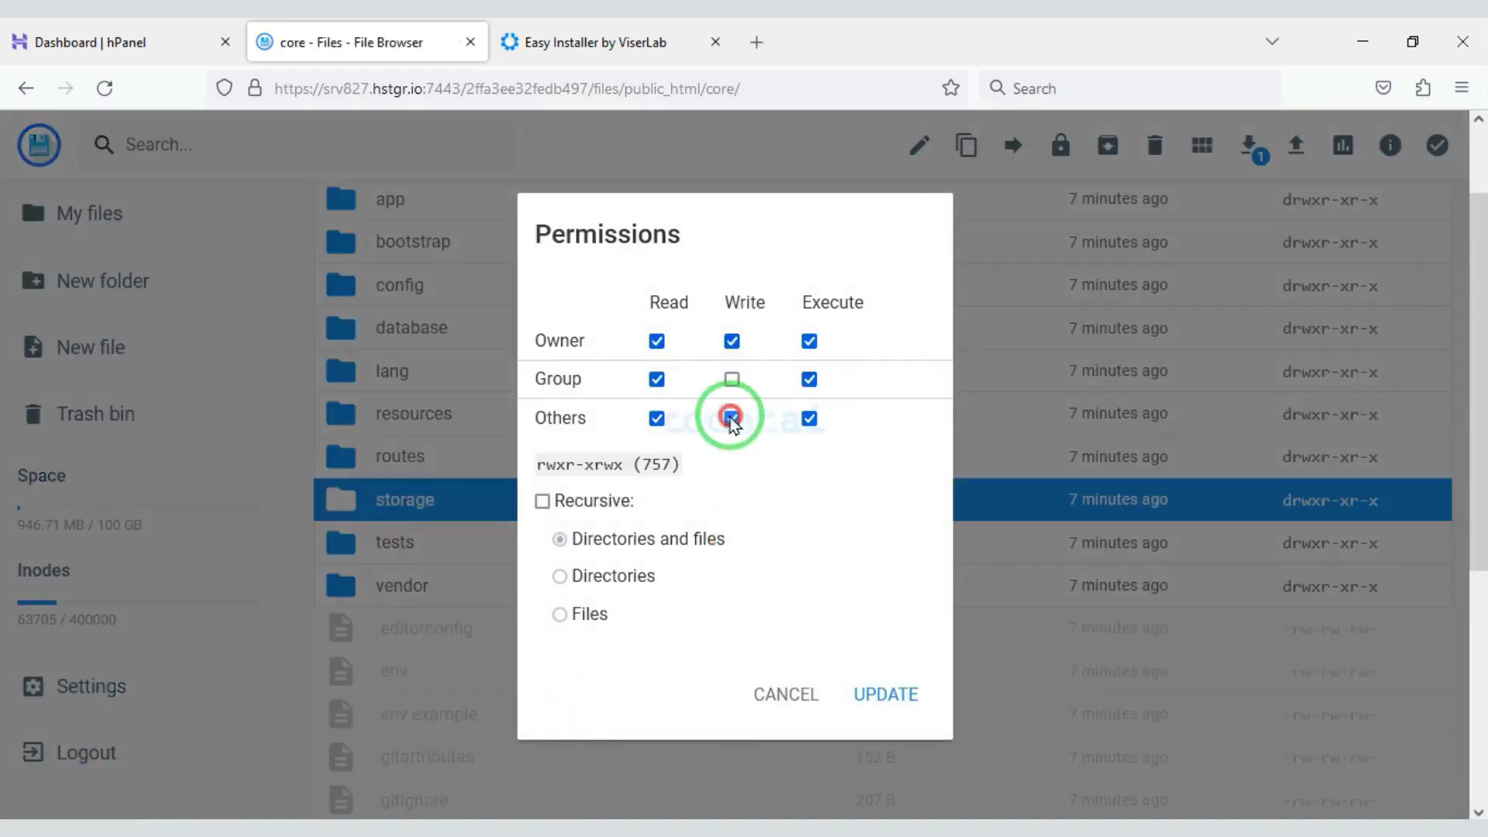
pyautogui.click(883, 694)
pyautogui.doubleClick(498, 607)
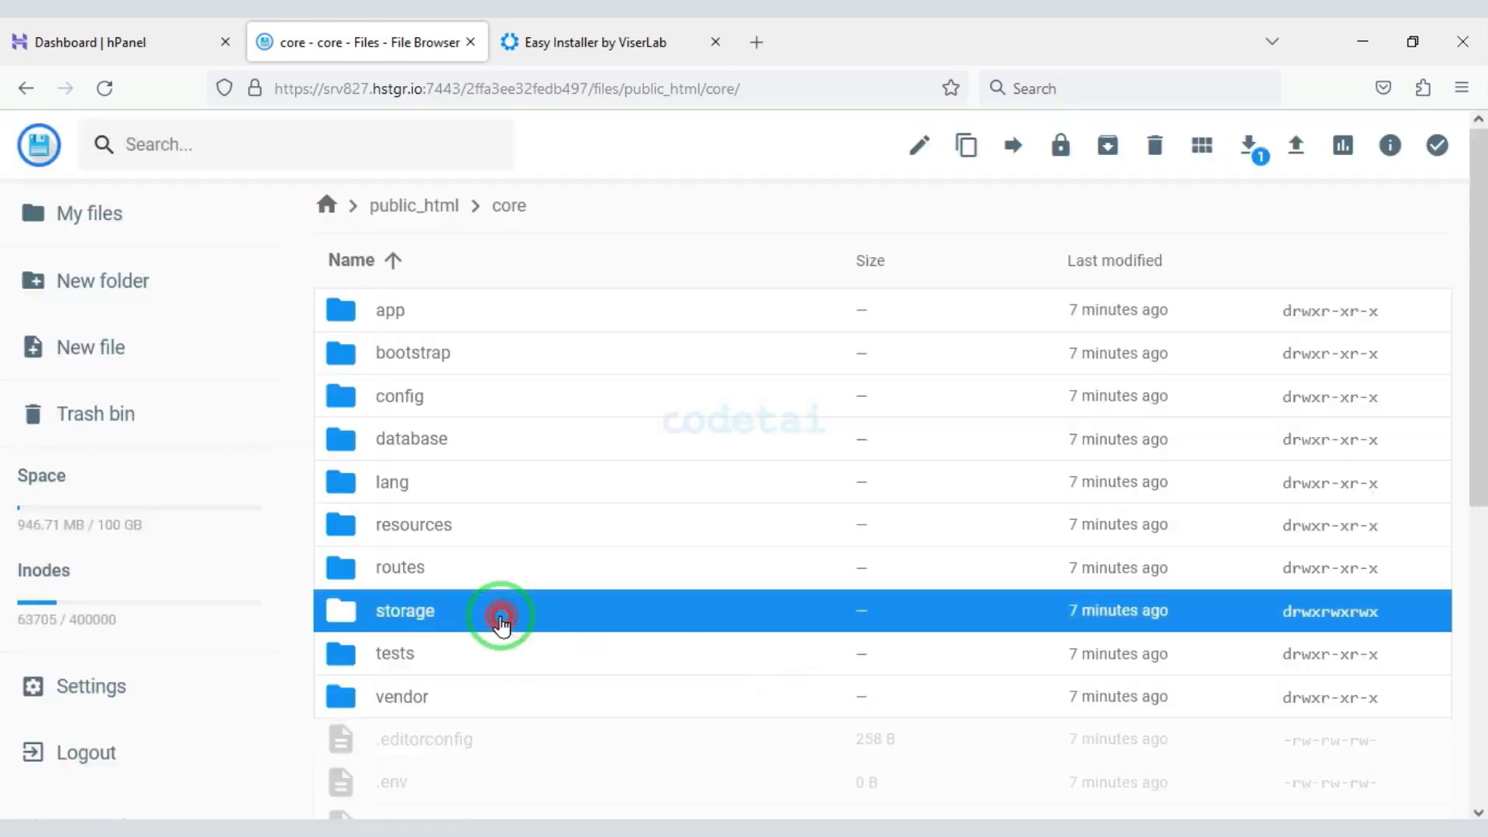
pyautogui.click(442, 314)
pyautogui.rightClick(442, 318)
pyautogui.click(496, 511)
pyautogui.click(741, 418)
pyautogui.click(740, 379)
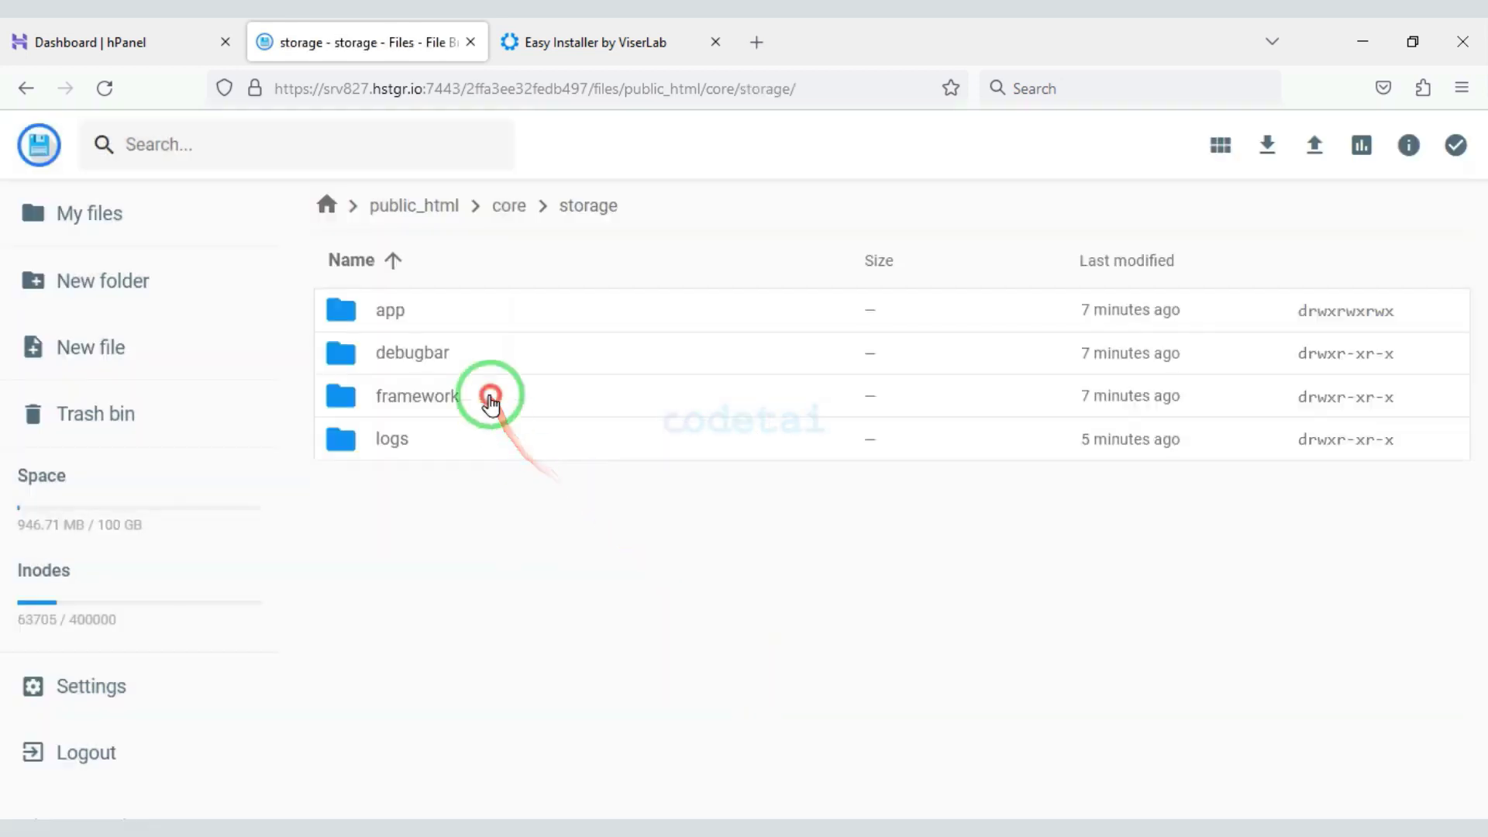
# Give the framework and logs folders 777 permissions.
pyautogui.rightClick(491, 396)
pyautogui.click(558, 604)
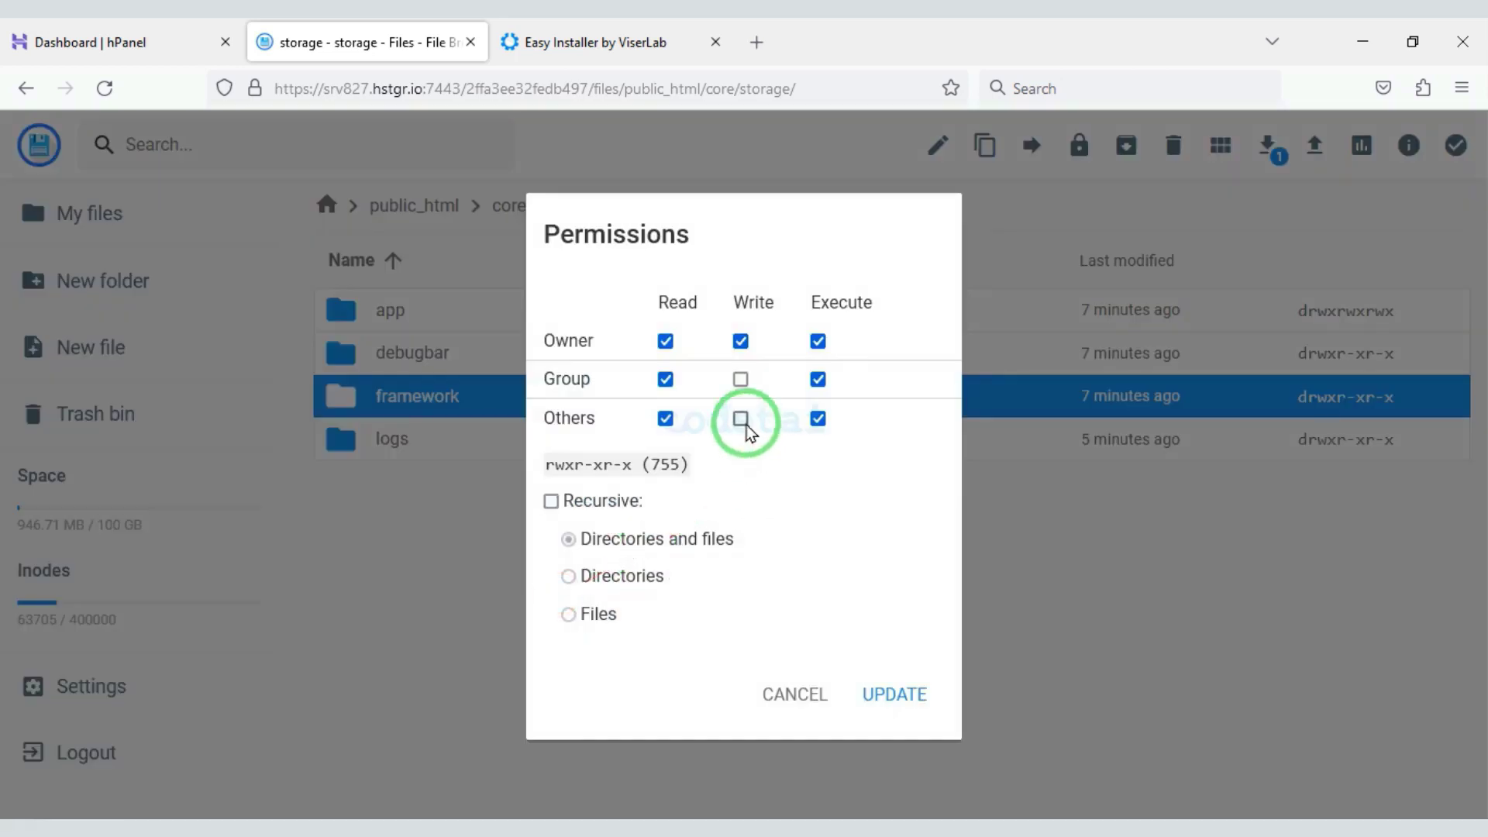
pyautogui.click(741, 418)
pyautogui.click(740, 379)
pyautogui.click(891, 695)
pyautogui.rightClick(465, 440)
pyautogui.click(558, 654)
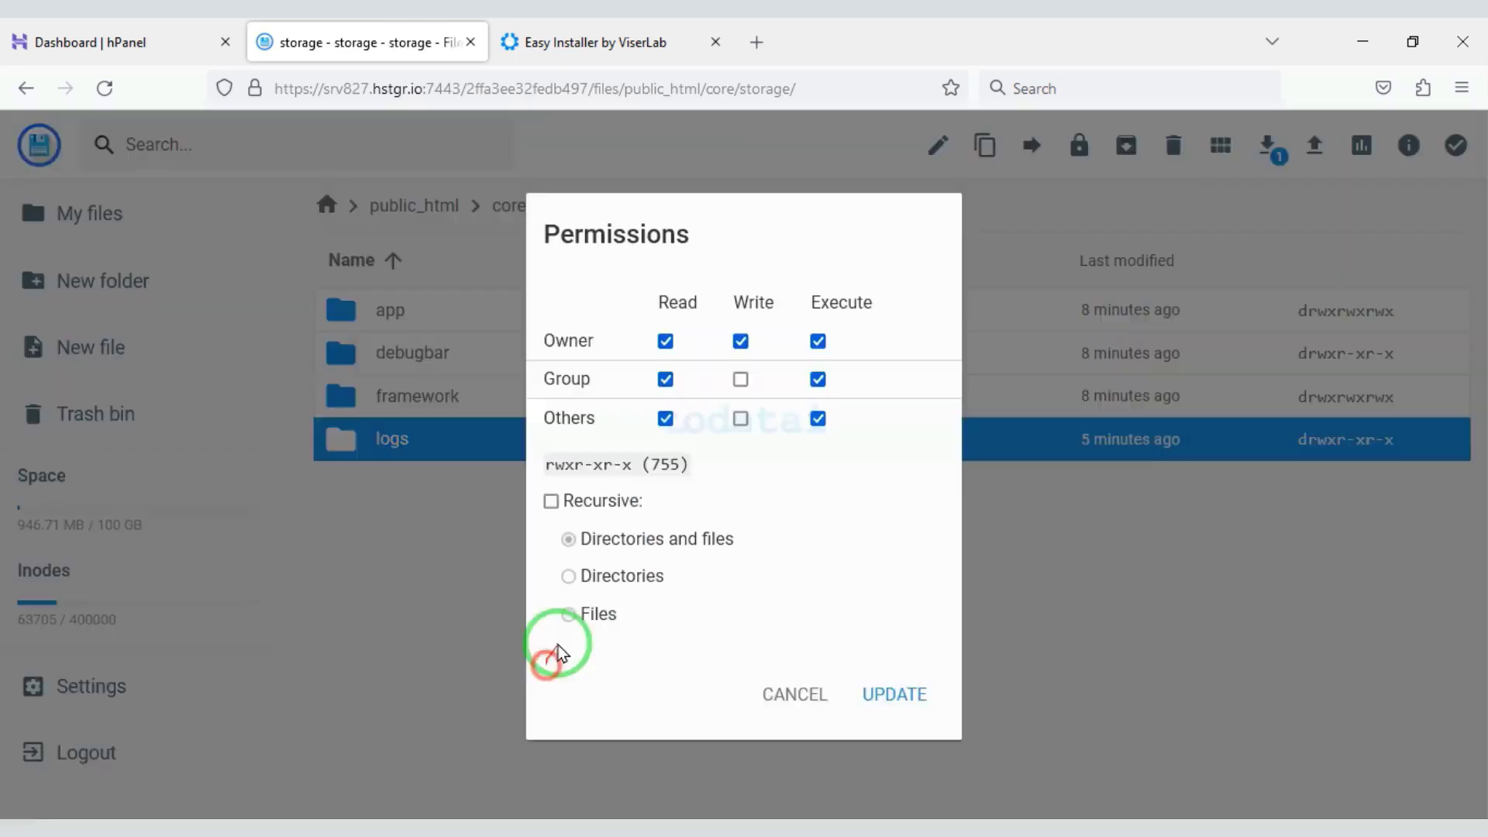
pyautogui.click(740, 378)
pyautogui.click(894, 695)
pyautogui.click(613, 41)
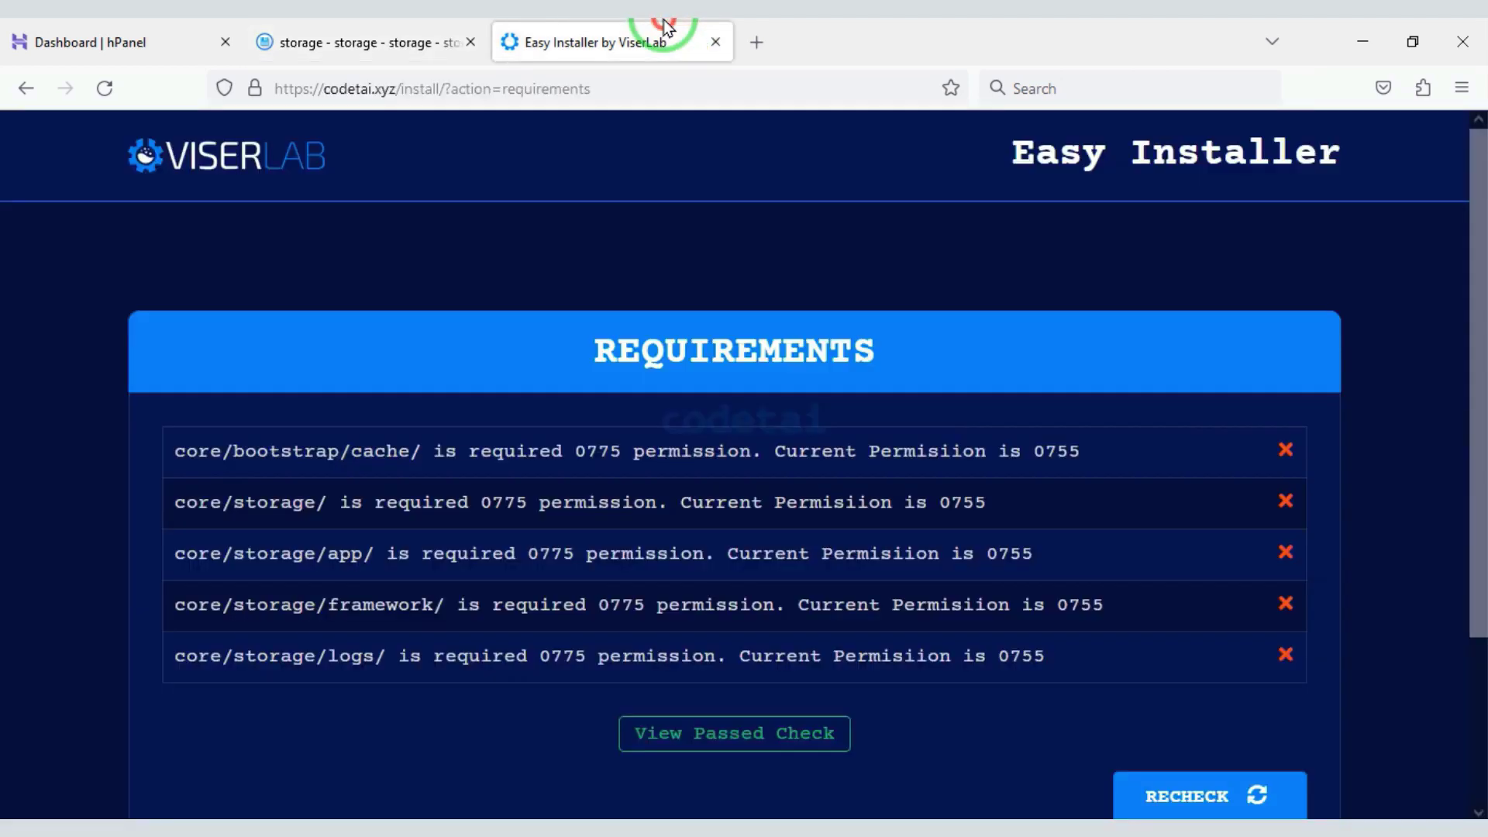
# Pass the requirements recheck and open the license certificate PDF from the Source Code folder.
pyautogui.click(1150, 688)
pyautogui.click(1129, 654)
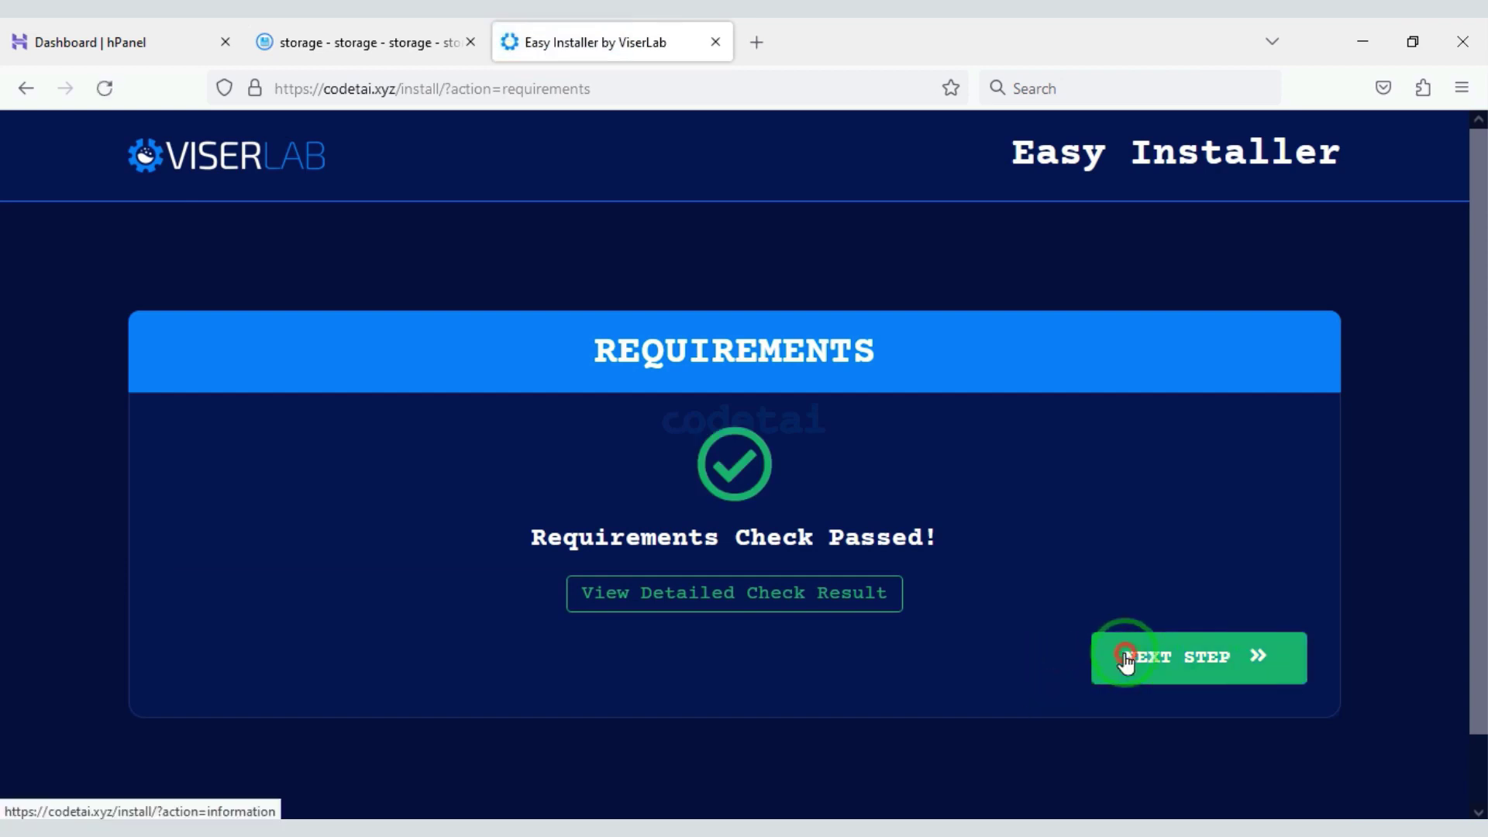
pyautogui.moveTo(1472, 387); pyautogui.dragTo(1472, 599)
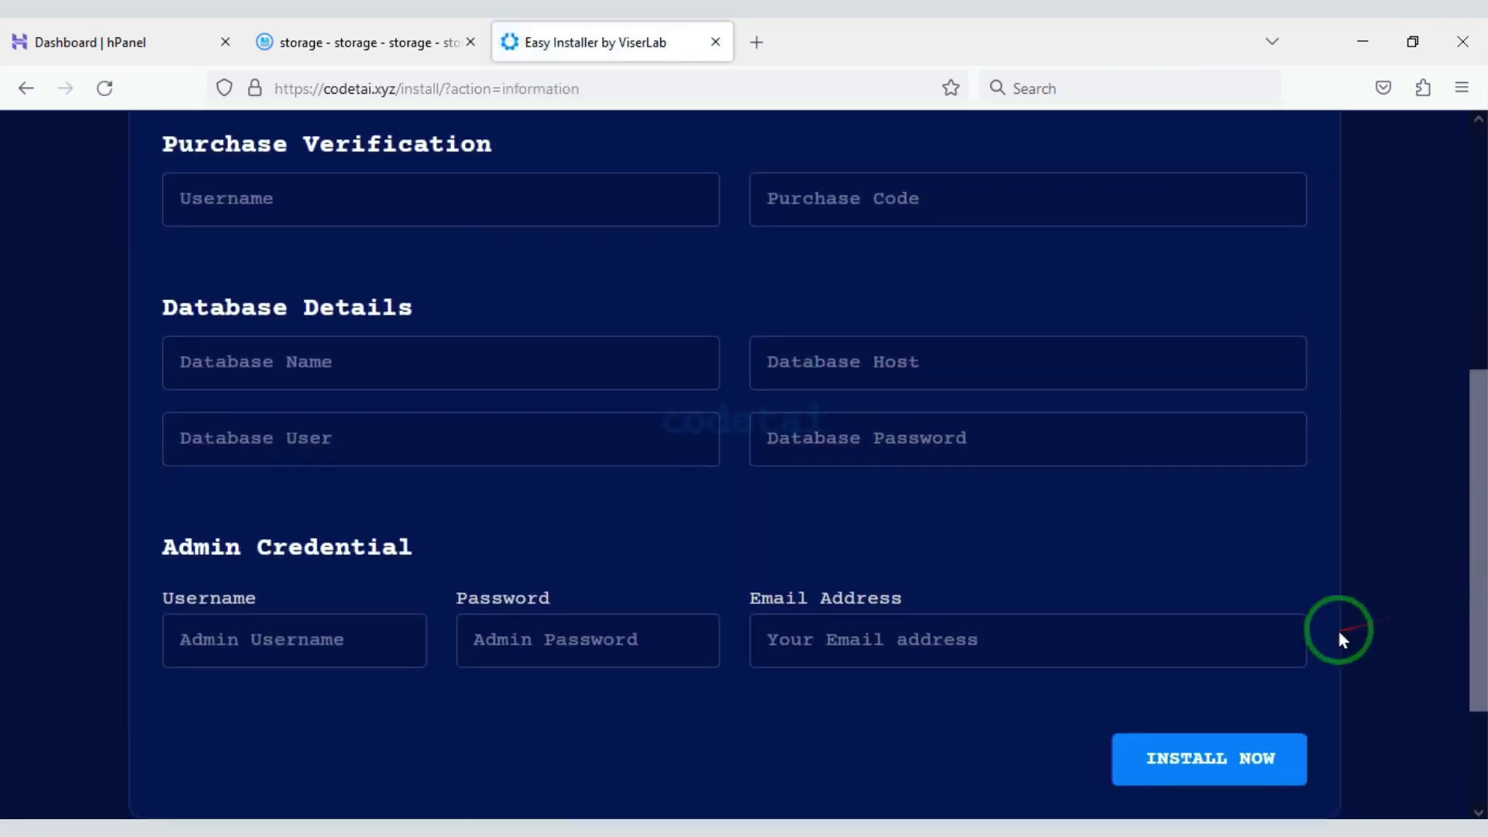
pyautogui.moveTo(128, 116)
pyautogui.mouseDown()
pyautogui.moveTo(310, 153)
pyautogui.moveTo(1314, 244)
pyautogui.mouseUp()
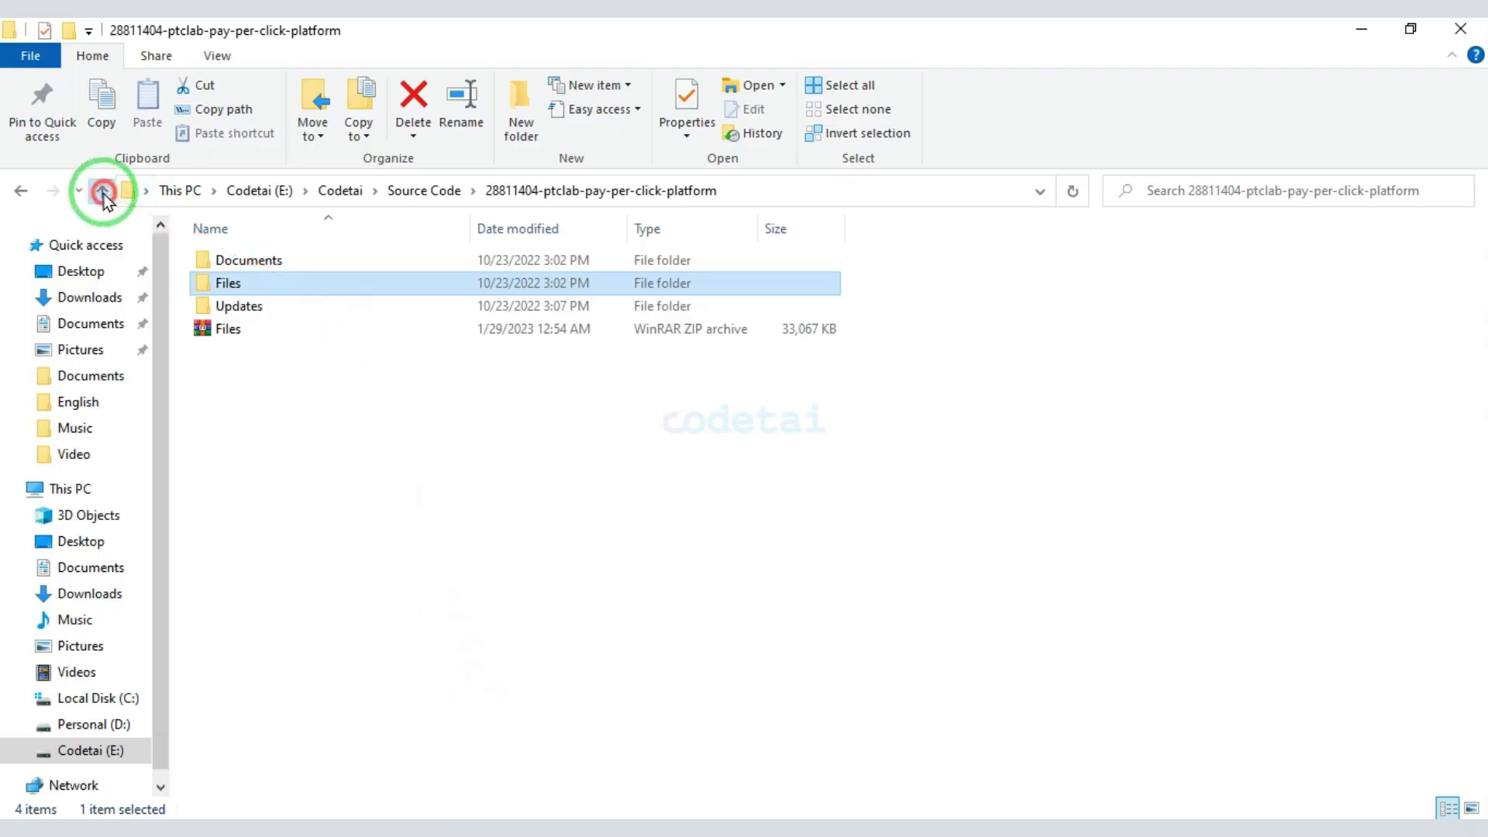
pyautogui.click(97, 194)
pyautogui.doubleClick(289, 305)
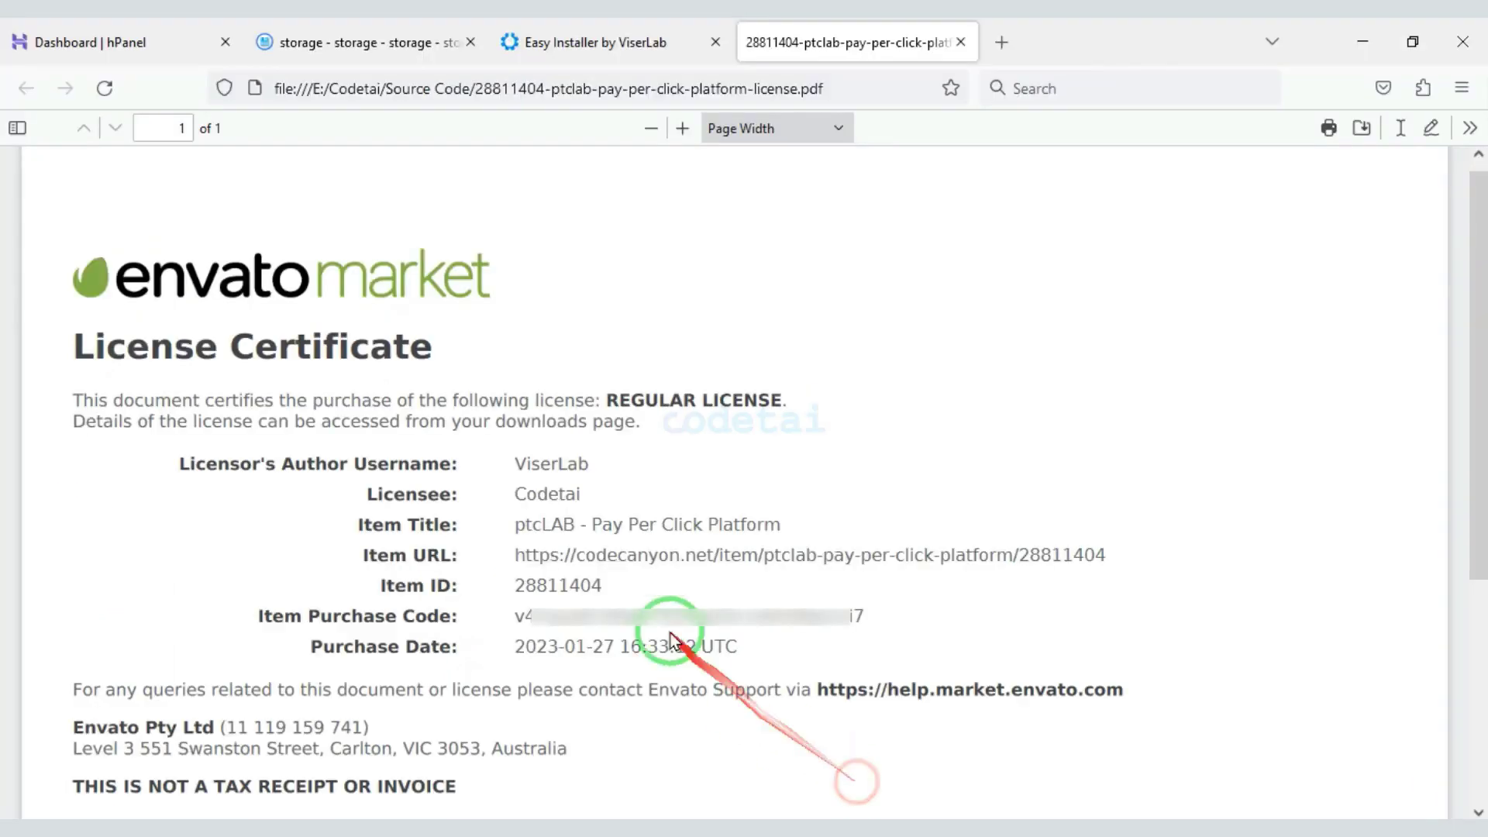
# Copy the certificate's licensee name into the installer's purchase Username field.
pyautogui.doubleClick(550, 497)
pyautogui.rightClick(549, 498)
pyautogui.click(569, 508)
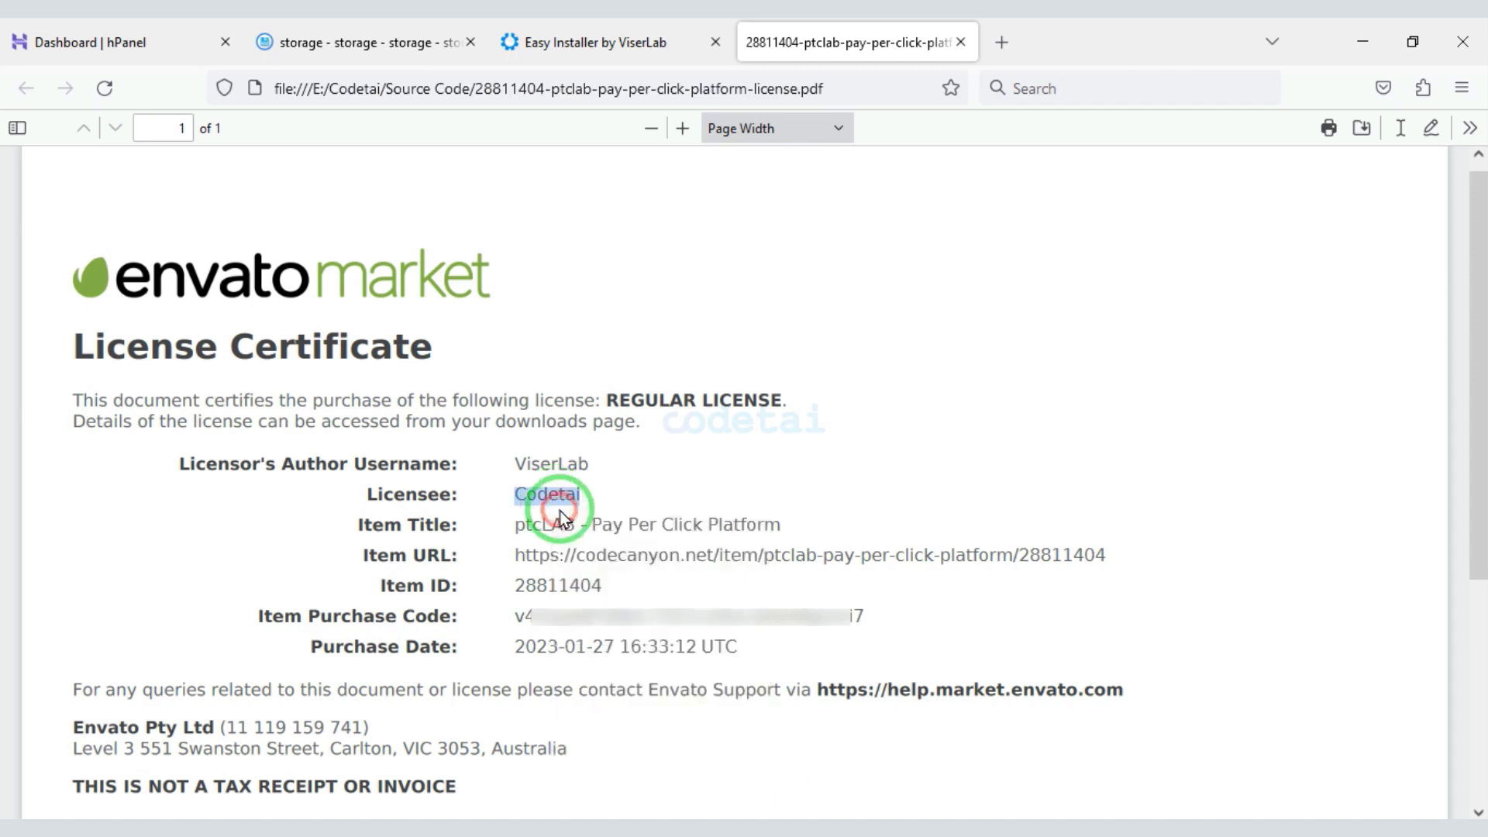
pyautogui.click(662, 41)
pyautogui.hotkey('ctrl', 'v')
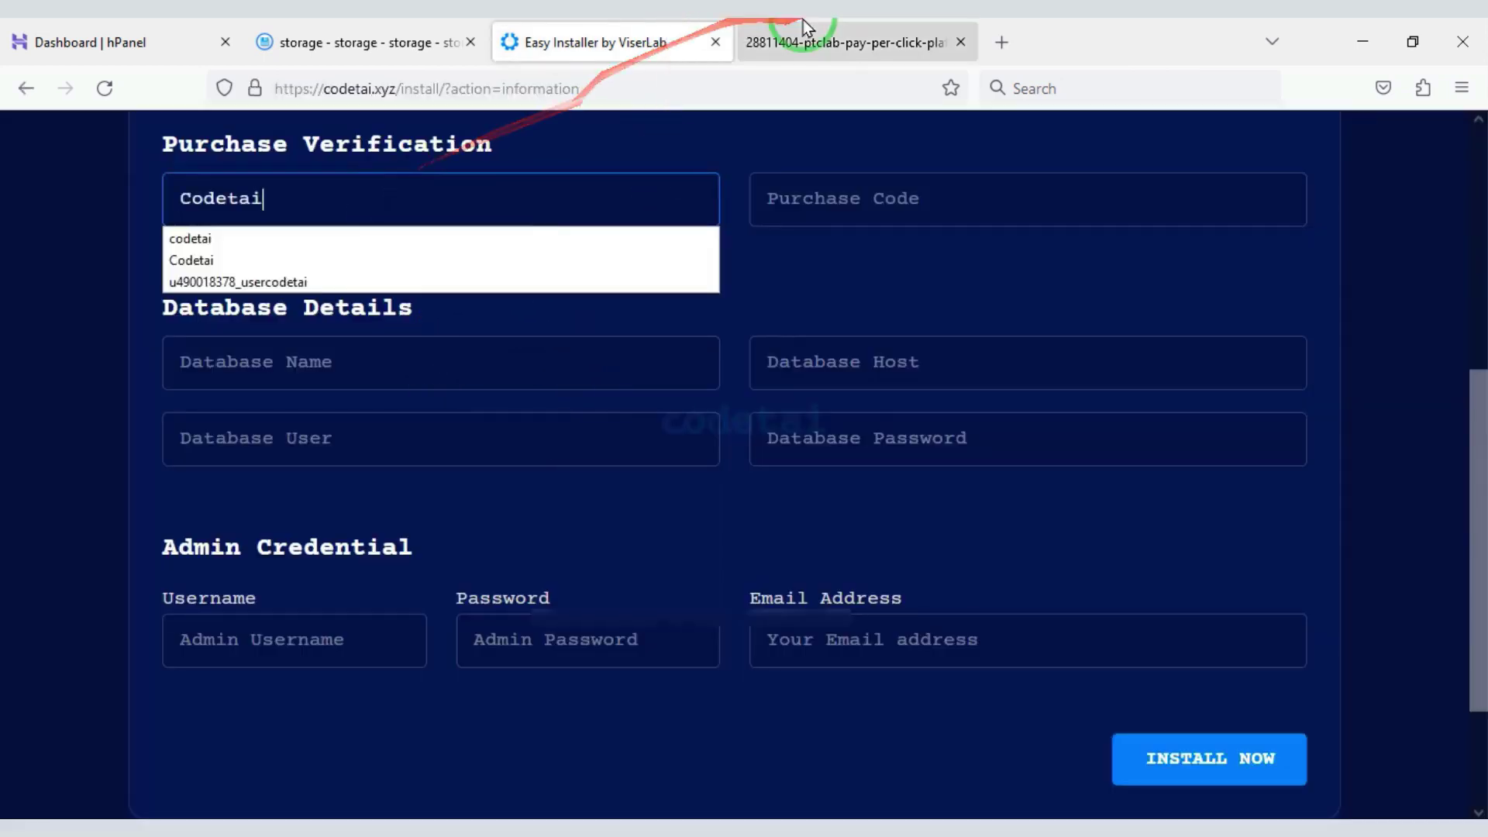
# Copy the item purchase code from the certificate into the Purchase Code field.
pyautogui.click(814, 38)
pyautogui.doubleClick(734, 620)
pyautogui.rightClick(736, 618)
pyautogui.click(775, 354)
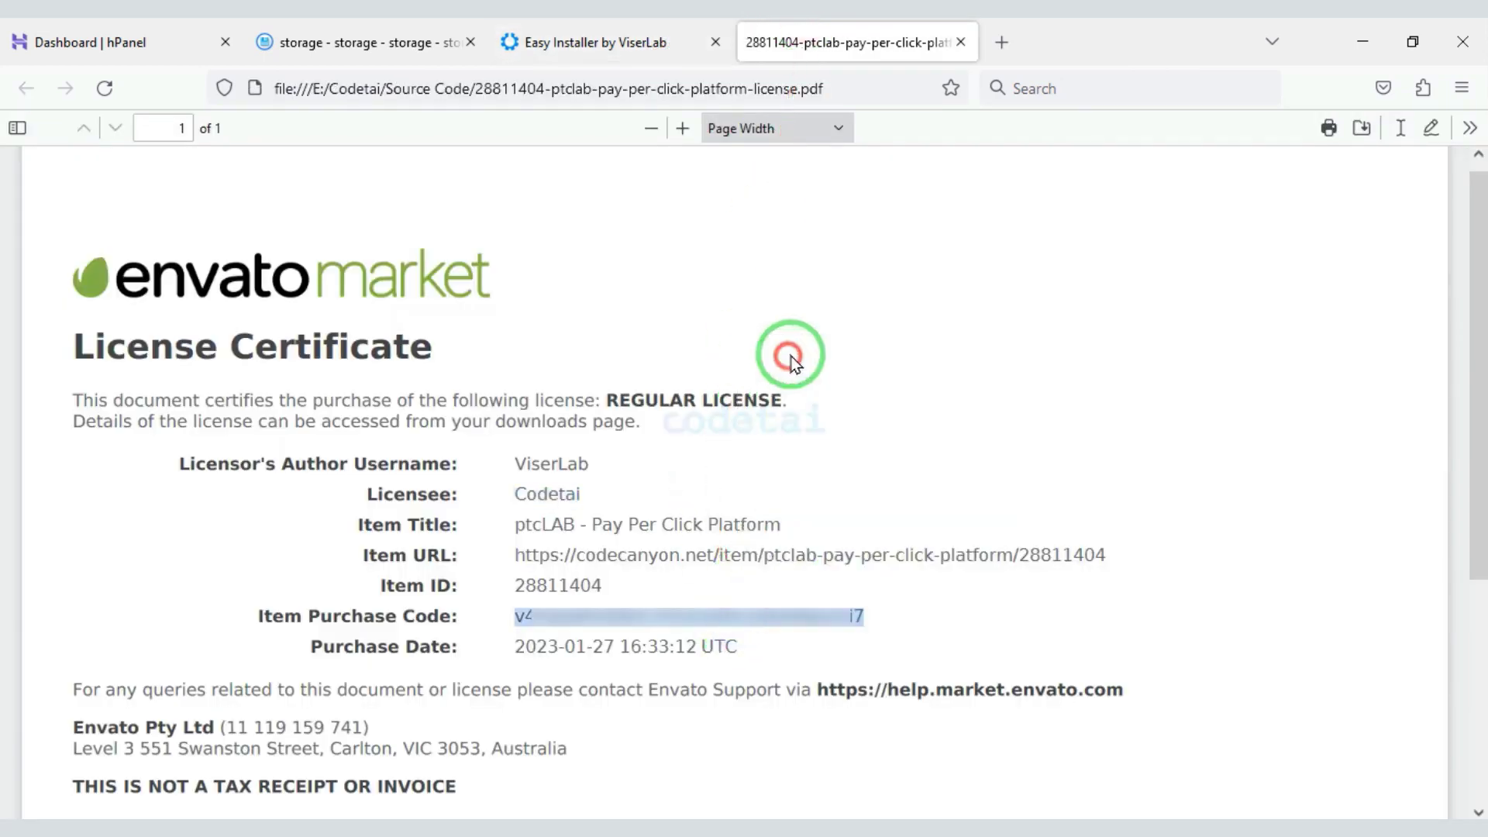
pyautogui.click(651, 42)
pyautogui.click(861, 194)
pyautogui.hotkey('ctrl', 'v')
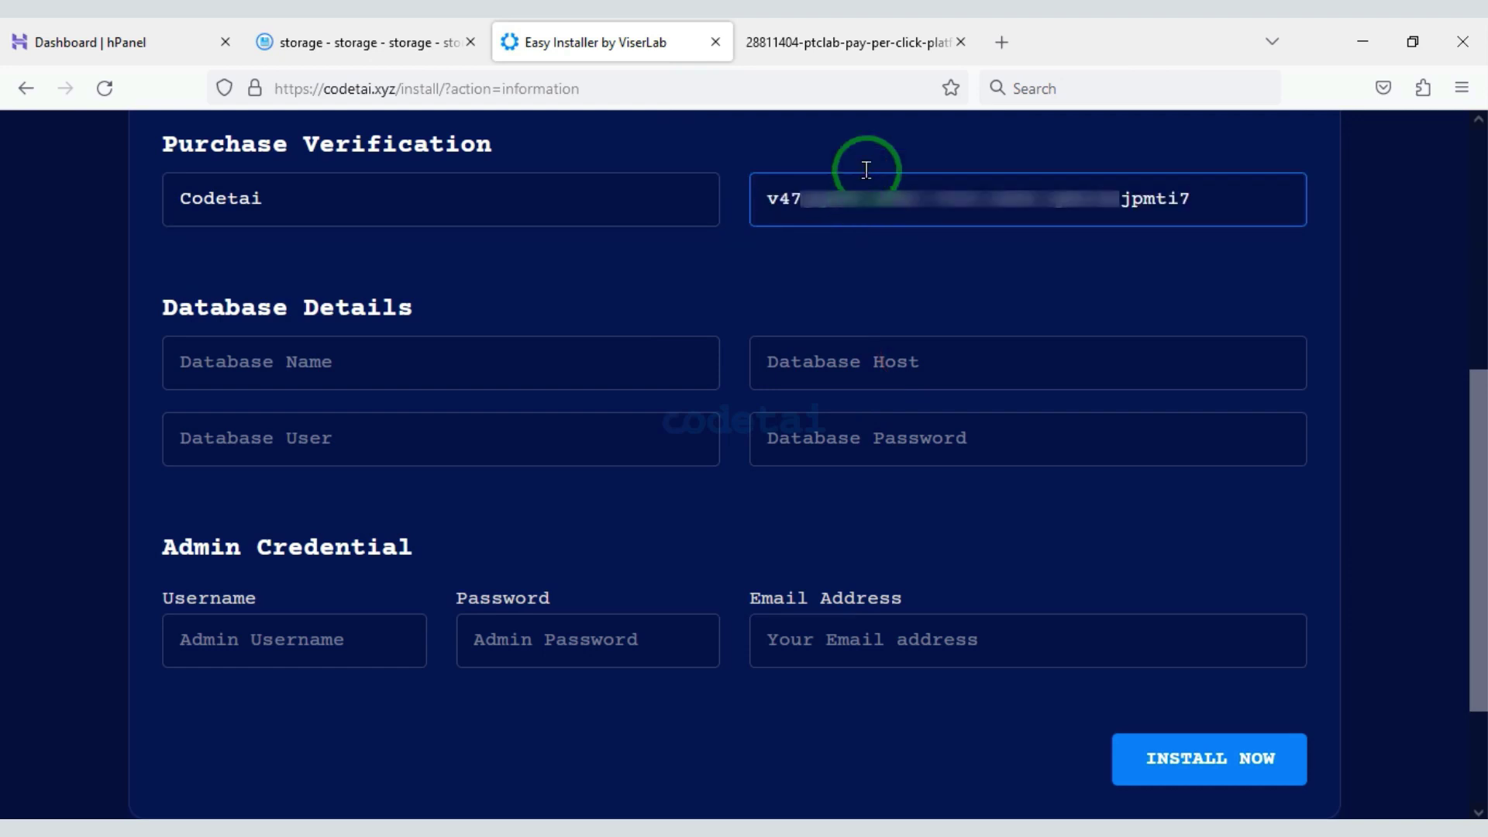
pyautogui.click(959, 42)
pyautogui.scroll(-2, 132, 116)
pyautogui.moveTo(138, 116)
pyautogui.mouseDown()
pyautogui.moveTo(465, 255)
pyautogui.moveTo(1327, 356)
pyautogui.mouseUp()
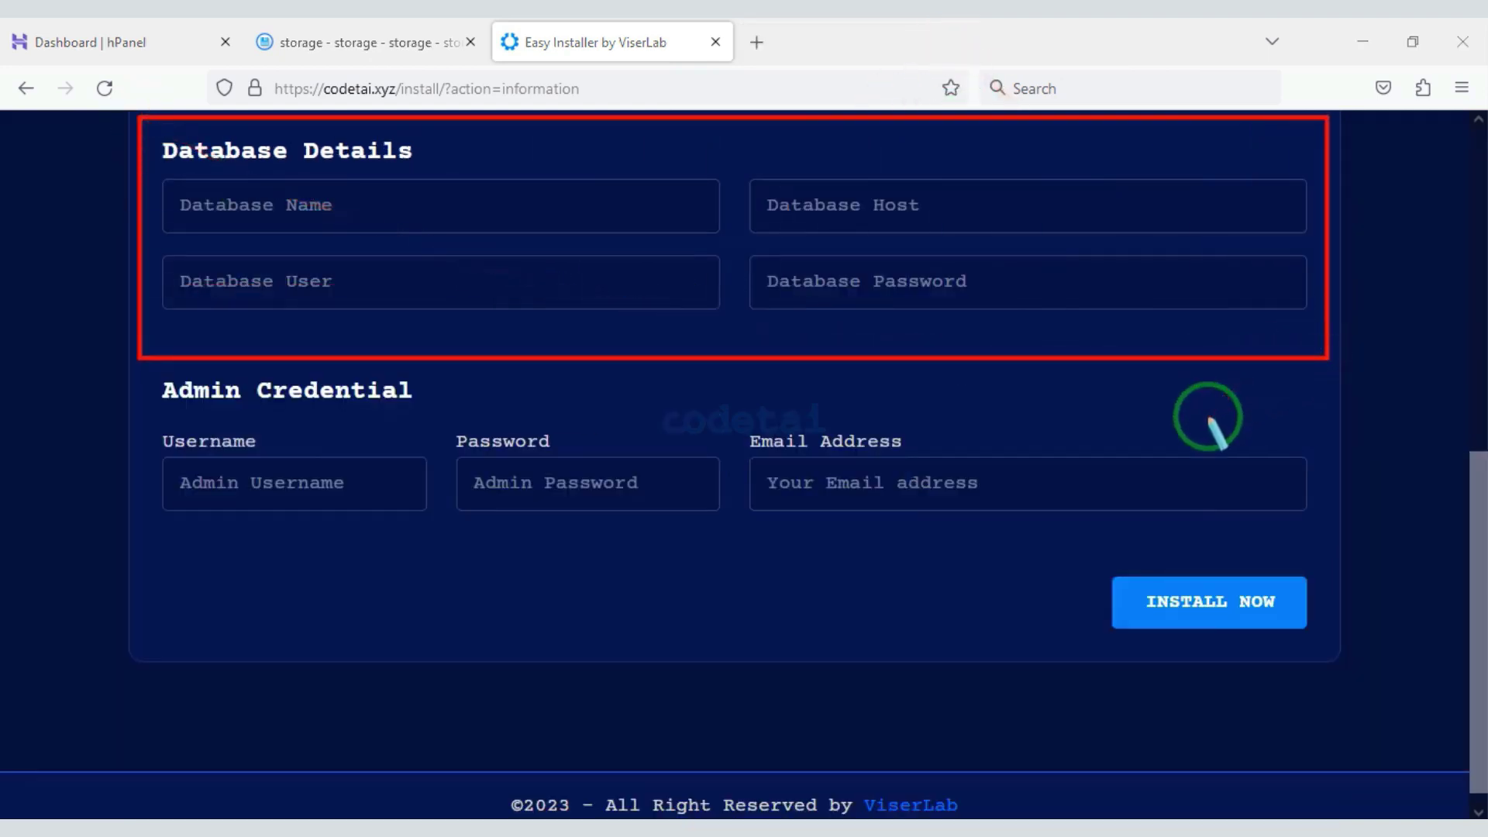
# Go to Databases > MySQL Databases in hPanel.
pyautogui.click(189, 42)
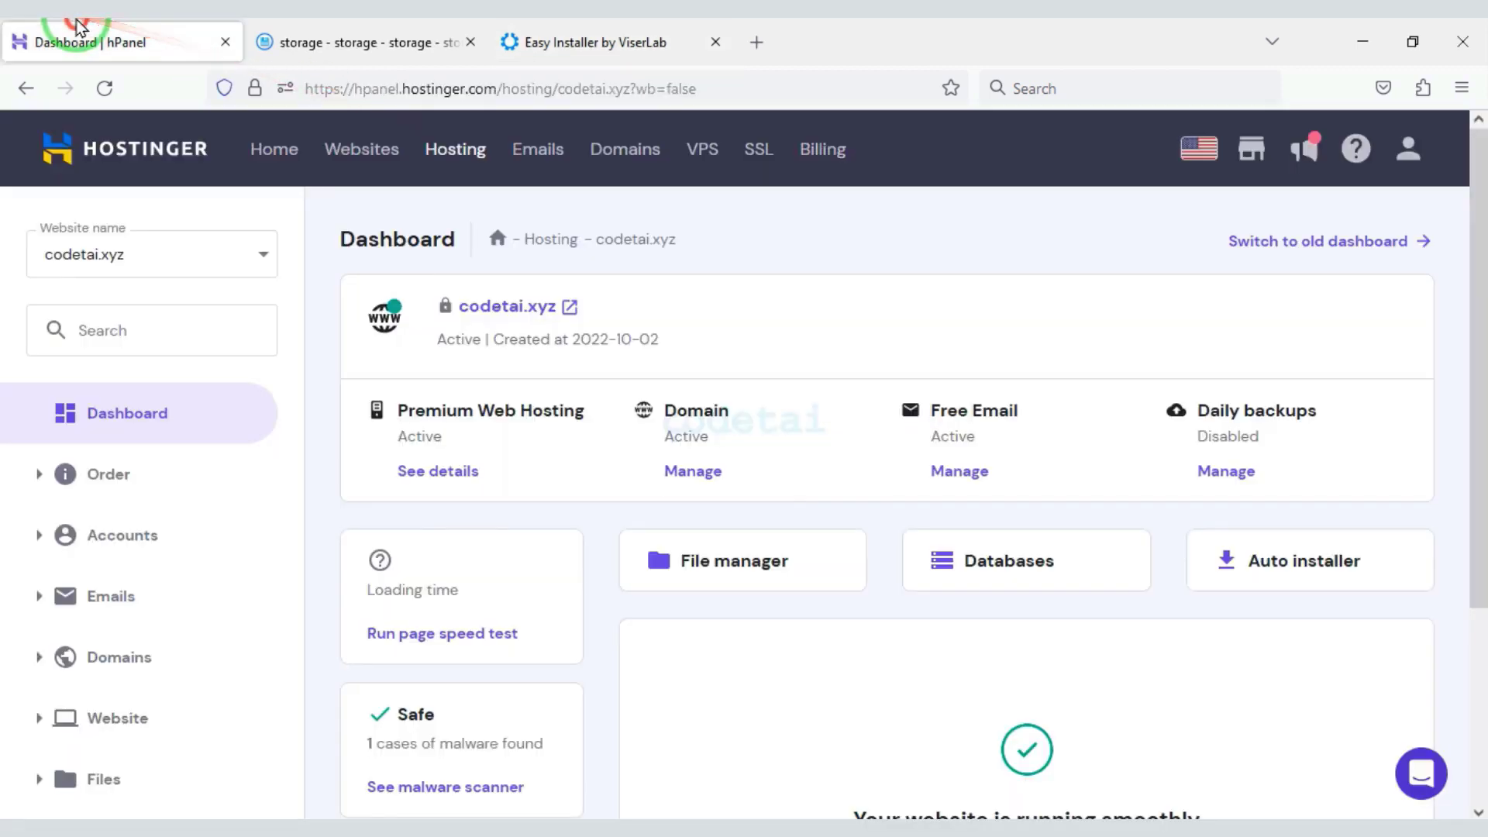
pyautogui.moveTo(1478, 365); pyautogui.dragTo(1471, 604)
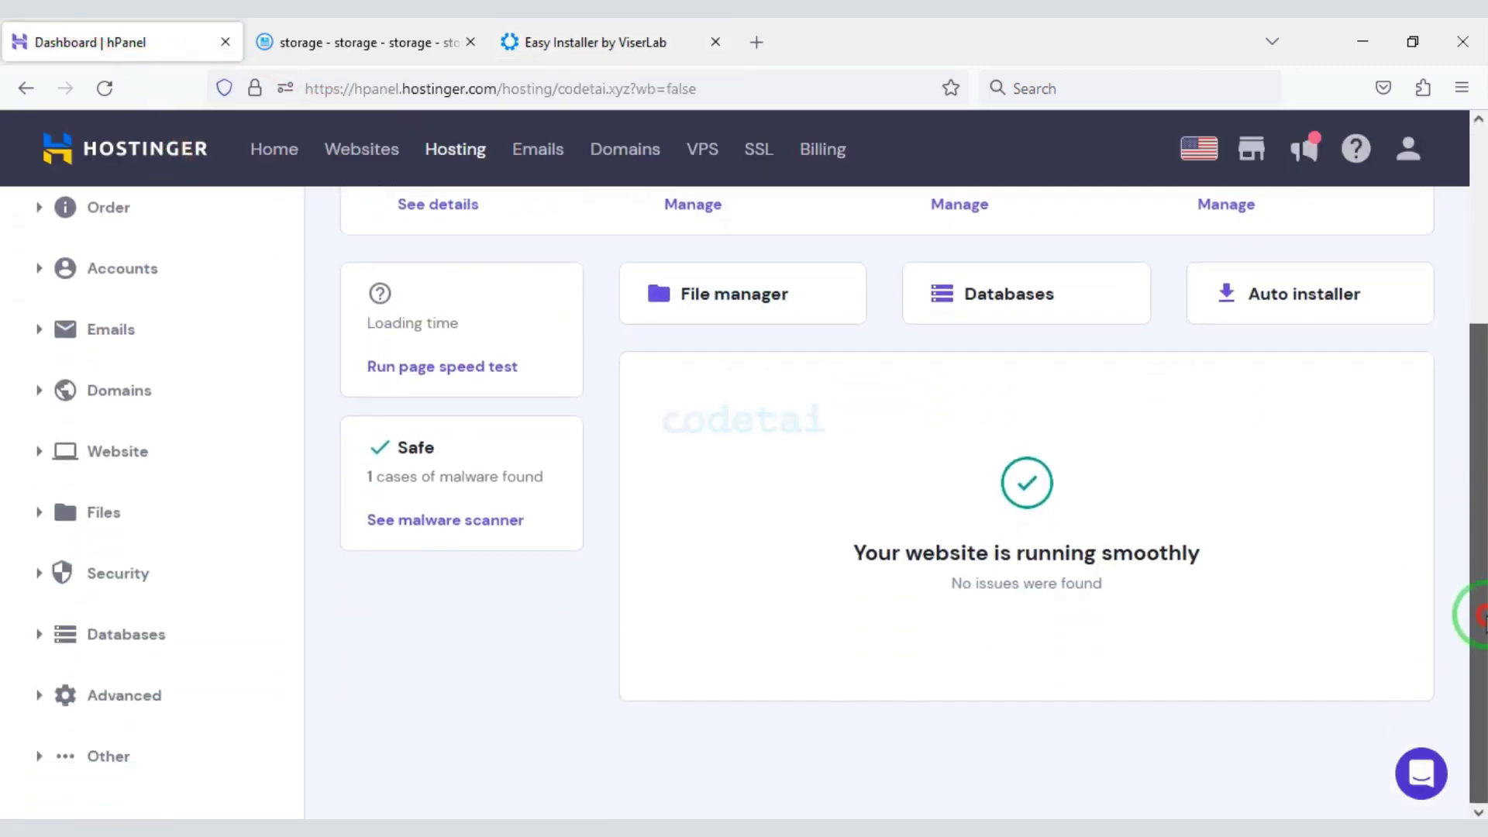
pyautogui.click(156, 637)
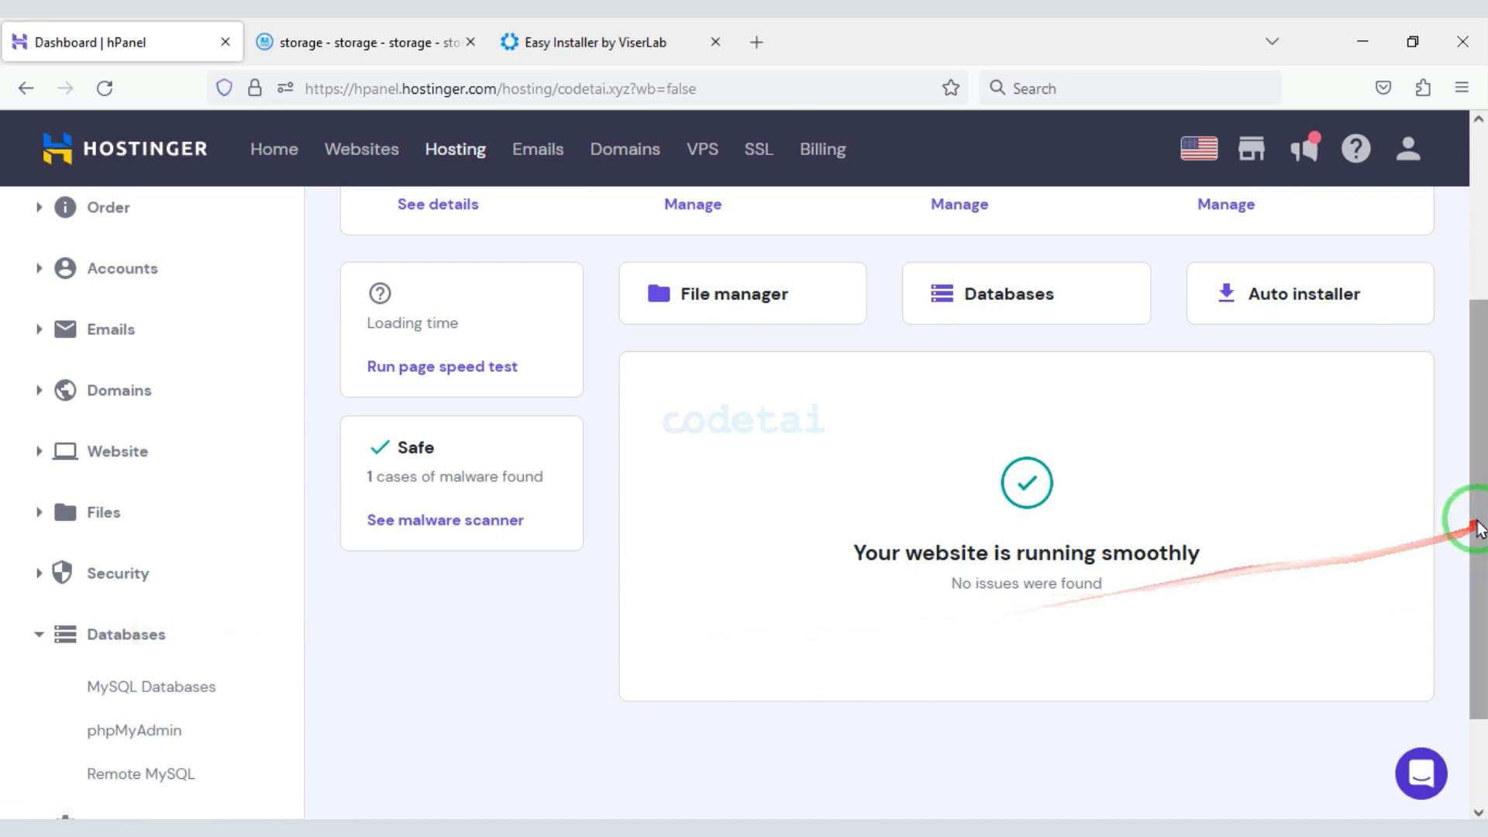
pyautogui.moveTo(1479, 527); pyautogui.dragTo(1478, 615)
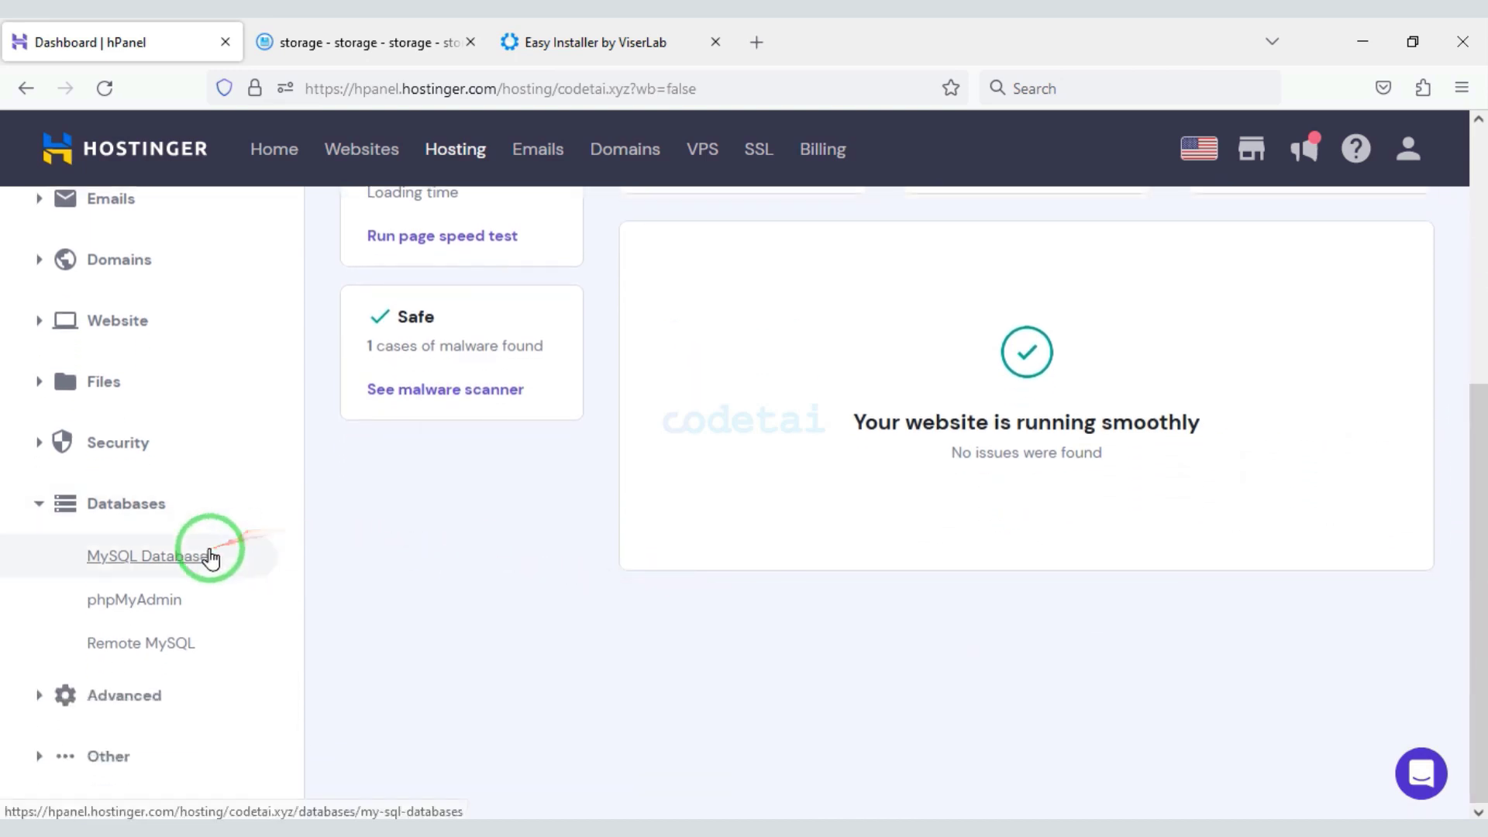
pyautogui.click(210, 551)
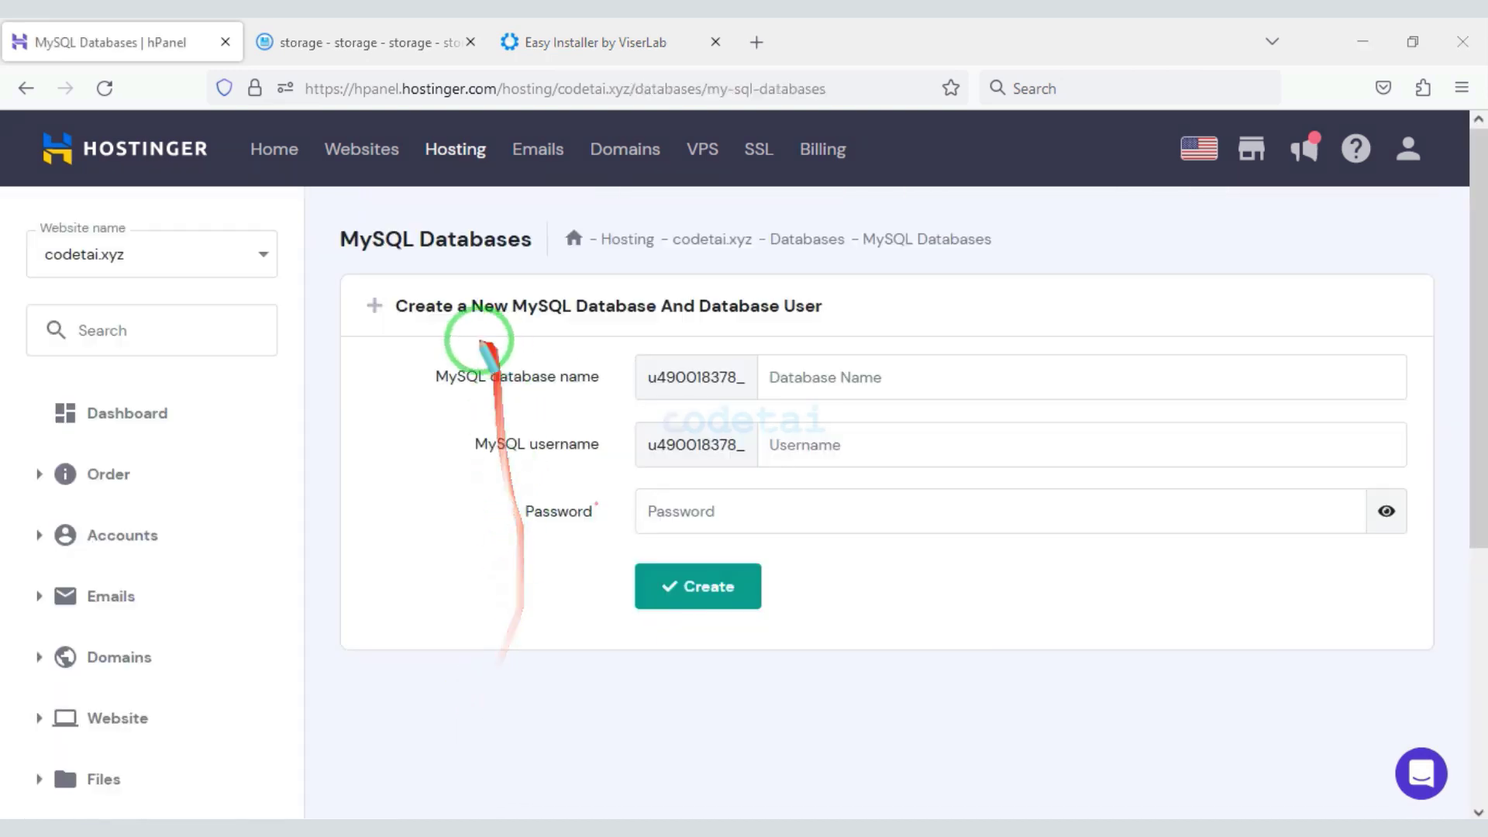
pyautogui.moveTo(388, 345)
pyautogui.mouseDown()
pyautogui.moveTo(707, 468)
pyautogui.moveTo(1387, 570)
pyautogui.moveTo(1421, 569)
pyautogui.moveTo(1424, 553)
pyautogui.mouseUp()
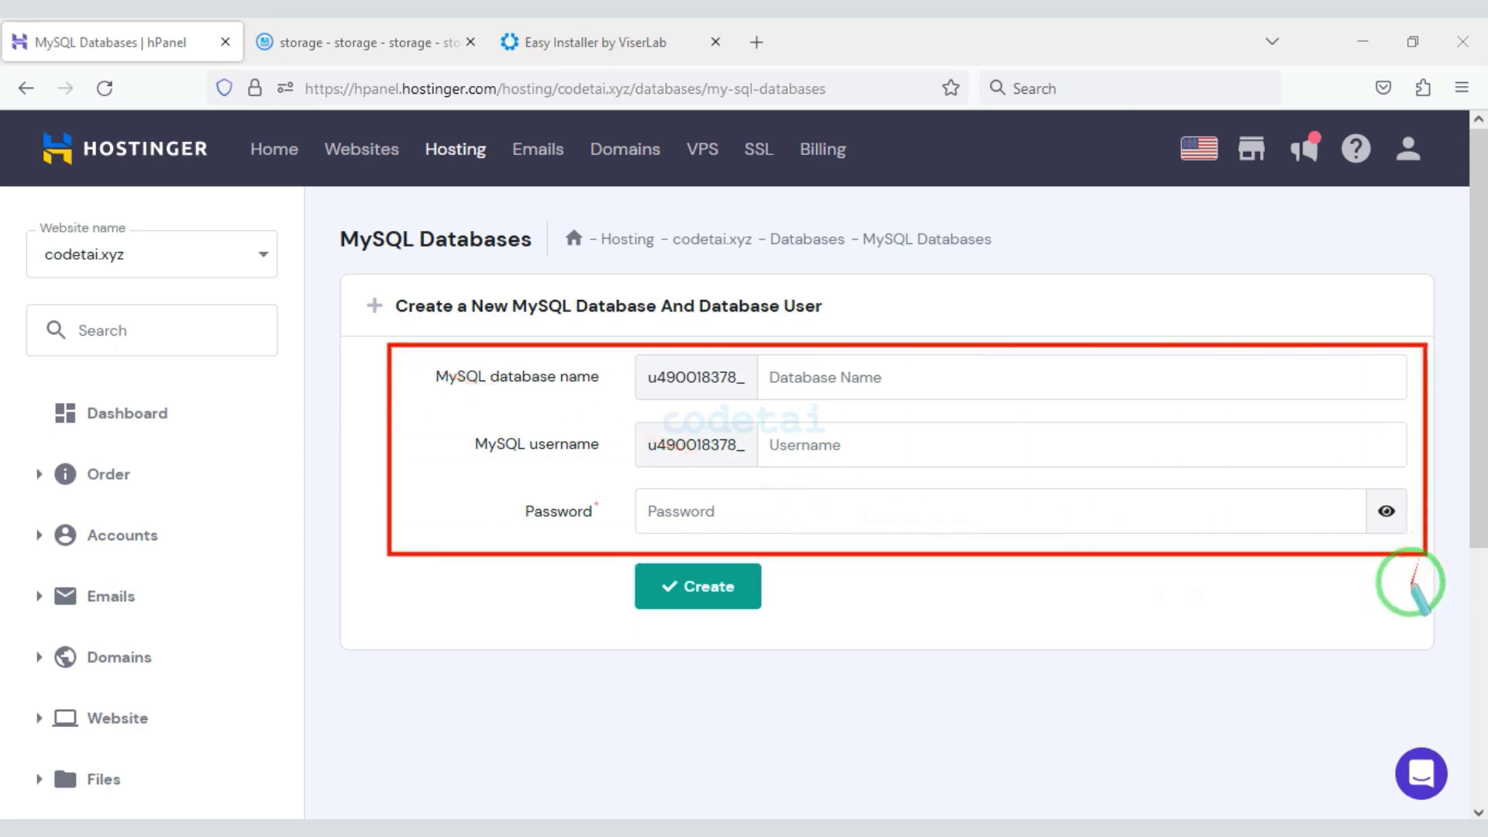
# Create database codetai with user usercodetai and a generated, copied password.
pyautogui.click(881, 382)
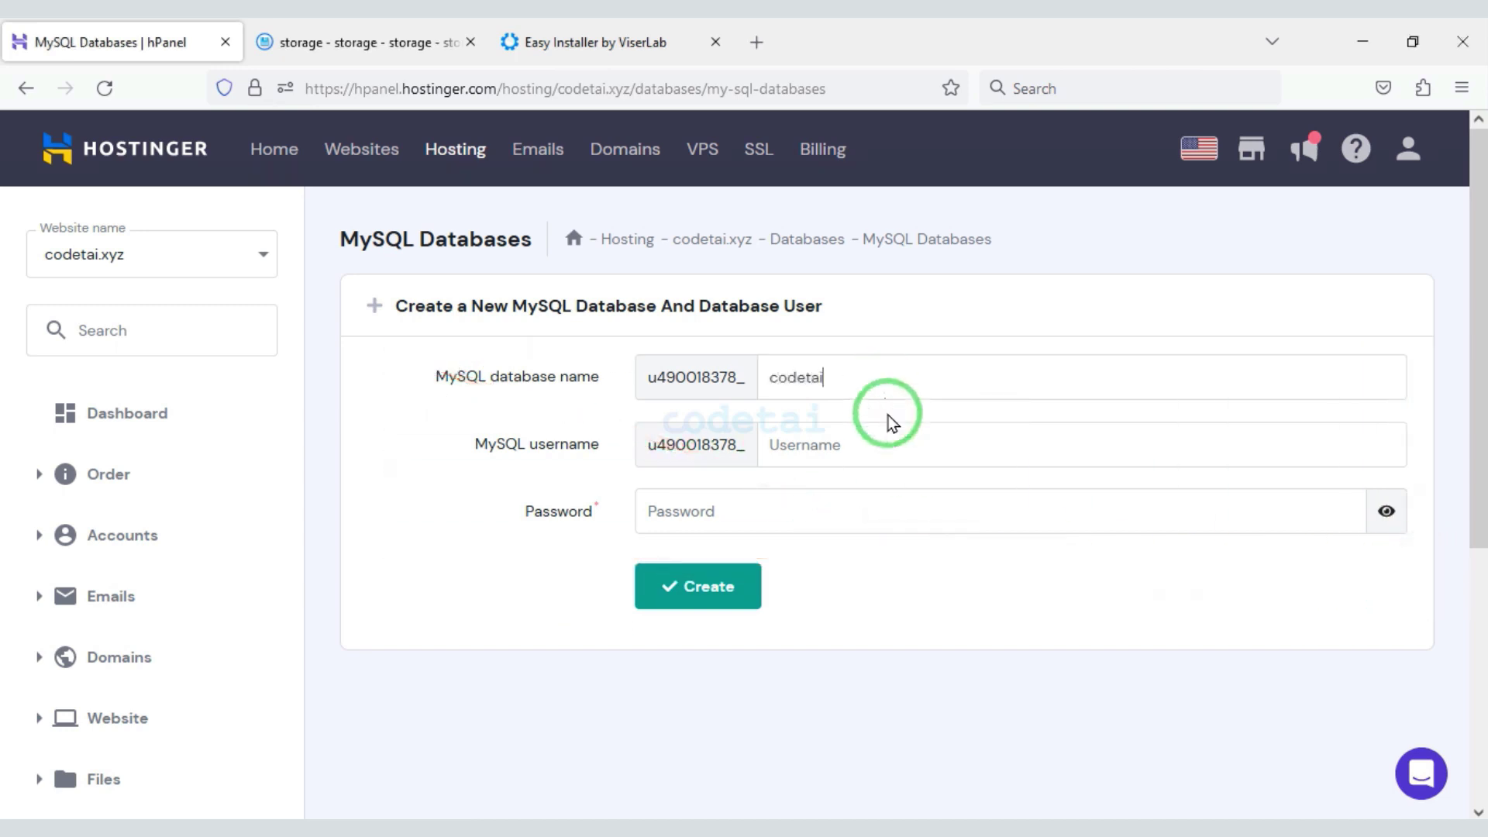
pyautogui.click(889, 437)
pyautogui.write('usercodetai')
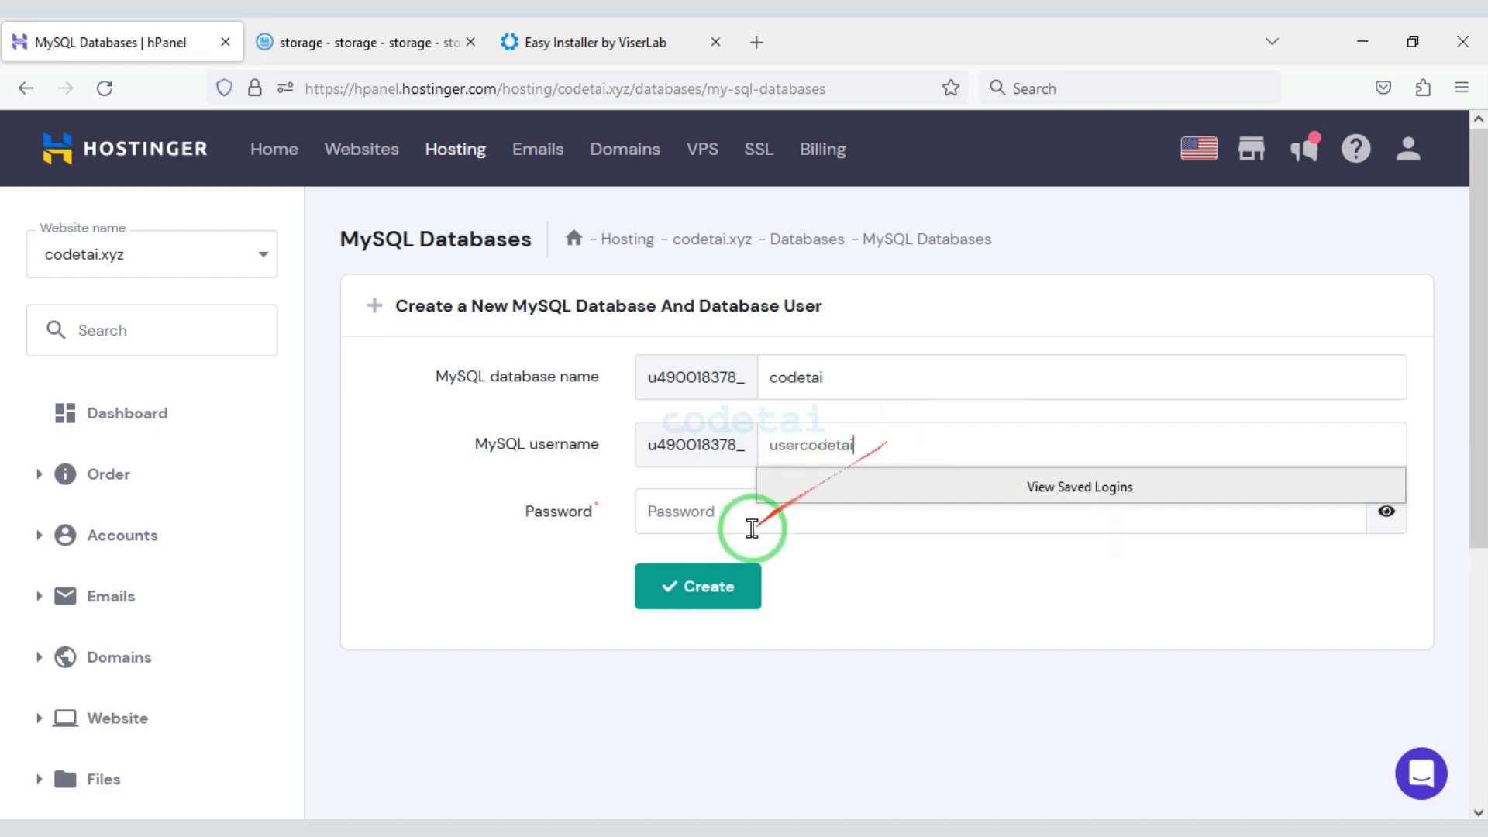
pyautogui.click(752, 529)
pyautogui.click(1335, 511)
pyautogui.moveTo(775, 513); pyautogui.dragTo(588, 512)
pyautogui.hotkey('ctrl', 'c')
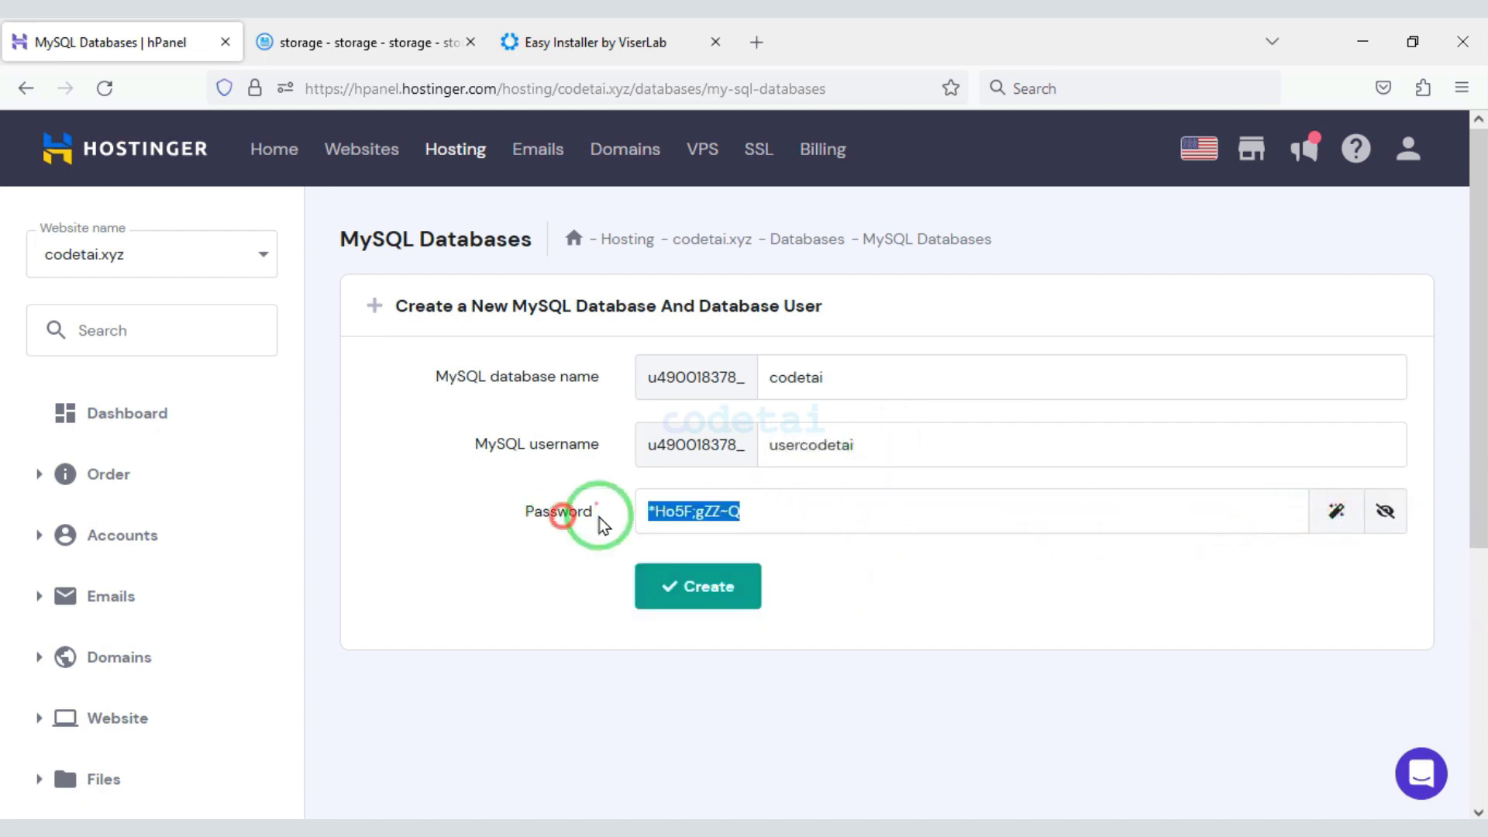
pyautogui.rightClick(676, 508)
pyautogui.click(731, 204)
pyautogui.click(729, 595)
# Paste the generated password into the installer's Database Password field.
pyautogui.click(600, 42)
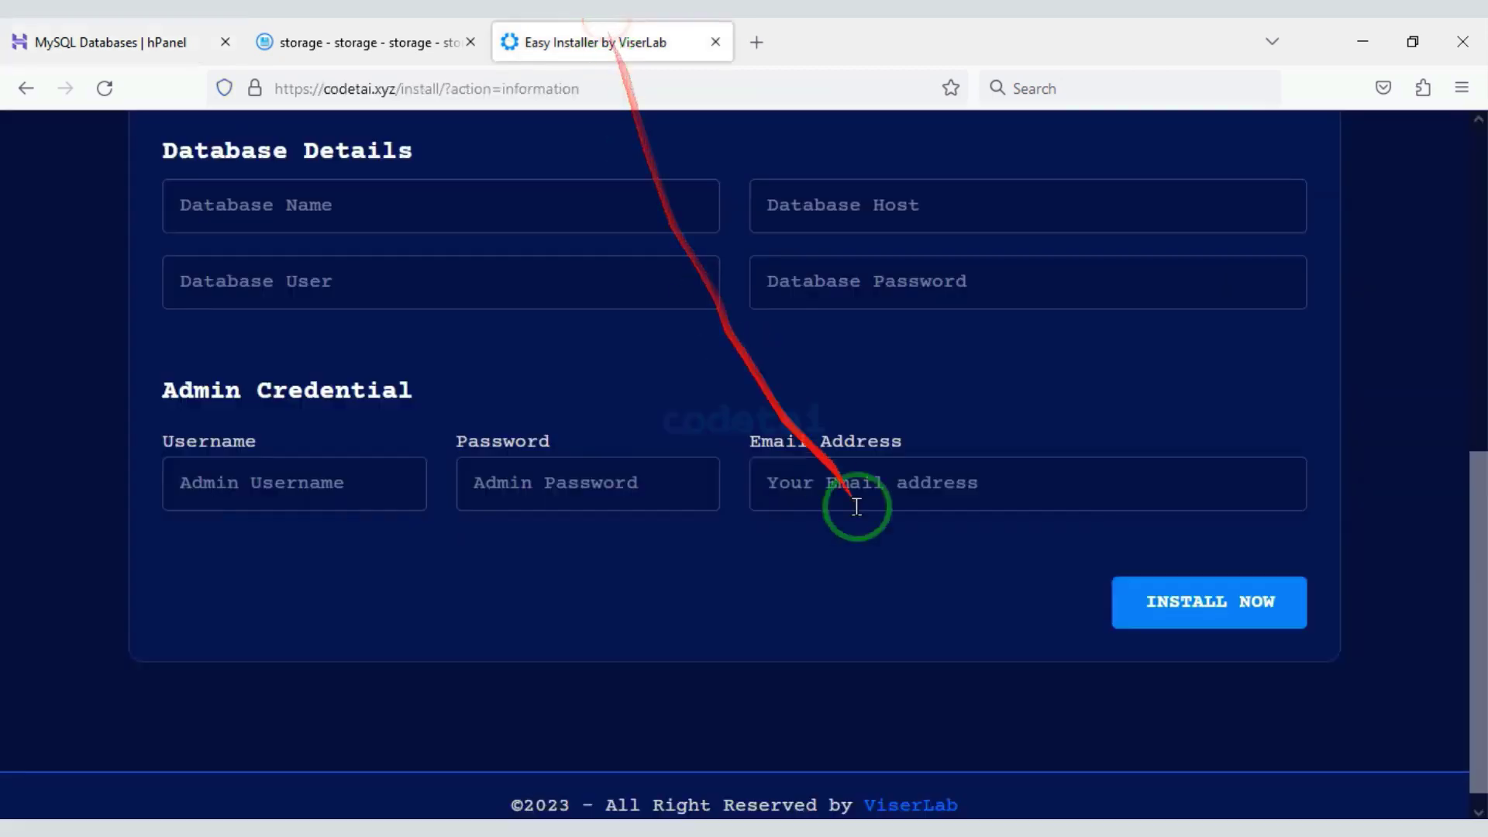
pyautogui.click(838, 287)
pyautogui.hotkey('ctrl', 'v')
pyautogui.click(108, 41)
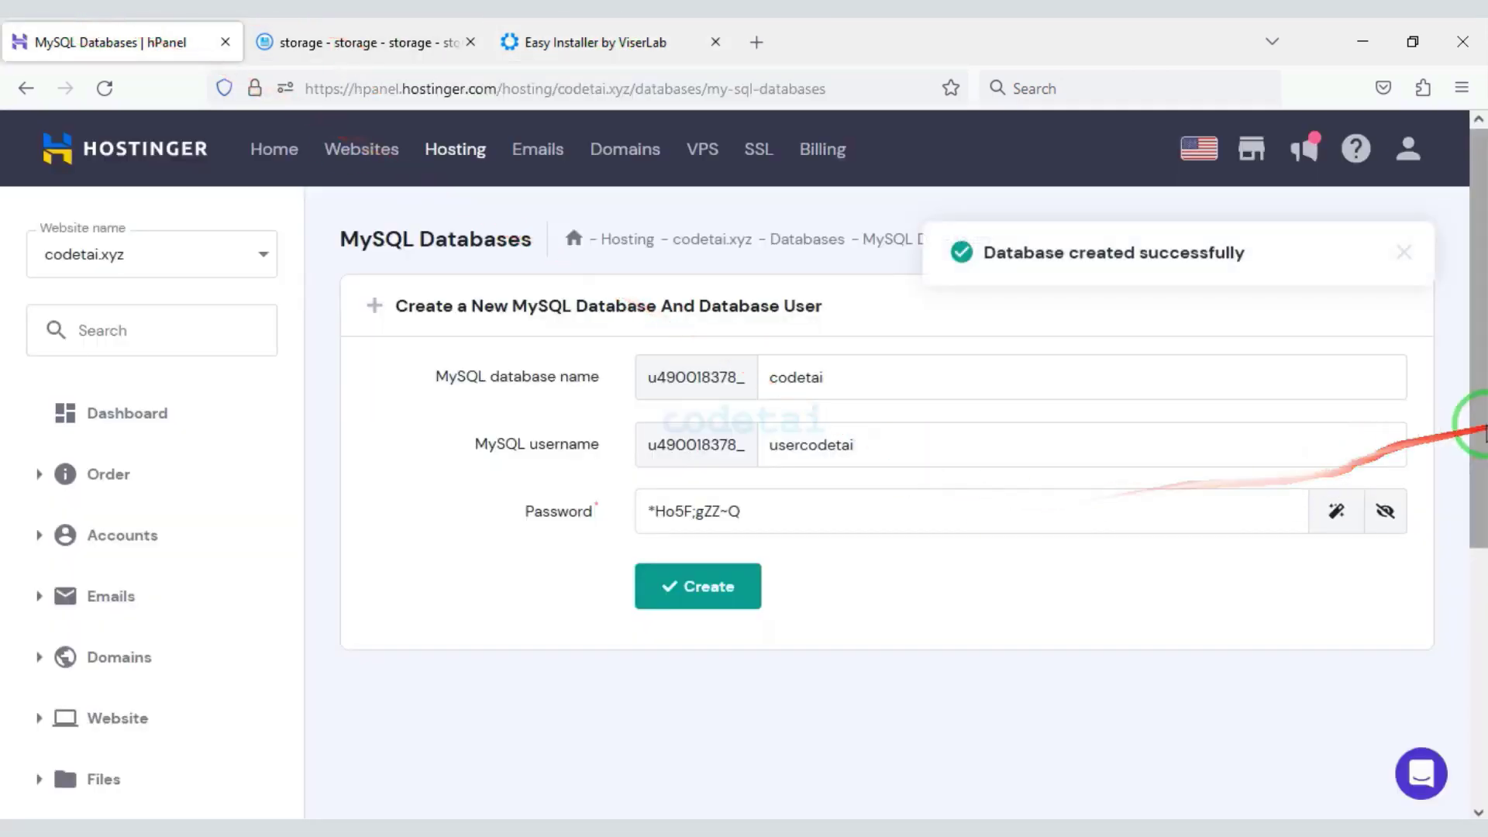
# Copy the database name codetai from hPanel into the installer's Database Name field.
pyautogui.moveTo(1477, 416); pyautogui.dragTo(1480, 612)
pyautogui.moveTo(559, 562); pyautogui.dragTo(425, 565)
pyautogui.rightClick(453, 568)
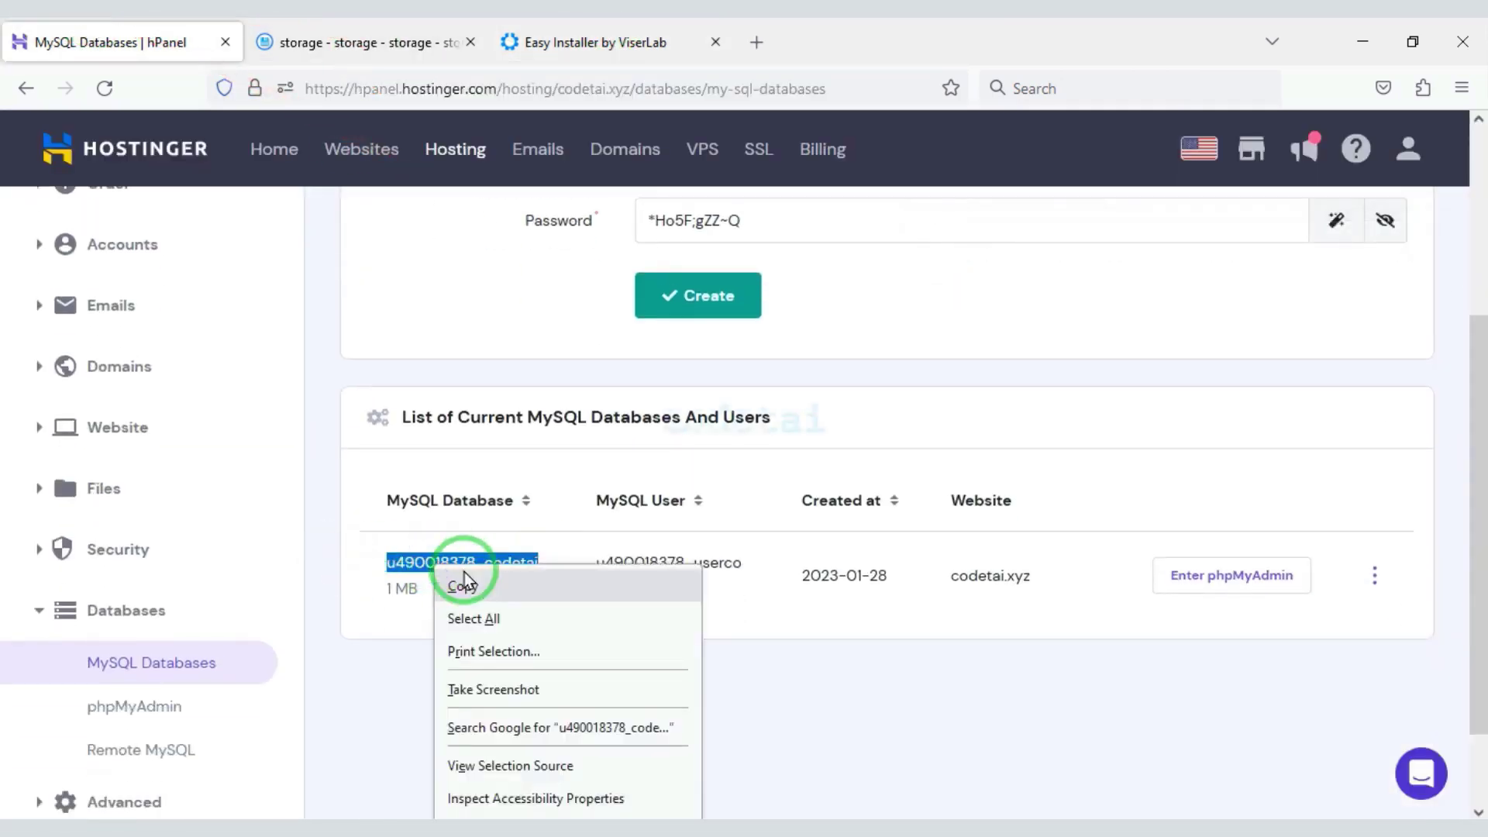
pyautogui.click(465, 583)
pyautogui.click(632, 42)
pyautogui.click(412, 211)
pyautogui.hotkey('ctrl', 'v')
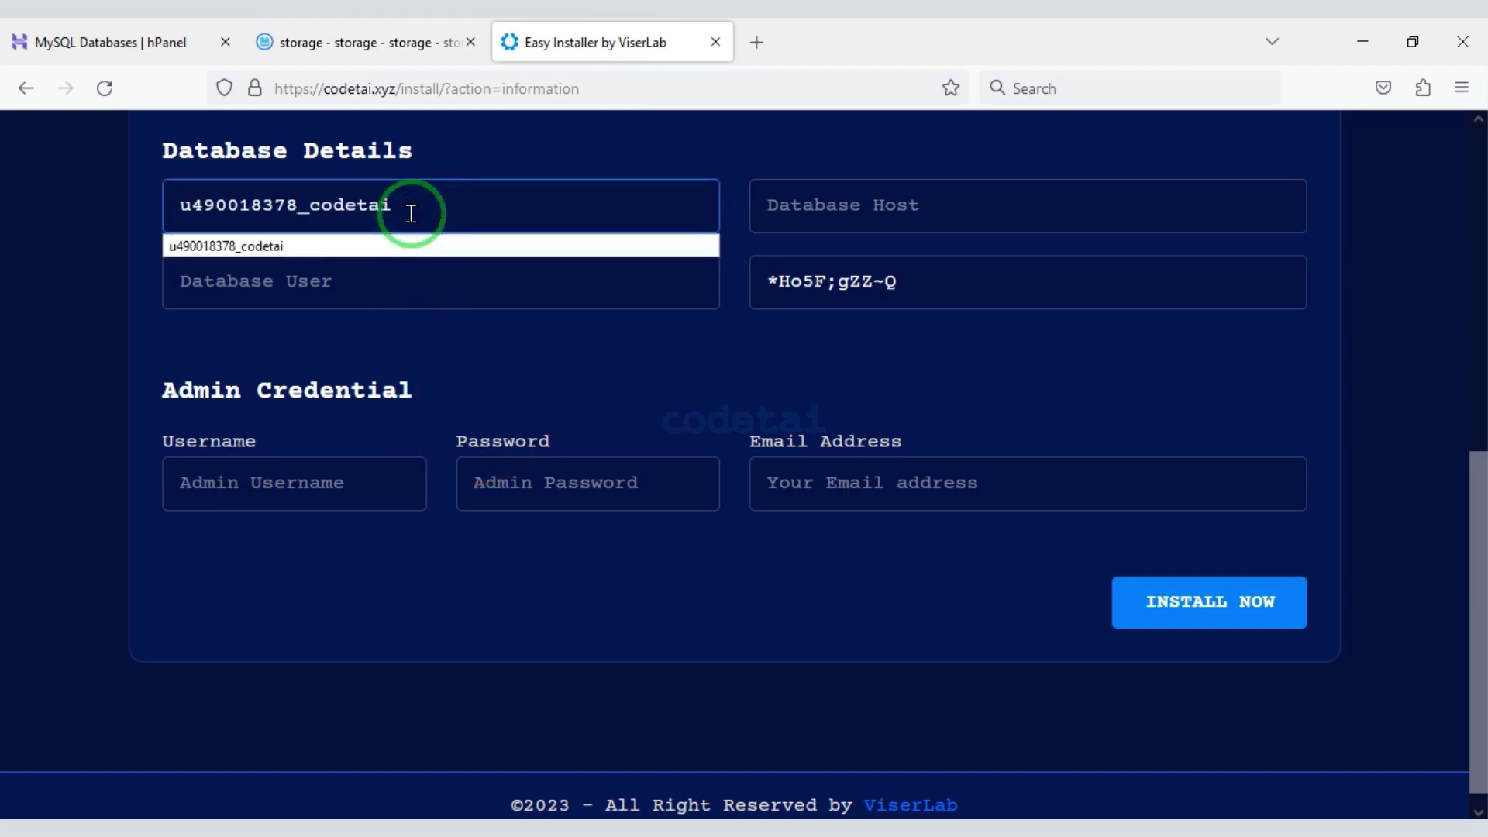
# Copy the MySQL user usercodetai into the installer's Database User field.
pyautogui.click(195, 29)
pyautogui.moveTo(651, 585); pyautogui.dragTo(571, 571)
pyautogui.rightClick(662, 567)
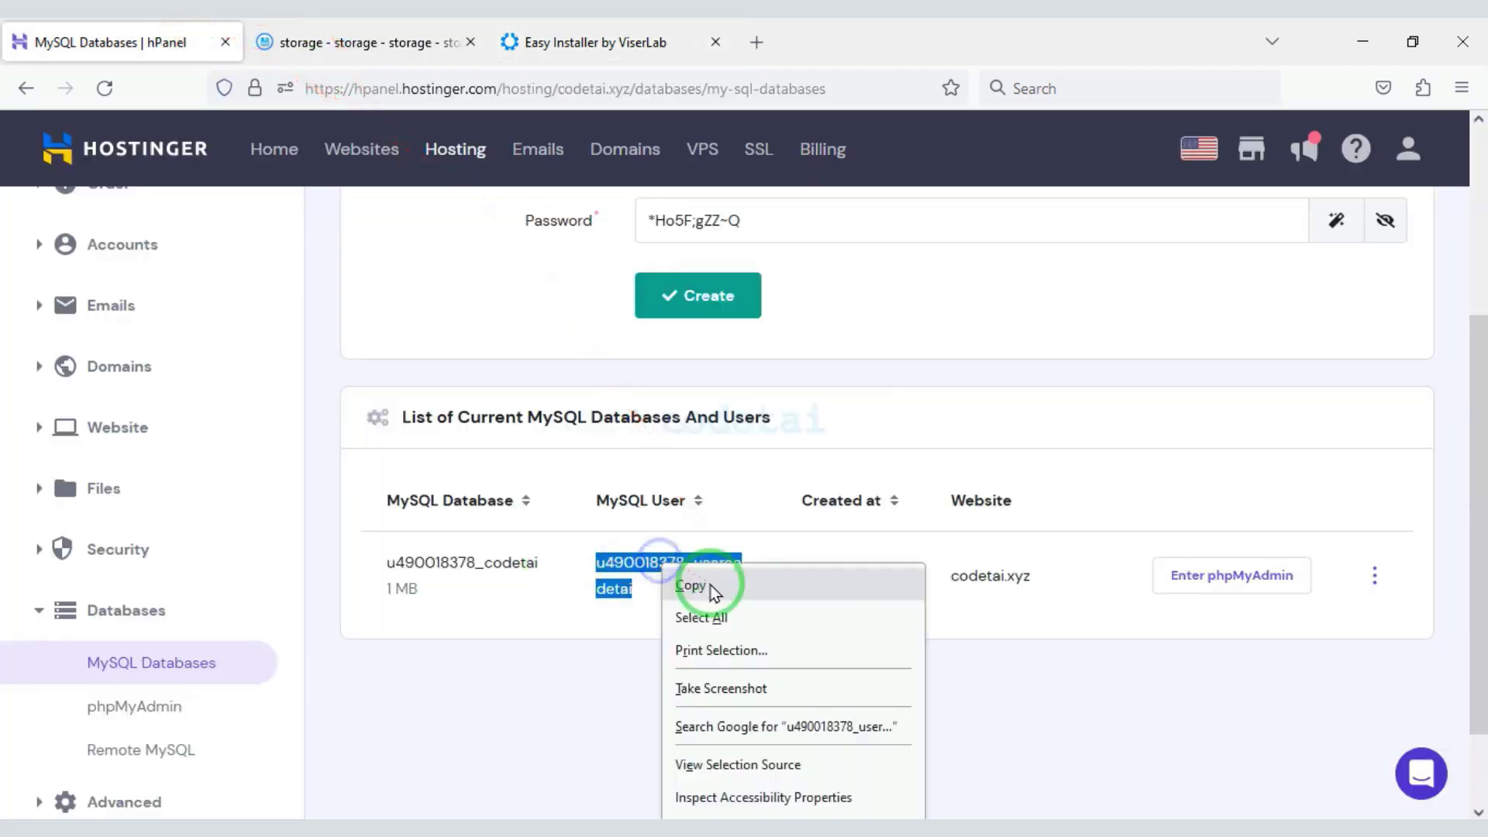
pyautogui.click(697, 588)
pyautogui.click(659, 28)
pyautogui.click(514, 271)
pyautogui.hotkey('ctrl', 'v')
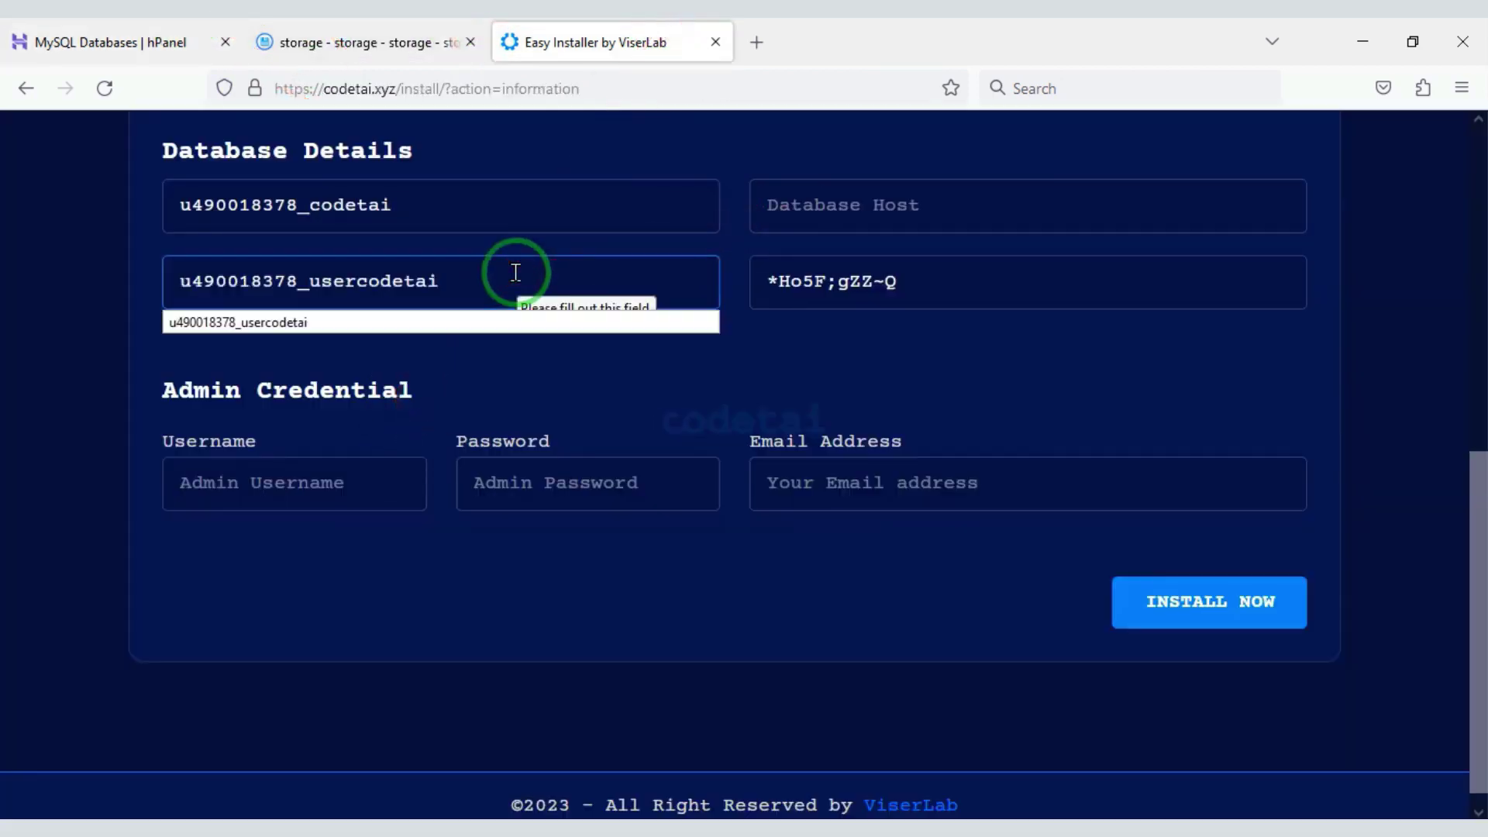
# Set the database host to localhost and fill in the admin username, password and e-mail.
pyautogui.click(904, 211)
pyautogui.write('local')
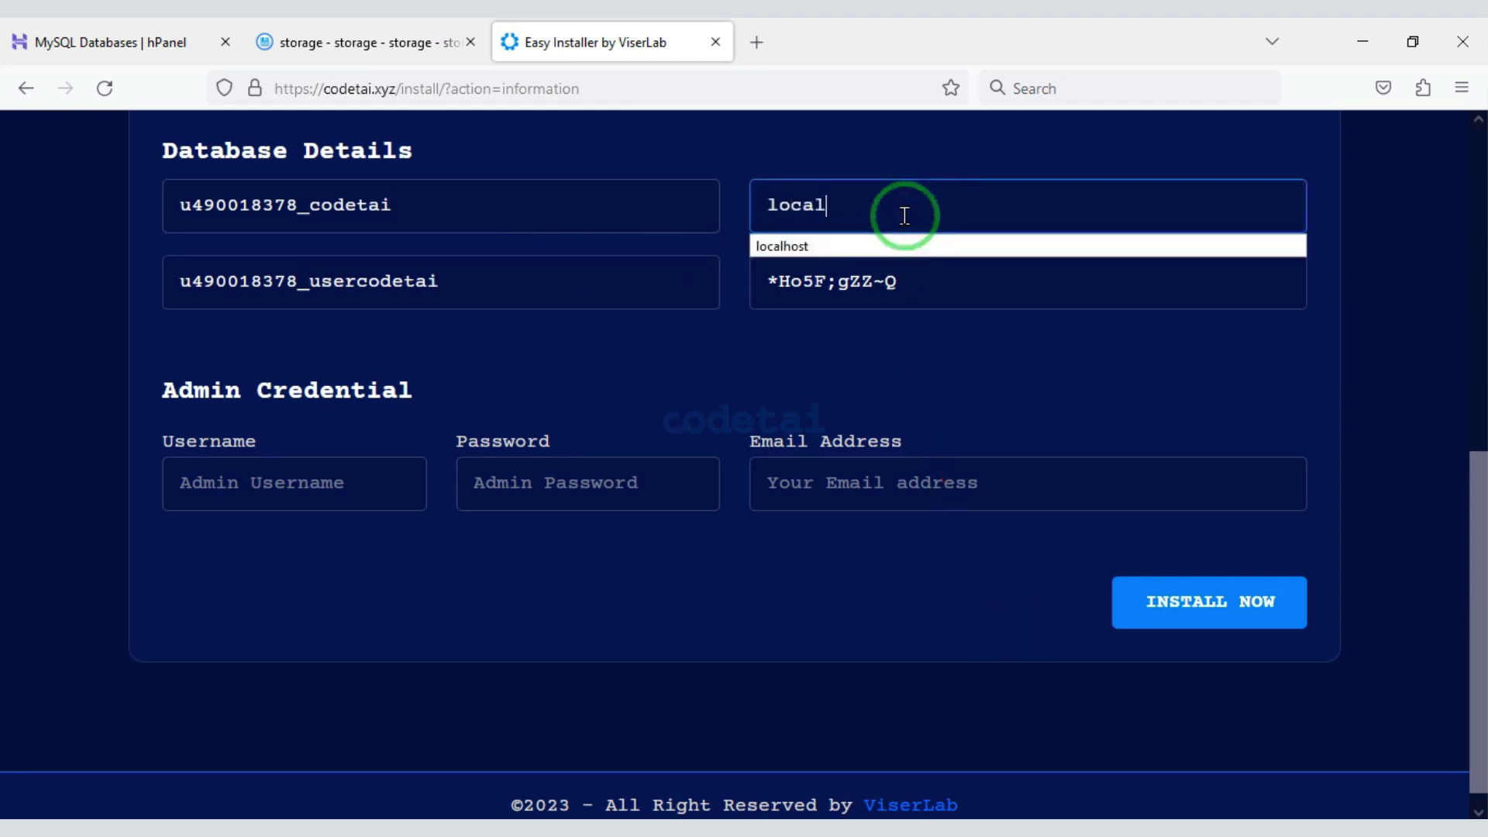
pyautogui.write('host')
pyautogui.click(338, 490)
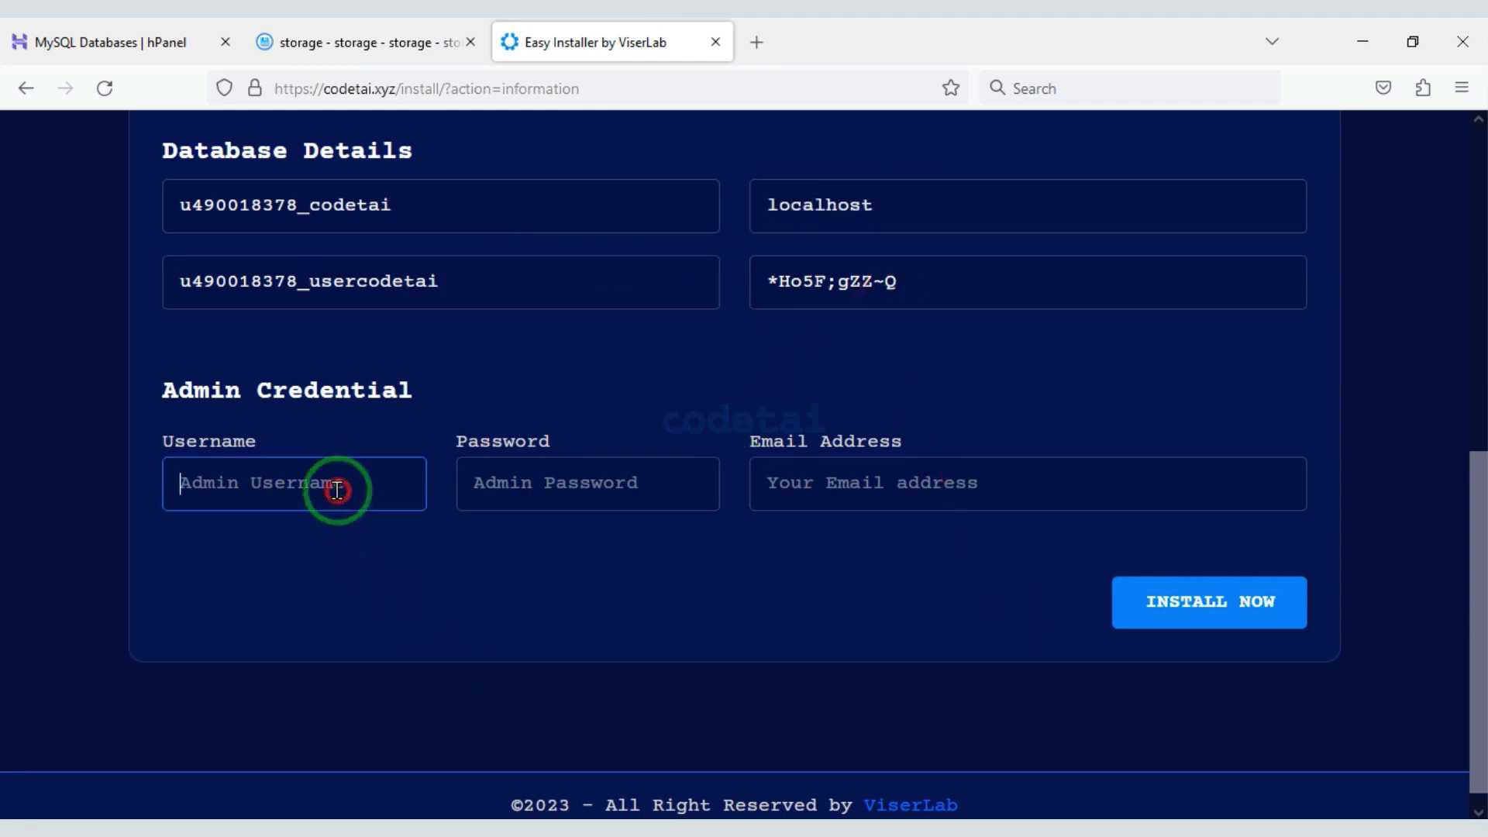
pyautogui.write('admin')
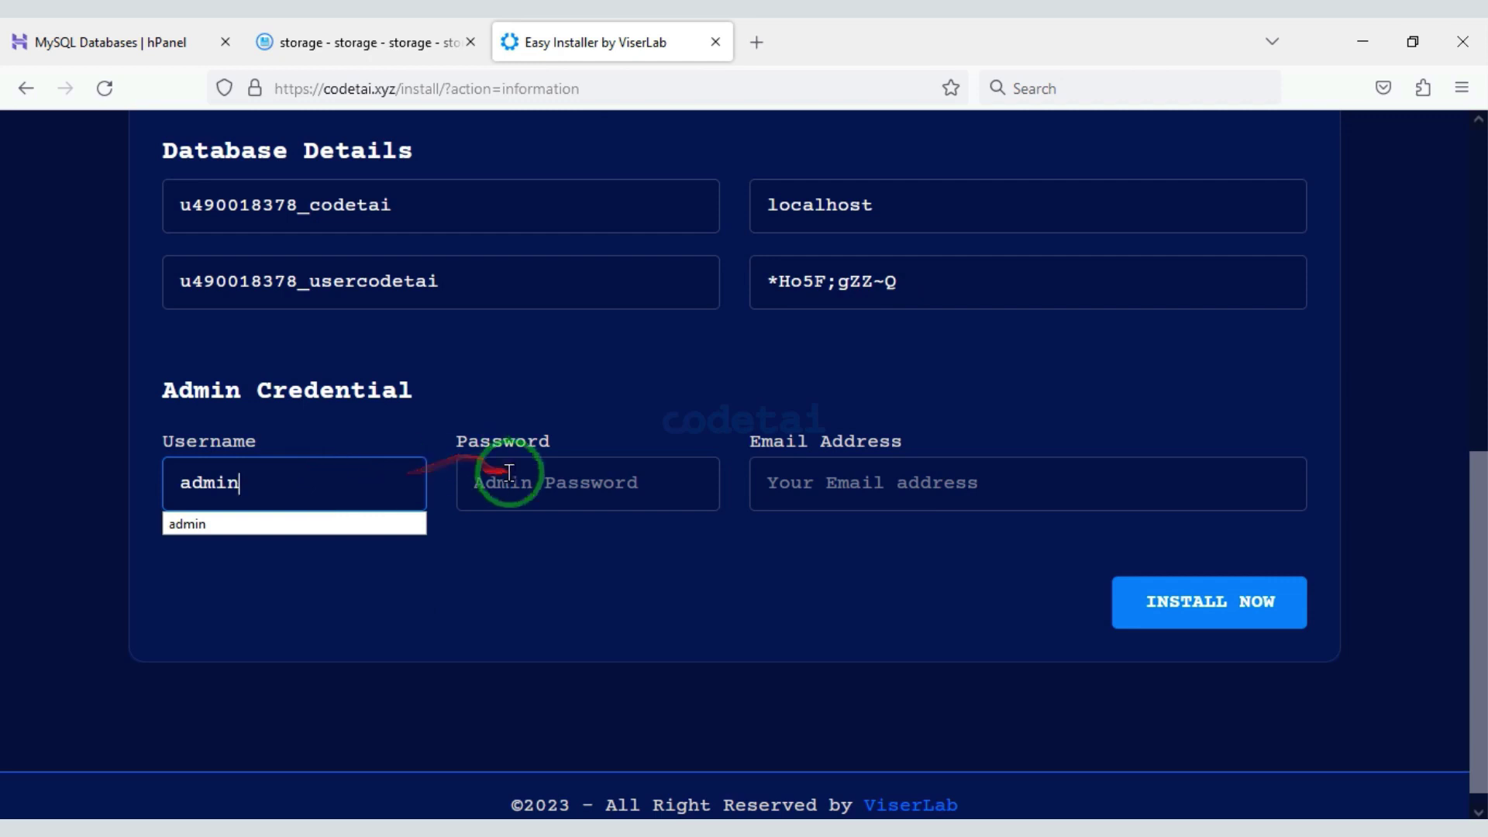
pyautogui.click(508, 472)
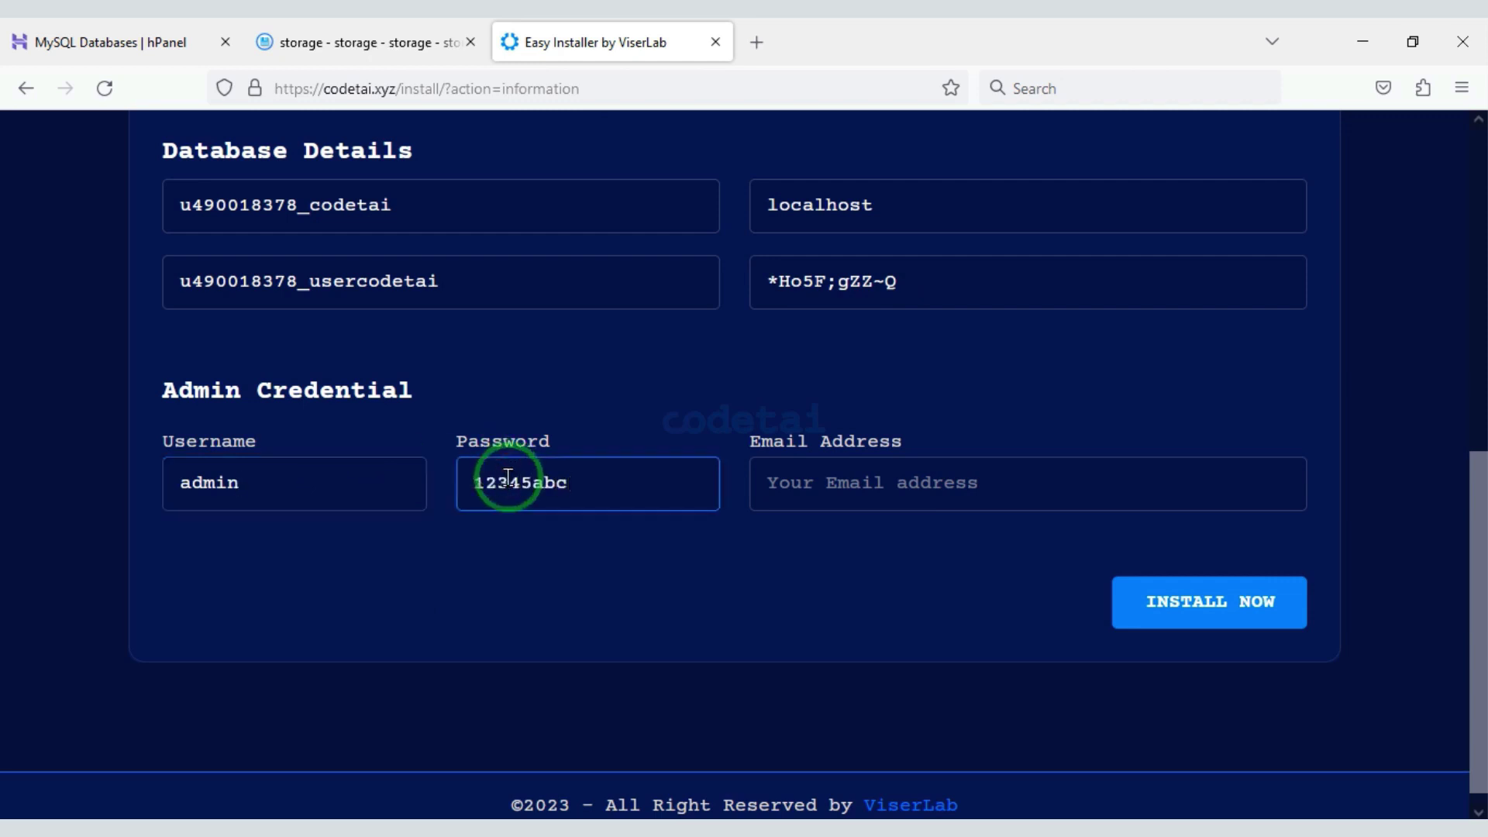
pyautogui.click(850, 480)
pyautogui.click(840, 526)
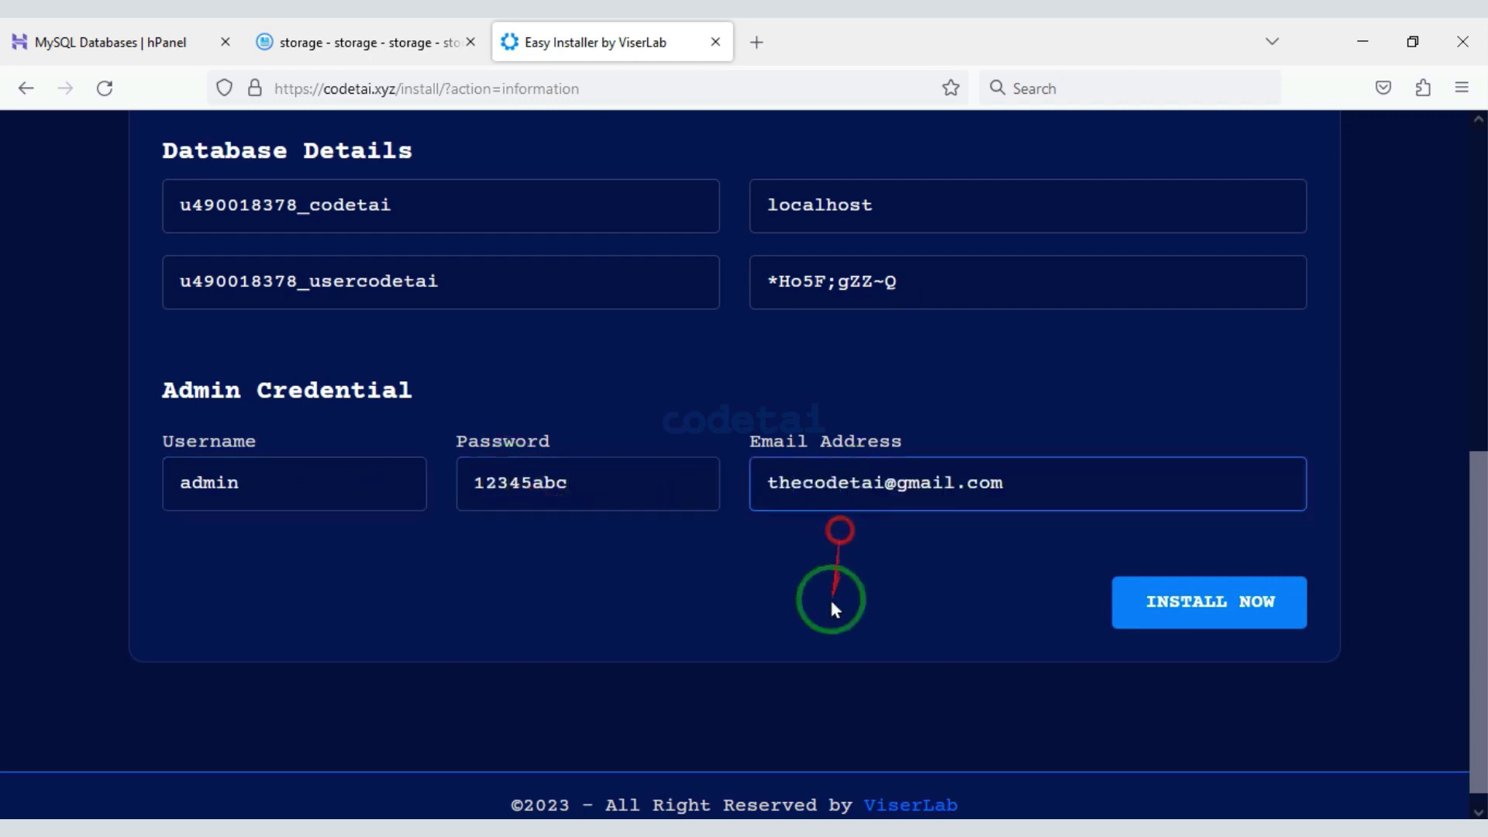
# Run the installation and open the newly installed website.
pyautogui.click(1181, 612)
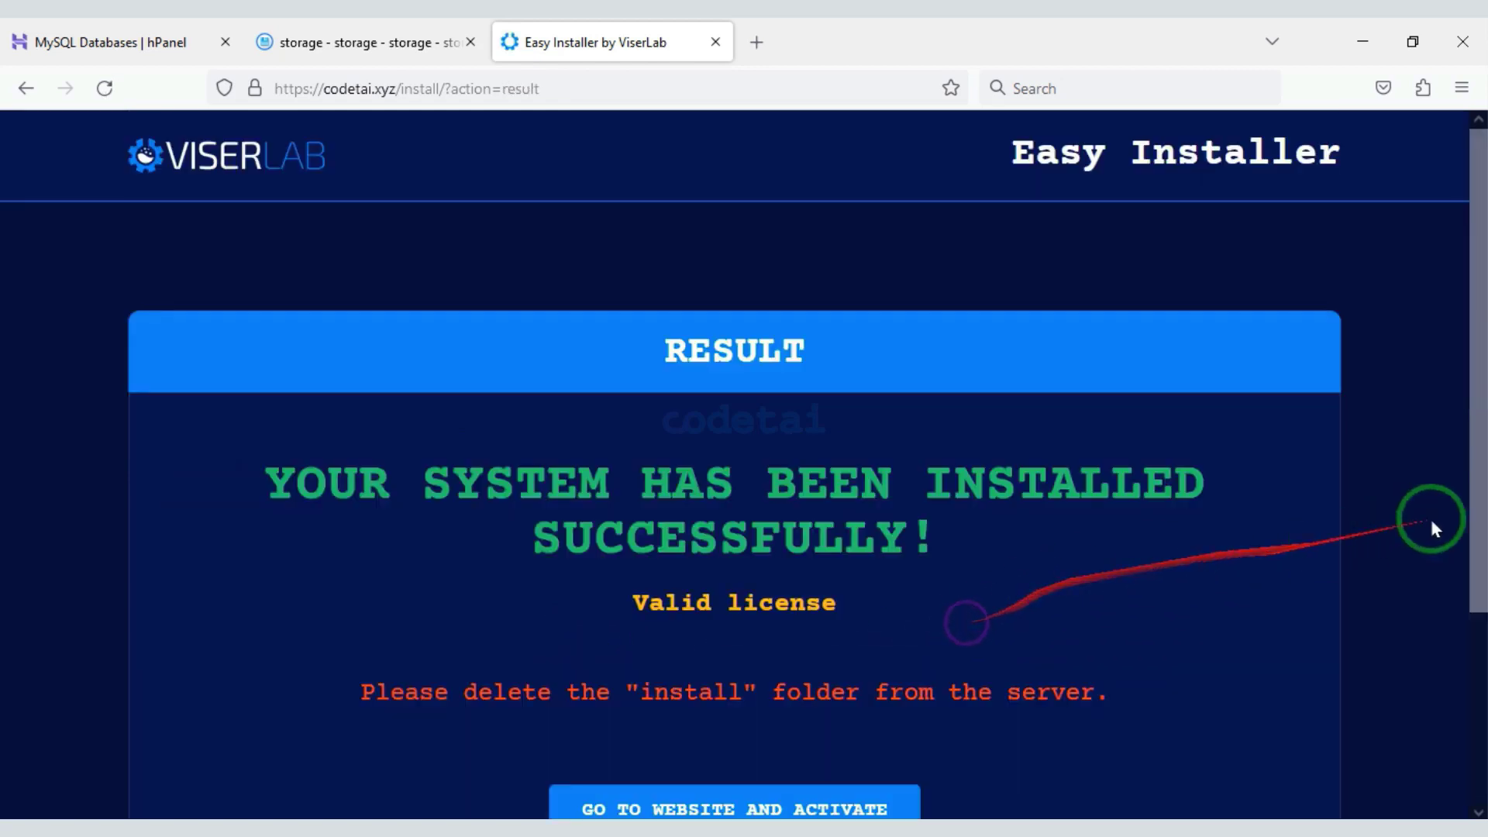
pyautogui.scroll(-2, 1432, 521)
pyautogui.click(817, 682)
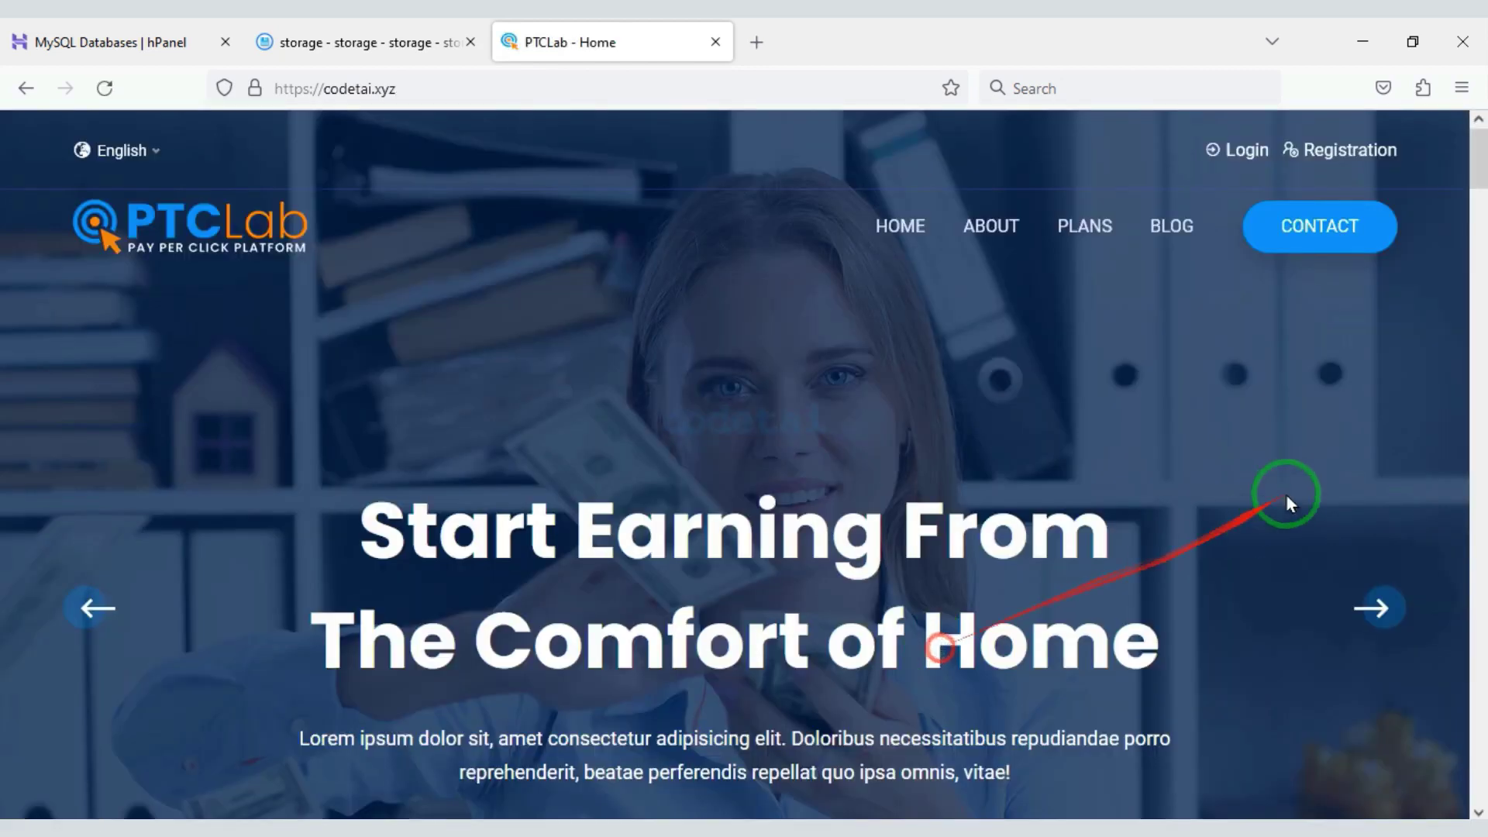
pyautogui.scroll(-6, 1476, 349)
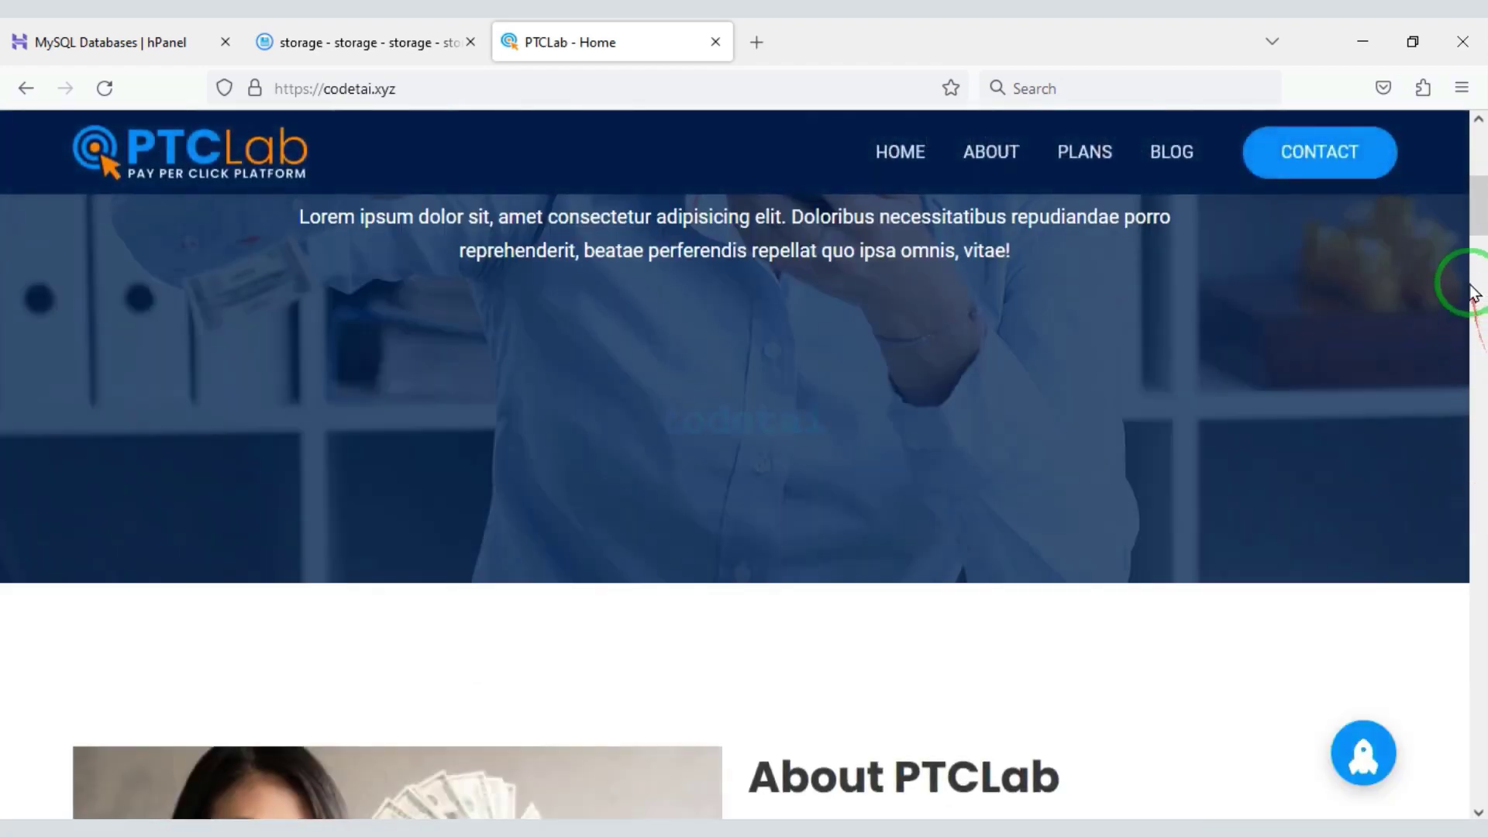
pyautogui.moveTo(1478, 225); pyautogui.dragTo(1481, 159)
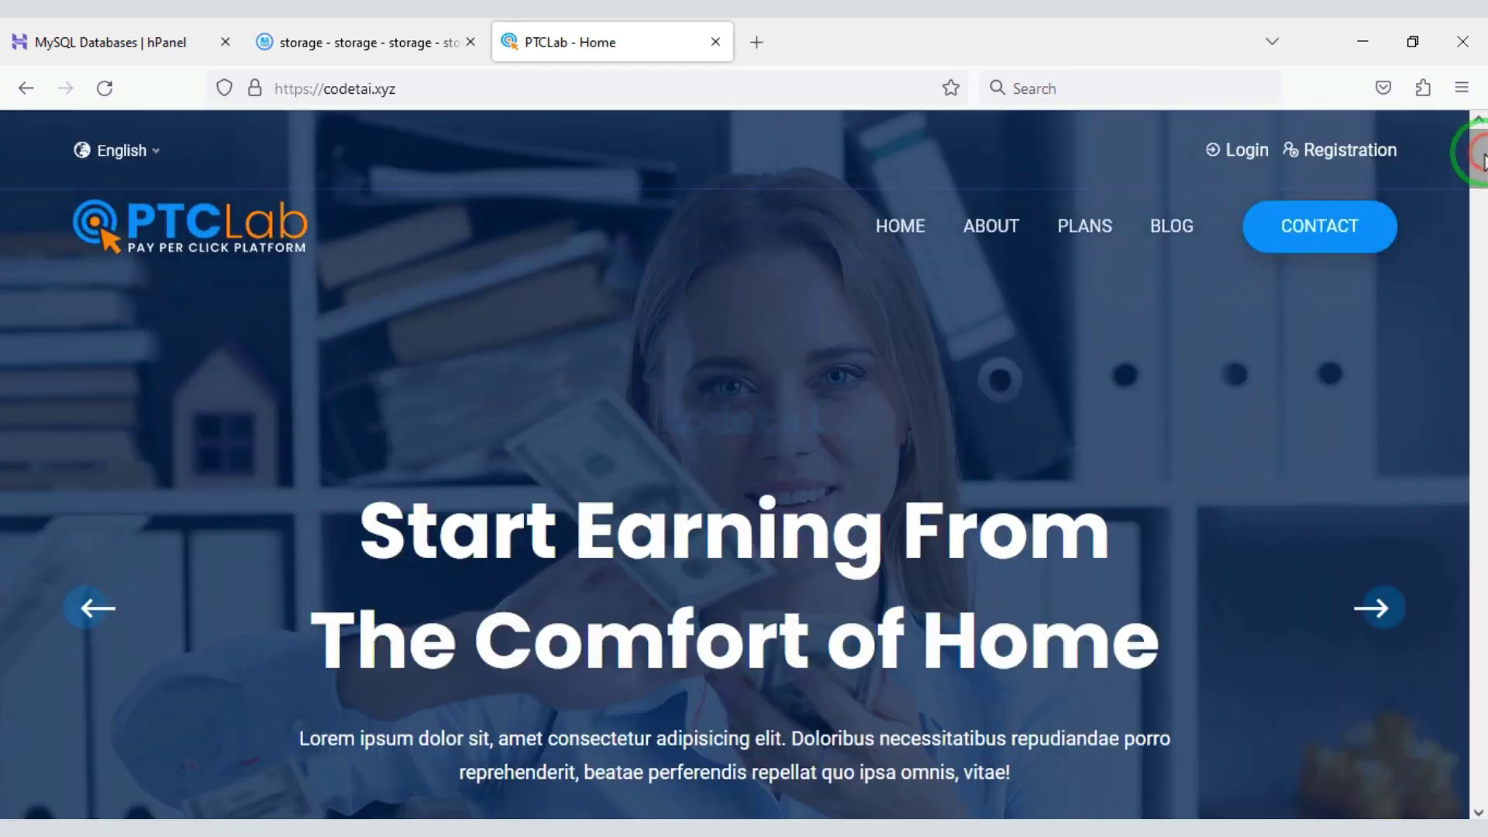
# Permanently delete the install folder from public_html.
pyautogui.click(415, 39)
pyautogui.click(408, 208)
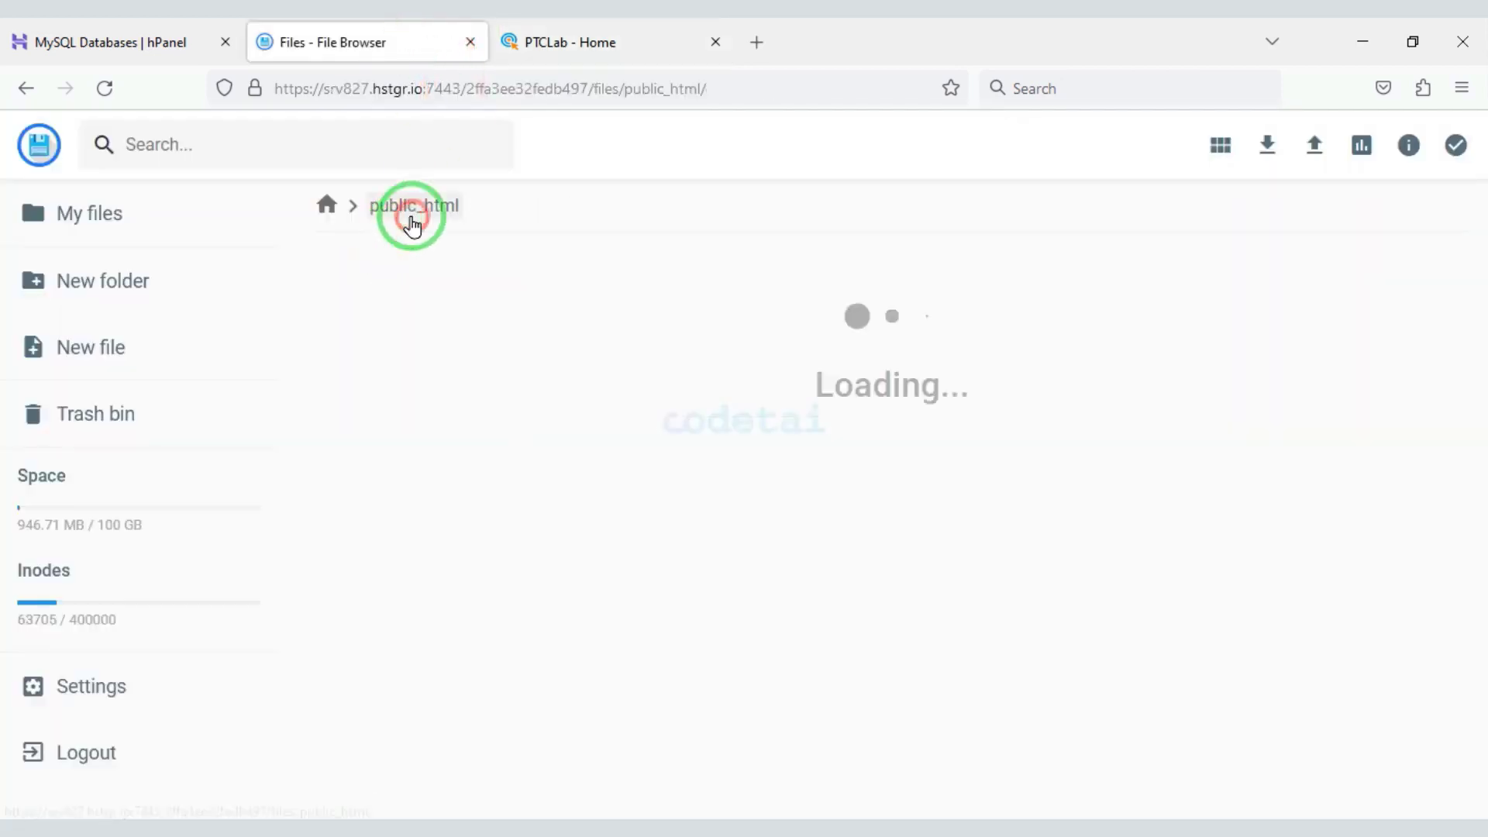
pyautogui.click(474, 394)
pyautogui.click(1175, 146)
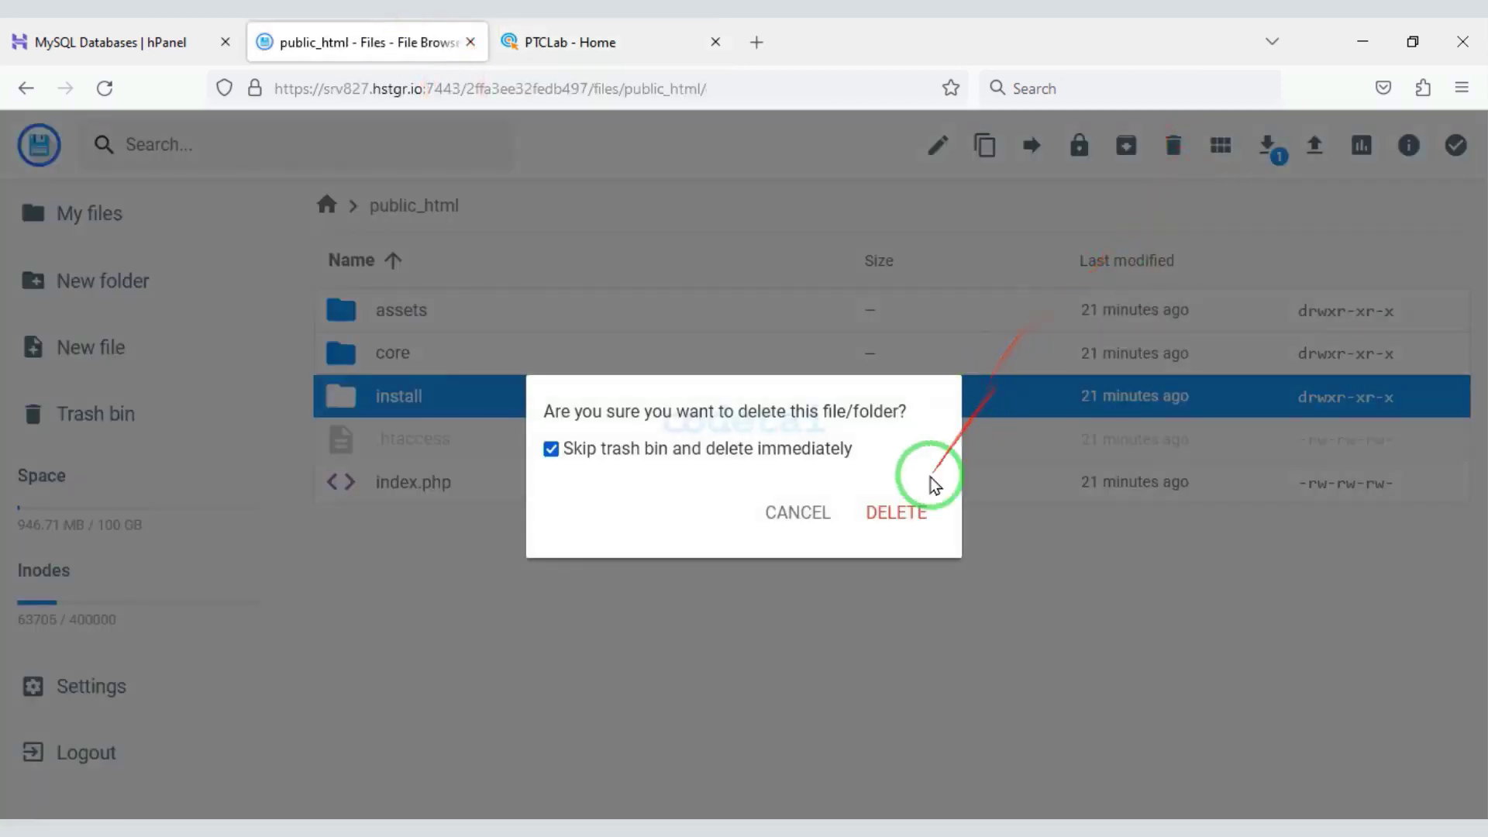
pyautogui.click(908, 513)
pyautogui.click(470, 42)
# Load codetai.xyz/admin and enter the admin username.
pyautogui.click(540, 88)
pyautogui.write('ai.xyz/admin')
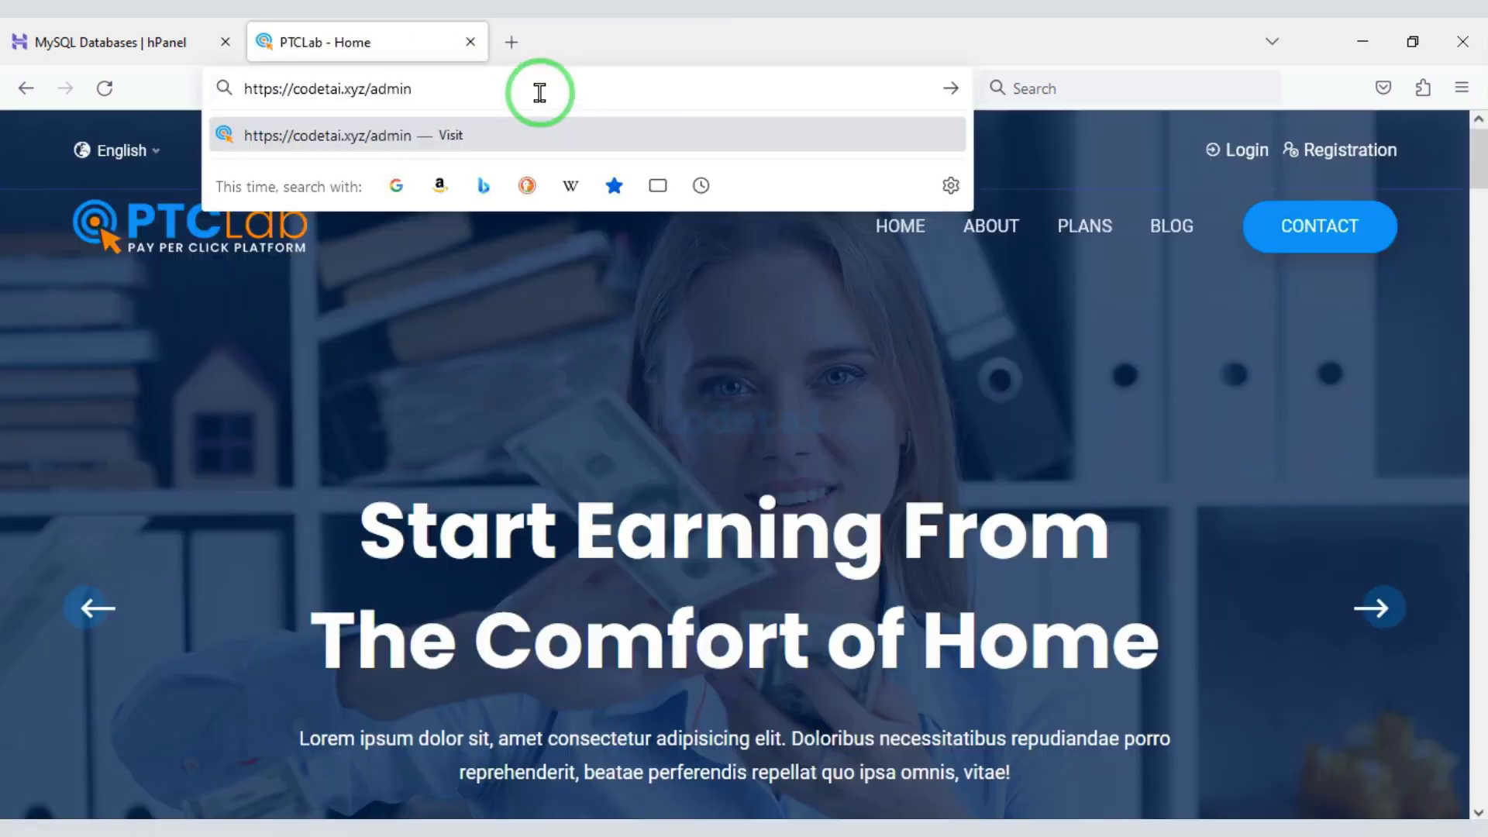
pyautogui.press('Return')
pyautogui.scroll(-2, 1293, 425)
pyautogui.click(682, 381)
pyautogui.write('admin')
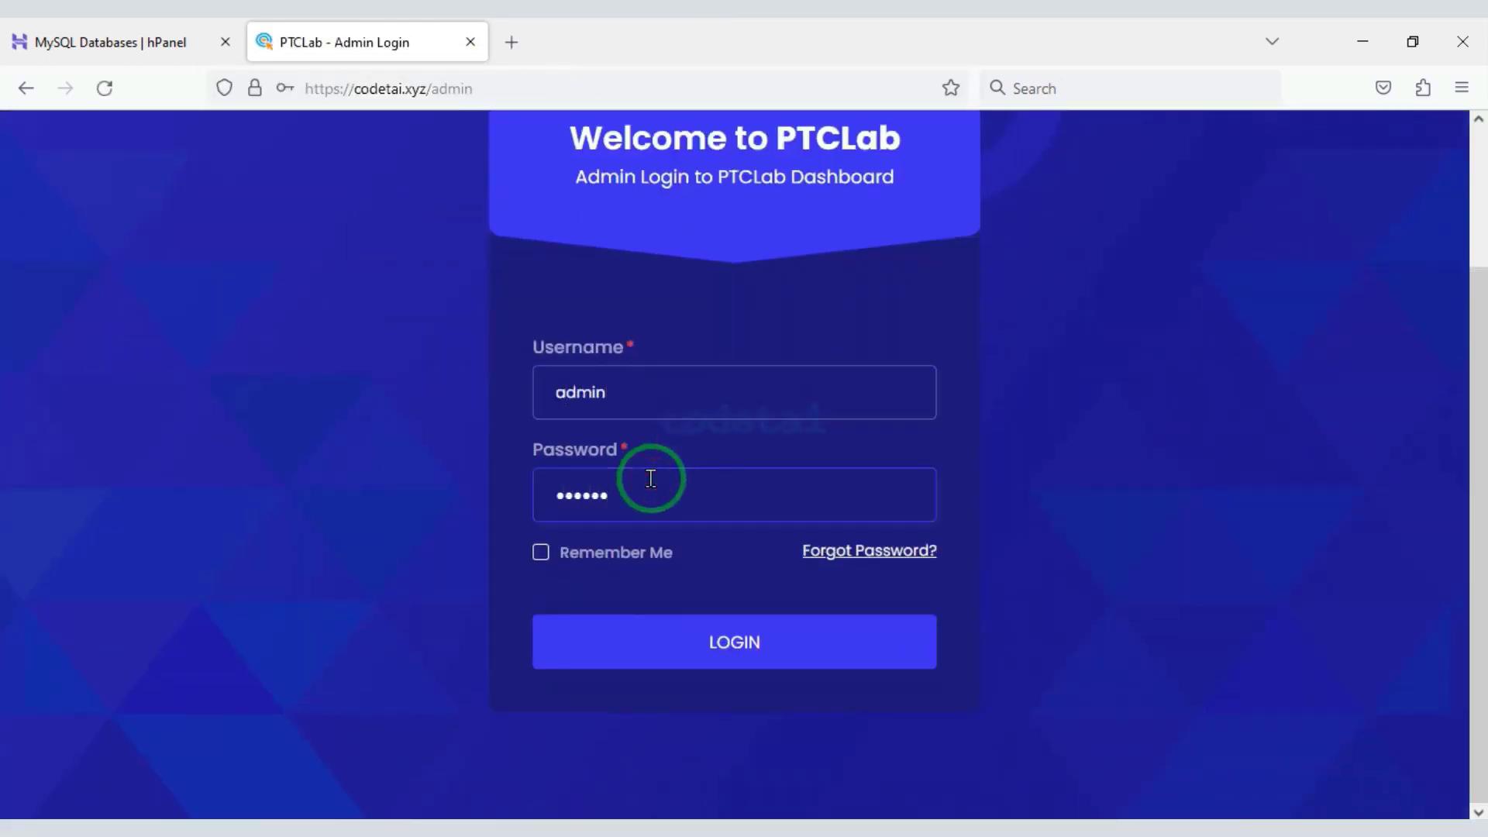
# Decline saving the login and scroll the admin dashboard showing 0 users and $0.00 deposited.
pyautogui.click(597, 370)
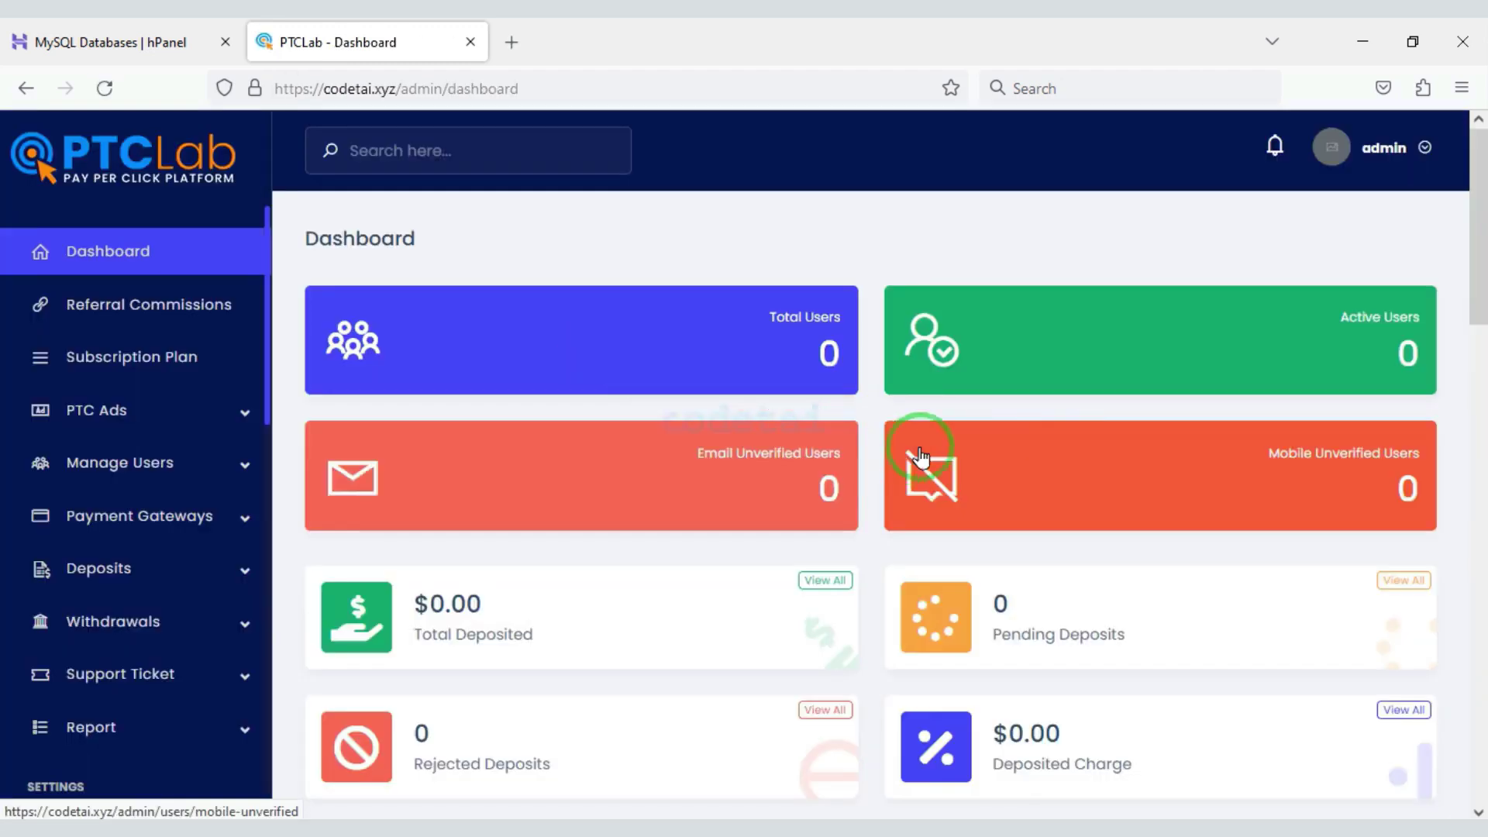
pyautogui.moveTo(1478, 232)
pyautogui.mouseDown()
pyautogui.moveTo(1483, 581)
pyautogui.moveTo(1480, 250)
pyautogui.mouseUp()
pyautogui.scroll(-10, 110, 480)
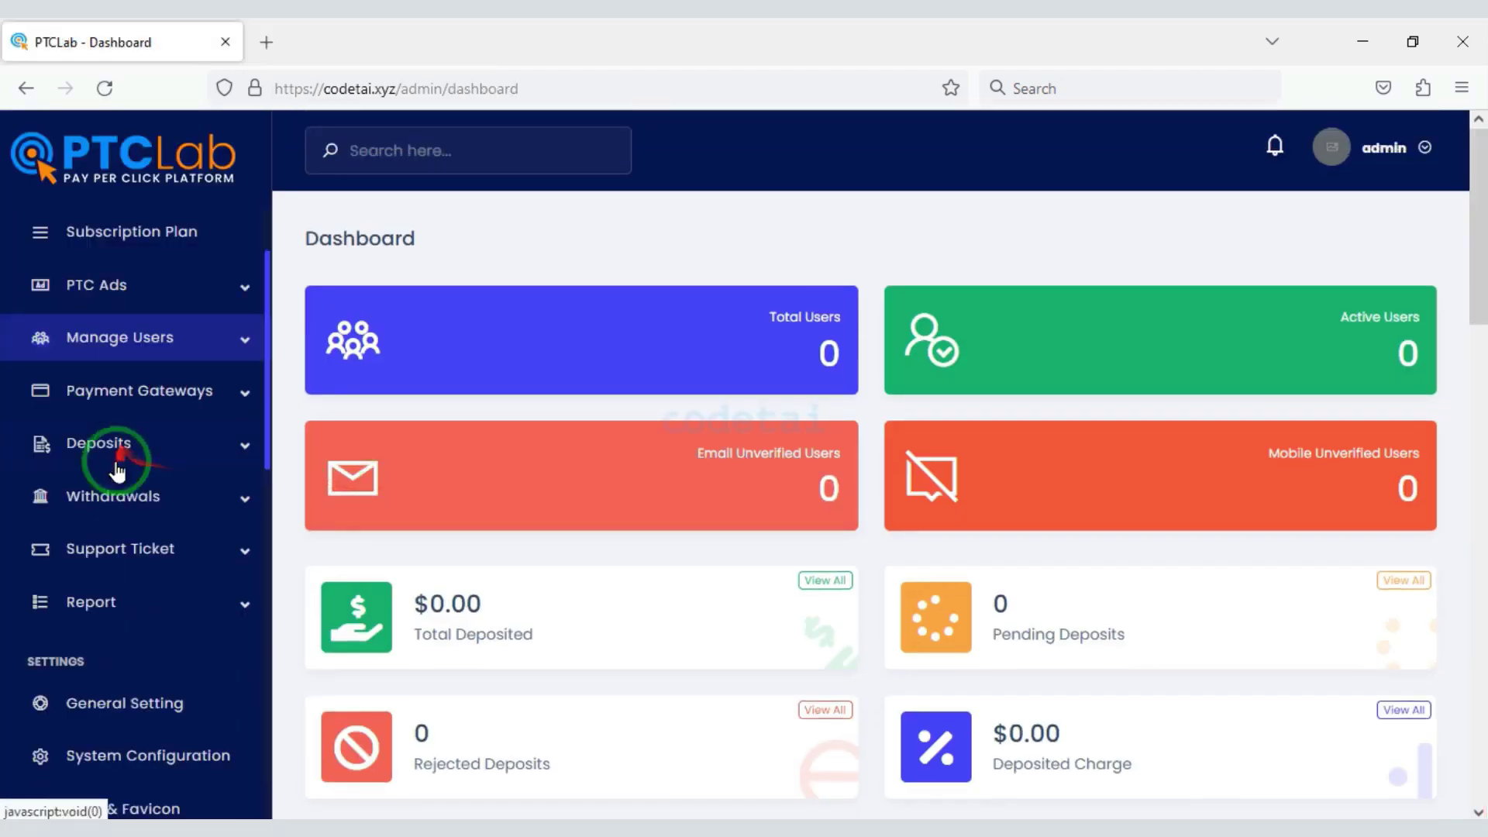
pyautogui.scroll(12, 126, 647)
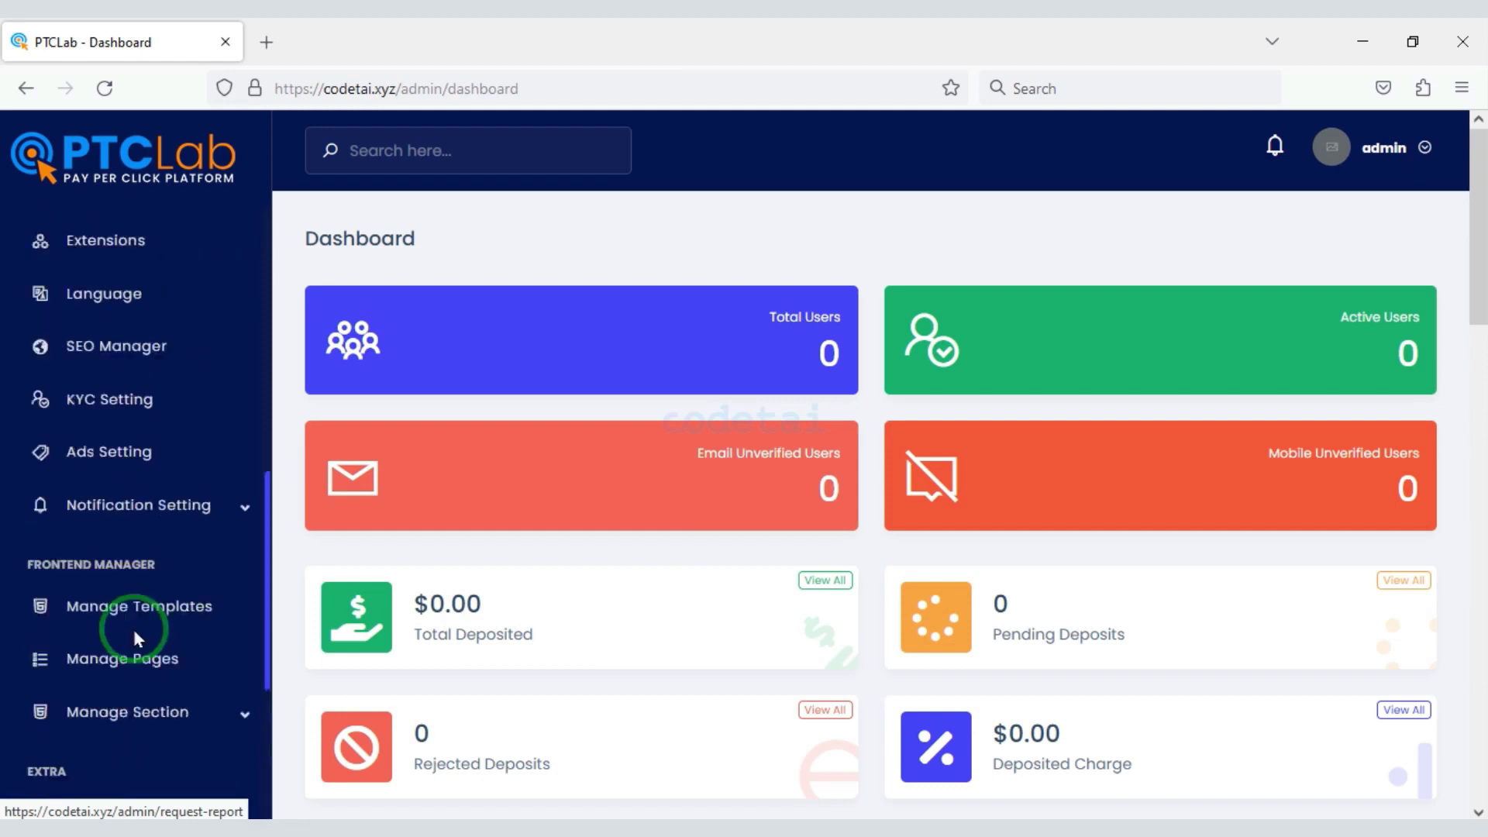
pyautogui.scroll(3, 140, 628)
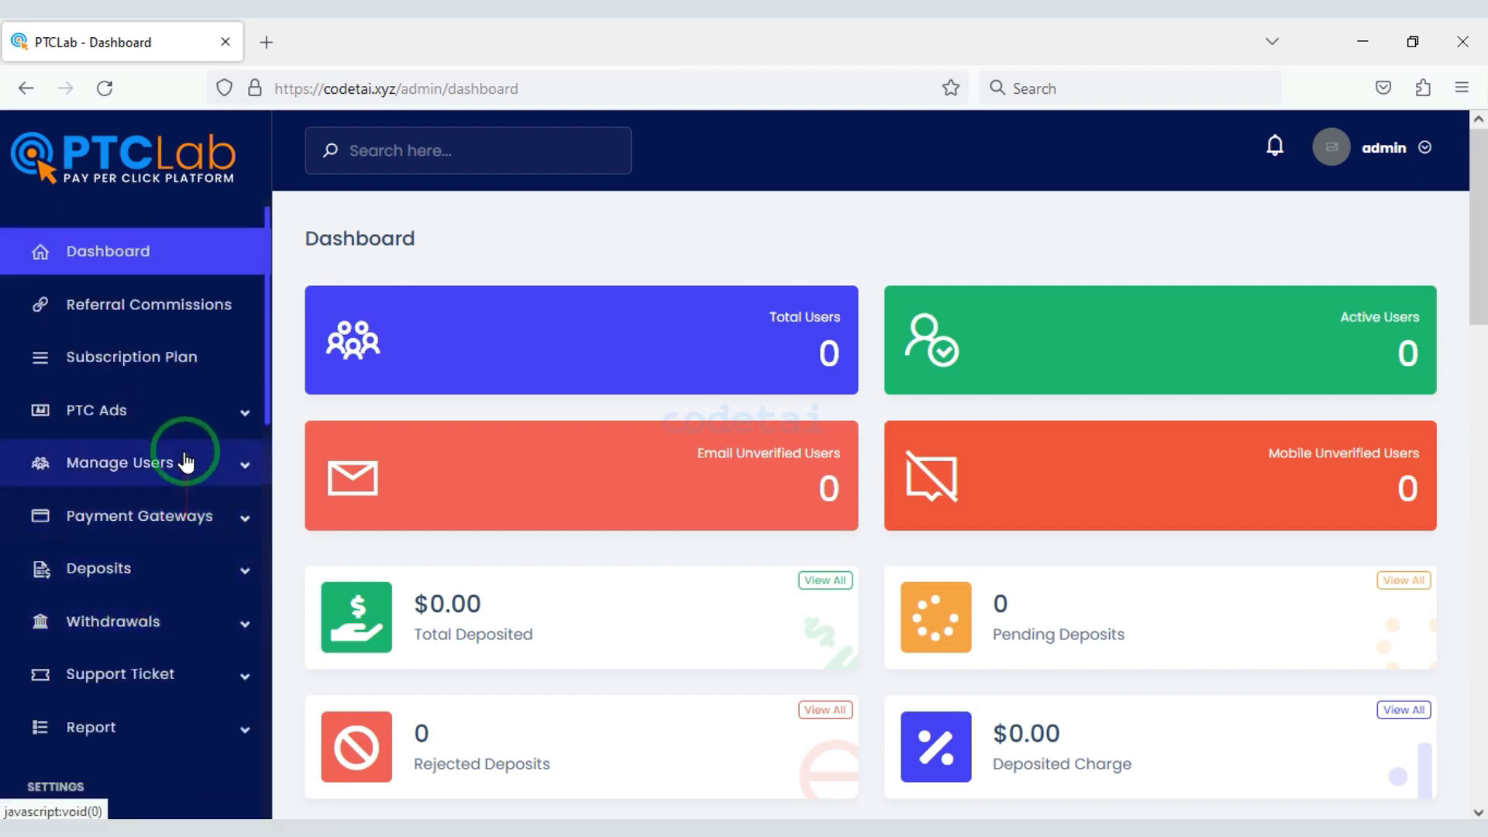
# Generate five Deposit Commission levels set to 15%, 12%, 9%, 6% and 3%, and save.
pyautogui.click(155, 310)
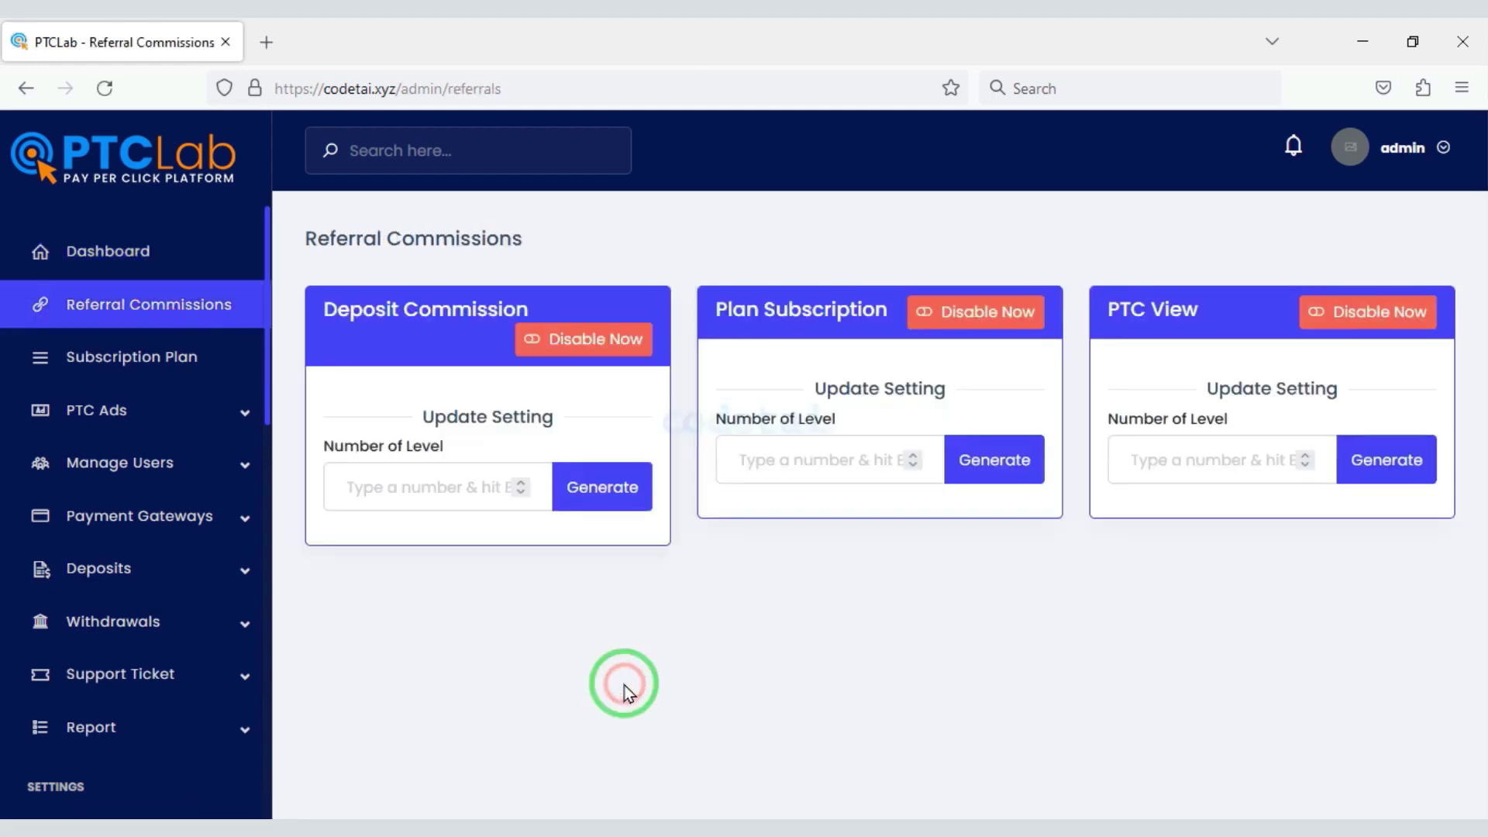
pyautogui.click(651, 488)
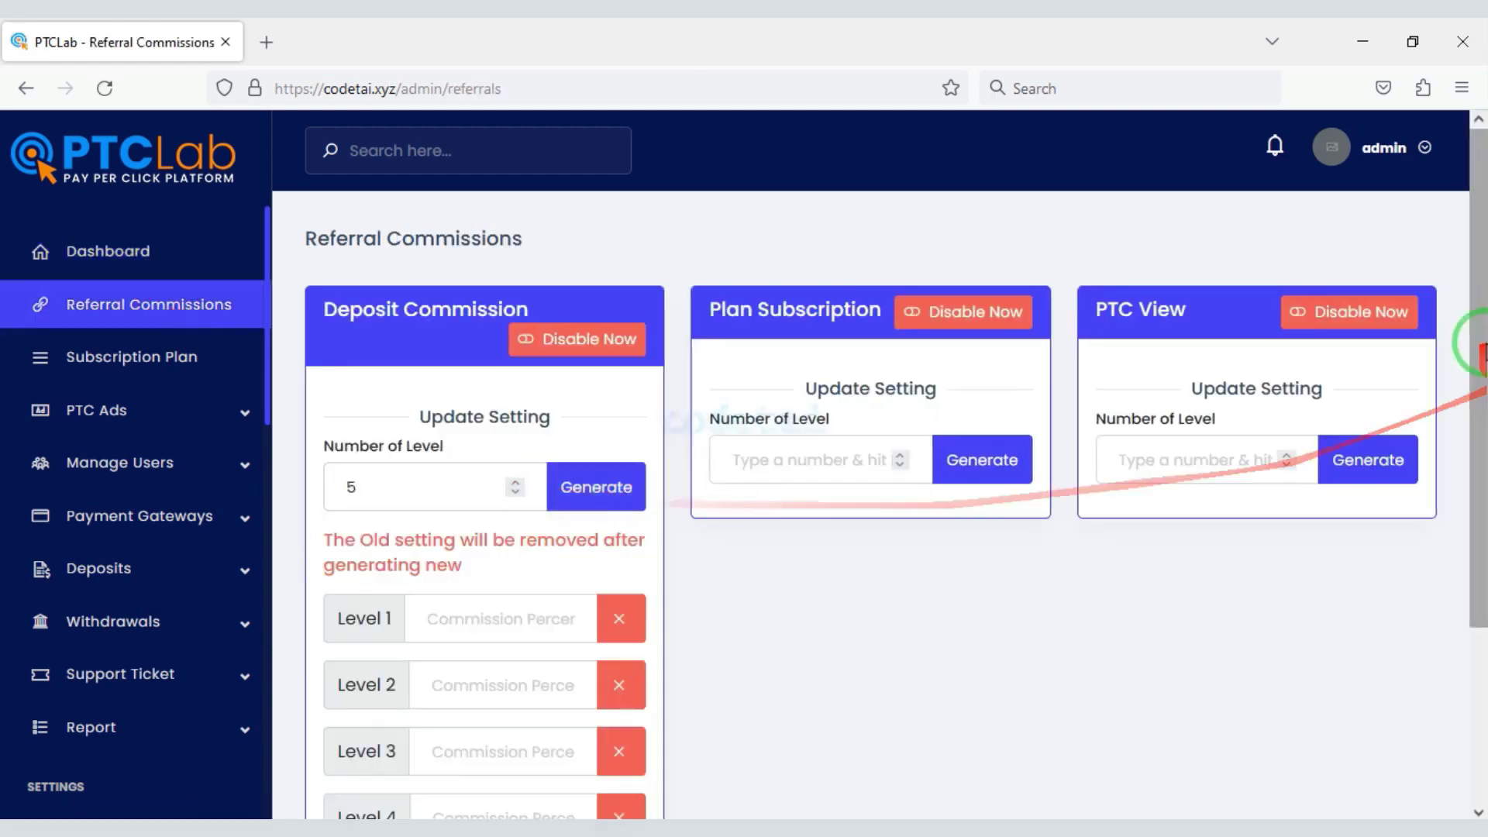
pyautogui.moveTo(1472, 333); pyautogui.dragTo(1472, 514)
pyautogui.click(461, 426)
pyautogui.click(468, 694)
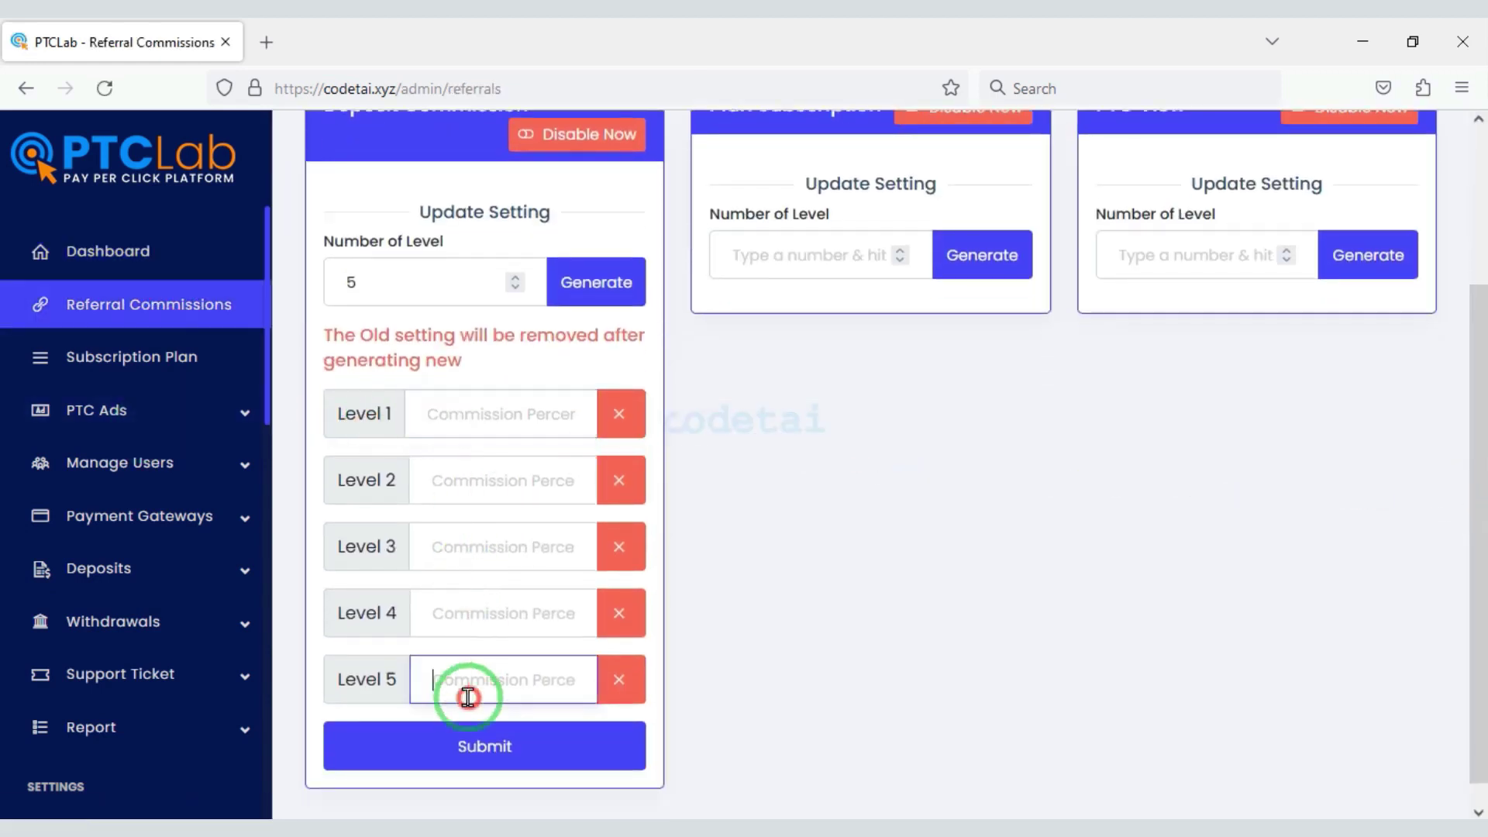
pyautogui.write('3')
pyautogui.click(482, 601)
pyautogui.write('6')
pyautogui.click(524, 558)
pyautogui.write('9')
pyautogui.click(501, 489)
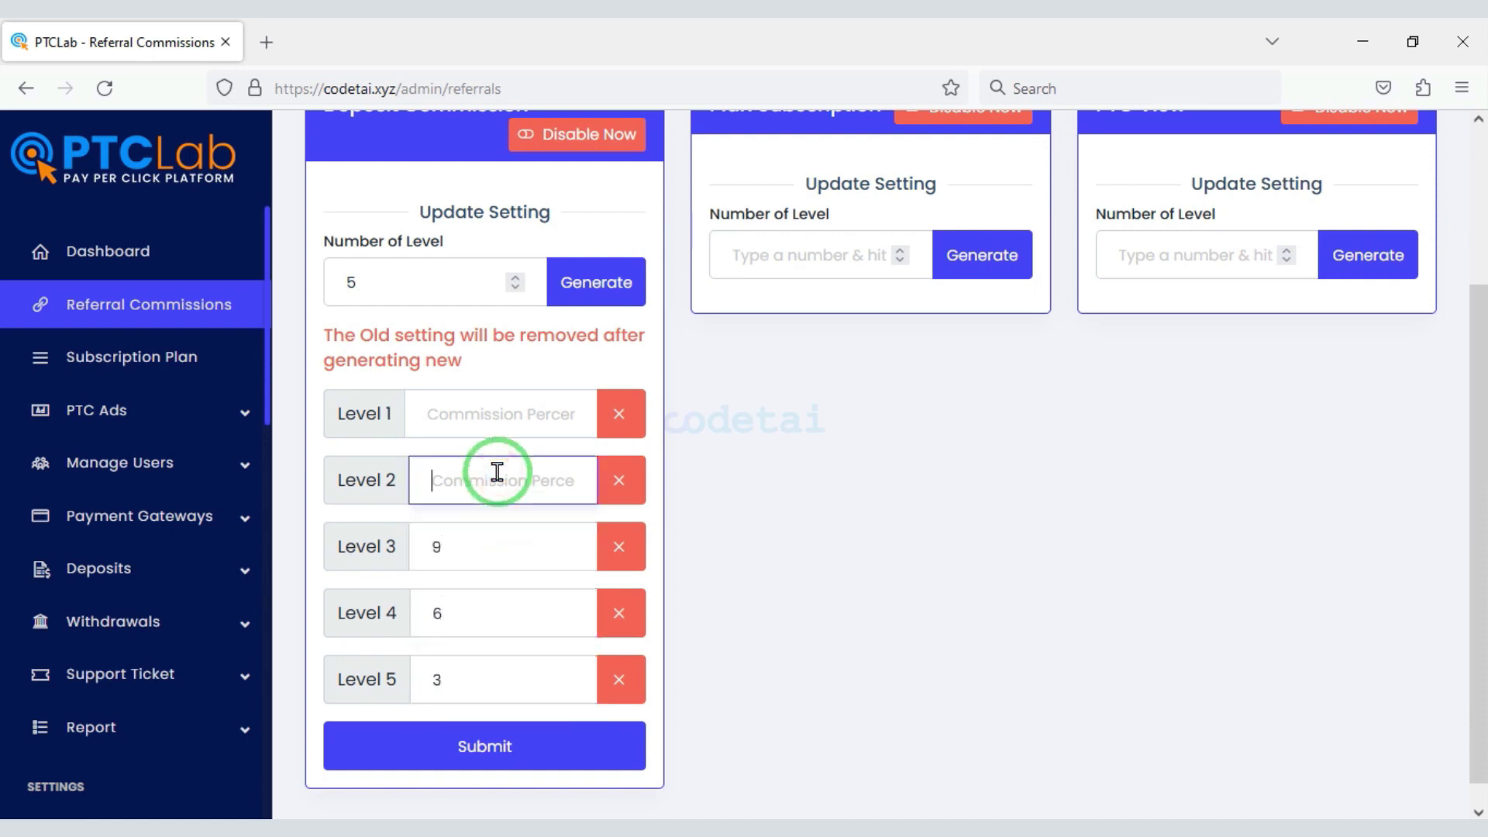
pyautogui.write('12')
pyautogui.click(505, 430)
pyautogui.write('15')
pyautogui.click(511, 745)
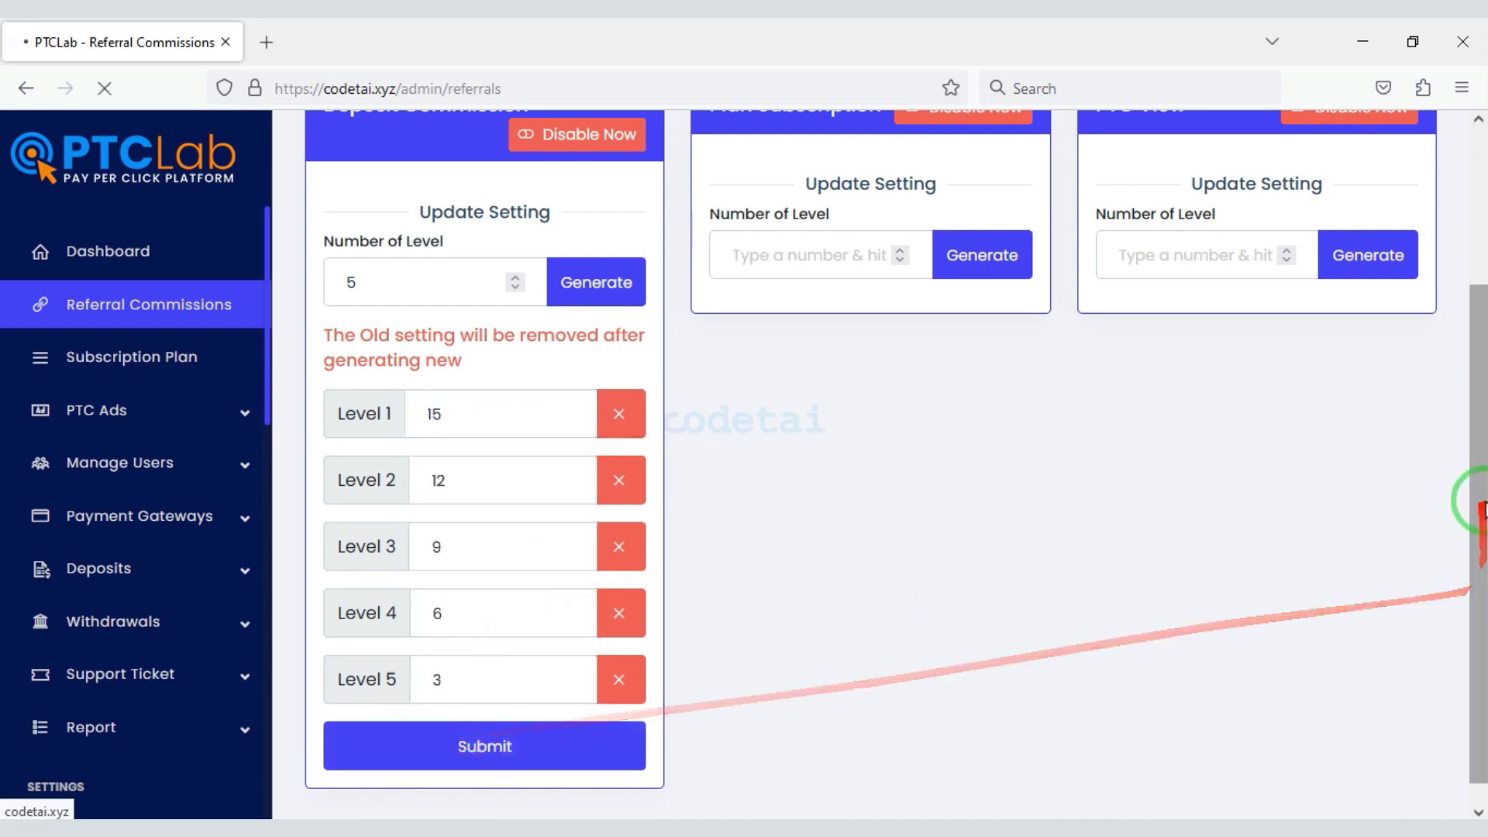
# Generate five Plan Subscription commission levels at 15%, 12%, 9%, 6% and 3%, and save.
pyautogui.click(986, 455)
pyautogui.scroll(-3, 1476, 598)
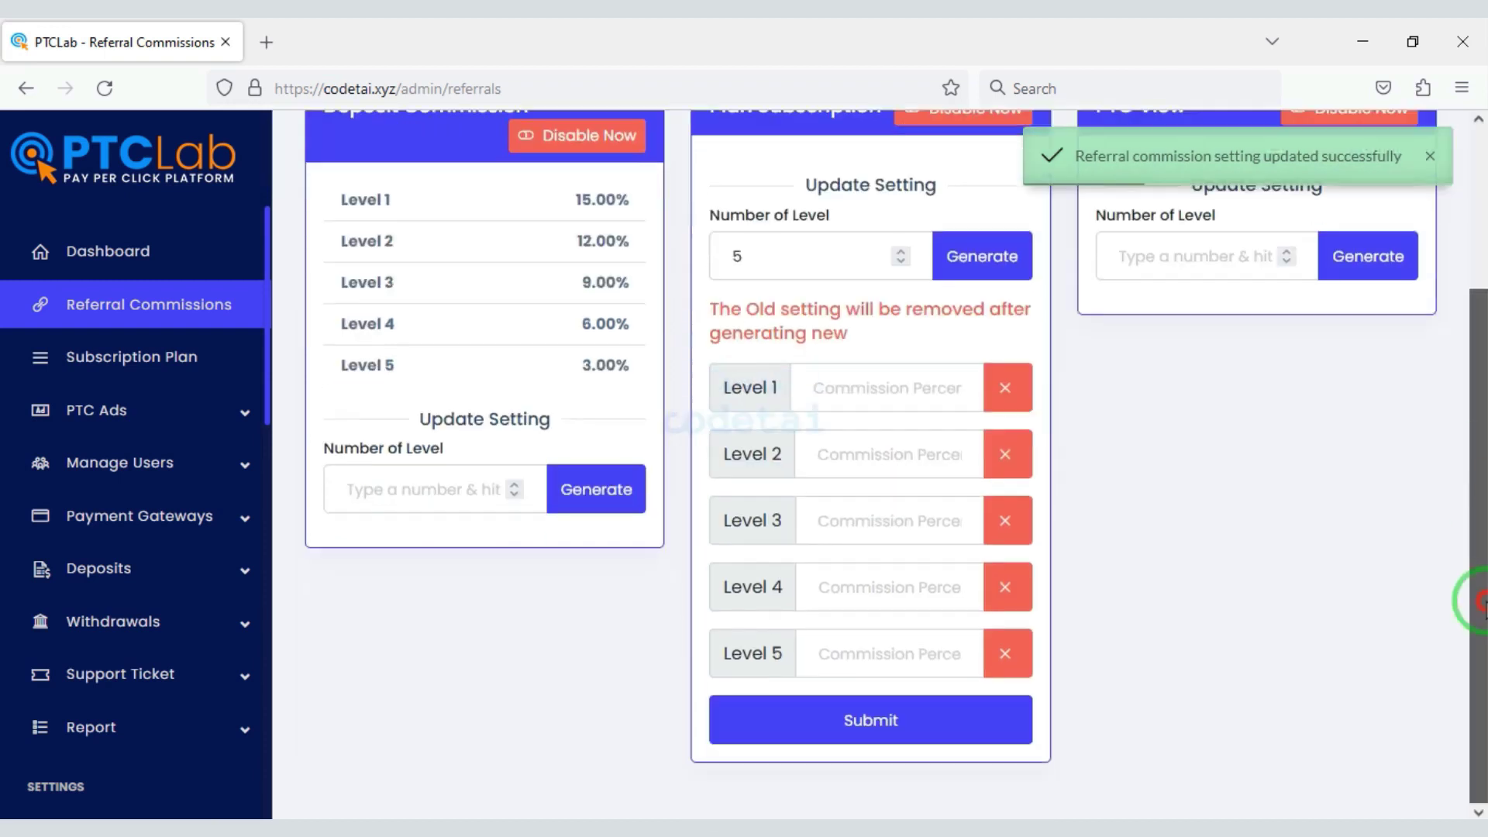
pyautogui.click(870, 654)
pyautogui.write('3')
pyautogui.click(890, 573)
pyautogui.write('6')
pyautogui.click(881, 521)
pyautogui.write('9')
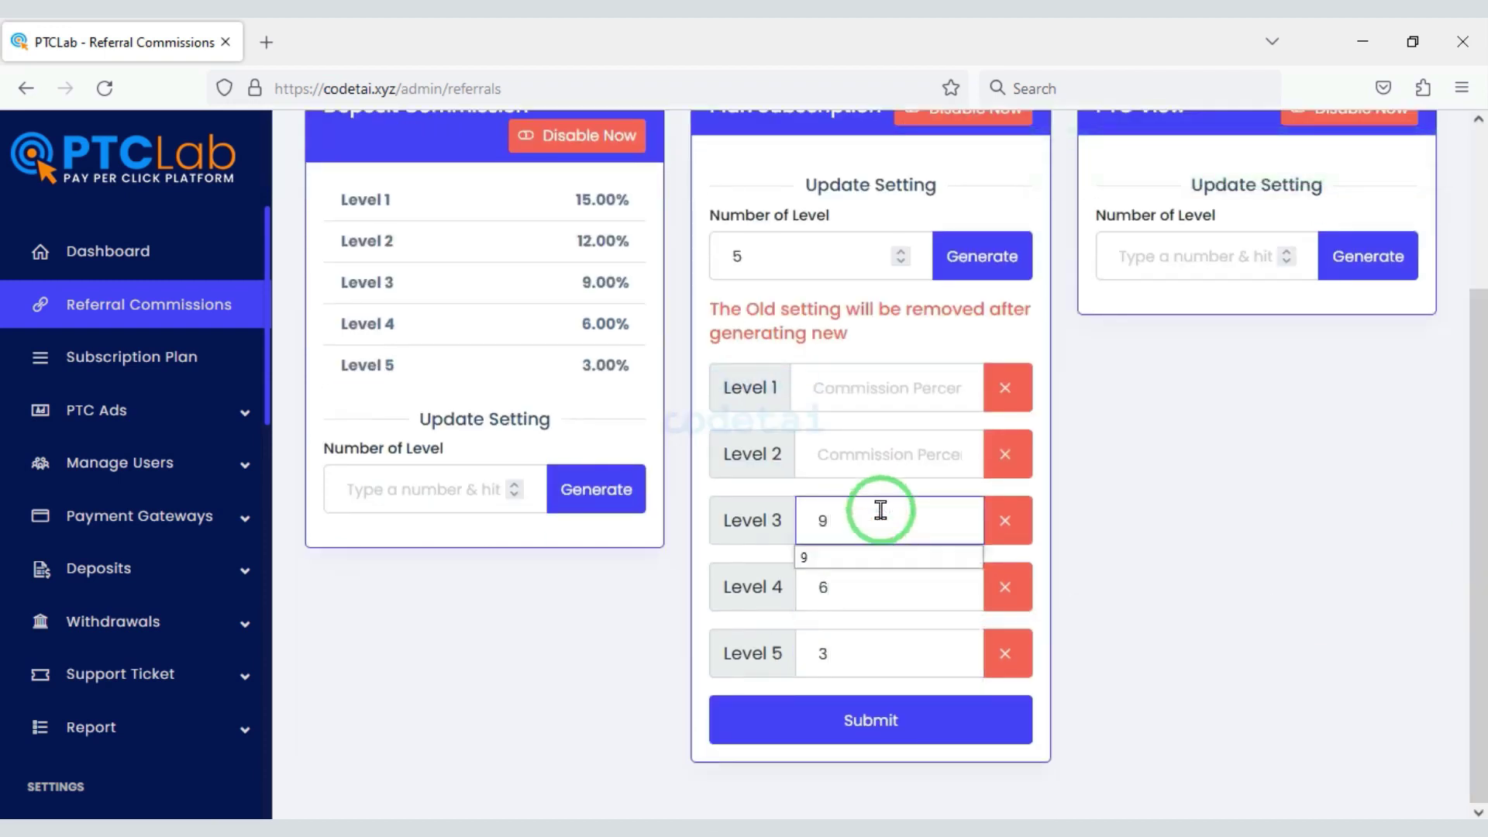
pyautogui.click(876, 462)
pyautogui.write('12')
pyautogui.click(860, 388)
pyautogui.write('15')
pyautogui.click(882, 741)
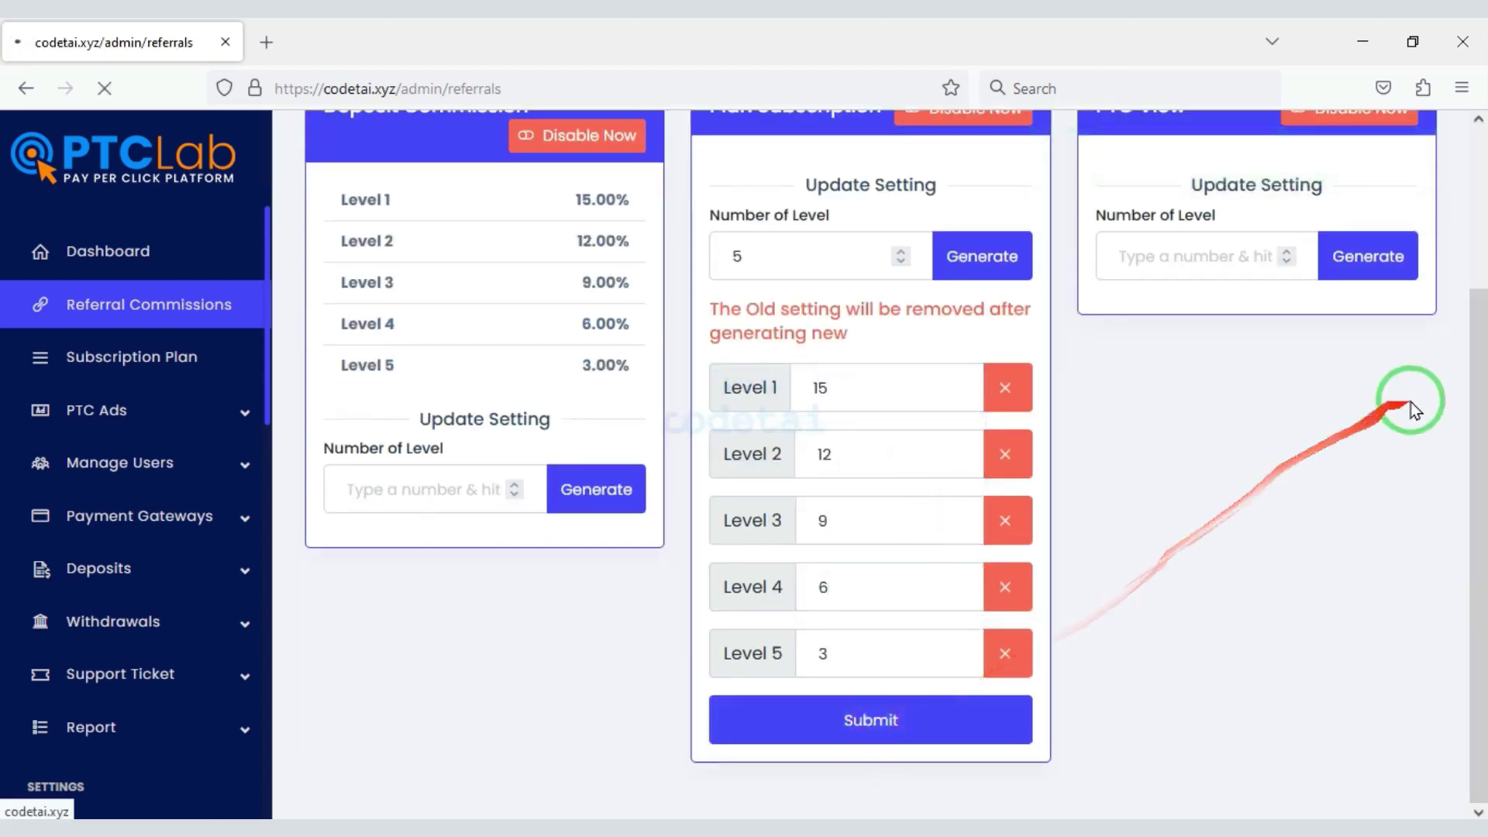
# Generate five PTC View commission levels at 15%, 12%, 9%, 6% and 3%, and save.
pyautogui.click(1262, 465)
pyautogui.write('5')
pyautogui.click(1351, 454)
pyautogui.scroll(-3, 1472, 577)
pyautogui.click(1235, 641)
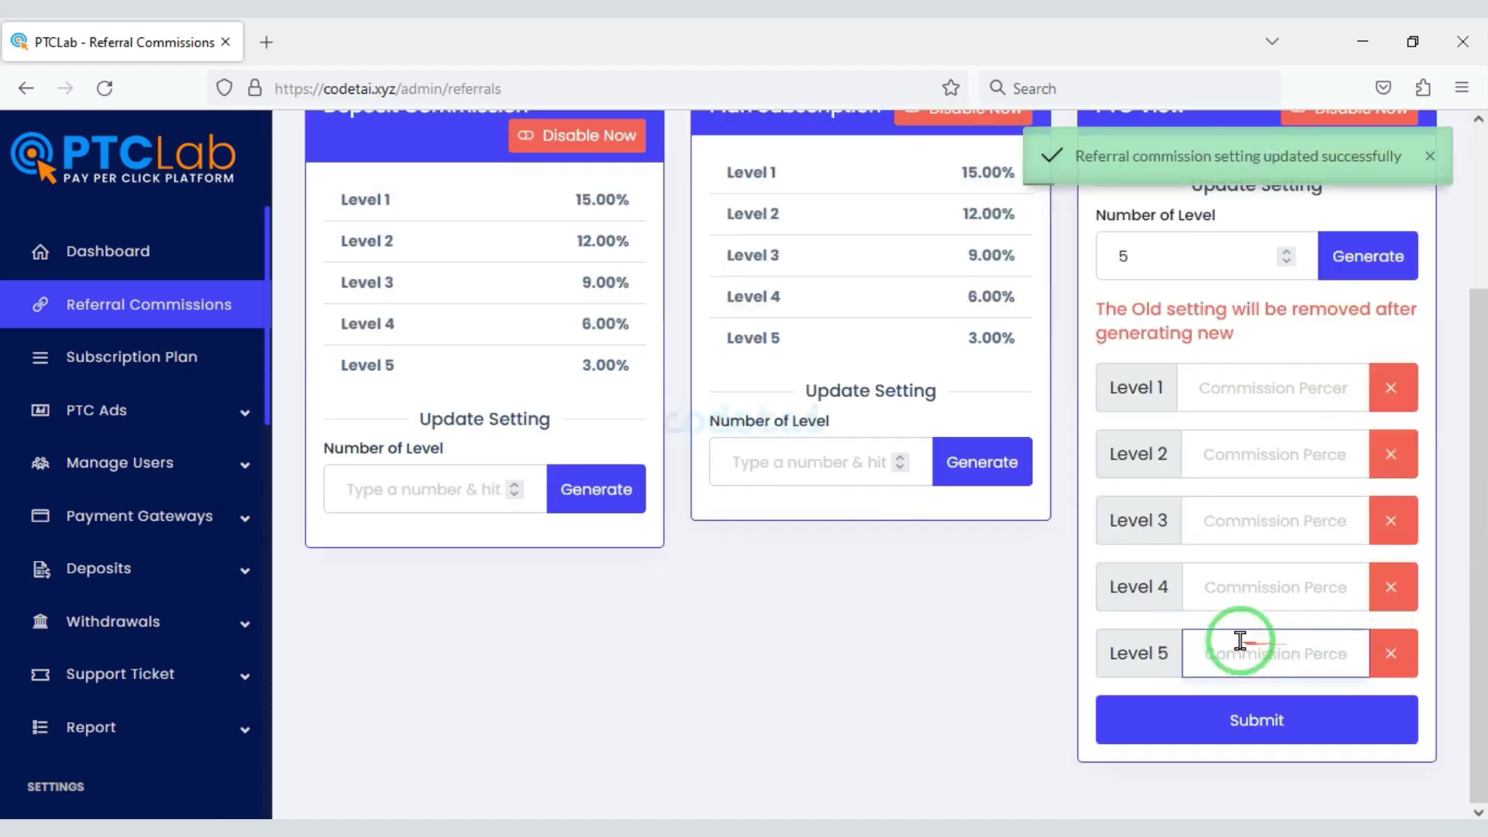
pyautogui.write('3')
pyautogui.click(1235, 519)
pyautogui.click(1235, 577)
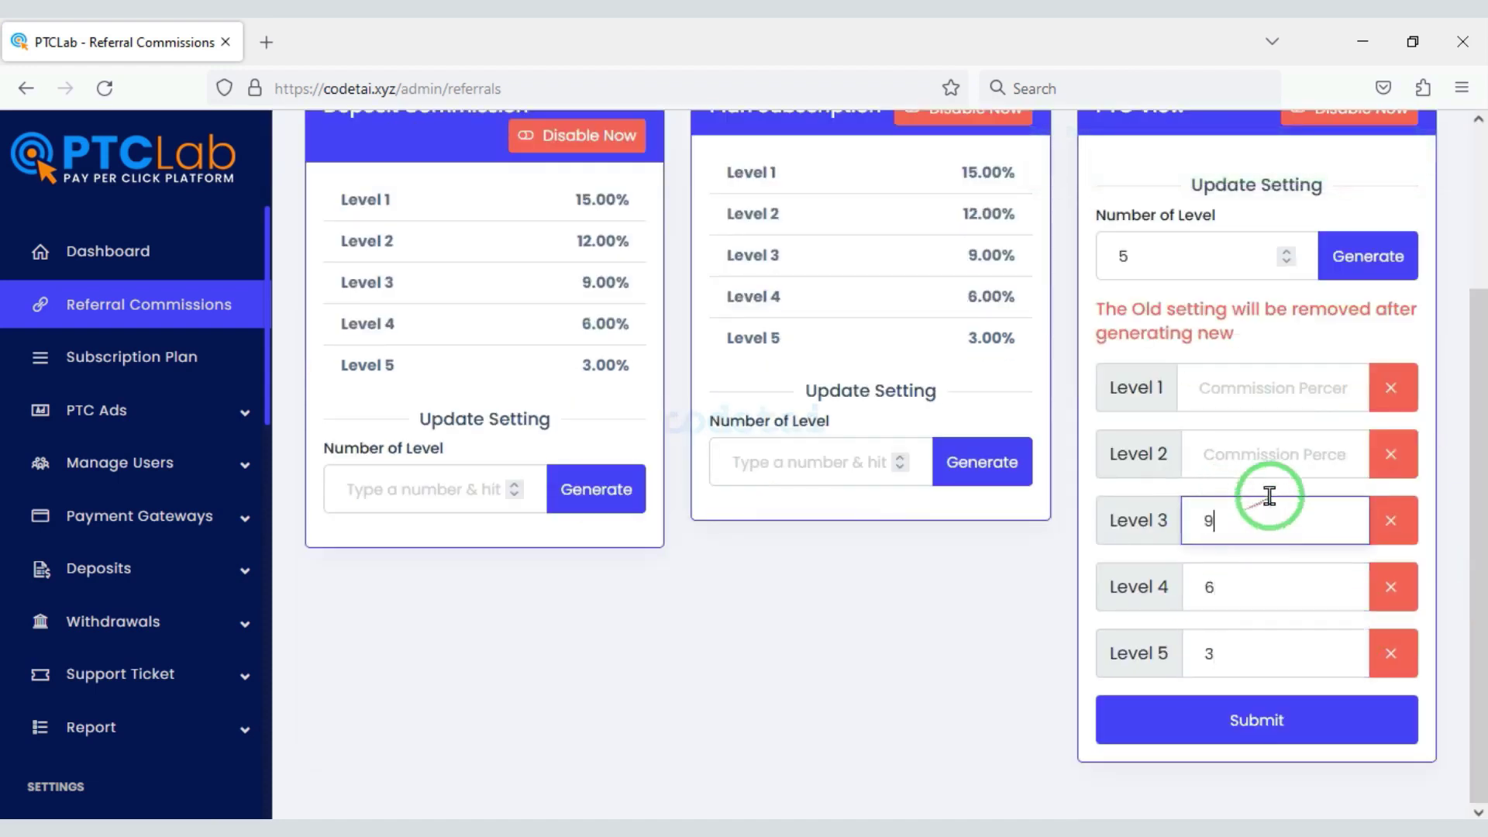
pyautogui.write('2')
pyautogui.click(1248, 388)
pyautogui.write('15')
pyautogui.click(1256, 720)
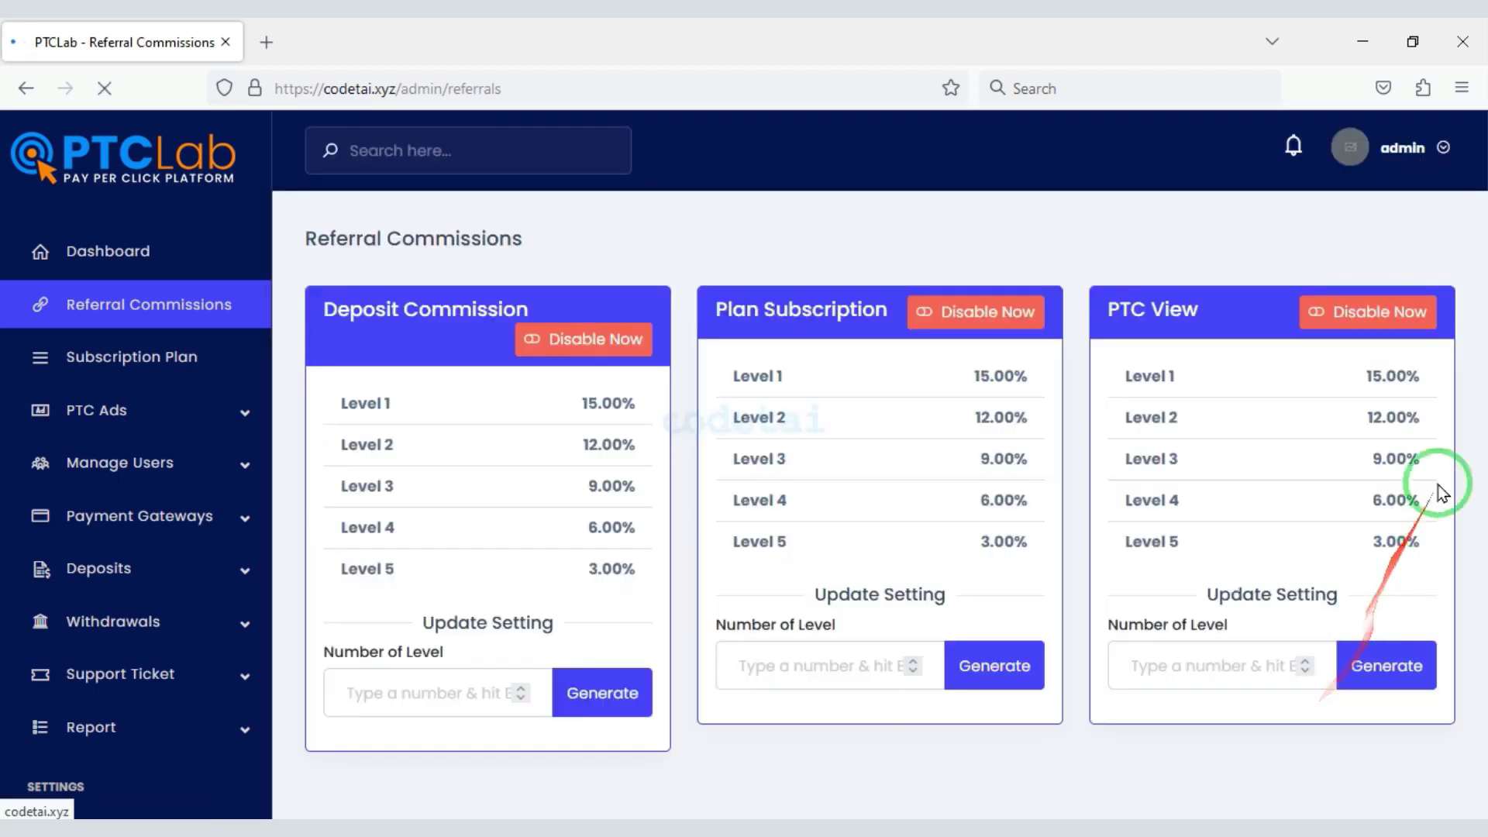
pyautogui.moveTo(292, 274)
pyautogui.mouseDown()
pyautogui.moveTo(465, 385)
pyautogui.moveTo(1321, 704)
pyautogui.moveTo(1465, 785)
pyautogui.mouseUp()
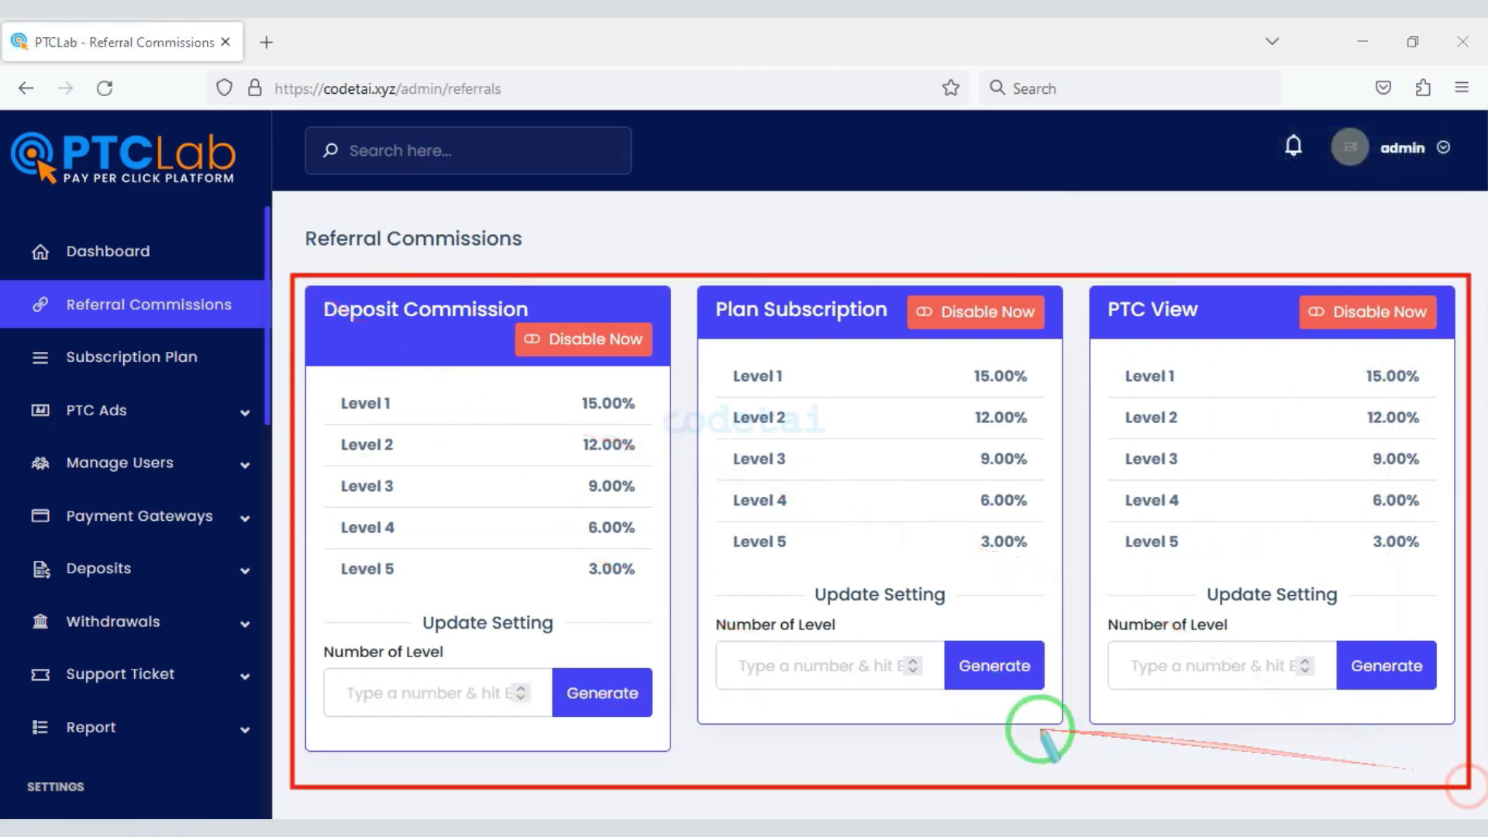
pyautogui.click(660, 778)
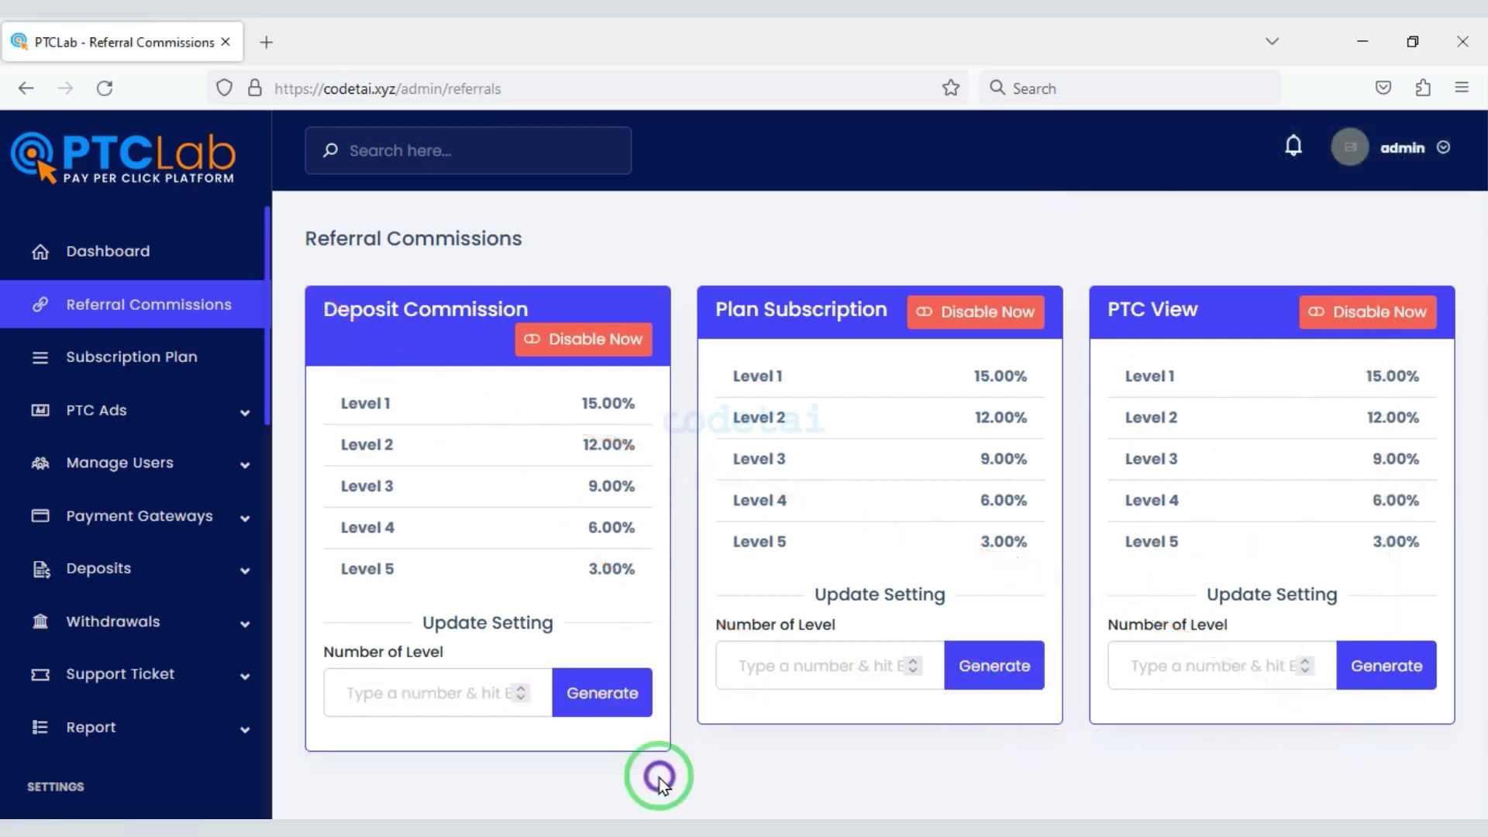
# Add an enabled FREE plan at 0 USD with daily limit 7 and 30-day validity.
pyautogui.click(188, 373)
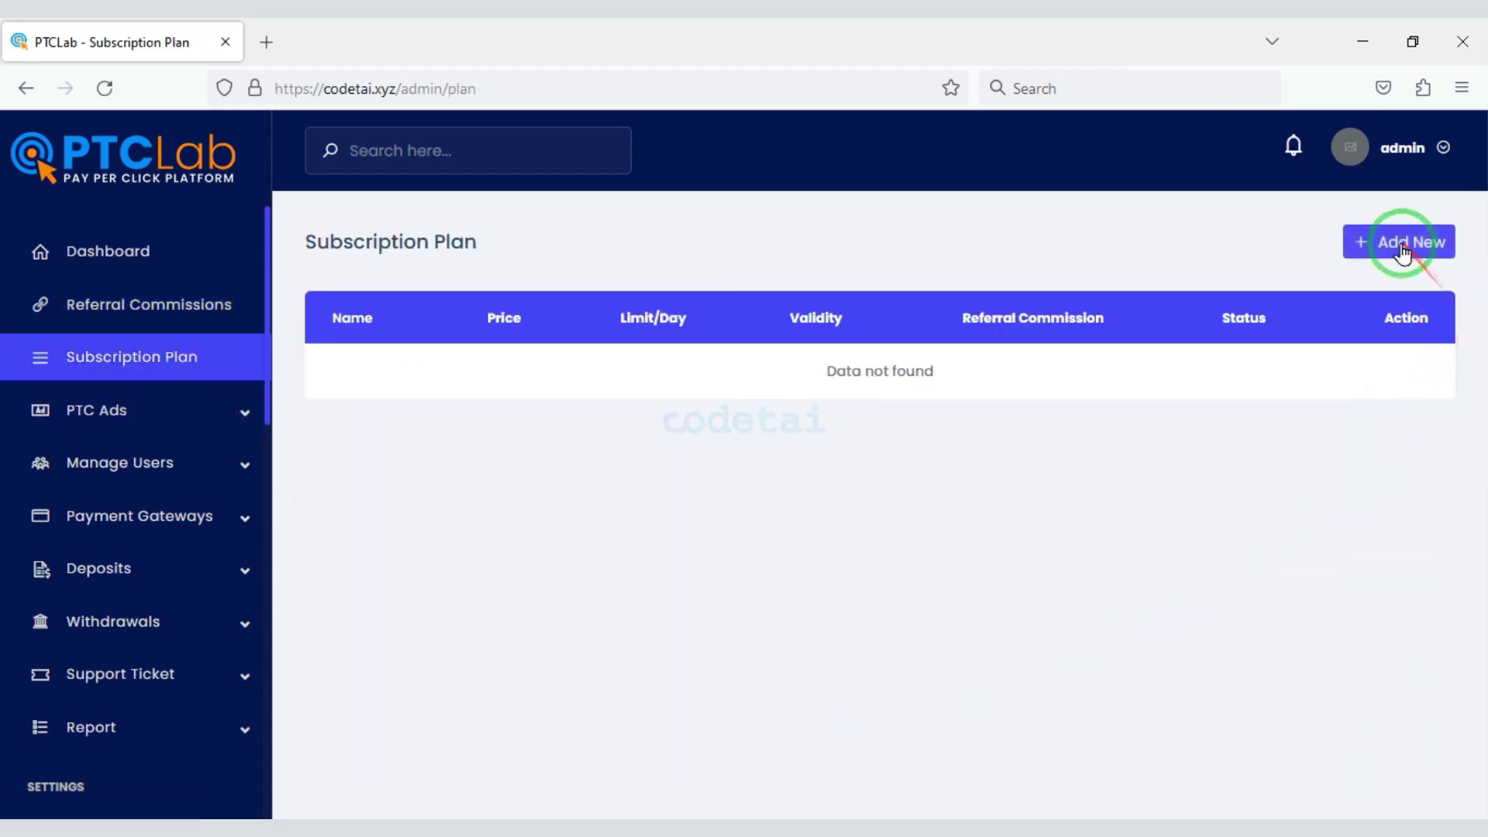
pyautogui.click(1402, 244)
pyautogui.write('FREE')
pyautogui.click(641, 385)
pyautogui.write('0')
pyautogui.click(708, 472)
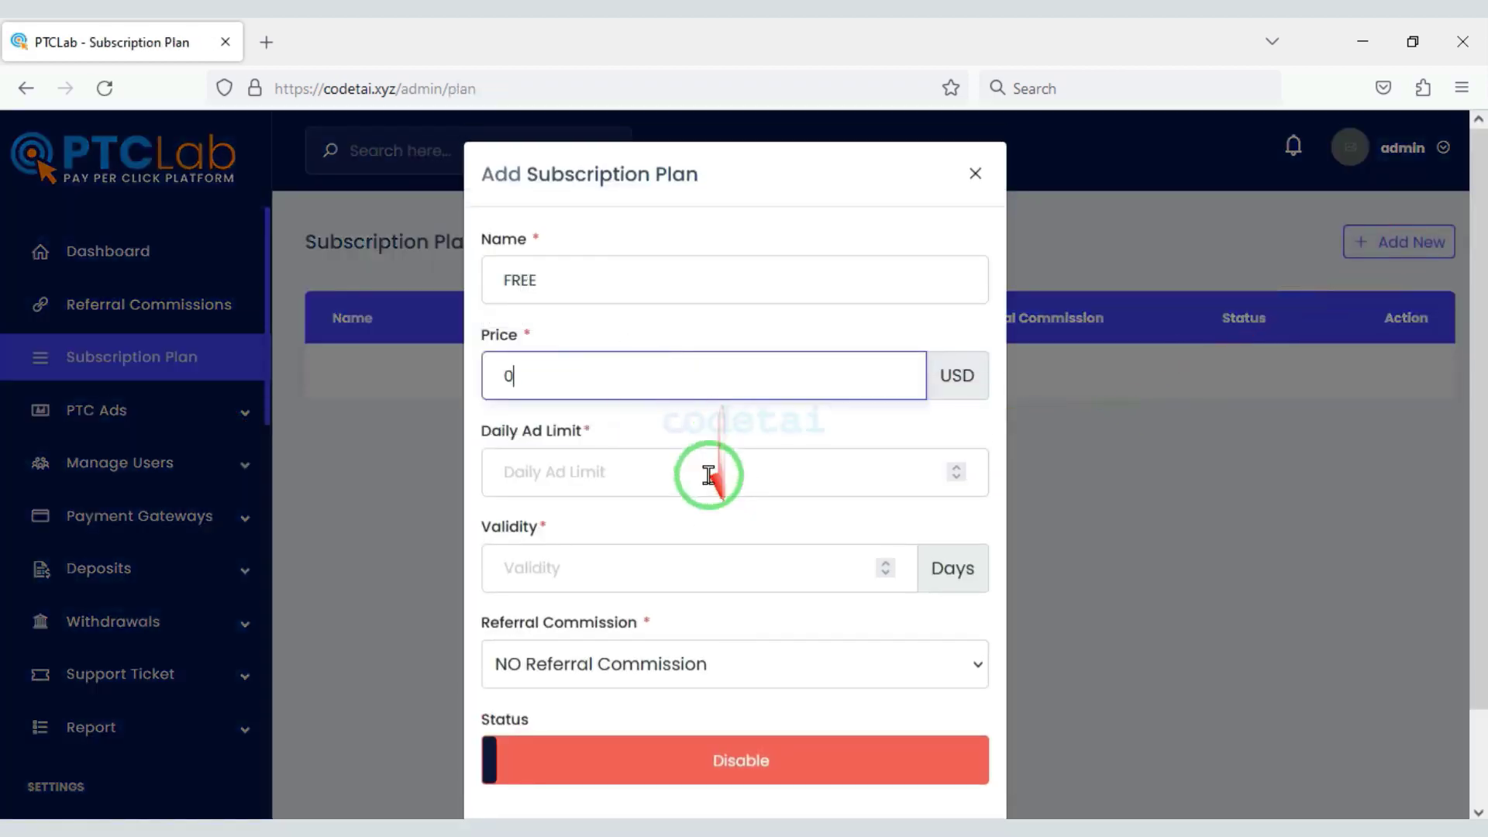
pyautogui.write('7')
pyautogui.click(692, 586)
pyautogui.write('30')
pyautogui.click(852, 763)
pyautogui.scroll(-2, 1477, 432)
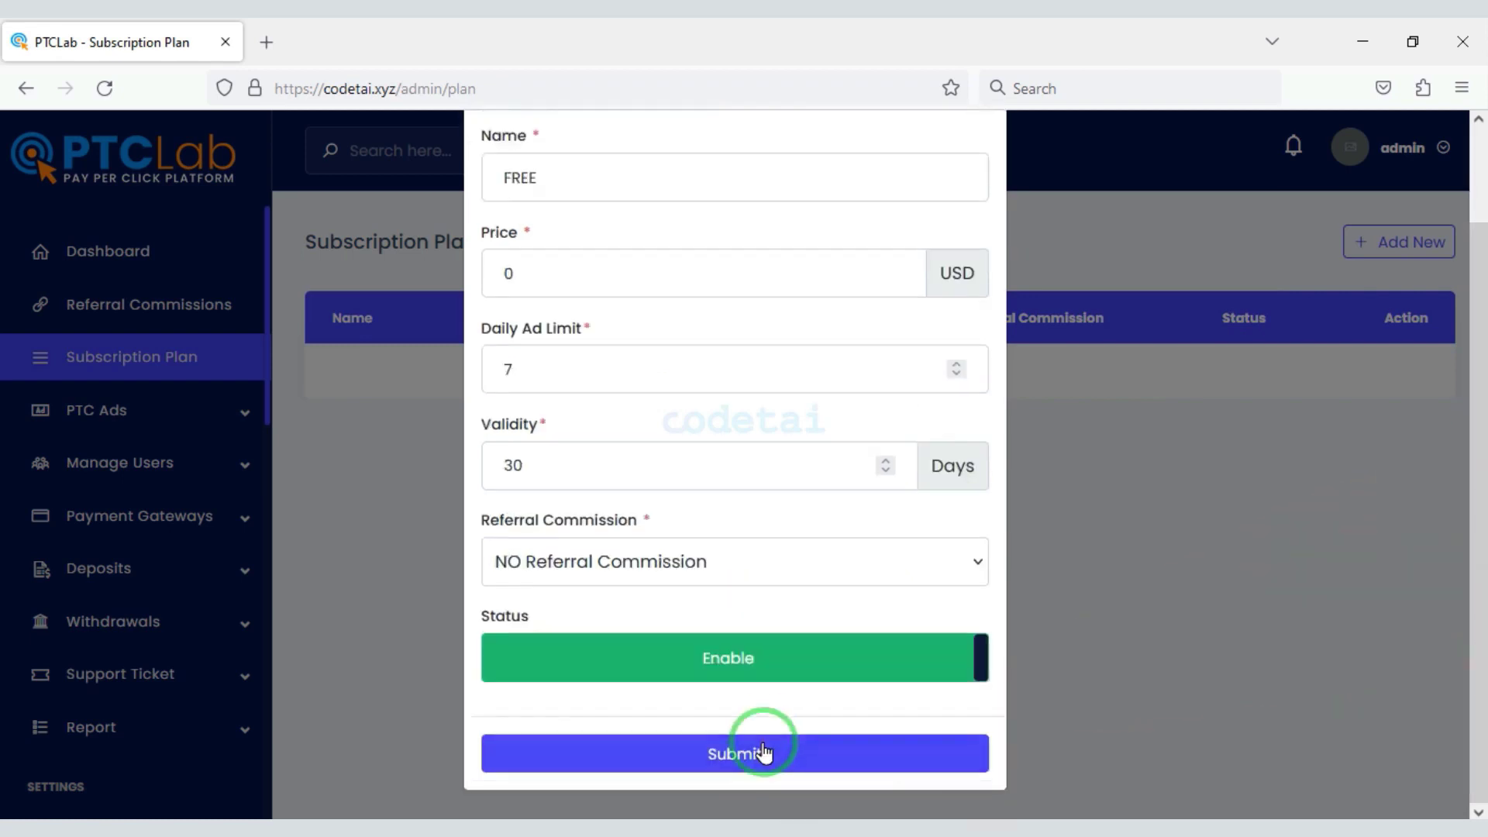
pyautogui.click(764, 747)
# Open codetai.xyz in a new tab and view its public plans page.
pyautogui.click(262, 41)
pyautogui.write('codetai.xyz')
pyautogui.press('Return')
pyautogui.click(1100, 231)
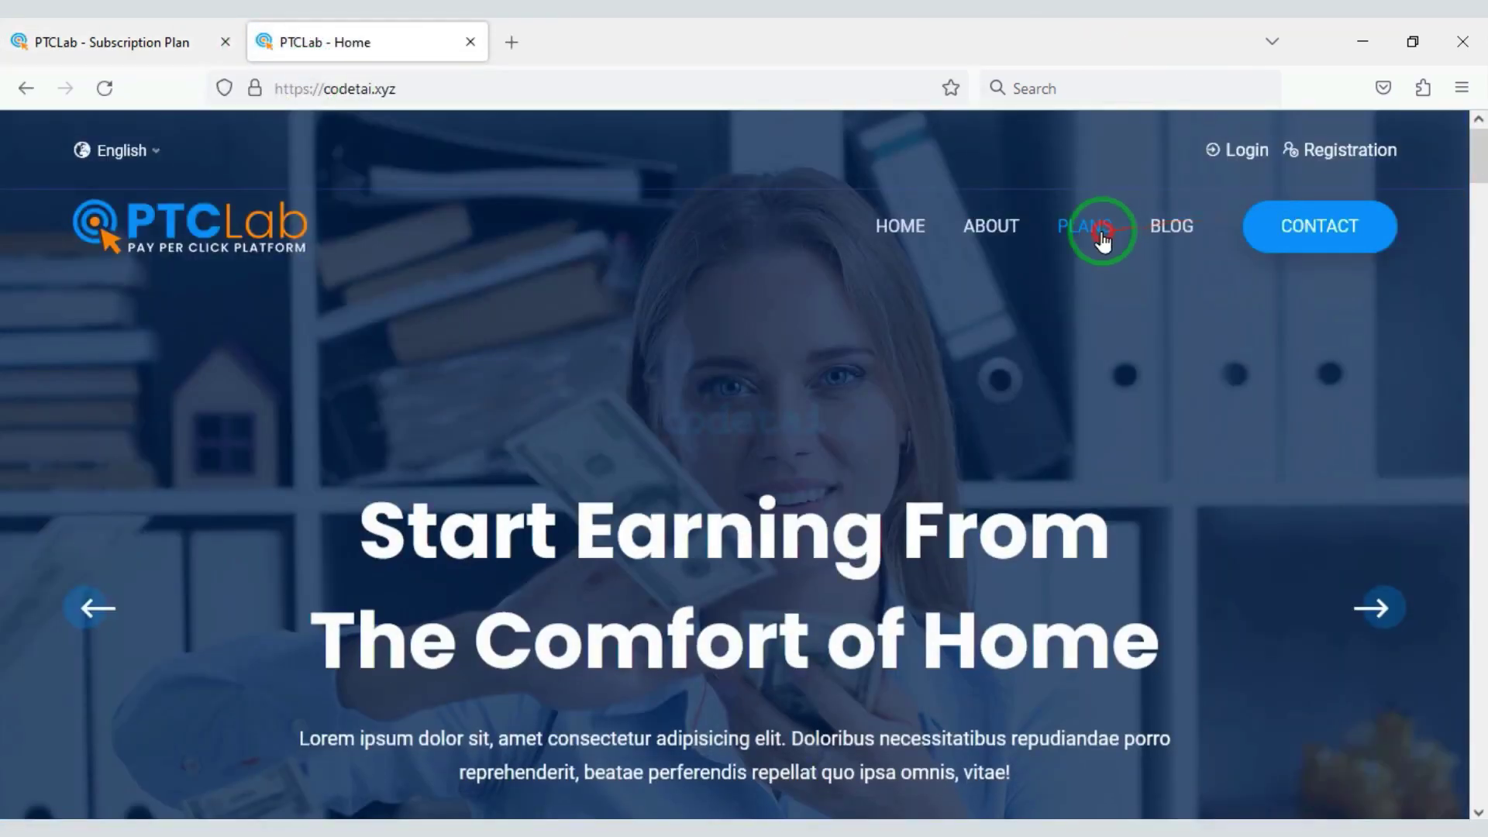
pyautogui.scroll(-5, 1477, 429)
pyautogui.moveTo(500, 184); pyautogui.dragTo(926, 805)
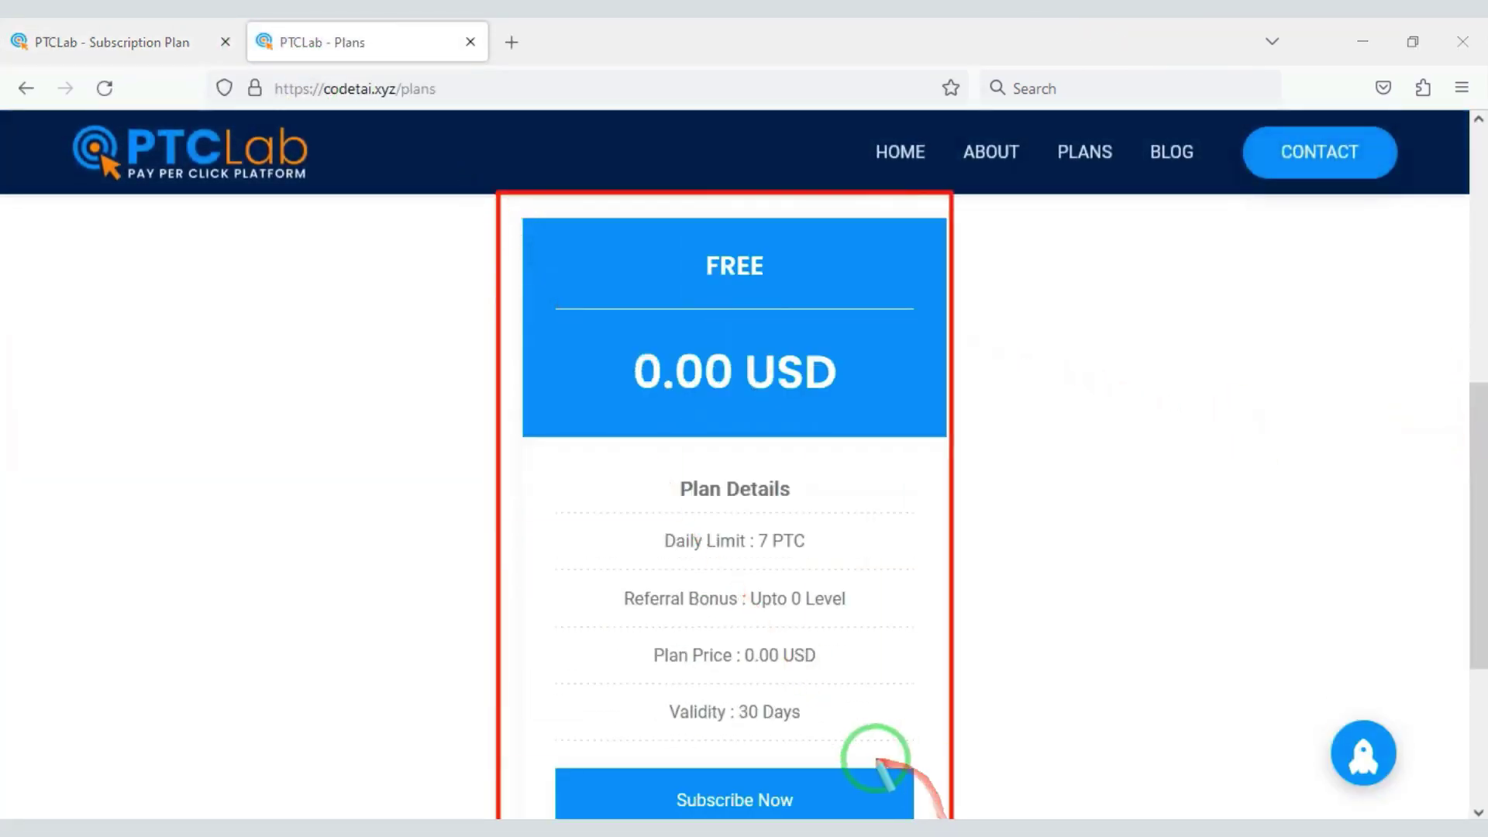
# Add an enabled STARTER plan: 50 USD, daily limit 25, 30 days, up to 5 referral levels.
pyautogui.click(24, 40)
pyautogui.click(1410, 241)
pyautogui.click(690, 282)
pyautogui.write('STARTER')
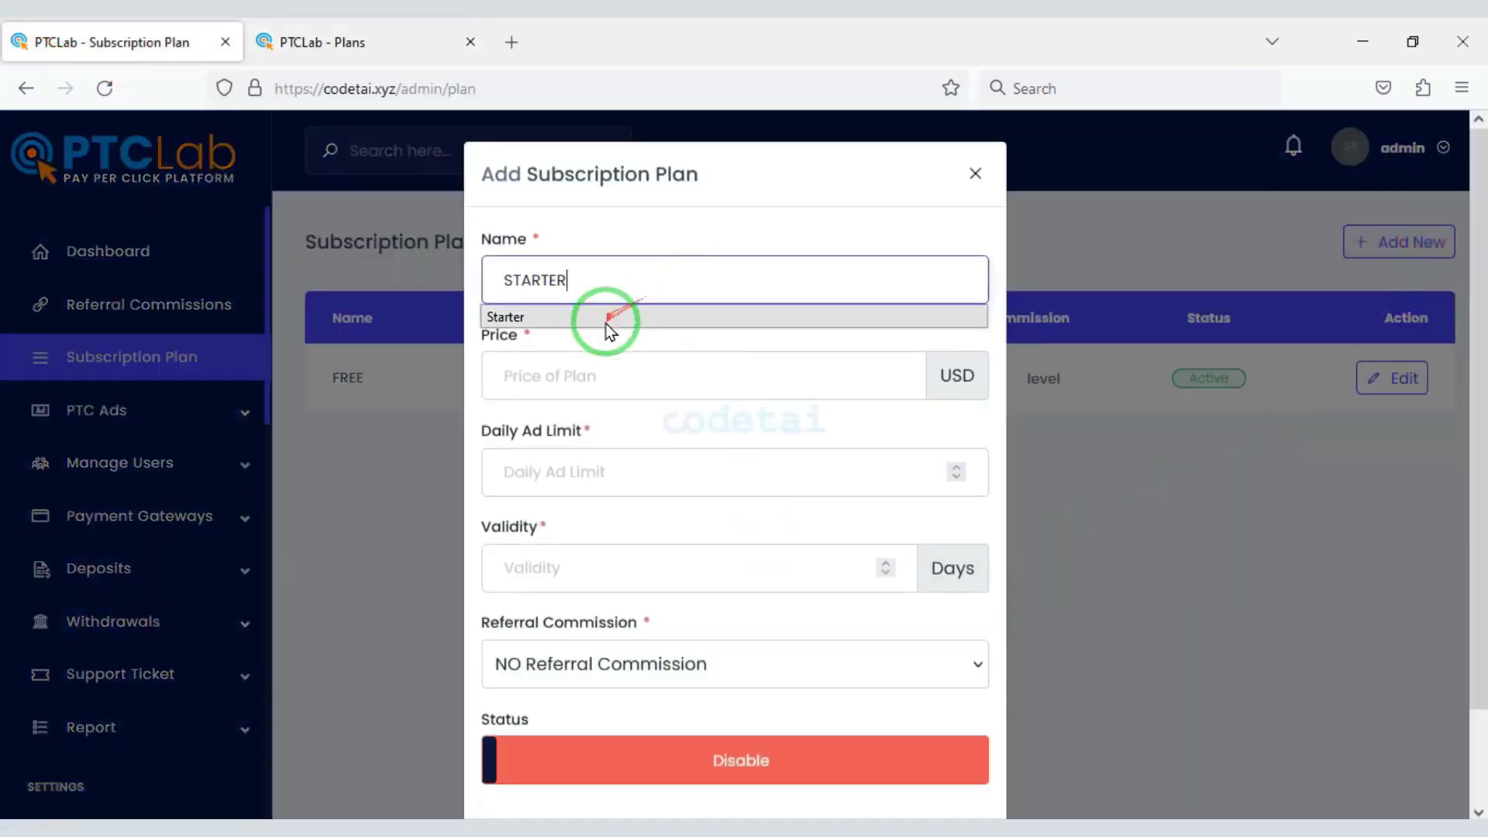
pyautogui.click(608, 372)
pyautogui.write('50')
pyautogui.click(677, 461)
pyautogui.write('2')
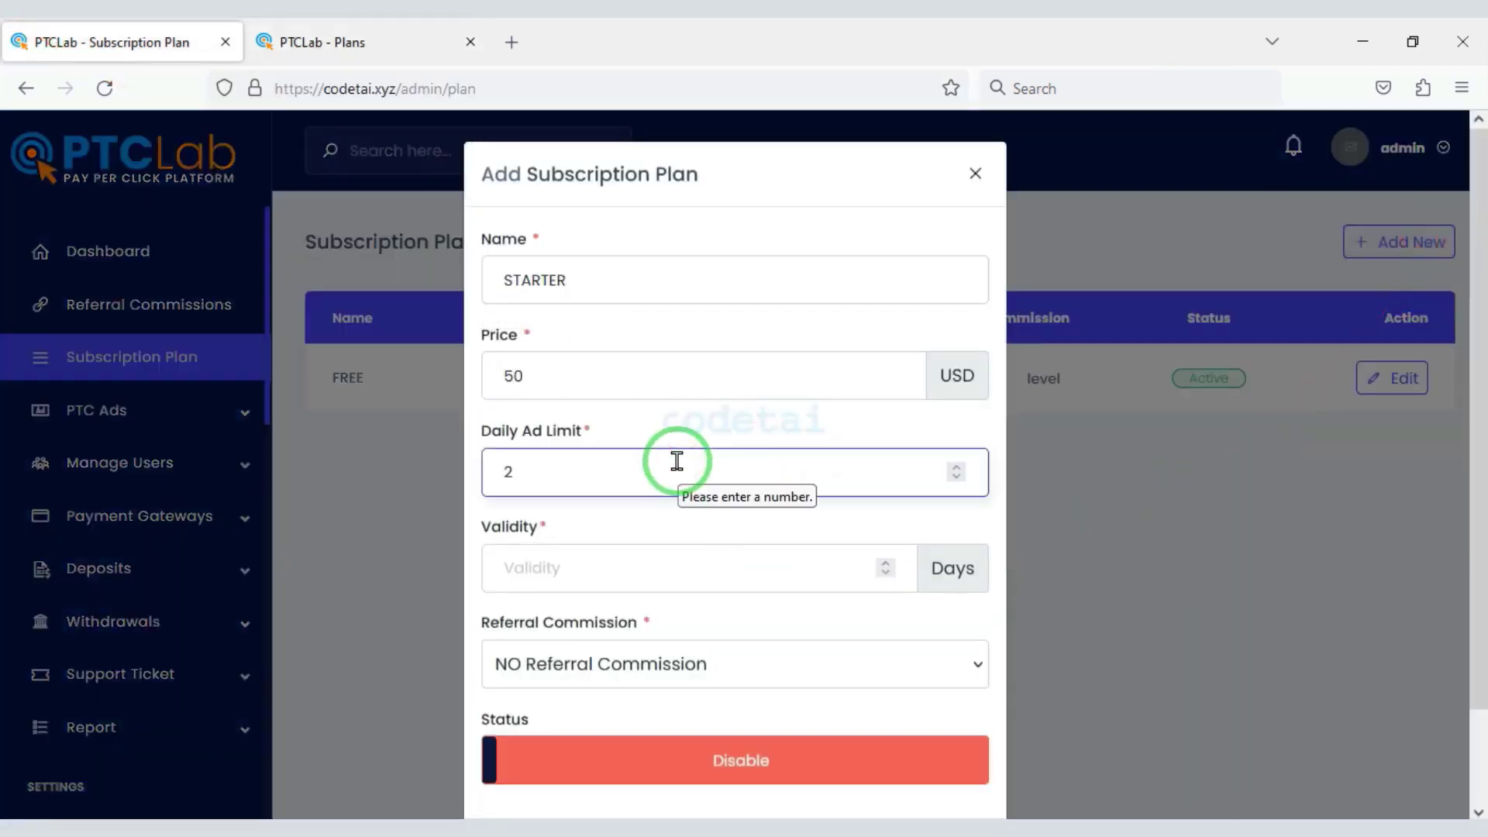
pyautogui.write('5')
pyautogui.click(664, 565)
pyautogui.write('30')
pyautogui.click(665, 663)
pyautogui.click(664, 620)
pyautogui.click(681, 759)
pyautogui.scroll(-2, 684, 756)
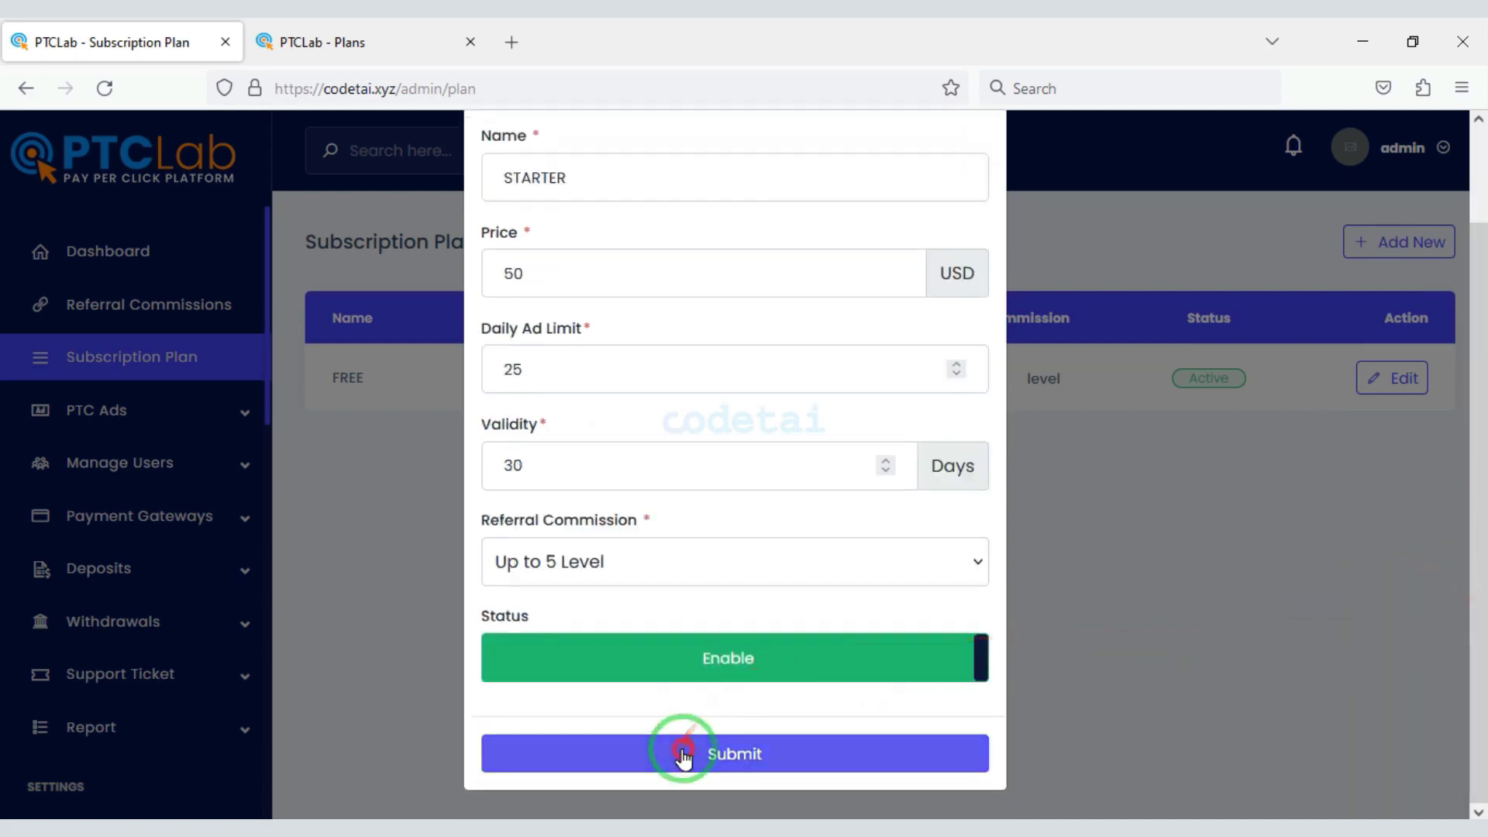
pyautogui.click(310, 42)
pyautogui.click(105, 87)
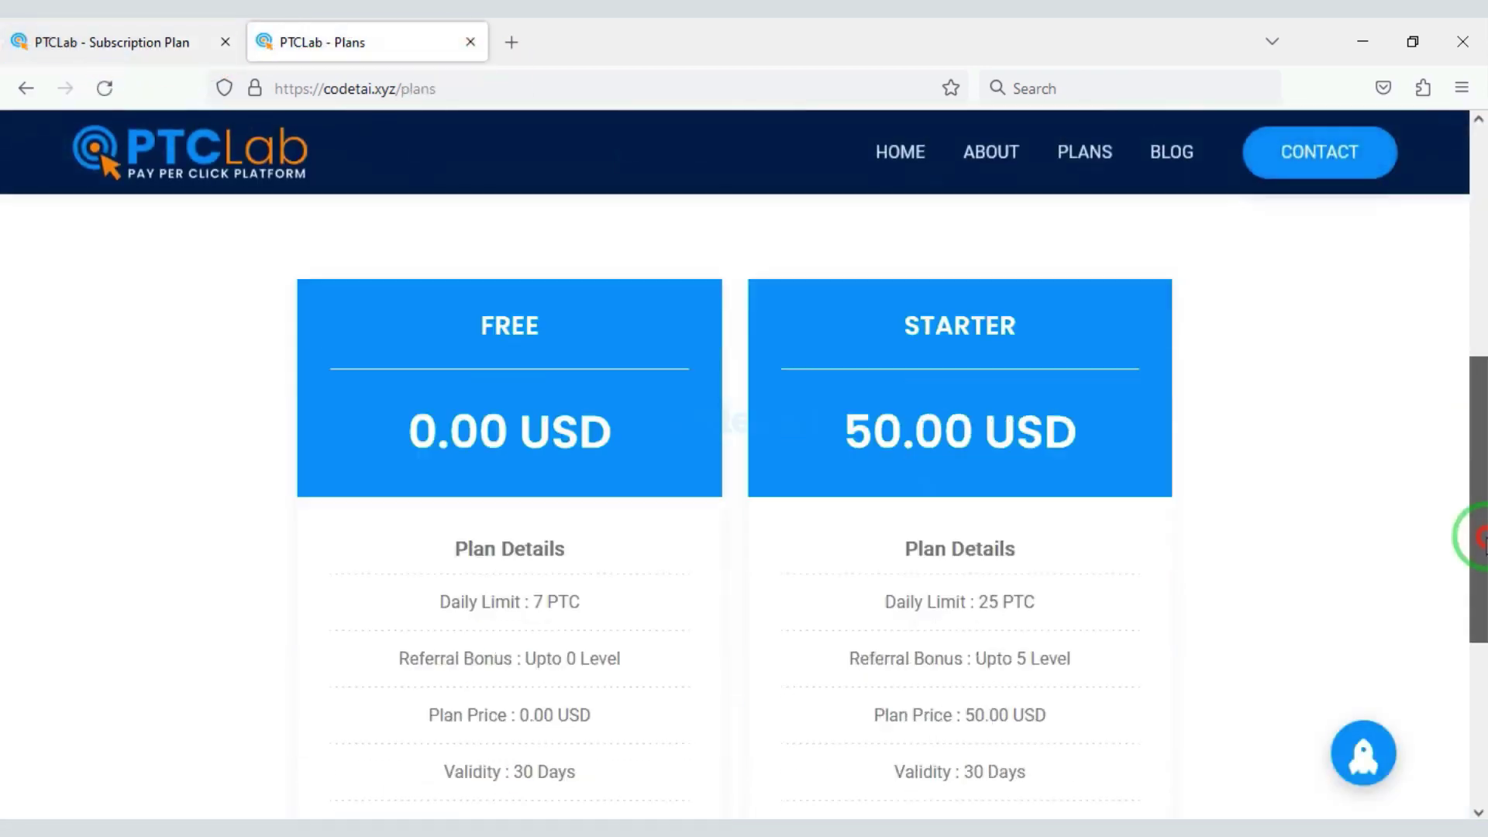
# Add an enabled STANDARD plan: 100 USD, 60 PTC, 60 days, up to 5 referral levels.
pyautogui.click(24, 31)
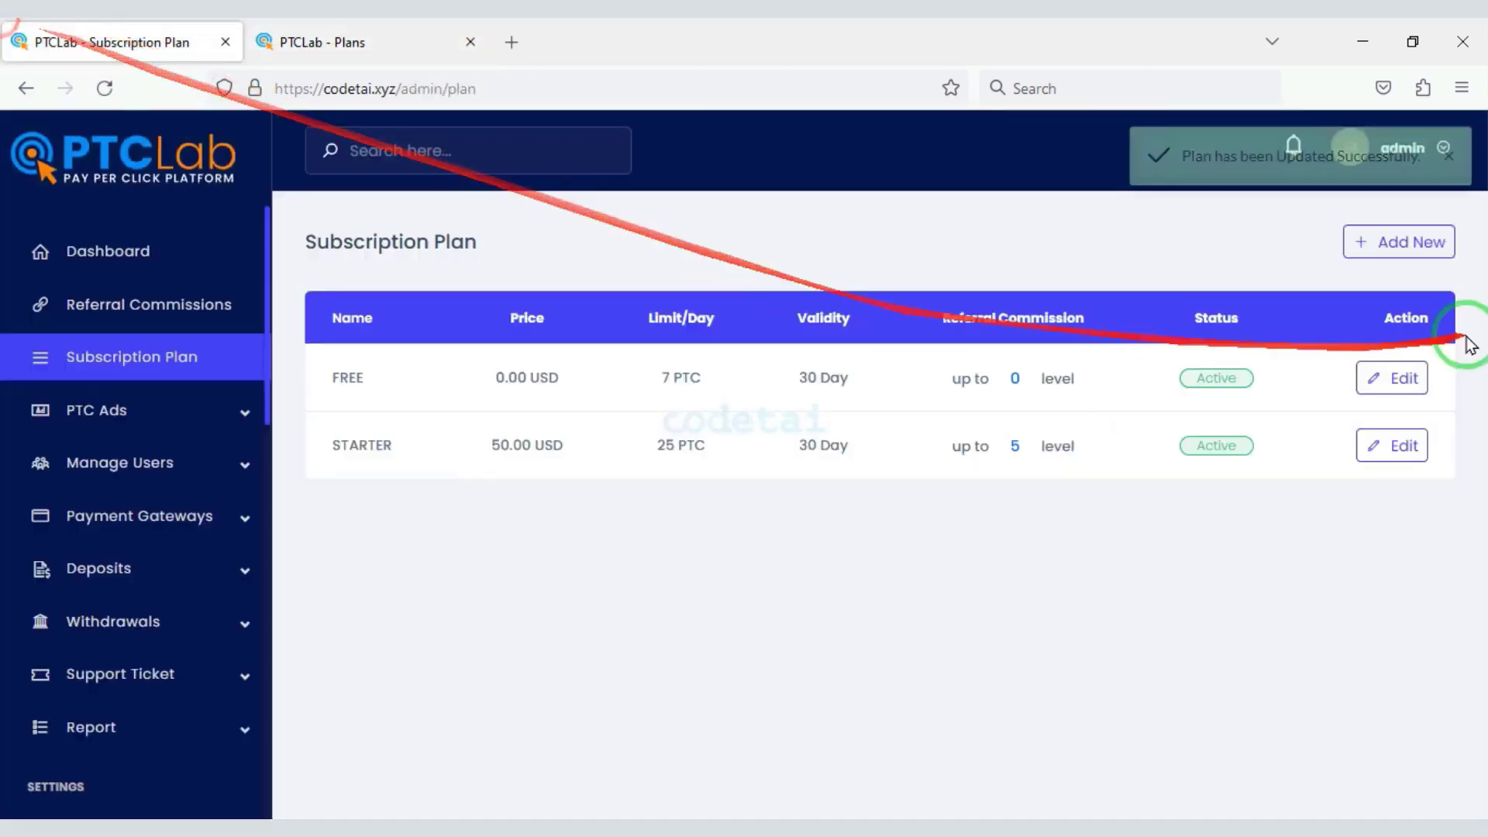
pyautogui.click(1397, 244)
pyautogui.click(713, 295)
pyautogui.write('STANDARD')
pyautogui.click(629, 375)
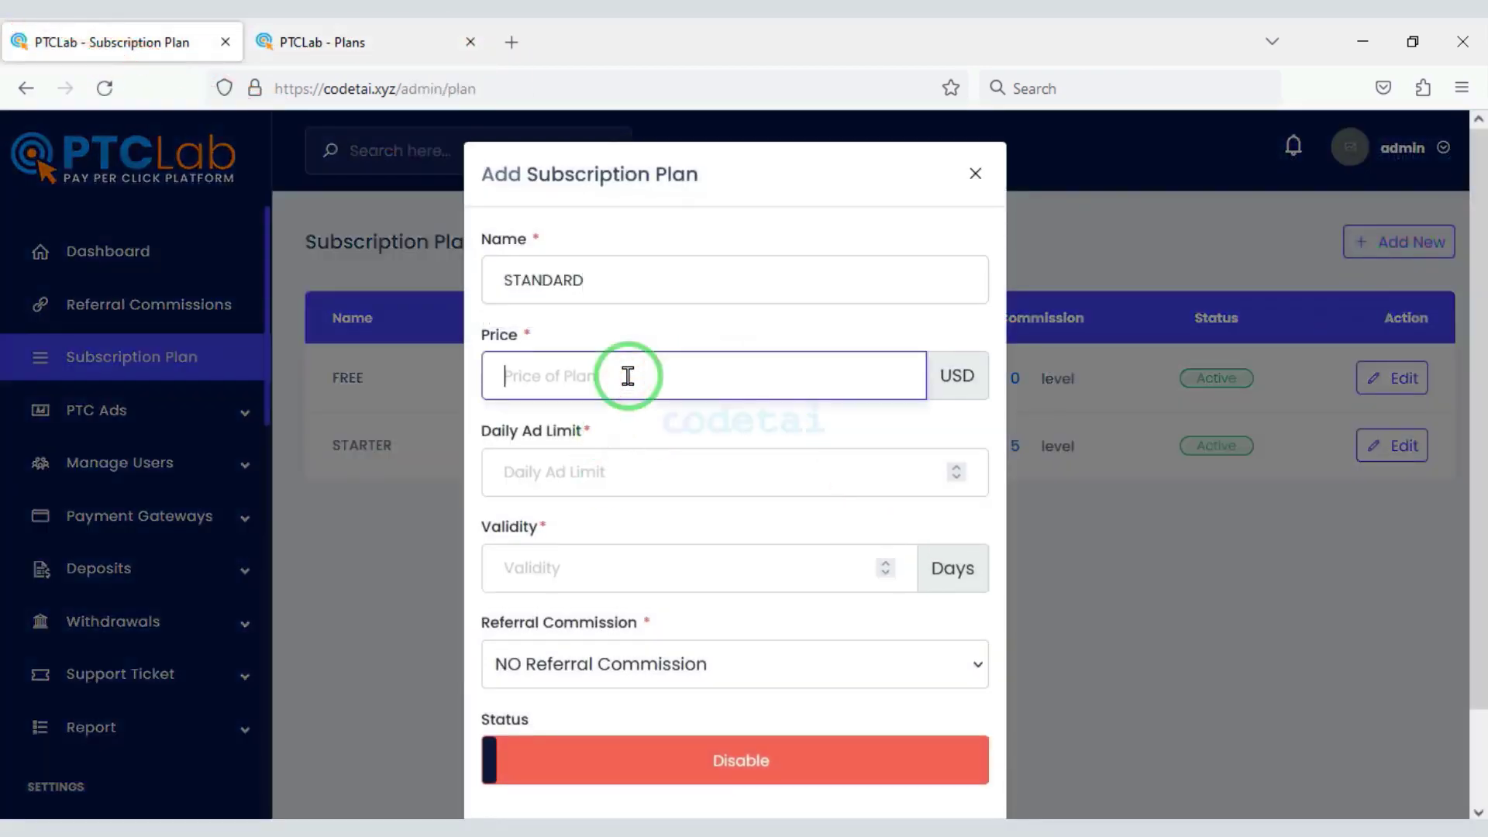
pyautogui.write('100')
pyautogui.click(625, 471)
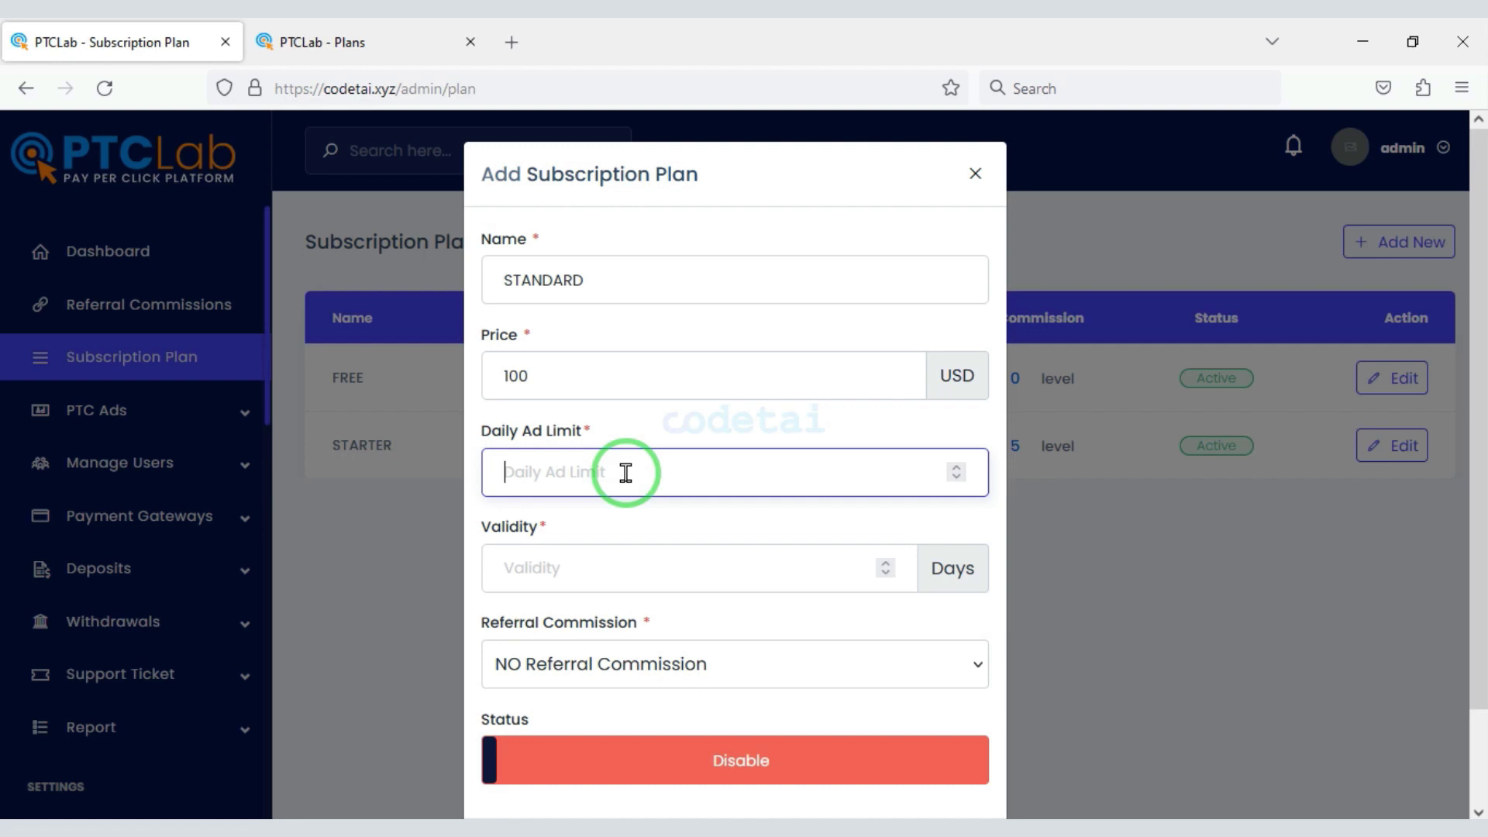
pyautogui.click(607, 555)
pyautogui.write('60')
pyautogui.click(651, 664)
pyautogui.click(584, 617)
pyautogui.click(658, 760)
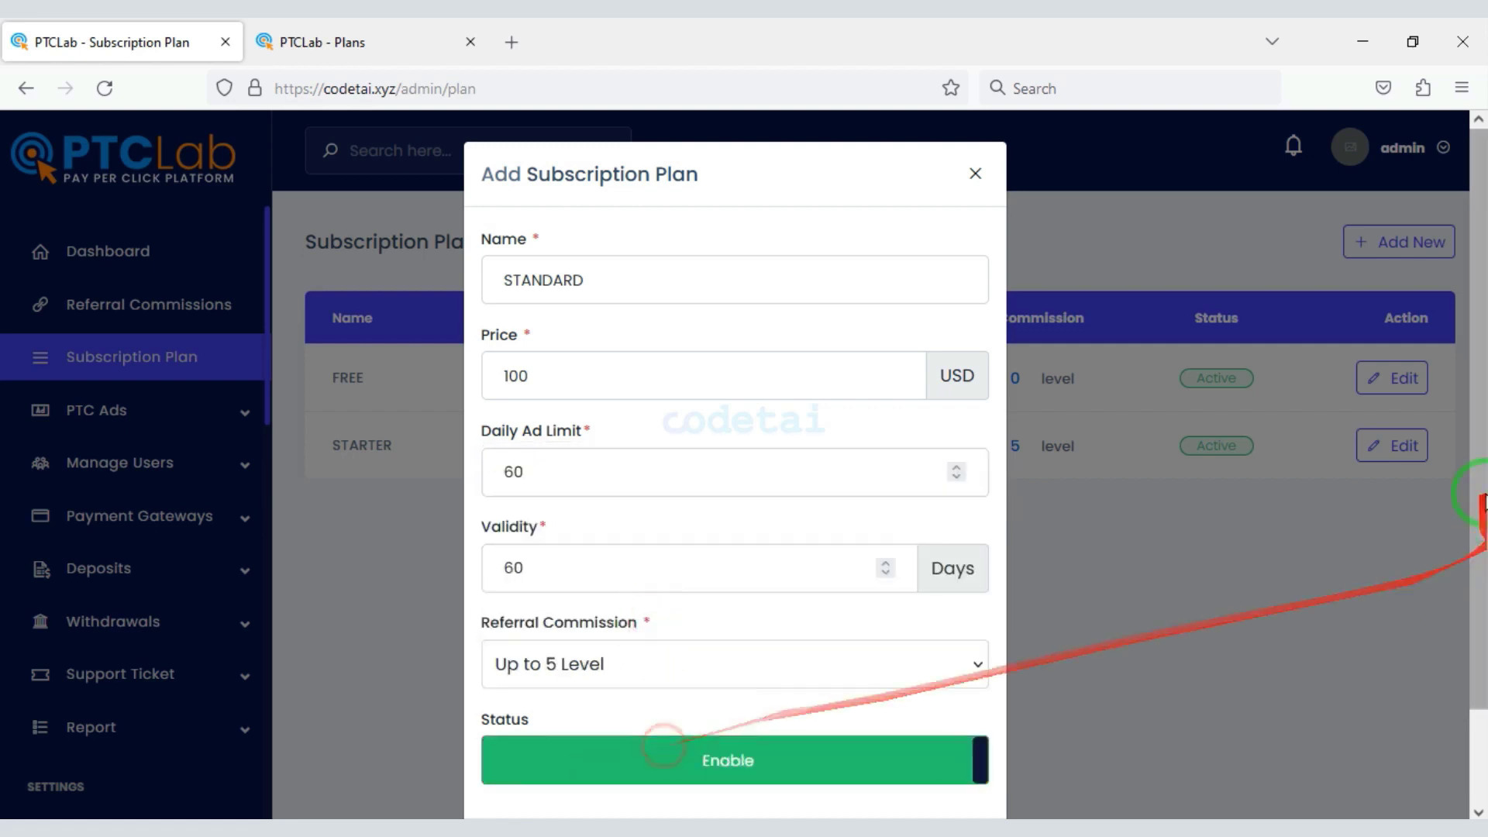
pyautogui.scroll(-2, 888, 764)
pyautogui.click(888, 763)
# Reload the public plans page to confirm the new plans appear.
pyautogui.click(321, 42)
pyautogui.press('F5')
pyautogui.scroll(-2, 1476, 462)
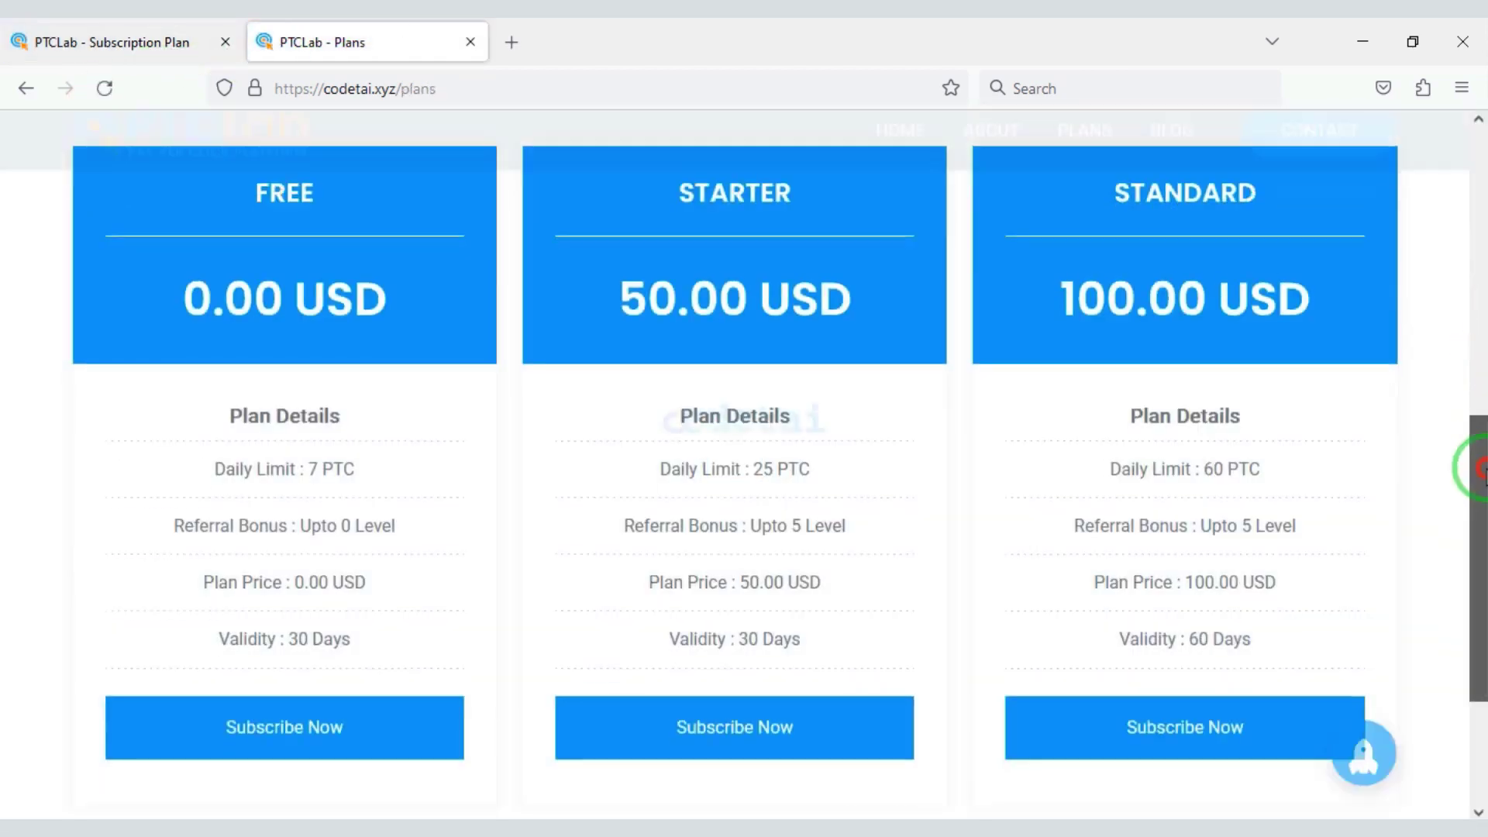
pyautogui.click(108, 42)
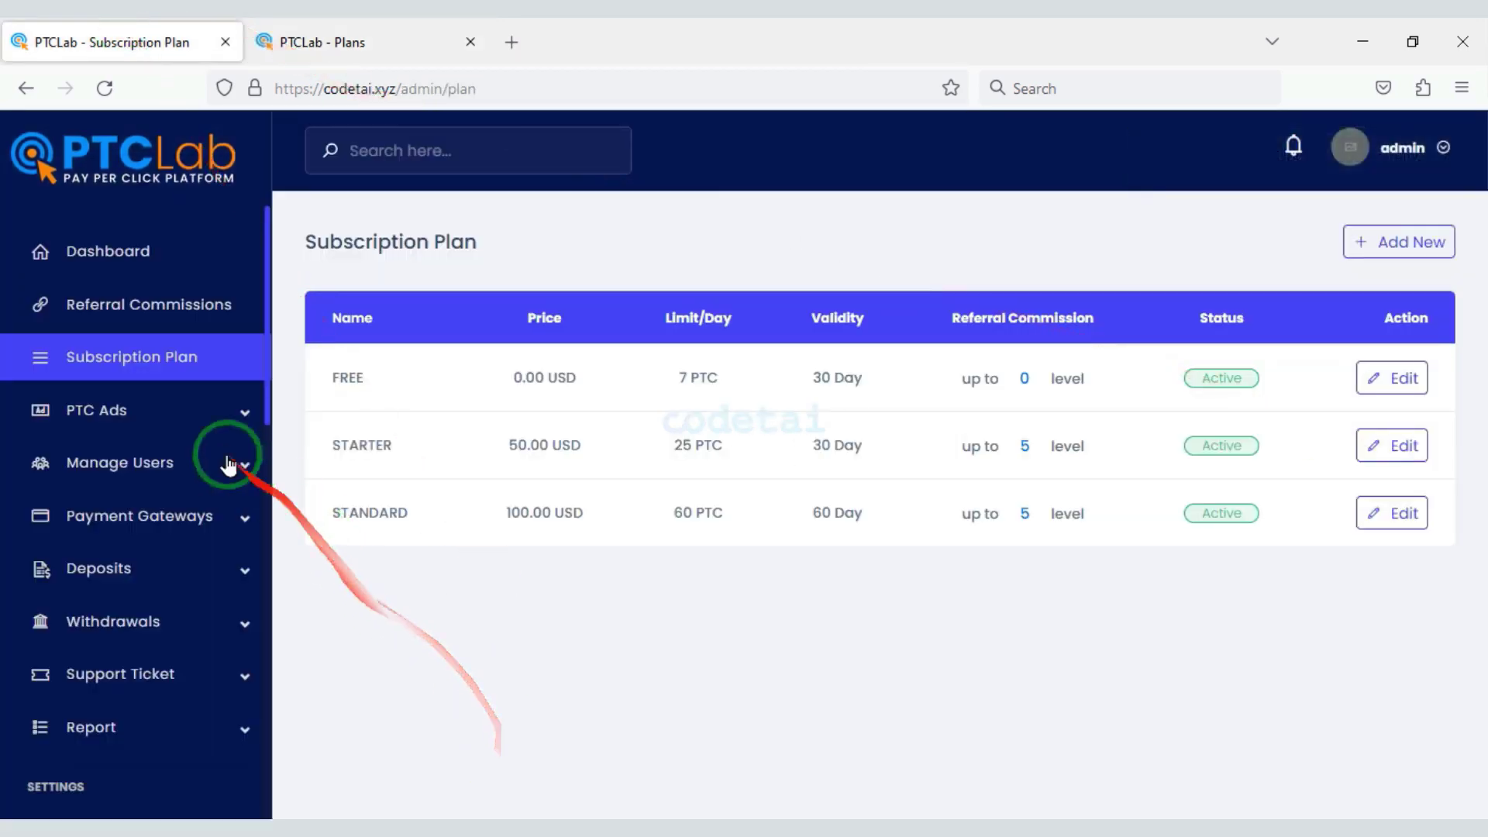
pyautogui.click(199, 414)
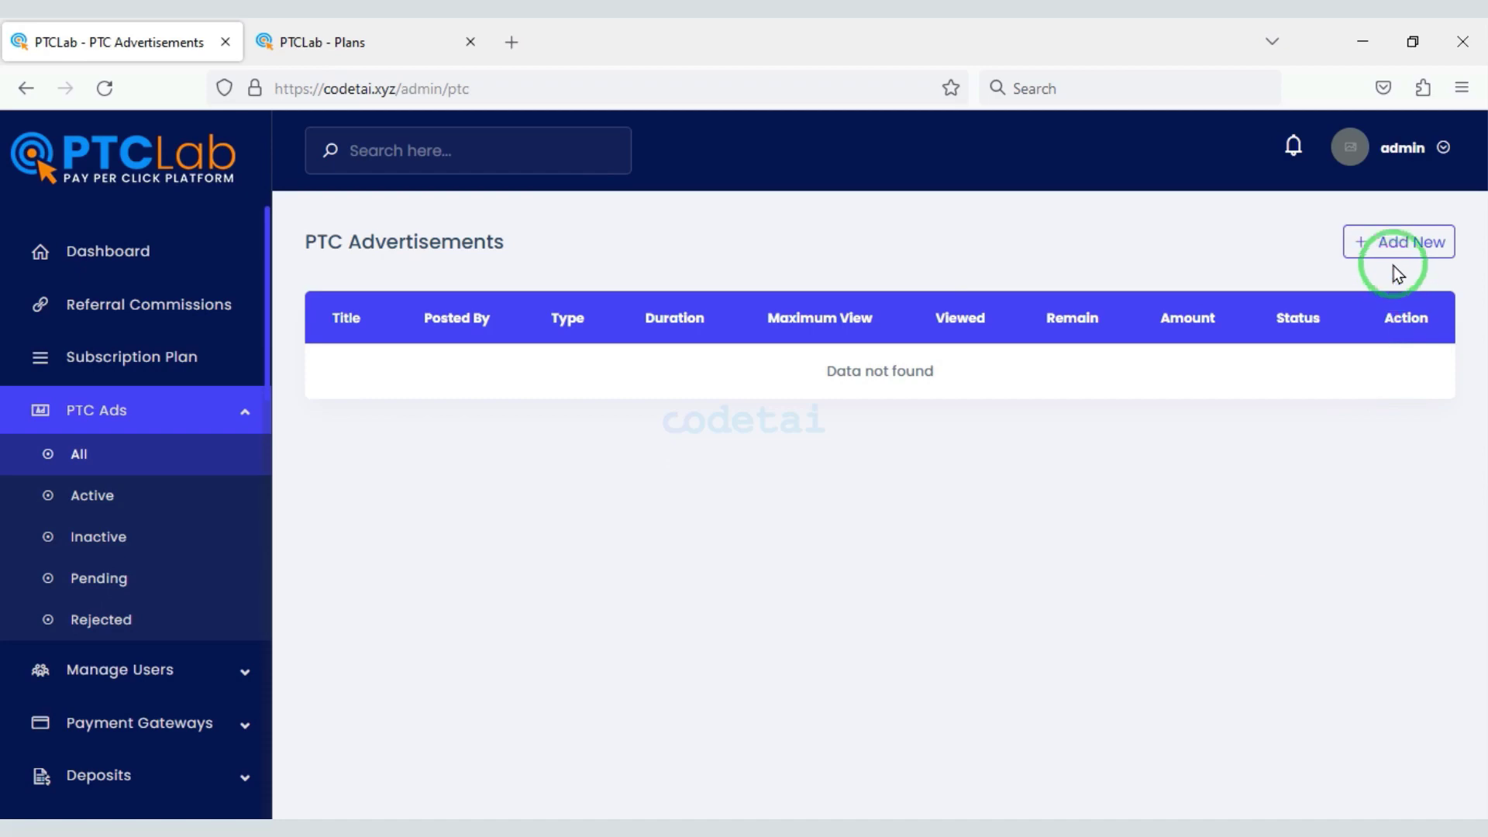
# Set a new ad's type to Youtube Embeded Link and paste the video's youtube.com/embed URL.
pyautogui.click(1391, 258)
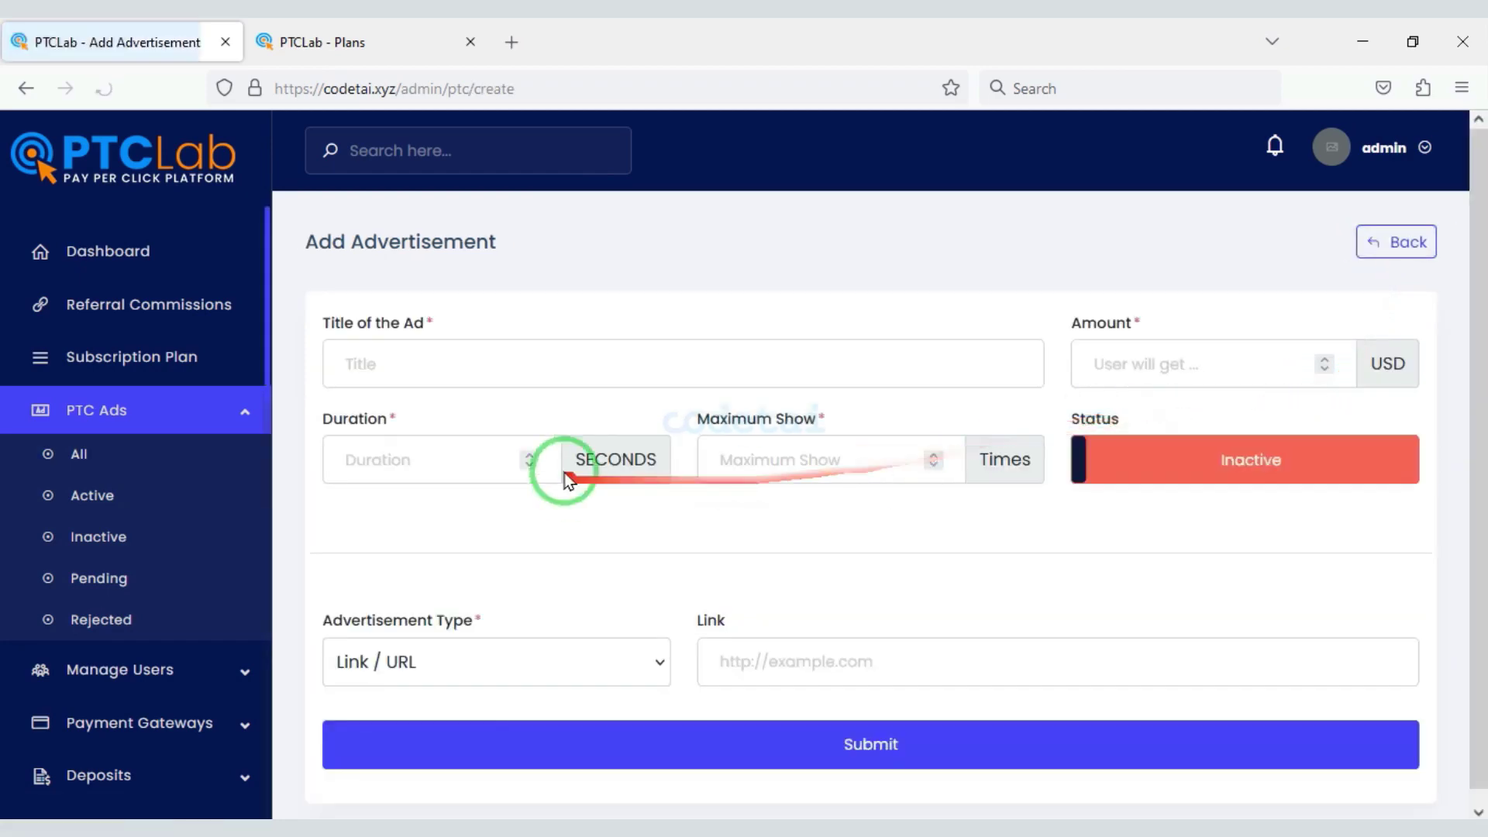
pyautogui.click(575, 689)
pyautogui.click(612, 42)
pyautogui.click(685, 545)
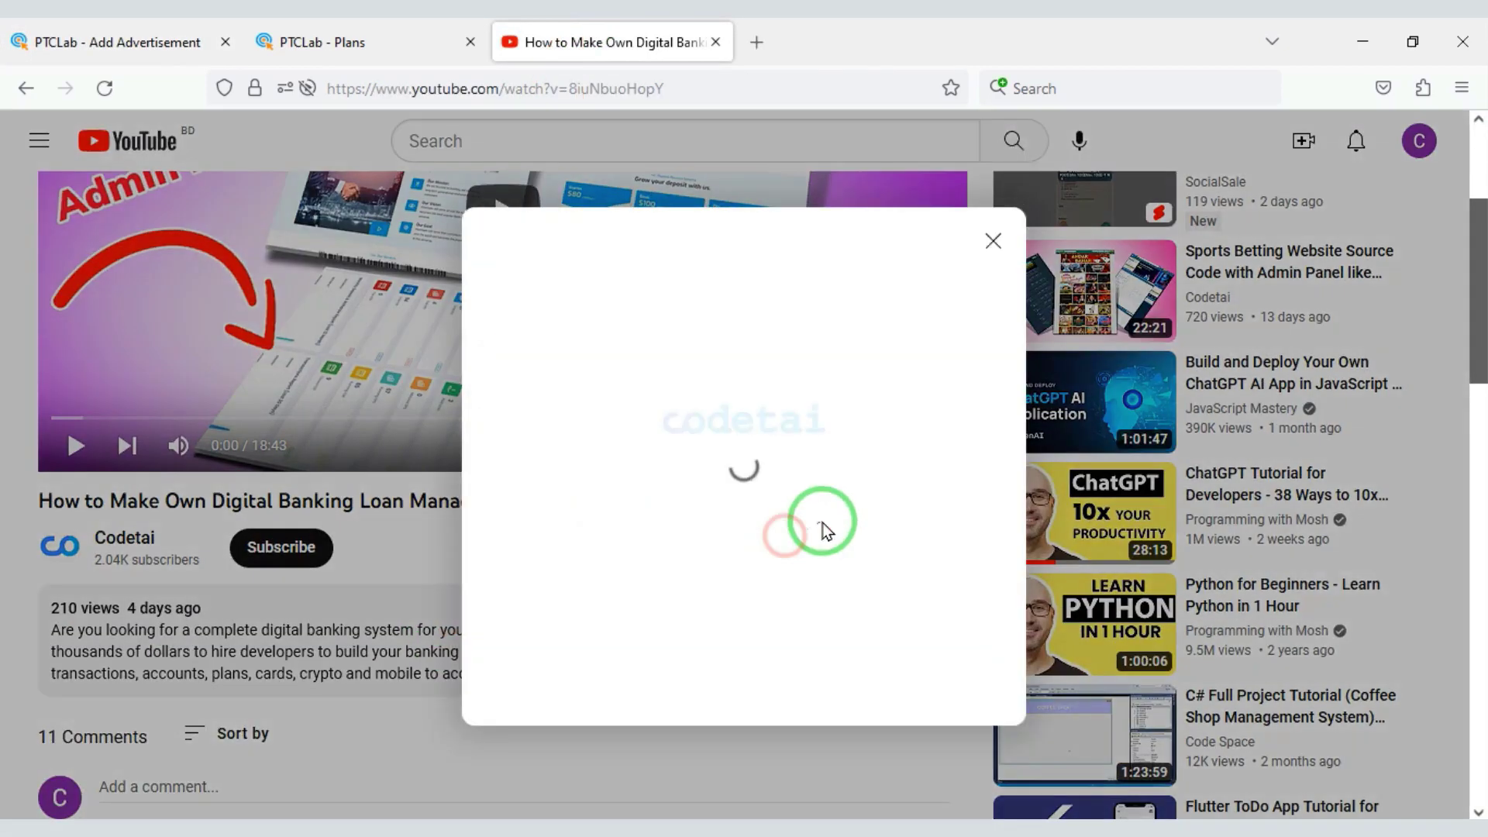
pyautogui.click(959, 526)
pyautogui.click(186, 42)
pyautogui.click(759, 648)
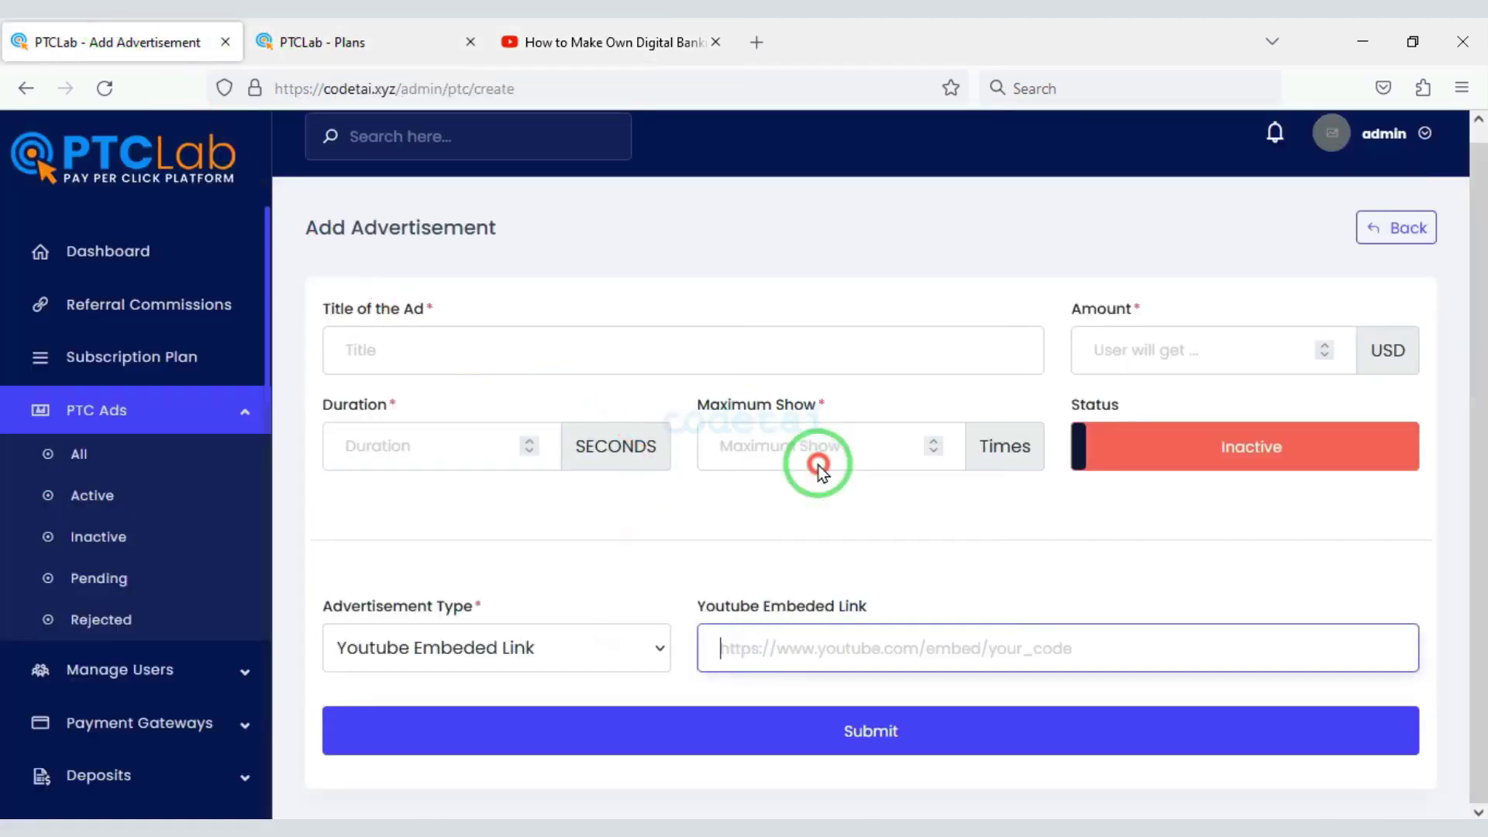
pyautogui.click(863, 649)
pyautogui.press('BackSpace')
pyautogui.press('BackSpace')
pyautogui.press('BackSpace')
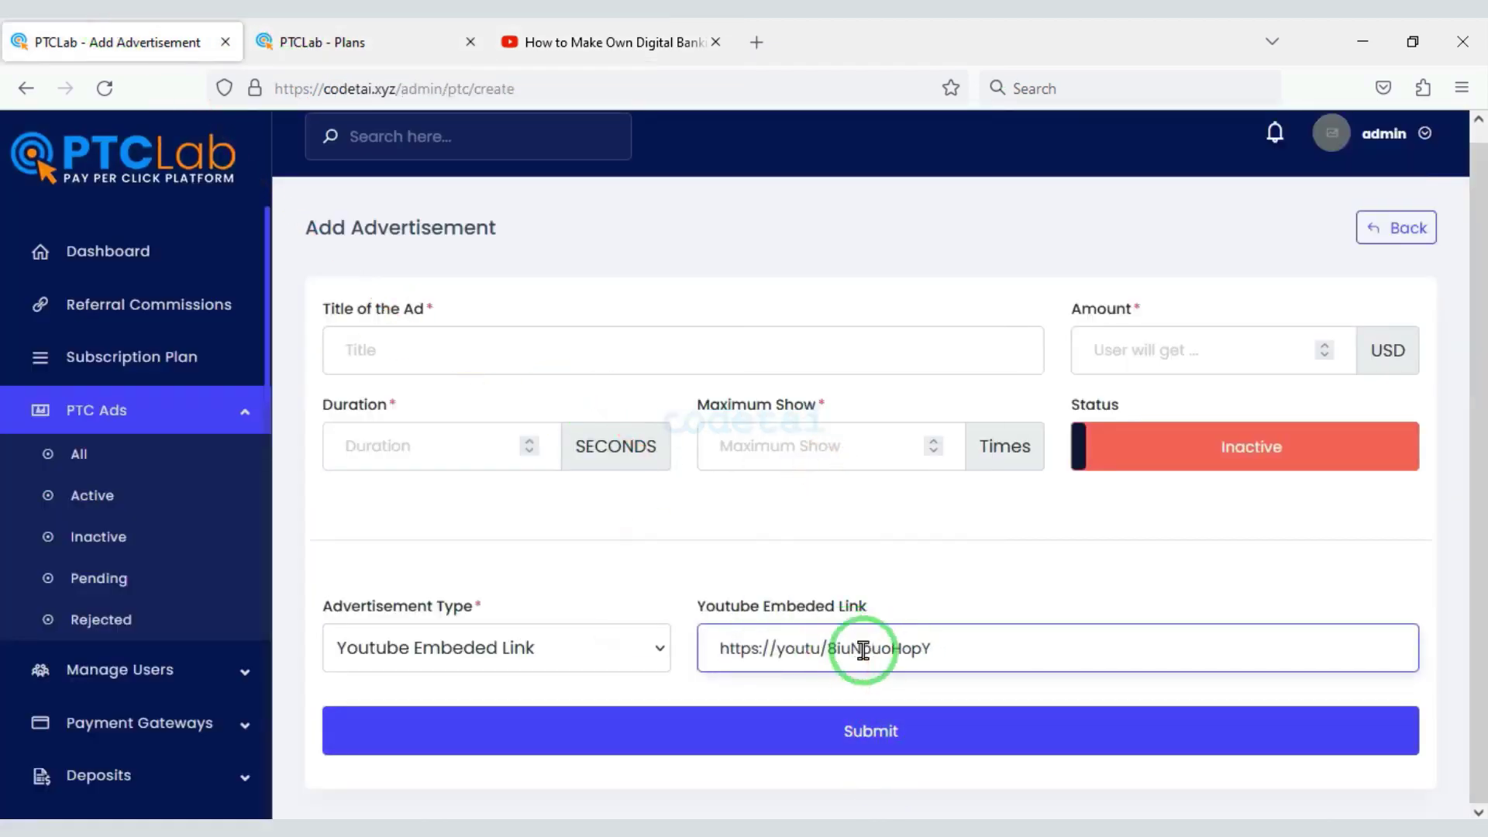
pyautogui.write('be.com/em')
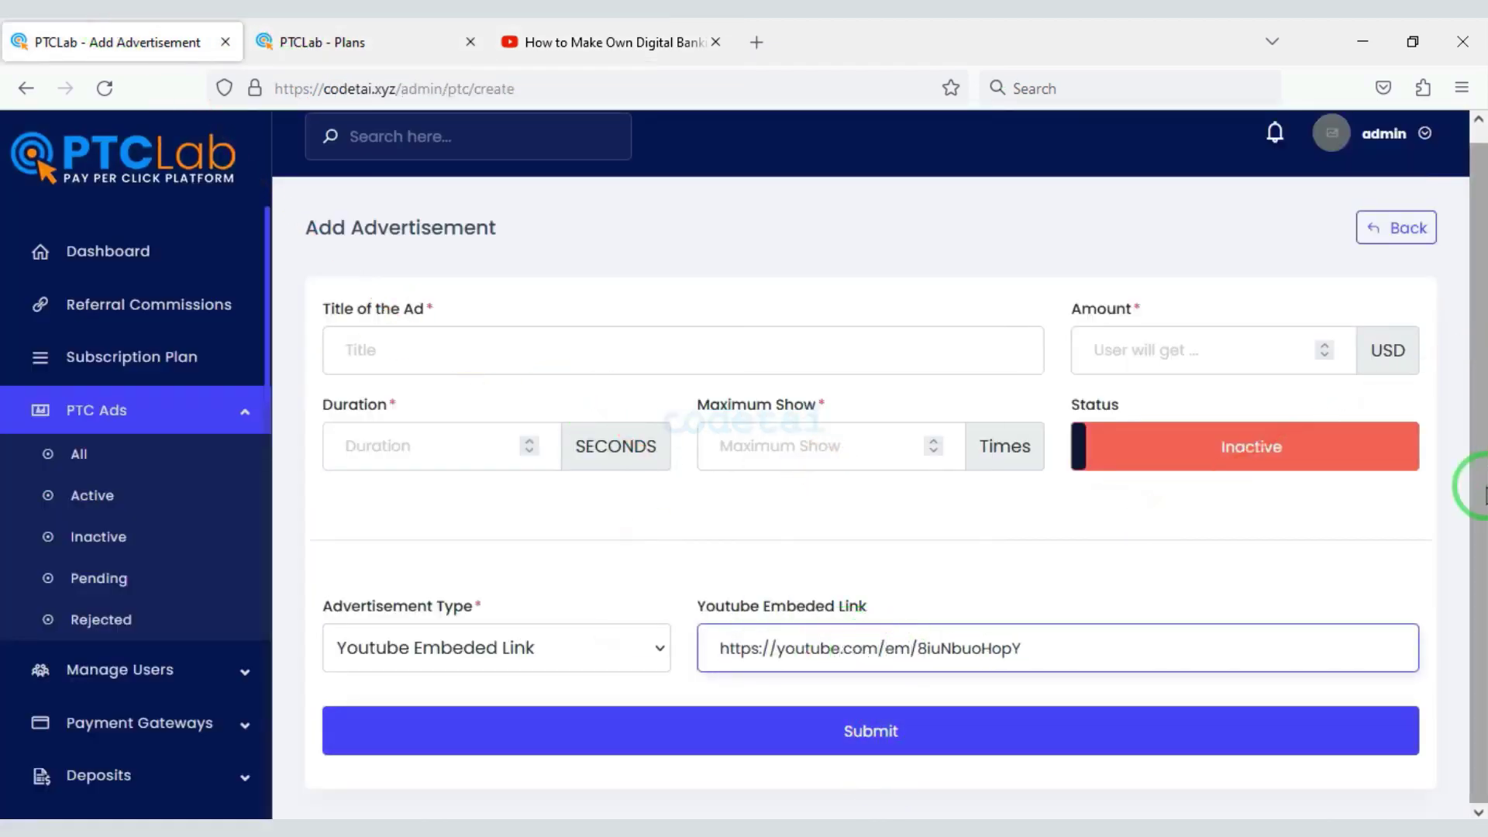
pyautogui.write('bed')
# Title the ad 'Own Banking Website', 0.10 USD, 30 seconds, 120 shows, Active, and submit.
pyautogui.click(480, 354)
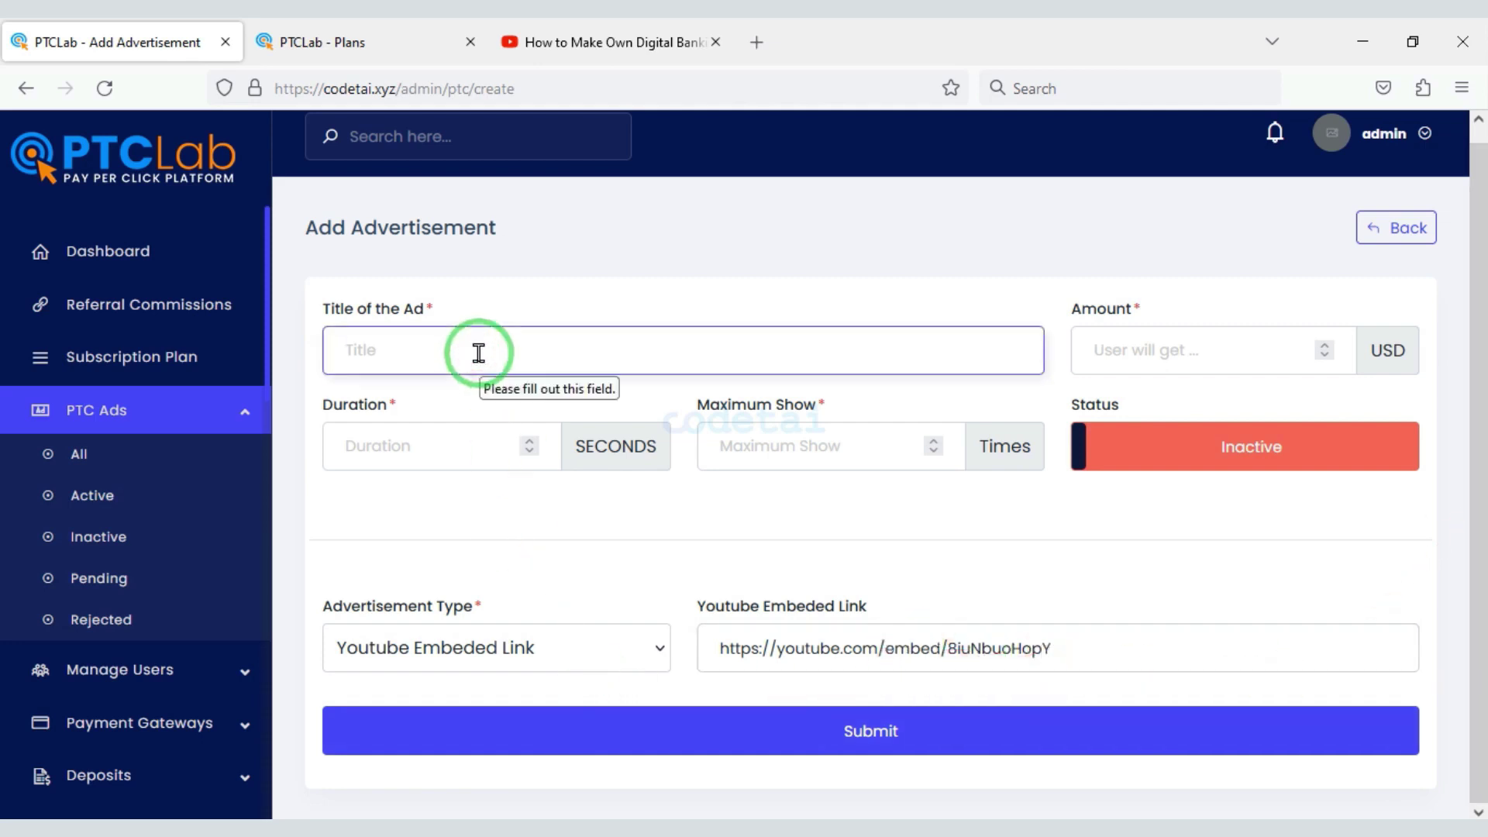
pyautogui.write('Own Banking Webs')
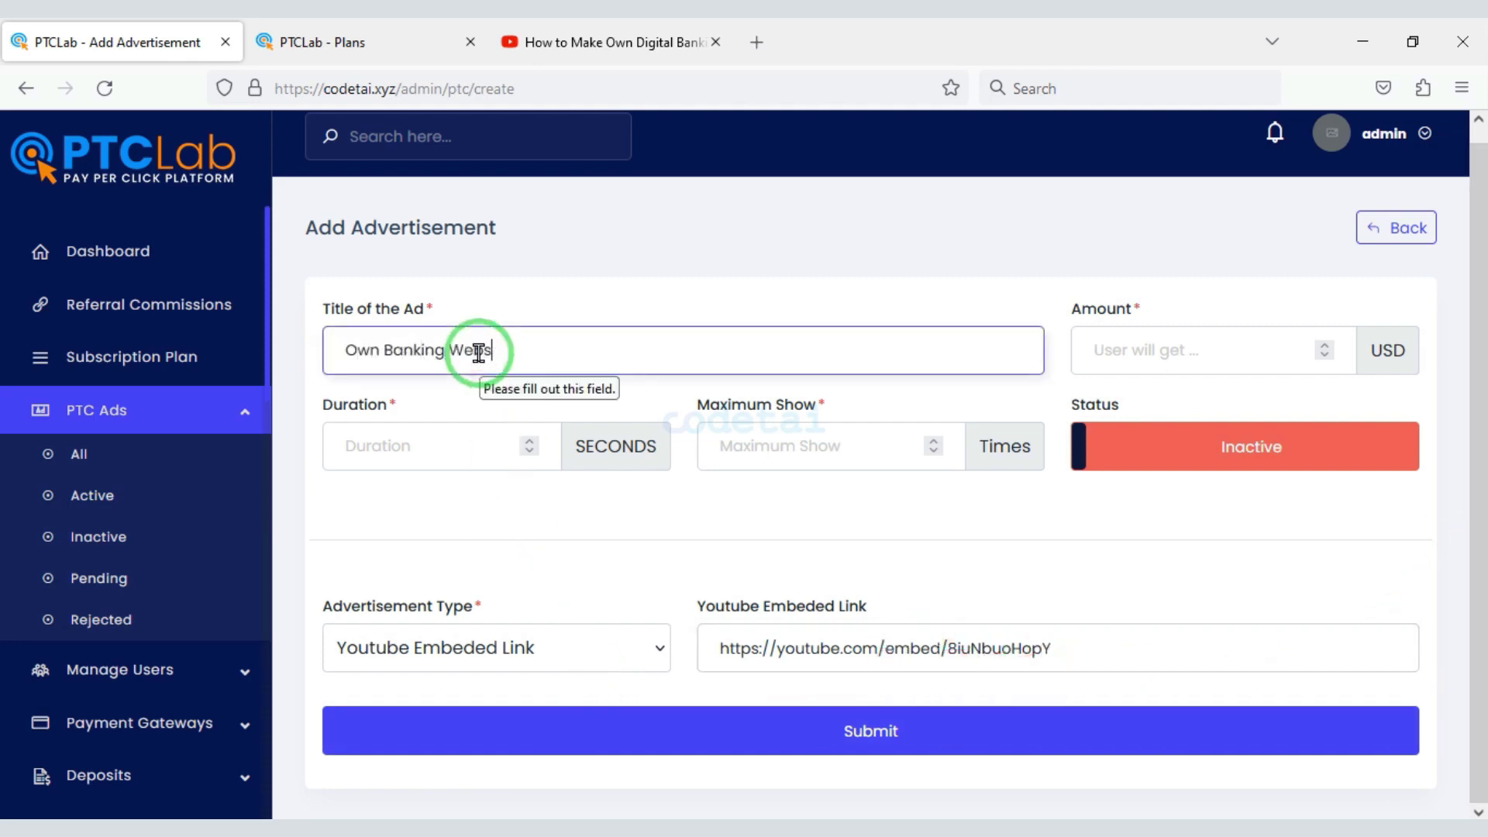
pyautogui.write('ite')
pyautogui.click(1159, 341)
pyautogui.write('00.10')
pyautogui.click(489, 452)
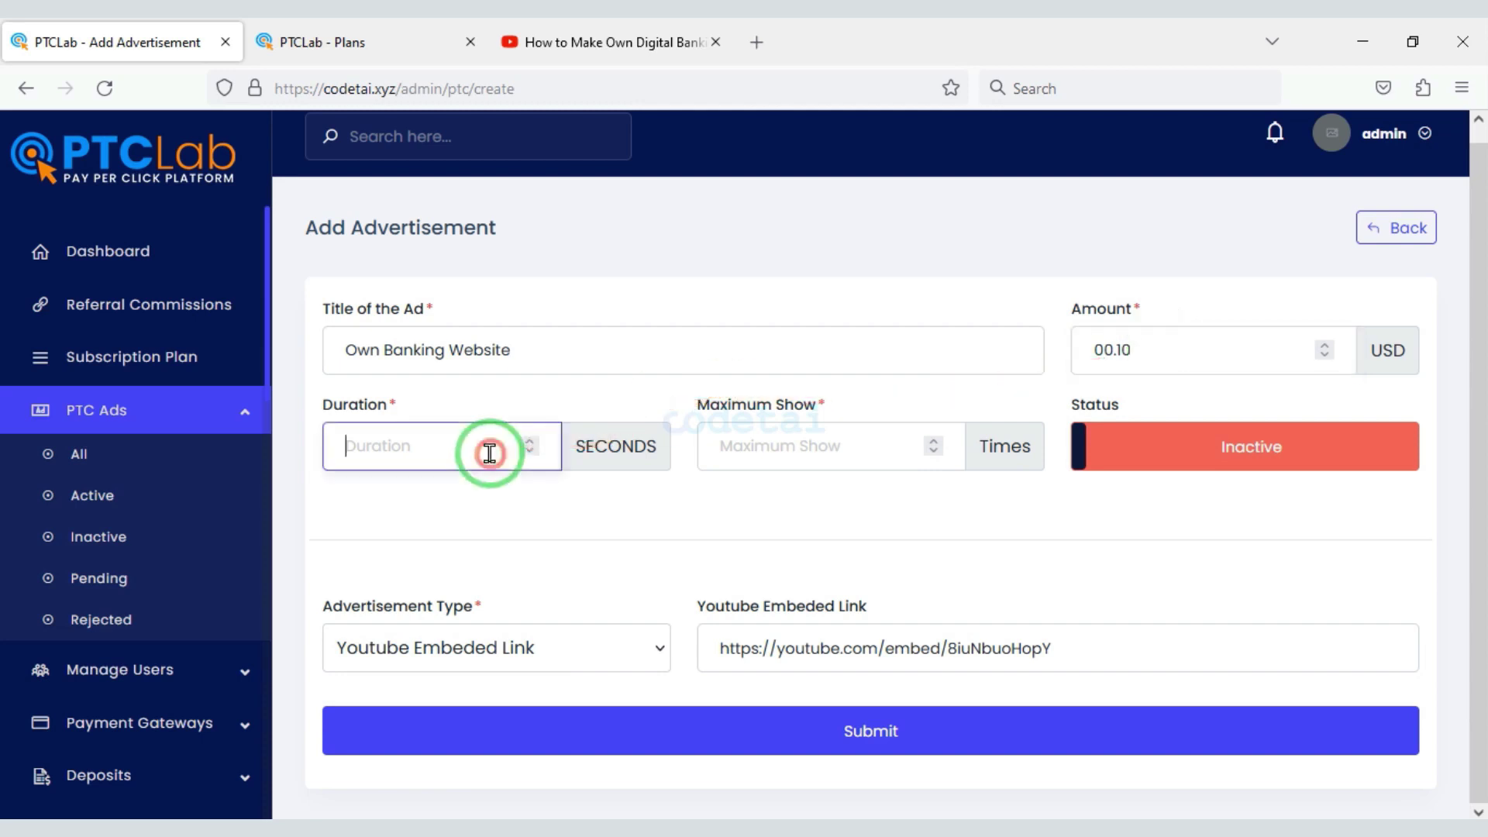
pyautogui.click(771, 465)
pyautogui.write('120')
pyautogui.click(1395, 446)
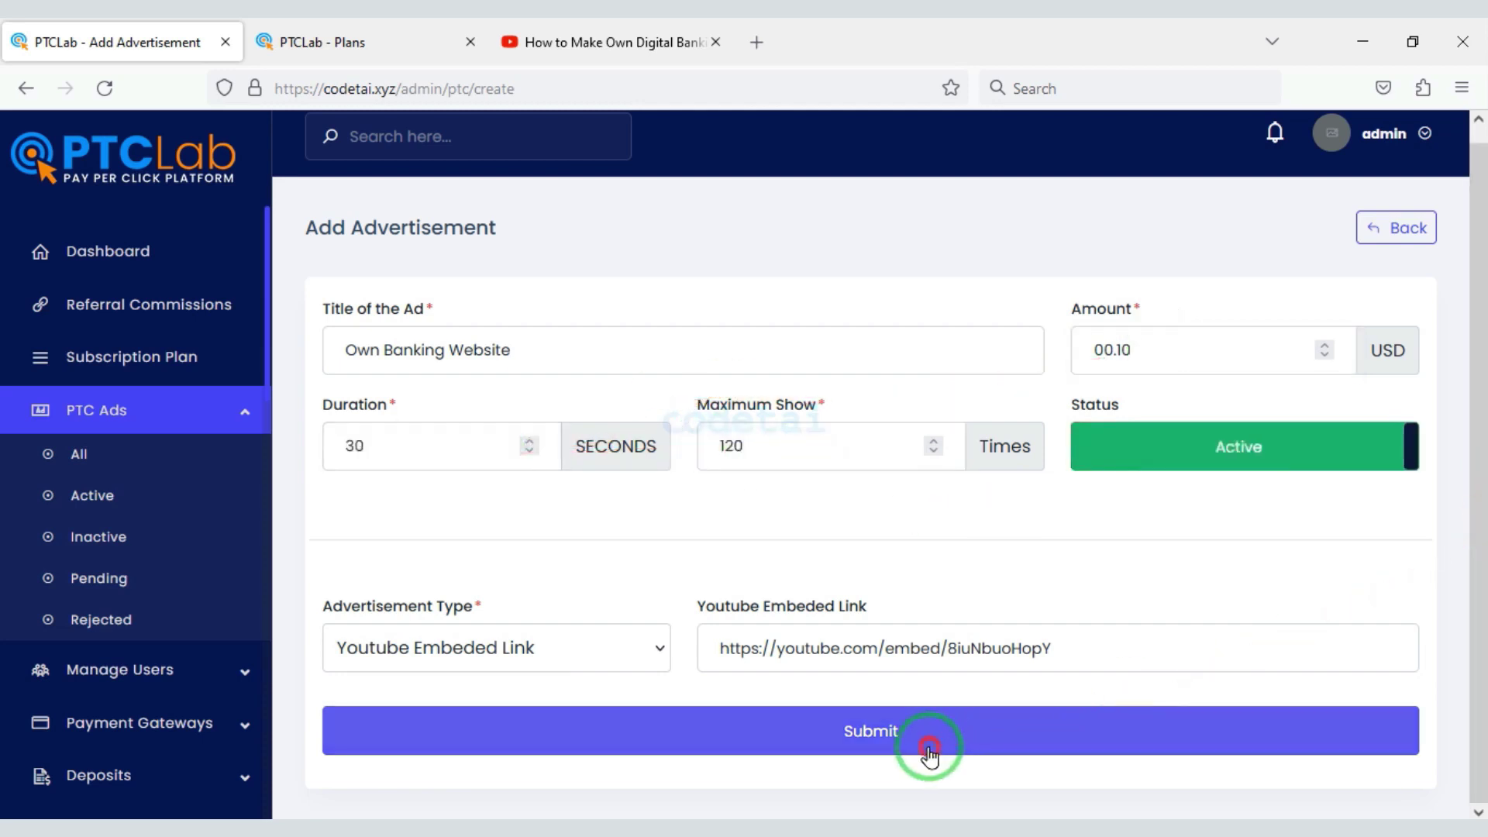
pyautogui.click(929, 740)
# Start a new ad titled 'Google Adsense Ads': 0.05 USD, 60 seconds, 120 shows, Active.
pyautogui.click(1402, 239)
pyautogui.click(590, 372)
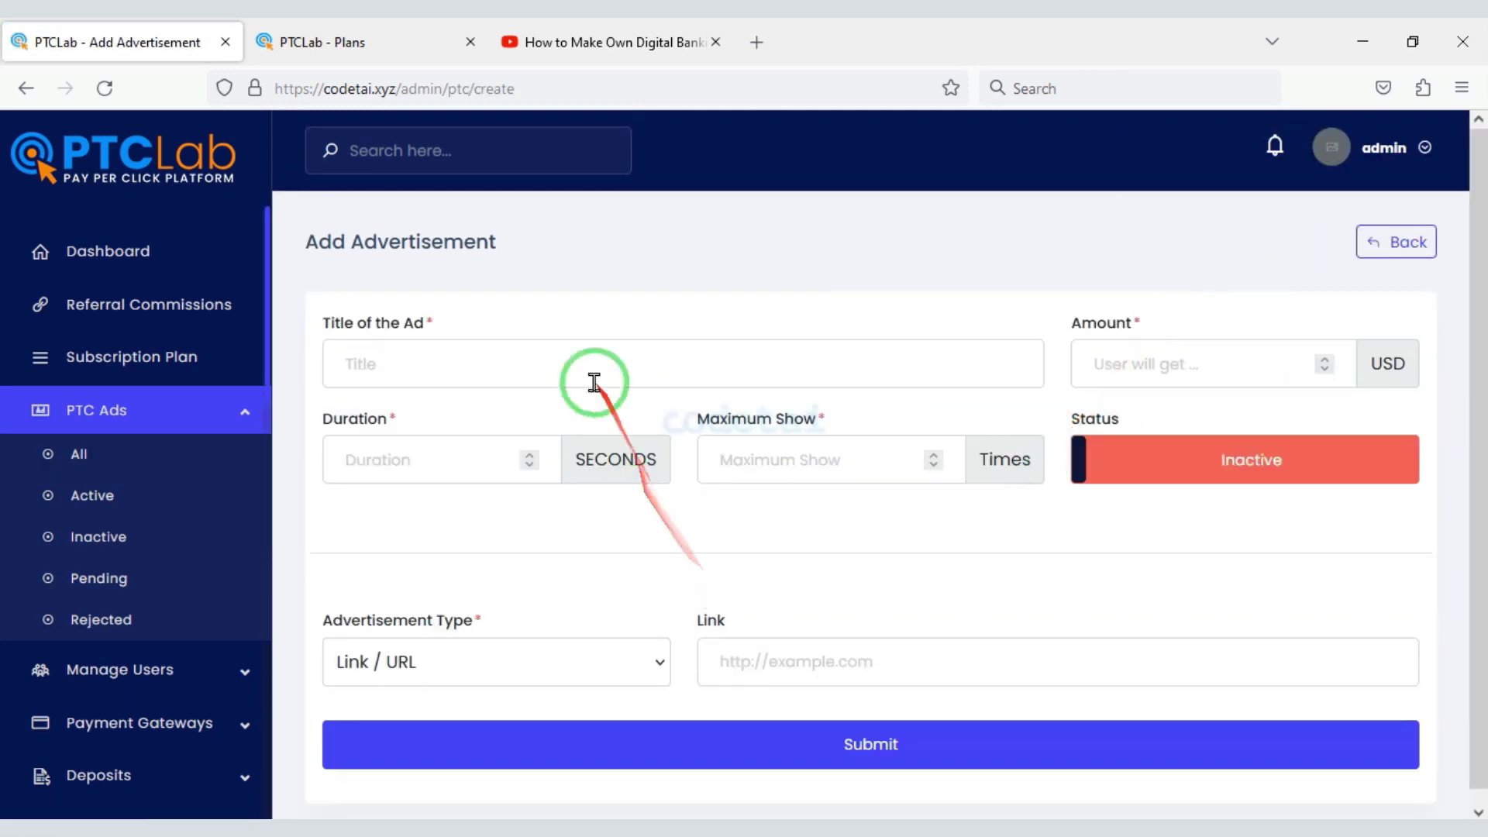
pyautogui.write('Google Adsense Ads')
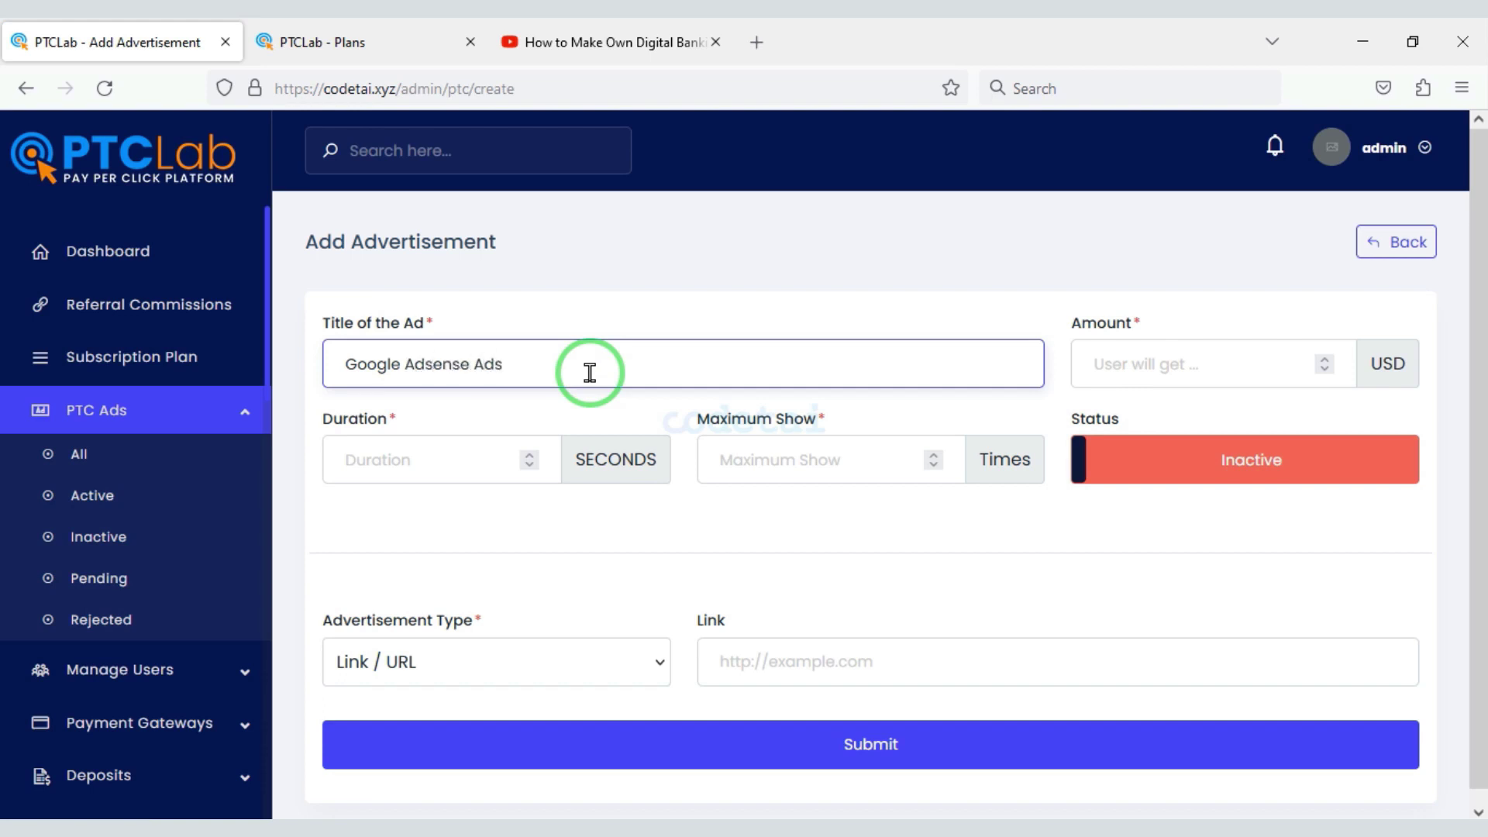
pyautogui.click(1143, 373)
pyautogui.click(465, 460)
pyautogui.write('60')
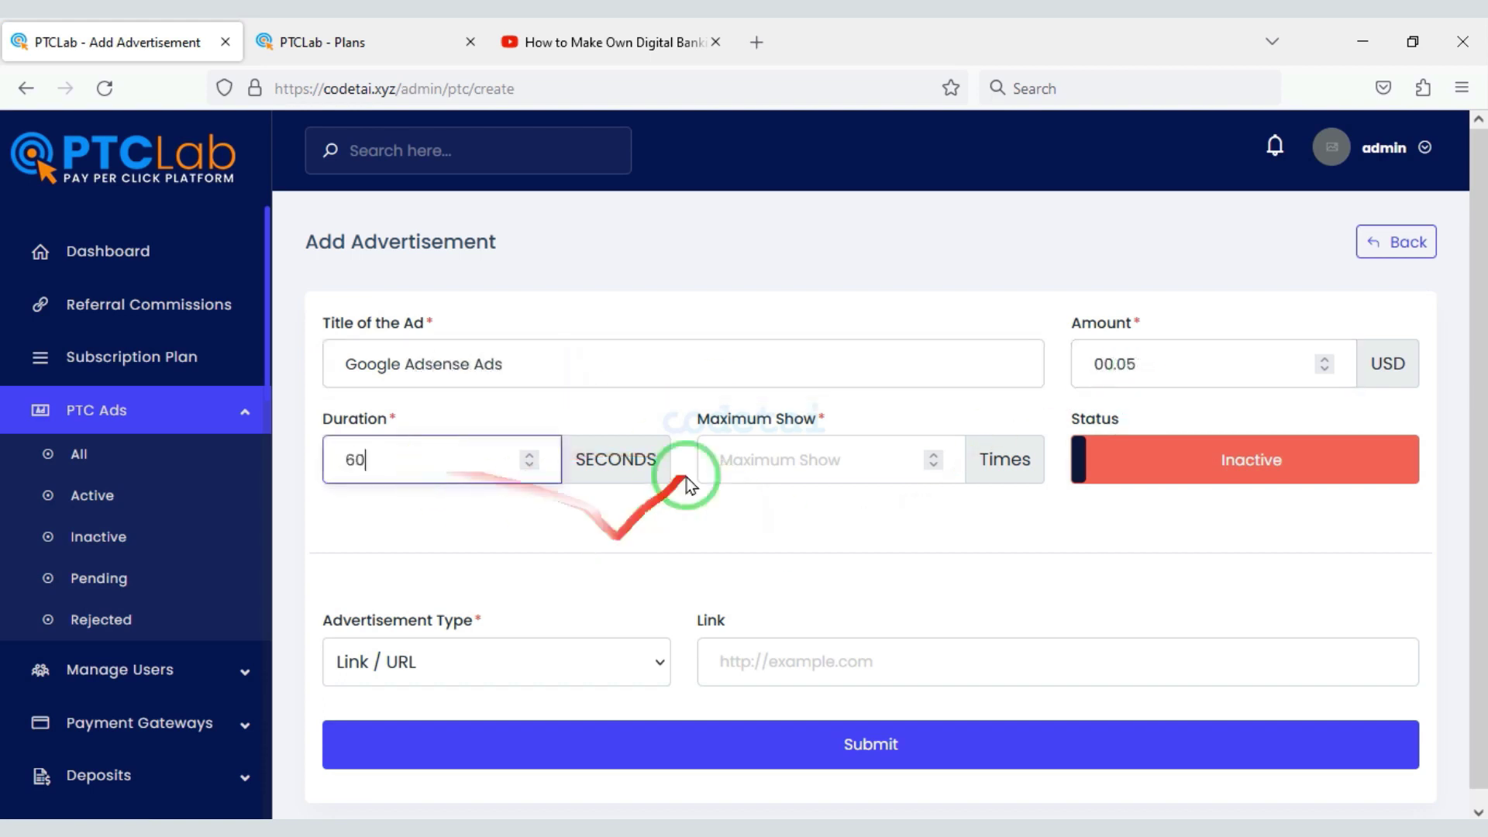
pyautogui.click(767, 459)
pyautogui.write('120')
pyautogui.click(1132, 459)
# Set the ad type to Script / Code, paste the ad code, and submit.
pyautogui.click(496, 663)
pyautogui.click(486, 777)
pyautogui.rightClick(775, 658)
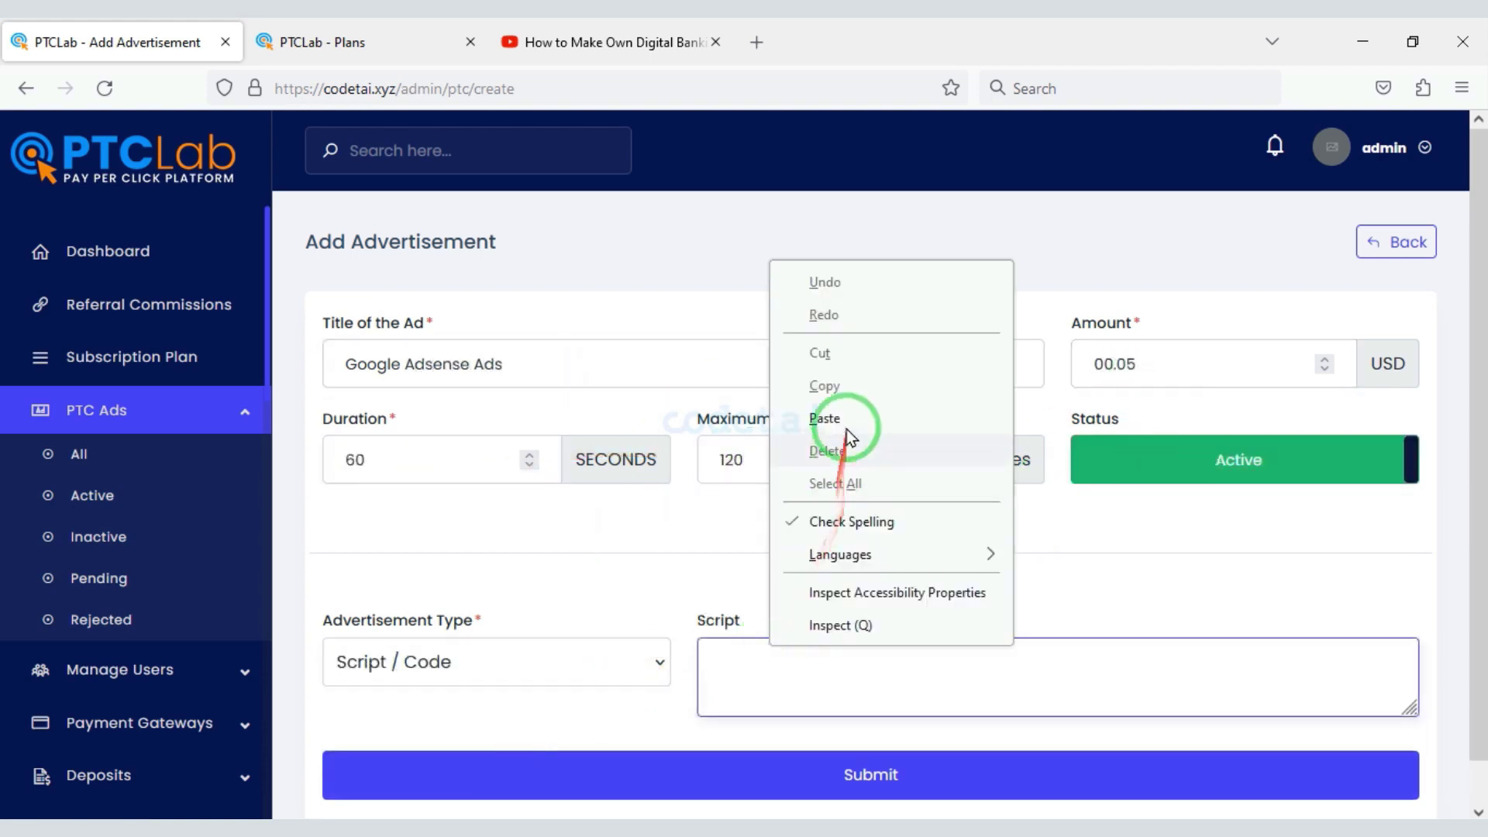
pyautogui.click(847, 426)
pyautogui.click(581, 737)
pyautogui.click(78, 454)
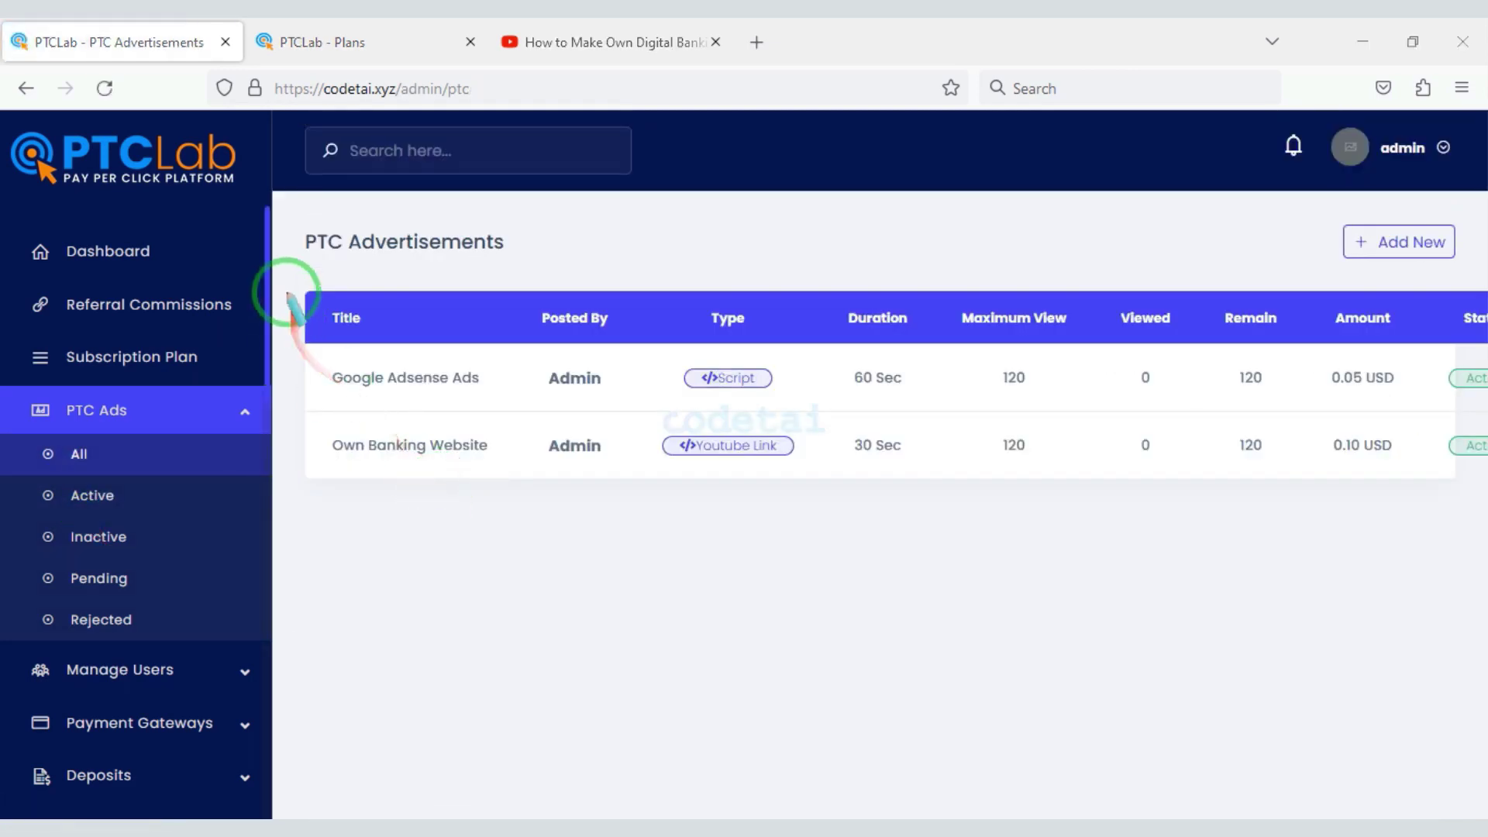
pyautogui.moveTo(287, 294); pyautogui.dragTo(1479, 495)
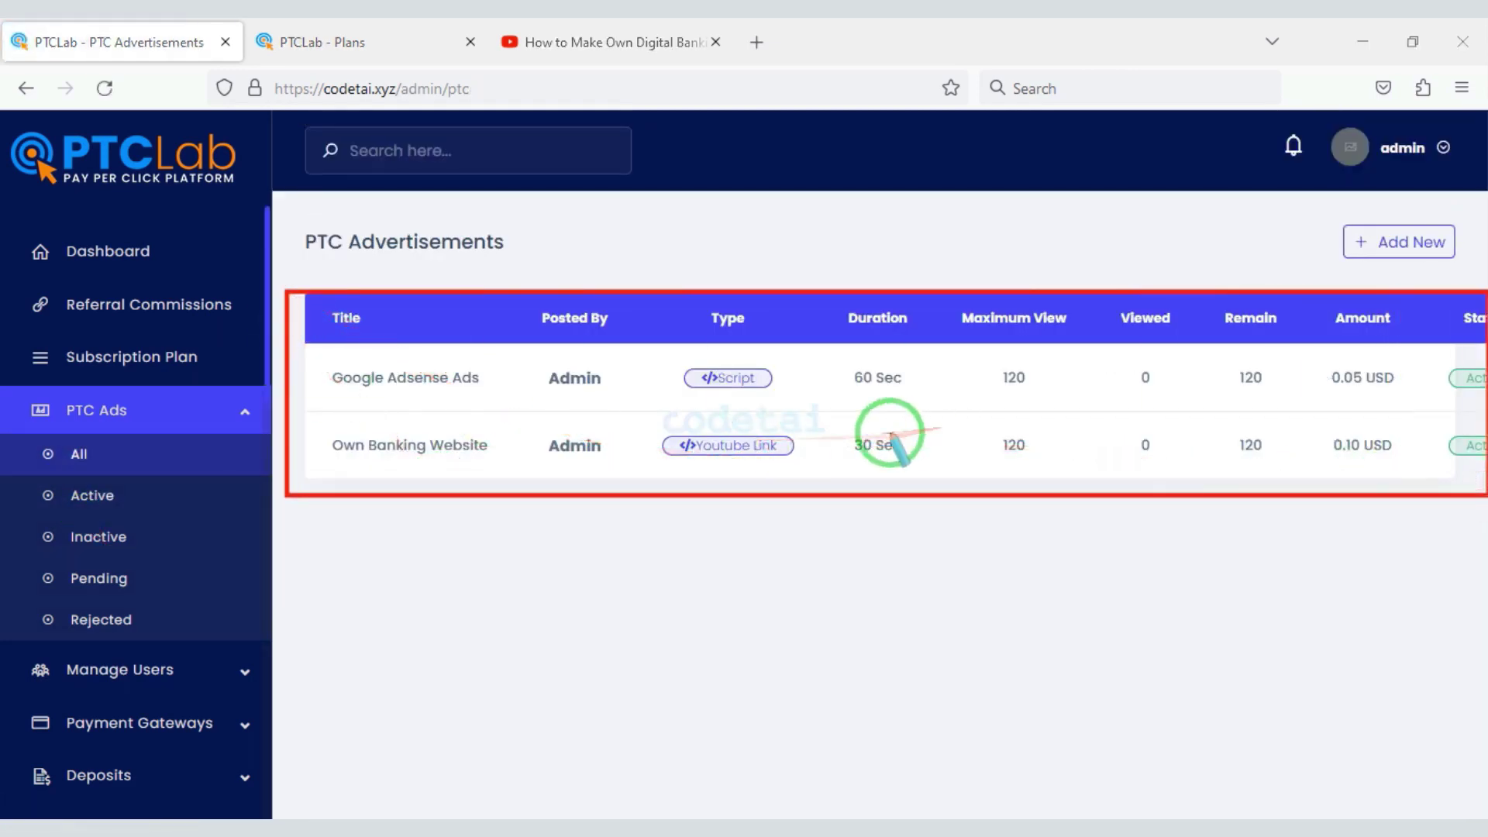
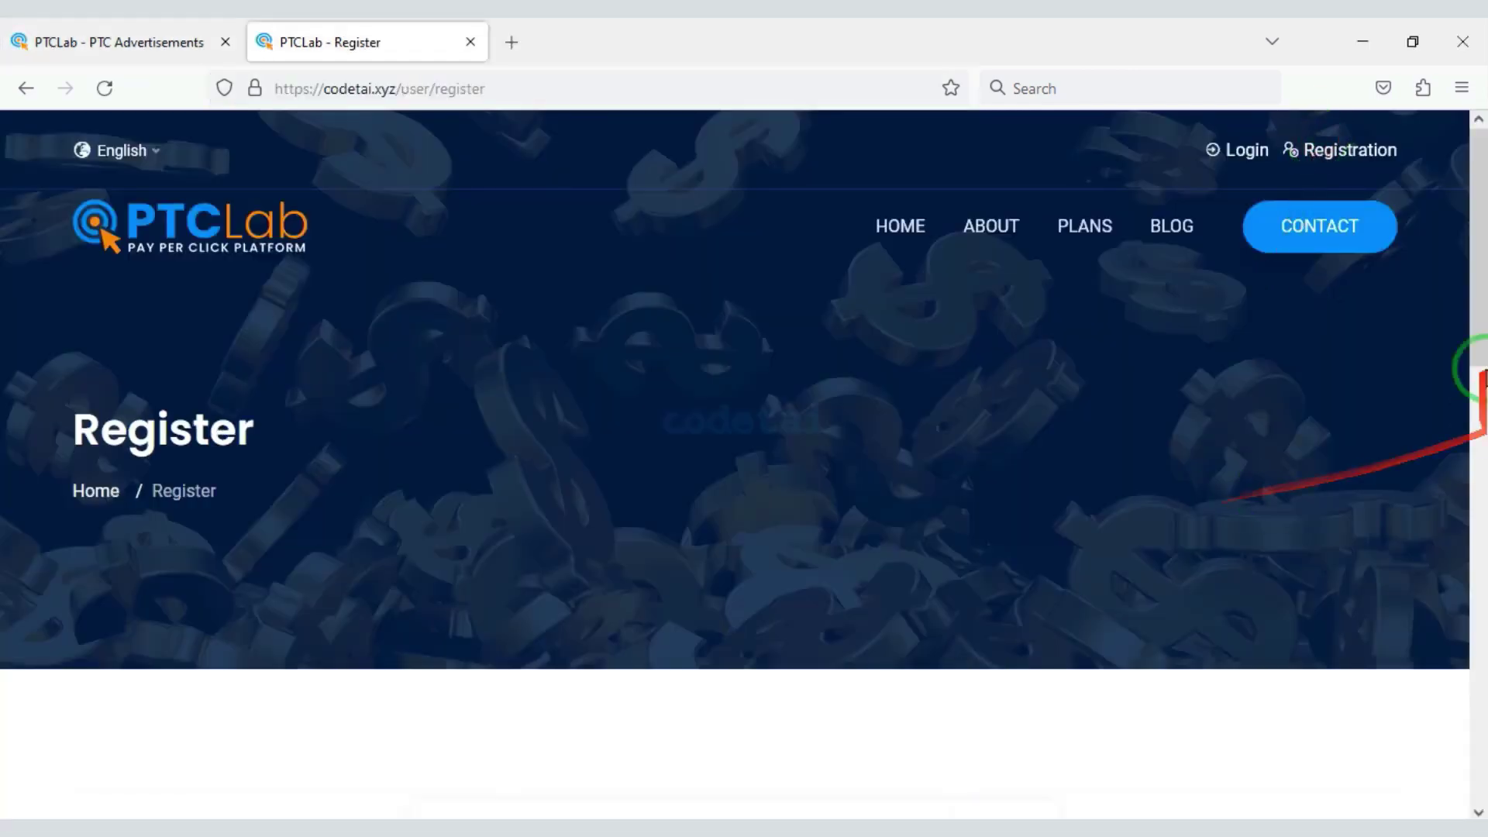
# Enter the new user's username and pick the suggested e-mail address on the registration form.
pyautogui.write('marysmith')
pyautogui.scroll(2, 545, 543)
pyautogui.click(545, 600)
pyautogui.write('marysm')
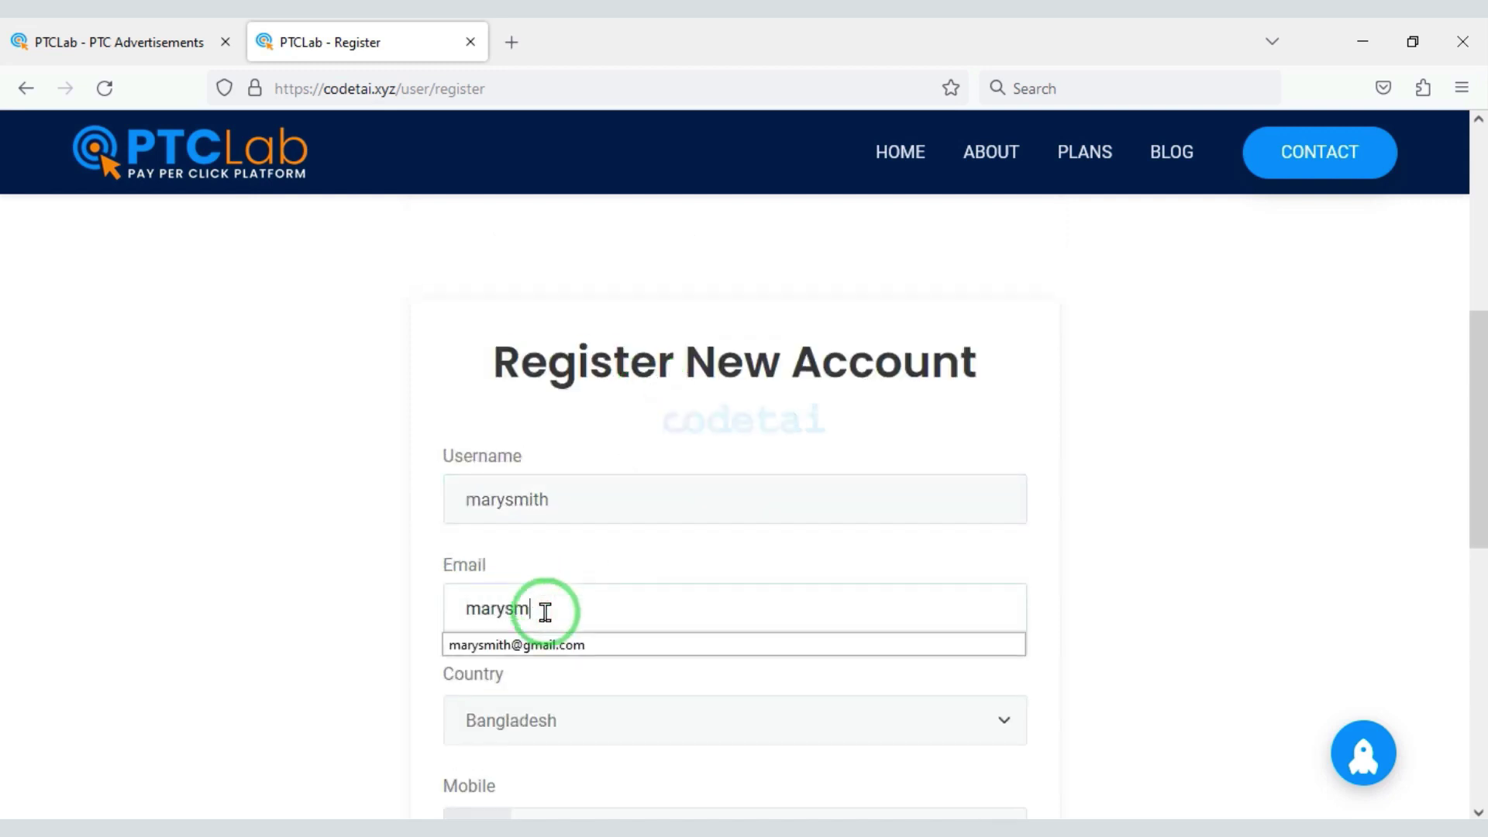
pyautogui.click(545, 644)
# Add the user's mobile number, accept the site policies, and submit the registration.
pyautogui.scroll(-5, 581, 465)
pyautogui.click(587, 436)
pyautogui.write('1999999999')
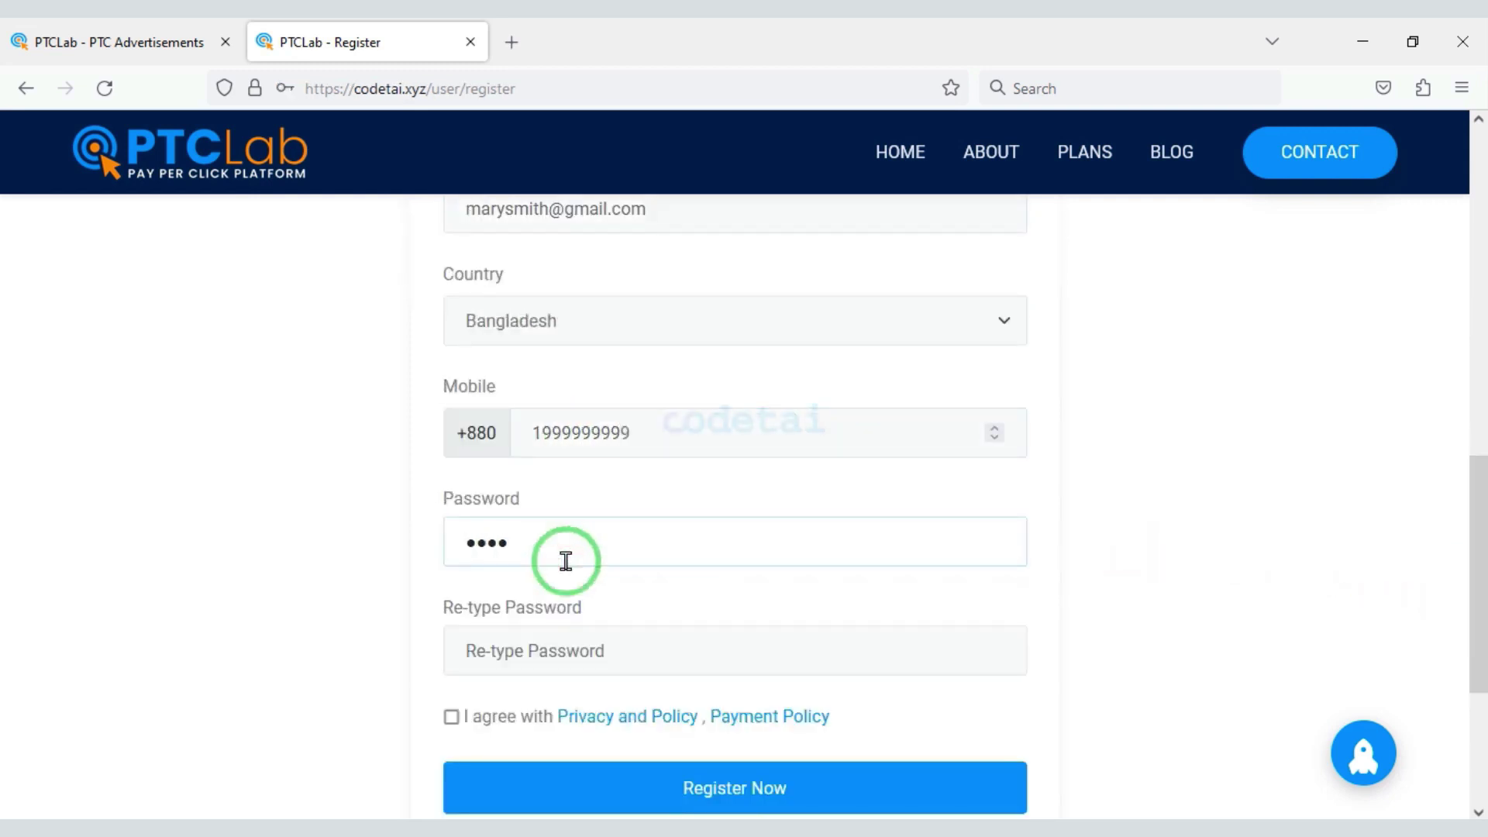
pyautogui.write('5678')
pyautogui.scroll(-2, 574, 558)
pyautogui.click(451, 606)
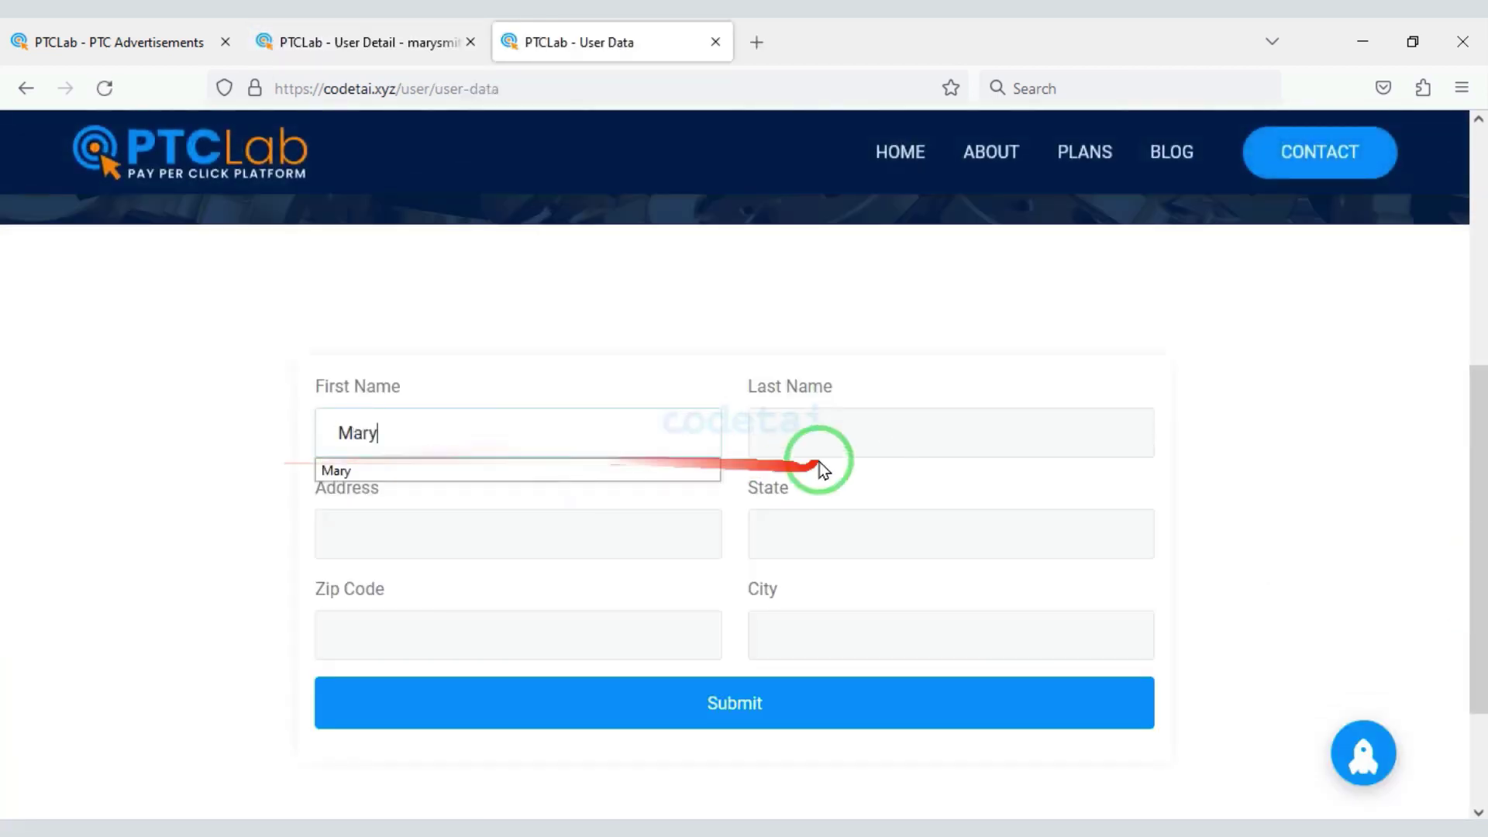
pyautogui.press('Return')
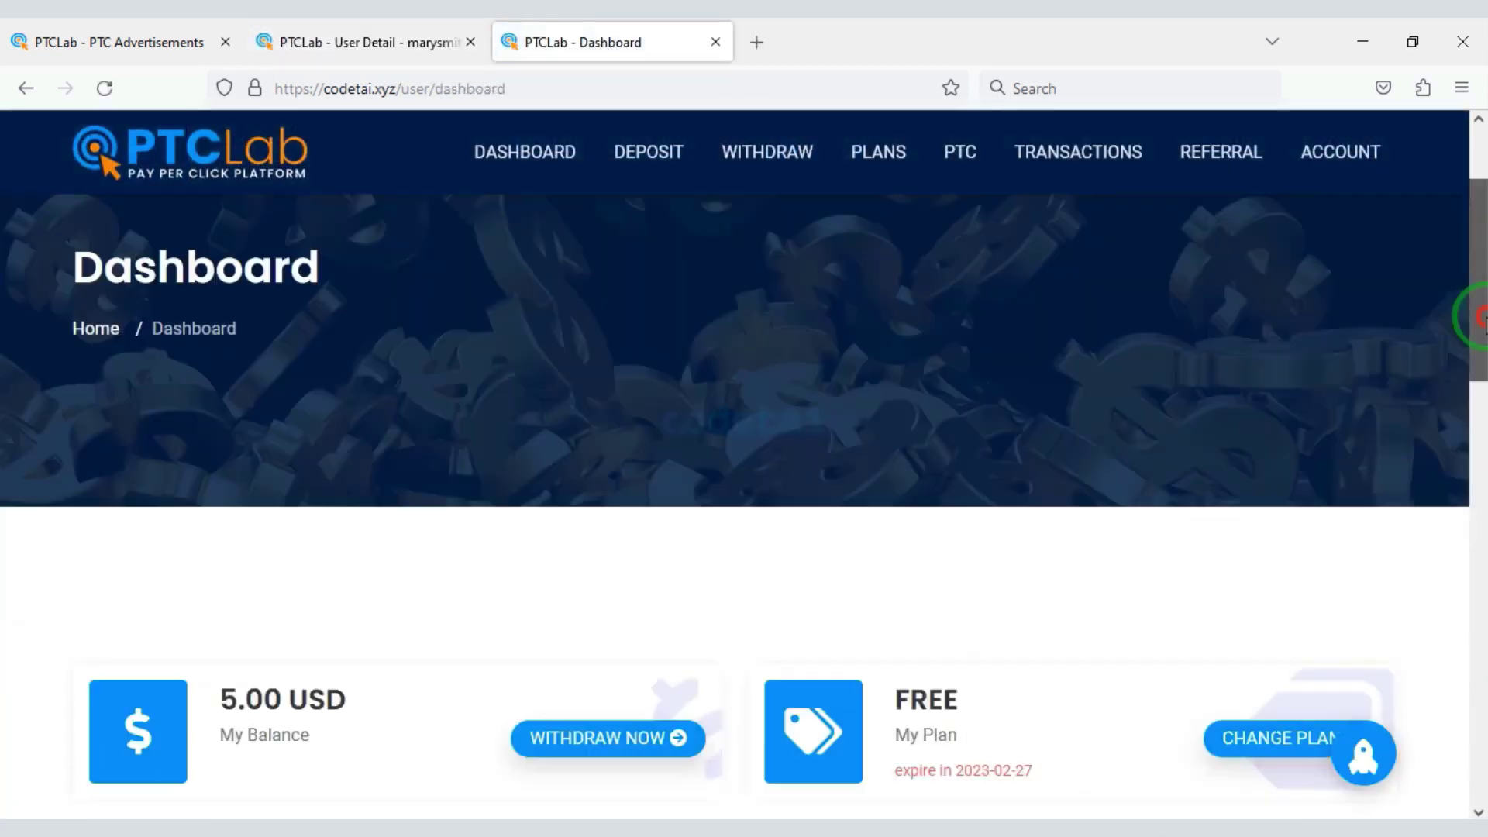
# View the Own Banking Website and Google Adsense Ads PTC ads, closing each afterwards.
pyautogui.moveTo(983, 246)
pyautogui.click(956, 294)
pyautogui.moveTo(1480, 265); pyautogui.dragTo(1478, 542)
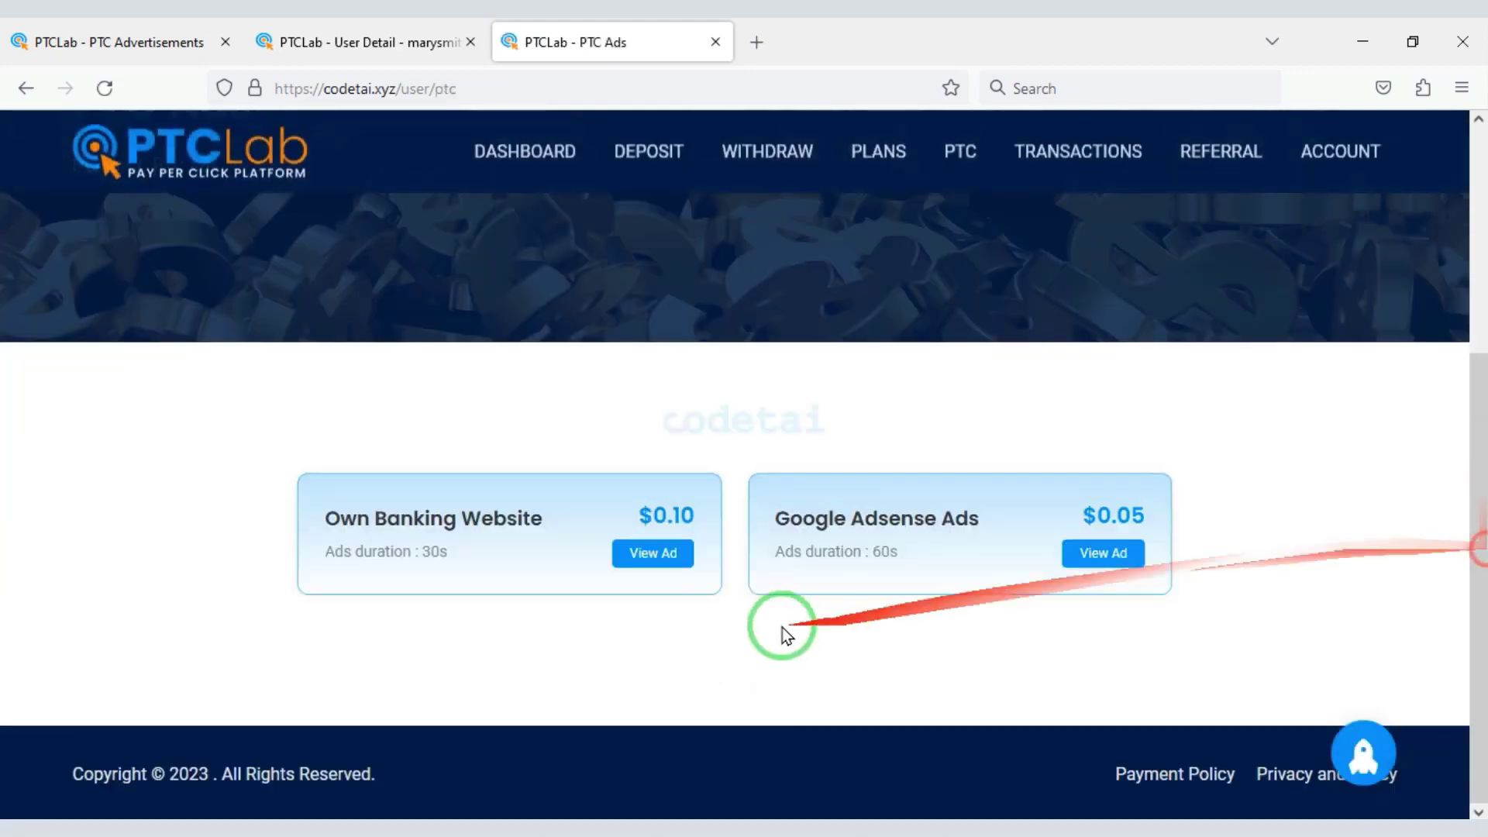
pyautogui.click(663, 568)
pyautogui.moveTo(1478, 426); pyautogui.dragTo(1480, 370)
pyautogui.scroll(-1, 738, 492)
pyautogui.scroll(1, 682, 387)
pyautogui.click(960, 42)
pyautogui.click(1099, 555)
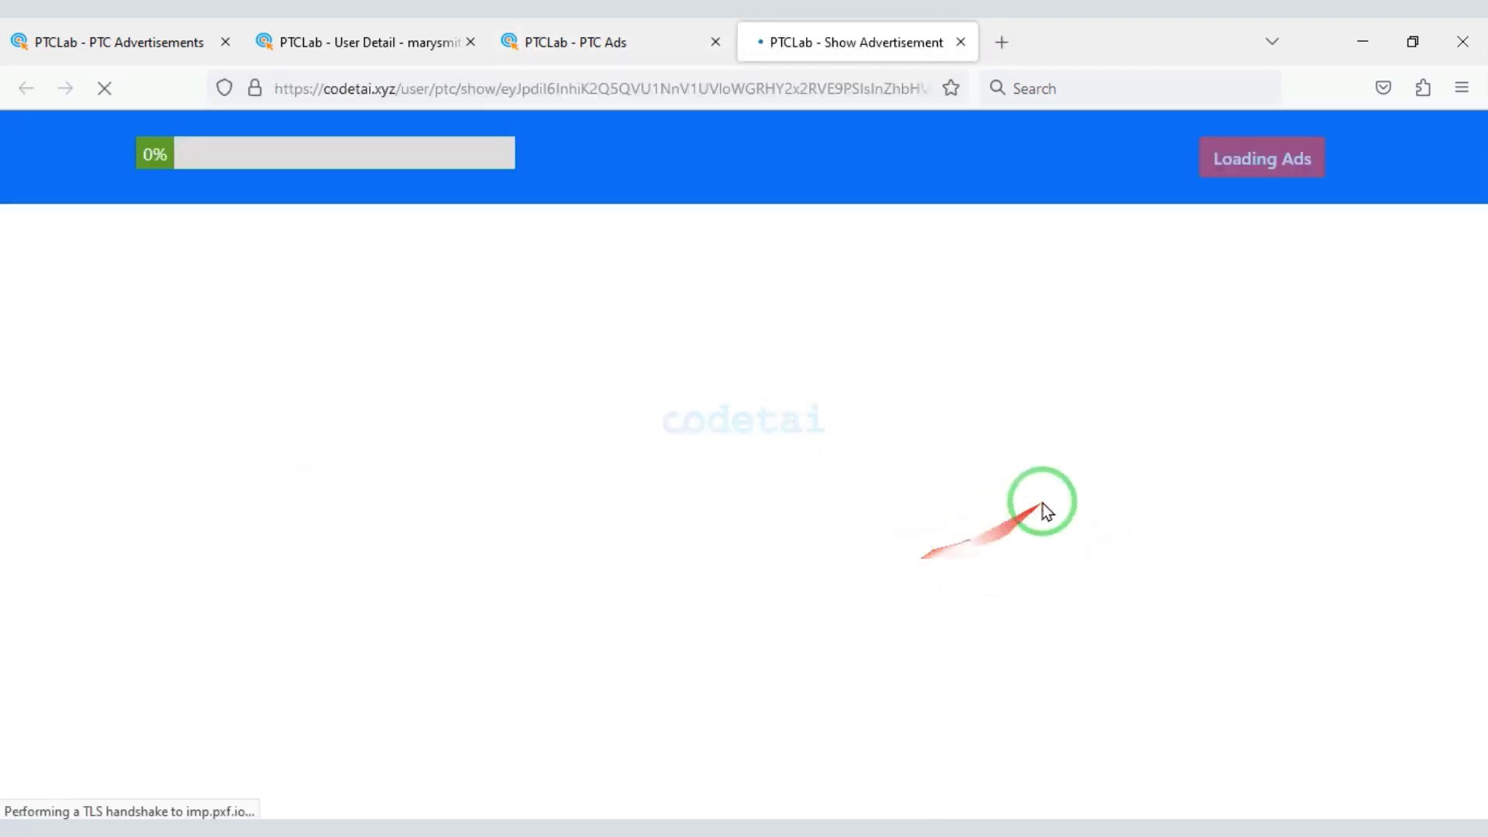
pyautogui.click(959, 42)
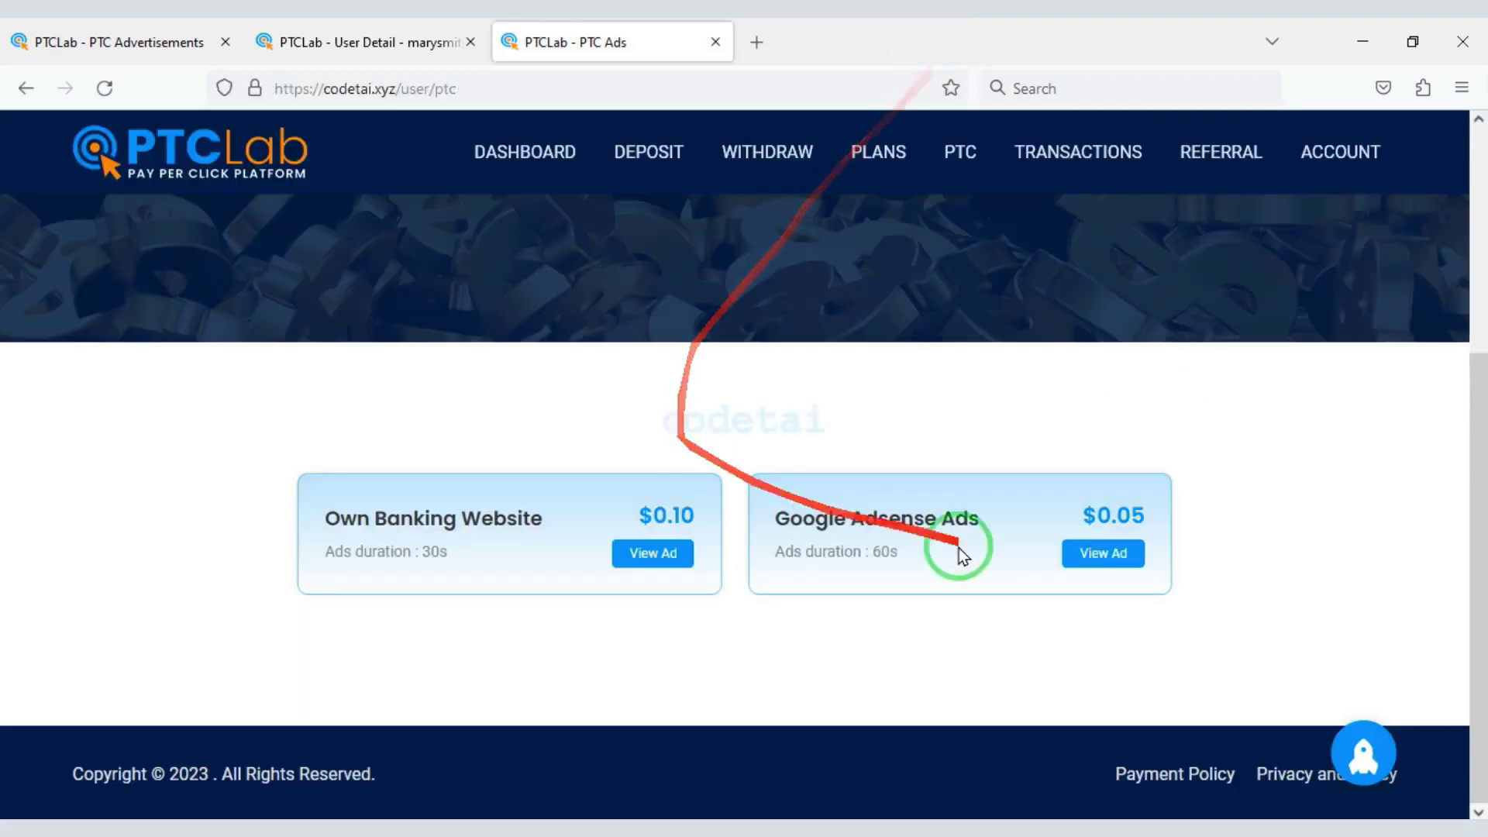
# Open the Create Advertisement form under My Ads, then close the user tabs to return to admin.
pyautogui.moveTo(960, 152)
pyautogui.click(962, 265)
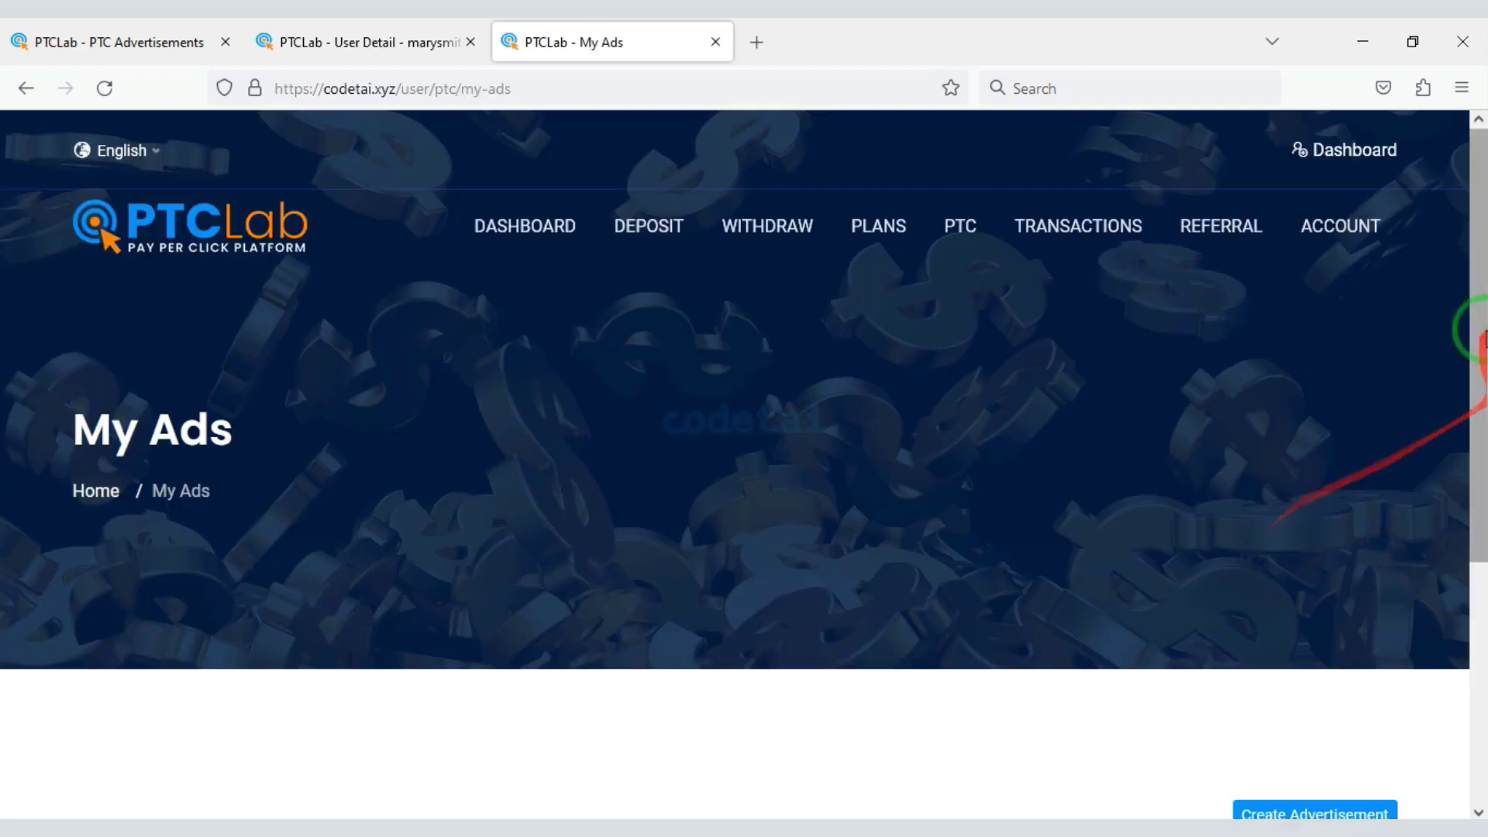
pyautogui.click(1302, 503)
pyautogui.scroll(-3, 1457, 535)
pyautogui.click(426, 324)
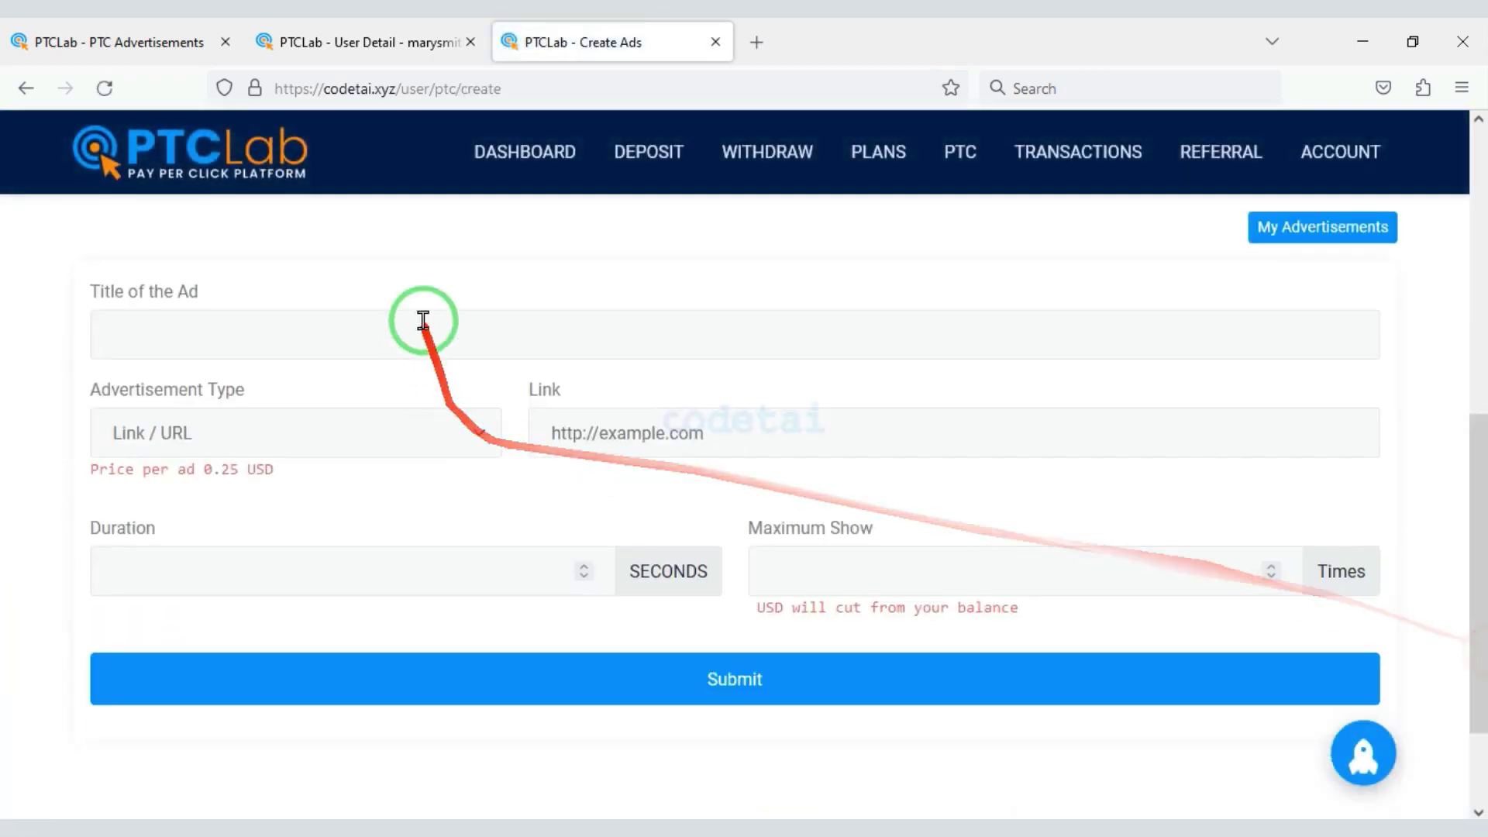
pyautogui.scroll(7, 1471, 597)
pyautogui.click(409, 47)
pyautogui.hotkey('ctrl', 'w')
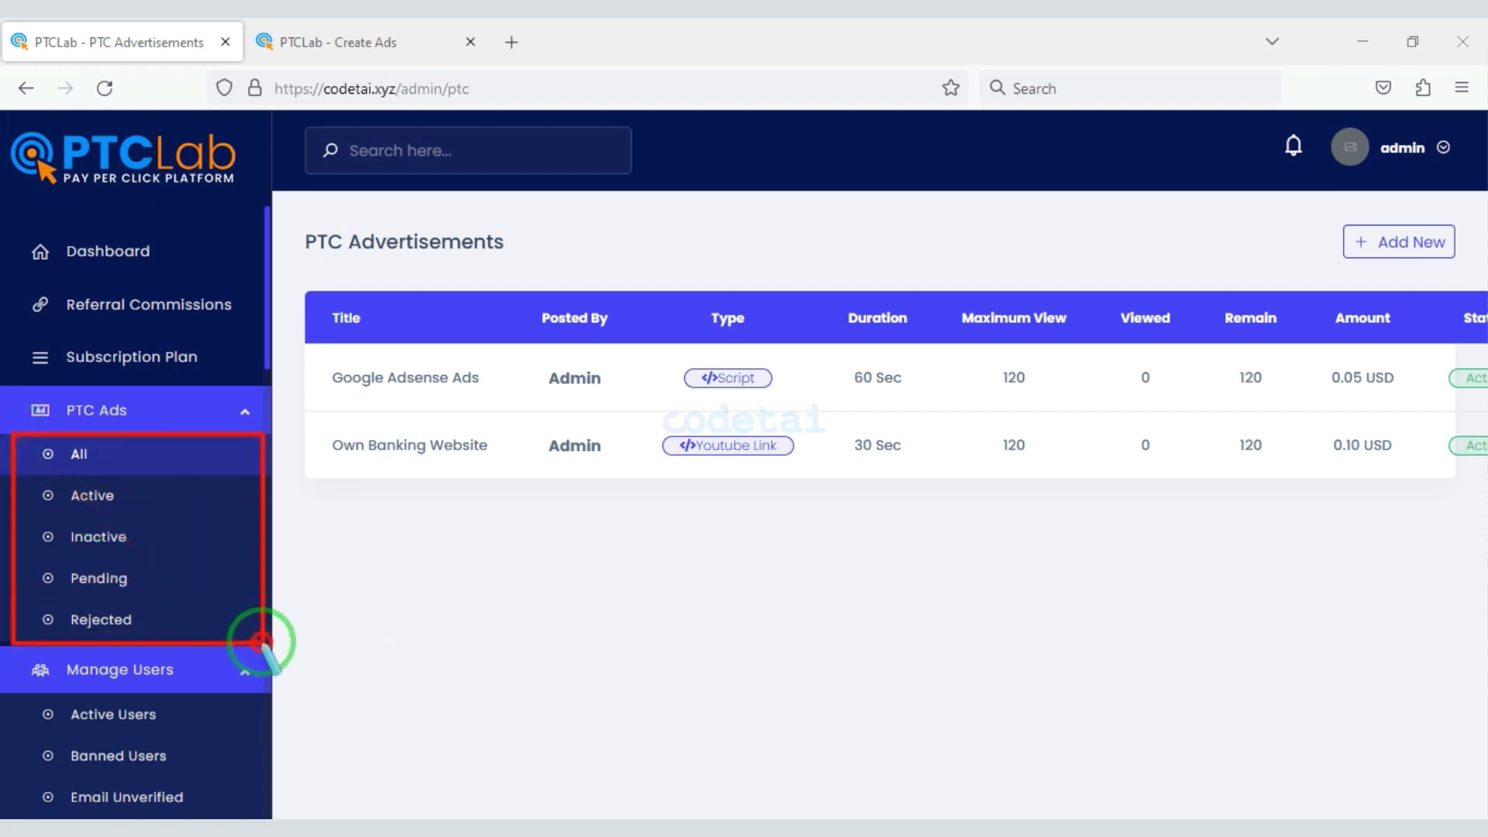
# Open the new user's detail page from Manage Users > Active Users.
pyautogui.press('Escape')
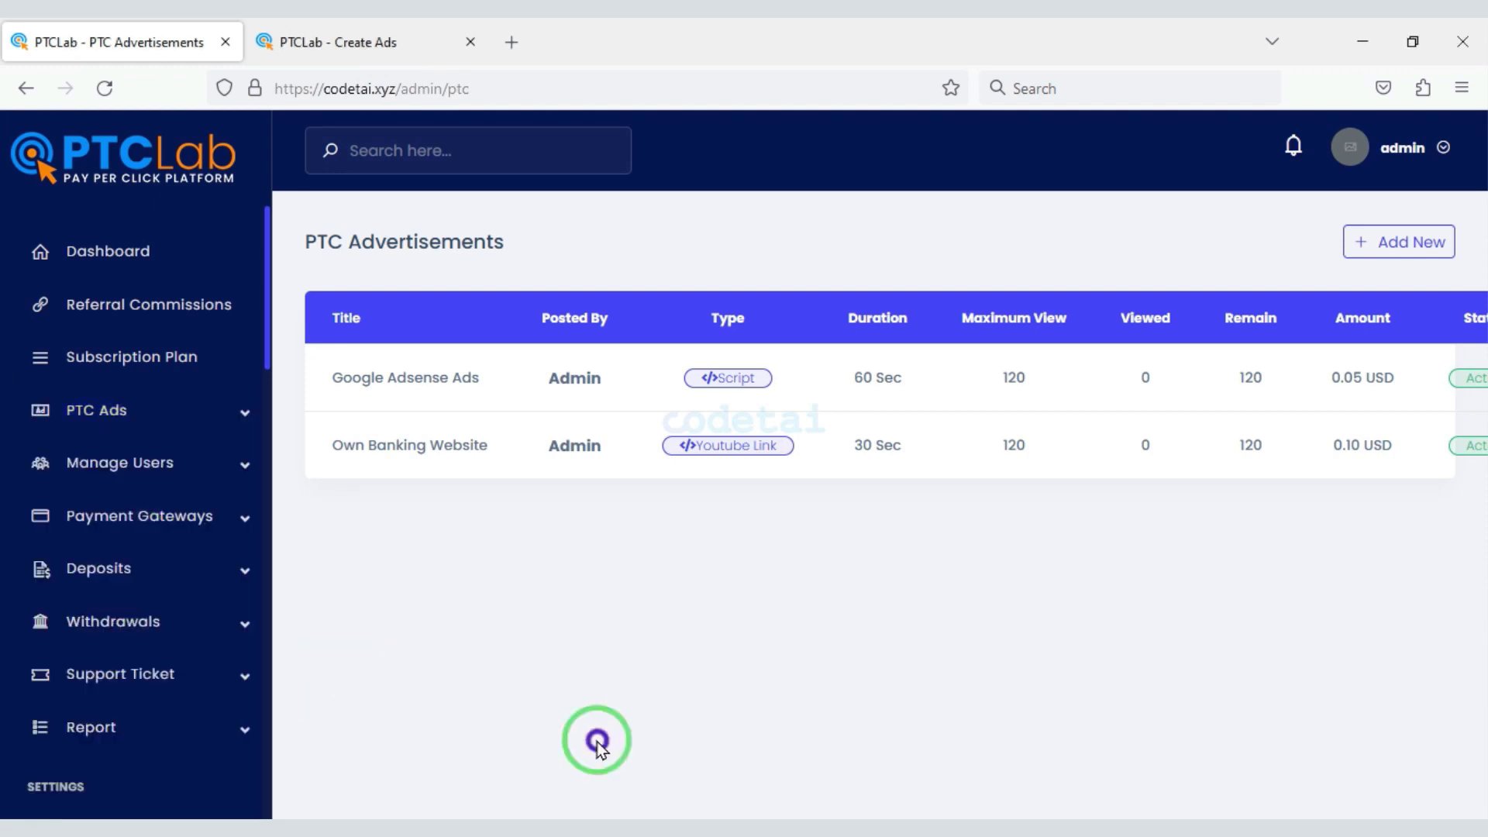
pyautogui.click(207, 467)
pyautogui.click(171, 523)
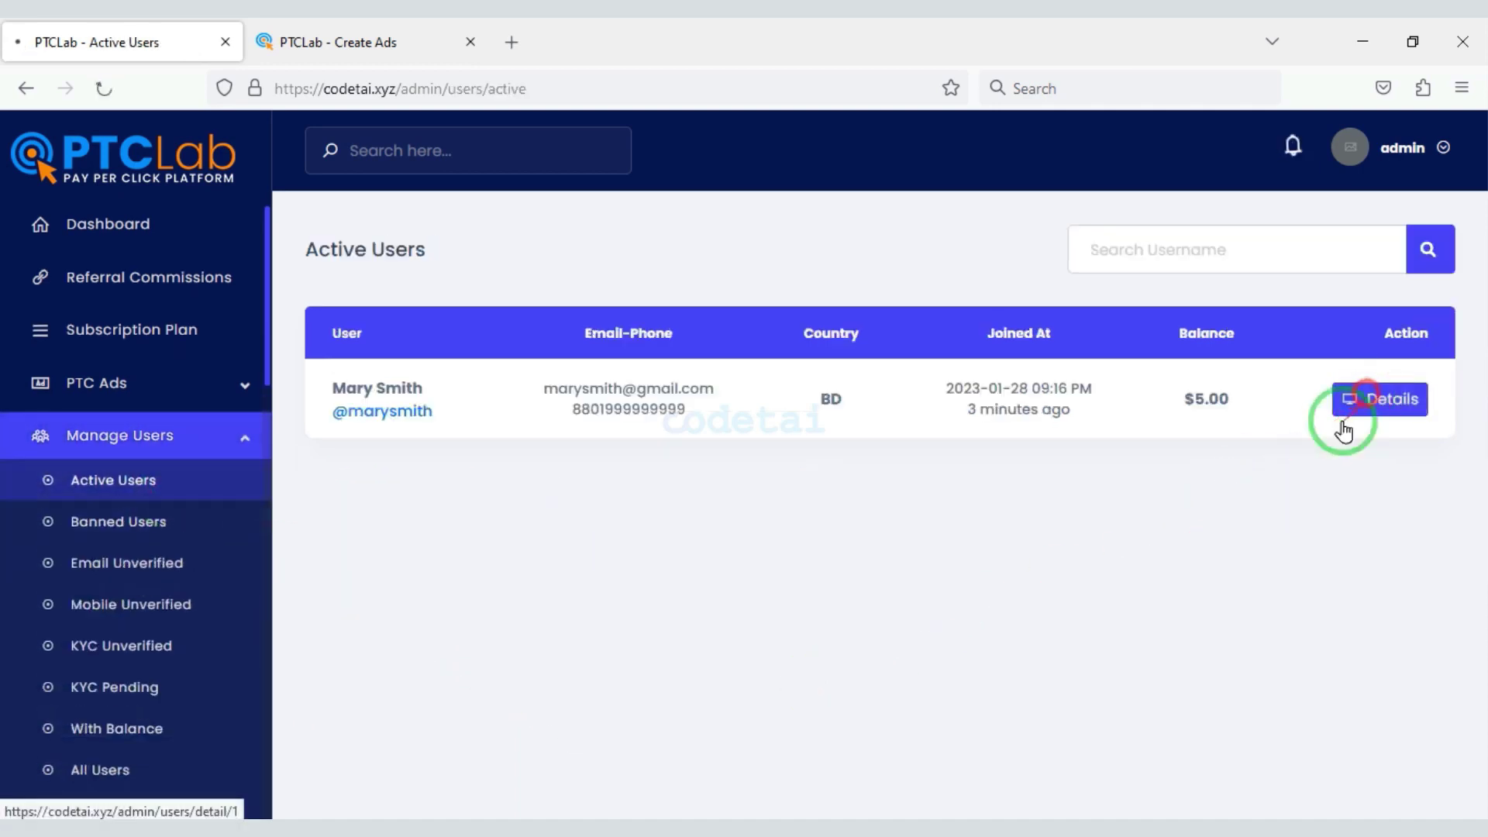
pyautogui.click(1369, 413)
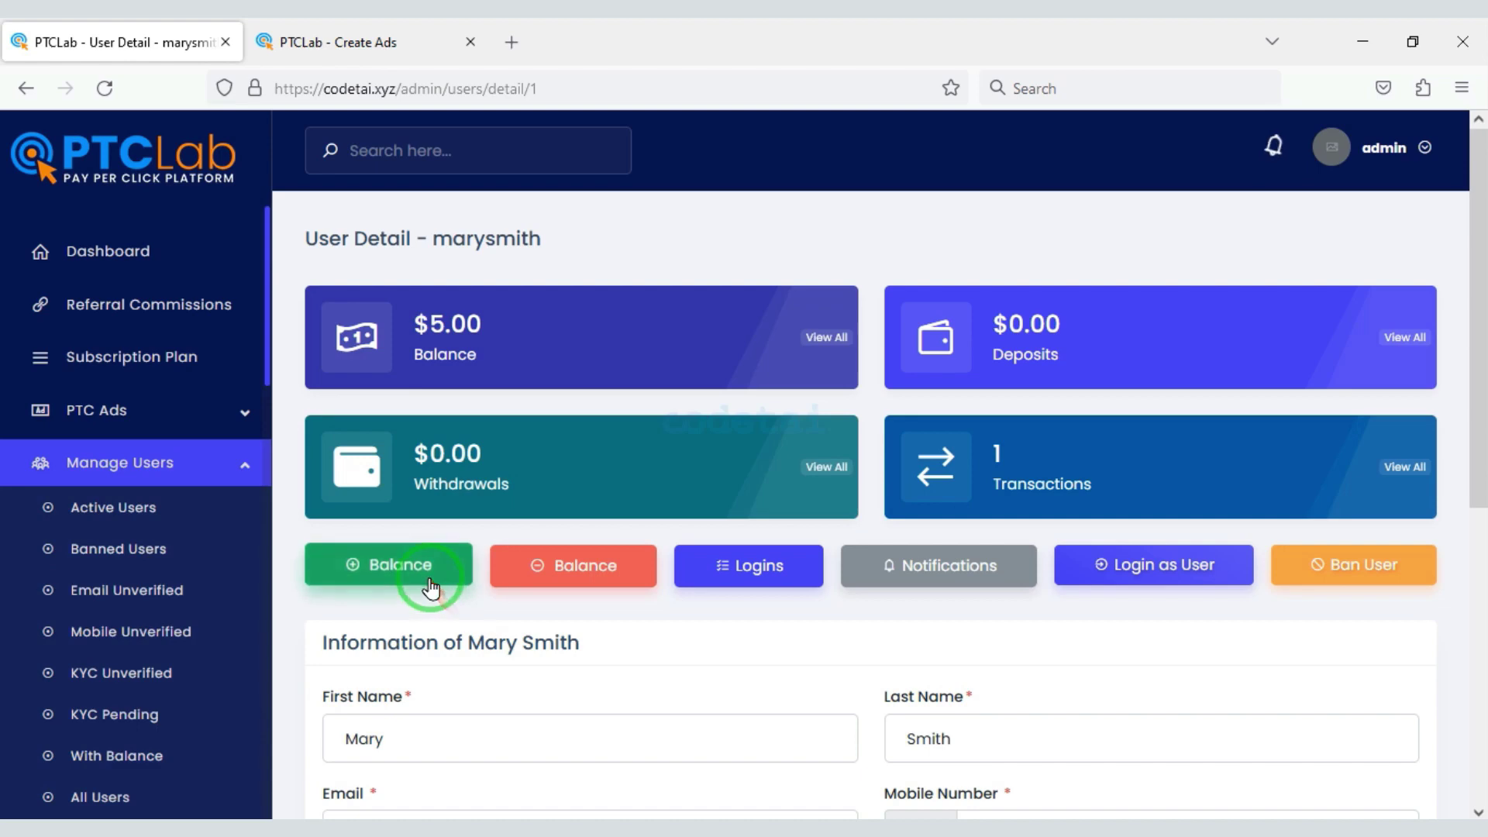
# Credit the user 50 USD with remark 'any' and confirm the 55.00 dashboard balance.
pyautogui.click(426, 580)
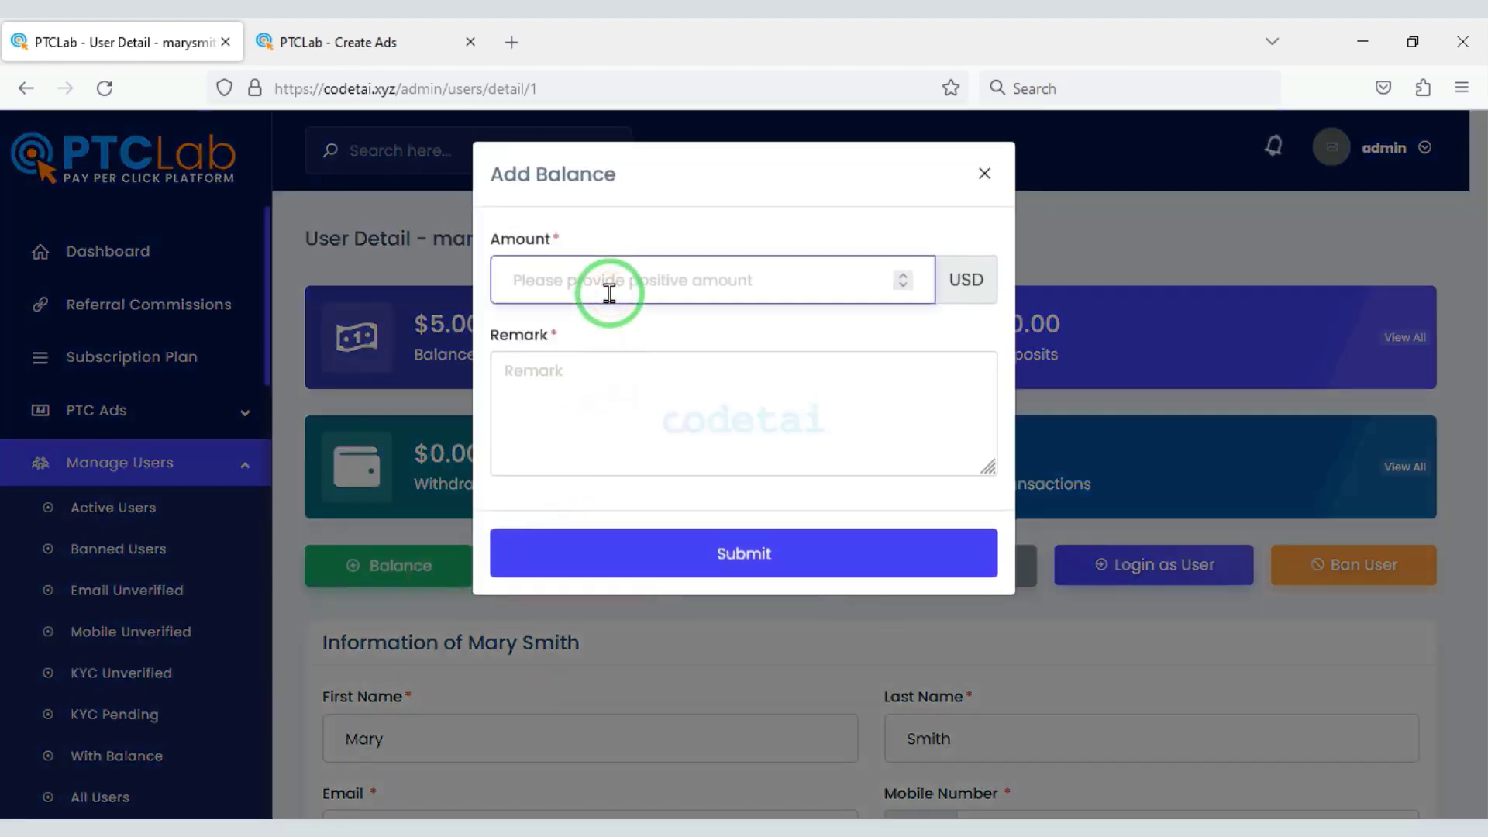
pyautogui.click(624, 438)
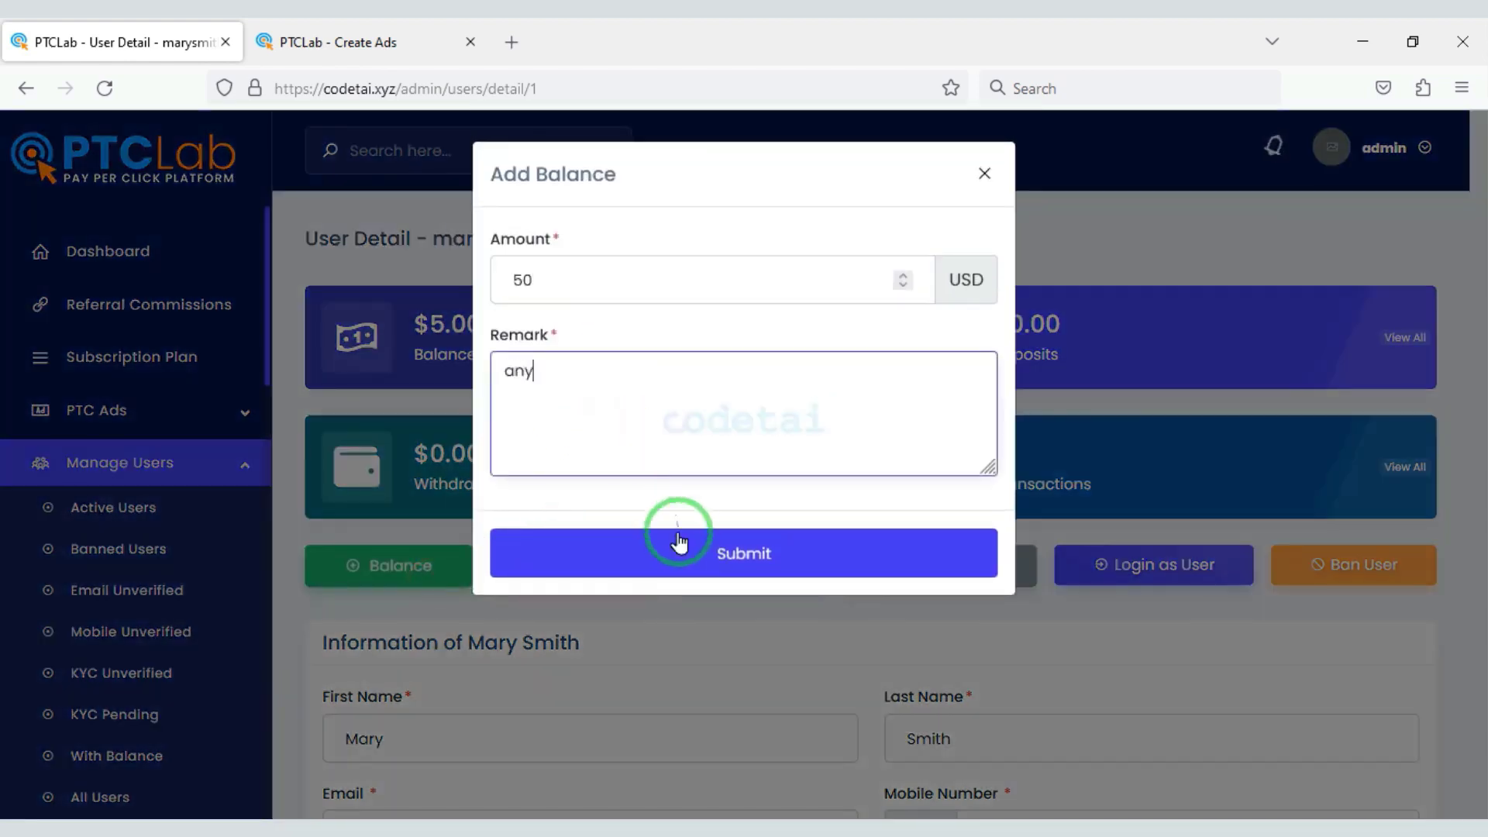
pyautogui.write('any')
pyautogui.click(679, 542)
pyautogui.click(364, 41)
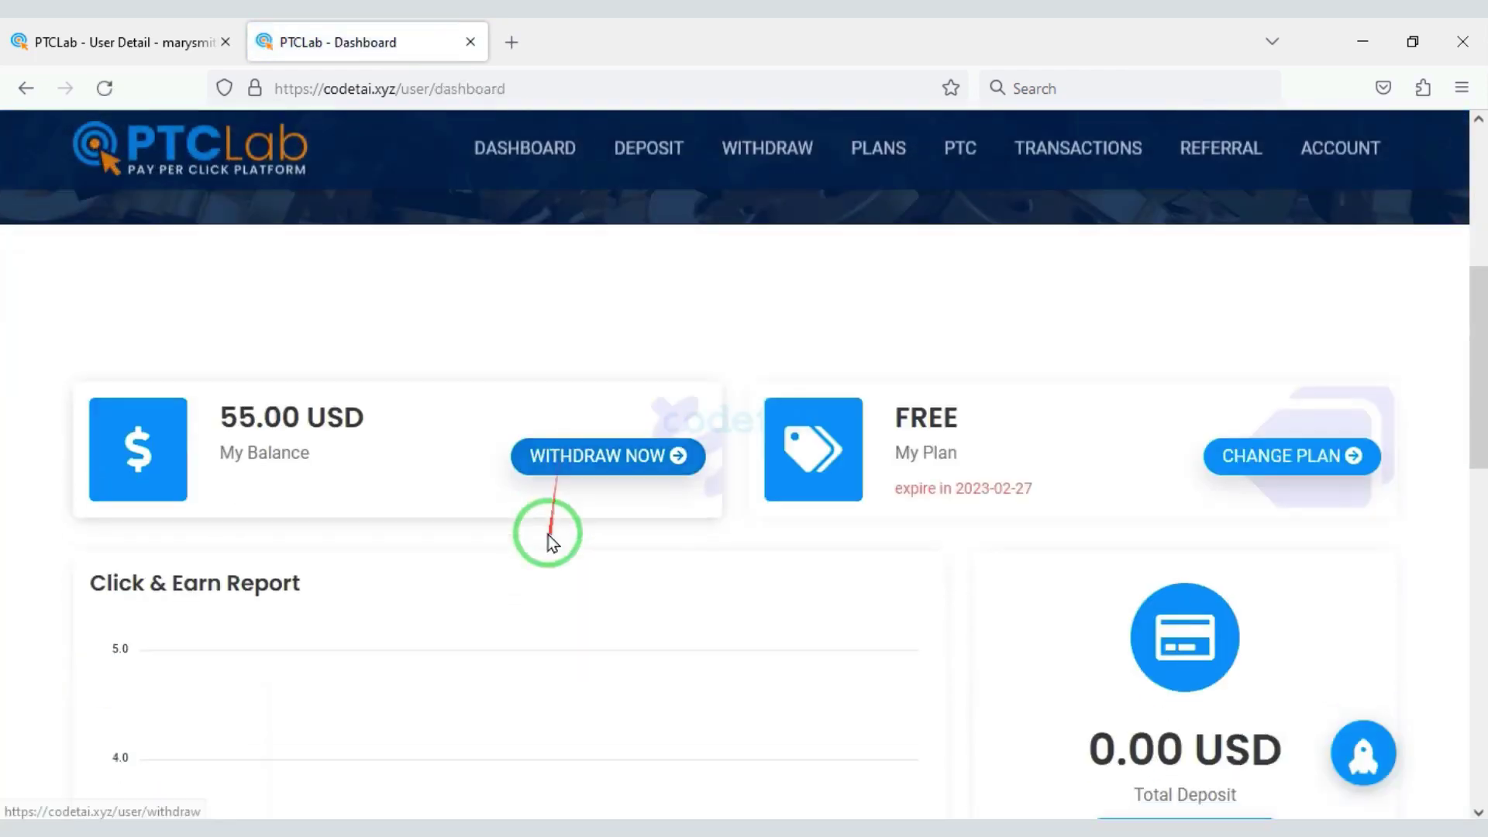
pyautogui.doubleClick(248, 413)
pyautogui.click(124, 42)
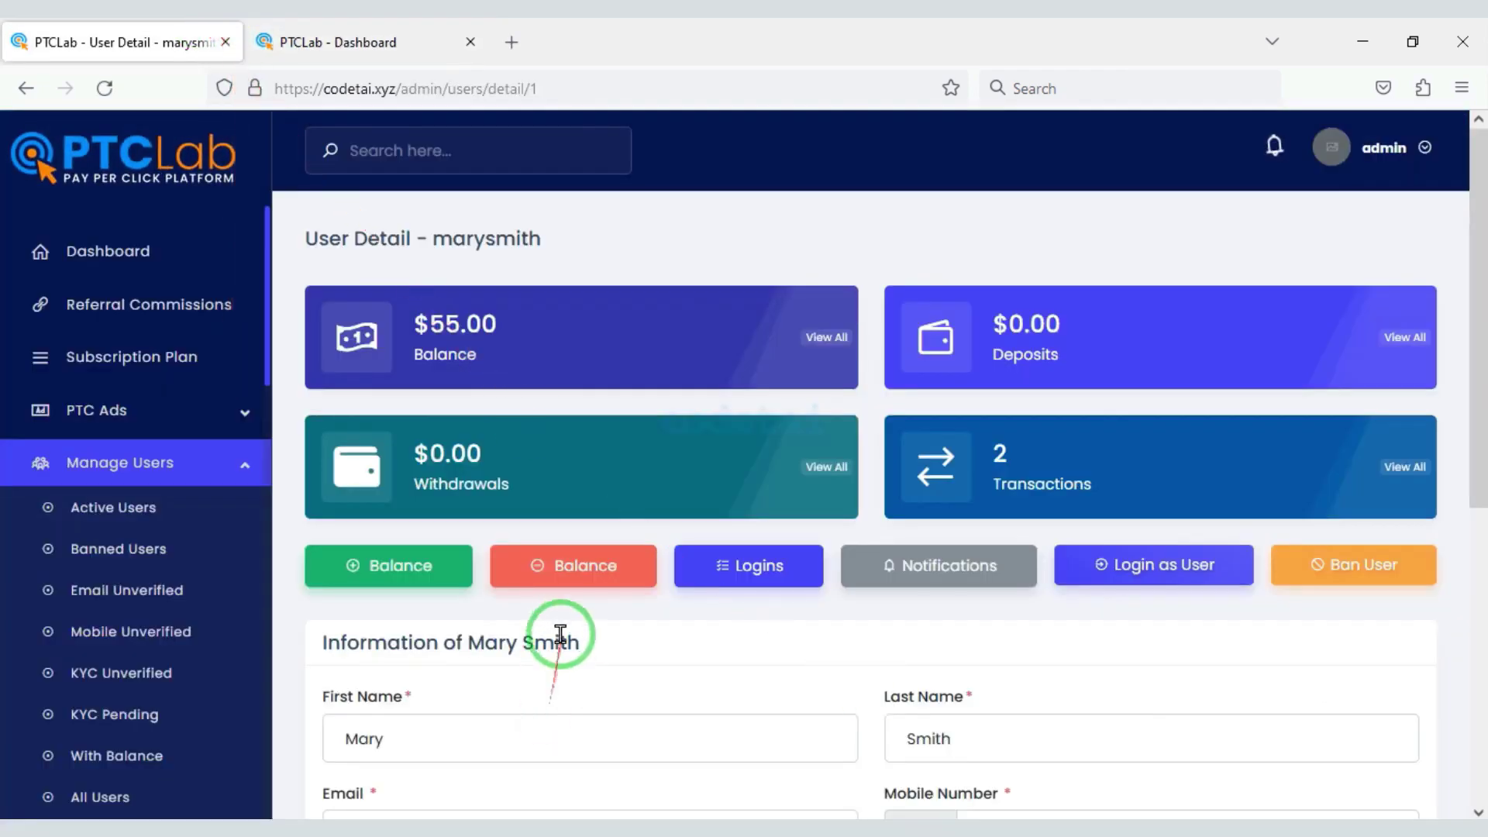
# Subtract 55 USD from the user and confirm the dashboard balance reads 0.00 USD.
pyautogui.click(566, 583)
pyautogui.click(639, 298)
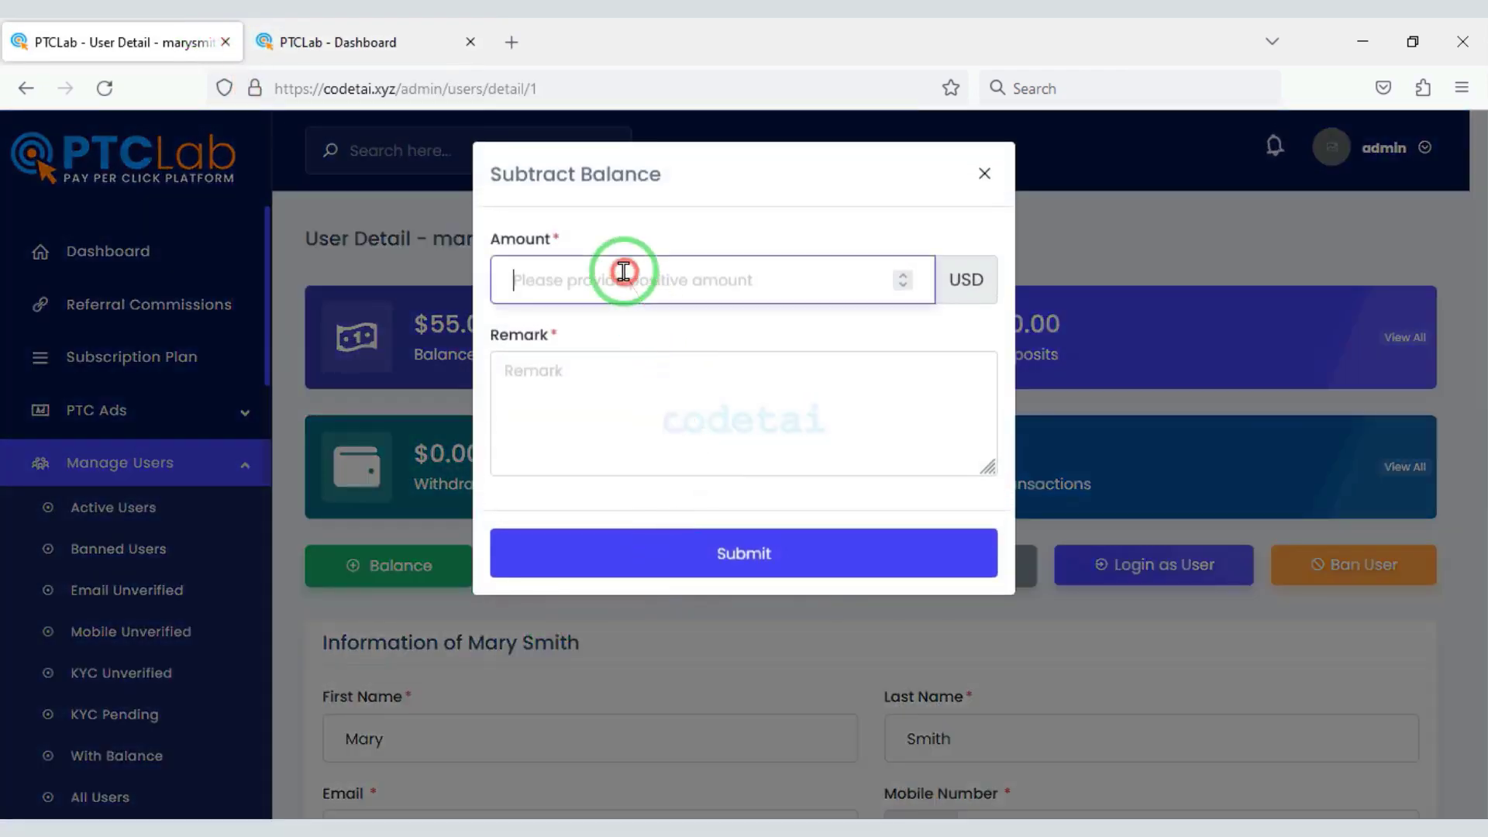
pyautogui.click(638, 407)
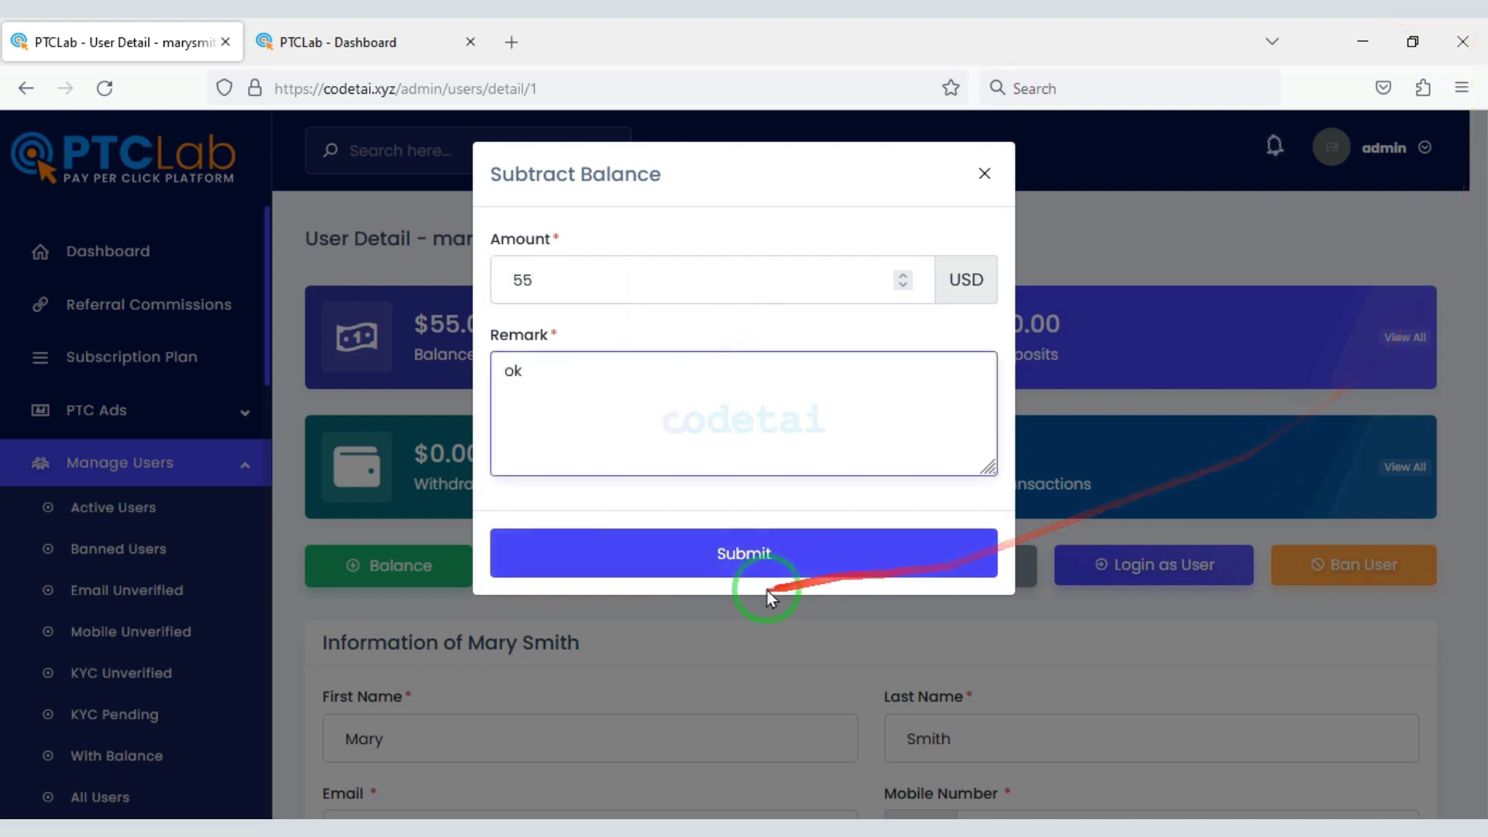
pyautogui.click(840, 557)
pyautogui.click(333, 28)
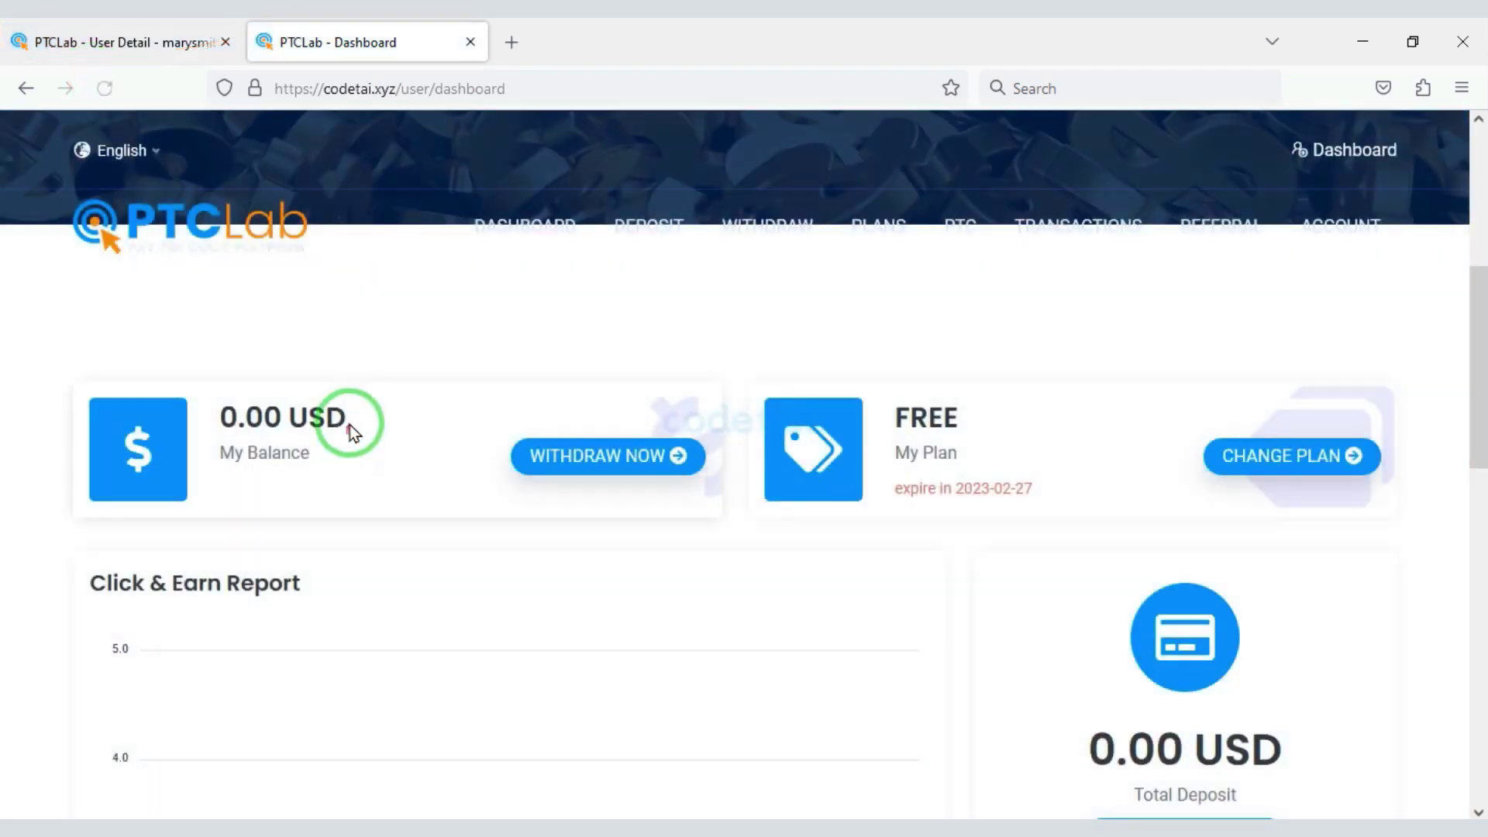
pyautogui.moveTo(346, 423); pyautogui.dragTo(237, 416)
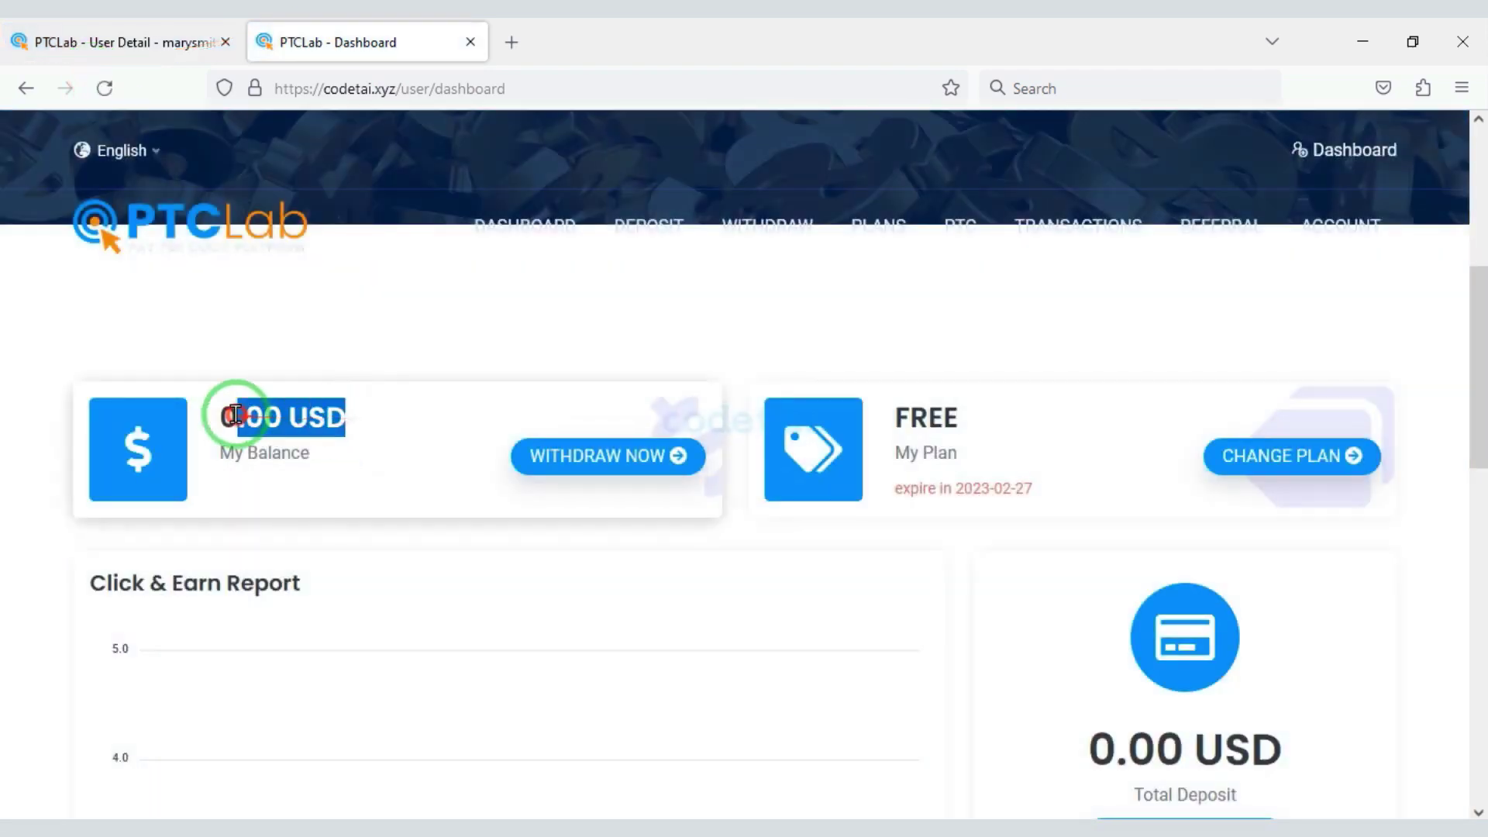
pyautogui.click(177, 43)
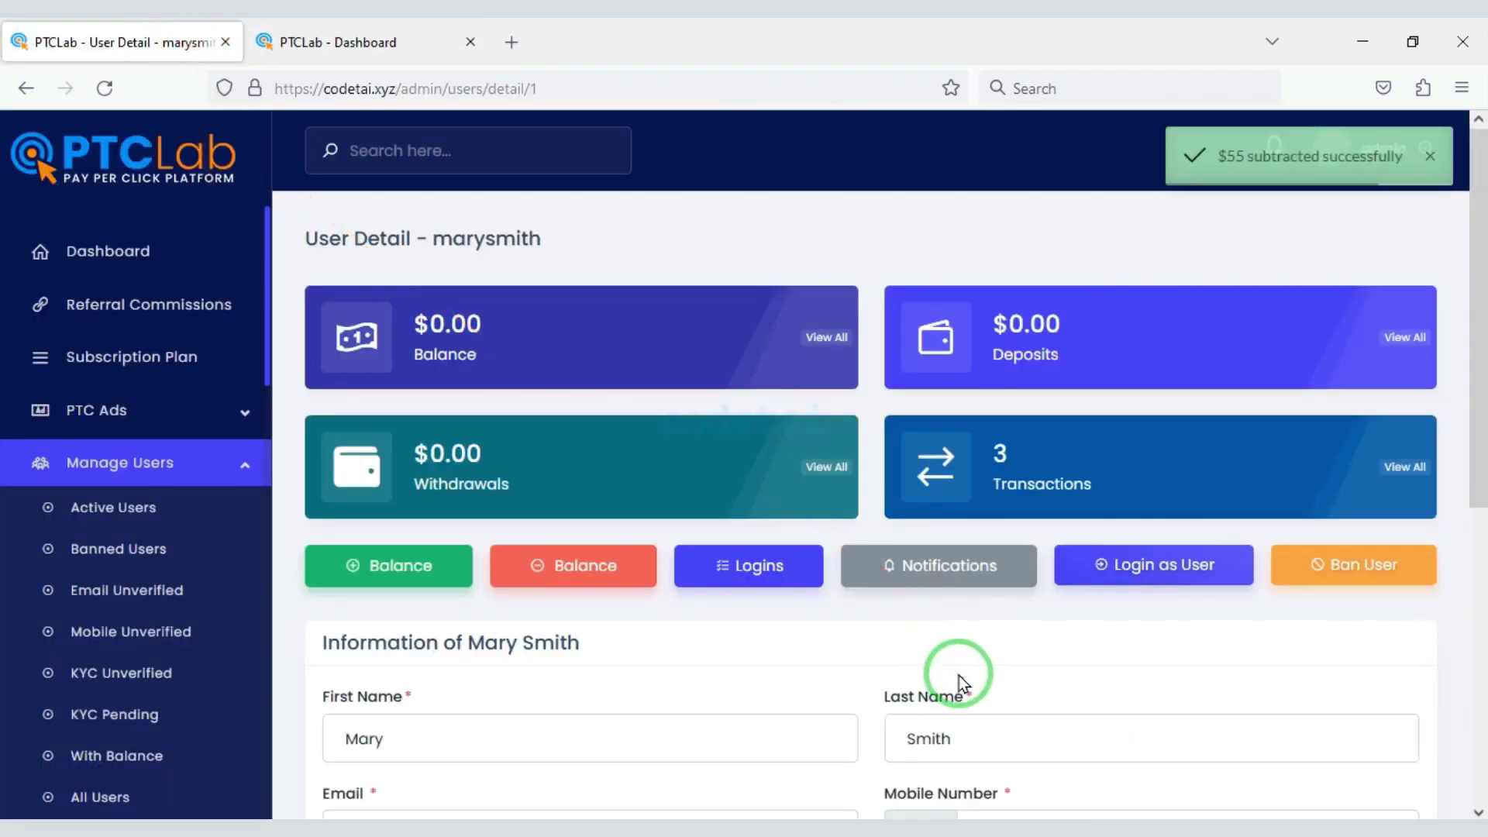
pyautogui.click(668, 713)
# Review the user's login history and notifications pages, then return to the user detail.
pyautogui.click(736, 565)
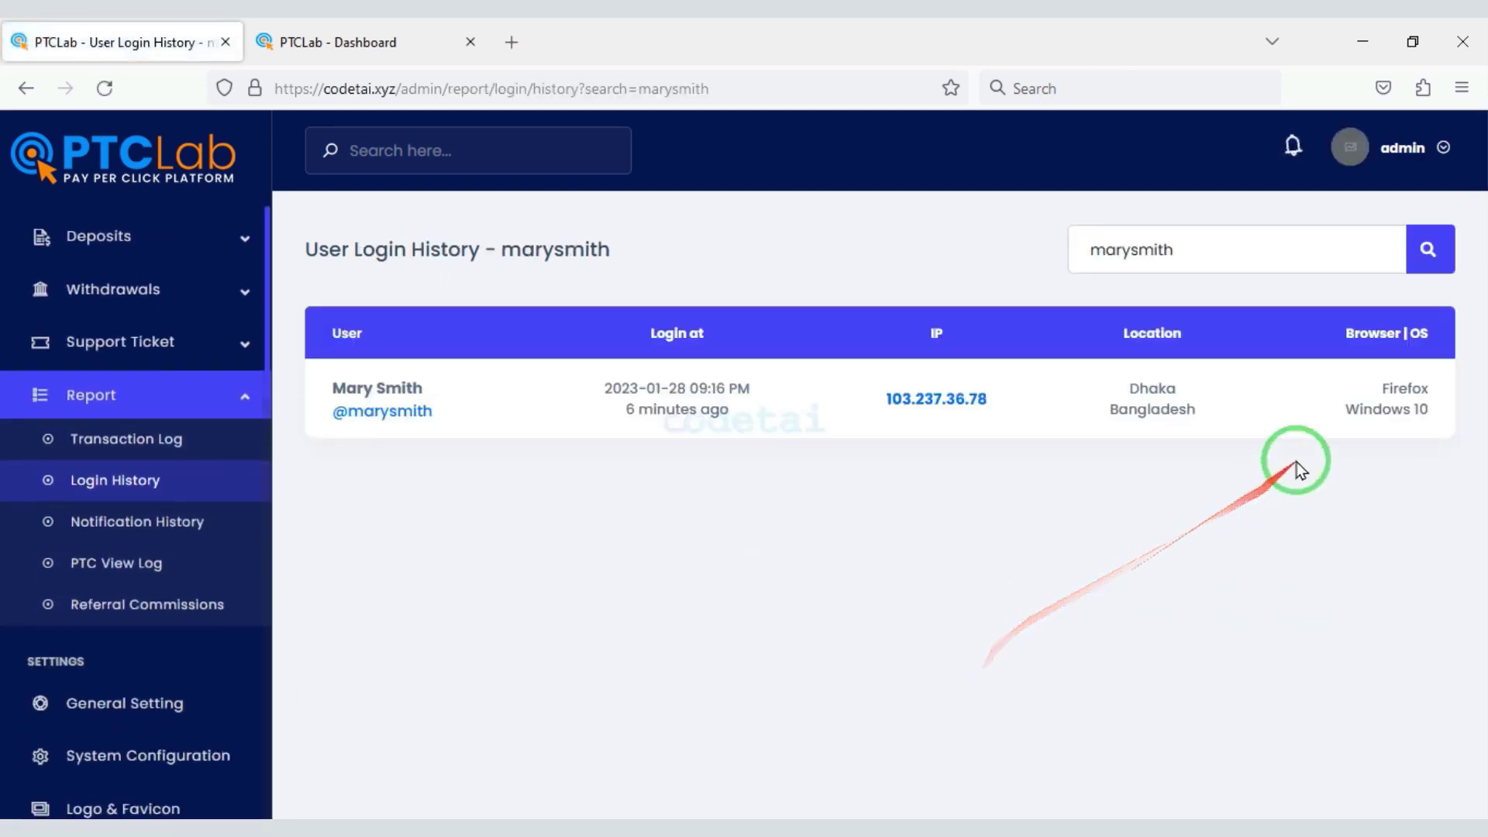
pyautogui.hotkey('alt', 'Left')
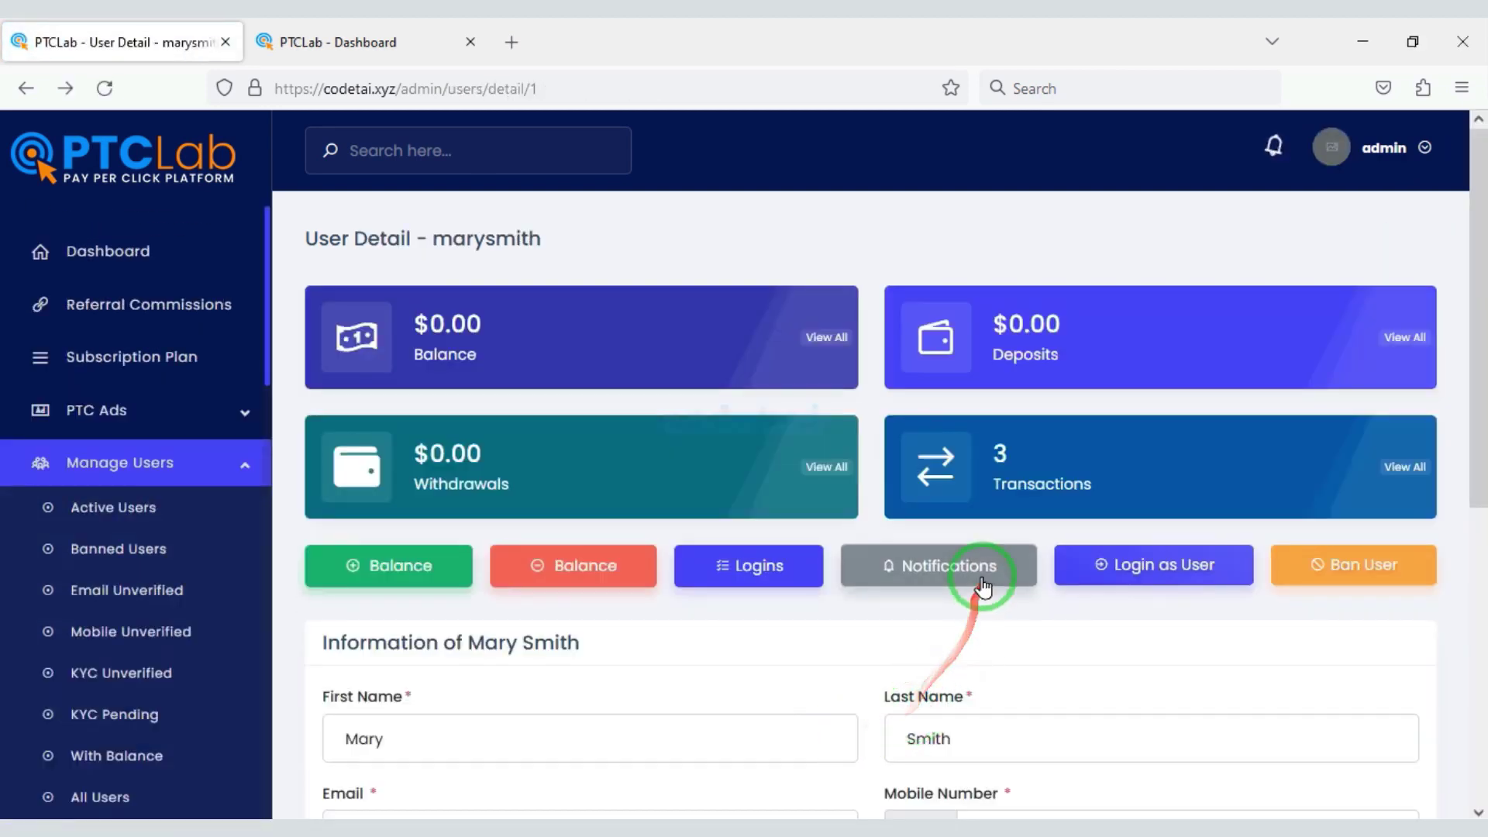
pyautogui.click(981, 585)
pyautogui.click(1361, 240)
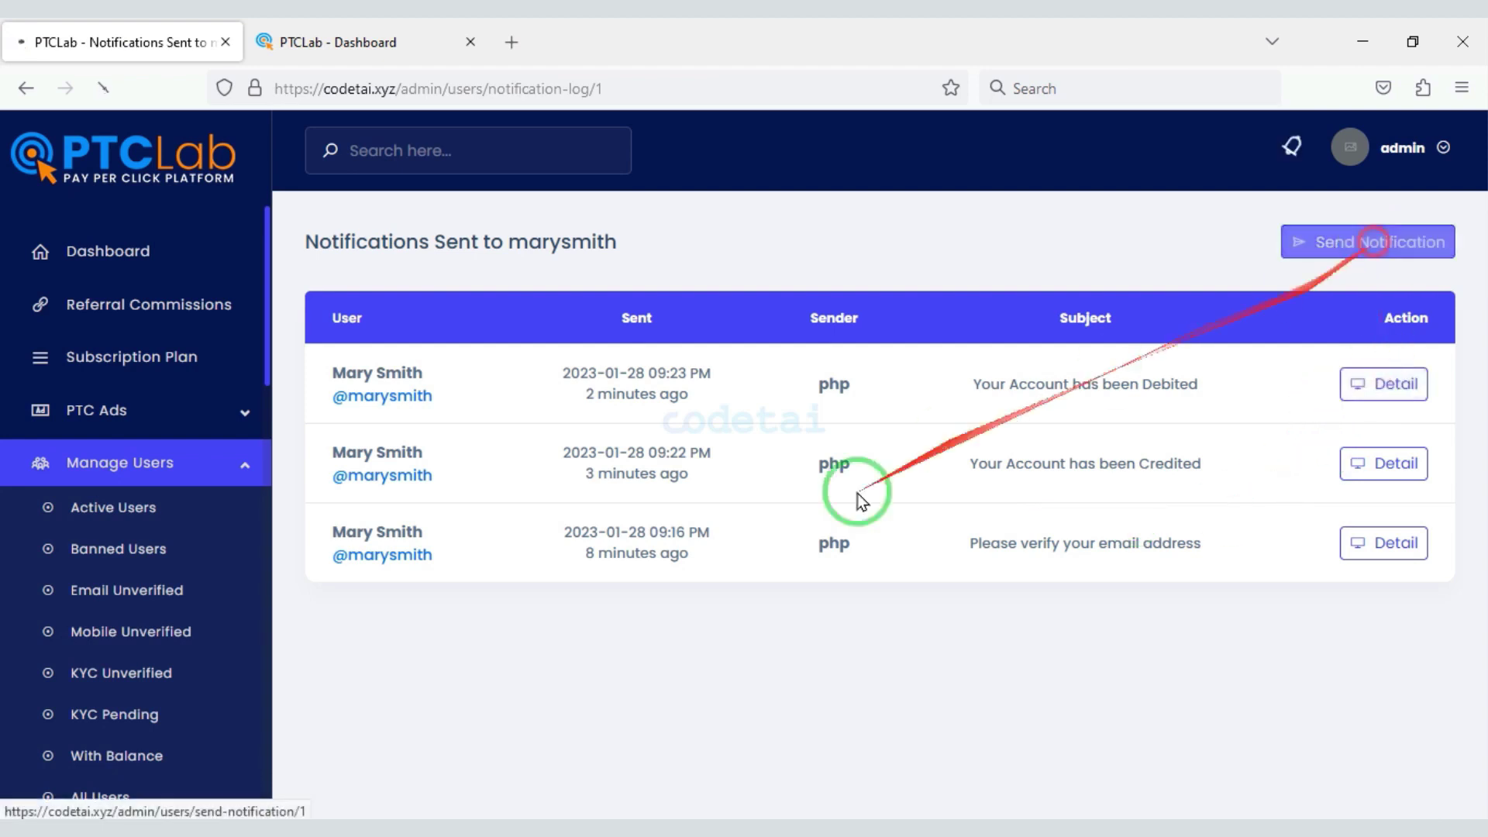
pyautogui.click(26, 87)
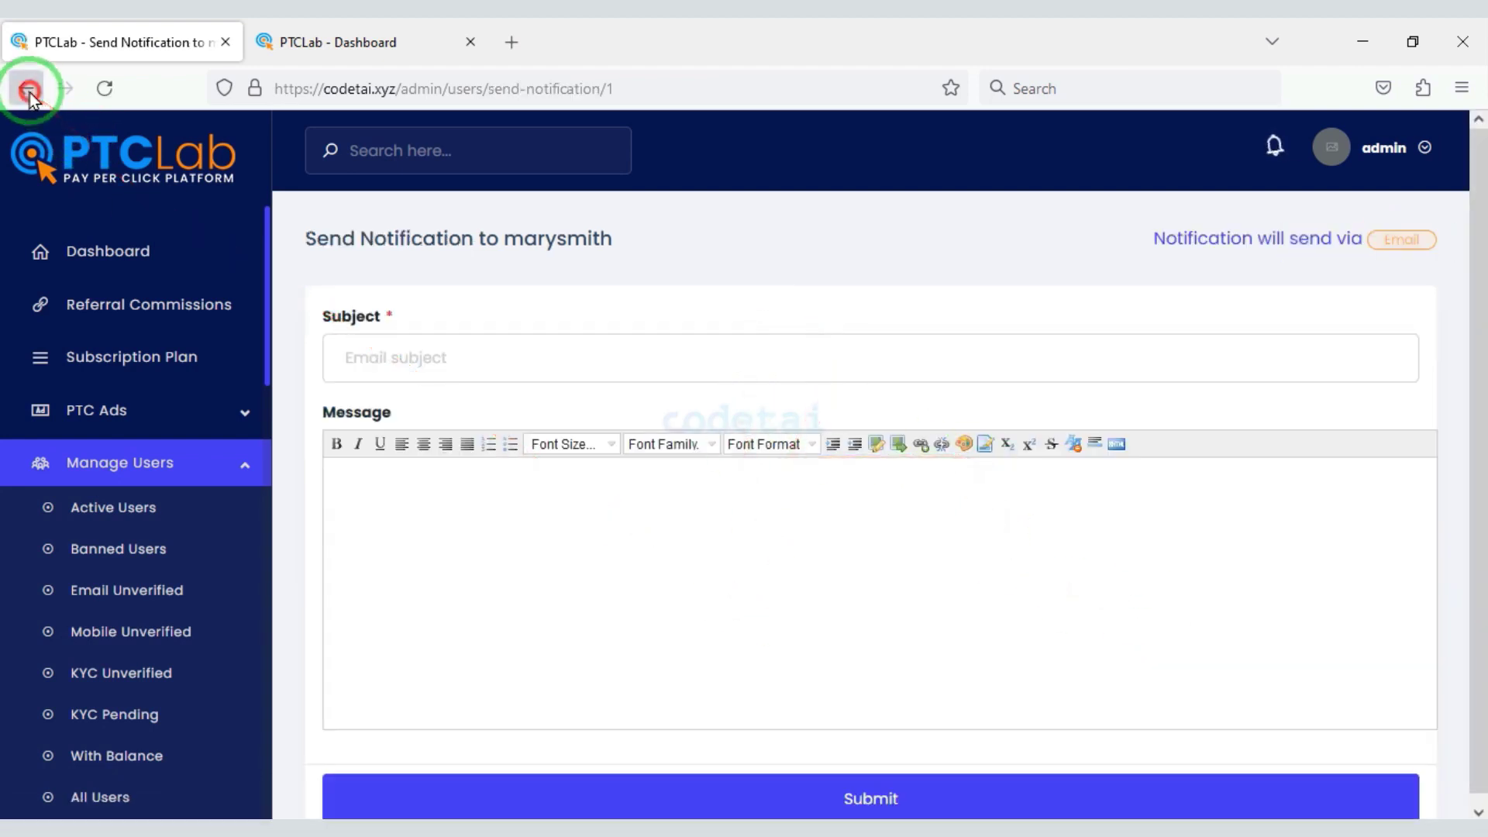
# Log in to the site as this user, then close that dashboard tab.
pyautogui.click(1179, 581)
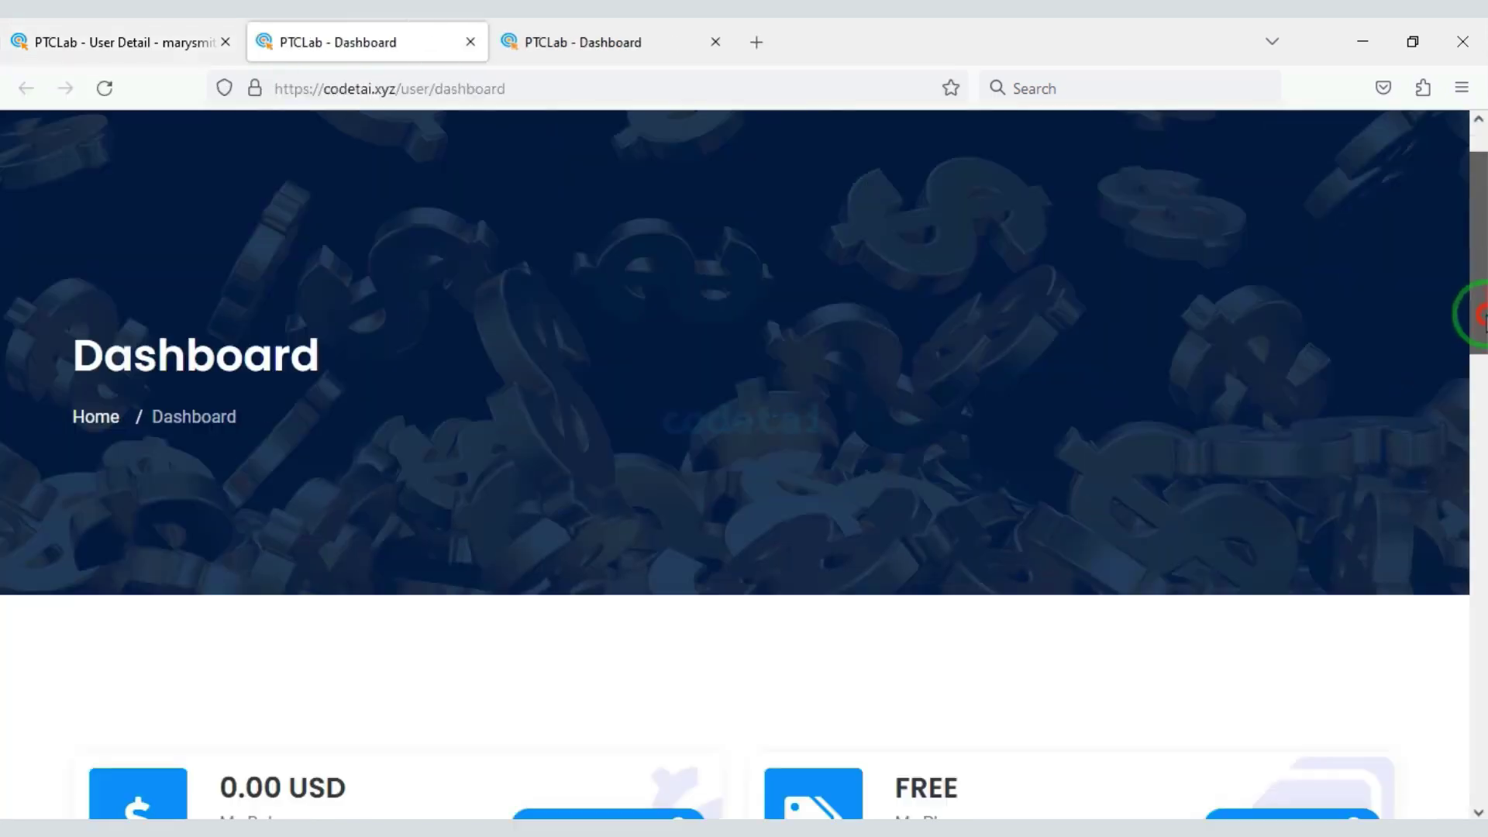
pyautogui.moveTo(1482, 314); pyautogui.dragTo(1472, 650)
pyautogui.hotkey('ctrl', 'w')
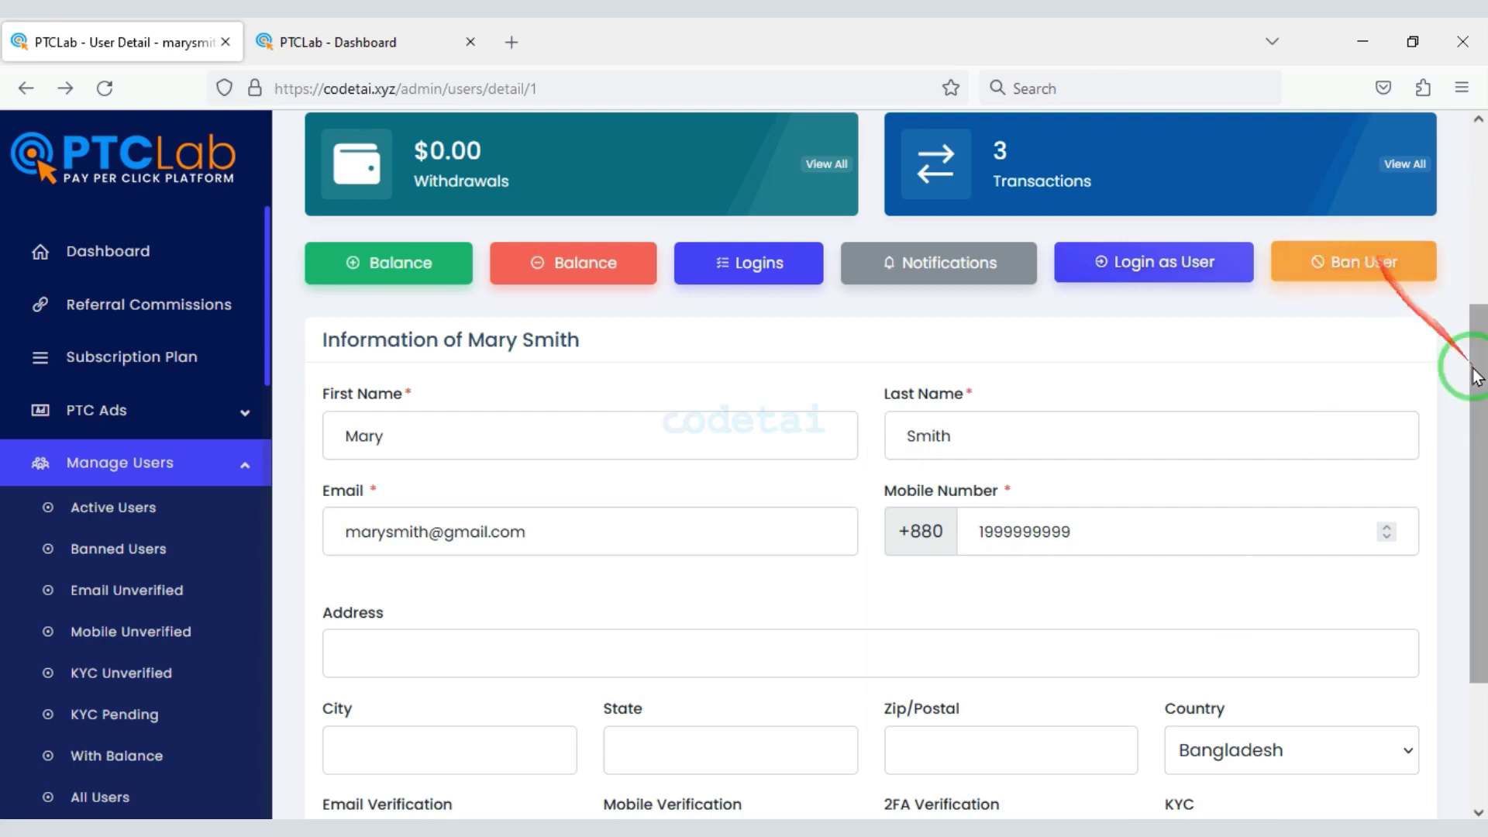
# Look over the user detail information and expand Payment Gateways in the sidebar.
pyautogui.moveTo(1481, 388); pyautogui.dragTo(1464, 478)
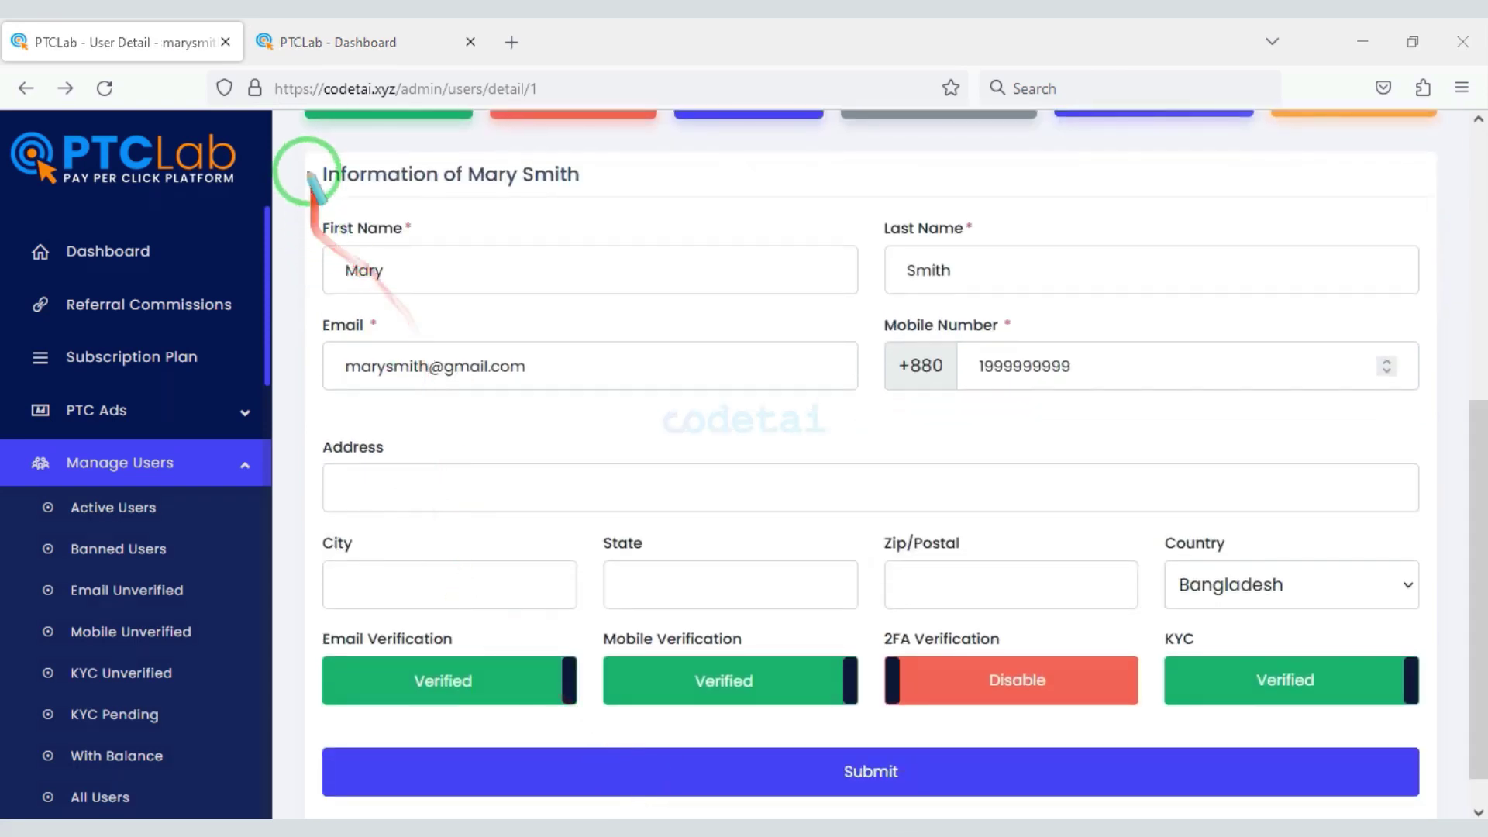
pyautogui.moveTo(296, 146); pyautogui.dragTo(1442, 805)
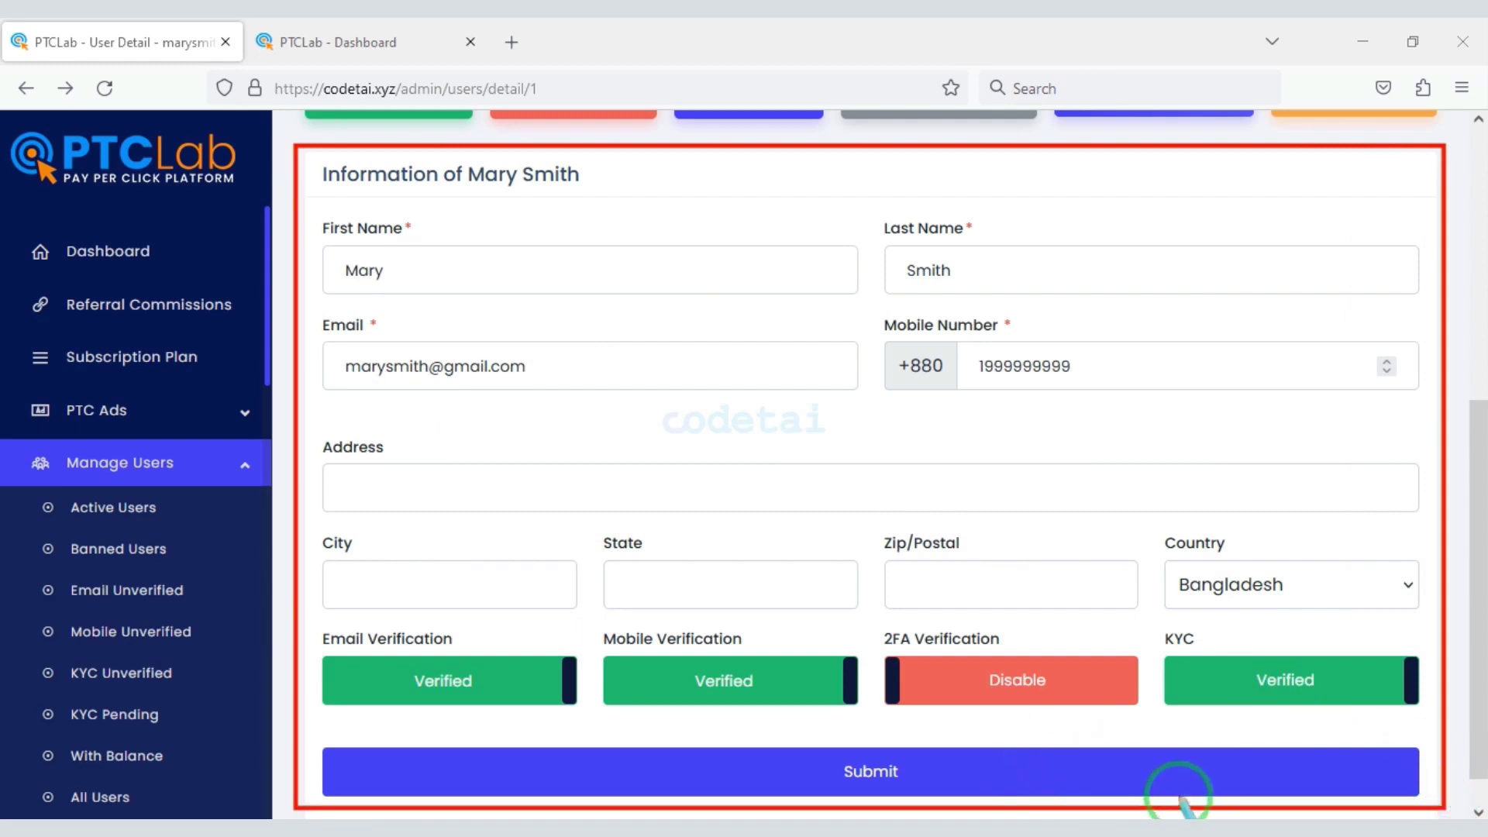
pyautogui.scroll(-2, 9, 341)
pyautogui.moveTo(9, 317)
pyautogui.mouseDown()
pyautogui.moveTo(239, 608)
pyautogui.moveTo(264, 726)
pyautogui.mouseUp()
pyautogui.moveTo(264, 726); pyautogui.dragTo(184, 593)
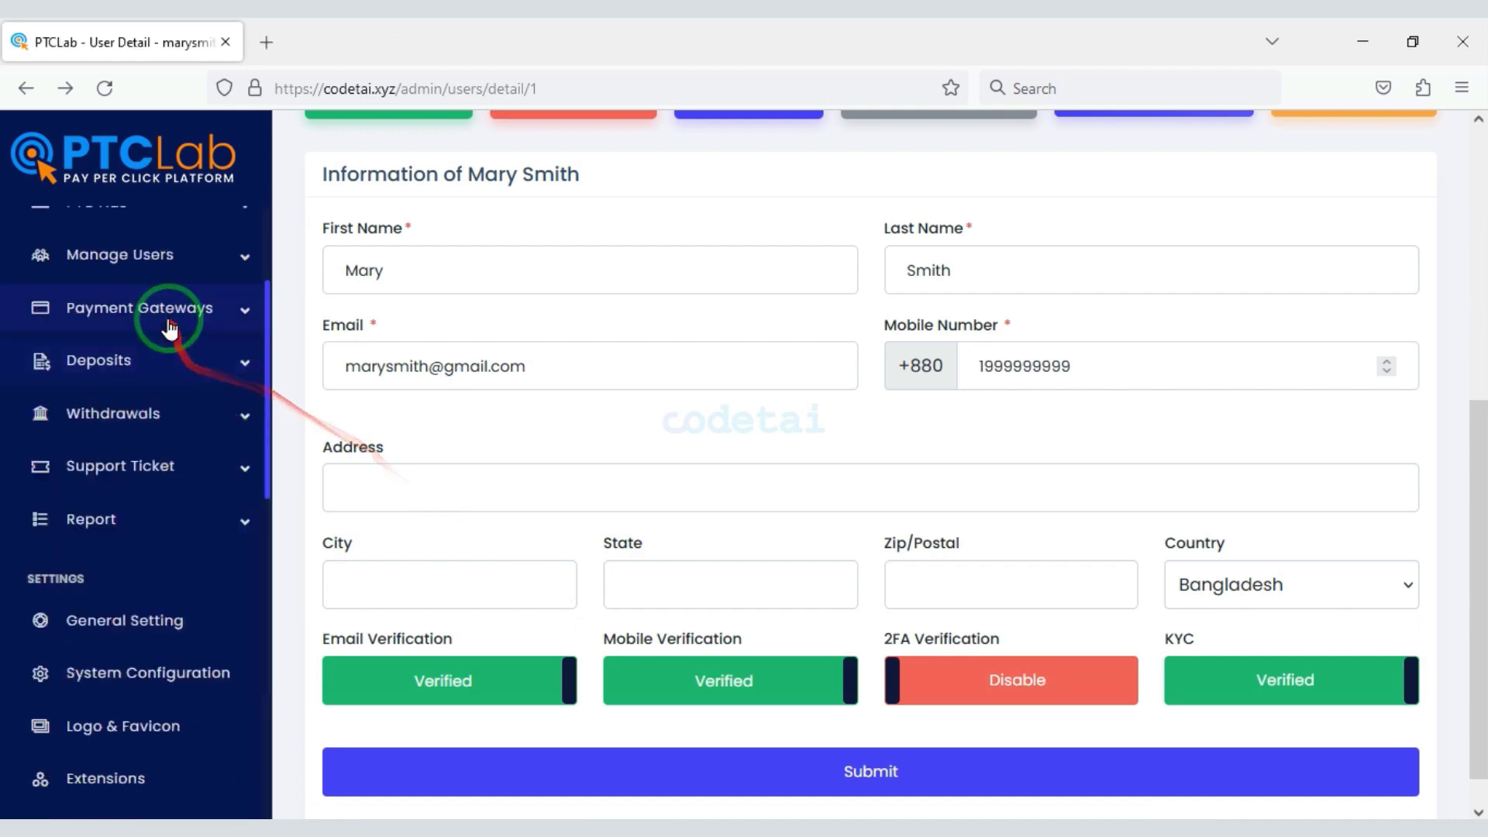
pyautogui.click(177, 319)
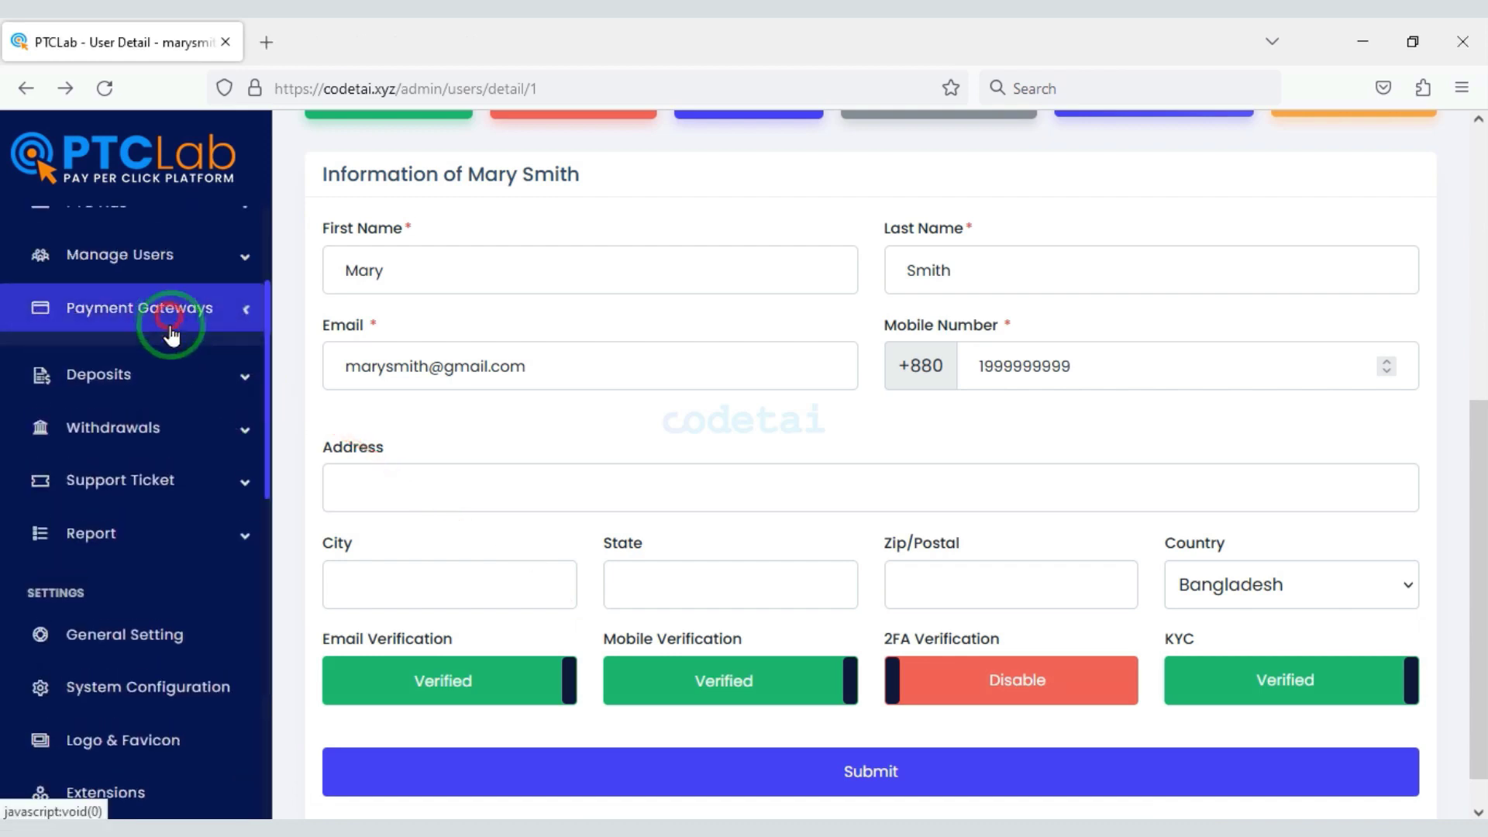
# Open the Coinbase Commerce gateway's edit page from Automatic Gateways.
pyautogui.click(172, 358)
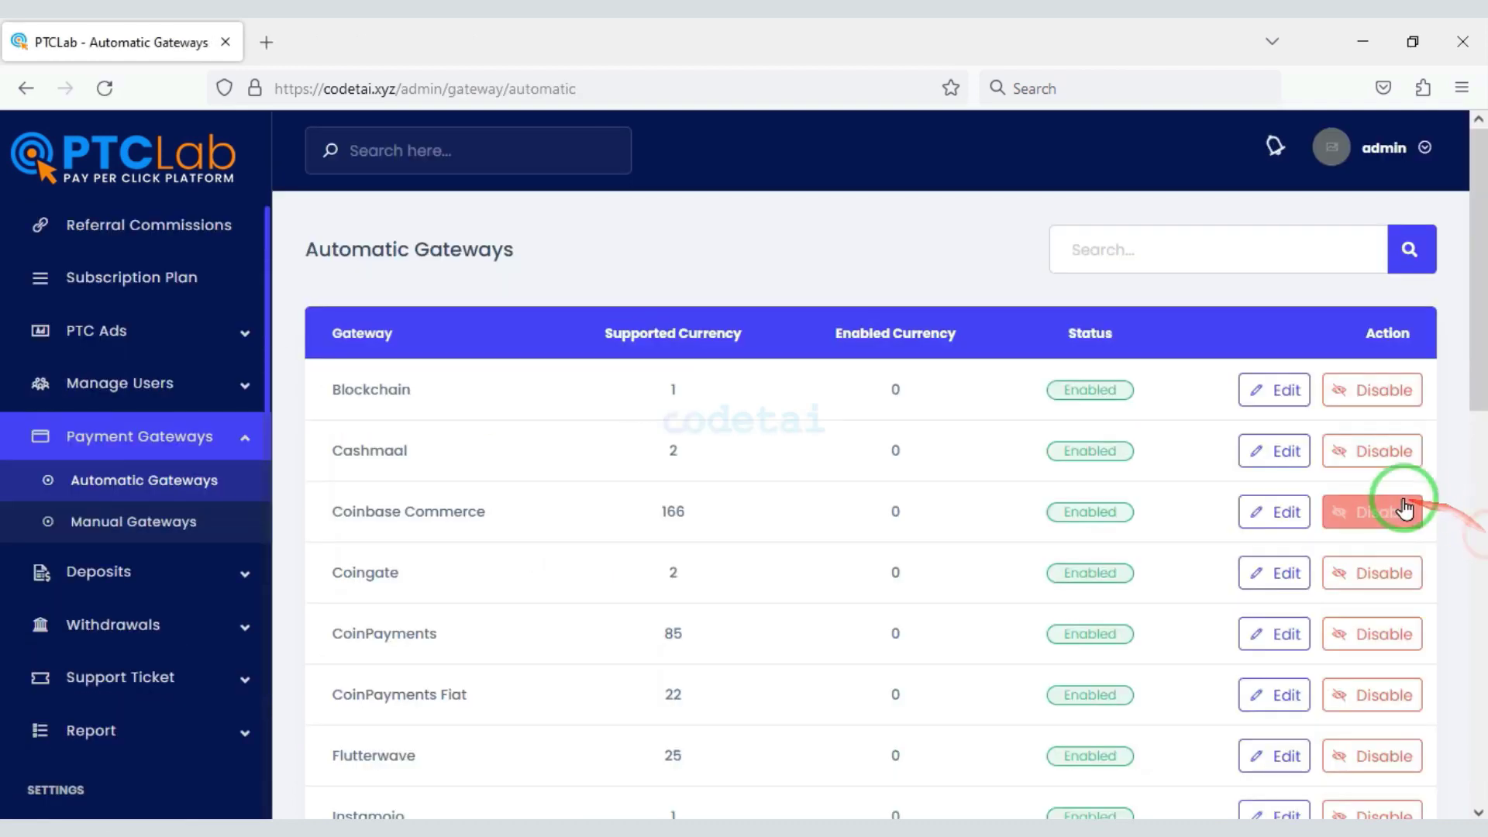
pyautogui.scroll(-3, 1401, 504)
pyautogui.scroll(2, 1391, 547)
pyautogui.moveTo(1482, 410); pyautogui.dragTo(635, 542)
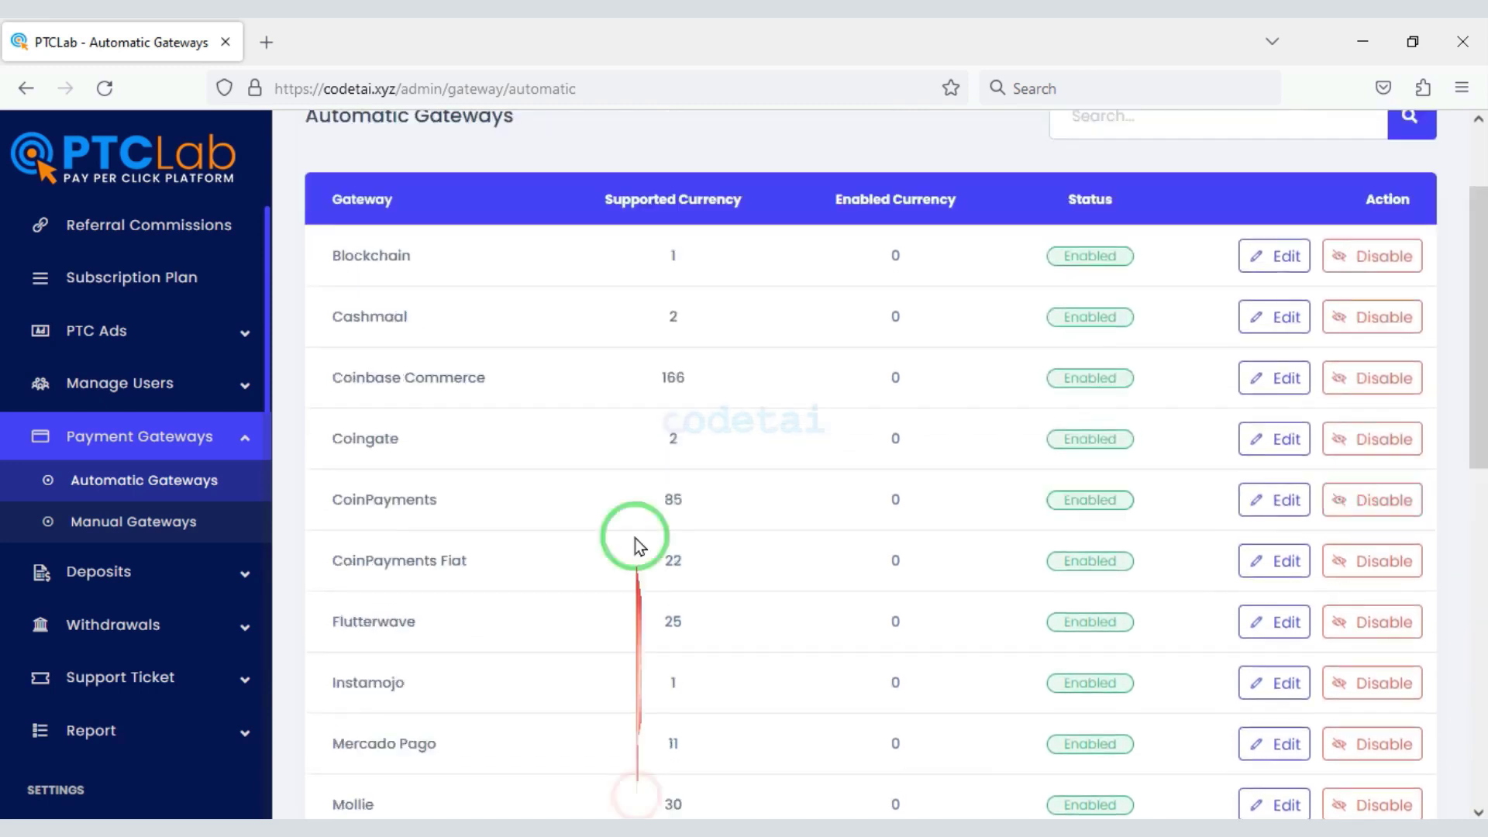
pyautogui.click(1267, 387)
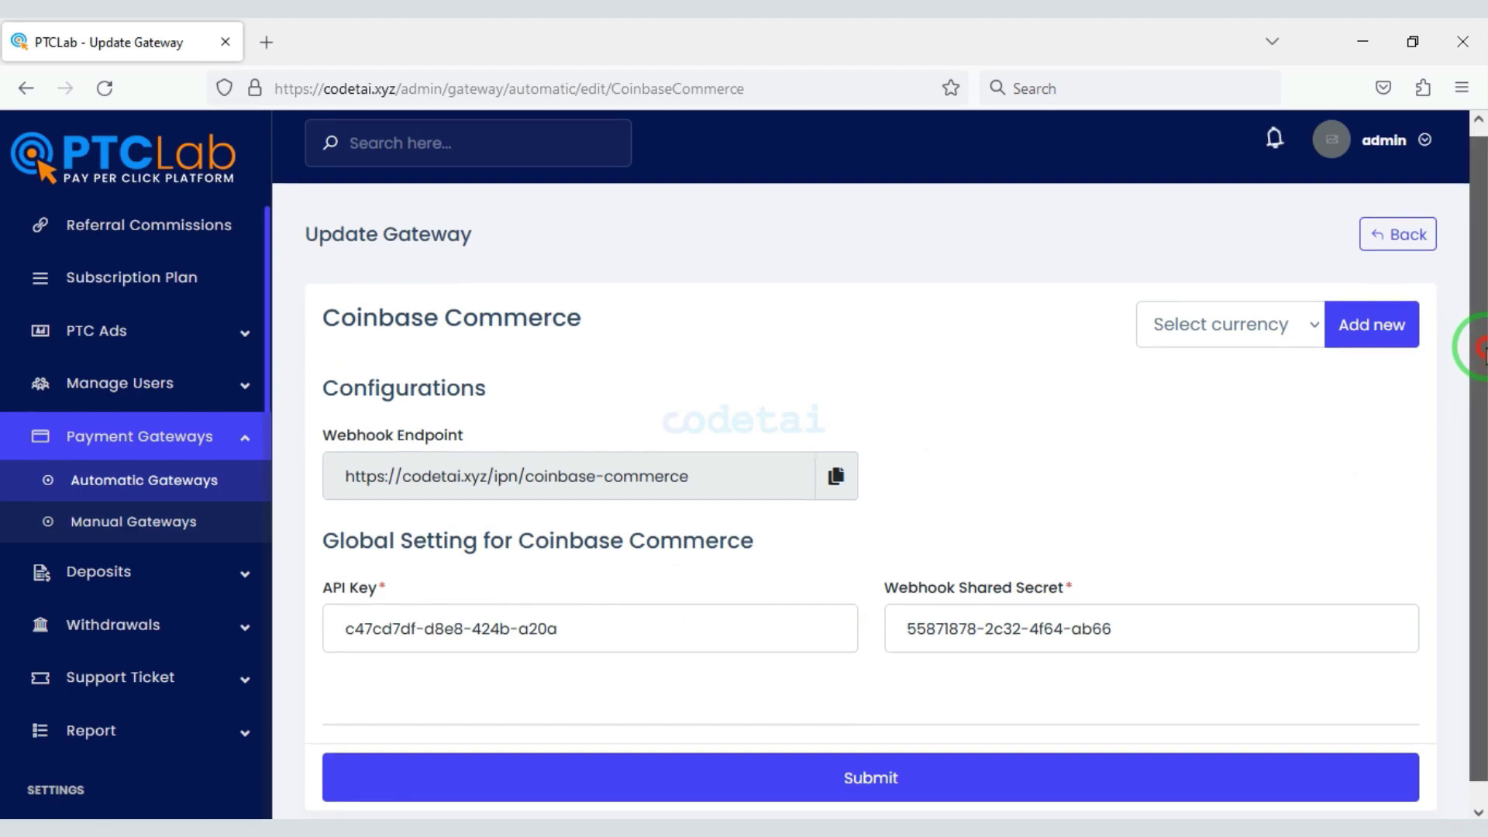
# Copy the 'Coinbase Commerce' heading text for searching in a new browser tab.
pyautogui.moveTo(1475, 414); pyautogui.dragTo(1480, 496)
pyautogui.click(651, 808)
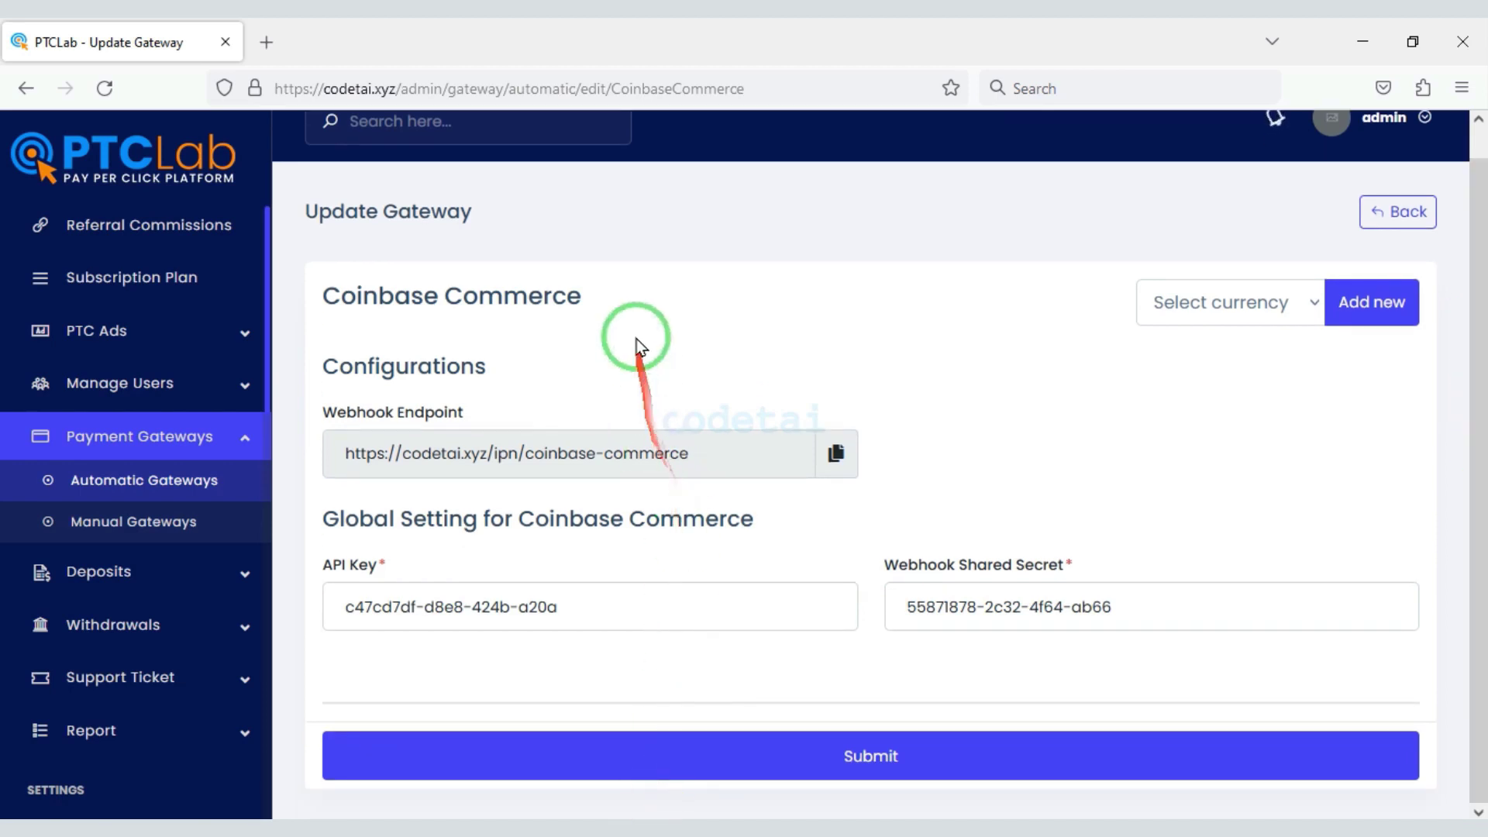
pyautogui.moveTo(637, 345); pyautogui.dragTo(267, 293)
pyautogui.rightClick(285, 298)
pyautogui.click(314, 318)
pyautogui.click(265, 42)
# Search Google for Coinbase Commerce and go to its sign-in page.
pyautogui.hotkey('ctrl', 'v')
pyautogui.press('Return')
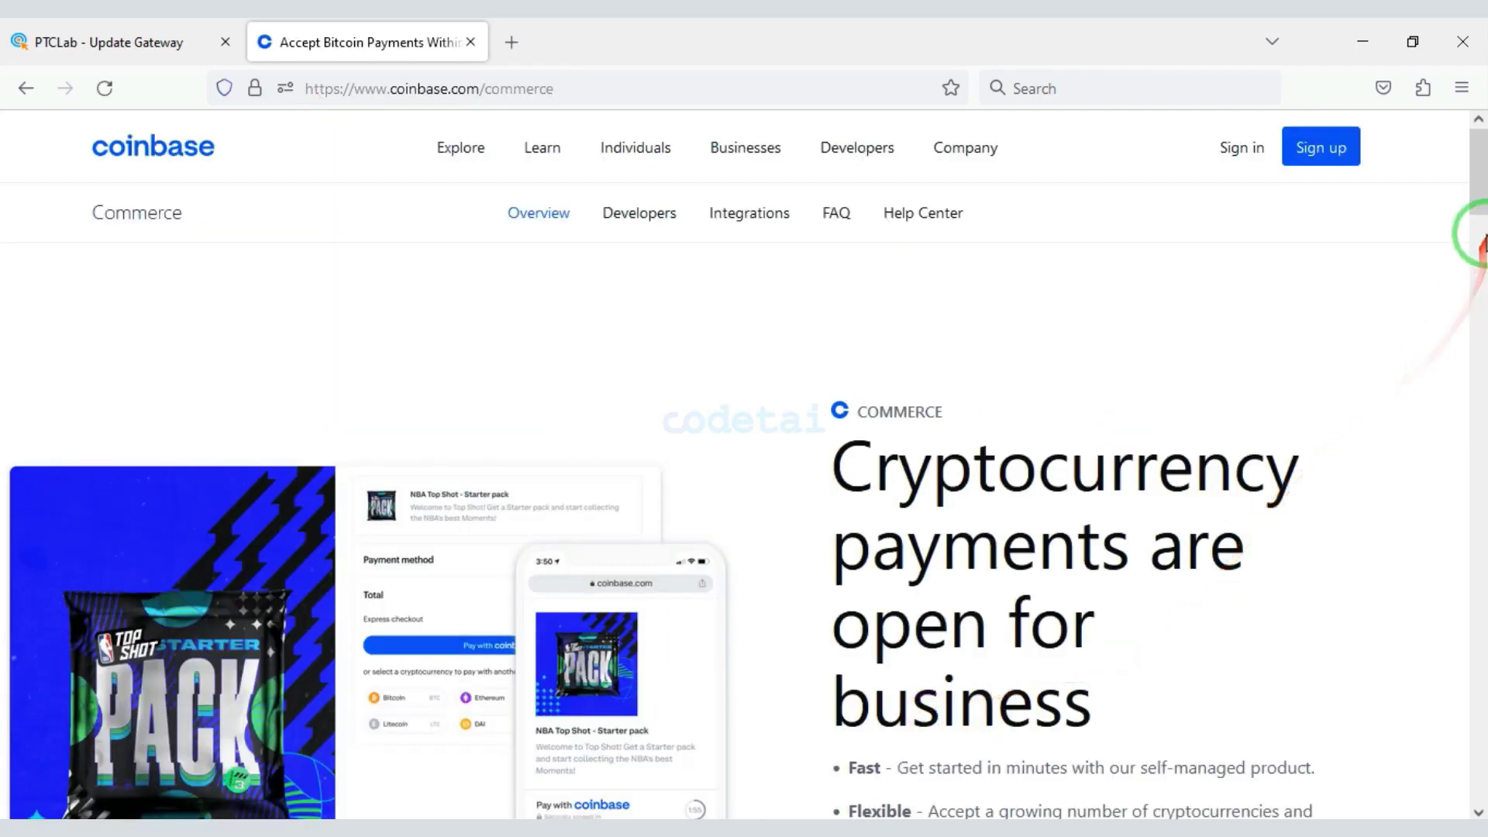
pyautogui.scroll(-15, 1476, 233)
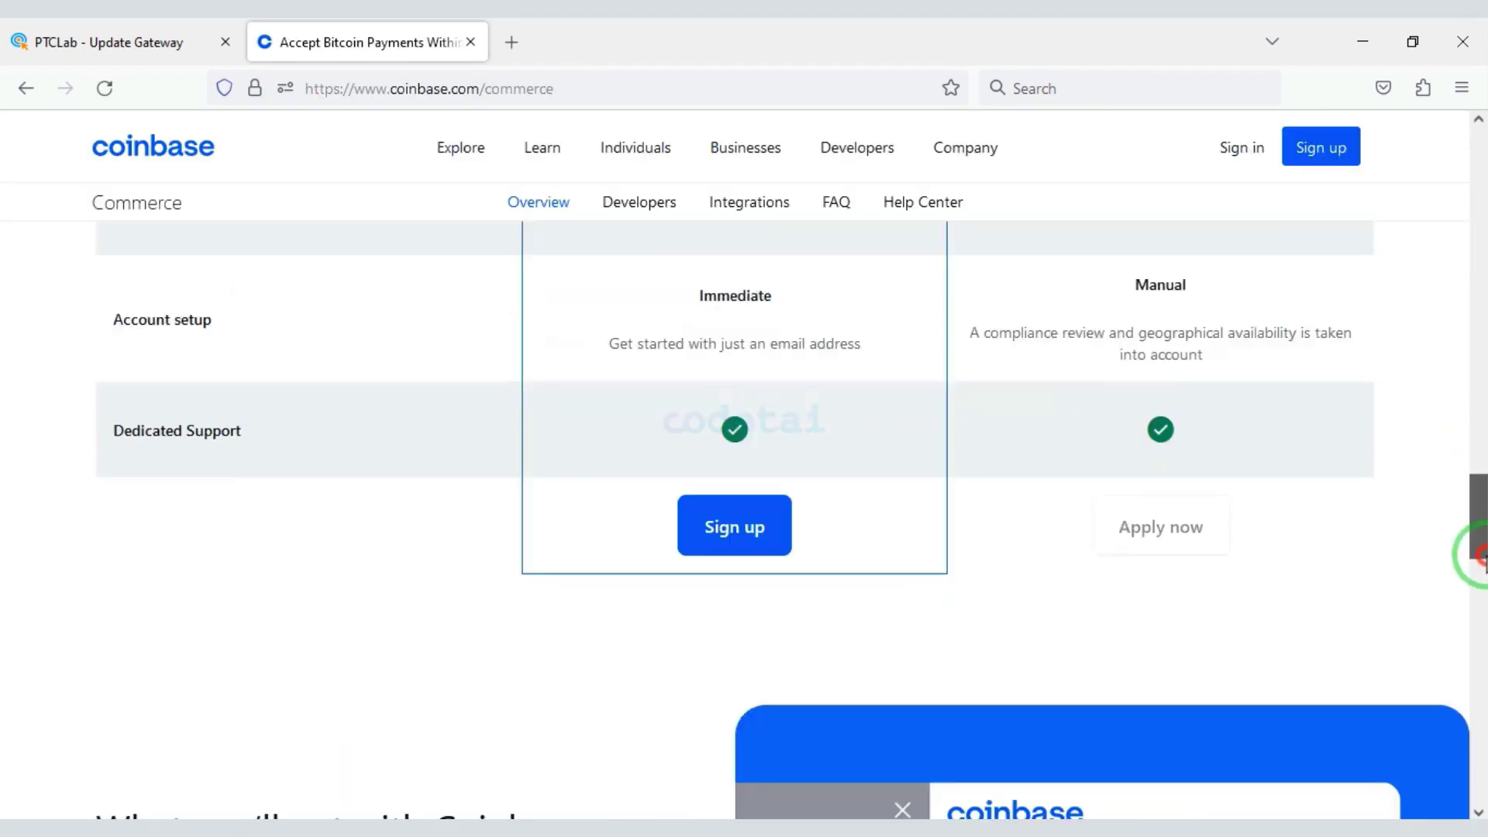
pyautogui.moveTo(1476, 554); pyautogui.dragTo(1472, 124)
pyautogui.click(1243, 147)
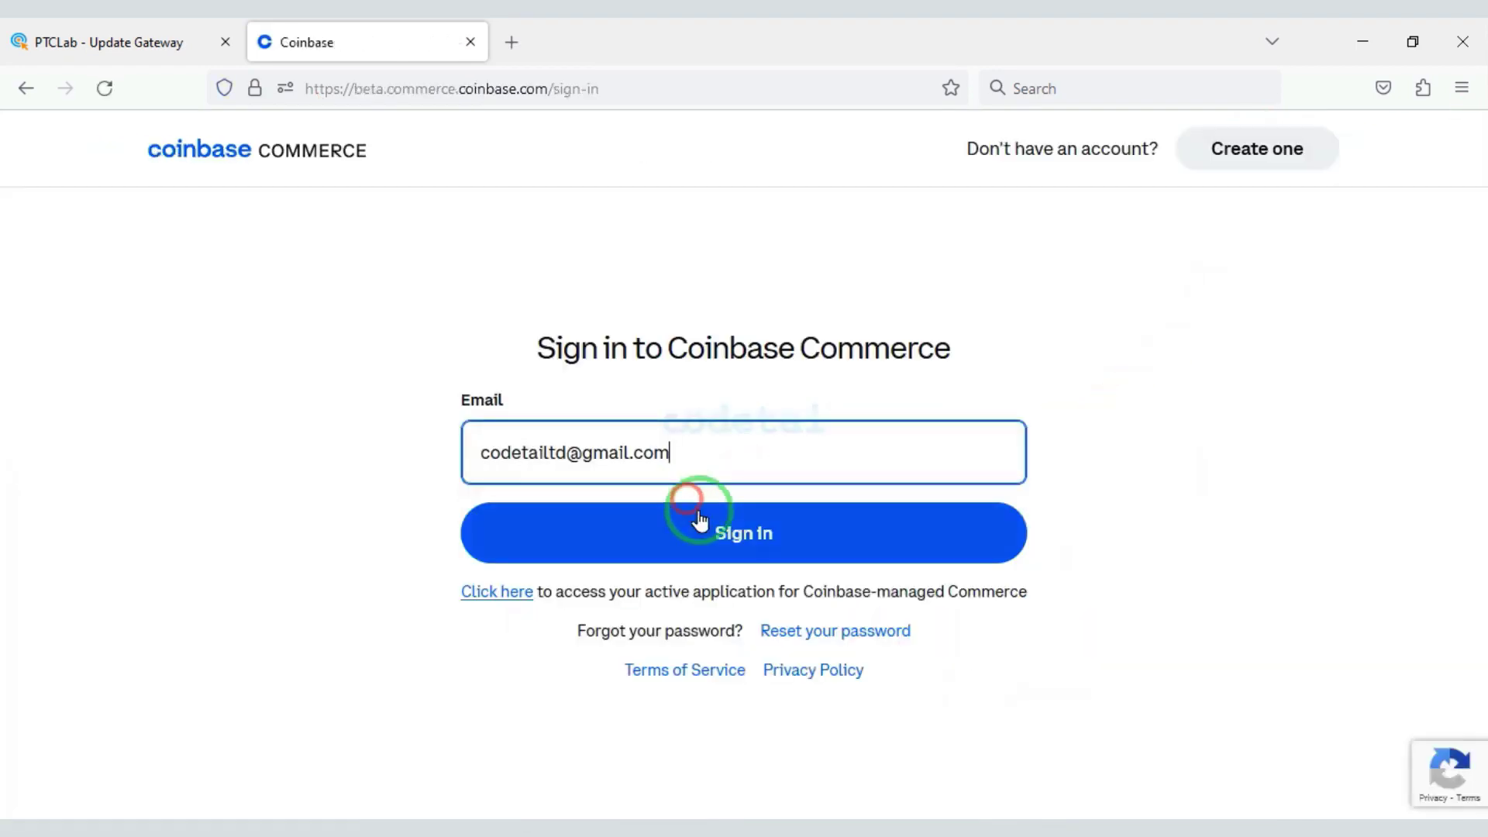
# Sign in to Coinbase Commerce with the saved e-mail and the verification code.
pyautogui.click(700, 521)
pyautogui.click(712, 595)
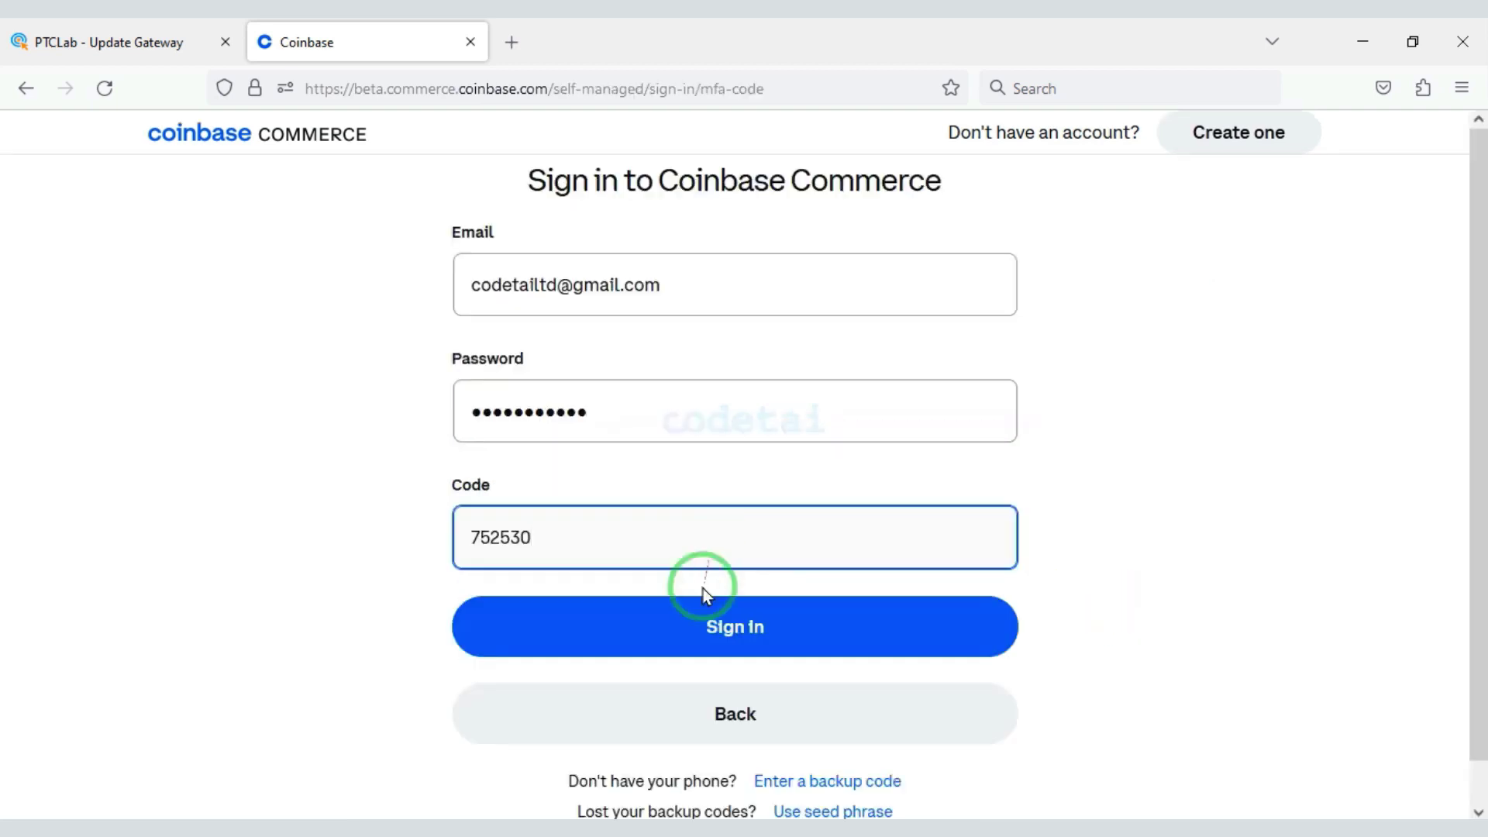
pyautogui.click(701, 617)
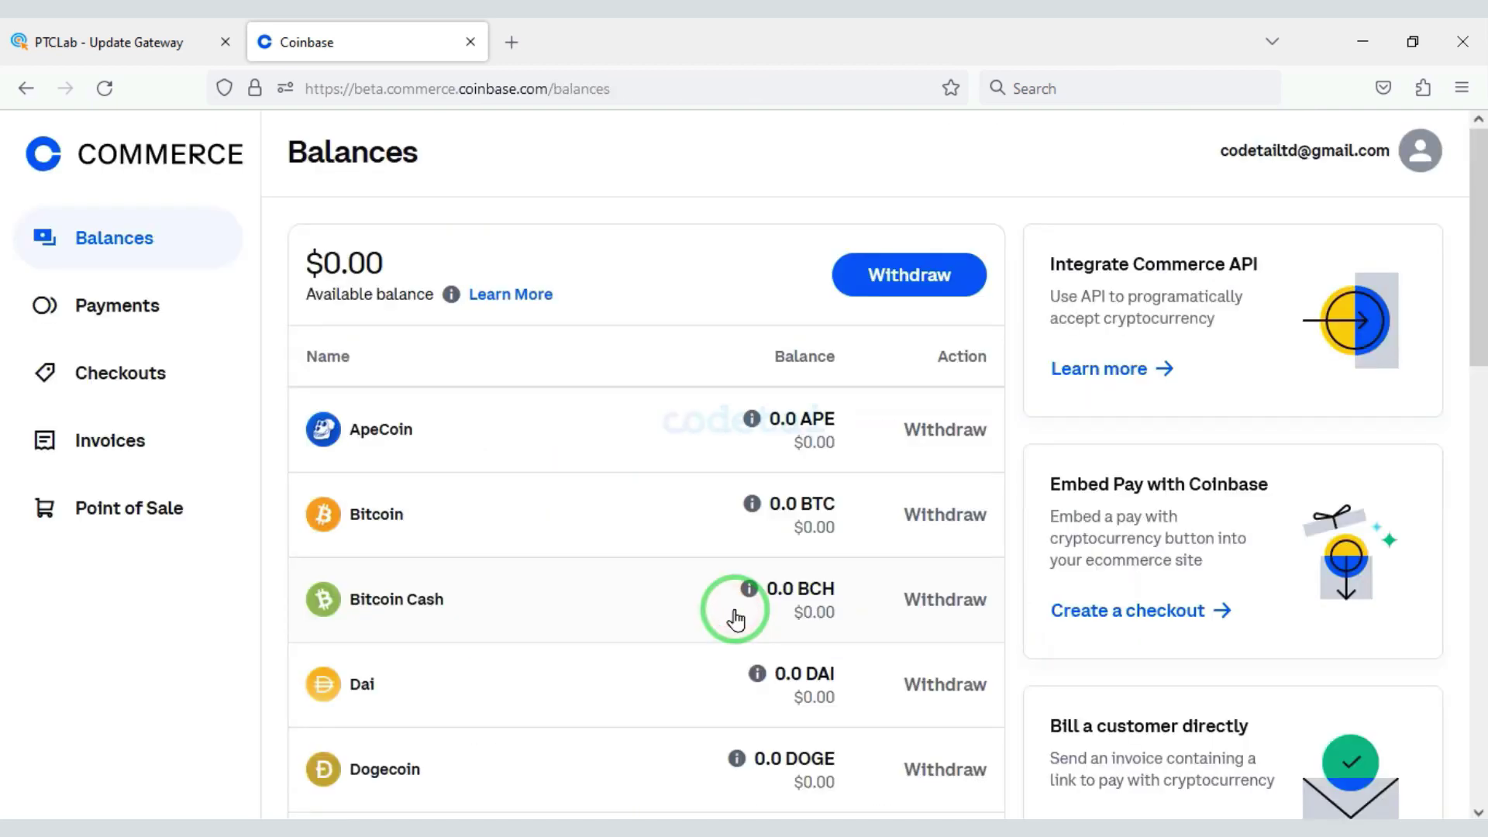
# Copy PTCLab's webhook endpoint URL and open Coinbase Commerce's notification settings.
pyautogui.click(109, 42)
pyautogui.click(834, 452)
pyautogui.click(419, 42)
pyautogui.click(1420, 149)
pyautogui.click(1206, 430)
pyautogui.click(584, 234)
pyautogui.scroll(-2, 1481, 314)
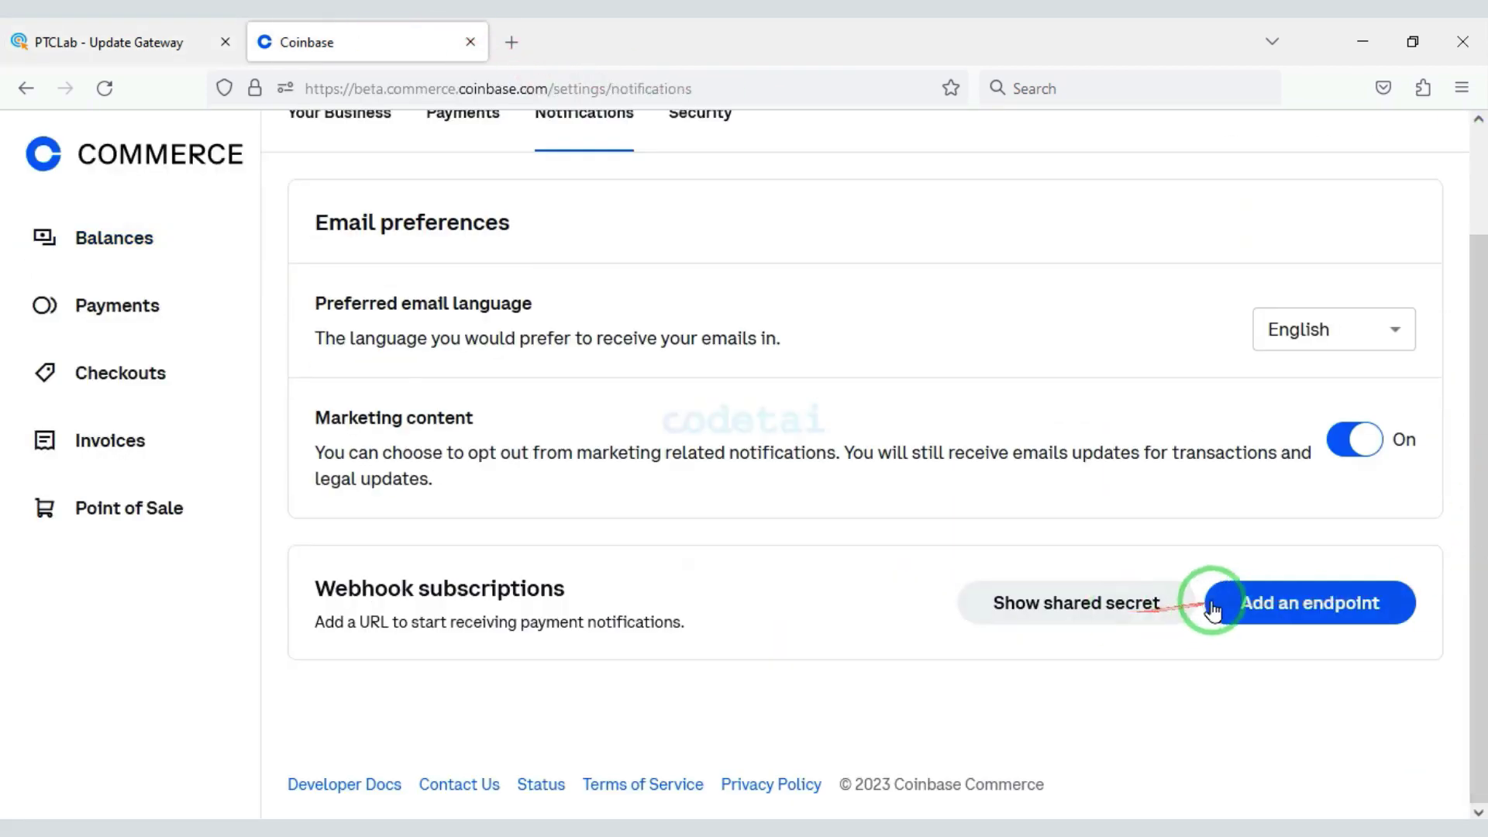
pyautogui.click(1213, 610)
pyautogui.rightClick(757, 342)
pyautogui.click(770, 465)
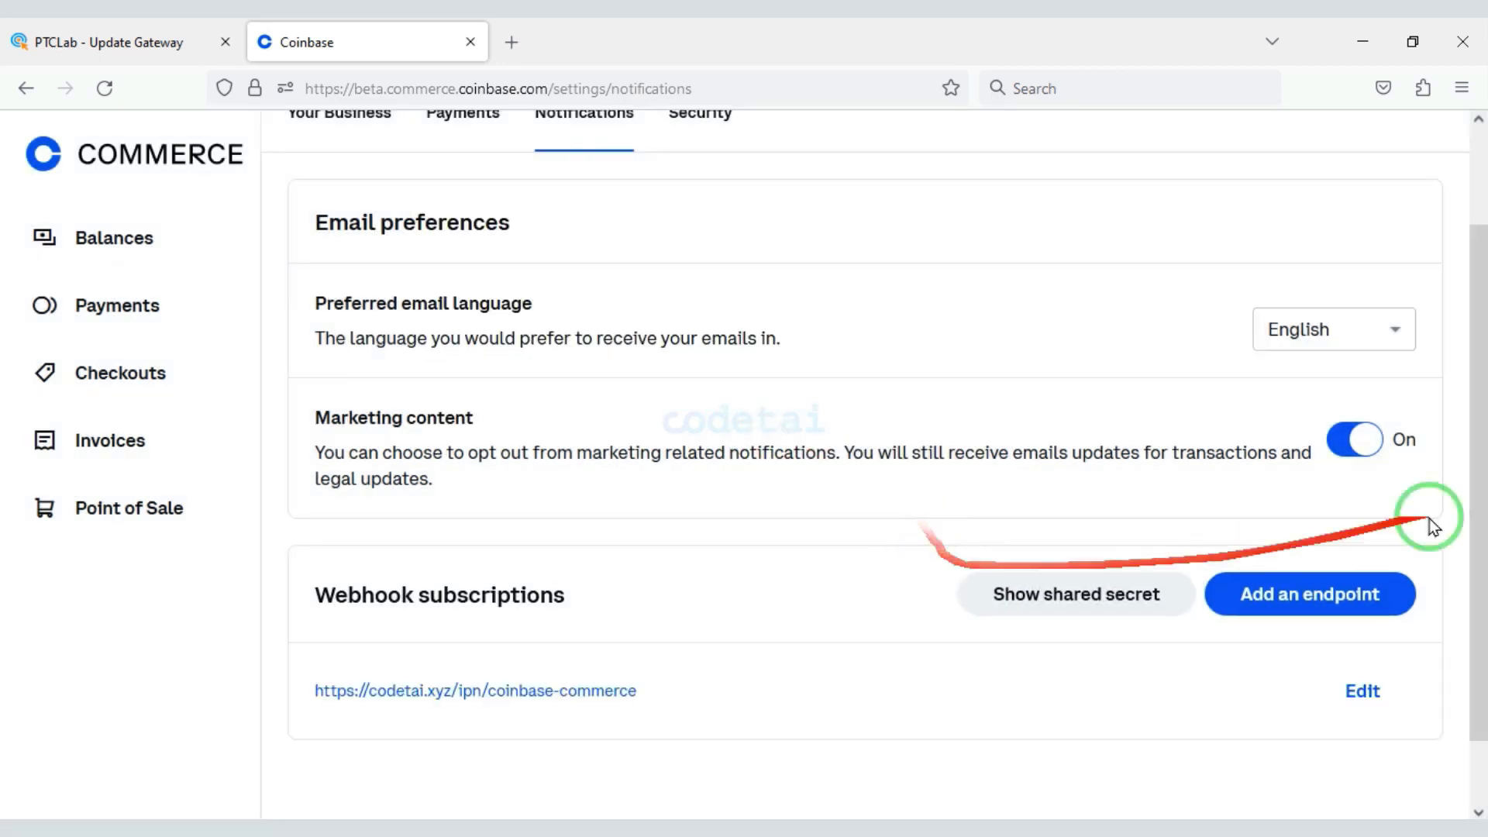
pyautogui.scroll(-1, 1229, 591)
pyautogui.click(1107, 515)
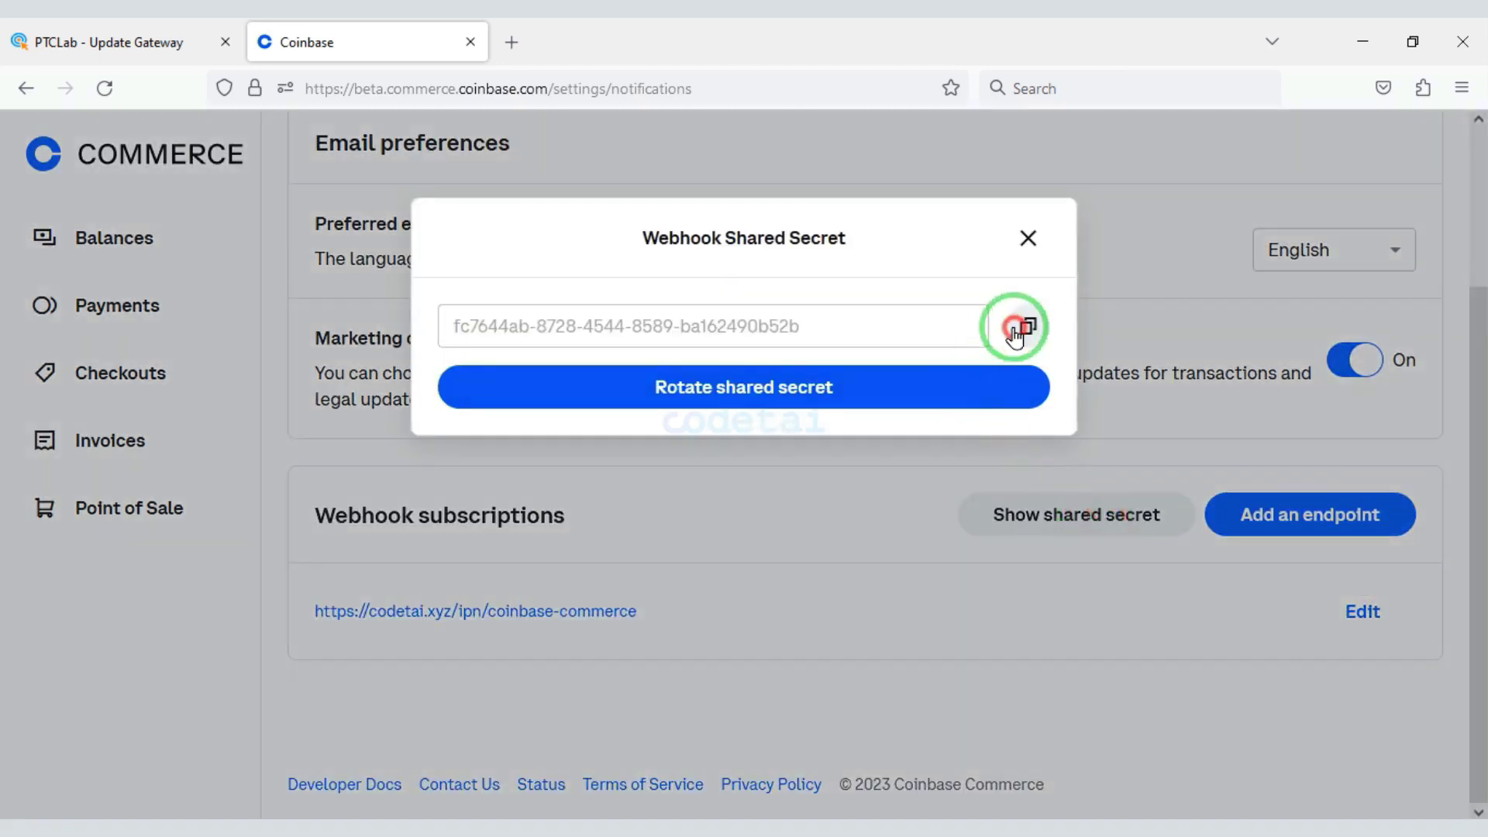
pyautogui.click(93, 42)
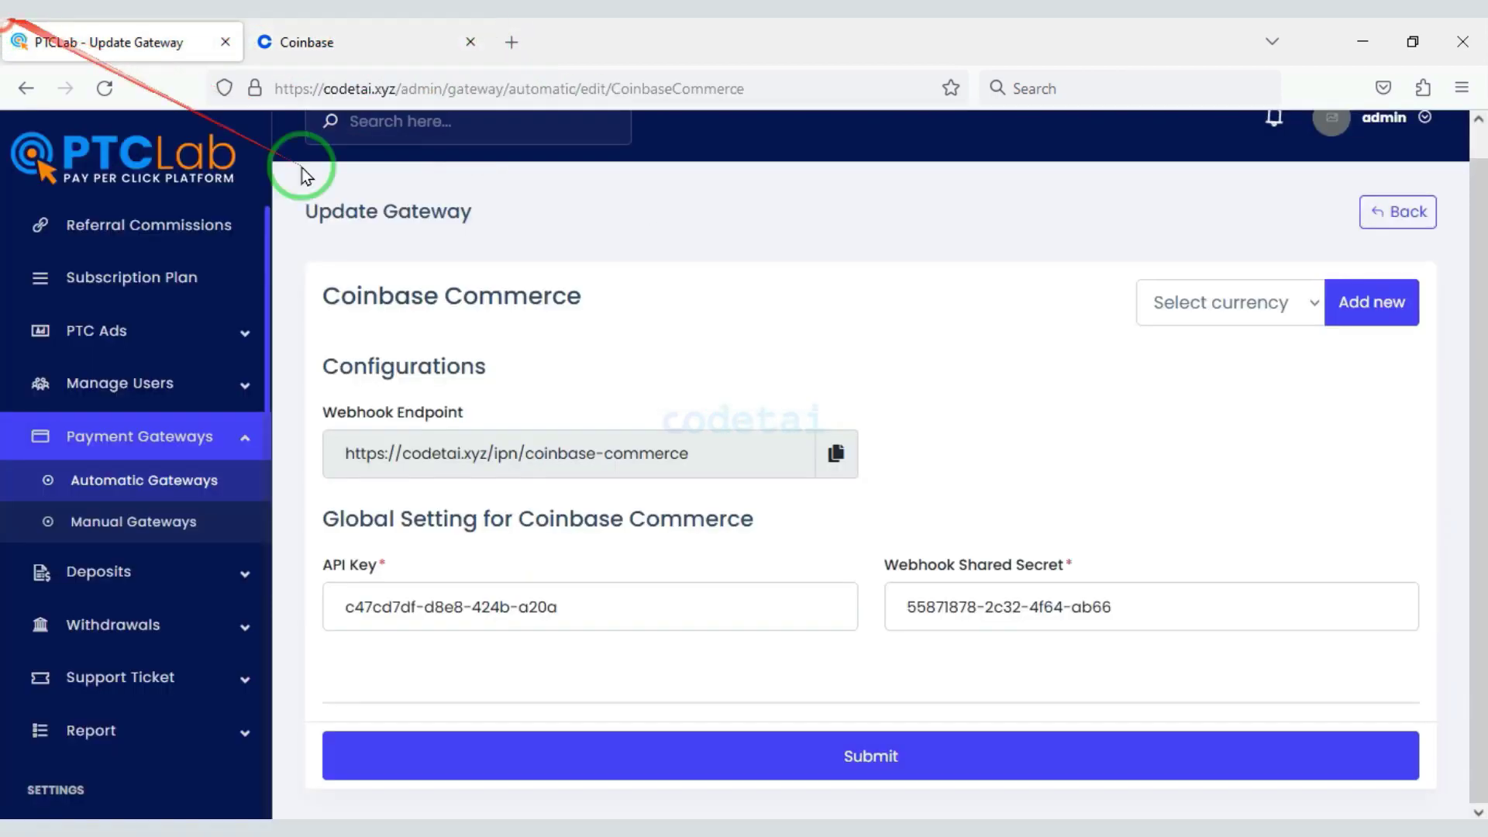
# Replace PTCLab's Webhook Shared Secret with the new Coinbase secret.
pyautogui.moveTo(1201, 616); pyautogui.dragTo(881, 614)
pyautogui.hotkey('ctrl', 'v')
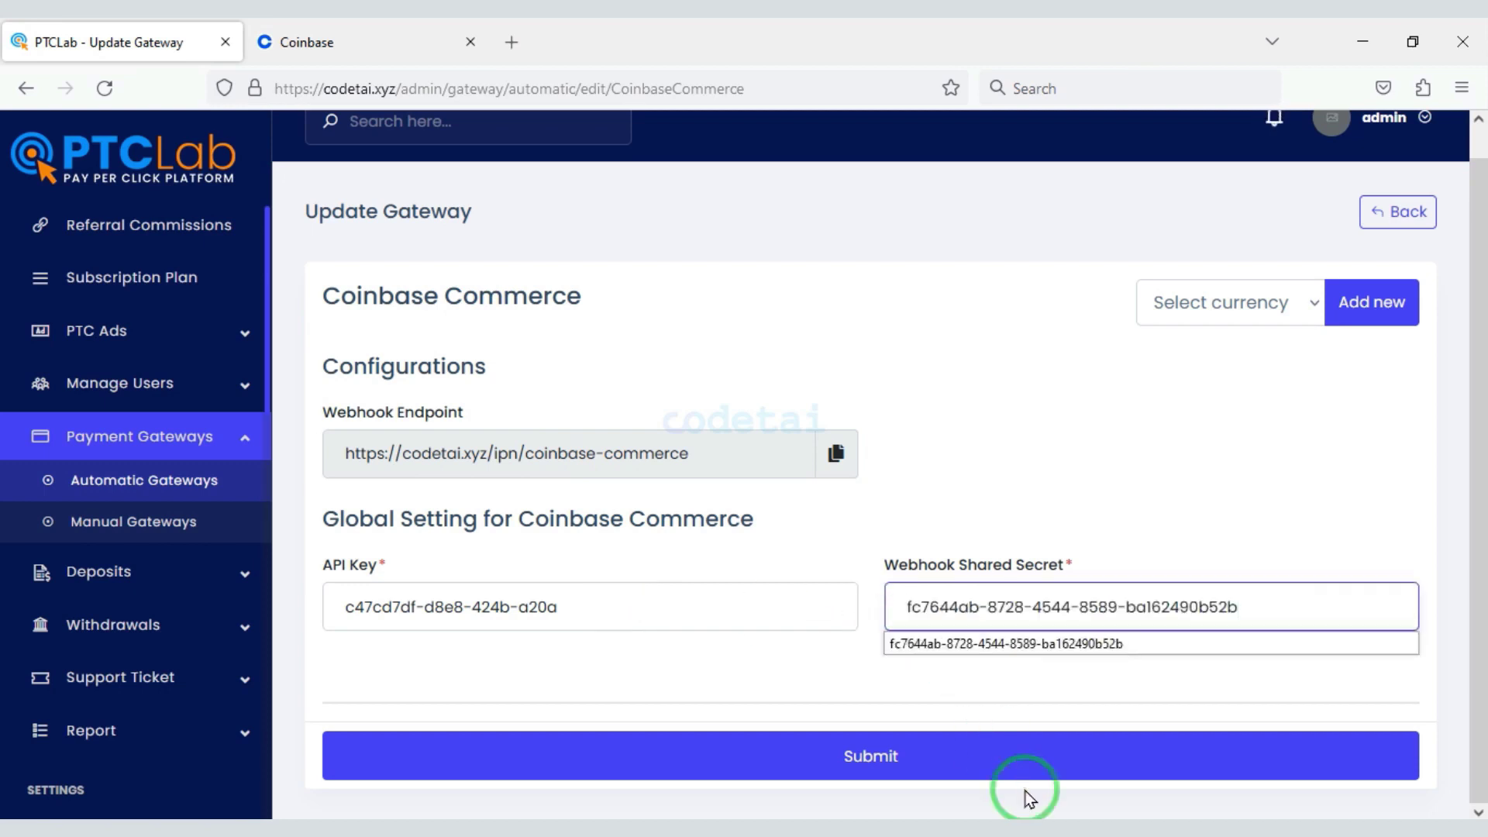
pyautogui.click(464, 28)
pyautogui.click(1027, 236)
# Paste the Coinbase Commerce API key from Security settings into PTCLab and save the gateway.
pyautogui.scroll(3, 961, 310)
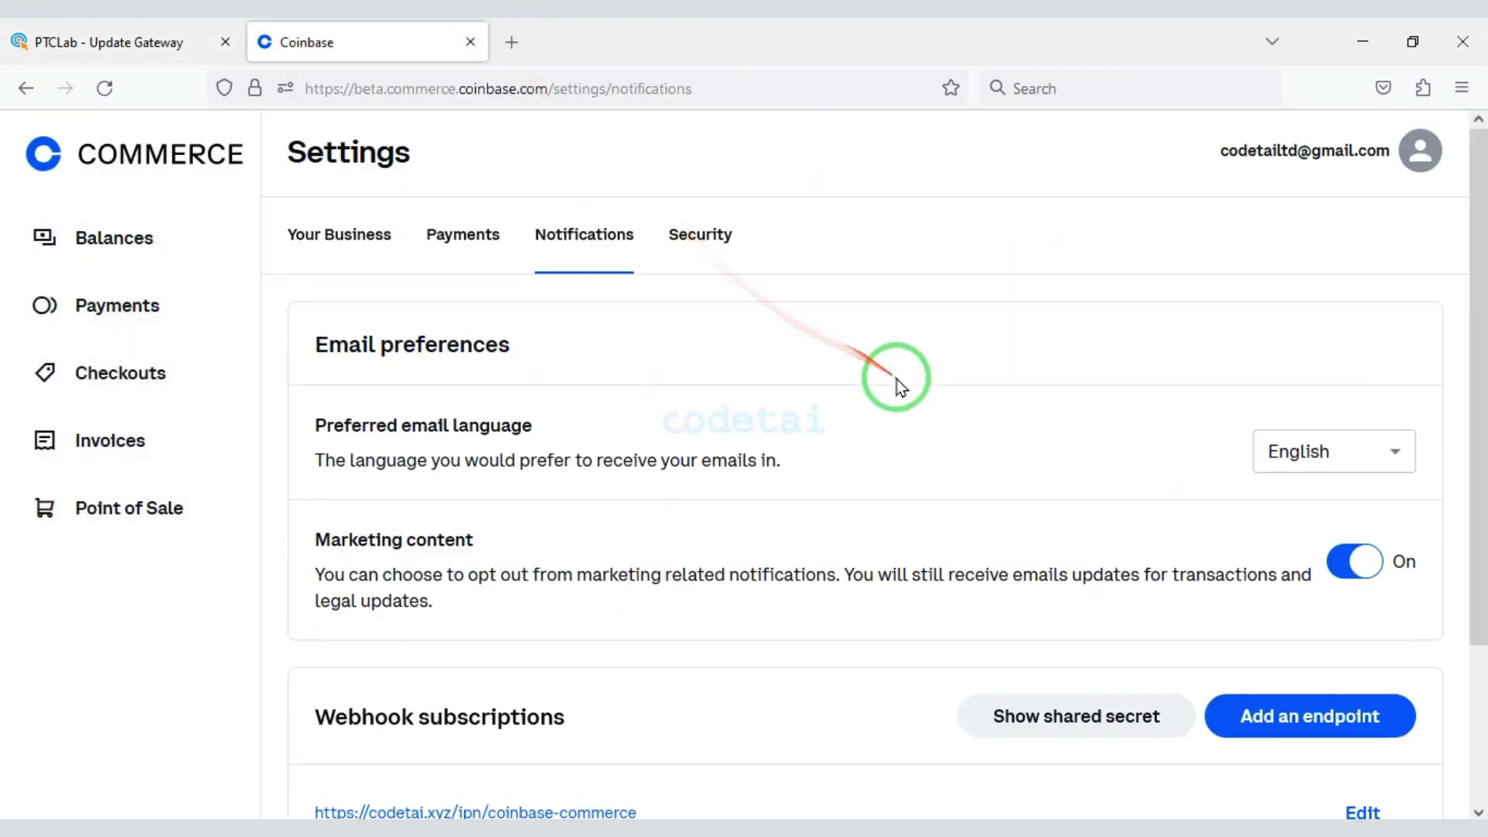
pyautogui.click(721, 251)
pyautogui.click(718, 441)
pyautogui.click(101, 42)
pyautogui.moveTo(604, 608); pyautogui.dragTo(317, 569)
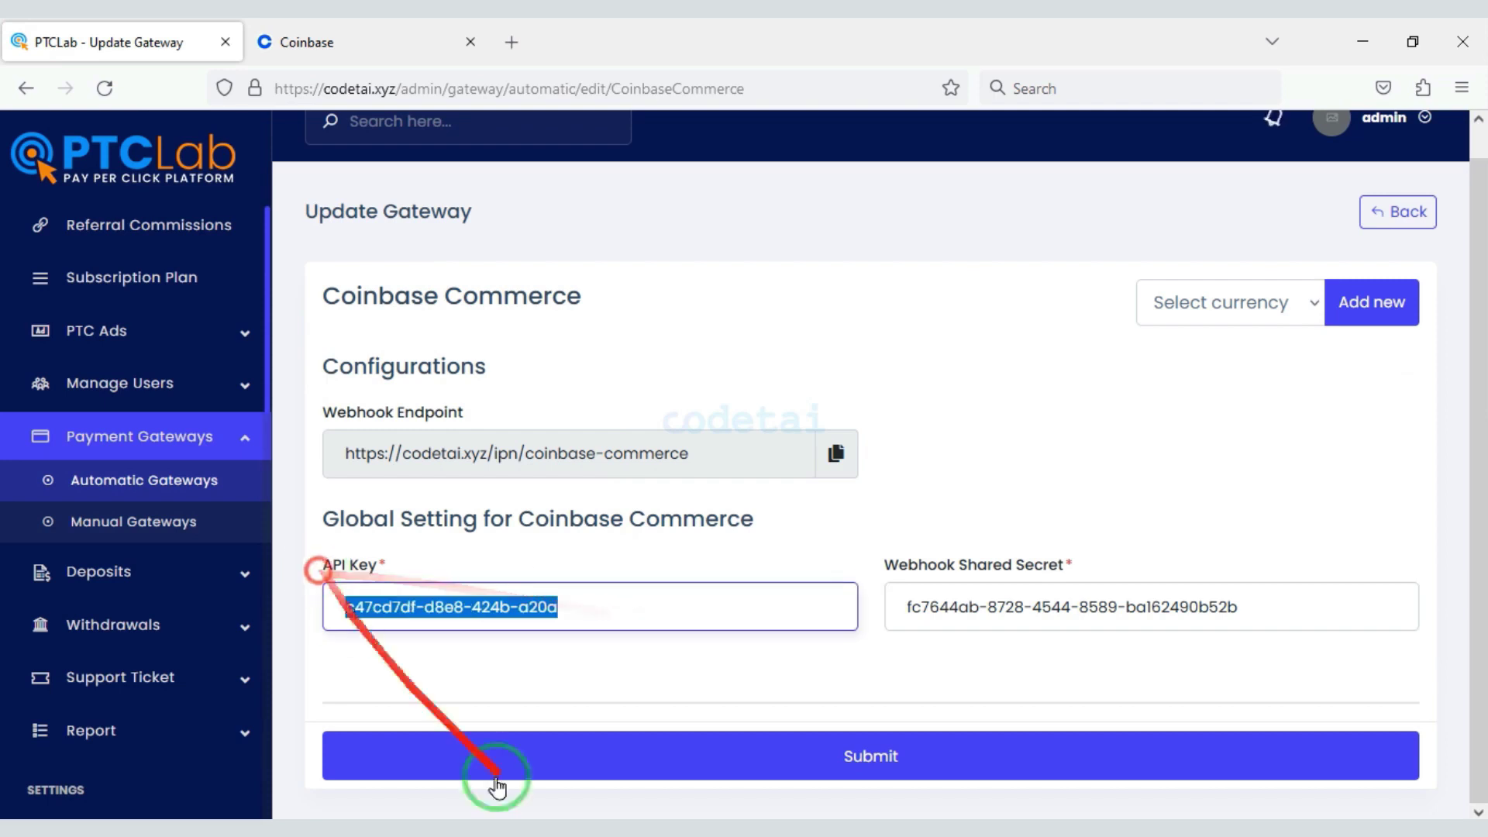
pyautogui.hotkey('ctrl', 'v')
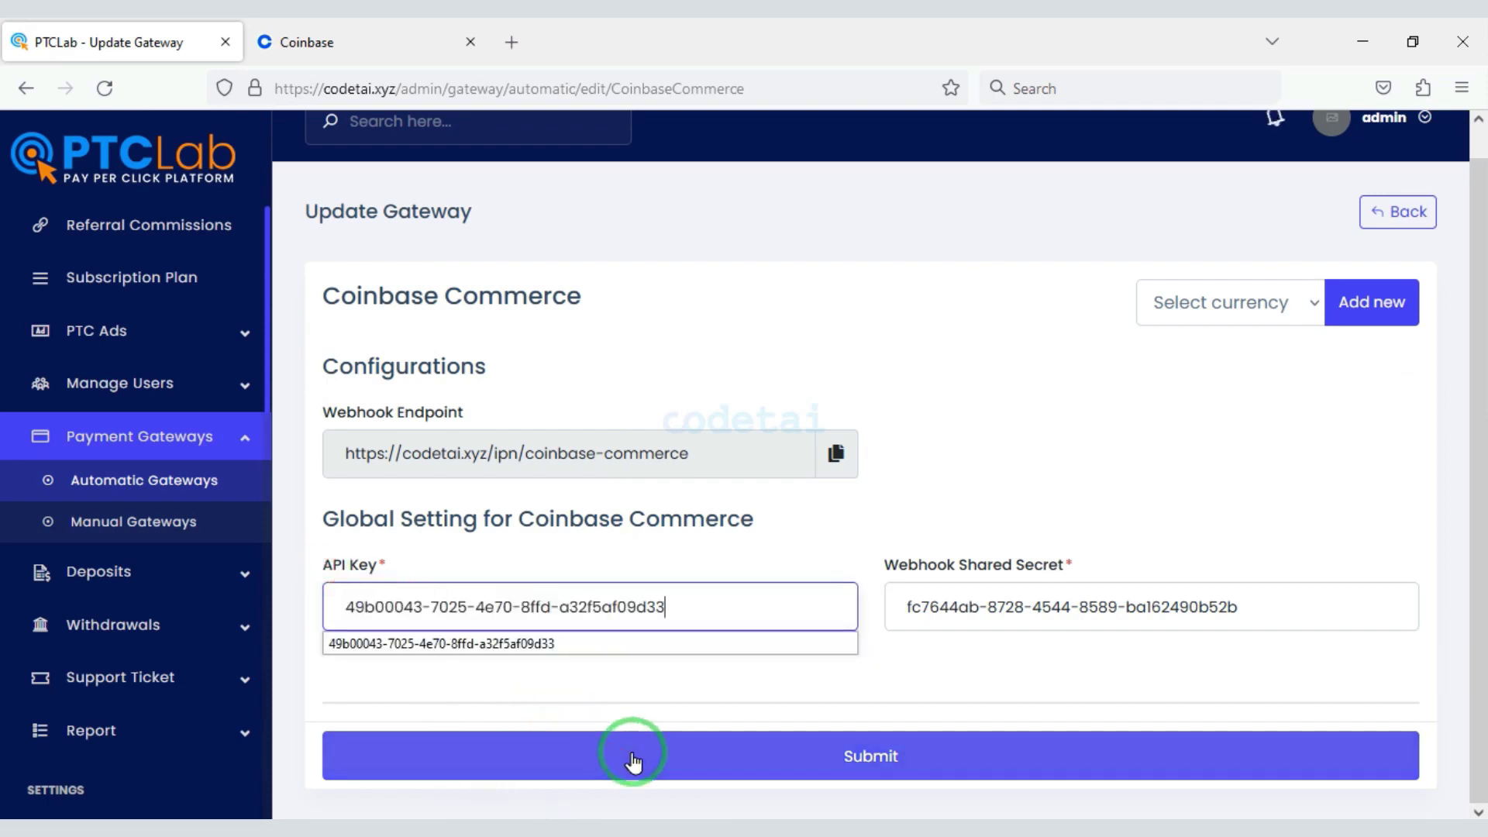
pyautogui.click(630, 756)
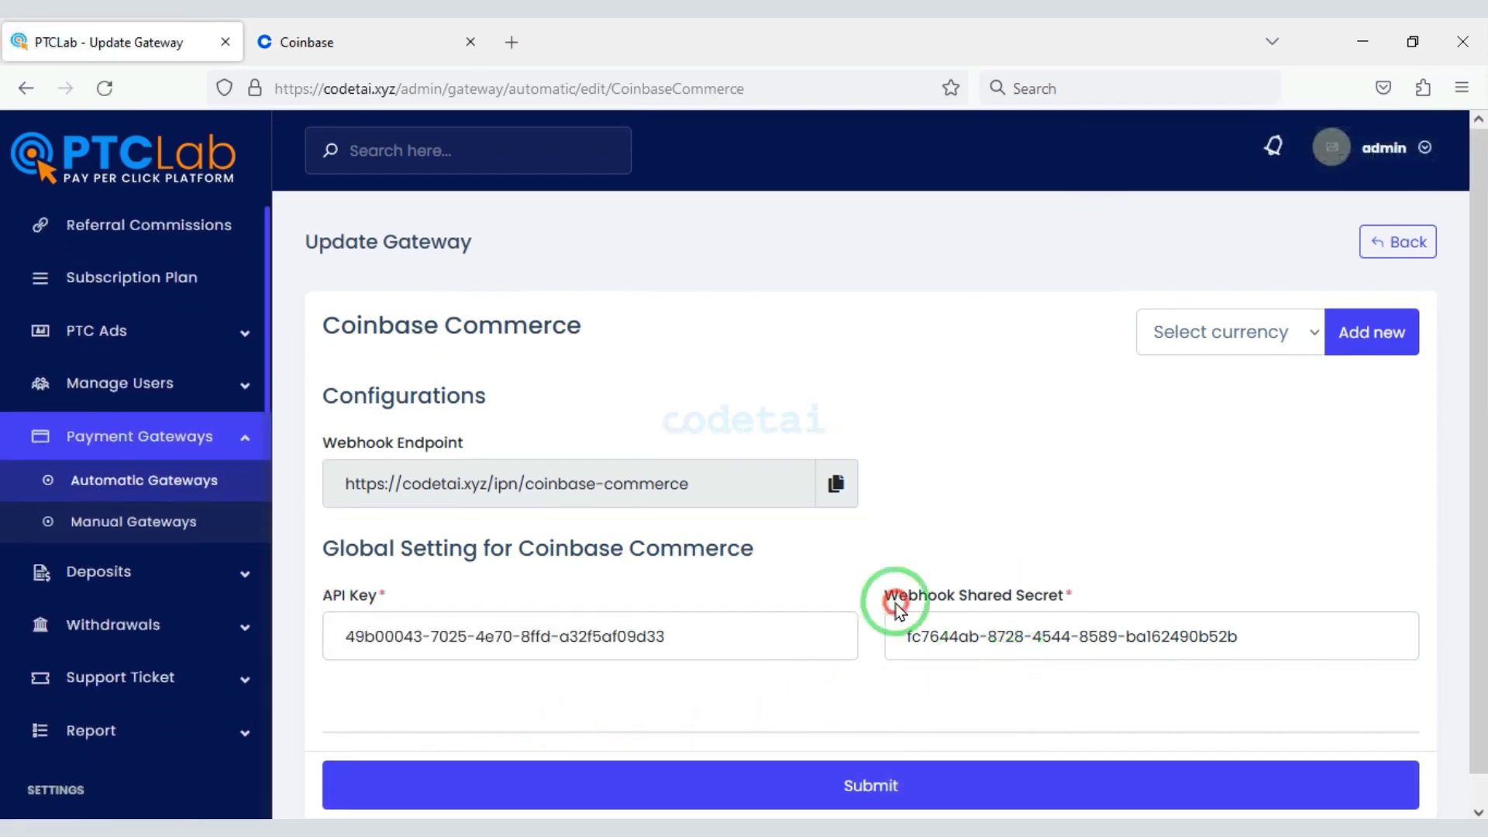
# Return to Automatic Gateways, then open the Manual Gateways list.
pyautogui.click(212, 490)
pyautogui.moveTo(1476, 367); pyautogui.dragTo(1481, 325)
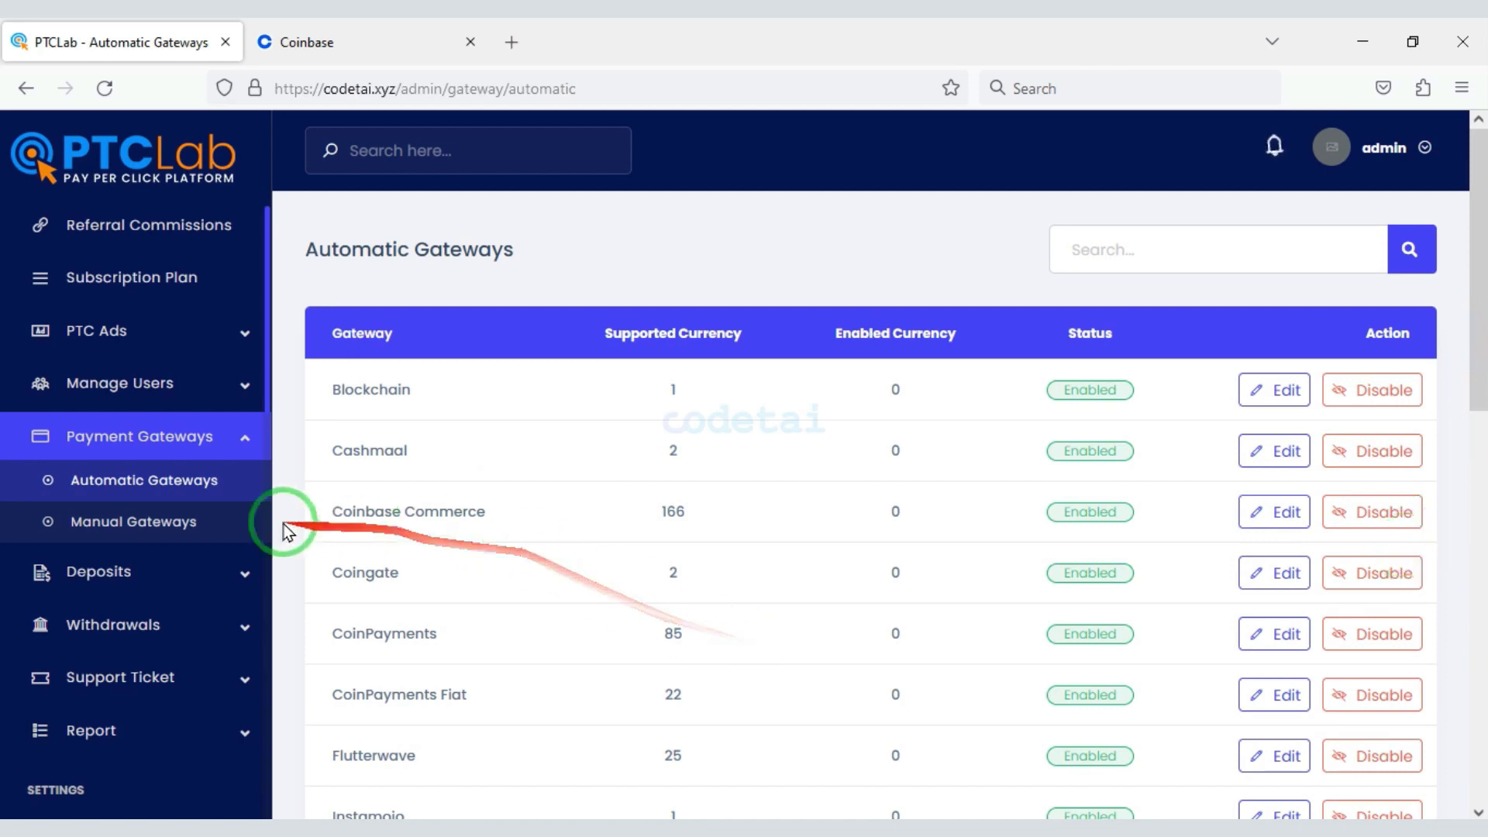
pyautogui.click(188, 521)
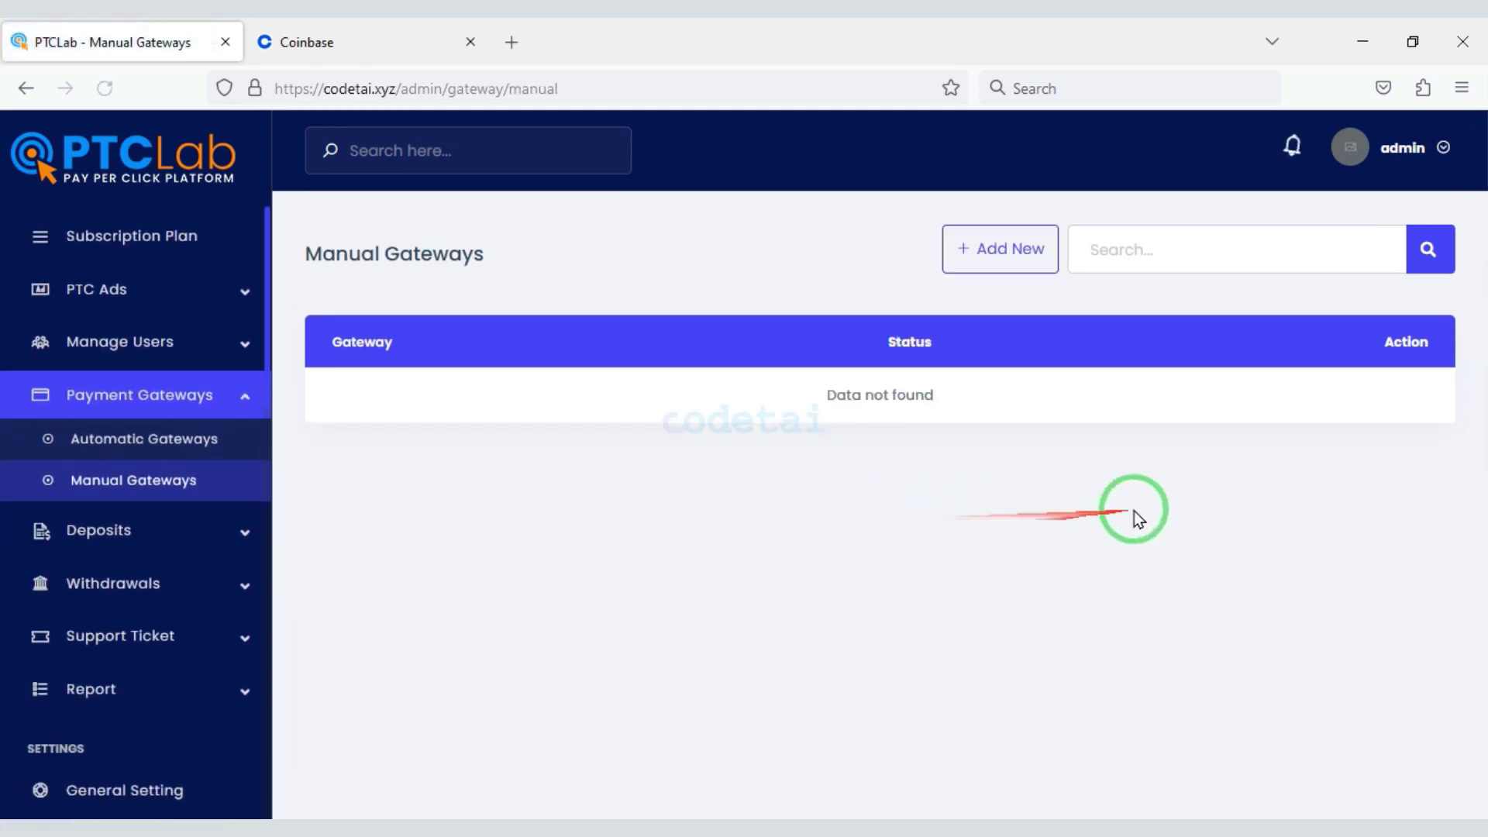
# Start a new manual gateway named Payoneer with its currency and exchange rate 1.
pyautogui.click(1015, 255)
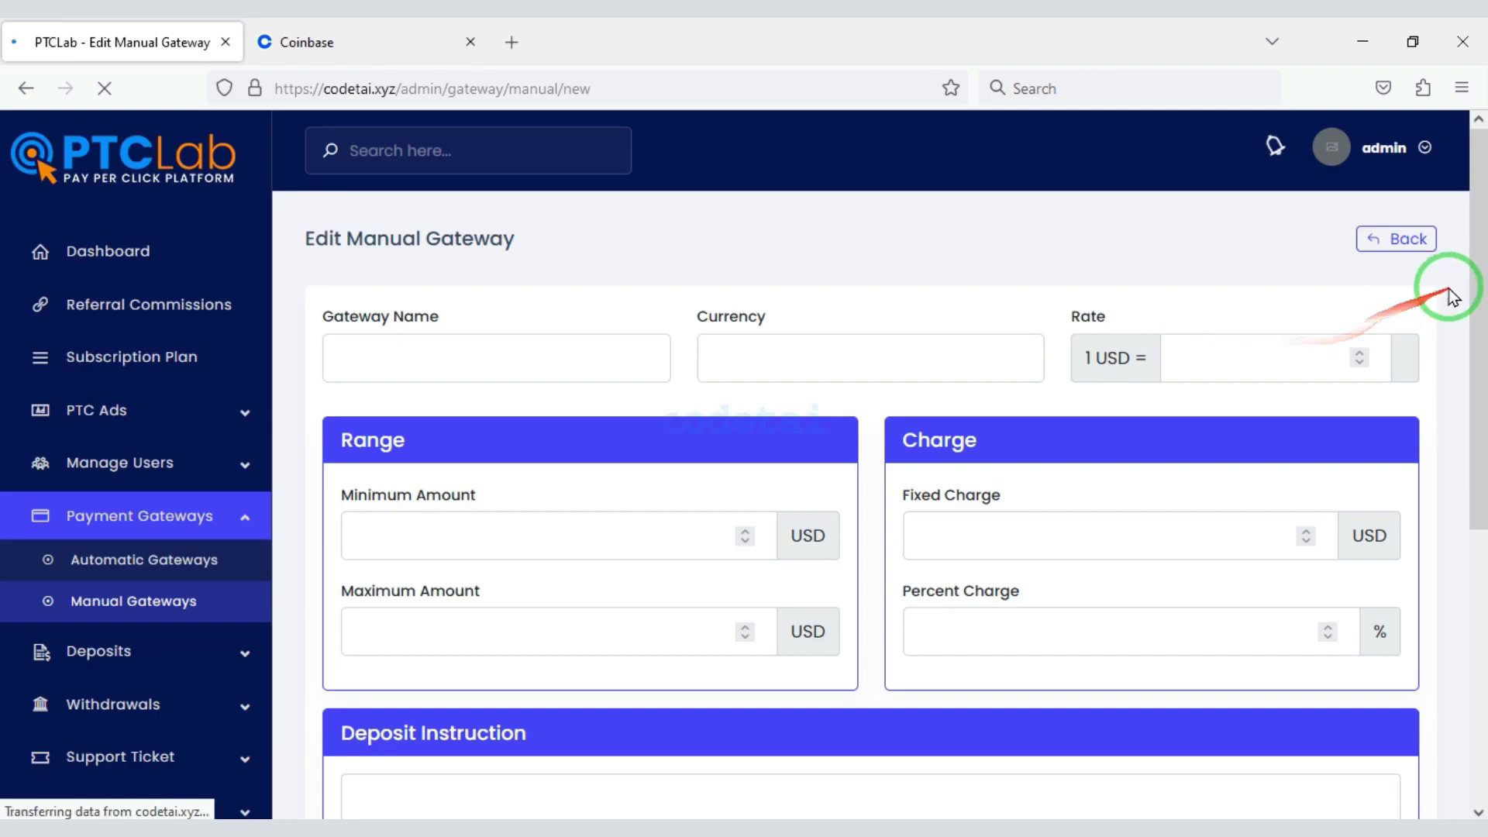
pyautogui.moveTo(1480, 294); pyautogui.dragTo(1002, 500)
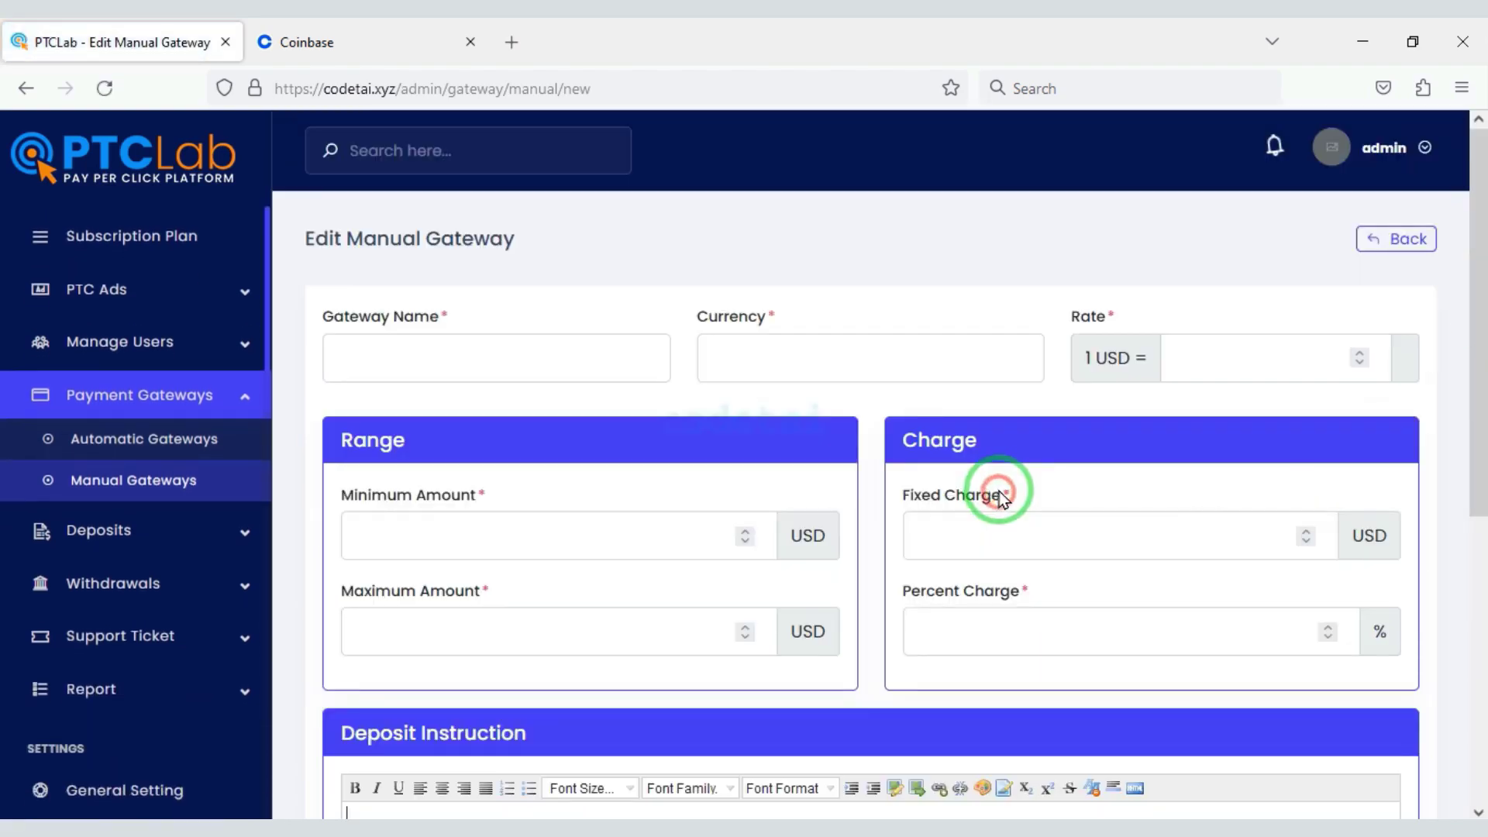
pyautogui.click(572, 372)
pyautogui.write('Payon')
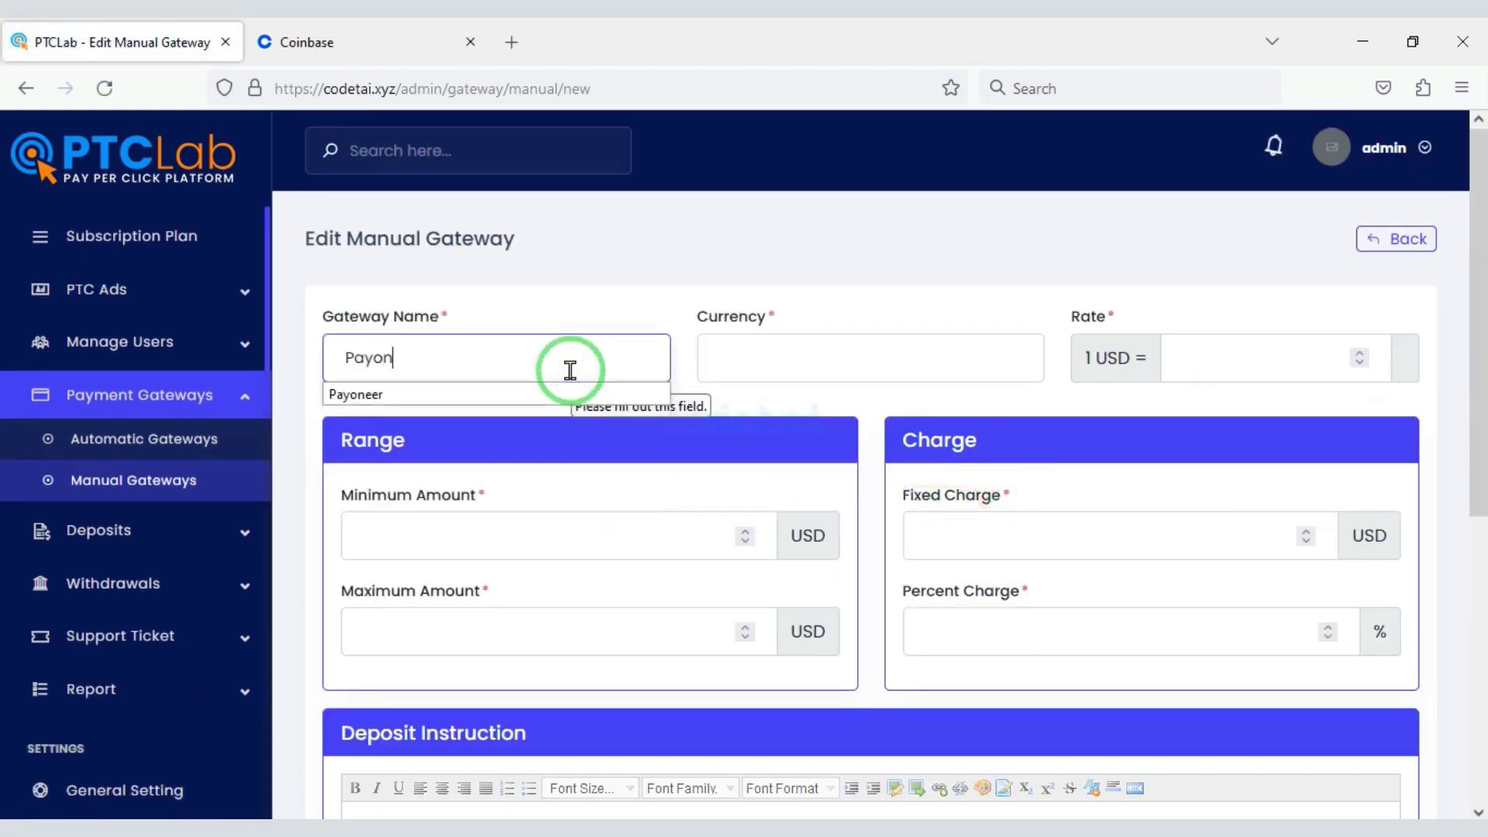
pyautogui.click(849, 356)
pyautogui.click(1339, 370)
pyautogui.write('1')
# Set the gateway limits to 500–1000 with a 5 fixed and percent charge.
pyautogui.scroll(-2, 1476, 431)
pyautogui.click(654, 362)
pyautogui.write('500')
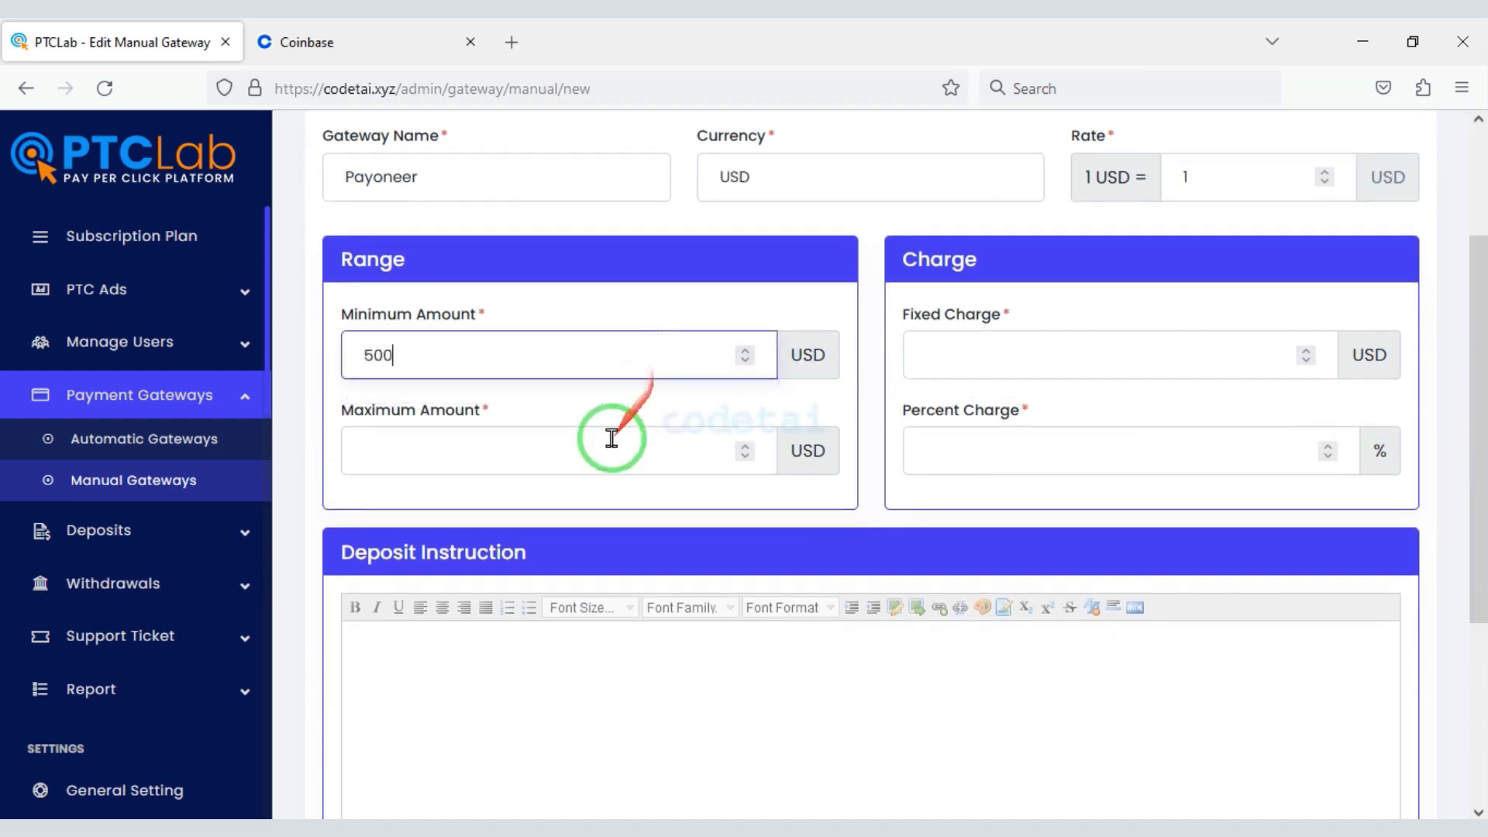
pyautogui.click(560, 465)
pyautogui.write('1000')
pyautogui.click(1015, 364)
pyautogui.write('5')
pyautogui.click(1046, 450)
pyautogui.write('5')
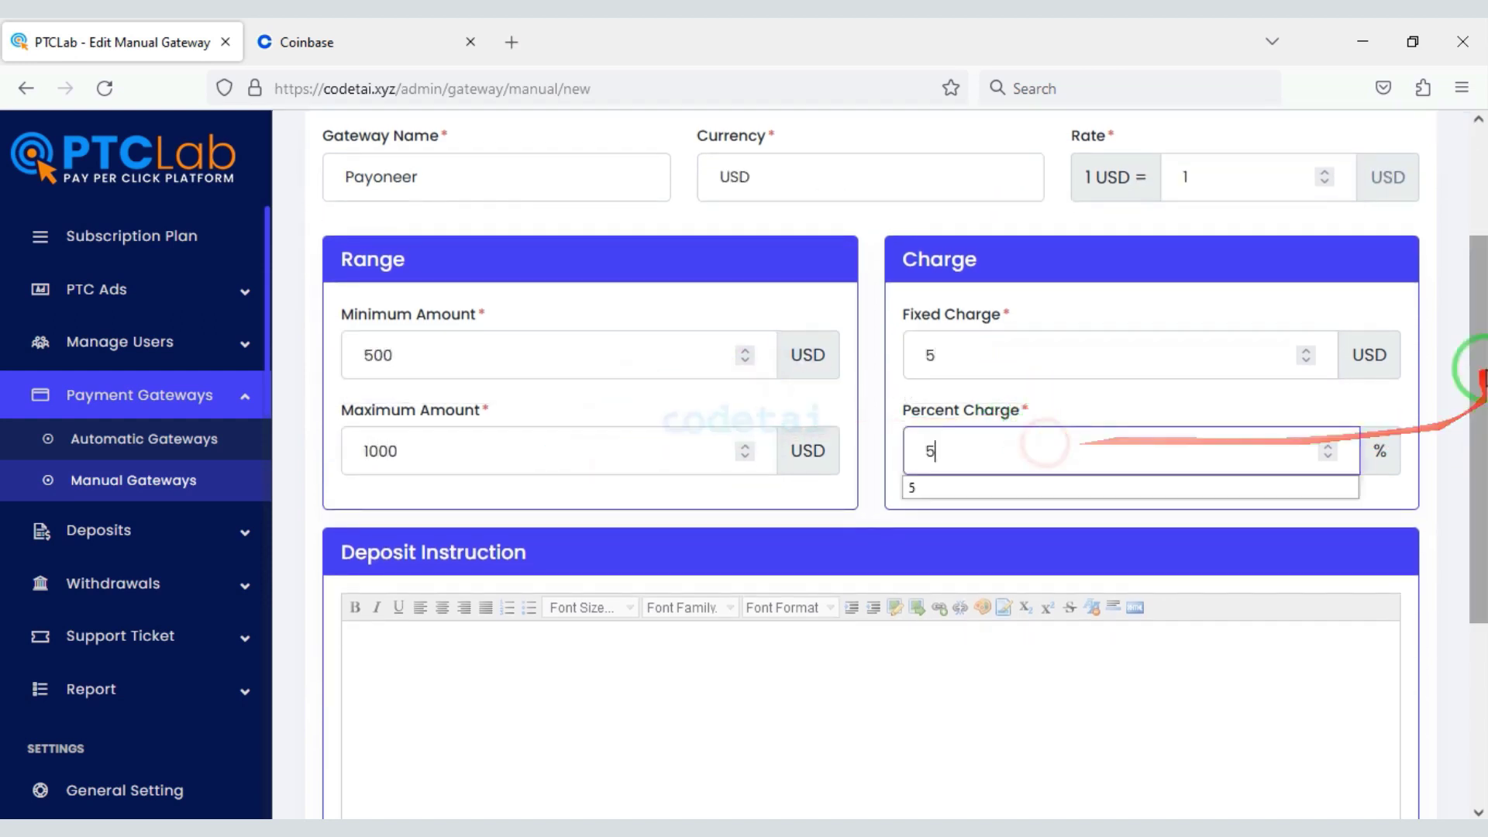
pyautogui.moveTo(1476, 365); pyautogui.dragTo(1476, 531)
# Add a required Text user data field labelled 'Email'.
pyautogui.click(1309, 612)
pyautogui.click(1309, 612)
pyautogui.click(1309, 612)
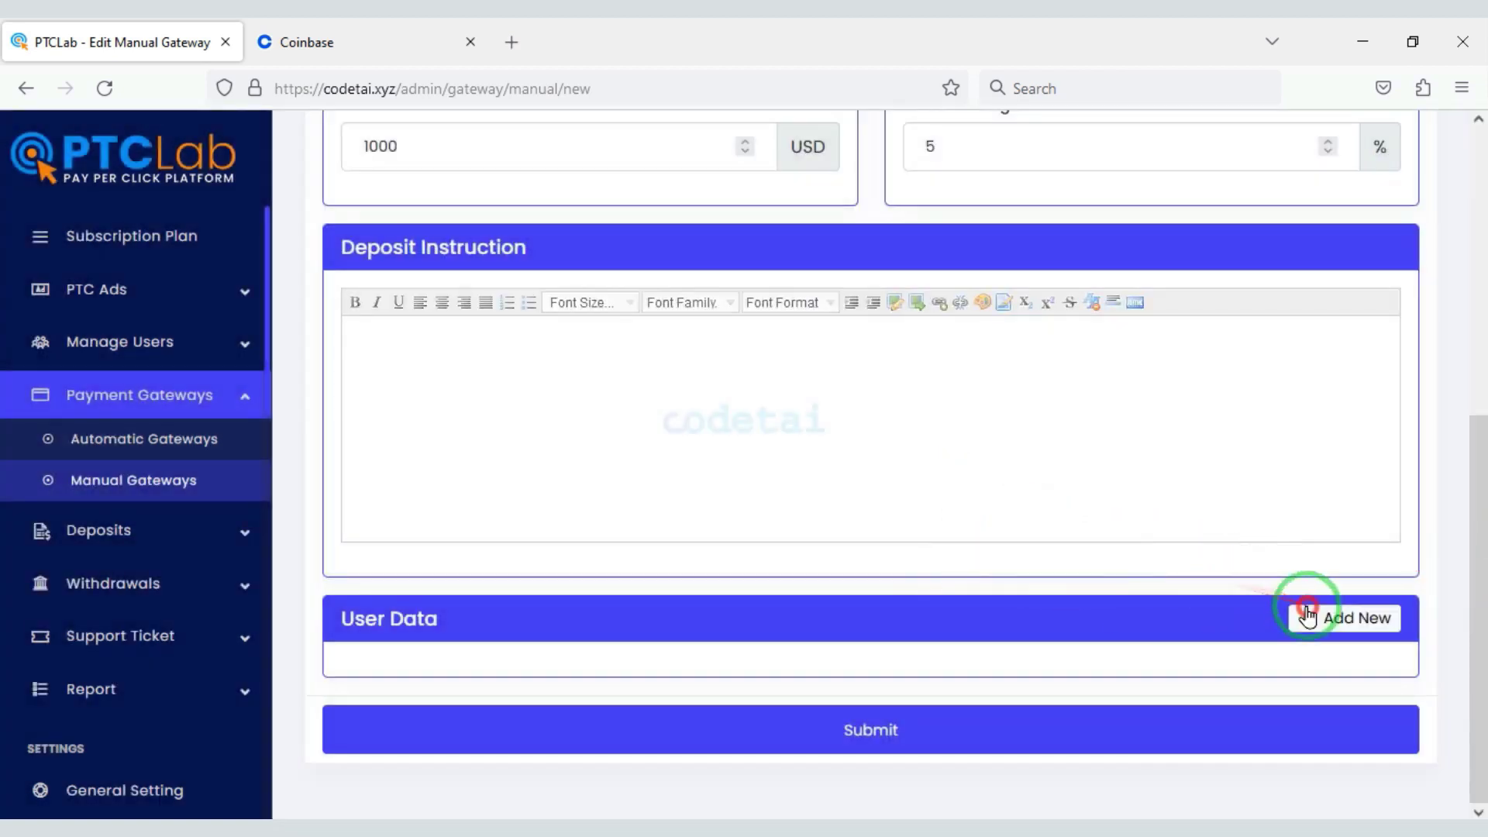
pyautogui.click(658, 279)
pyautogui.click(605, 362)
pyautogui.click(641, 375)
pyautogui.click(617, 452)
pyautogui.click(617, 465)
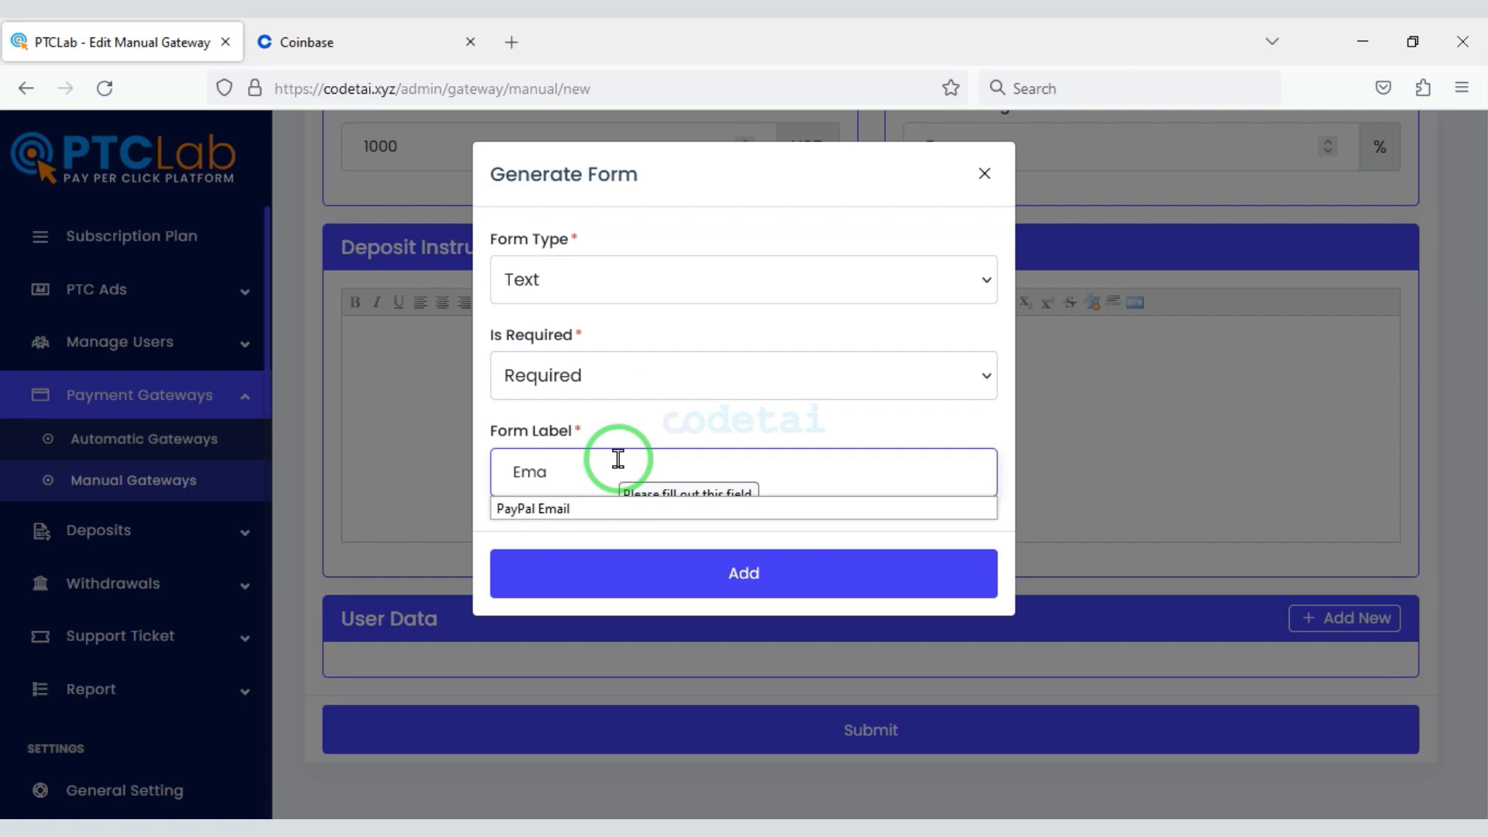
pyautogui.write('Email')
pyautogui.click(730, 577)
# Save the Payoneer gateway and view it in the Manual Gateways list.
pyautogui.moveTo(1476, 534); pyautogui.dragTo(1478, 615)
pyautogui.click(1095, 730)
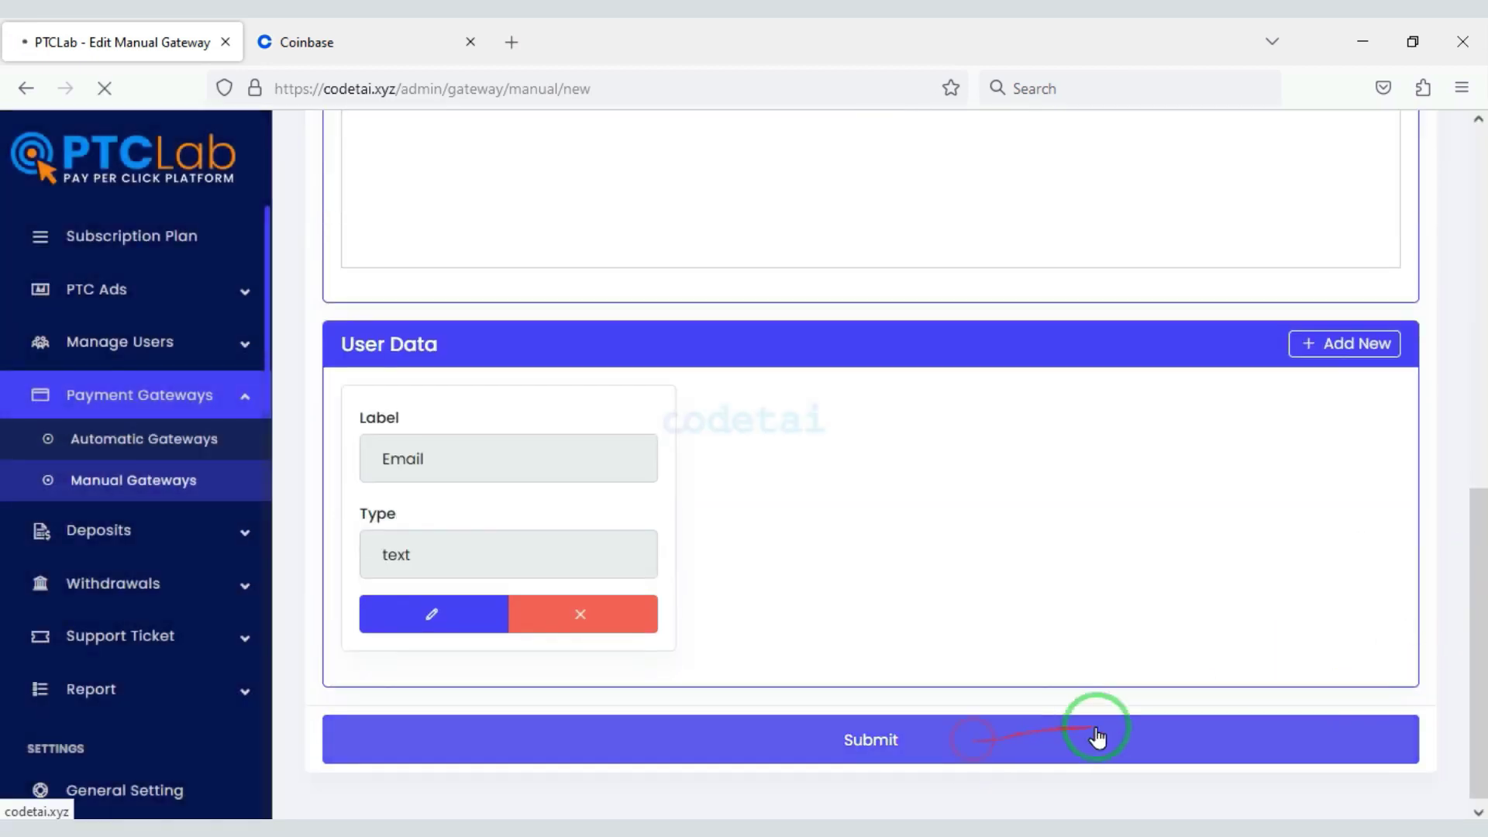
pyautogui.click(265, 474)
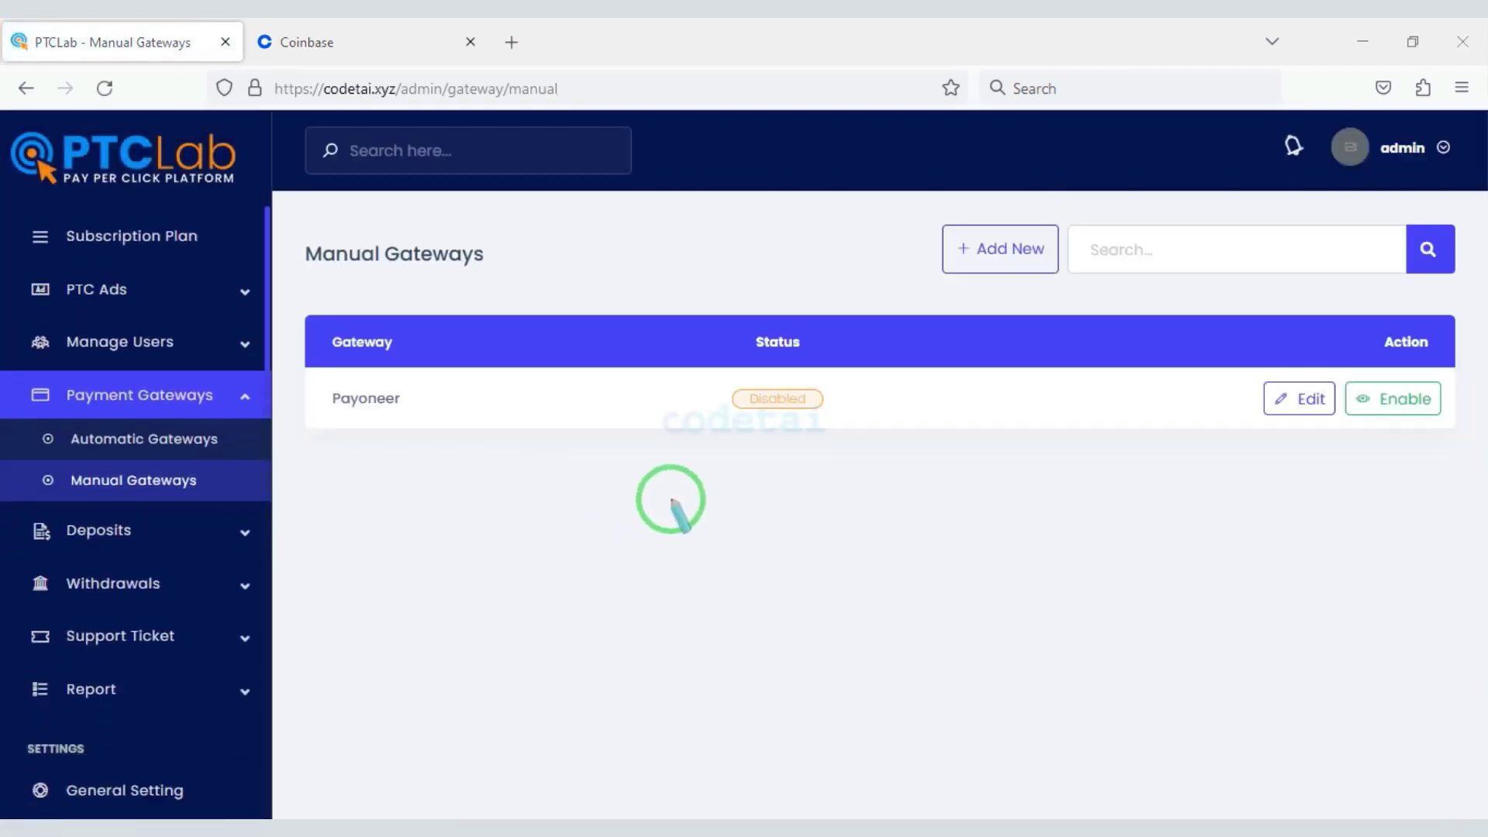
# Browse the Deposits sidebar menu, then expand the Withdrawals section.
pyautogui.moveTo(342, 372); pyautogui.dragTo(1454, 425)
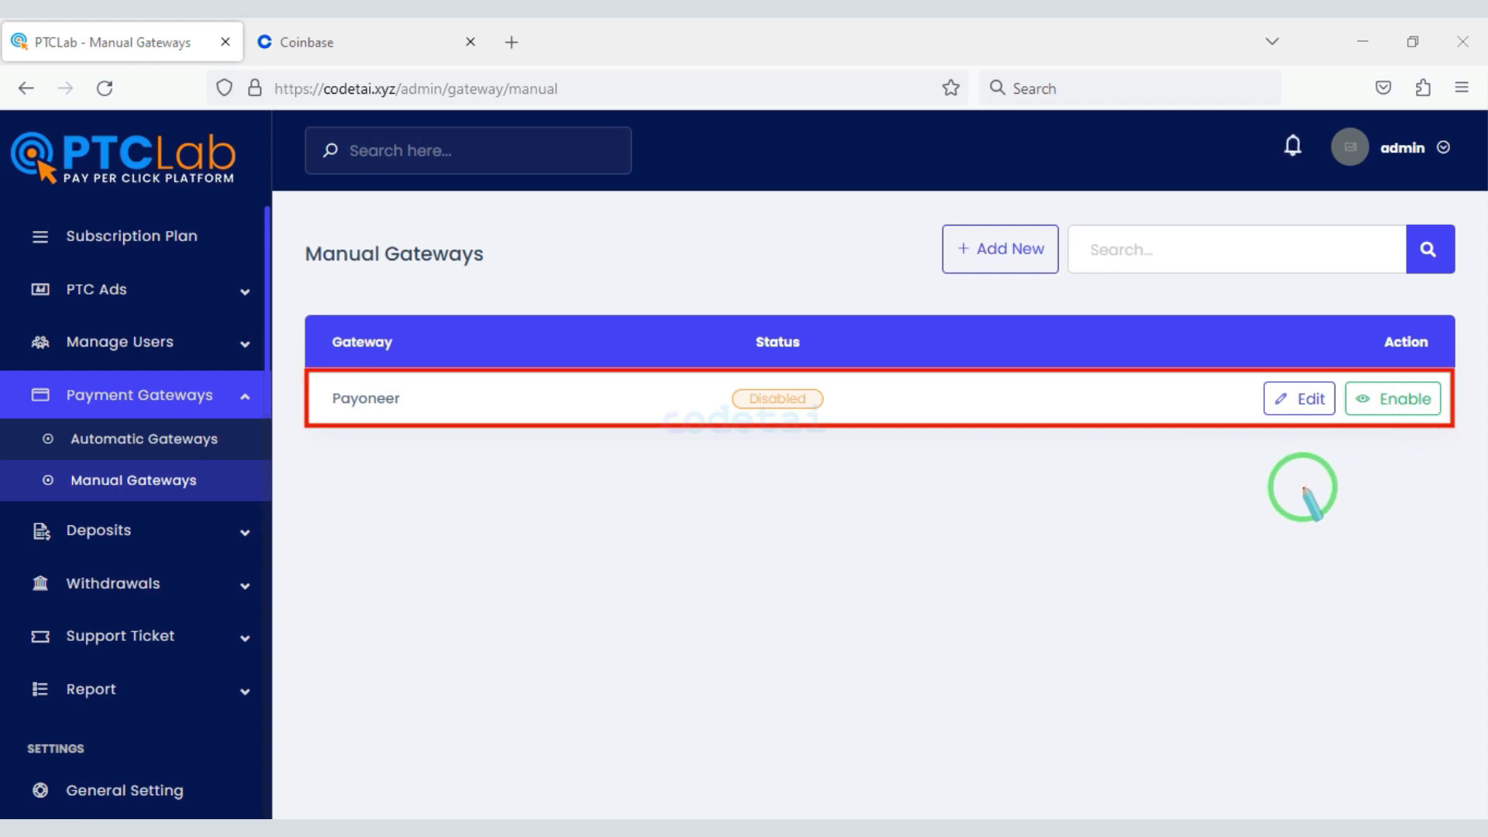
pyautogui.click(194, 395)
pyautogui.click(189, 459)
pyautogui.moveTo(211, 566); pyautogui.dragTo(47, 488)
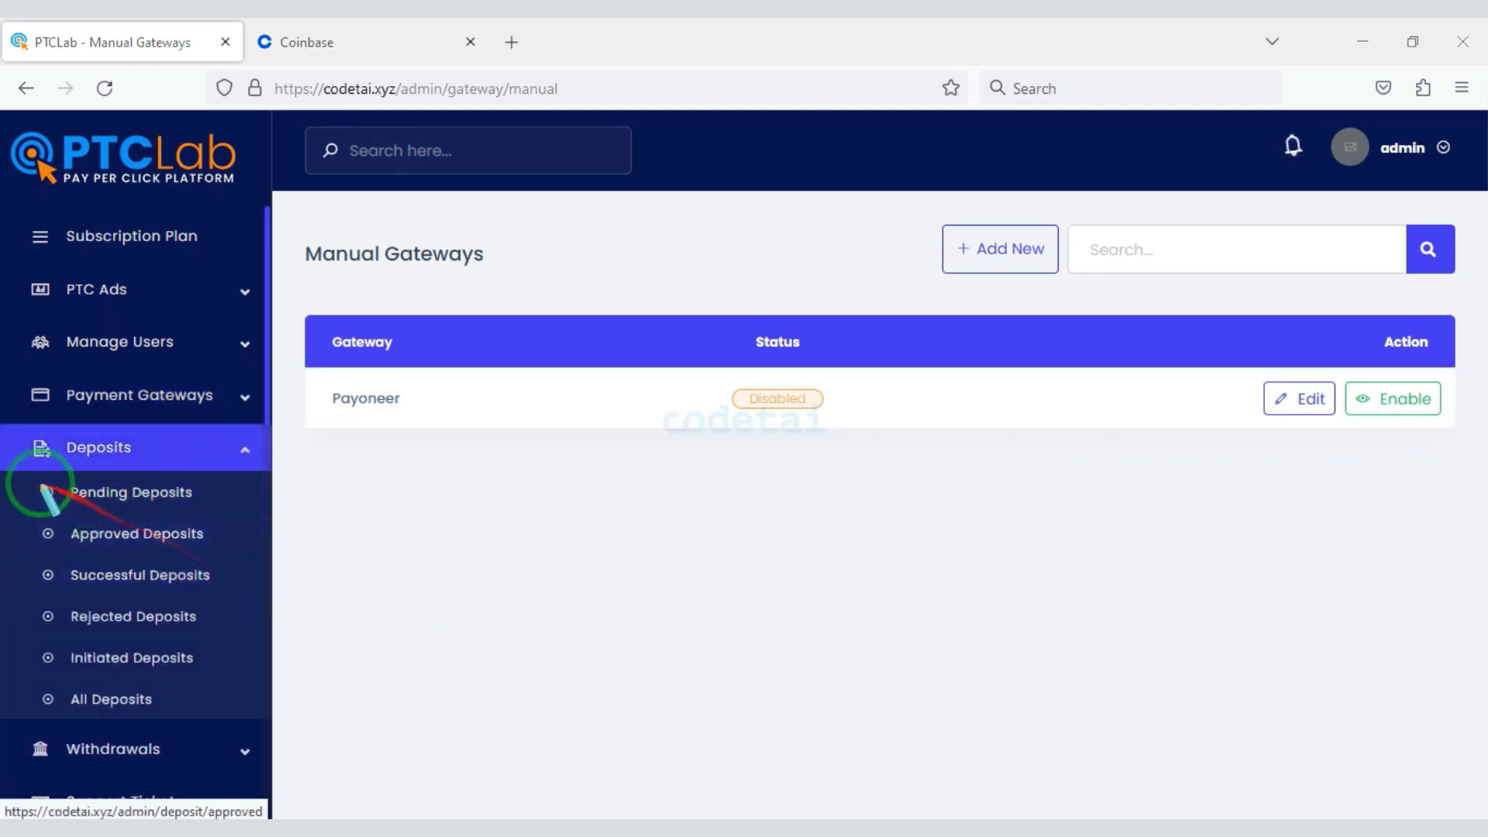
pyautogui.moveTo(221, 634); pyautogui.dragTo(266, 689)
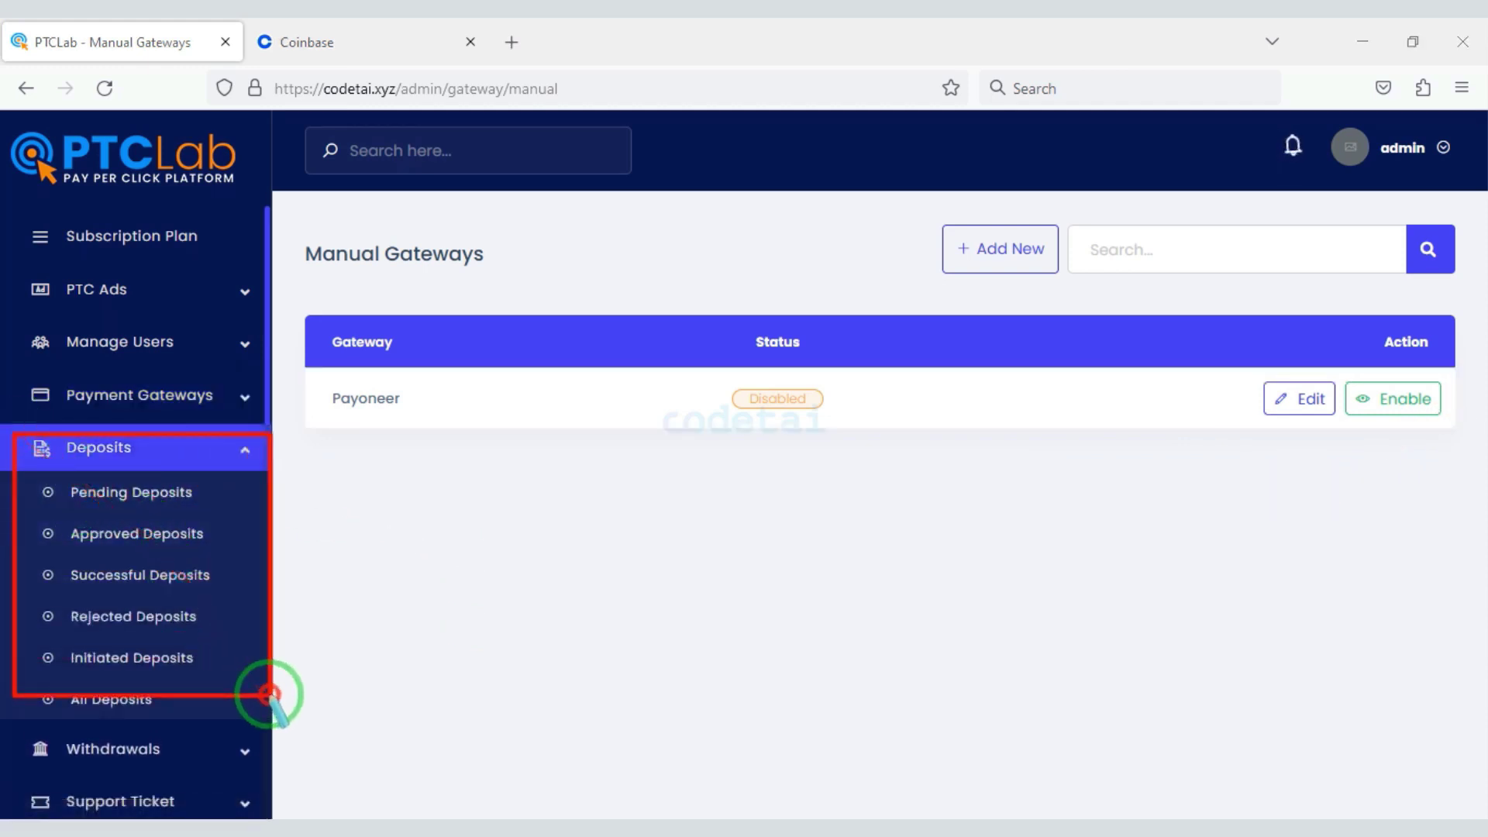
pyautogui.click(284, 570)
pyautogui.click(207, 442)
pyautogui.click(730, 709)
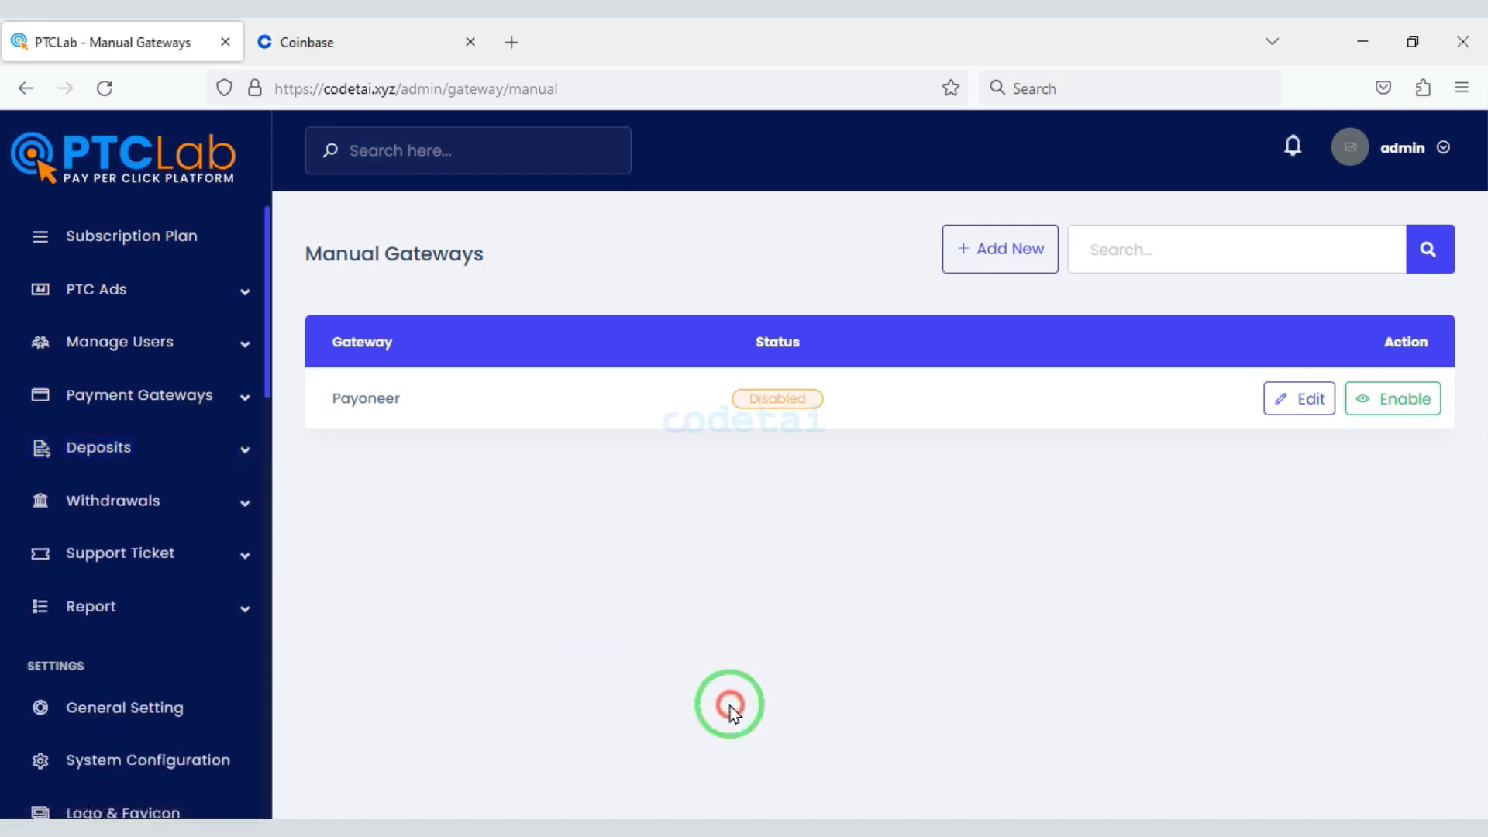
pyautogui.click(211, 505)
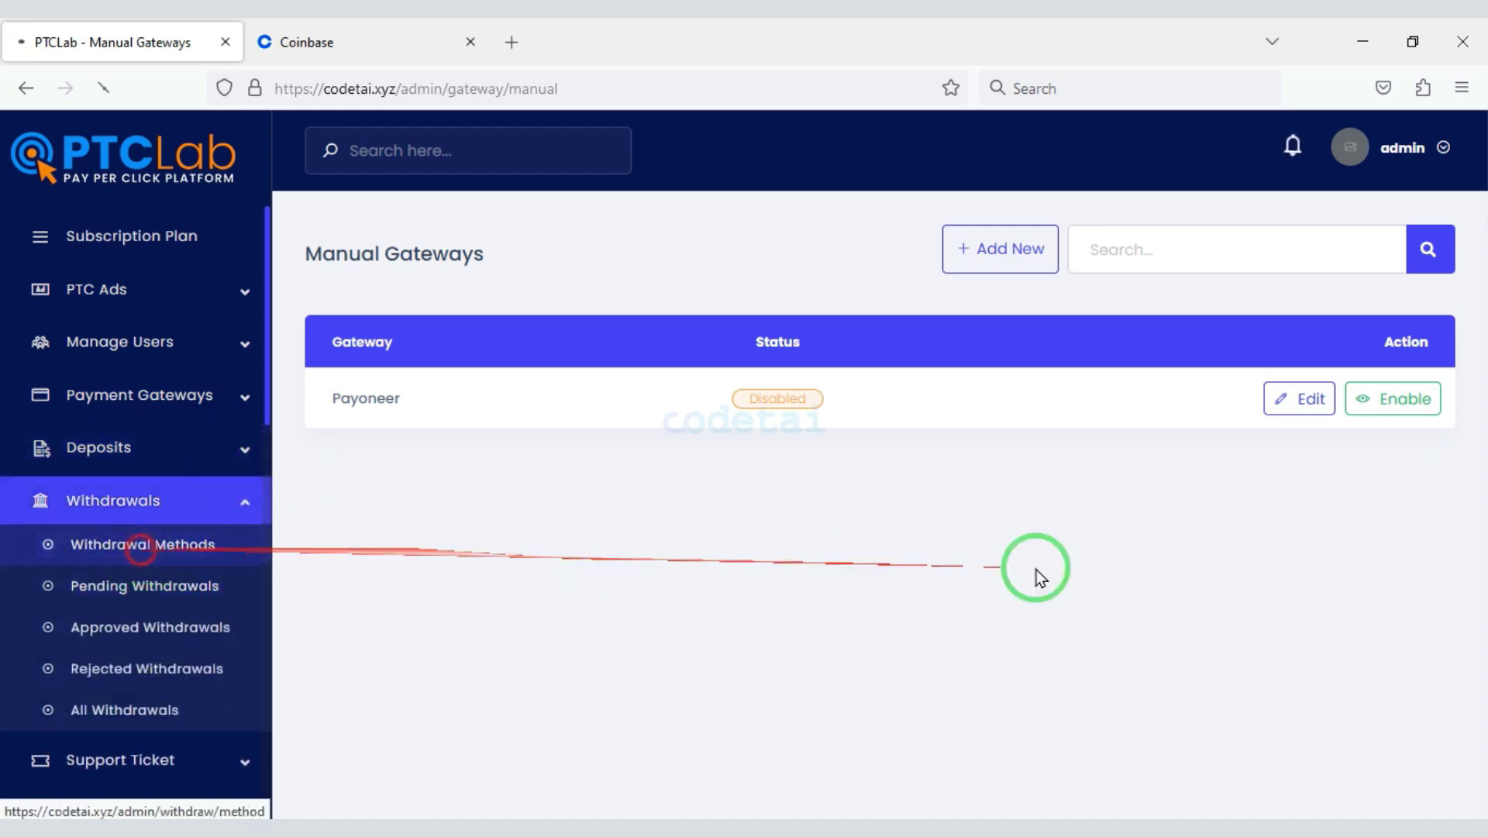
# Start a new withdrawal method named Bank Wire in USD with conversion rate 1.
pyautogui.click(997, 248)
pyautogui.moveTo(1480, 324); pyautogui.dragTo(1480, 385)
pyautogui.click(684, 249)
pyautogui.write('Bank')
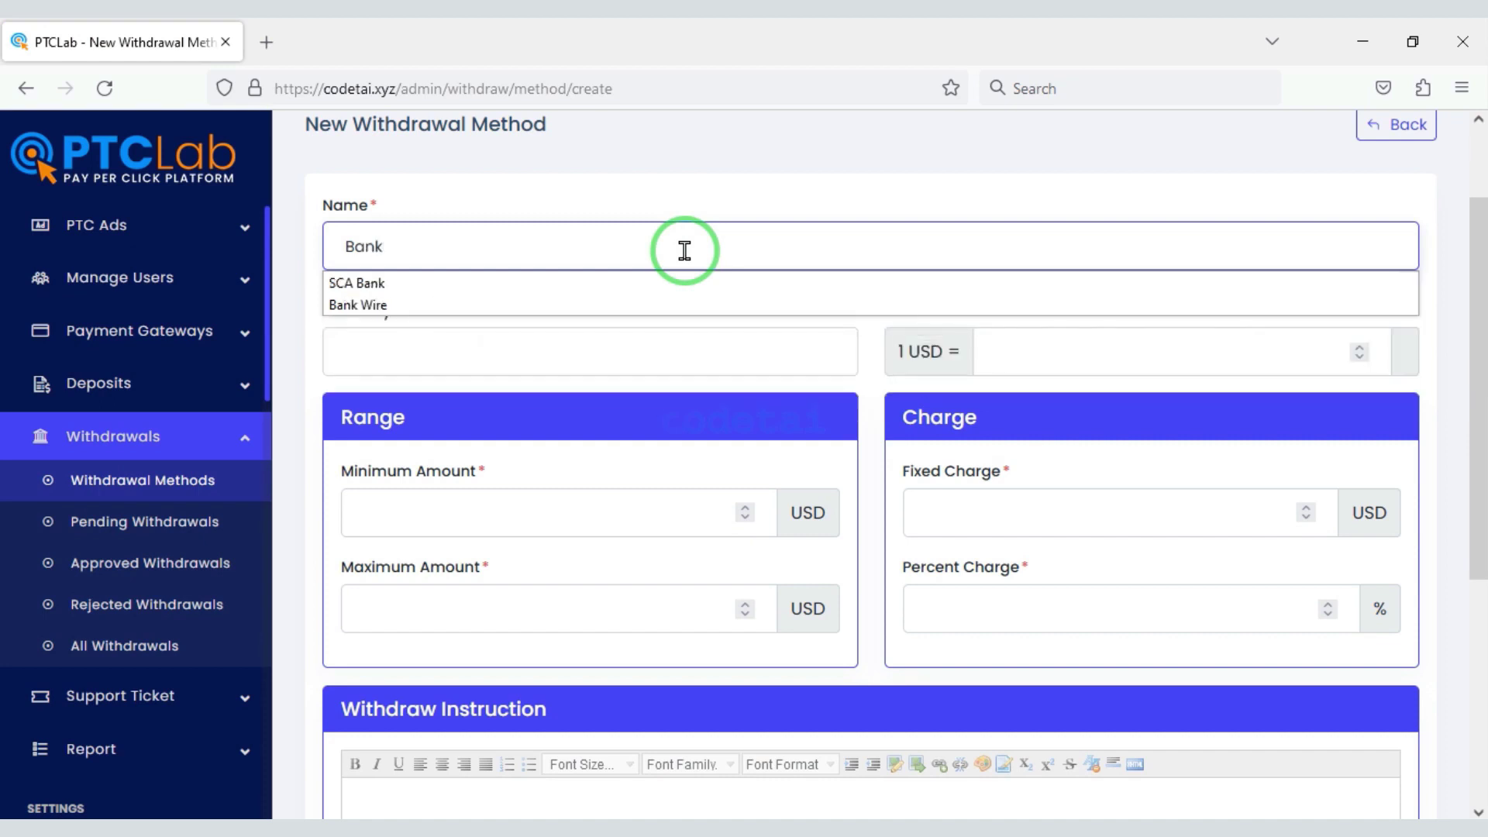
pyautogui.write(' Wire')
pyautogui.click(457, 351)
pyautogui.write('USD')
pyautogui.click(1030, 351)
pyautogui.write('1')
# Set the withdrawal limits to 50–5000 and the charges to 5 fixed plus 5%.
pyautogui.click(597, 513)
pyautogui.write('50')
pyautogui.click(619, 610)
pyautogui.write('5000')
pyautogui.click(1030, 522)
pyautogui.write('5')
pyautogui.click(1062, 606)
pyautogui.write('5')
pyautogui.scroll(-5, 1062, 606)
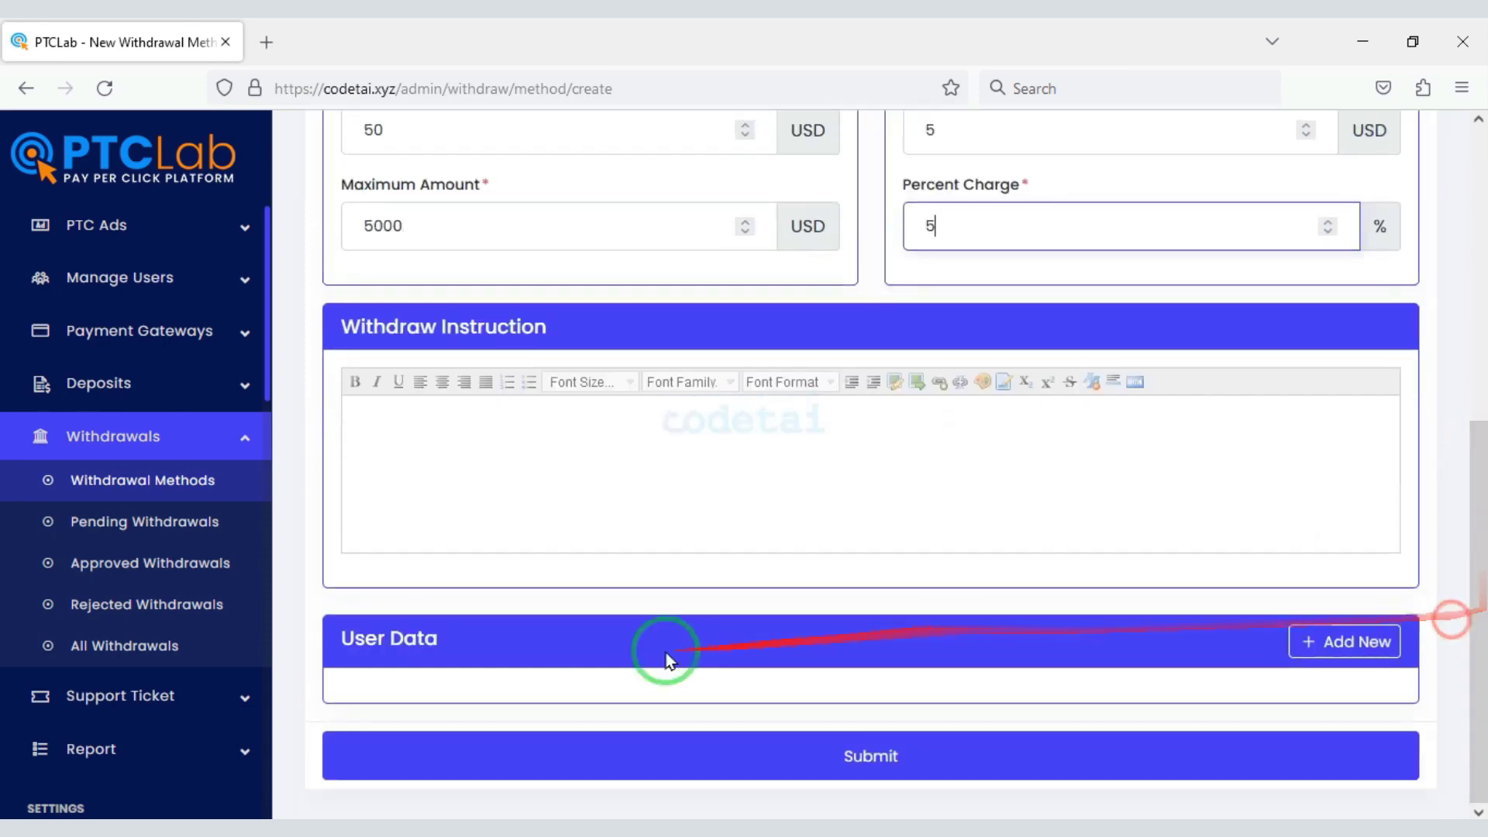
# Add a required Account Number text field to the withdrawal form.
pyautogui.click(1370, 646)
pyautogui.click(591, 286)
pyautogui.click(599, 354)
pyautogui.click(601, 375)
pyautogui.click(601, 448)
pyautogui.click(609, 459)
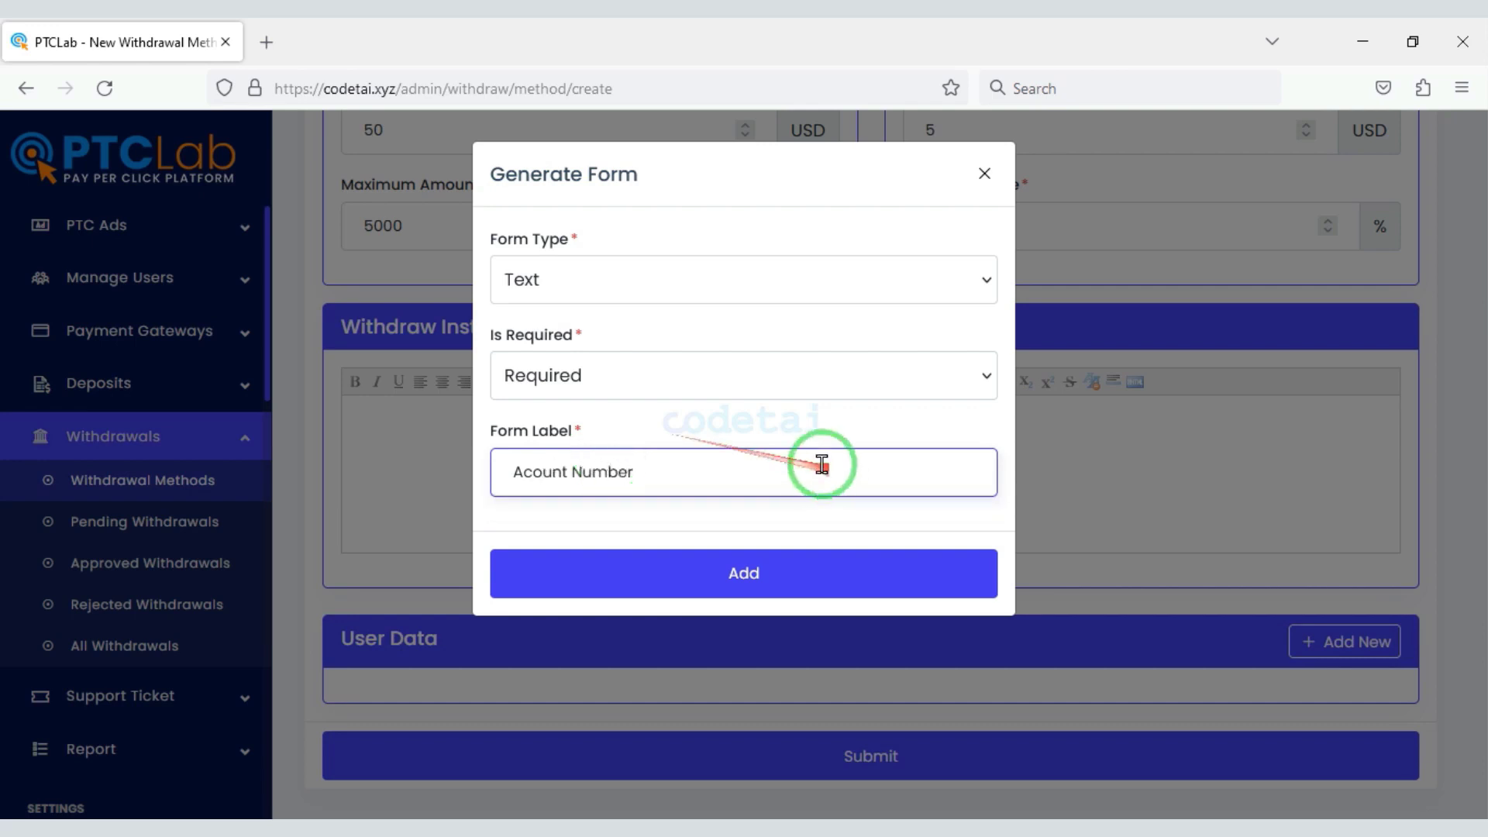
pyautogui.click(797, 565)
# Submit the Bank Wire withdrawal method and check it in the methods list.
pyautogui.scroll(-5, 890, 658)
pyautogui.click(698, 755)
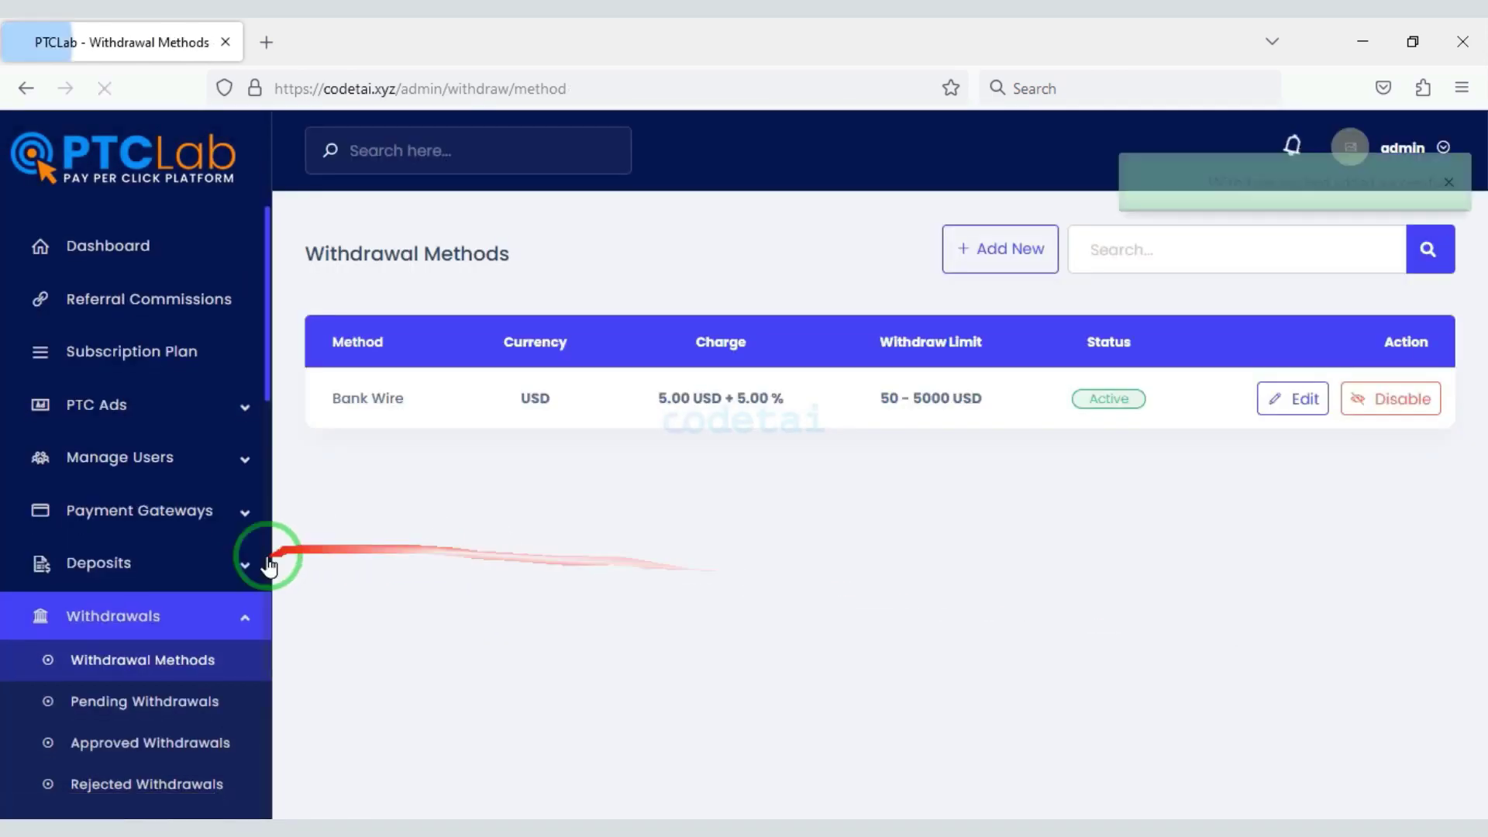
pyautogui.moveTo(302, 290); pyautogui.dragTo(1439, 452)
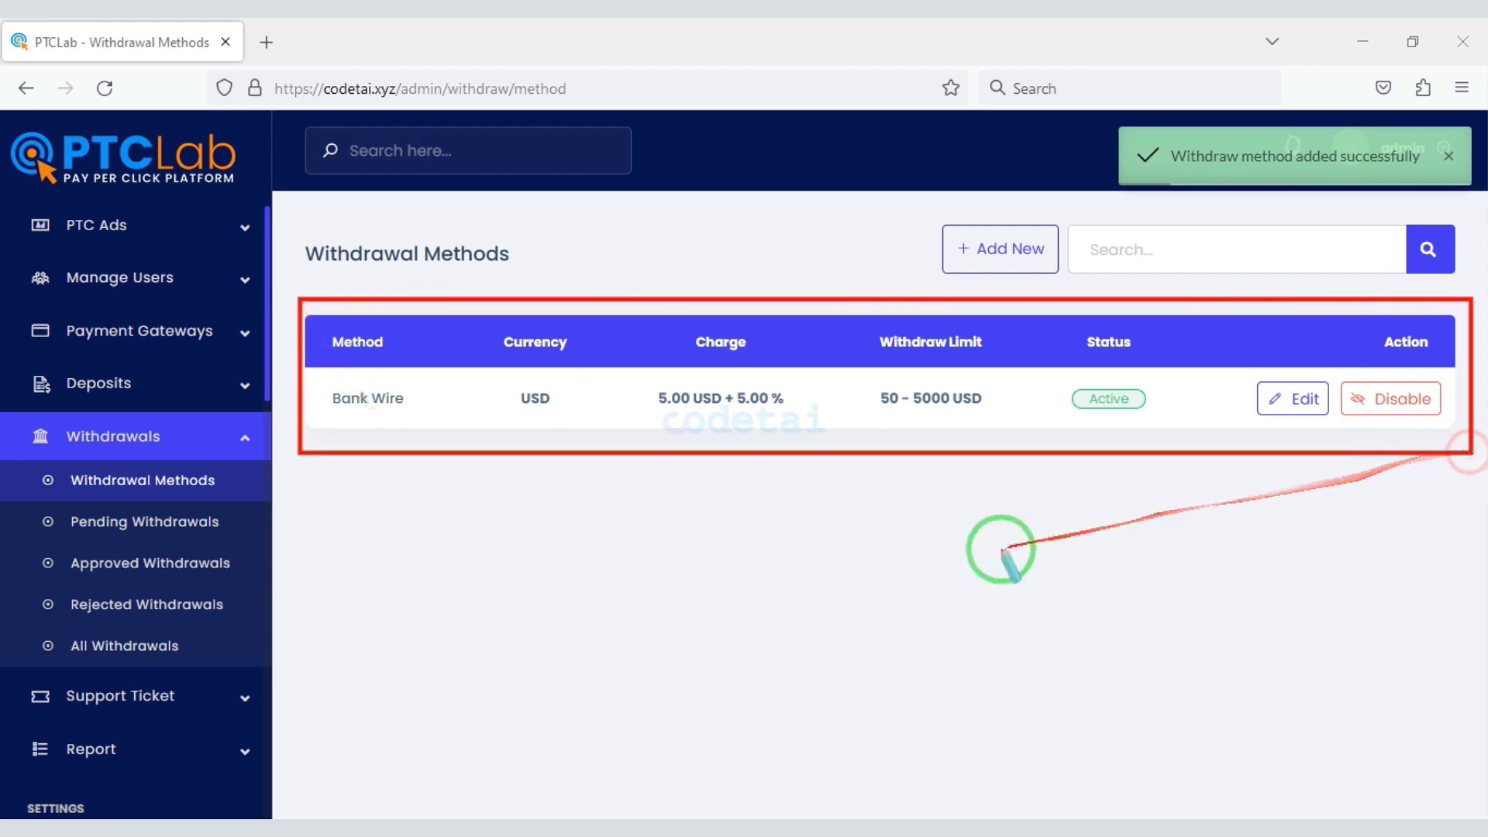
pyautogui.click(229, 436)
# Open Pending Tickets from the Support Ticket menu and collapse that menu.
pyautogui.click(213, 490)
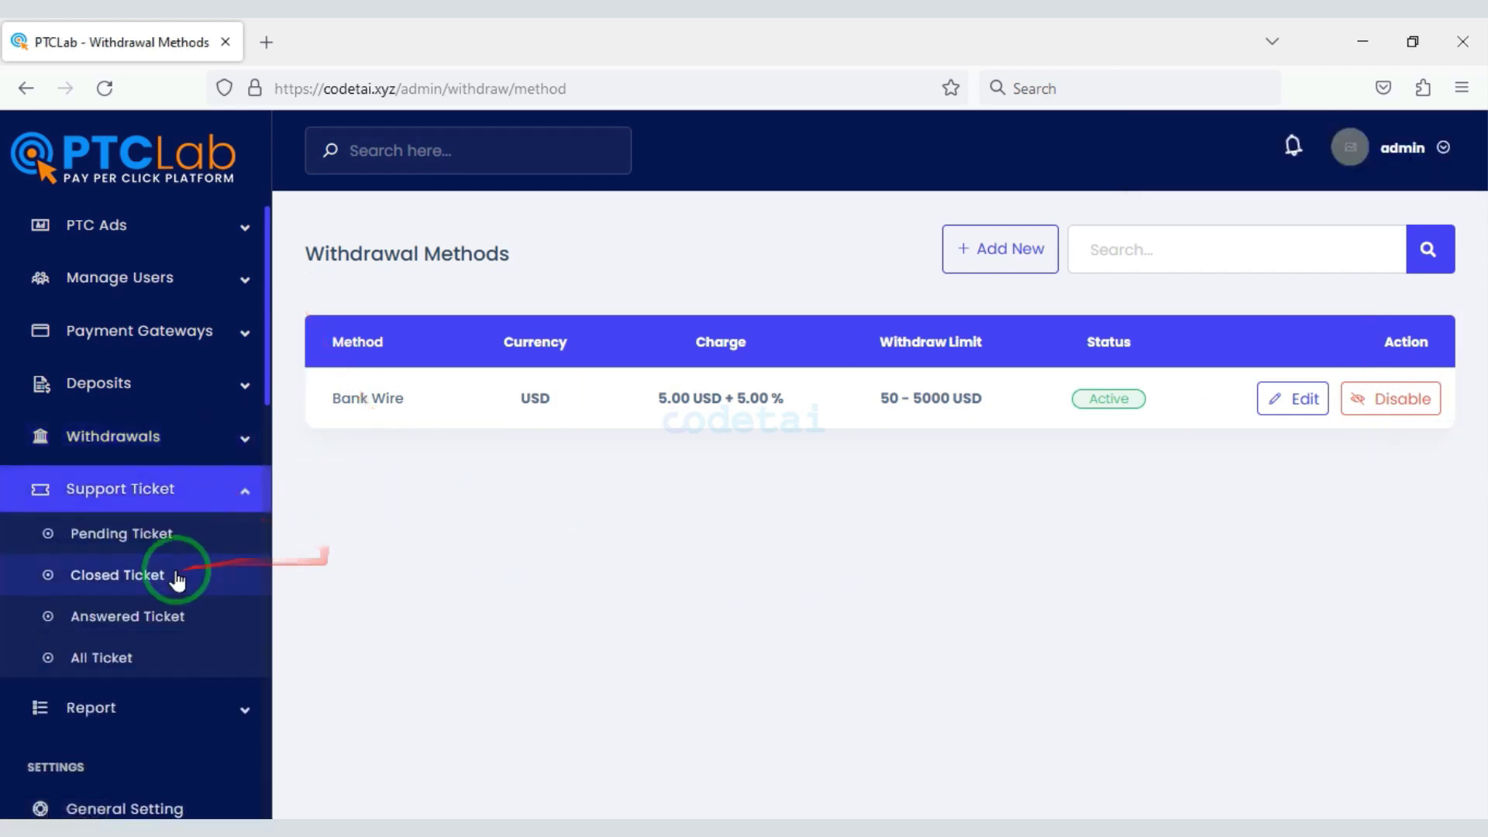
pyautogui.moveTo(33, 512)
pyautogui.mouseDown()
pyautogui.moveTo(226, 637)
pyautogui.moveTo(248, 674)
pyautogui.mouseUp()
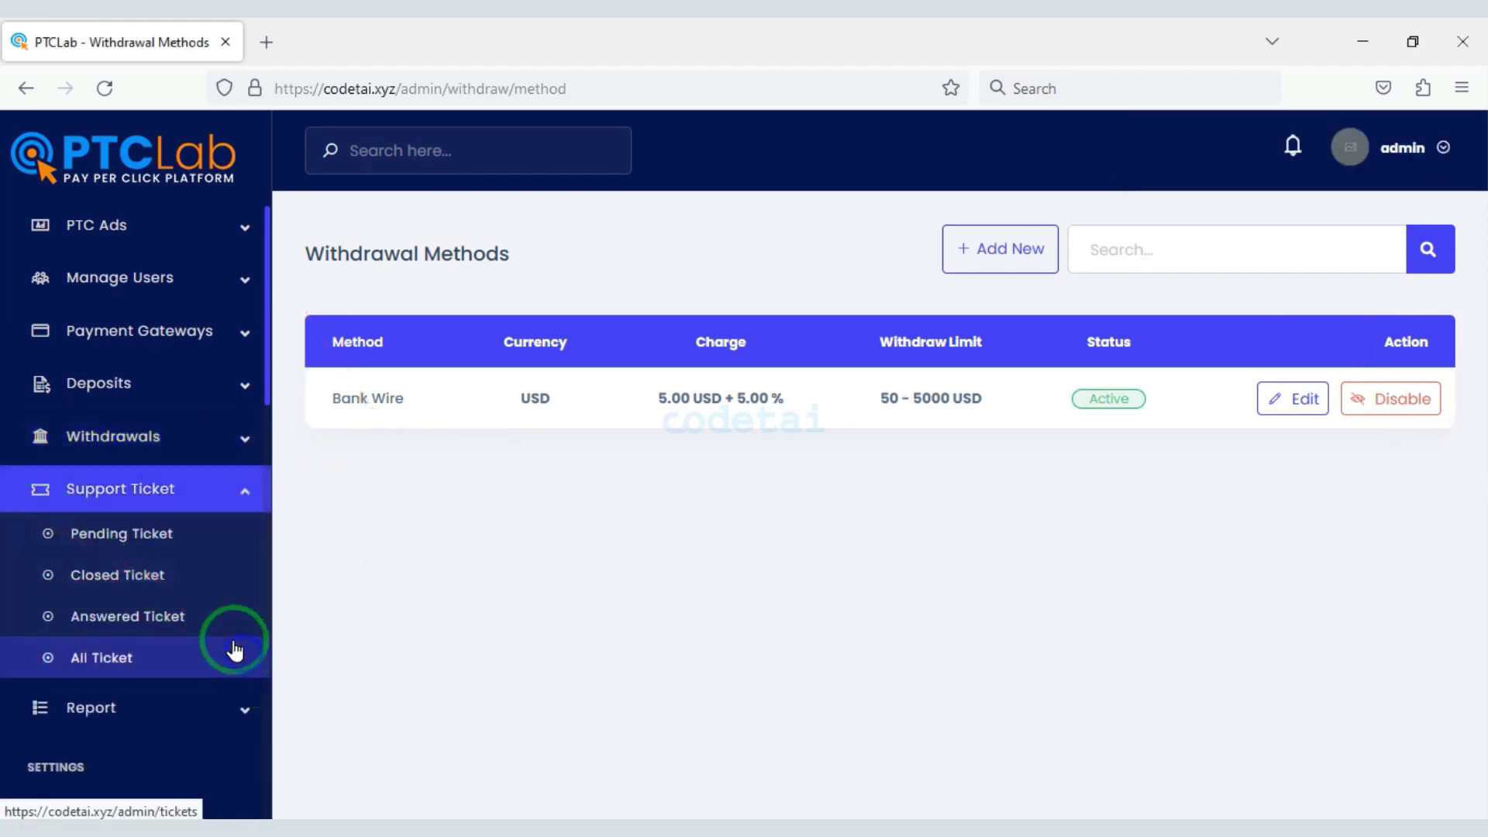
pyautogui.click(195, 530)
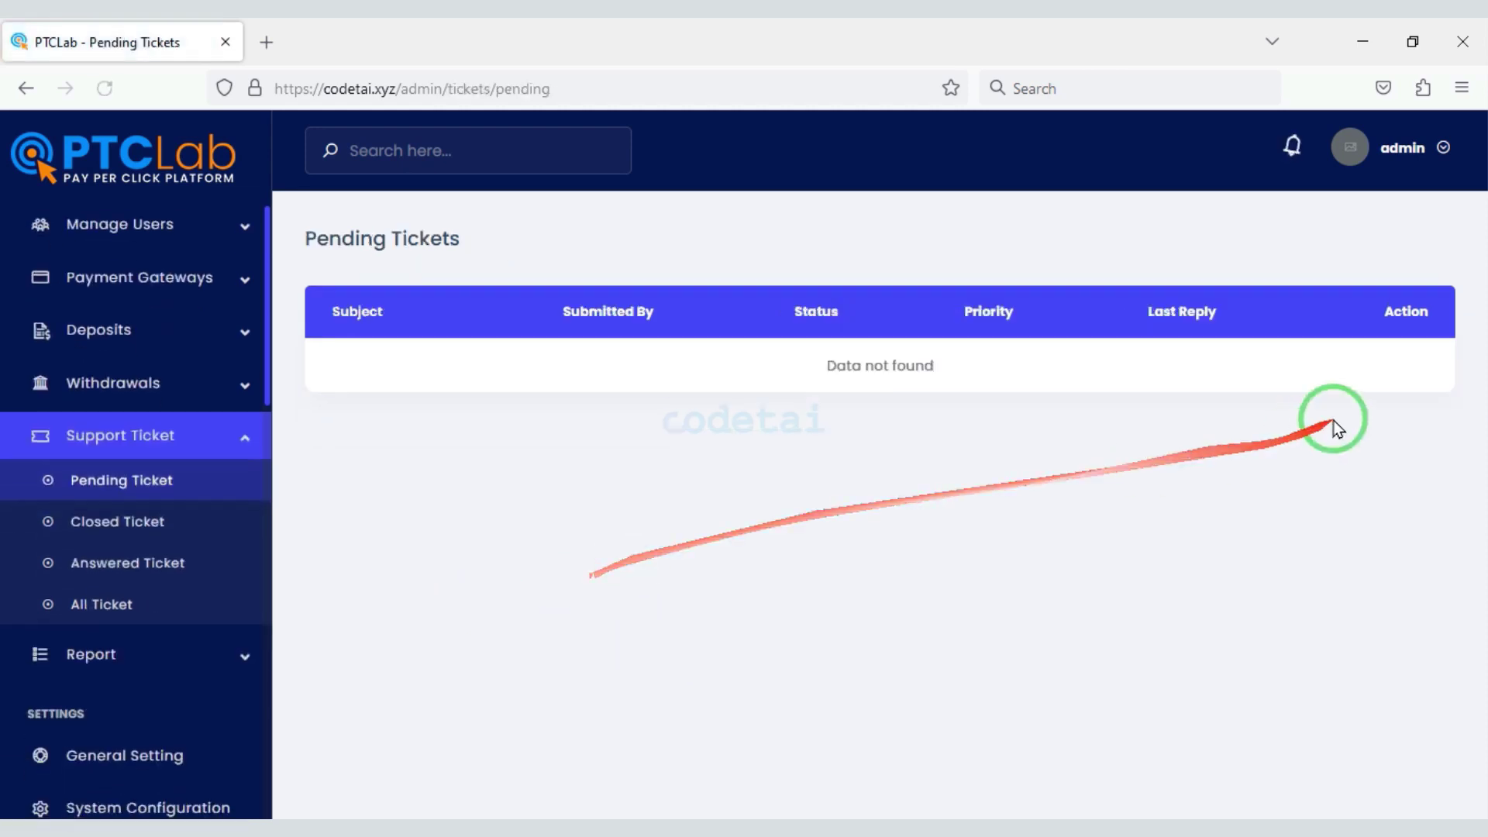
pyautogui.click(213, 441)
# Expand and collapse the Report section of the sidebar.
pyautogui.click(200, 509)
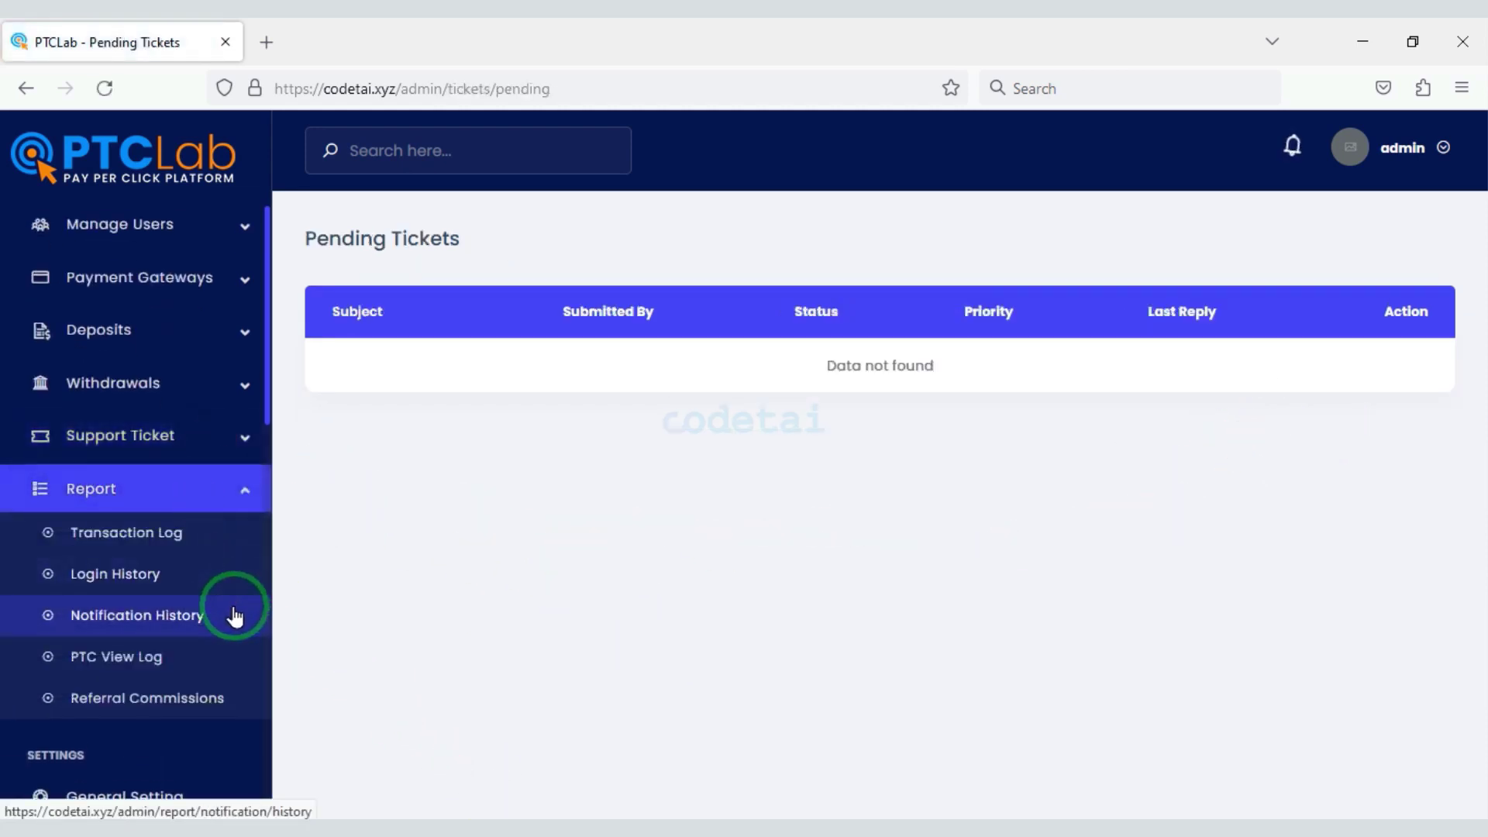
pyautogui.moveTo(11, 465); pyautogui.dragTo(270, 716)
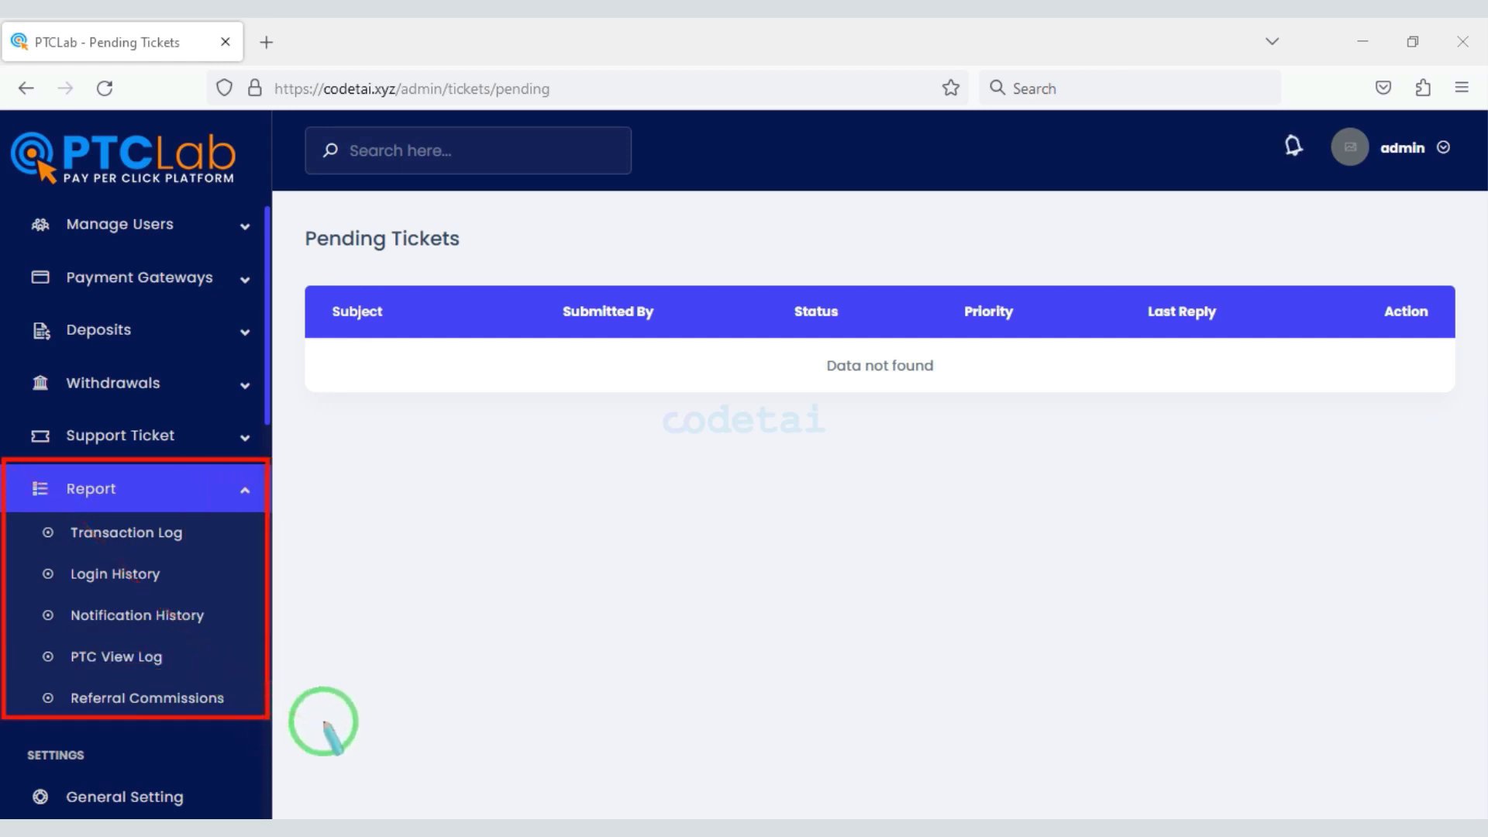
pyautogui.click(197, 493)
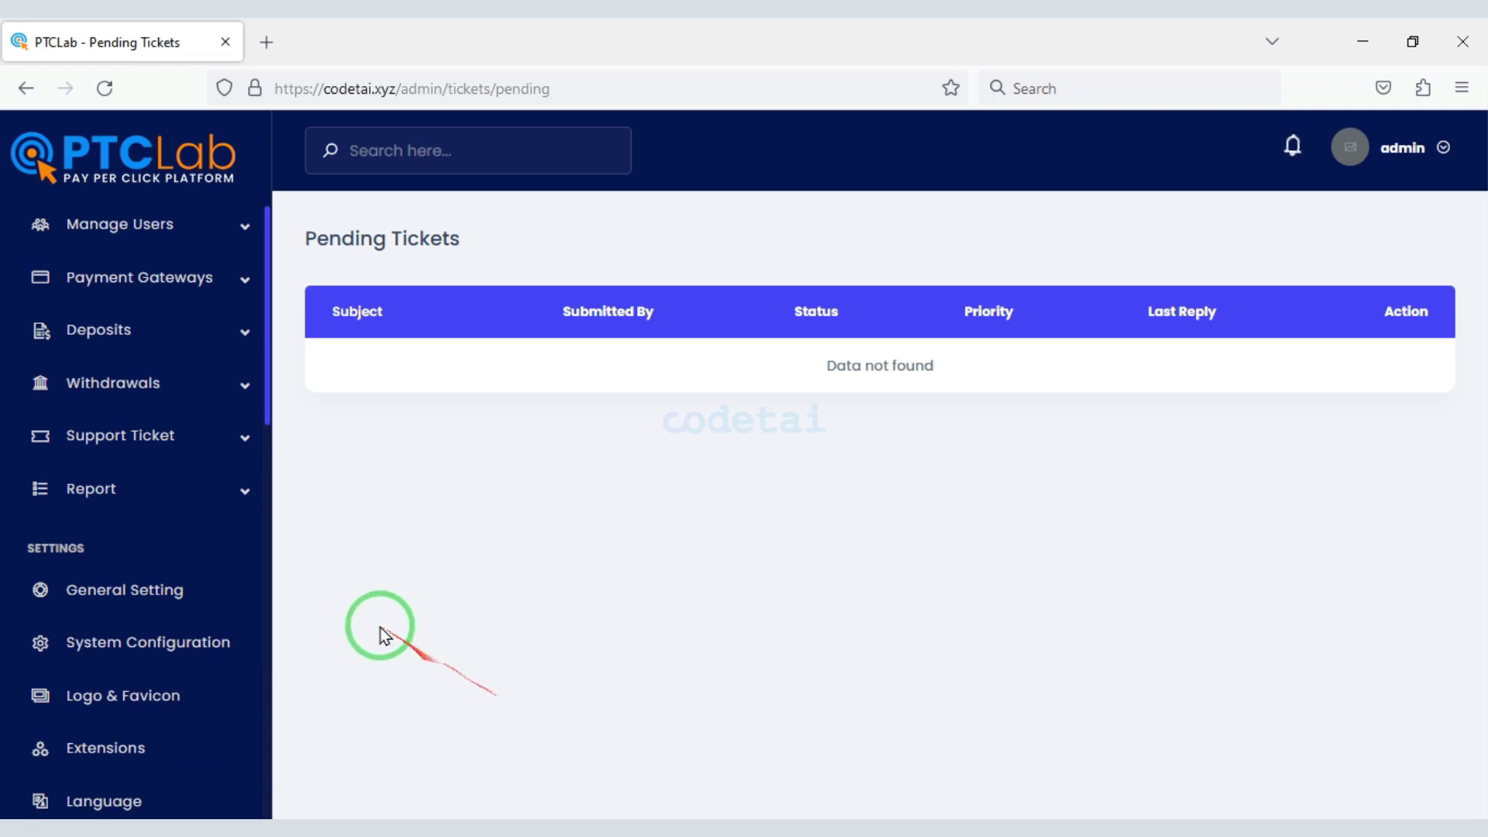
pyautogui.click(206, 597)
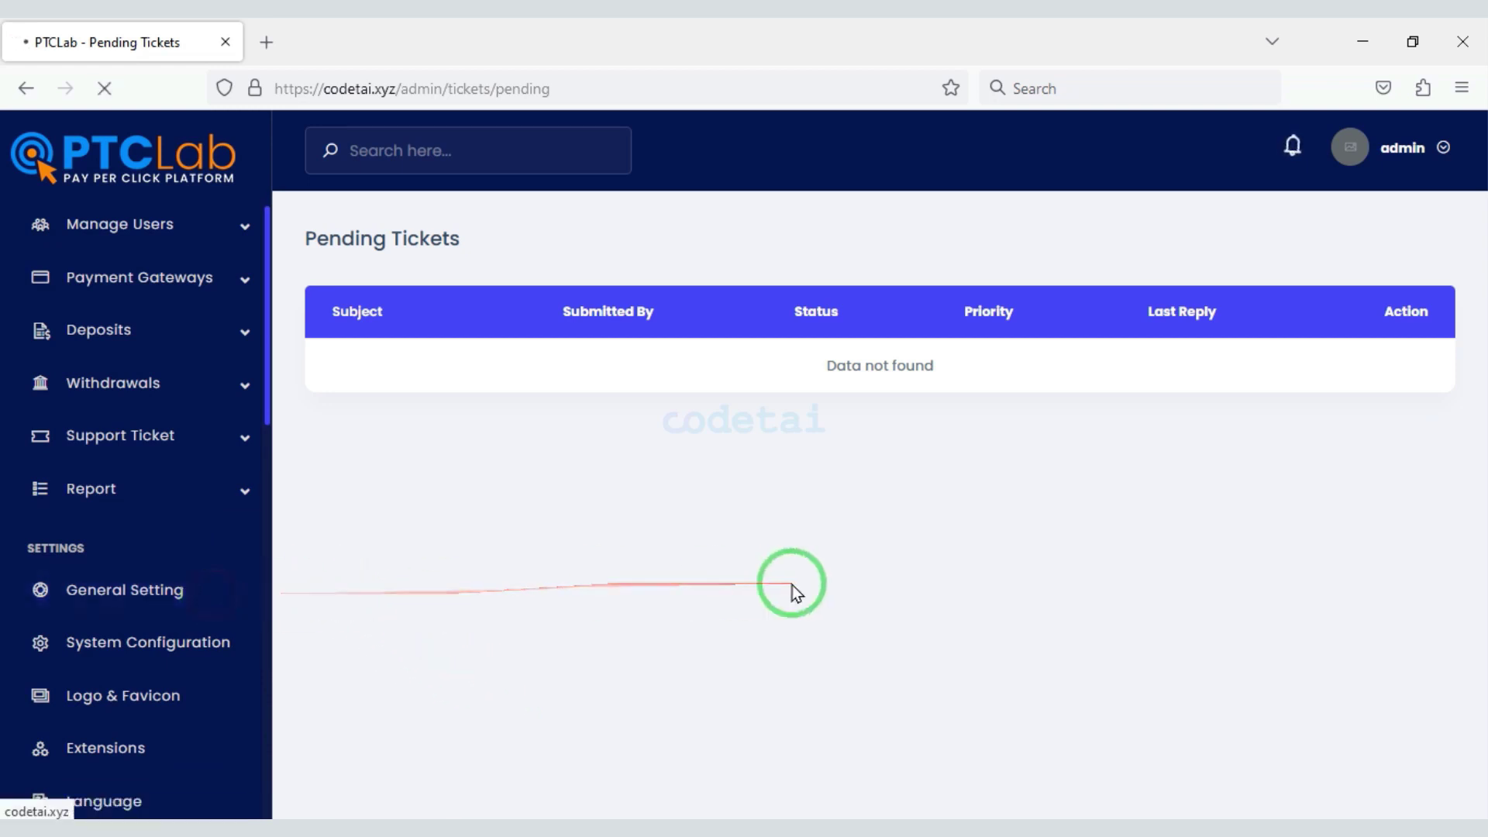
# Save general settings: title Codetai, colours 077f01 and 002b6e, bonus 0, default plan FREE.
pyautogui.hotkey('ctrl', 'a')
pyautogui.write('P')
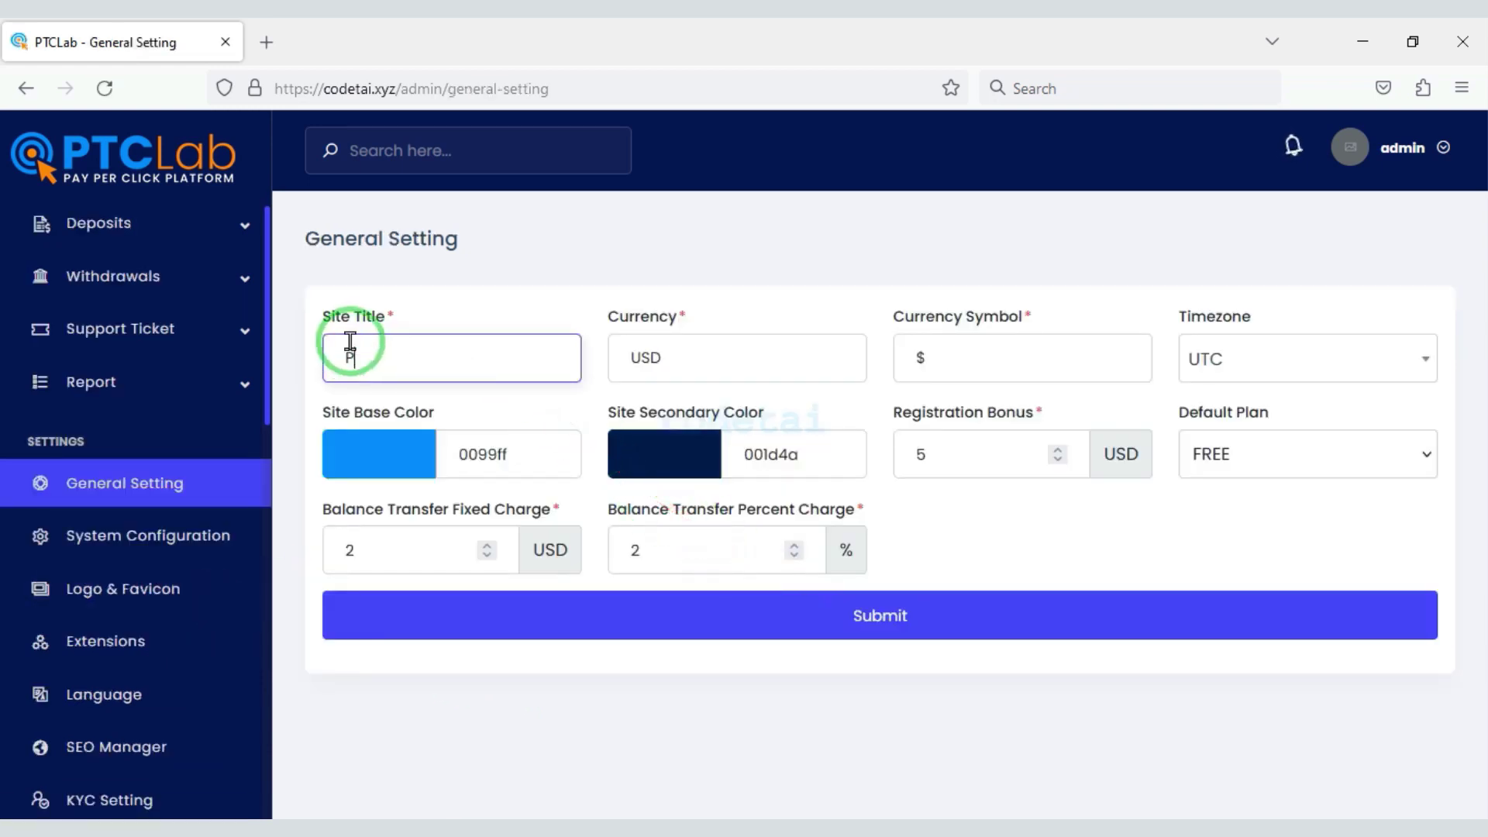
pyautogui.write('odetai')
pyautogui.click(1021, 356)
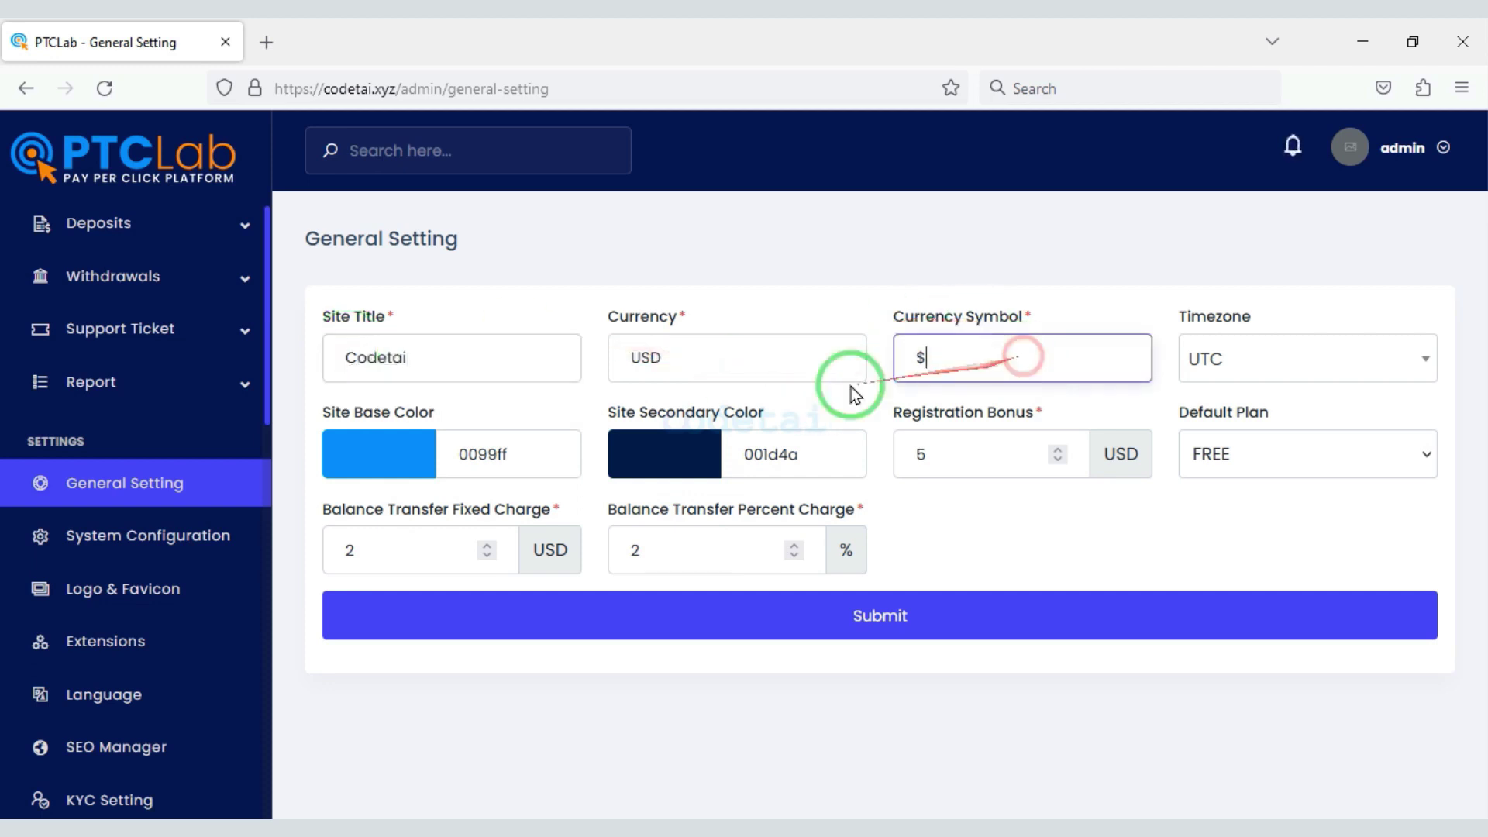
pyautogui.click(414, 456)
pyautogui.moveTo(504, 571)
pyautogui.mouseDown()
pyautogui.moveTo(487, 529)
pyautogui.moveTo(498, 548)
pyautogui.mouseUp()
pyautogui.click(664, 457)
pyautogui.click(769, 573)
pyautogui.click(815, 589)
pyautogui.moveTo(984, 454); pyautogui.dragTo(851, 456)
pyautogui.click(1332, 463)
pyautogui.click(1334, 463)
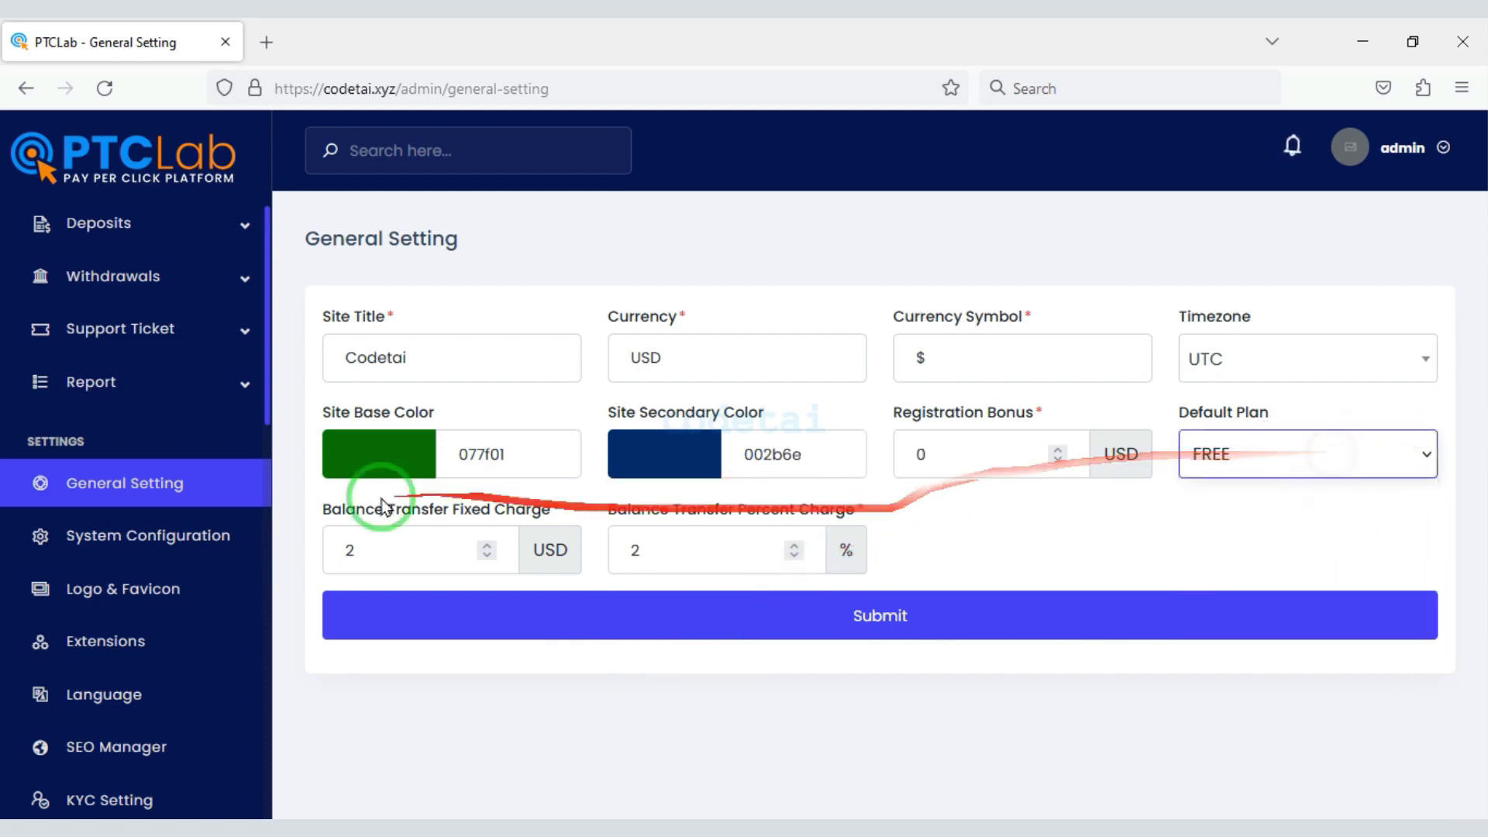
pyautogui.click(612, 620)
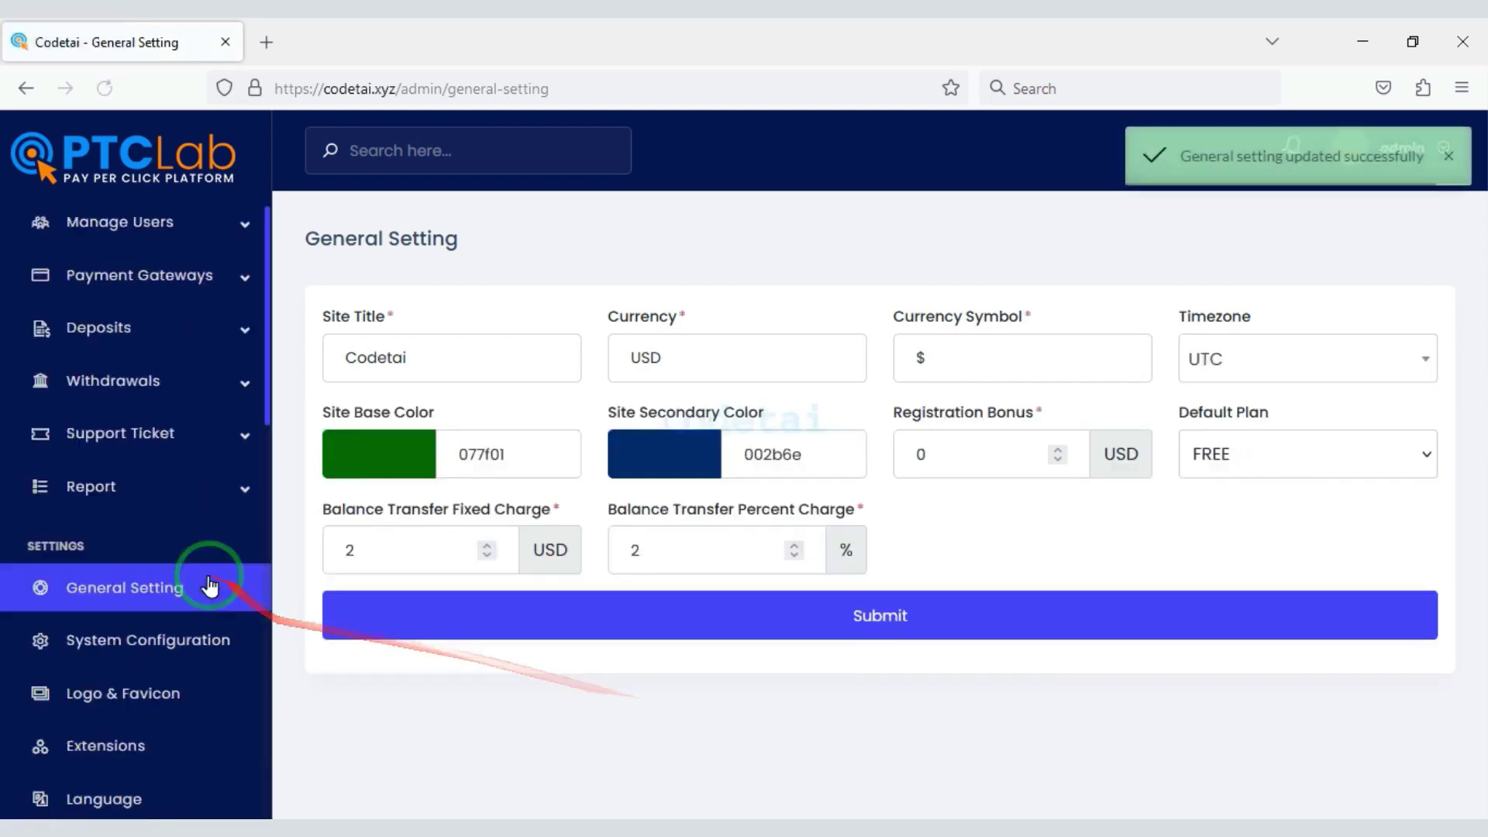
# Turn on Force SSL in System Configuration and save it.
pyautogui.click(159, 546)
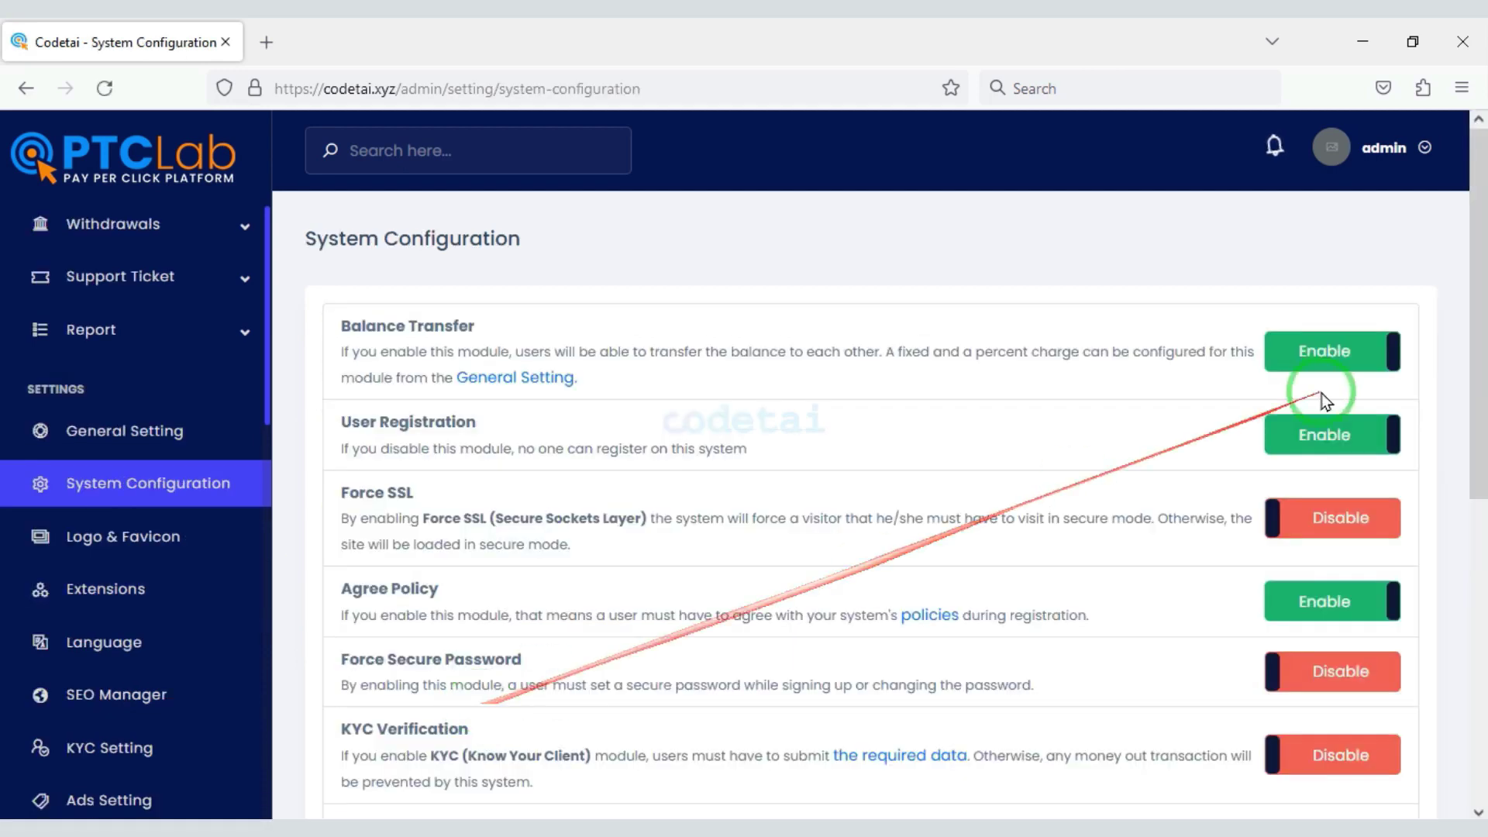
pyautogui.scroll(-2, 1209, 384)
pyautogui.click(1333, 345)
pyautogui.scroll(-3, 1464, 421)
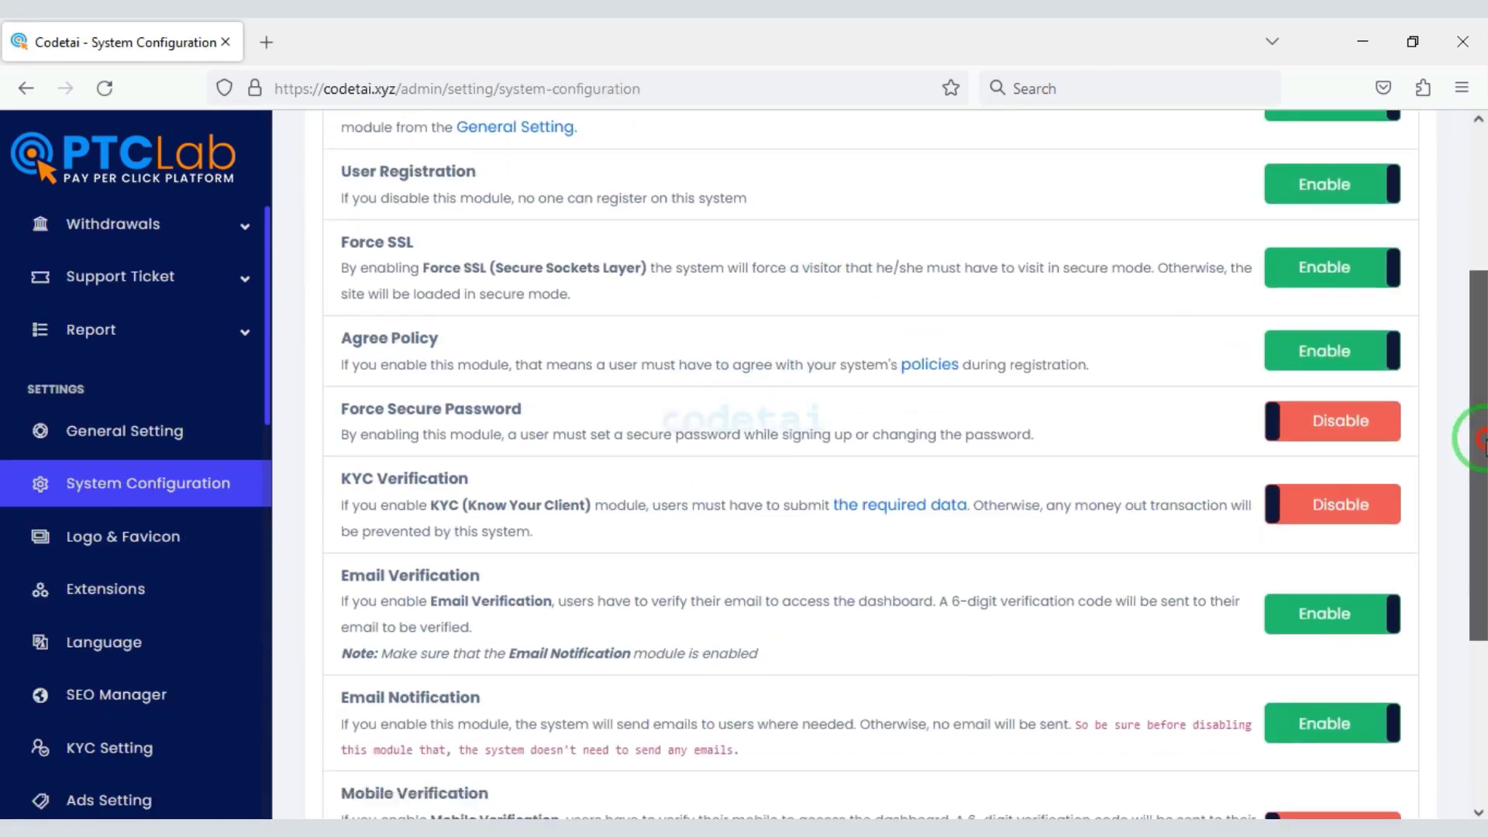
pyautogui.moveTo(1479, 527); pyautogui.dragTo(1482, 581)
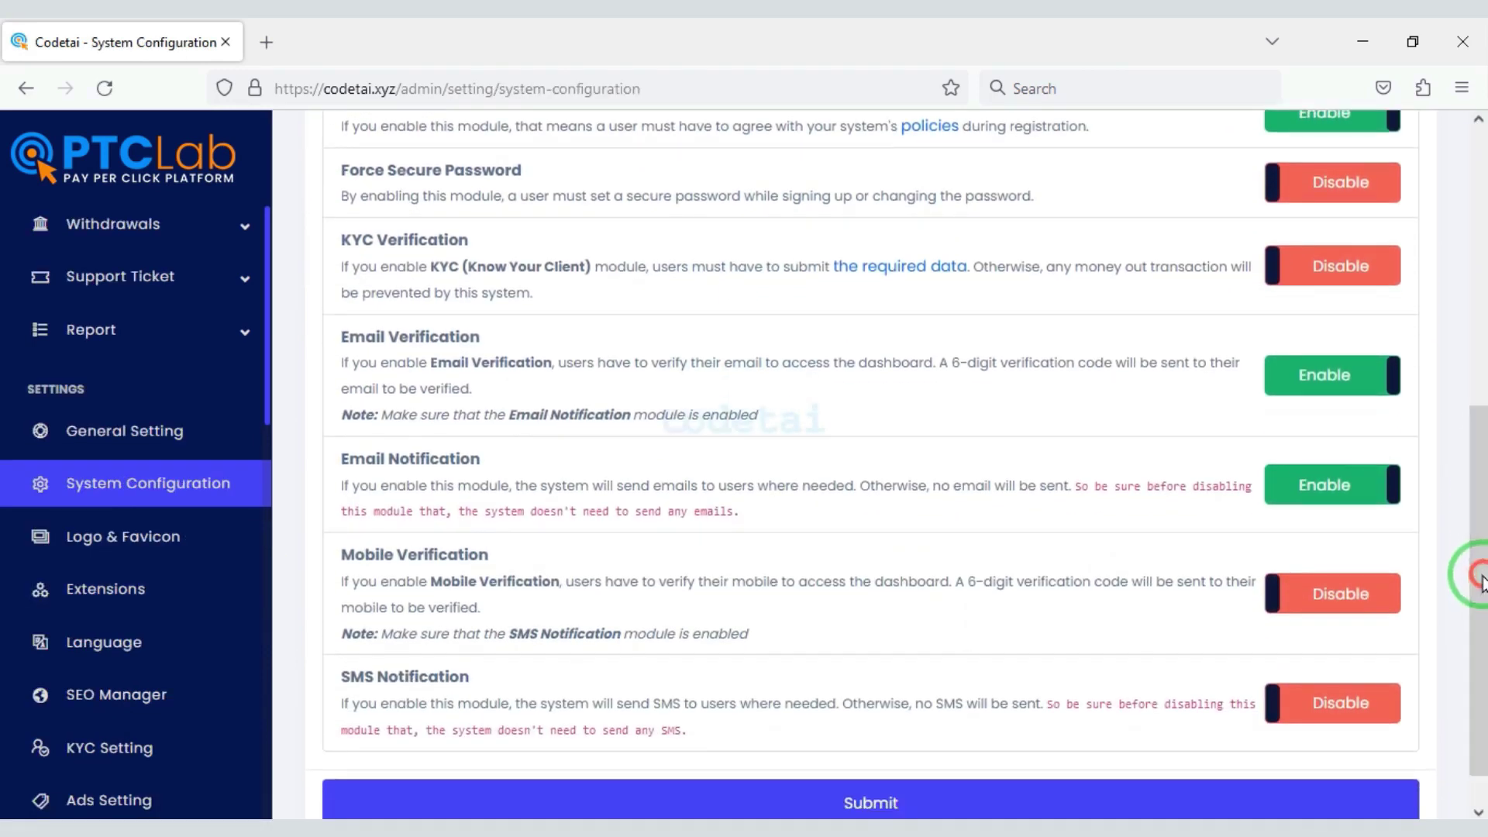
pyautogui.scroll(-1, 1467, 486)
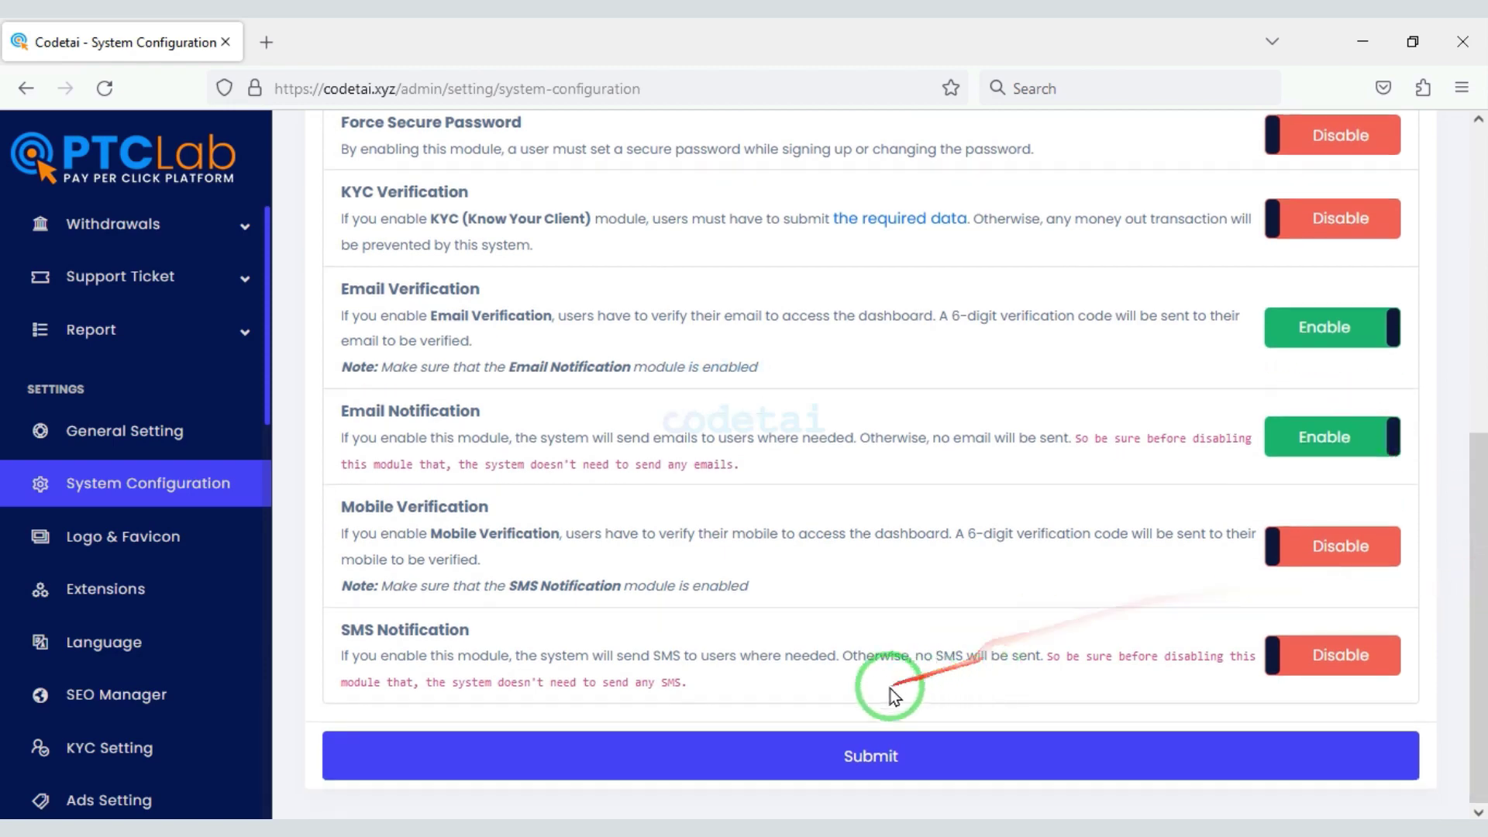
pyautogui.click(1235, 740)
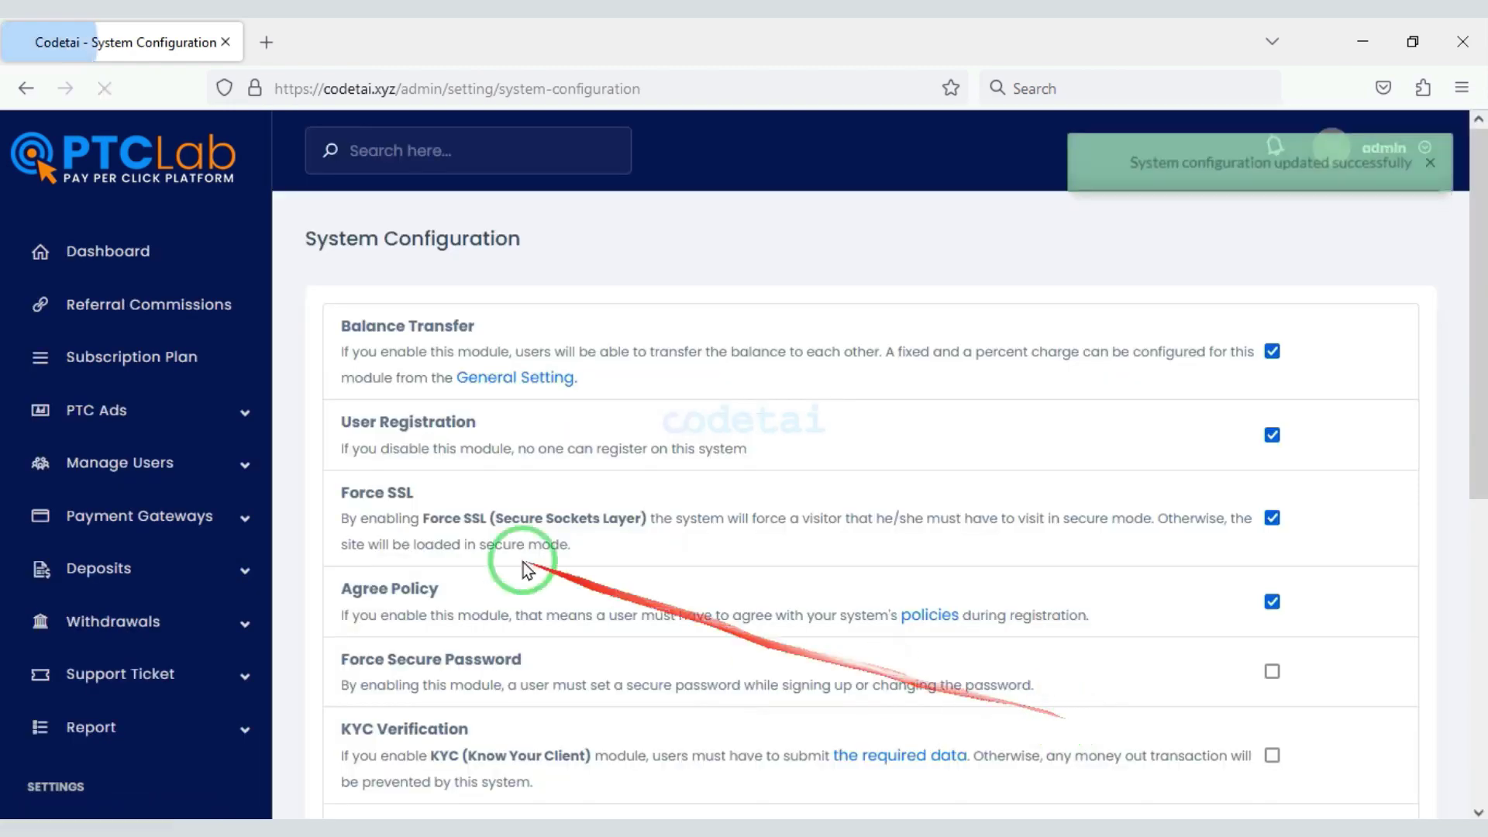
pyautogui.click(193, 542)
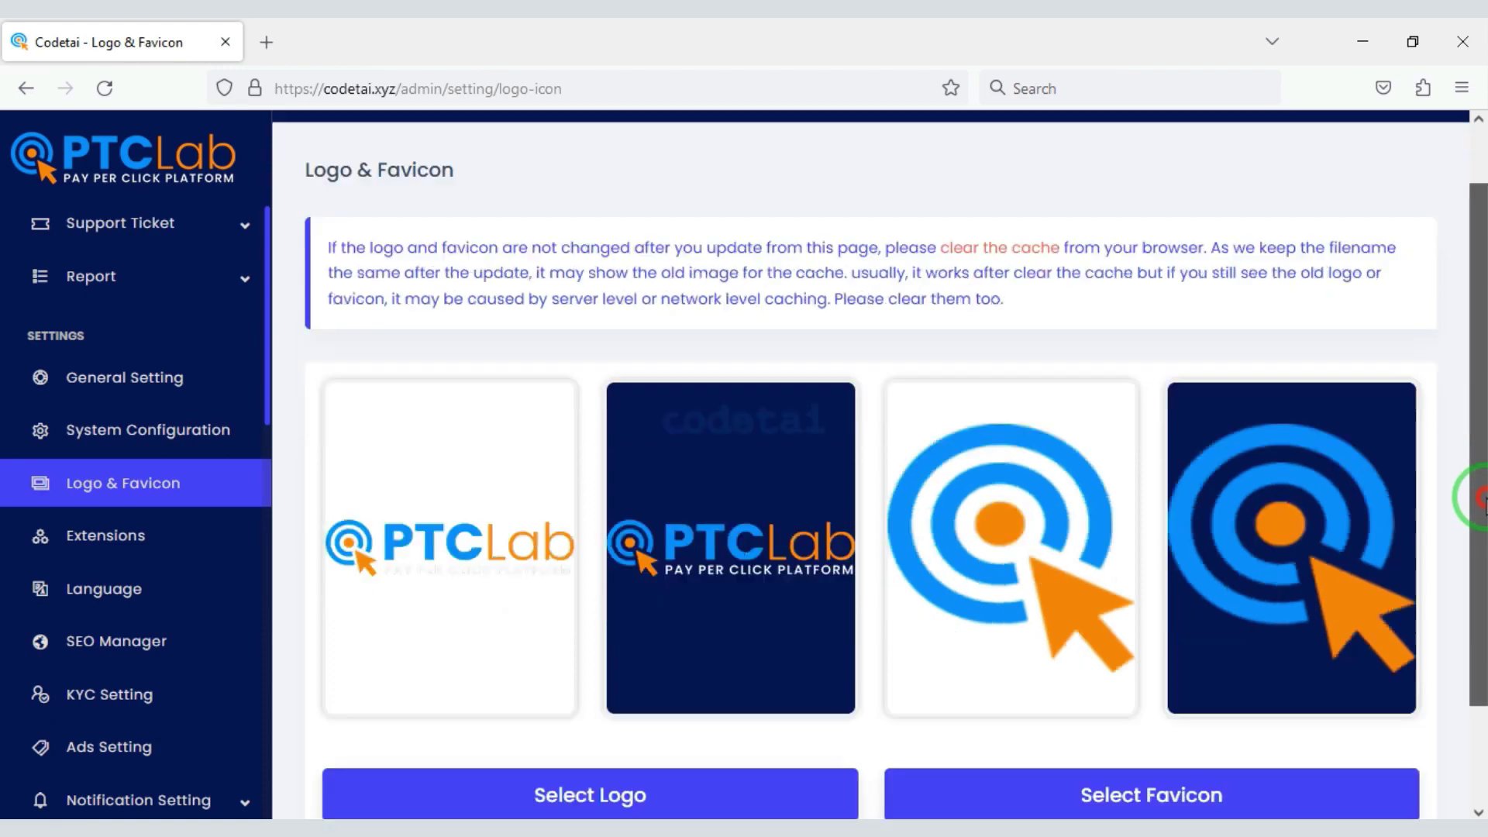
# Upload the Codetai logo and favicon image files and save them.
pyautogui.scroll(-2, 1465, 496)
pyautogui.click(736, 709)
pyautogui.doubleClick(395, 232)
pyautogui.click(1030, 721)
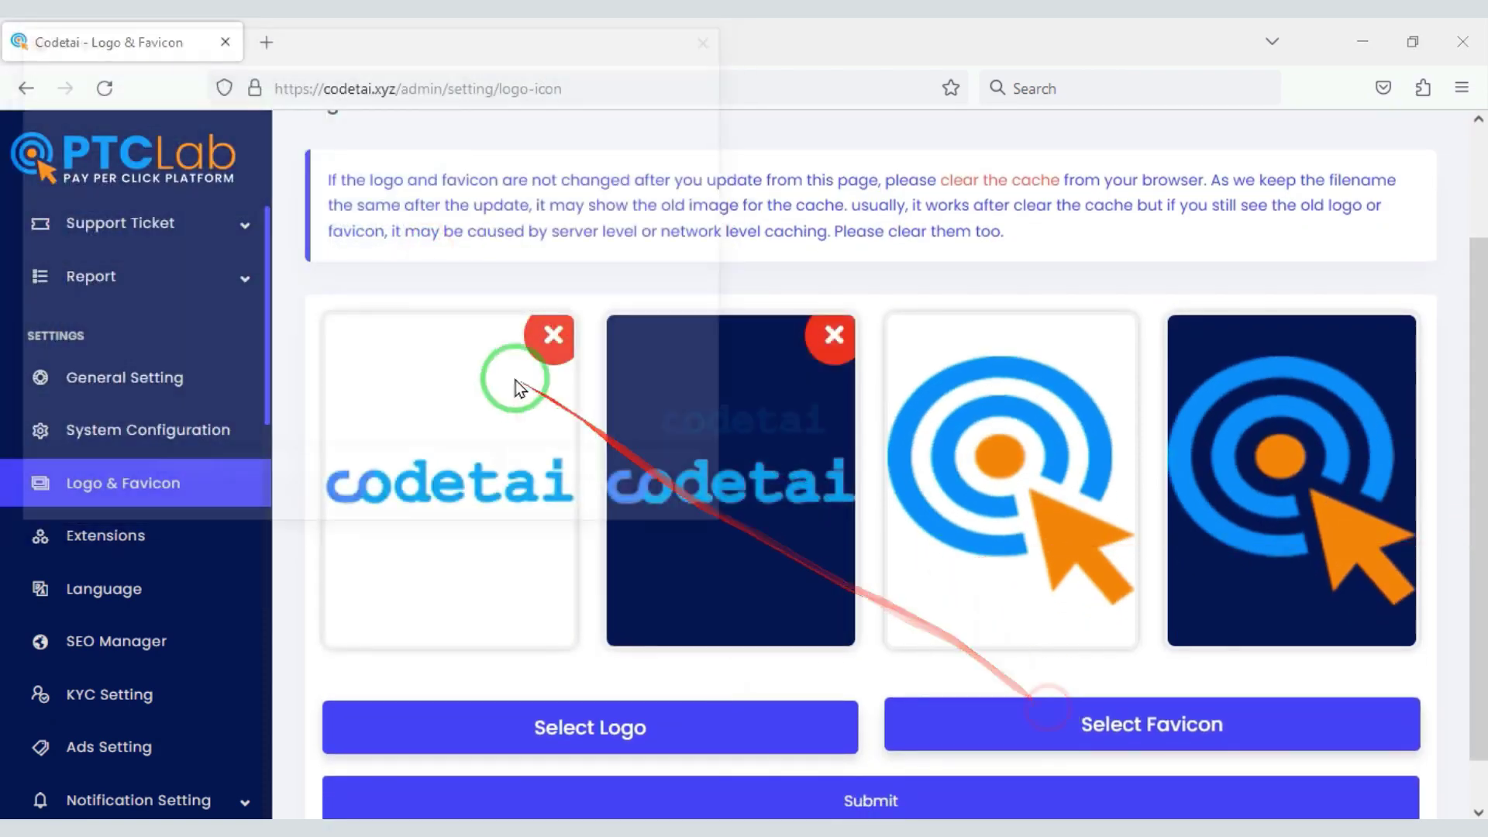
pyautogui.doubleClick(268, 255)
pyautogui.scroll(-1, 1470, 554)
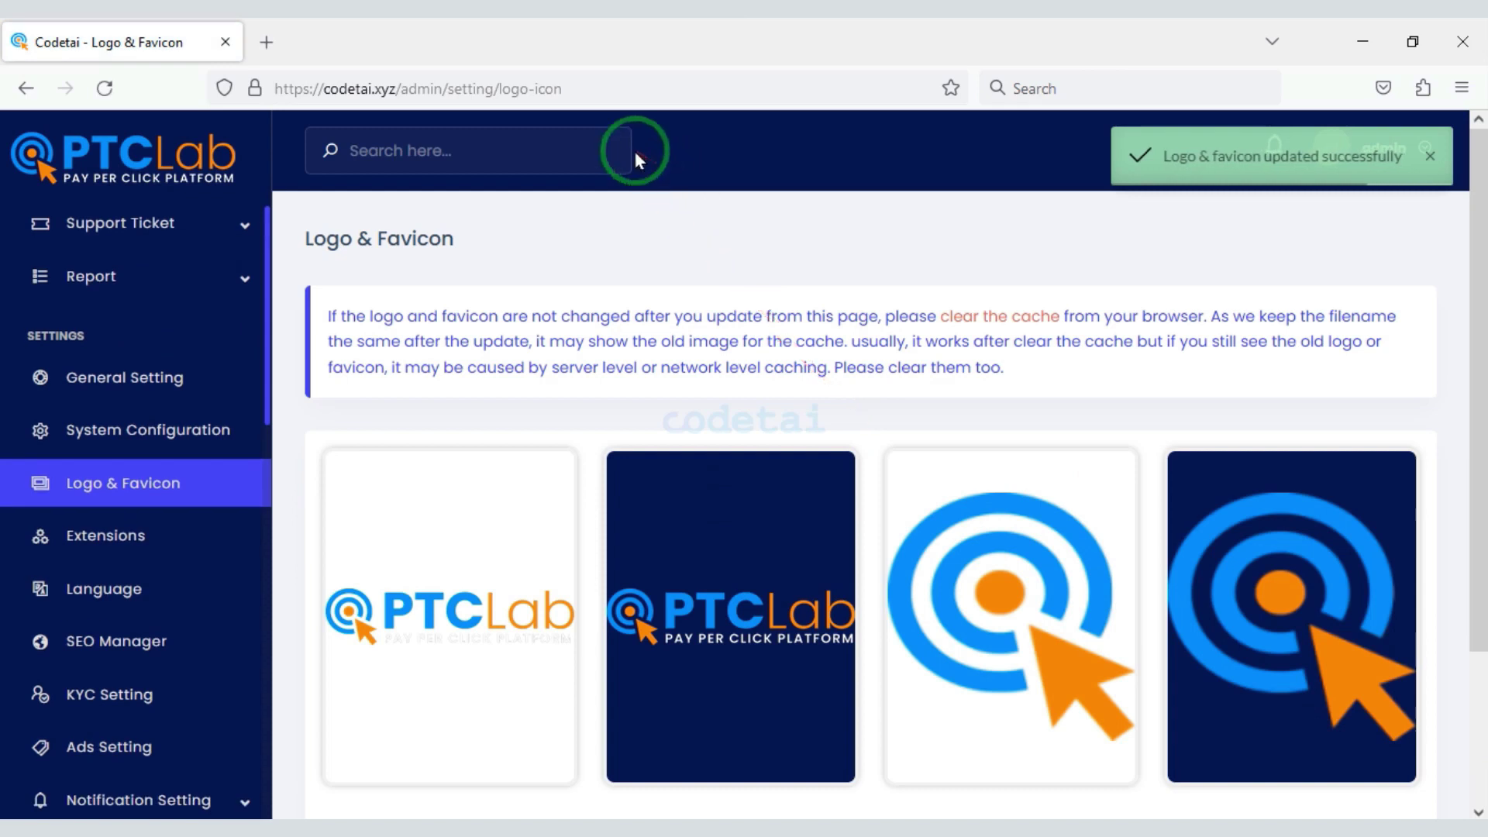
pyautogui.click(591, 97)
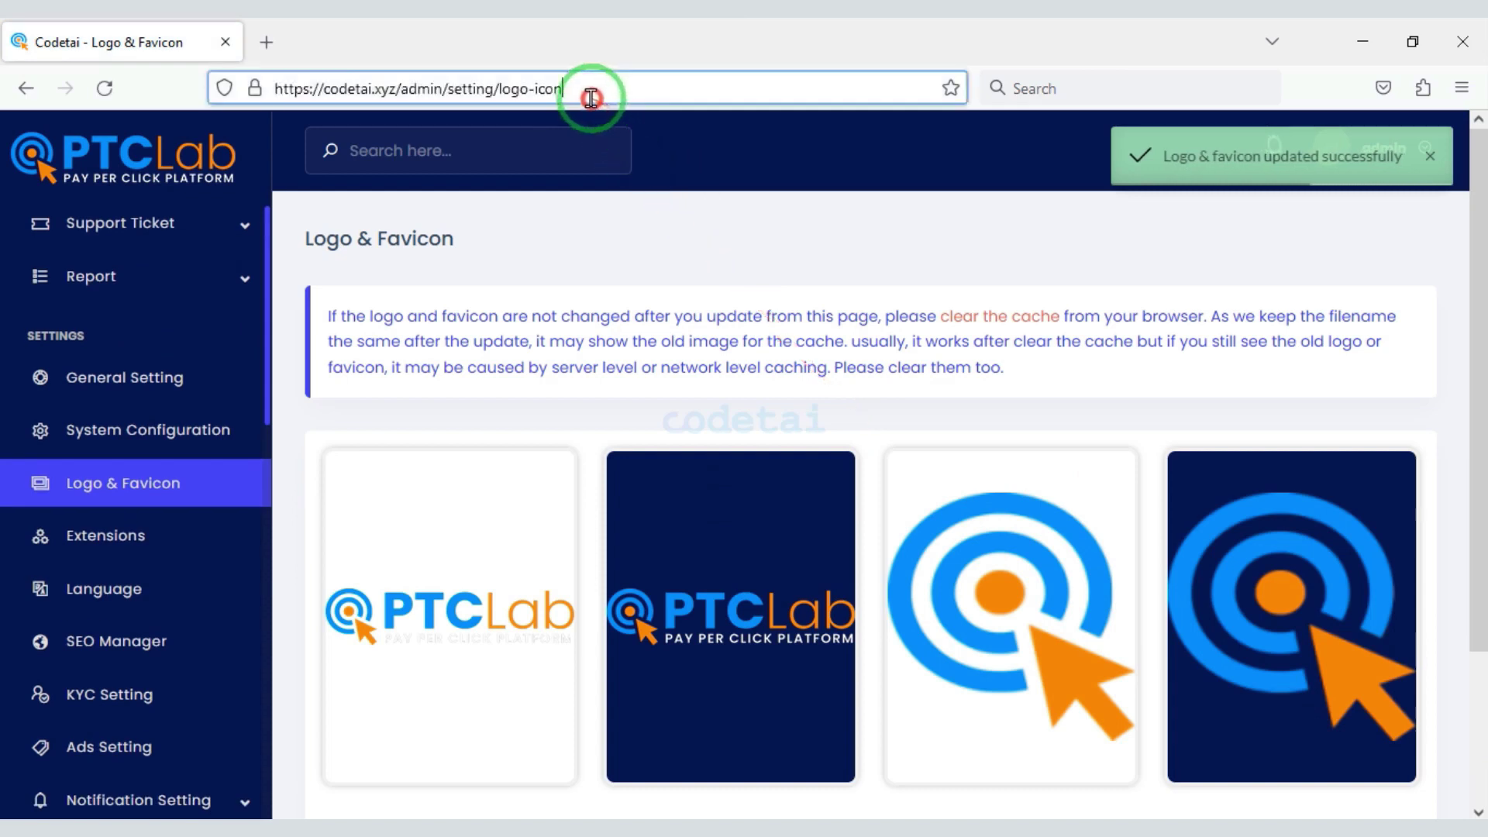
# Load the public home page to check the new Codetai logo.
pyautogui.press('BackSpace')
pyautogui.press('Return')
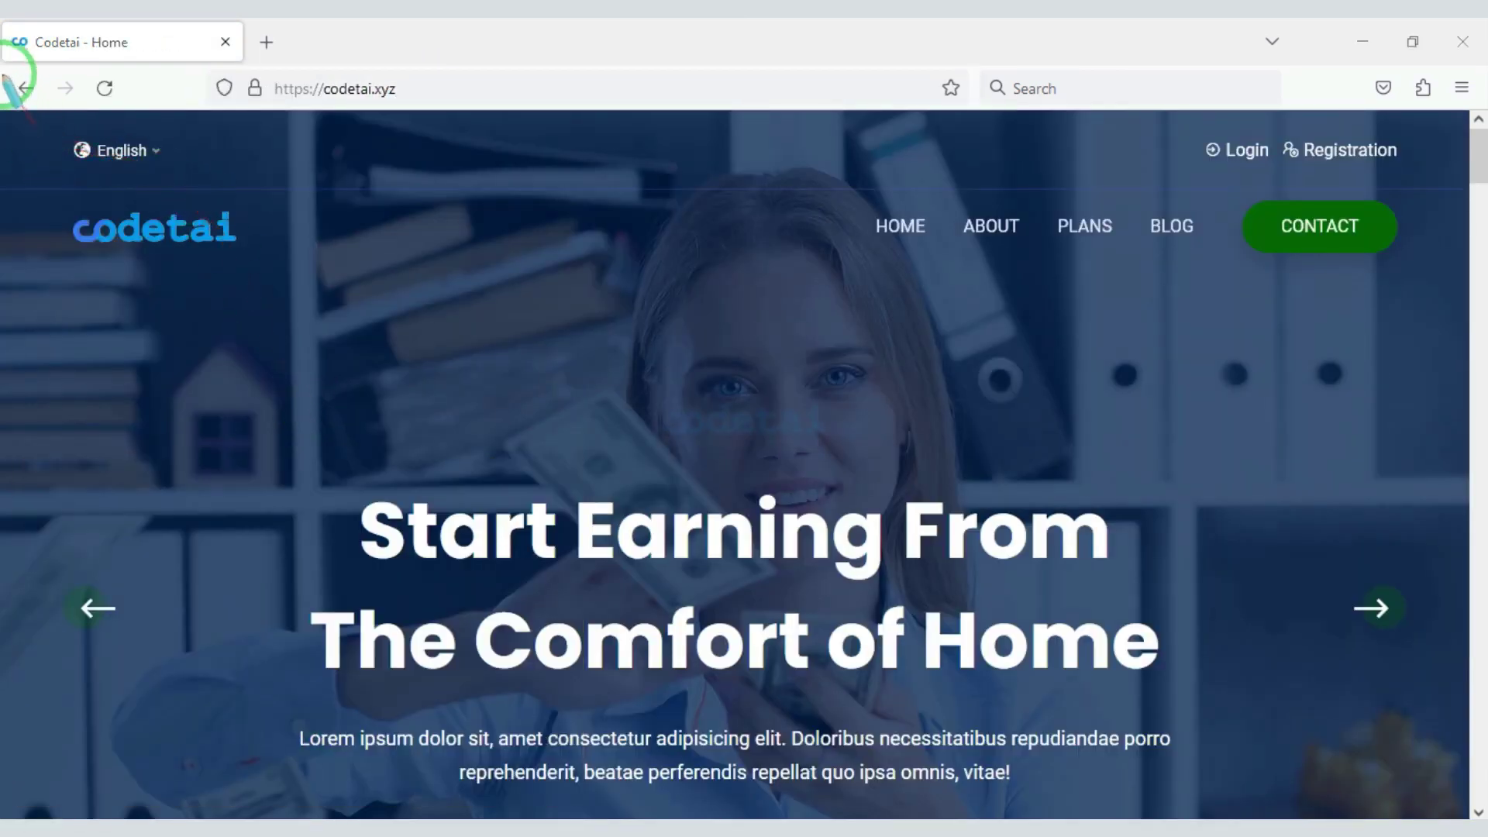
pyautogui.moveTo(64, 100)
pyautogui.mouseDown()
pyautogui.moveTo(266, 282)
pyautogui.moveTo(279, 275)
pyautogui.mouseUp()
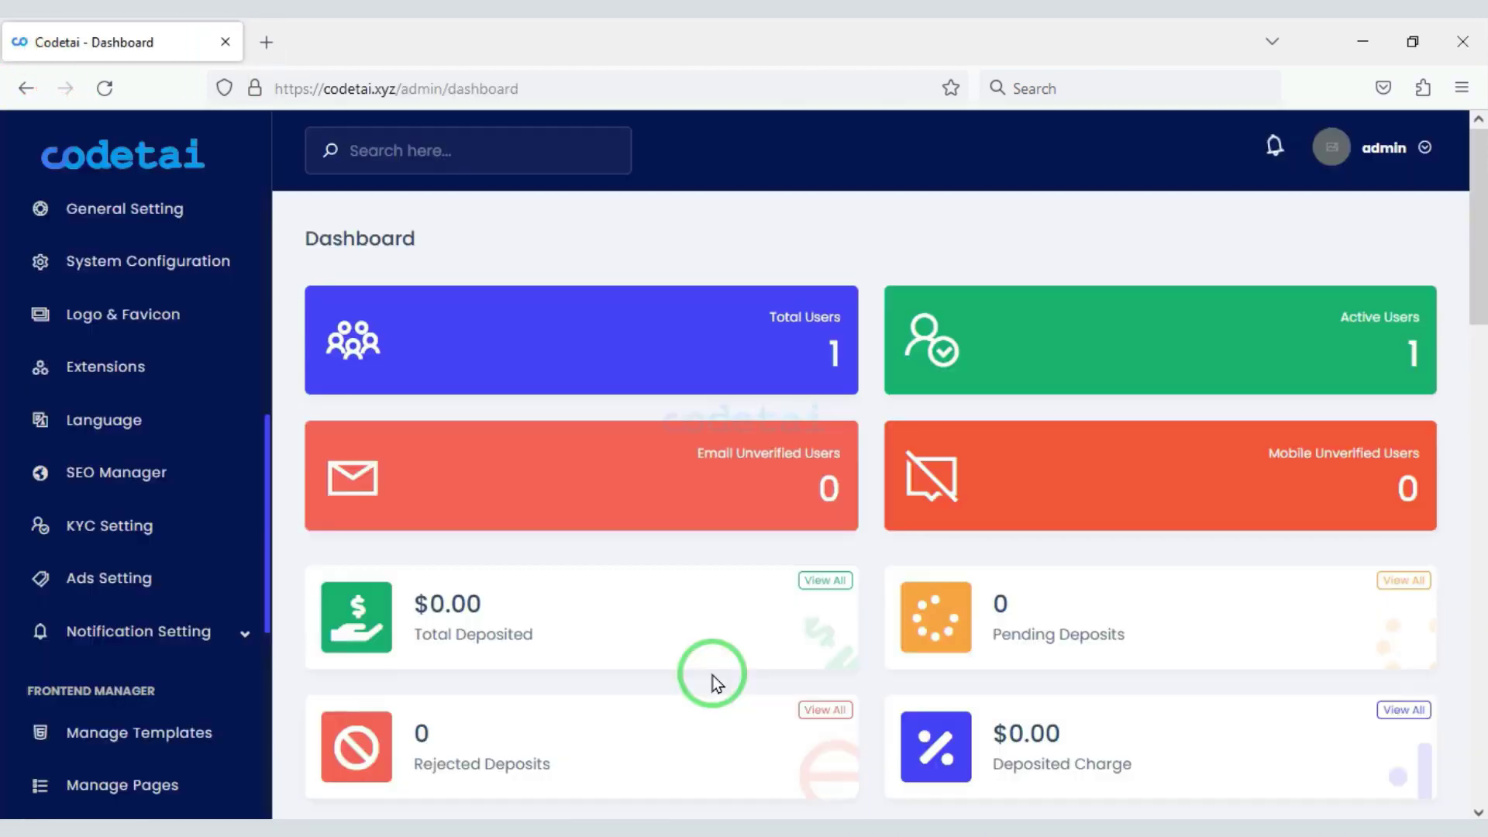
# Open the Tawk.to extension's settings and search Google for Tawk.to.
pyautogui.click(66, 355)
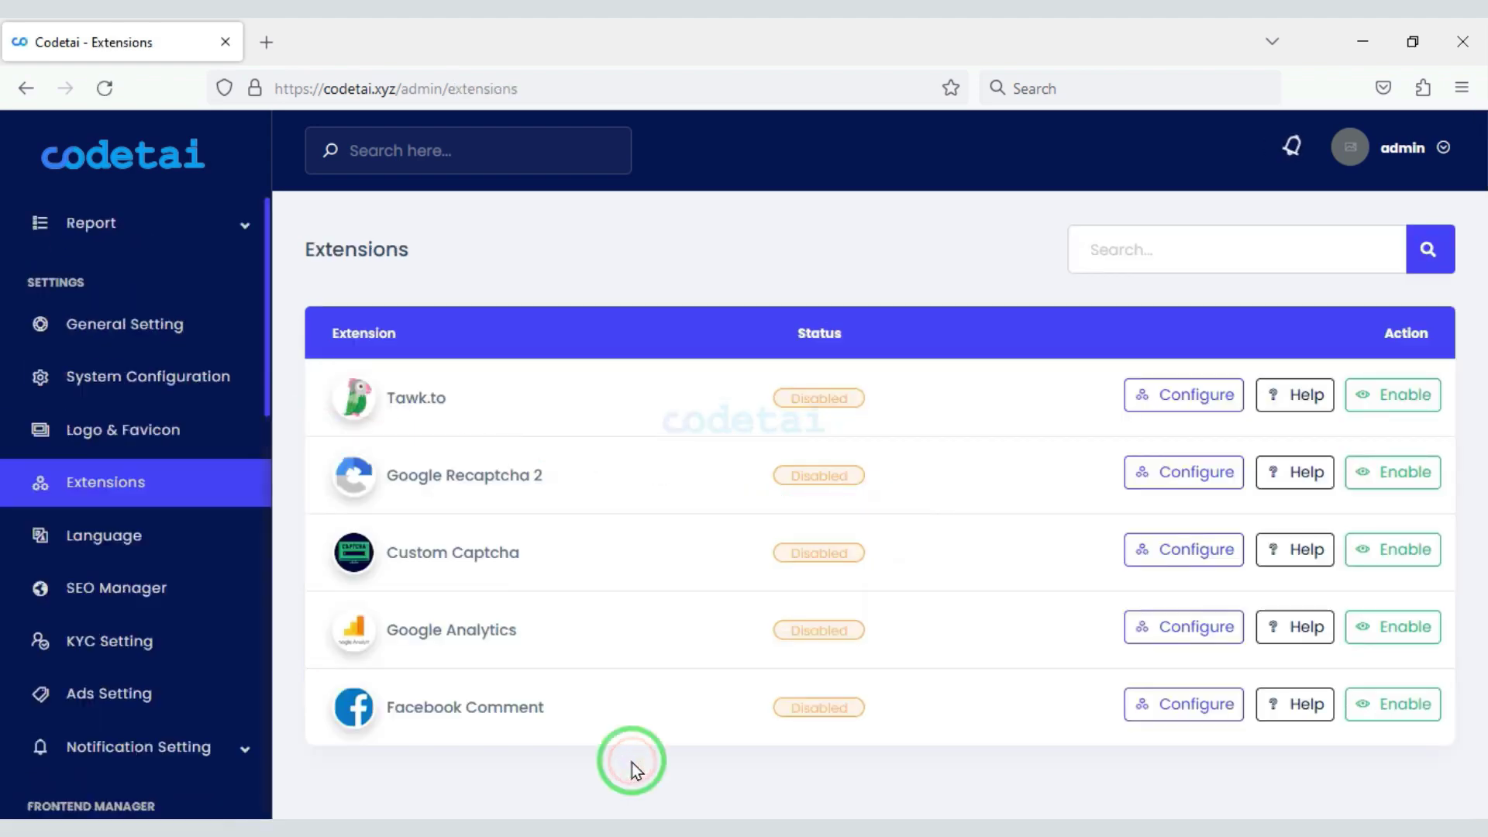
pyautogui.click(1191, 401)
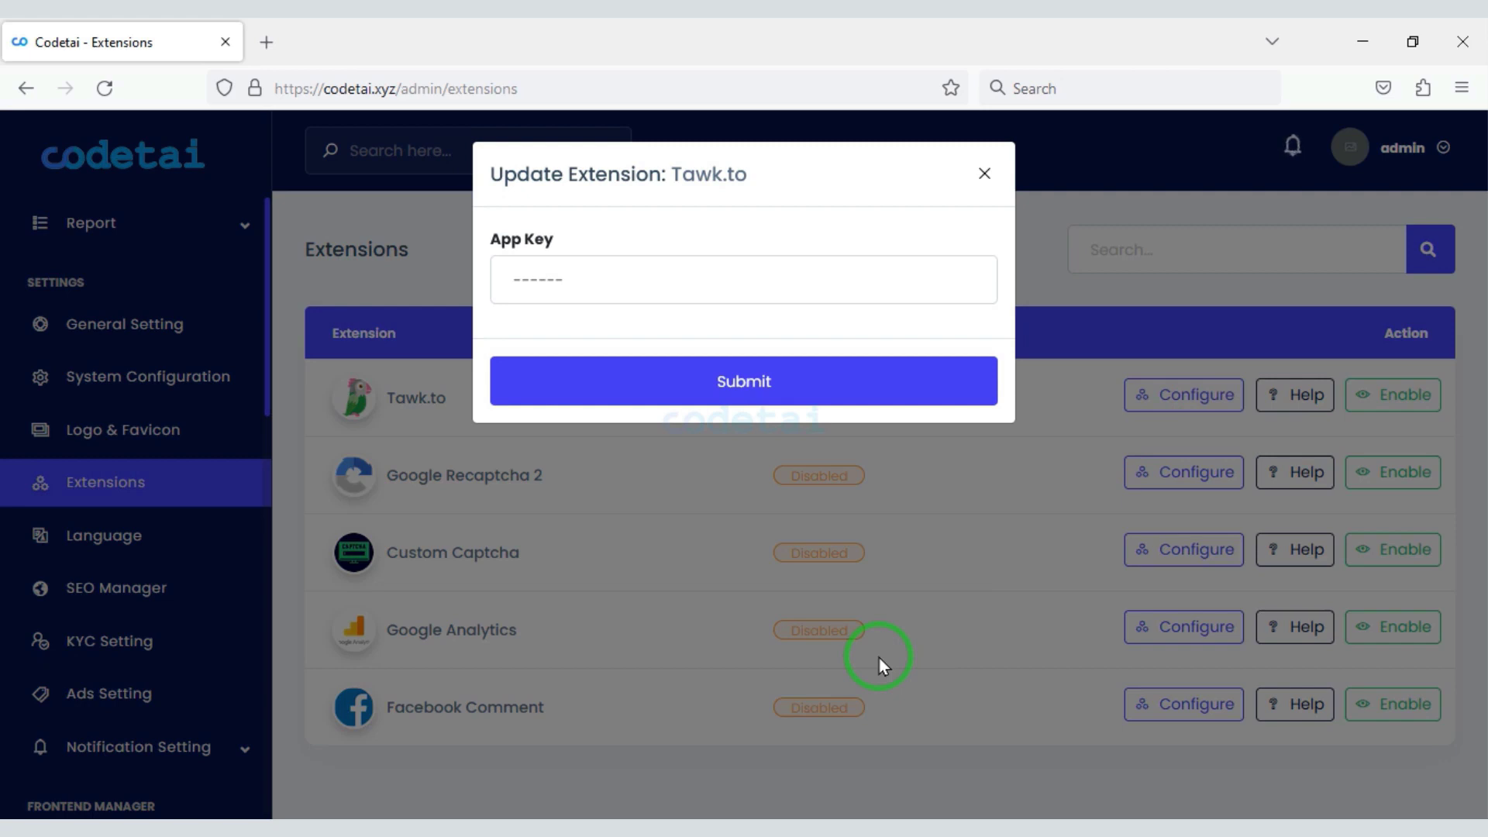
pyautogui.moveTo(797, 166); pyautogui.dragTo(673, 179)
pyautogui.rightClick(672, 179)
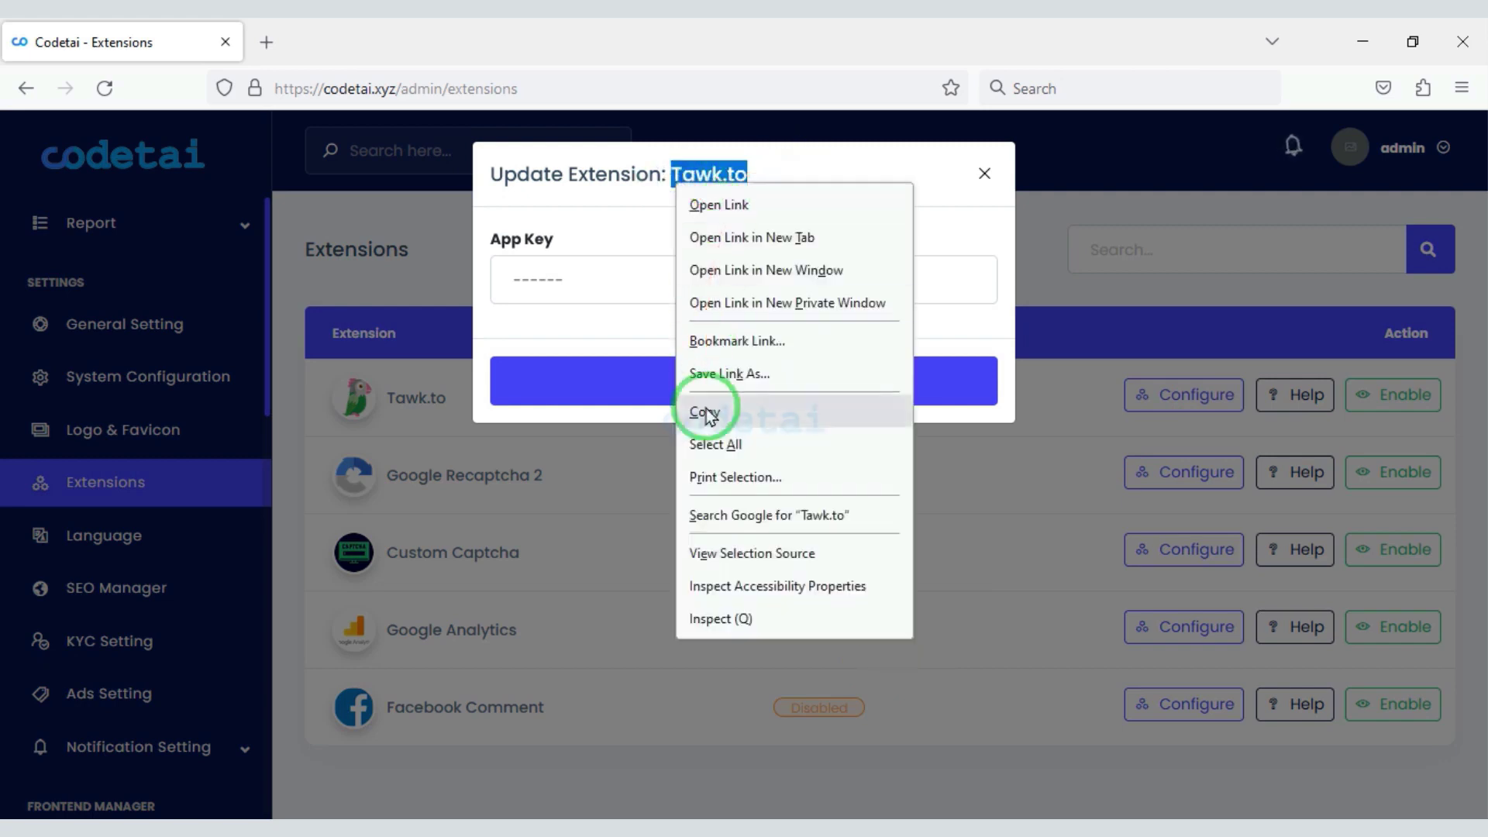
pyautogui.click(775, 515)
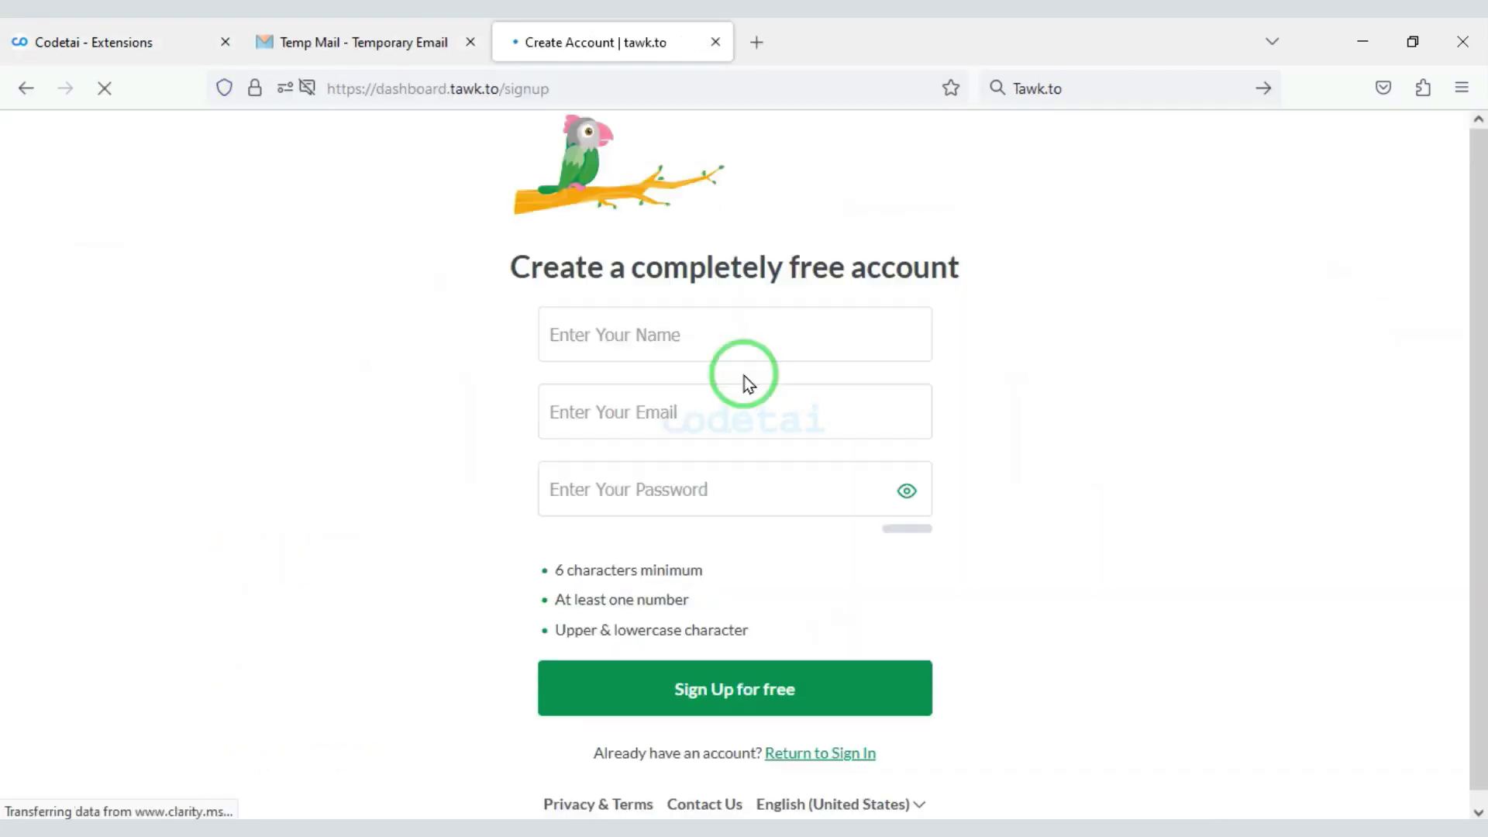
# Start the tawk.to sign-up form with the user's name and e-mail address.
pyautogui.click(735, 337)
pyautogui.write('Mary')
pyautogui.click(674, 432)
# Finish tawk.to sign-up with a password and confirm the account e-mail.
pyautogui.hotkey('ctrl', 'v')
pyautogui.click(542, 491)
pyautogui.write('1')
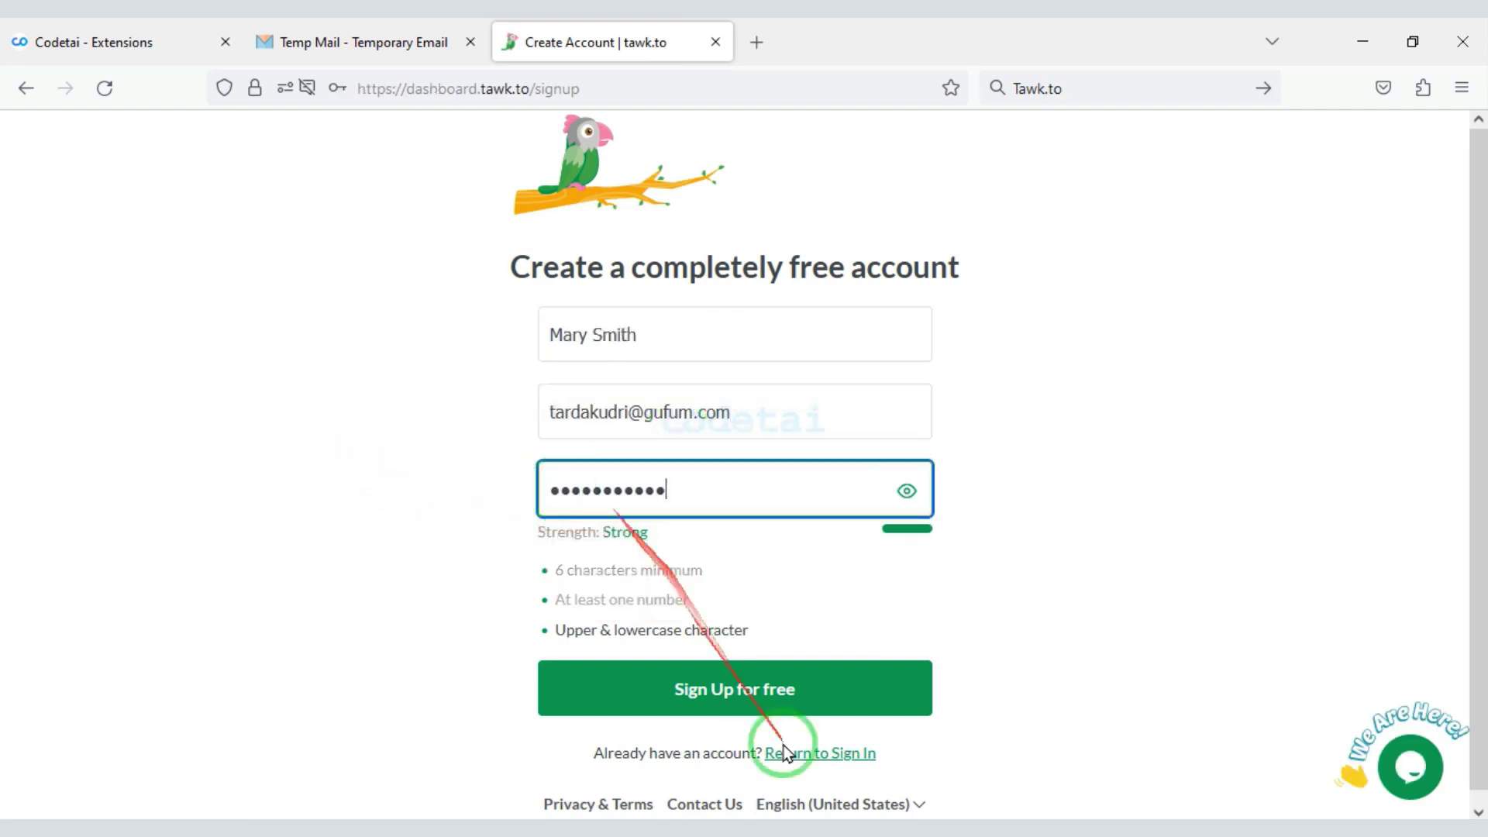
pyautogui.click(767, 695)
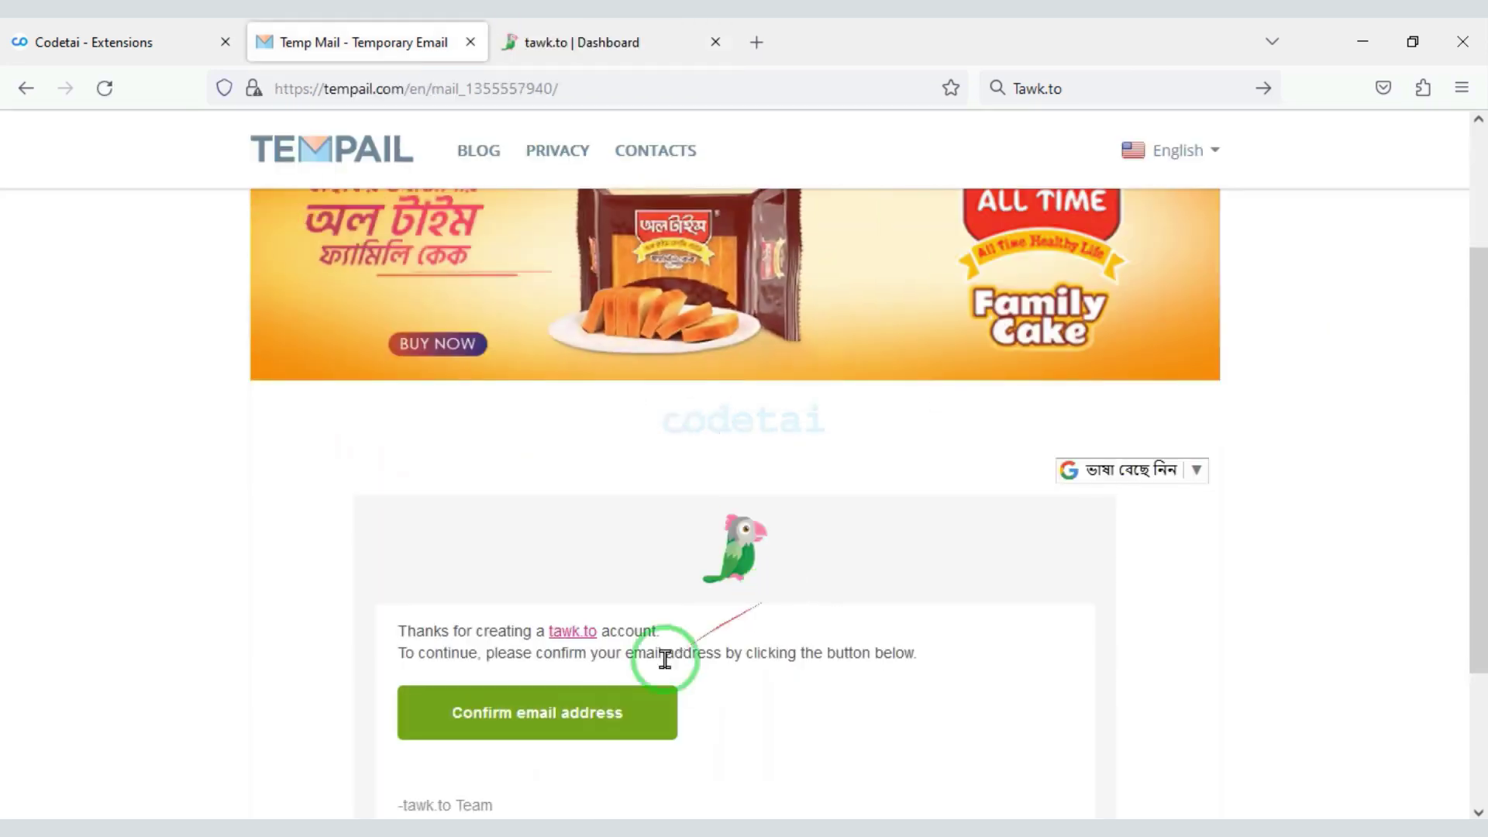
pyautogui.click(666, 701)
pyautogui.click(468, 42)
pyautogui.click(713, 42)
# Create a chat property named Codetai with the site's URL and widget name Codetai Team.
pyautogui.click(771, 535)
pyautogui.click(720, 480)
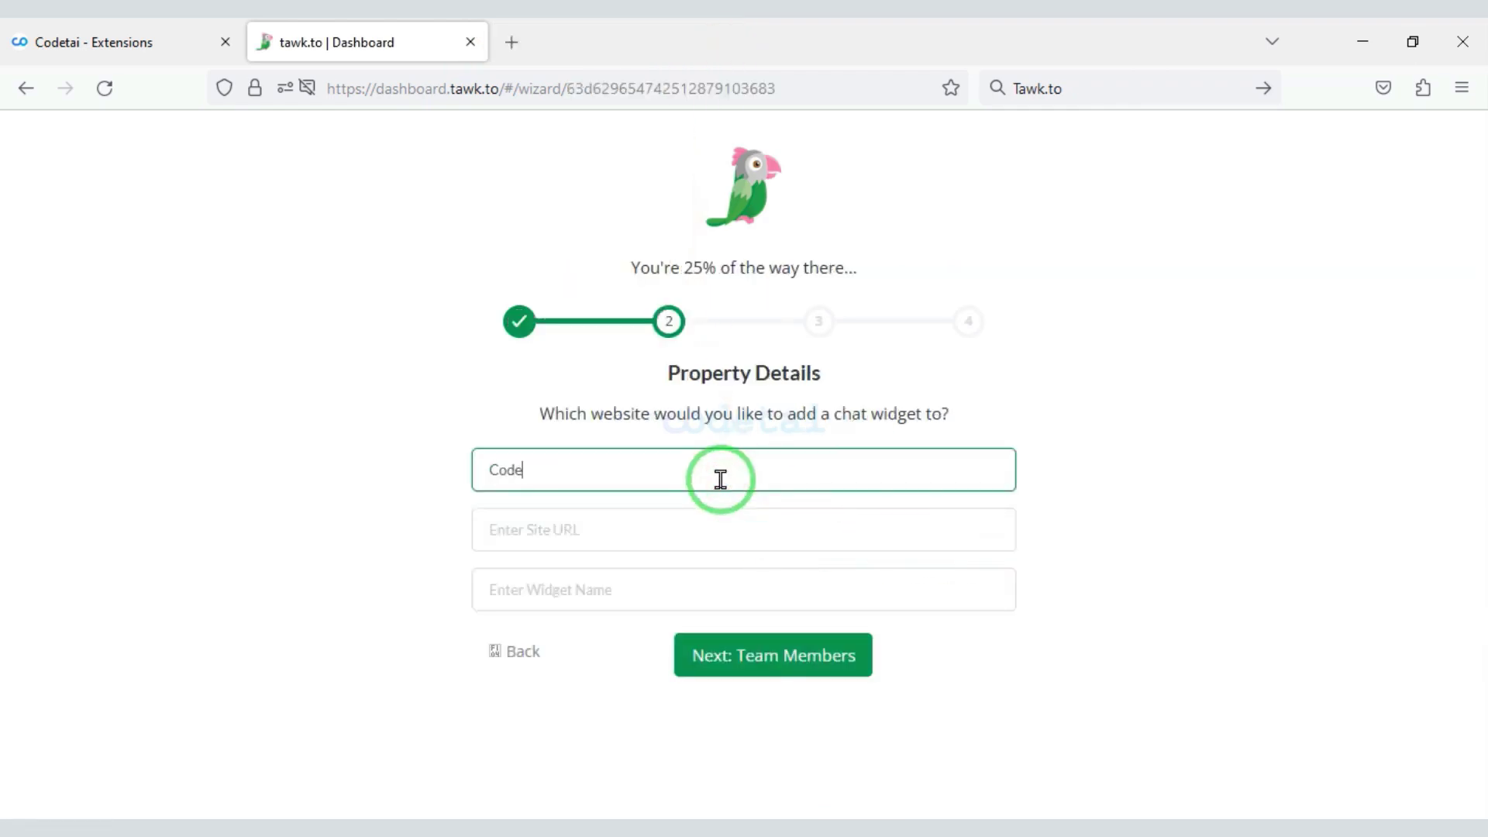
pyautogui.write('Codetai')
pyautogui.press('Tab')
pyautogui.click(116, 42)
pyautogui.click(399, 88)
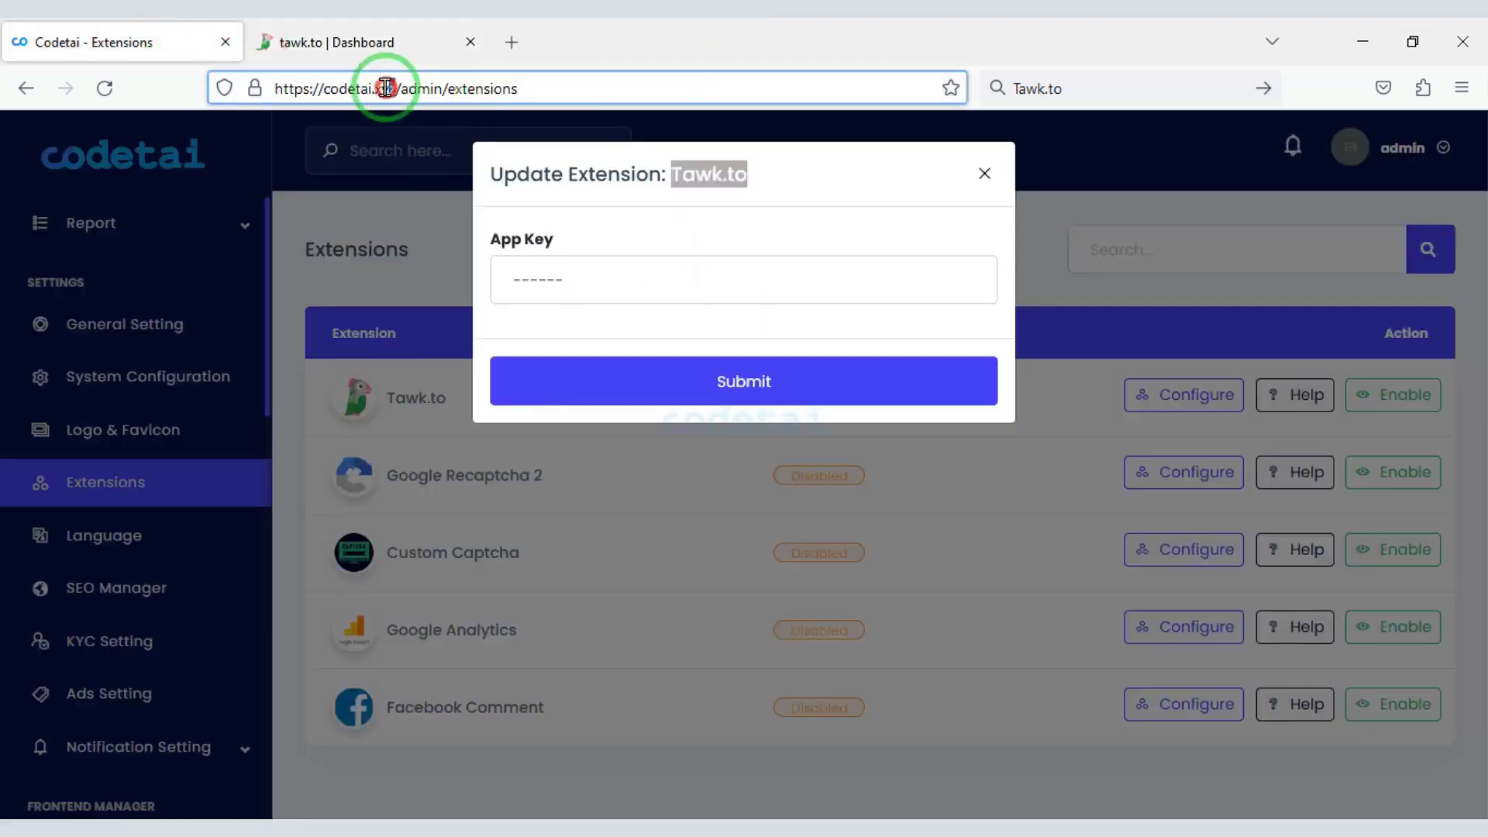
pyautogui.hotkey('ctrl', 'c')
pyautogui.click(329, 42)
pyautogui.hotkey('ctrl', 'v')
pyautogui.click(612, 592)
pyautogui.write('Codetai Team')
# Complete the remaining tawk.to setup wizard steps and dismiss the welcome message.
pyautogui.click(769, 655)
pyautogui.click(980, 736)
pyautogui.scroll(-2, 953, 697)
pyautogui.click(763, 742)
pyautogui.click(955, 175)
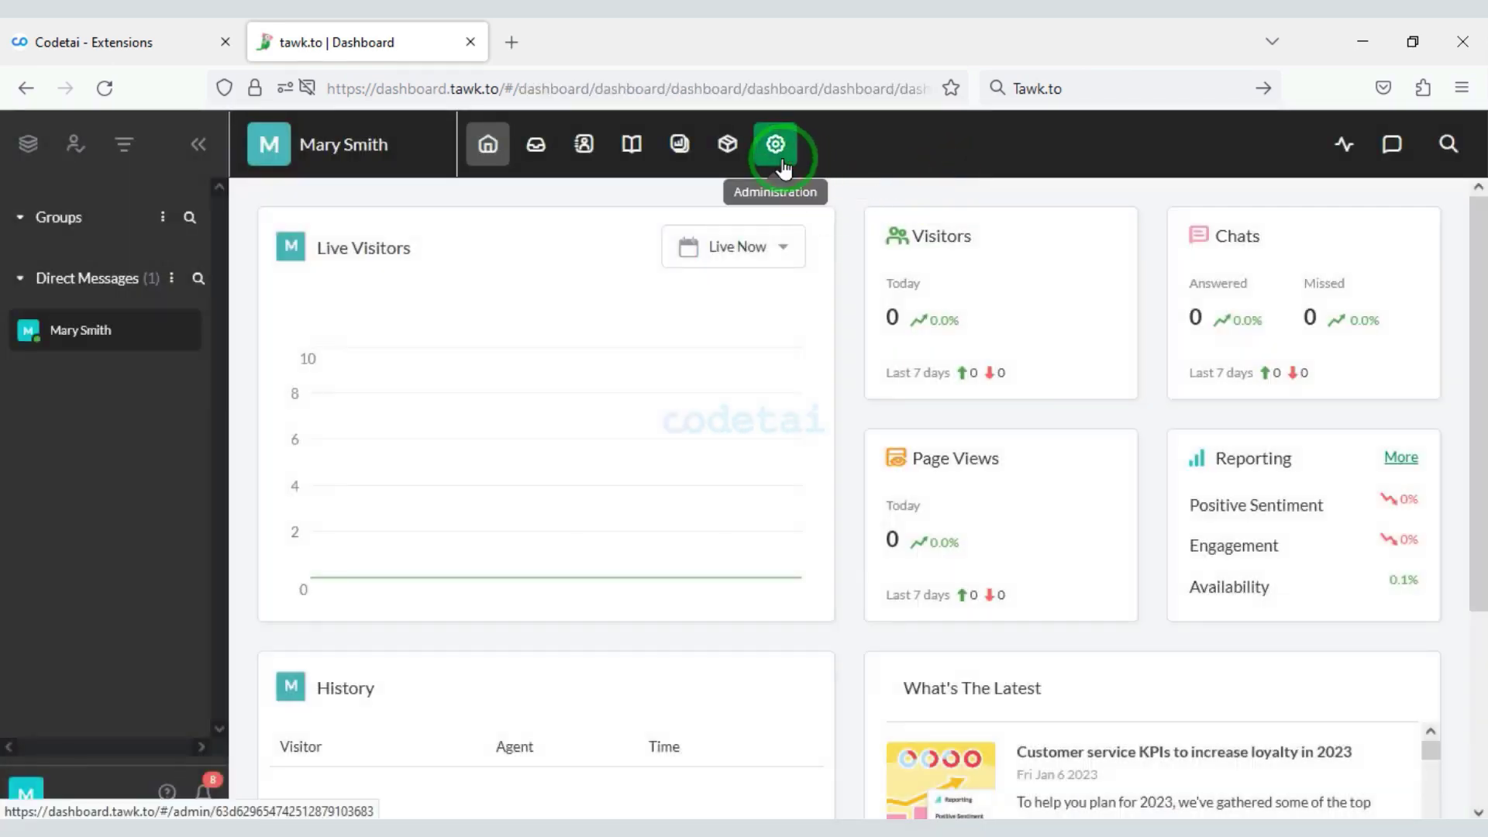
# Copy the chat widget ID from the tawk.to chat widget settings.
pyautogui.click(774, 142)
pyautogui.click(378, 326)
pyautogui.moveTo(1471, 431); pyautogui.dragTo(1470, 315)
pyautogui.scroll(-3, 996, 434)
pyautogui.moveTo(1000, 439); pyautogui.dragTo(705, 530)
pyautogui.rightClick(833, 435)
pyautogui.click(879, 558)
# Save the widget ID as the Tawk.to App Key and enable the extension.
pyautogui.hotkey('ctrl', 'pageup')
pyautogui.doubleClick(515, 296)
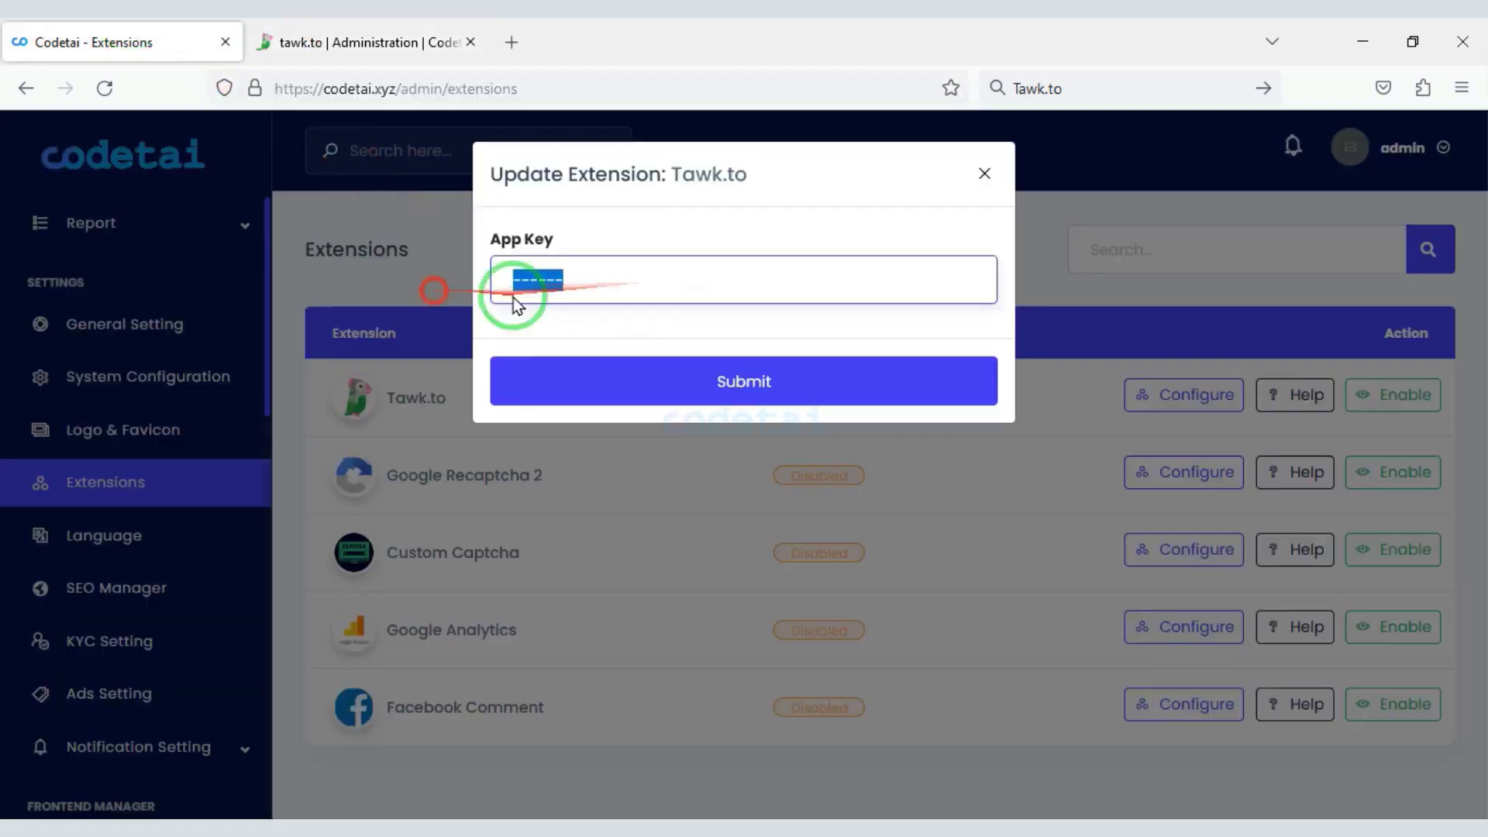
pyautogui.click(926, 395)
pyautogui.click(1392, 395)
pyautogui.click(970, 379)
# Load the public home page to see the chat widget.
pyautogui.moveTo(526, 88); pyautogui.dragTo(396, 190)
pyautogui.press('BackSpace')
pyautogui.press('Return')
# Start a new chat from the home page widget and send hi.
pyautogui.click(1407, 767)
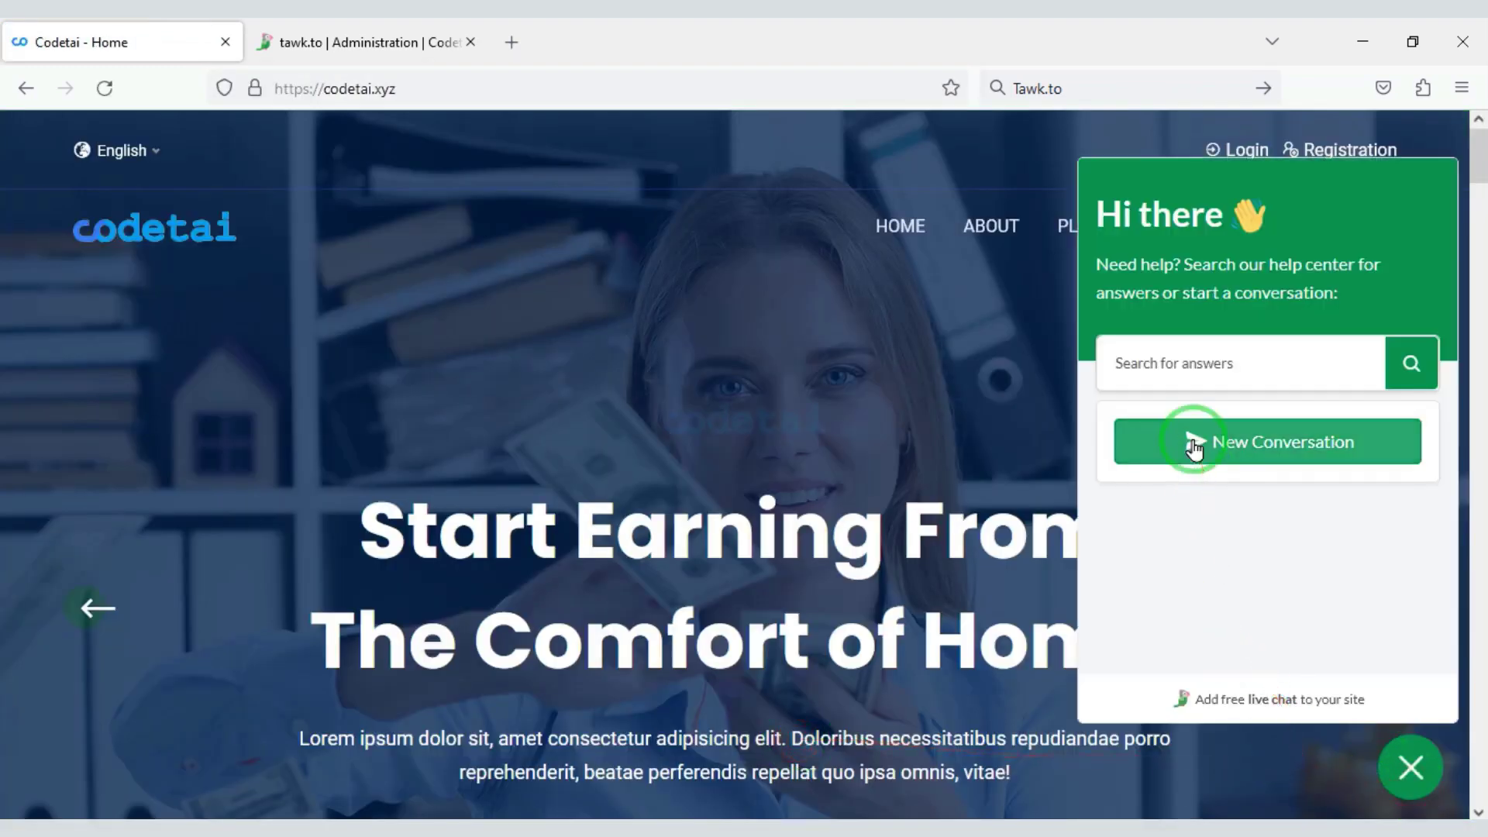
pyautogui.click(1189, 438)
pyautogui.click(1207, 697)
pyautogui.write('h')
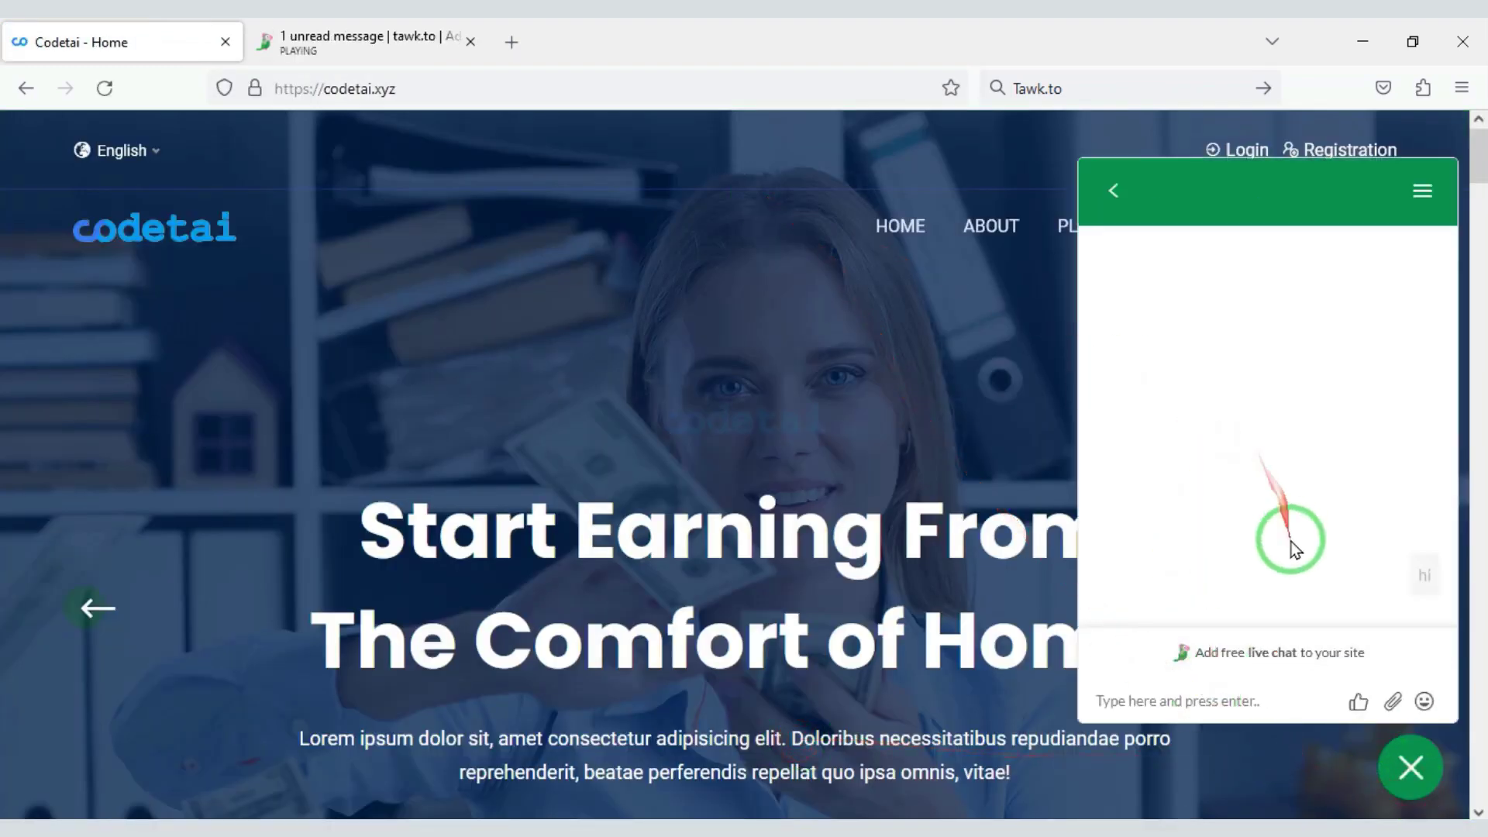
# Join the Codetai chat in the tawk.to dashboard, reply Hello, and close that tab.
pyautogui.click(364, 42)
pyautogui.click(132, 250)
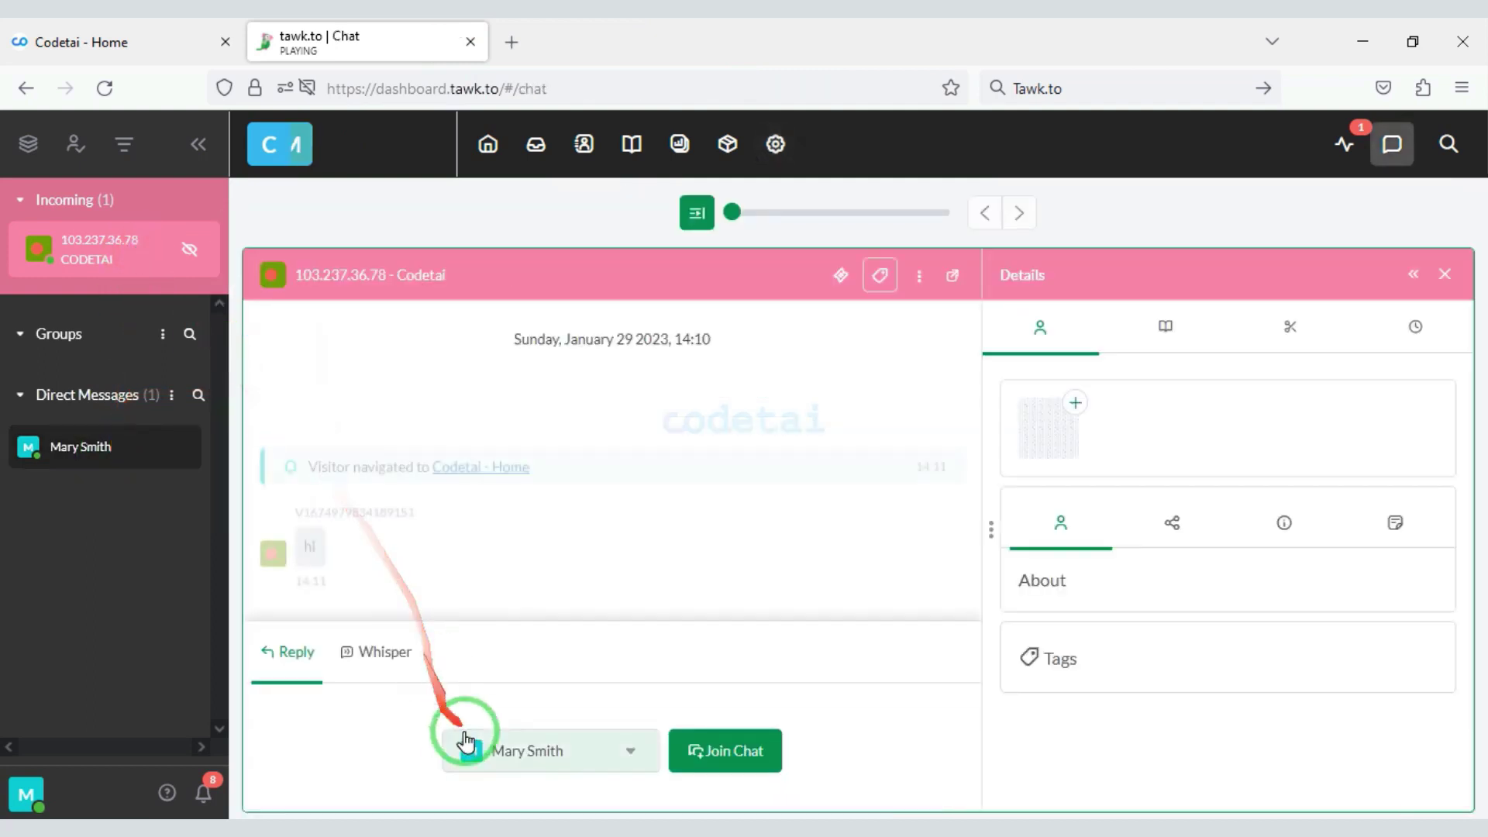
pyautogui.click(704, 758)
pyautogui.click(484, 734)
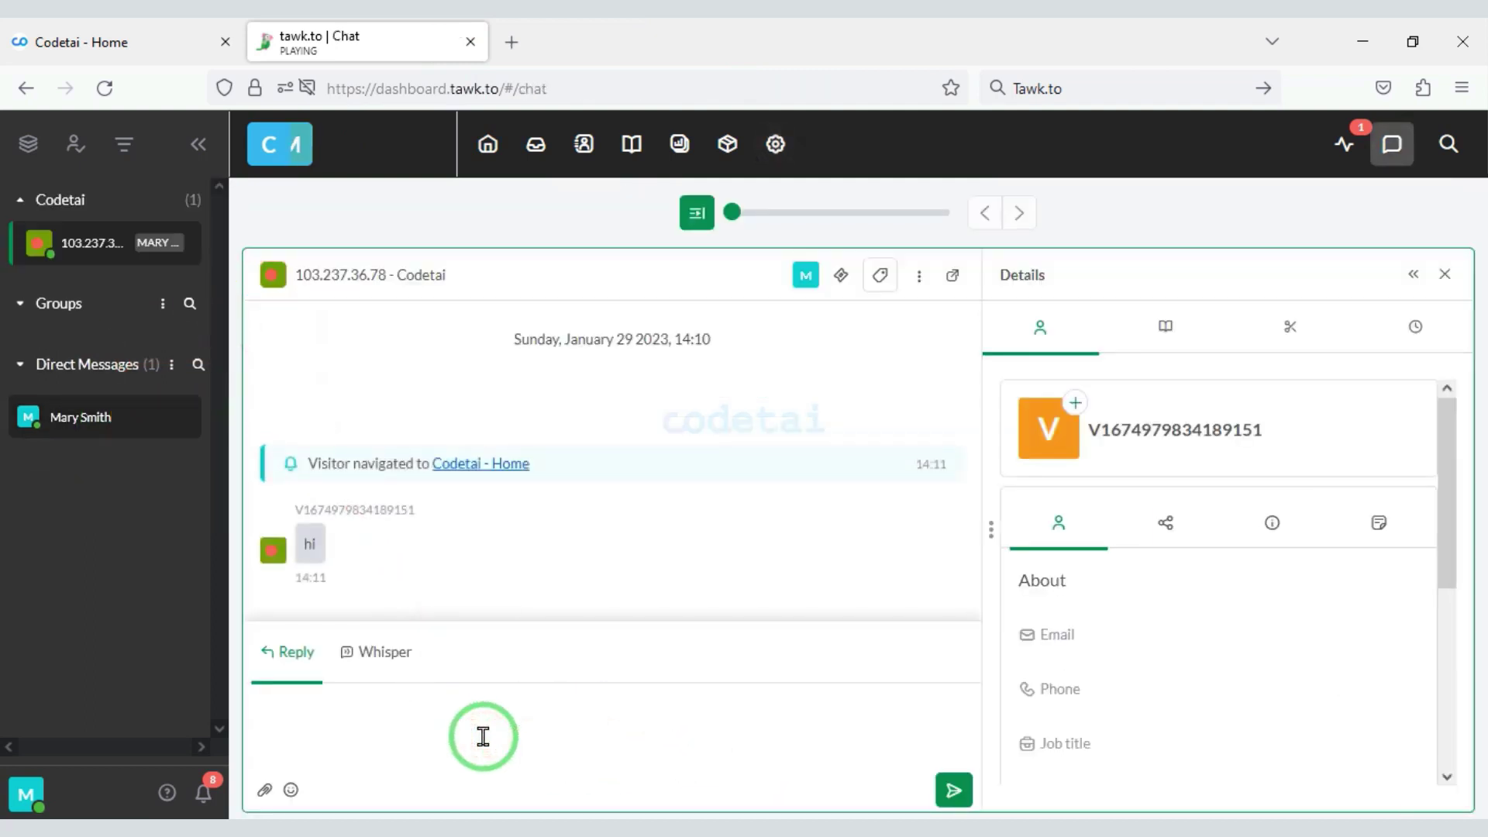
pyautogui.write('Hello')
pyautogui.press('Return')
pyautogui.click(132, 39)
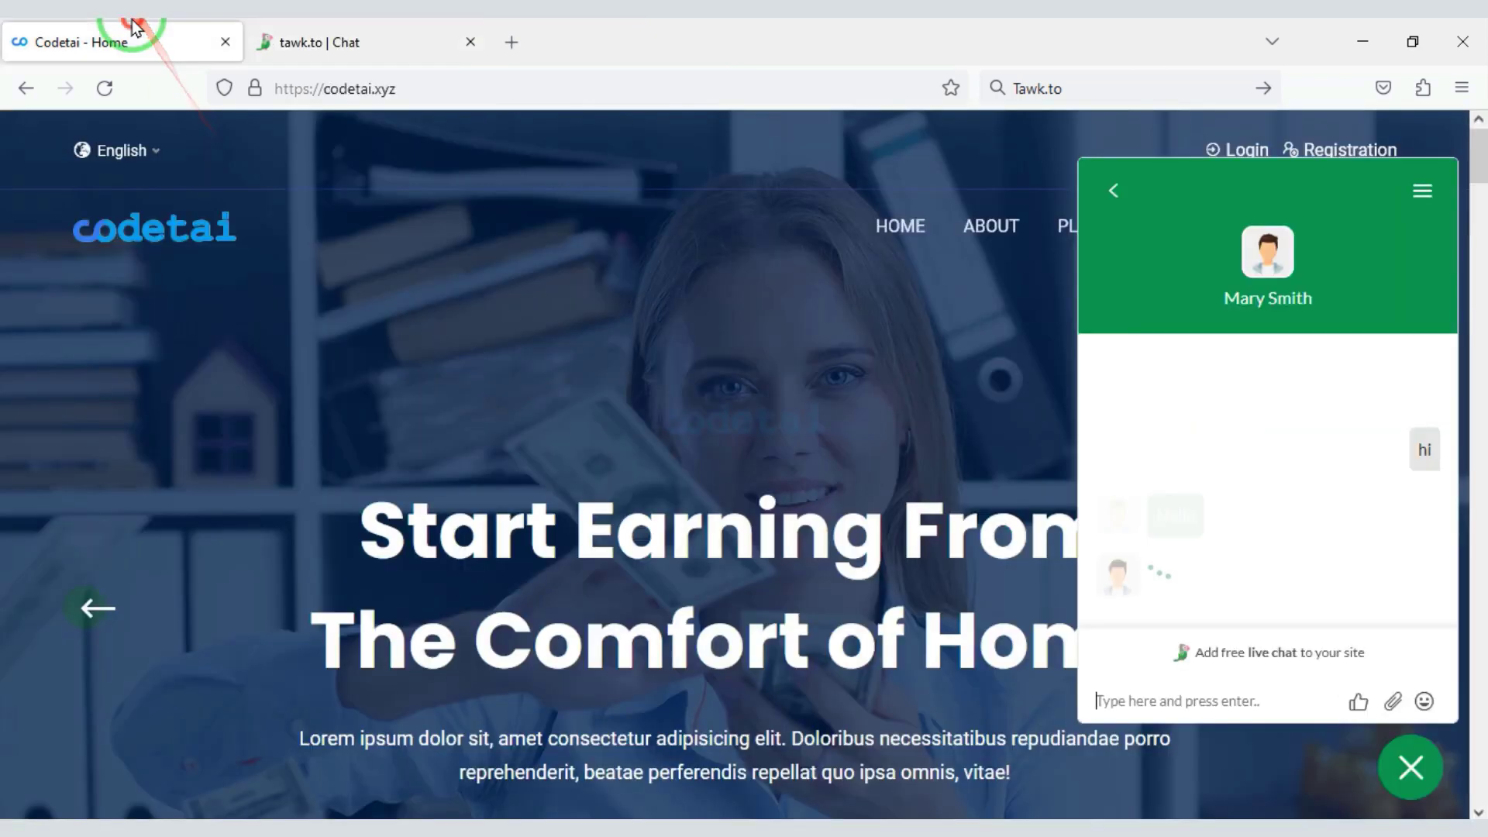
pyautogui.click(469, 43)
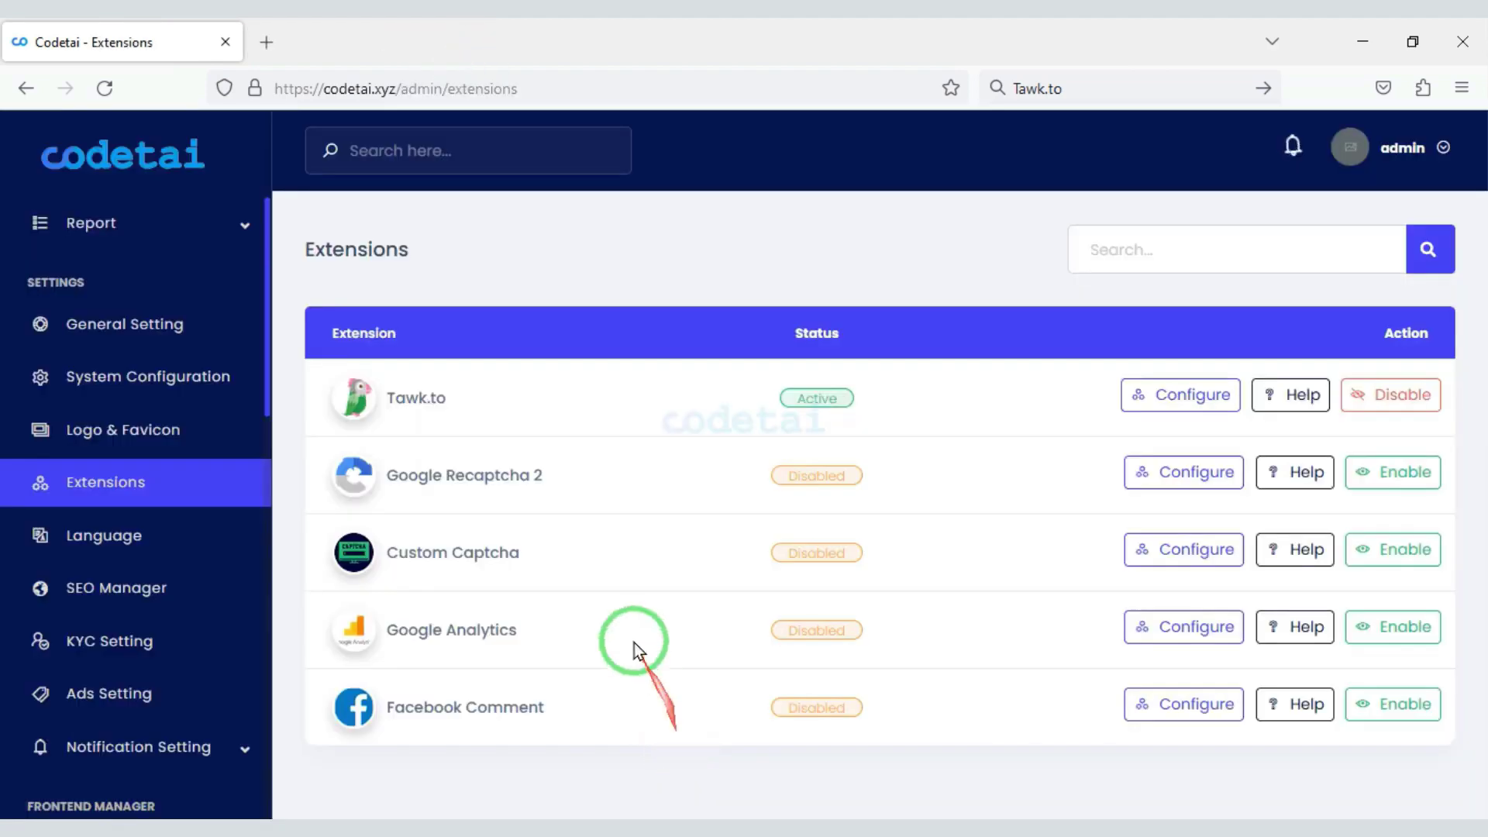
# Open Google Recaptcha 2 settings, find the reCAPTCHA admin console and sign in with the Codetai Google account.
pyautogui.click(1232, 478)
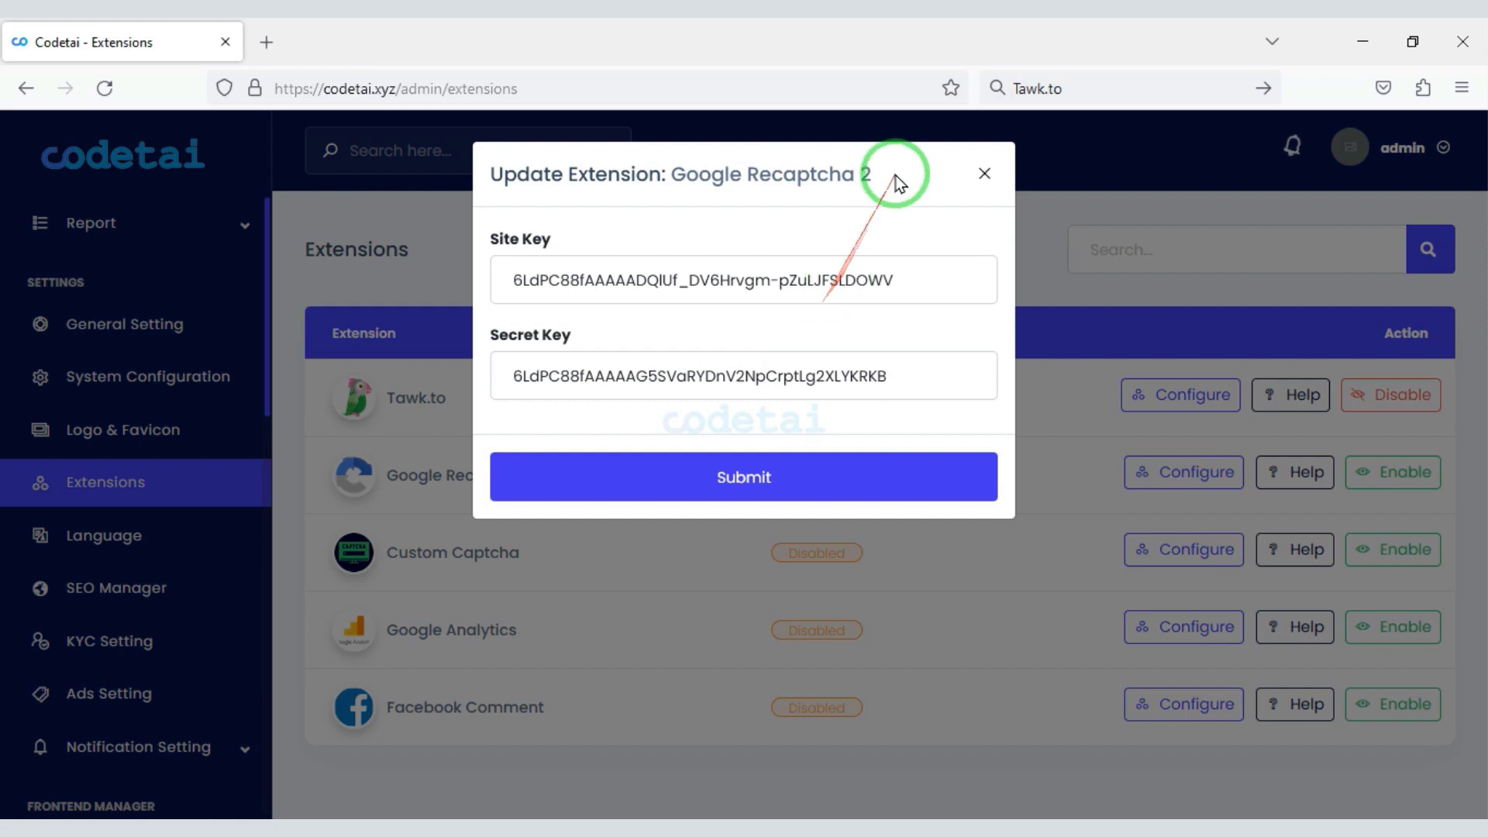
pyautogui.moveTo(891, 174); pyautogui.dragTo(671, 172)
pyautogui.click(267, 44)
pyautogui.hotkey('ctrl', 'v')
pyautogui.write('admin')
pyautogui.press('Return')
pyautogui.click(356, 350)
pyautogui.click(664, 382)
pyautogui.click(860, 579)
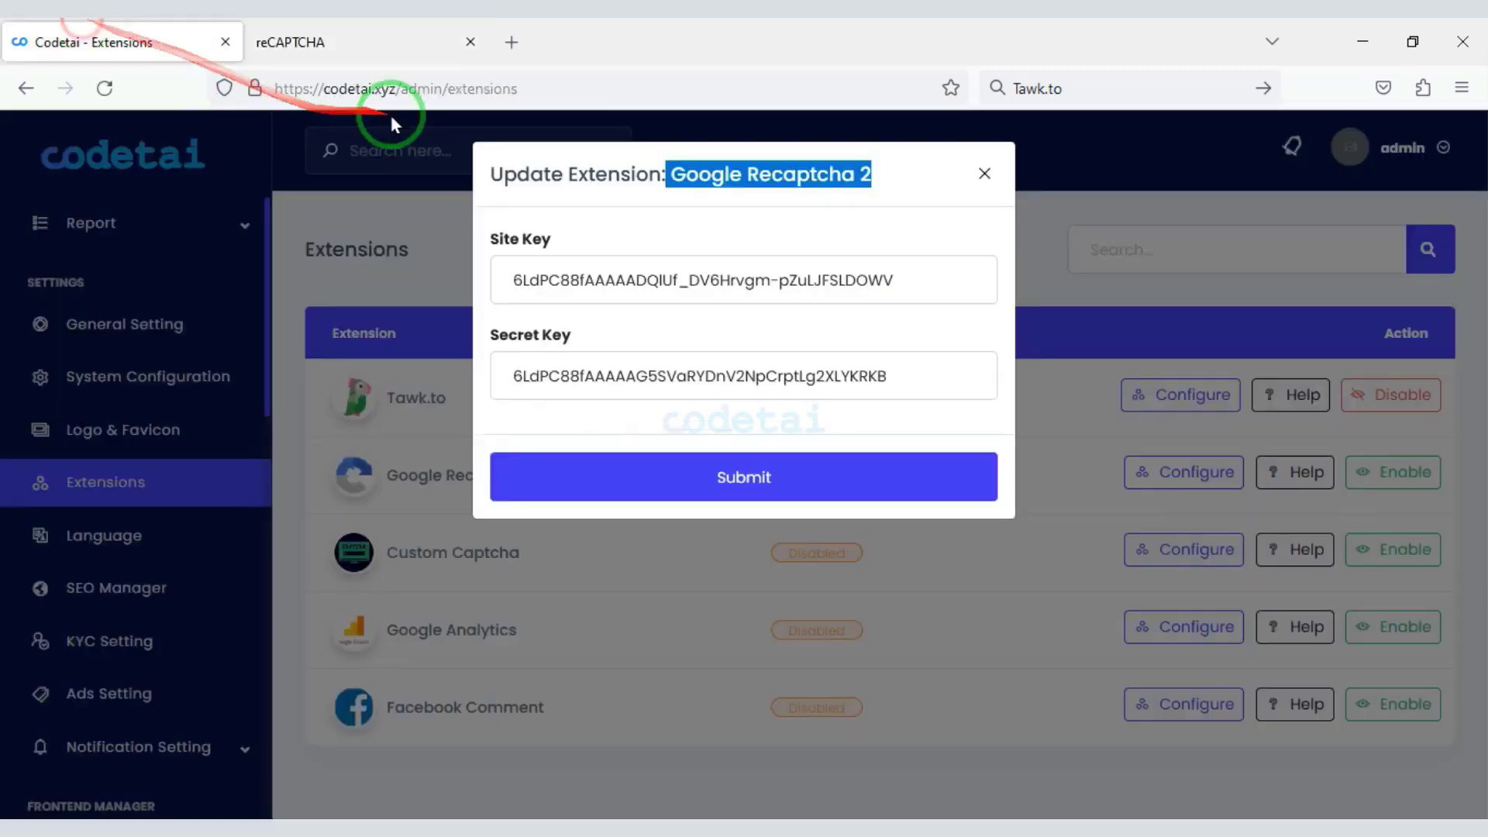
# Register a reCAPTCHA v2 site labelled codetai.xyz for domain codetai.xyz, accepting the terms.
pyautogui.doubleClick(388, 89)
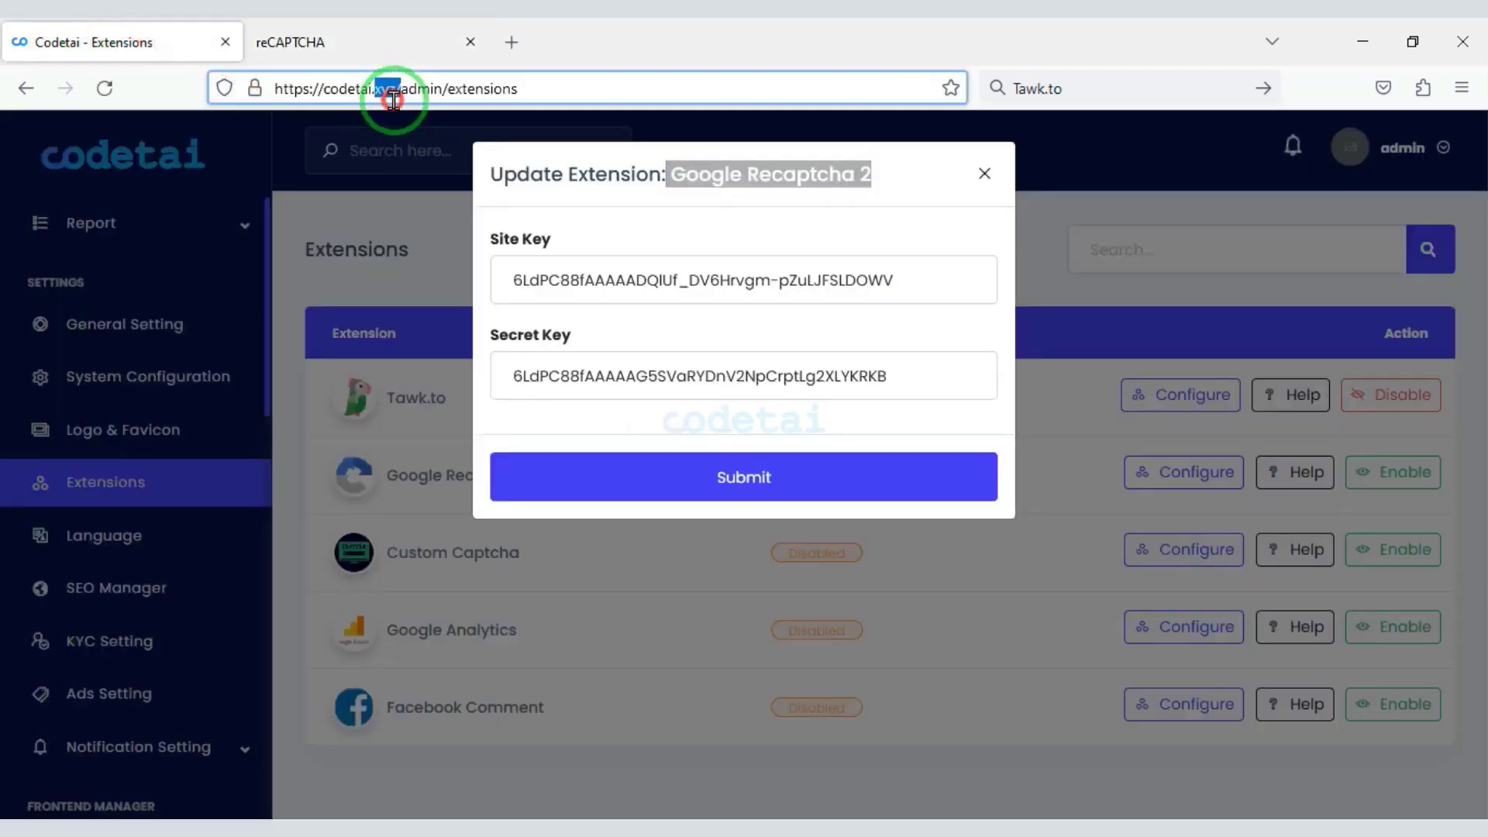
pyautogui.hotkey('ctrl', 'c')
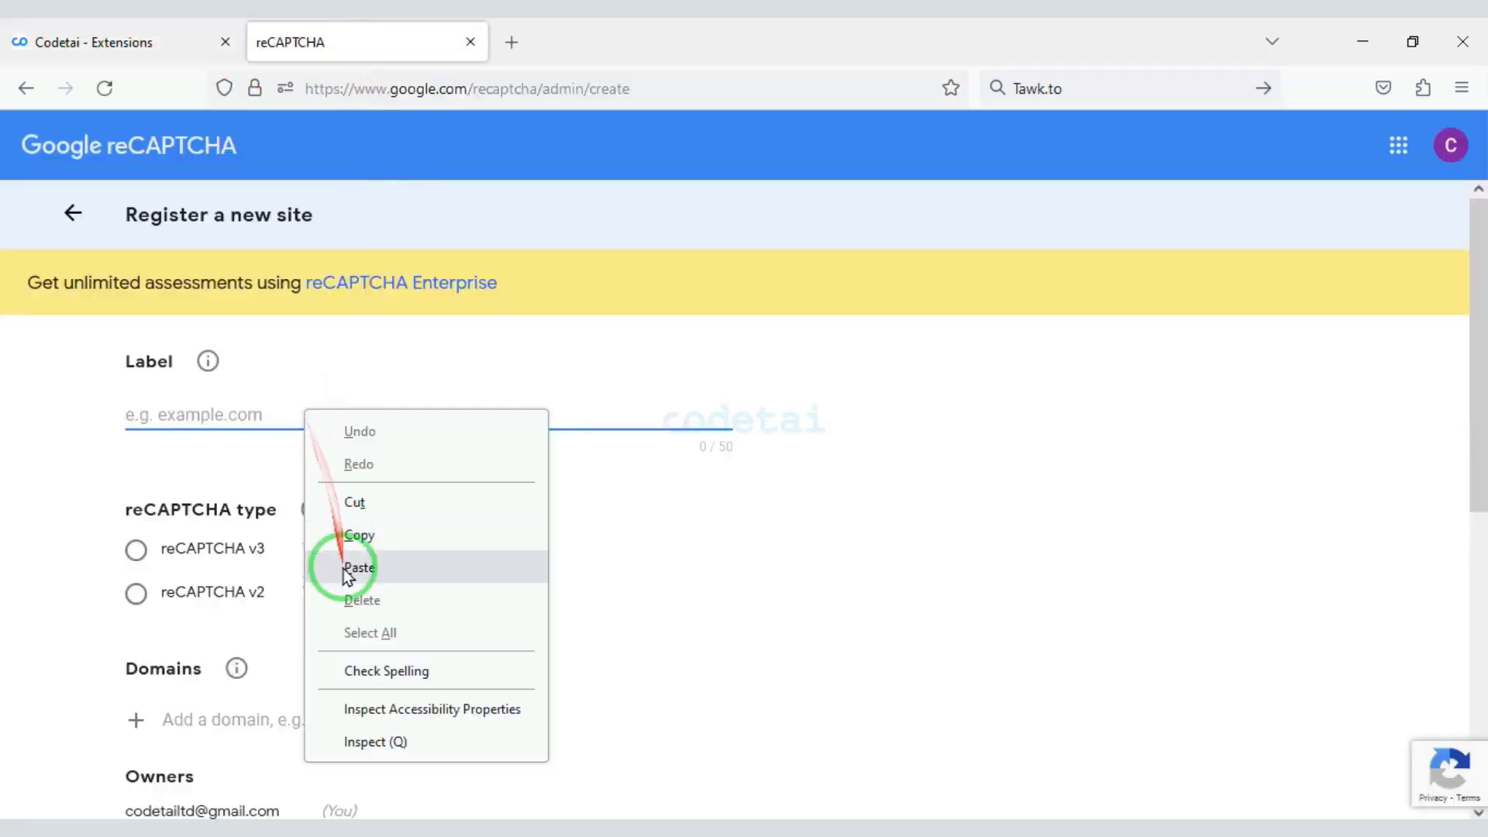
pyautogui.click(350, 564)
pyautogui.scroll(-2, 1472, 323)
pyautogui.click(136, 410)
pyautogui.scroll(-2, 704, 528)
pyautogui.click(266, 499)
pyautogui.hotkey('ctrl', 'v')
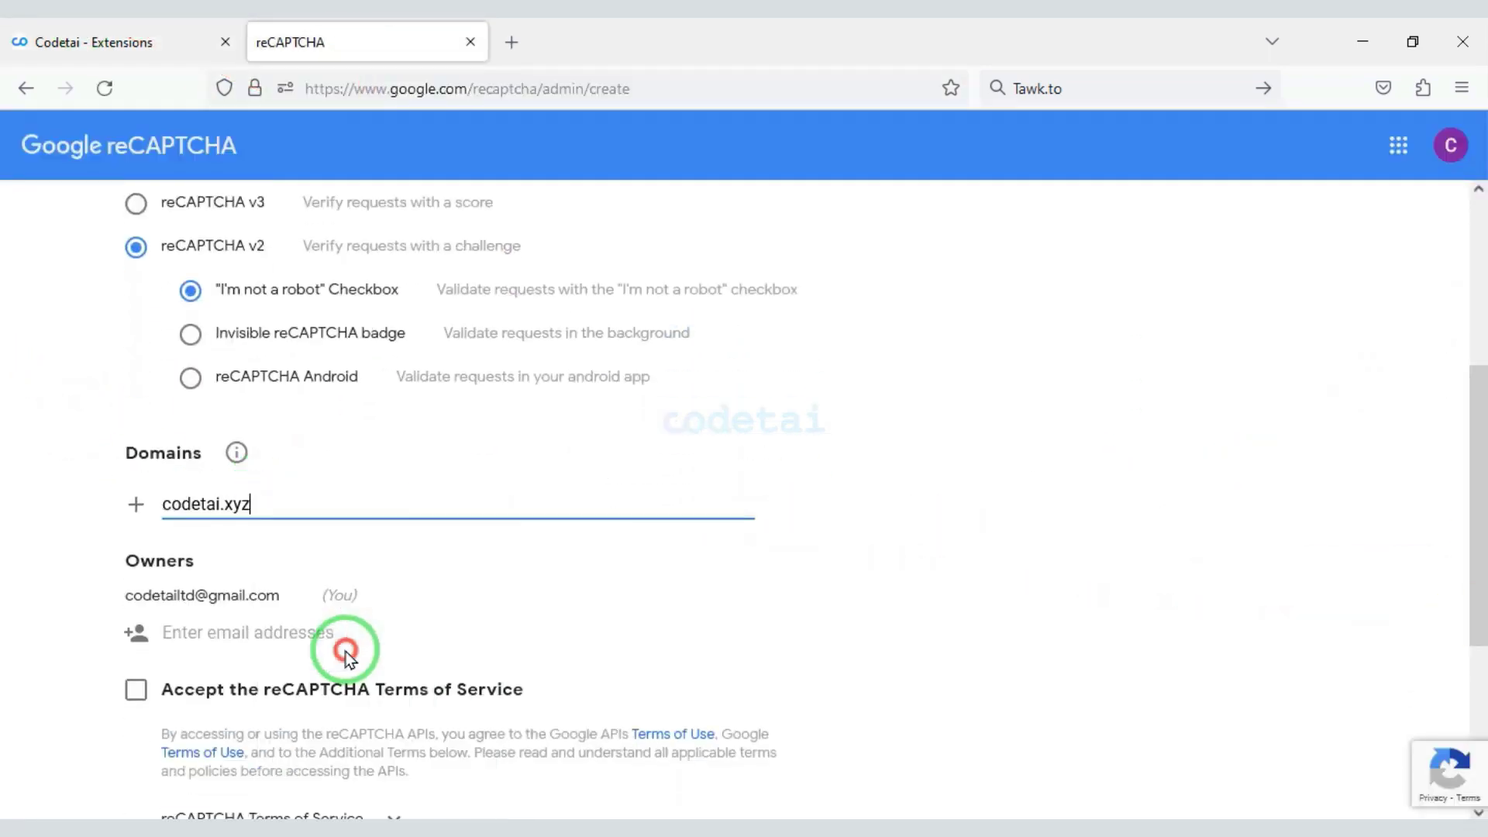
pyautogui.press('Return')
pyautogui.scroll(-5, 1477, 465)
pyautogui.click(290, 700)
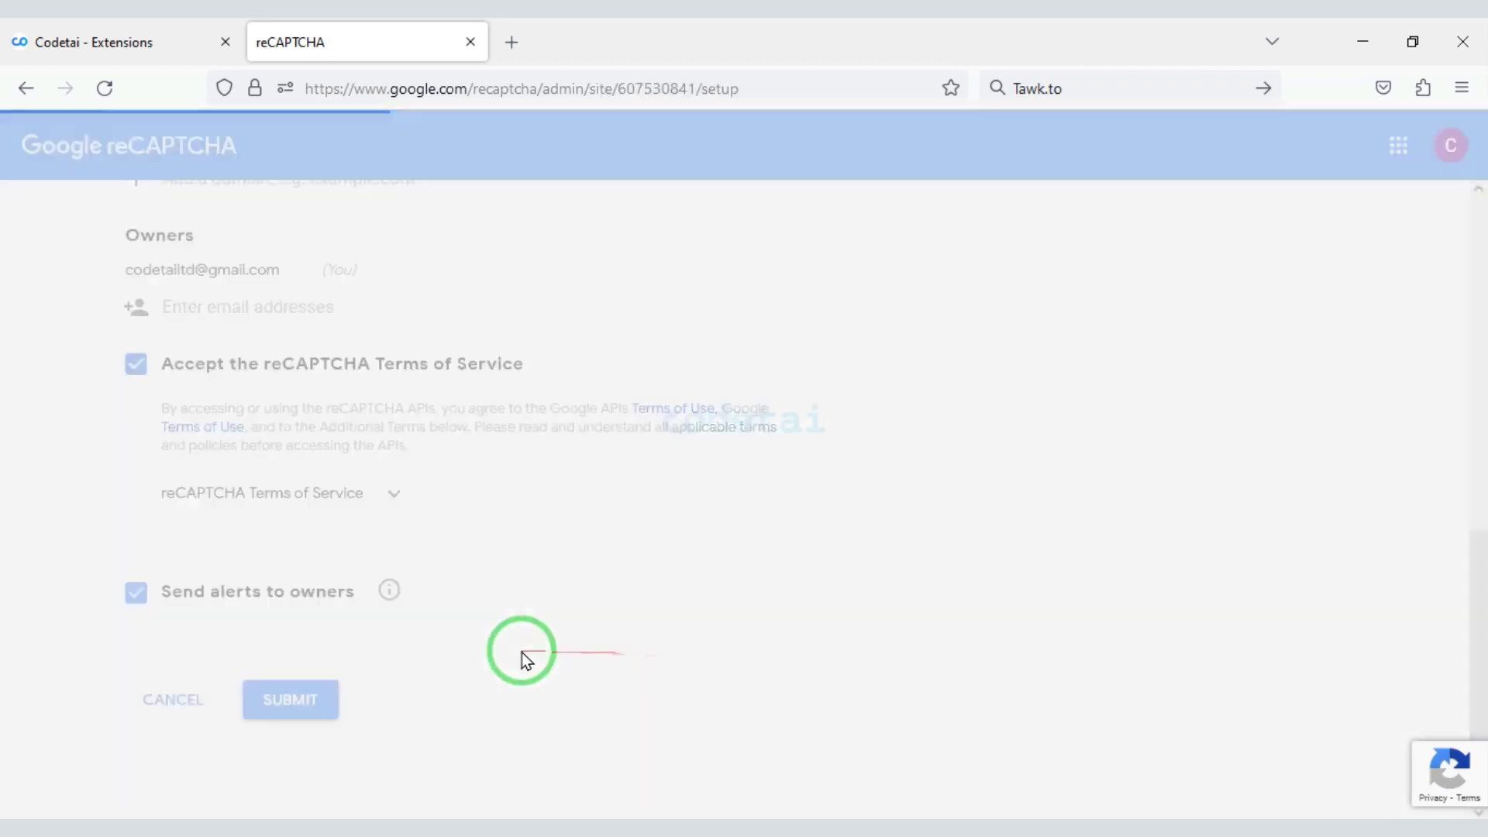
pyautogui.click(232, 448)
# Replace the Google Recaptcha 2 Site Key and Secret Key with the new keys and submit.
pyautogui.click(93, 42)
pyautogui.moveTo(899, 280); pyautogui.dragTo(449, 264)
pyautogui.hotkey('ctrl', 'v')
pyautogui.click(348, 42)
pyautogui.click(266, 603)
pyautogui.click(93, 42)
pyautogui.moveTo(899, 376); pyautogui.dragTo(522, 368)
pyautogui.press('BackSpace')
pyautogui.hotkey('ctrl', 'v')
pyautogui.click(694, 478)
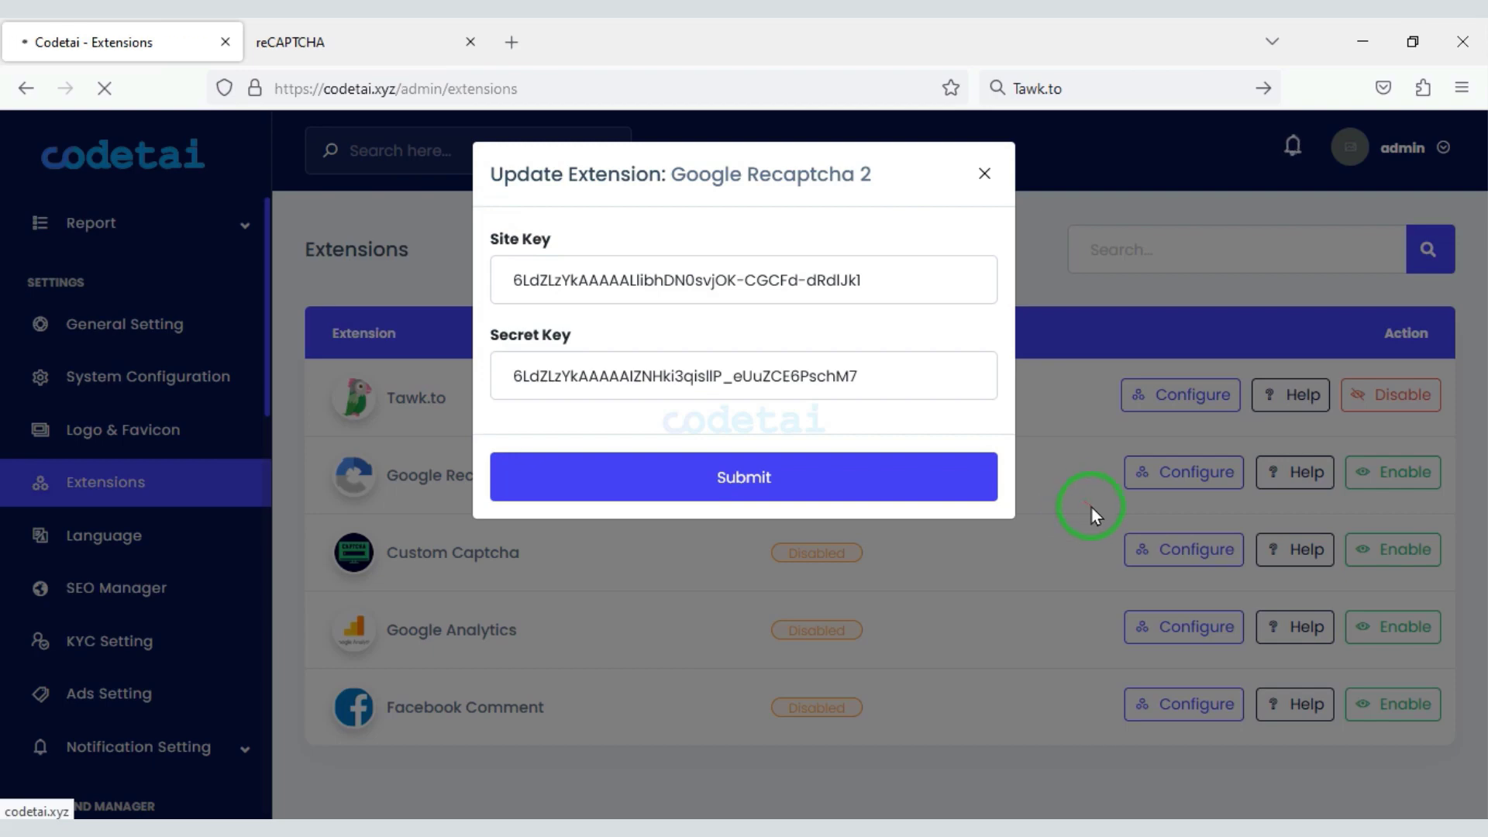
# Enable Google Recaptcha 2, verify the checkbox on the registration page, and close the reCAPTCHA tab.
pyautogui.click(1381, 476)
pyautogui.click(967, 303)
pyautogui.moveTo(517, 89); pyautogui.dragTo(393, 189)
pyautogui.press('BackSpace')
pyautogui.press('Return')
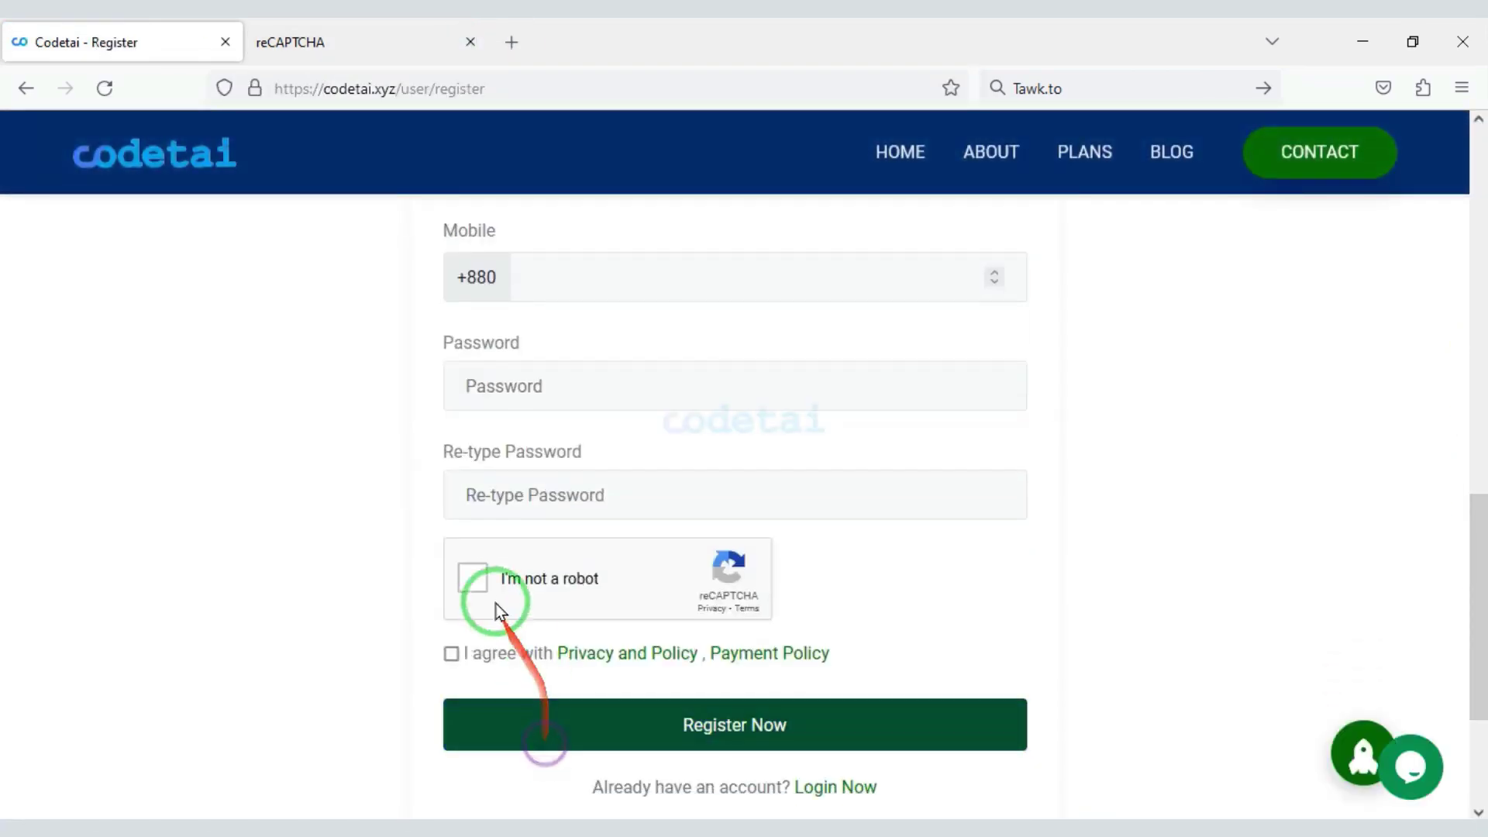
pyautogui.click(476, 572)
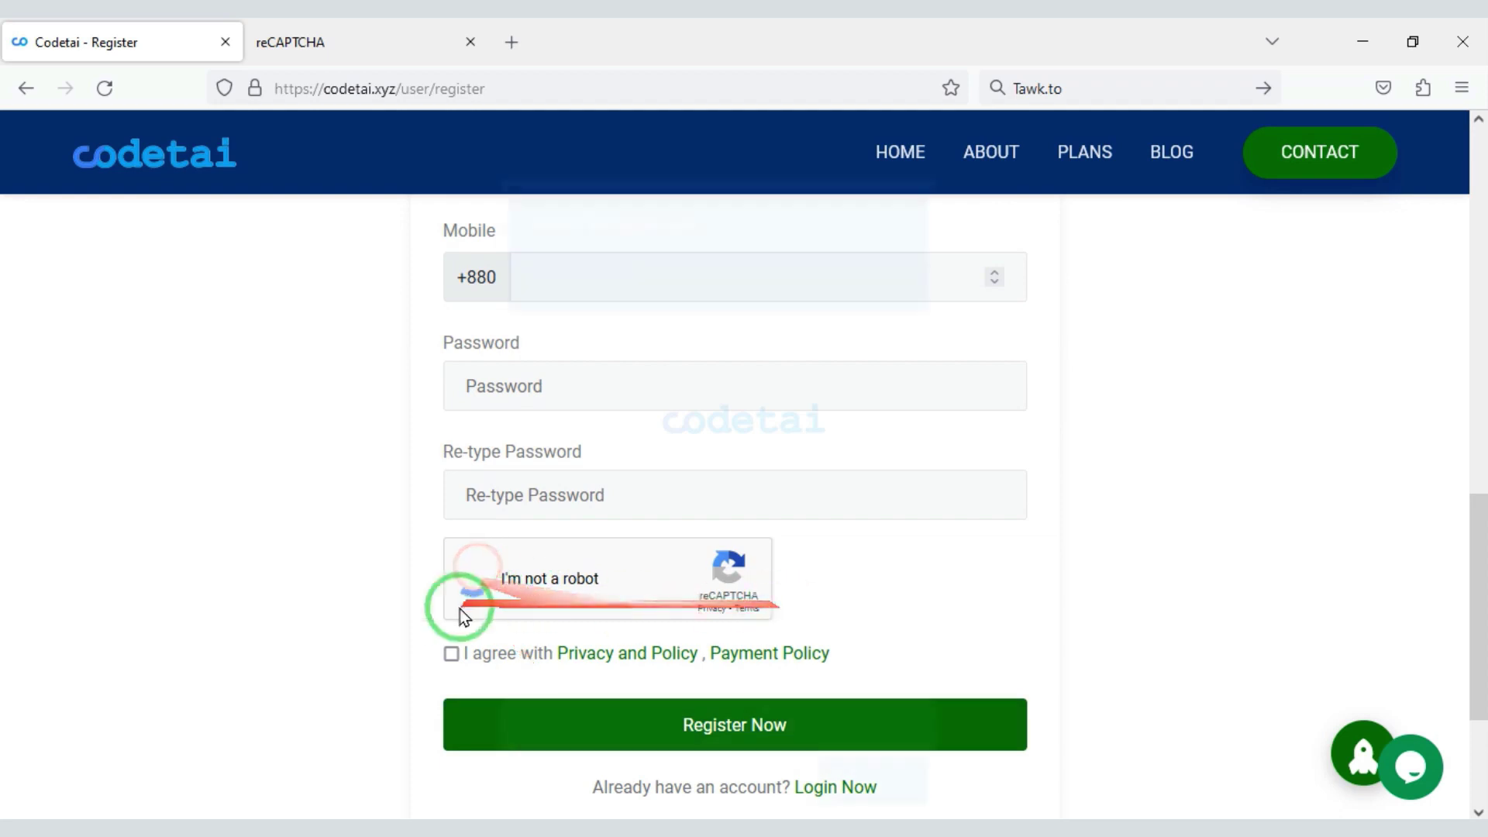
pyautogui.click(338, 32)
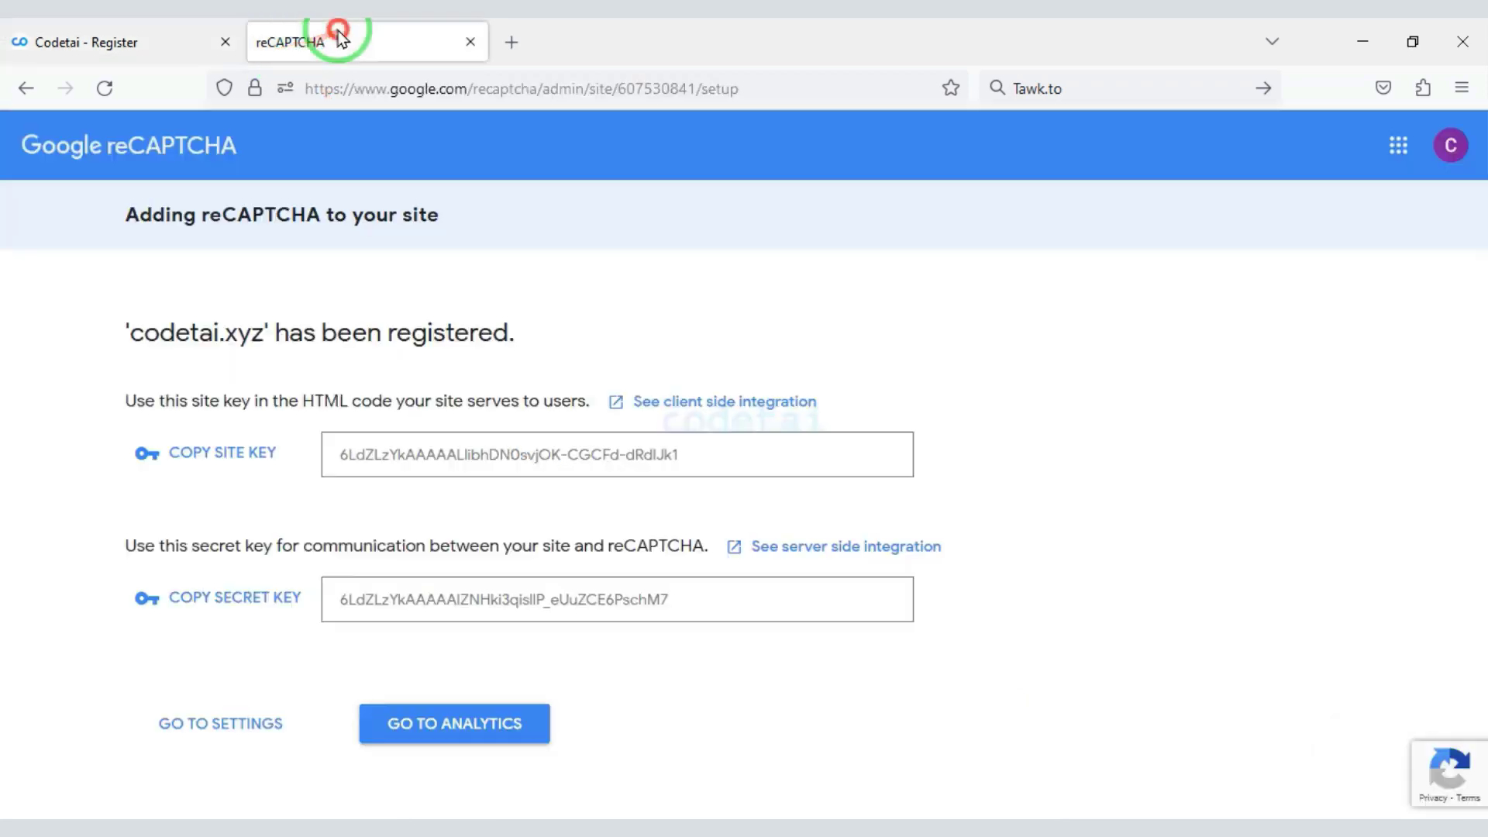
pyautogui.click(469, 42)
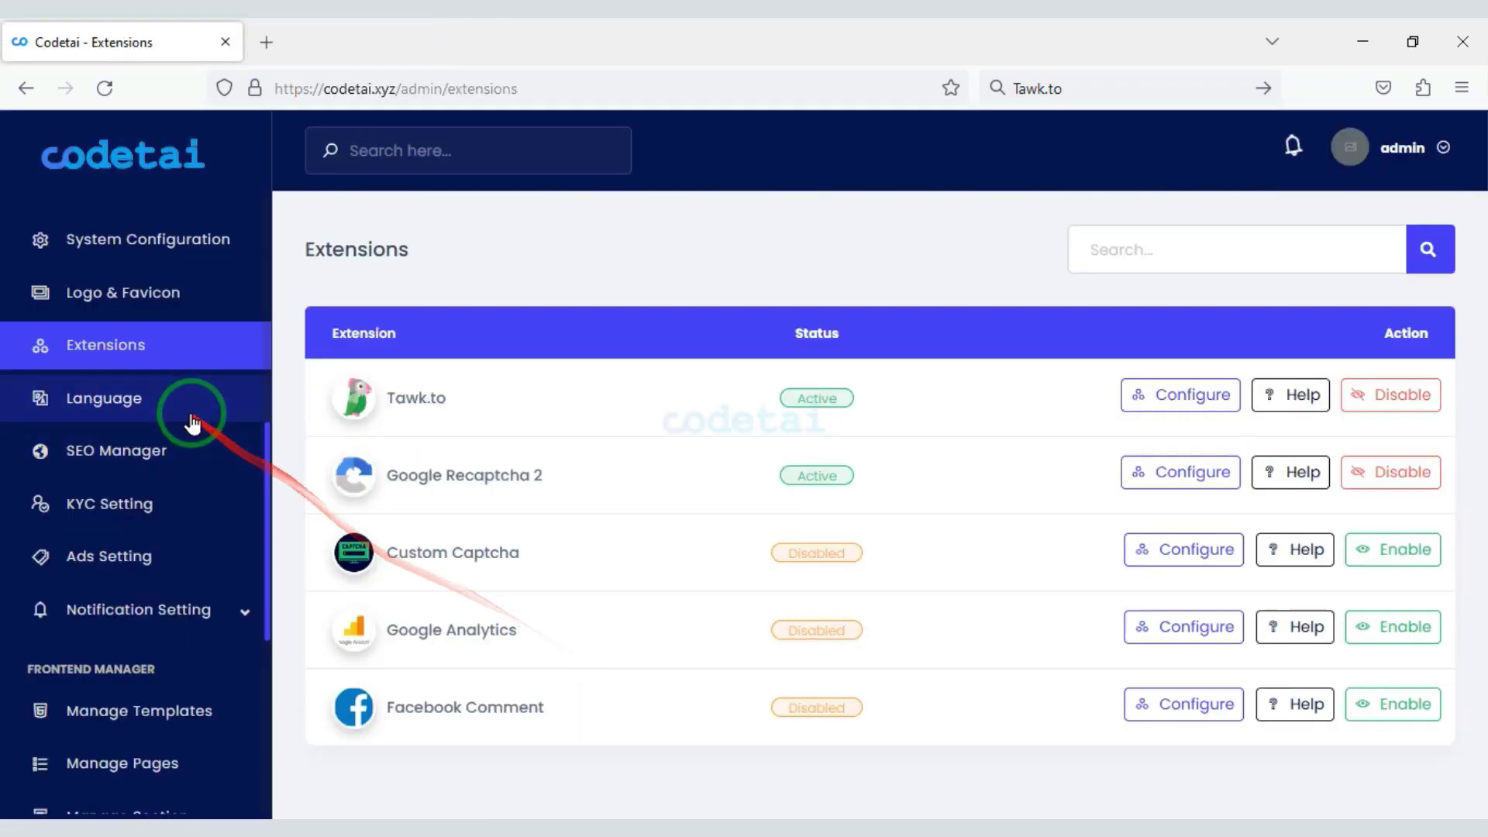
pyautogui.click(189, 411)
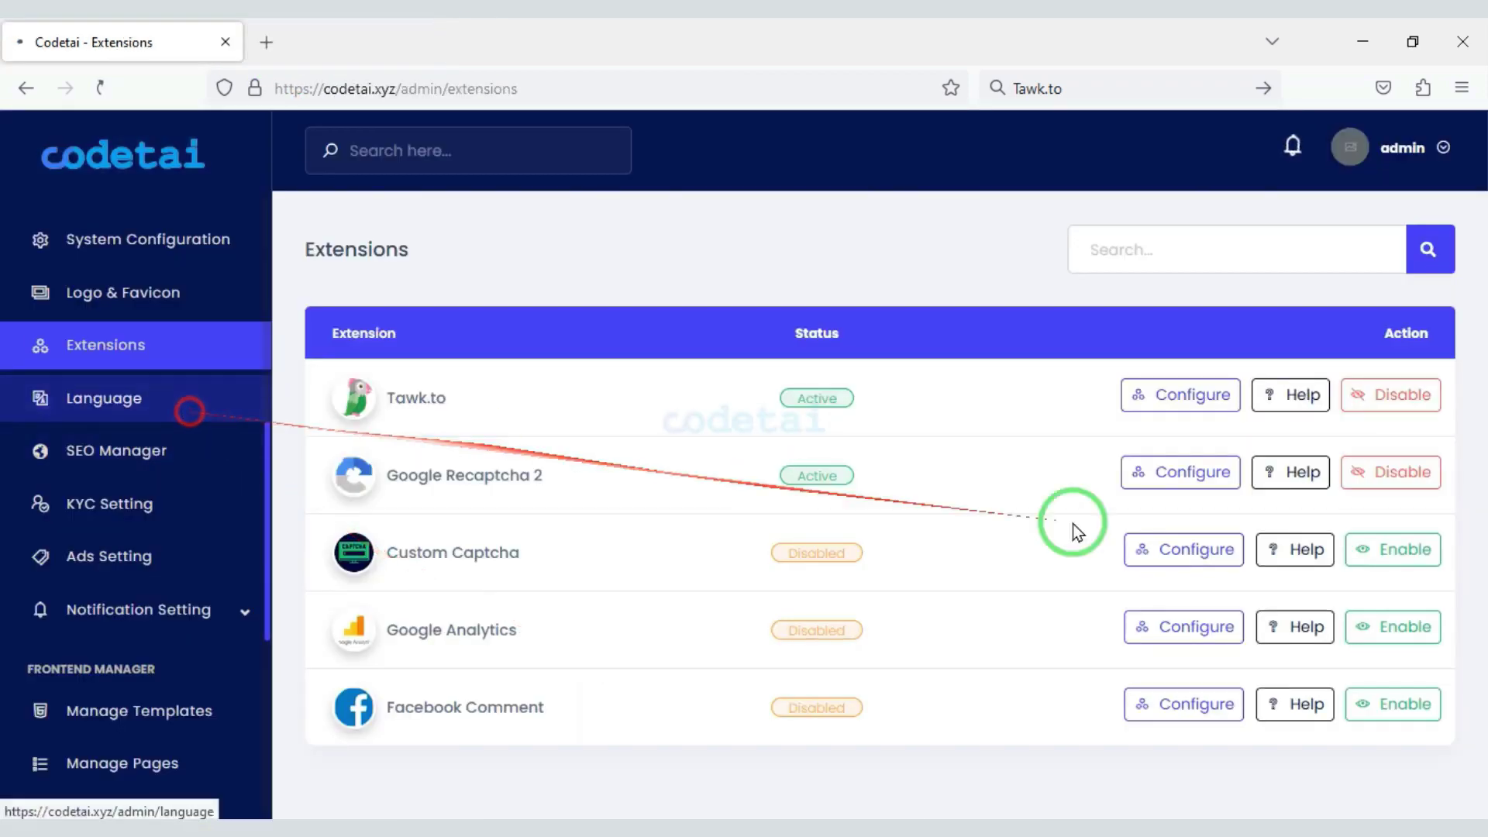
# Close the Add New Language form unused, look over the SEO Manager fields, then go to KYC Setting.
pyautogui.click(1415, 261)
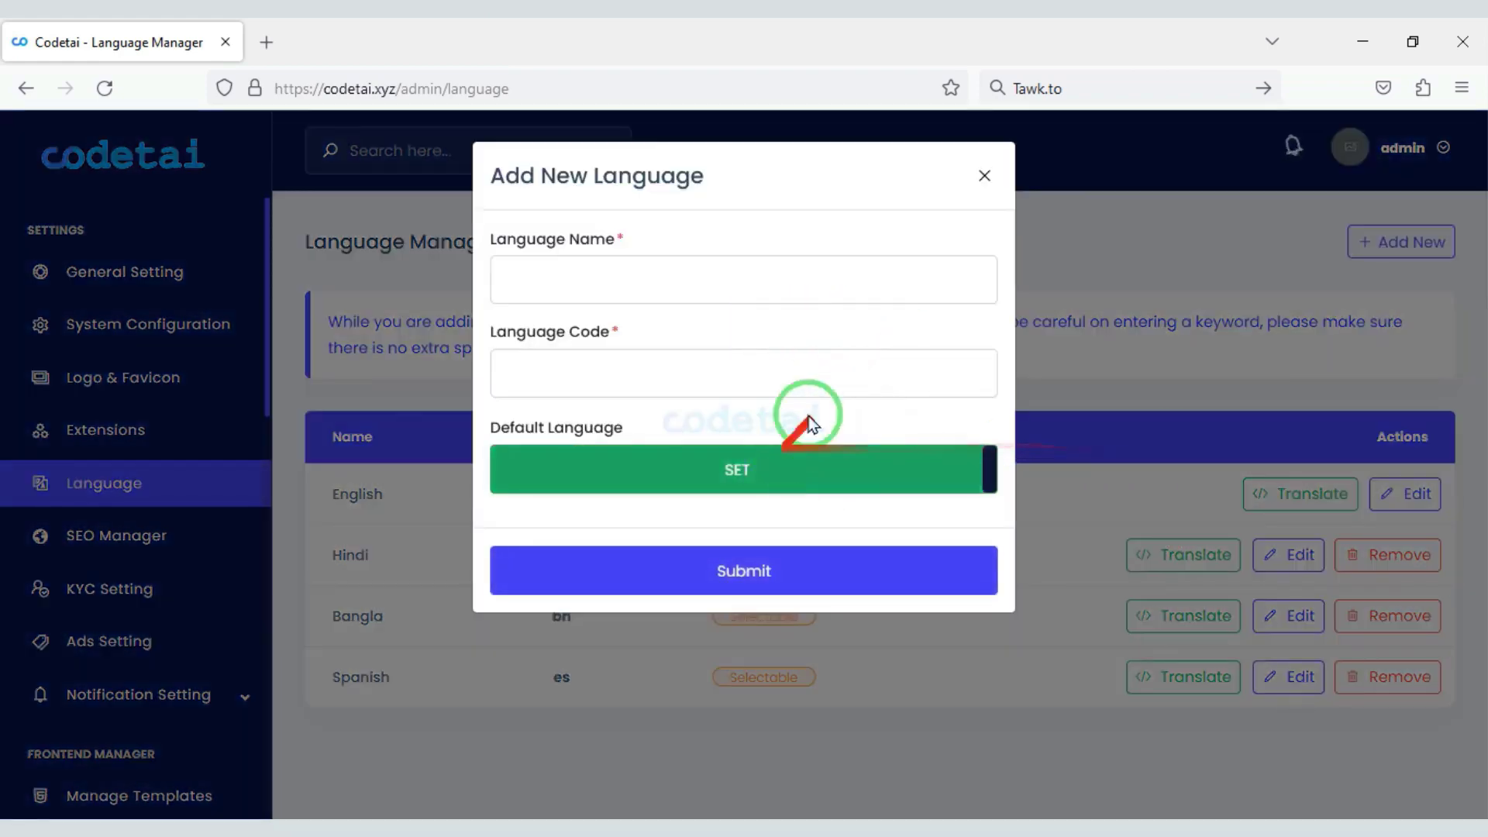
pyautogui.click(973, 186)
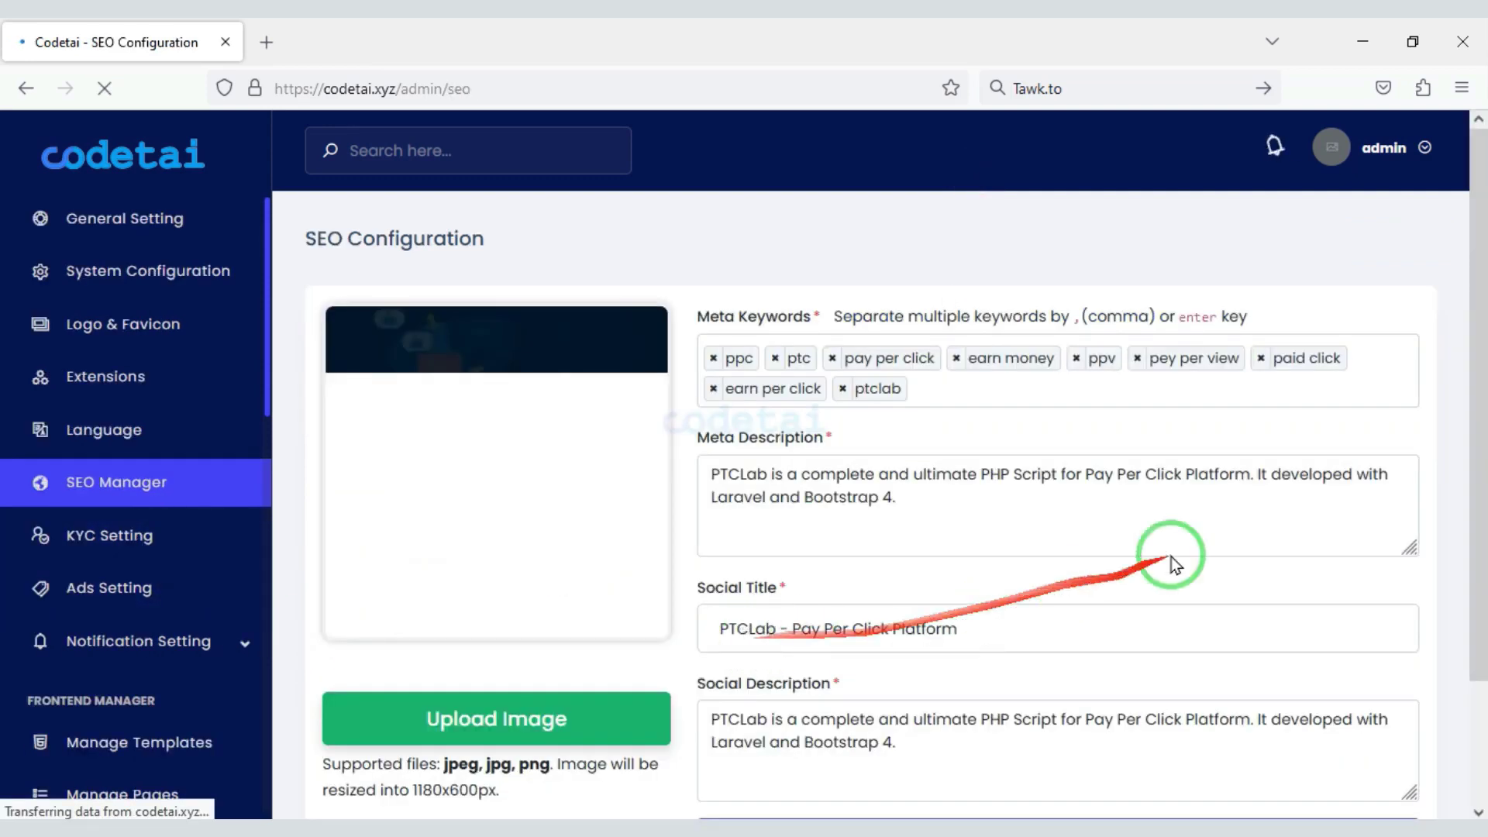
pyautogui.moveTo(1476, 333); pyautogui.dragTo(1476, 430)
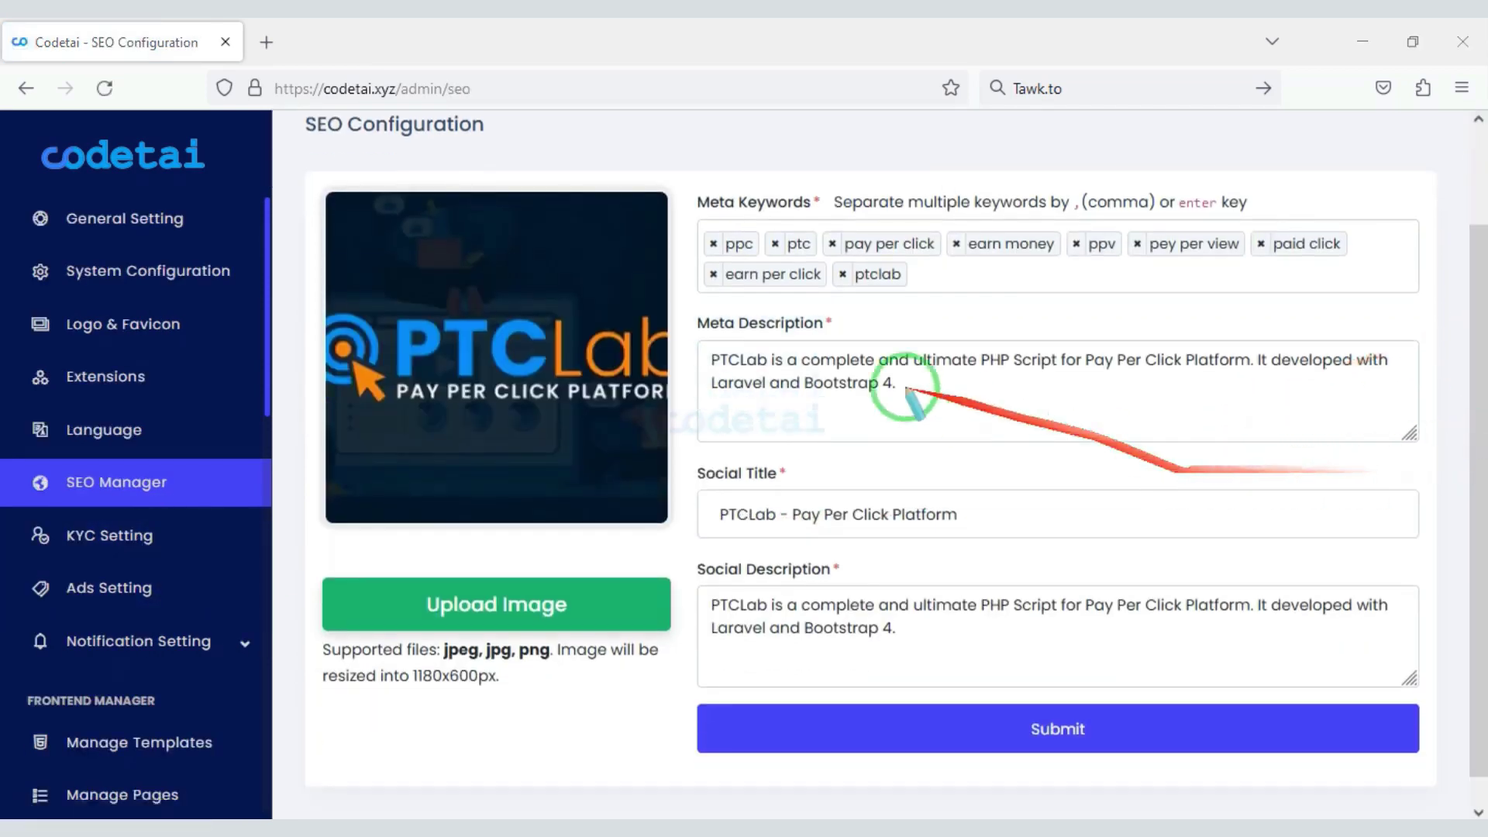
pyautogui.moveTo(664, 165)
pyautogui.mouseDown()
pyautogui.moveTo(1069, 575)
pyautogui.moveTo(1414, 671)
pyautogui.moveTo(1457, 776)
pyautogui.mouseUp()
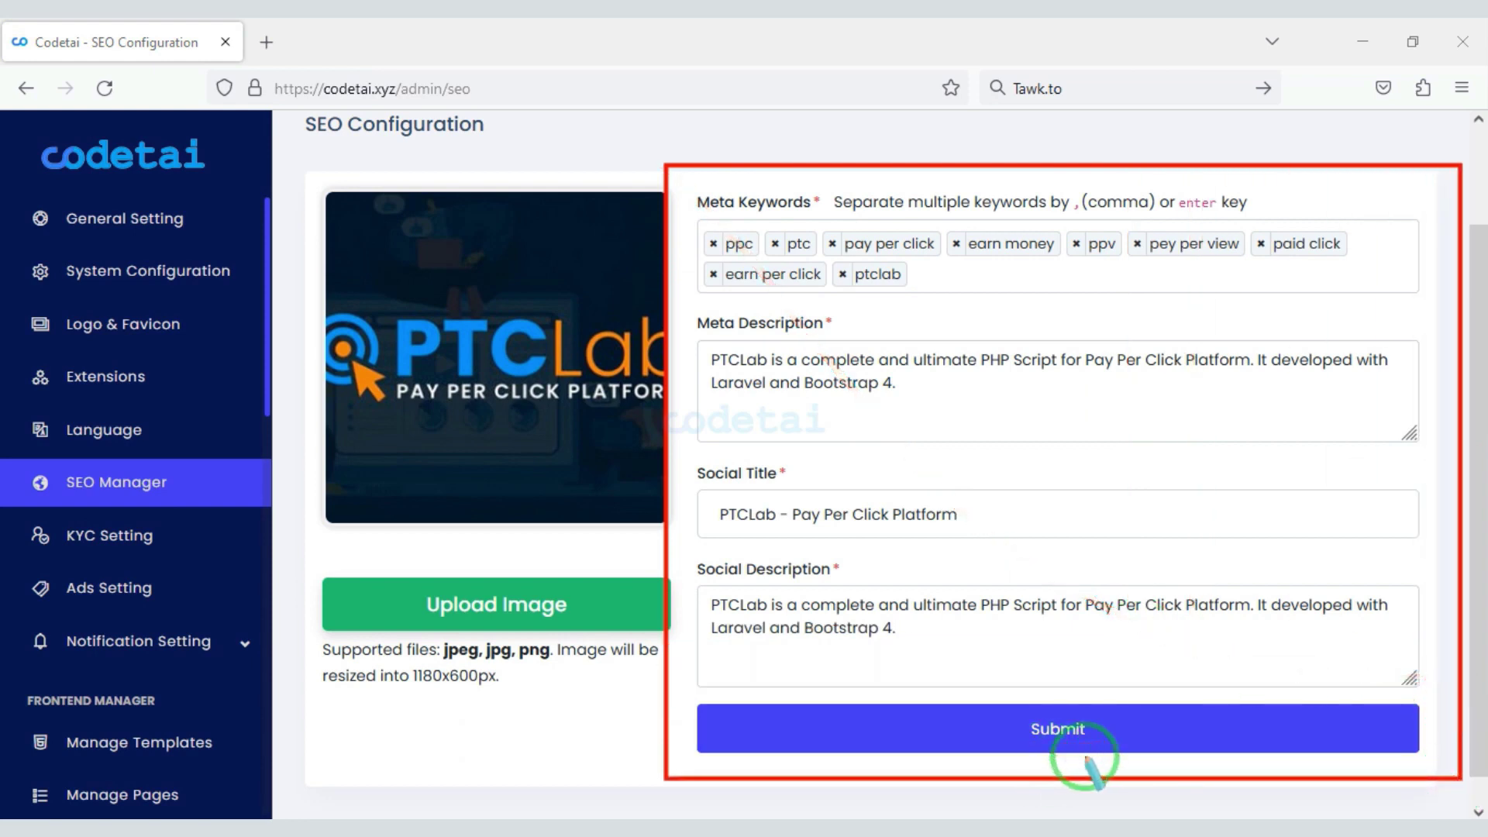
pyautogui.click(152, 547)
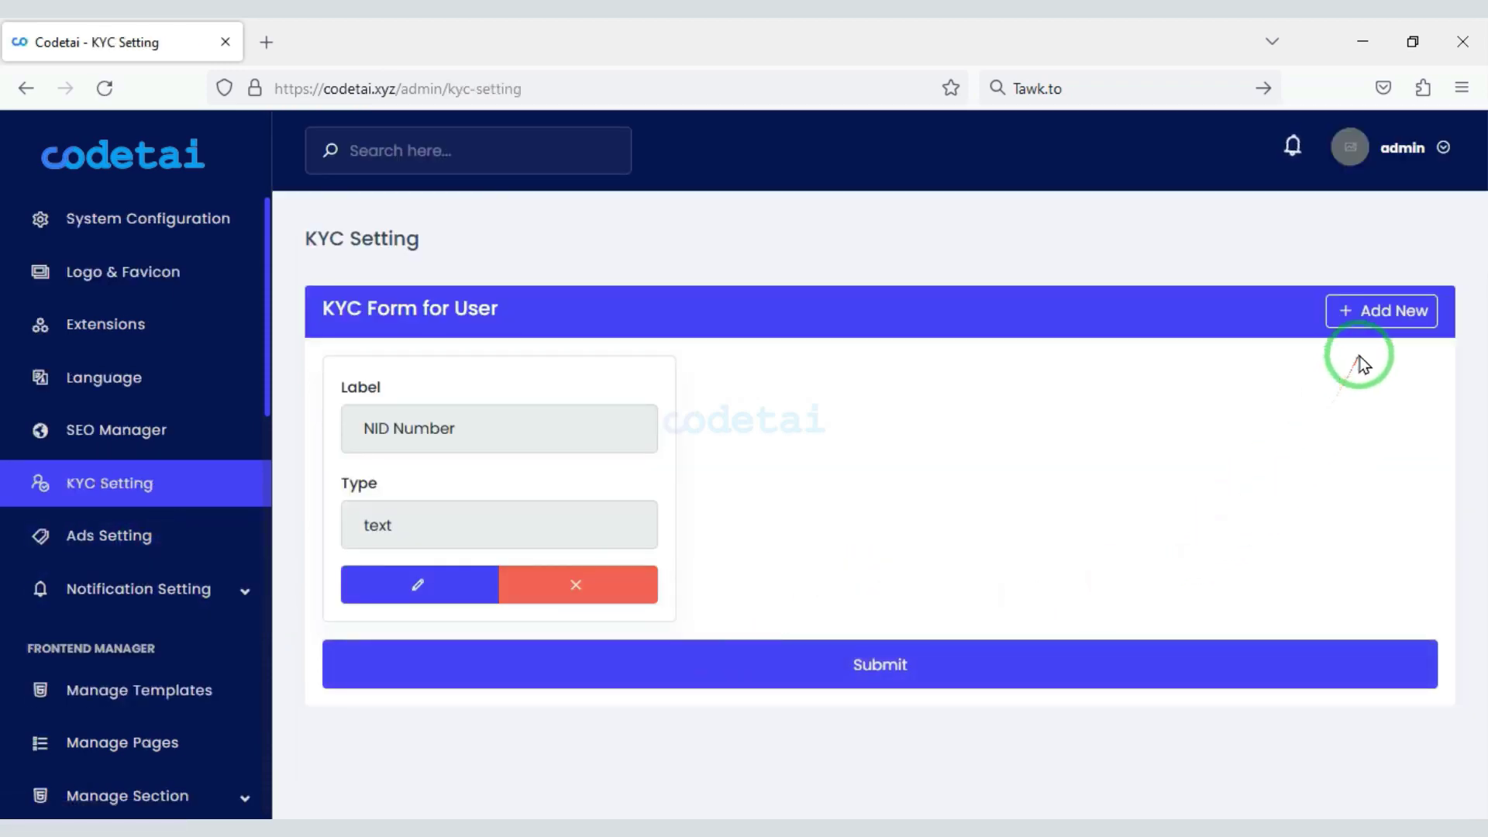
# Inspect the new KYC field's Is Required and Form Type (Text) options, close unsaved, then go to Ads Setting.
pyautogui.click(1376, 329)
pyautogui.click(651, 375)
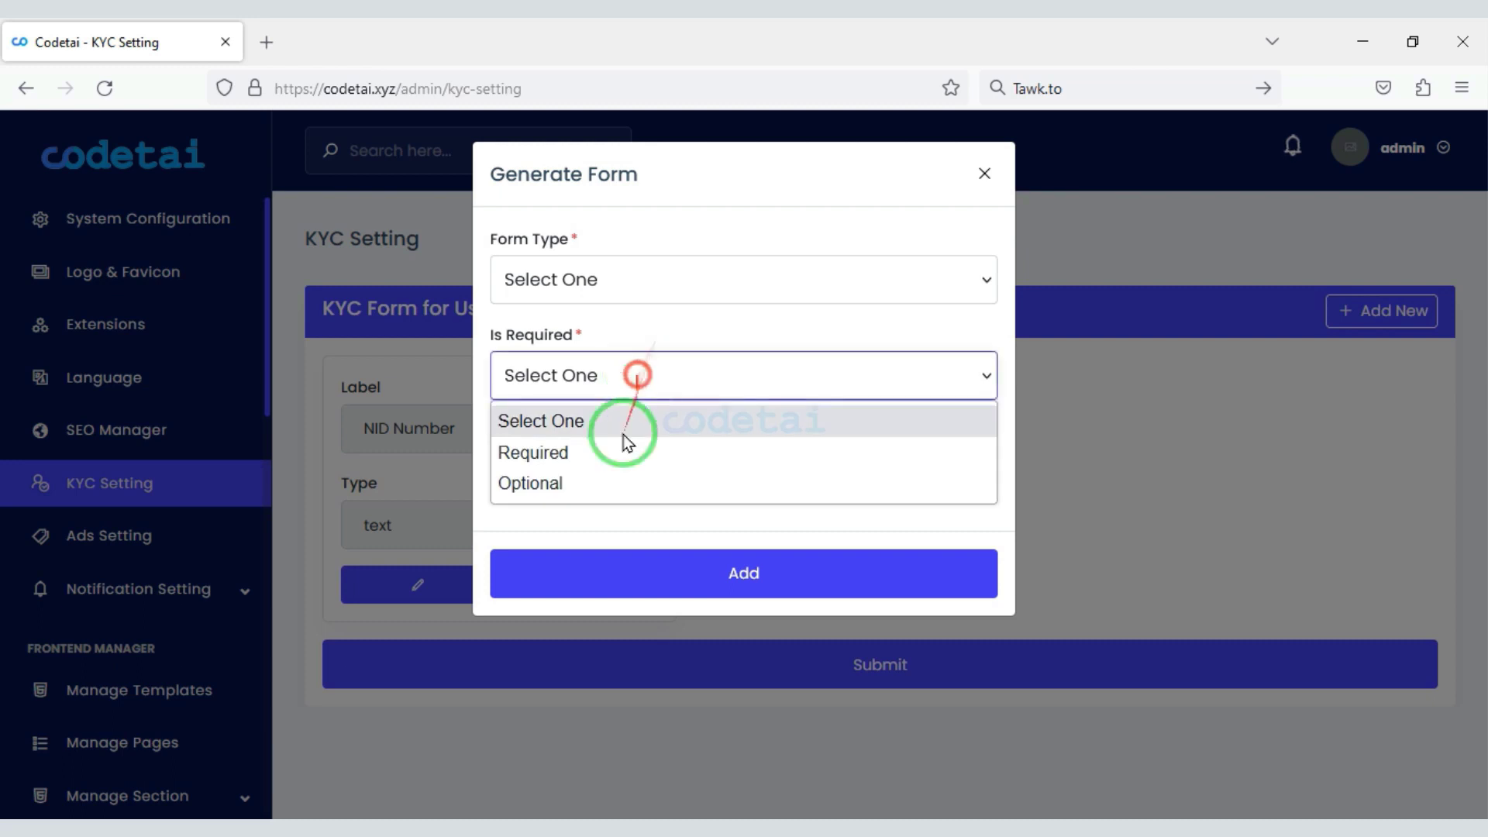
pyautogui.click(643, 282)
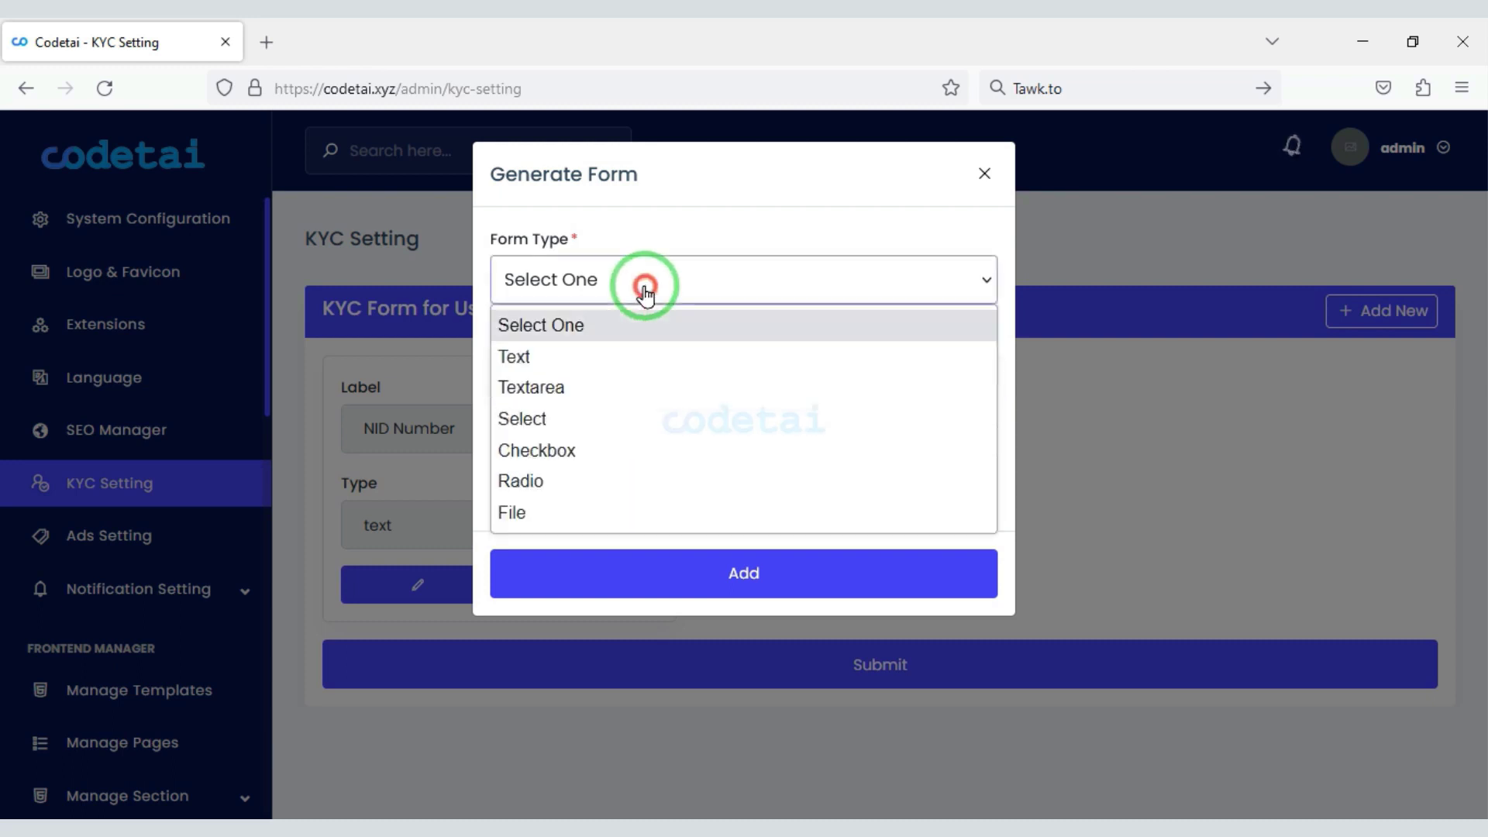
pyautogui.click(604, 358)
pyautogui.click(658, 476)
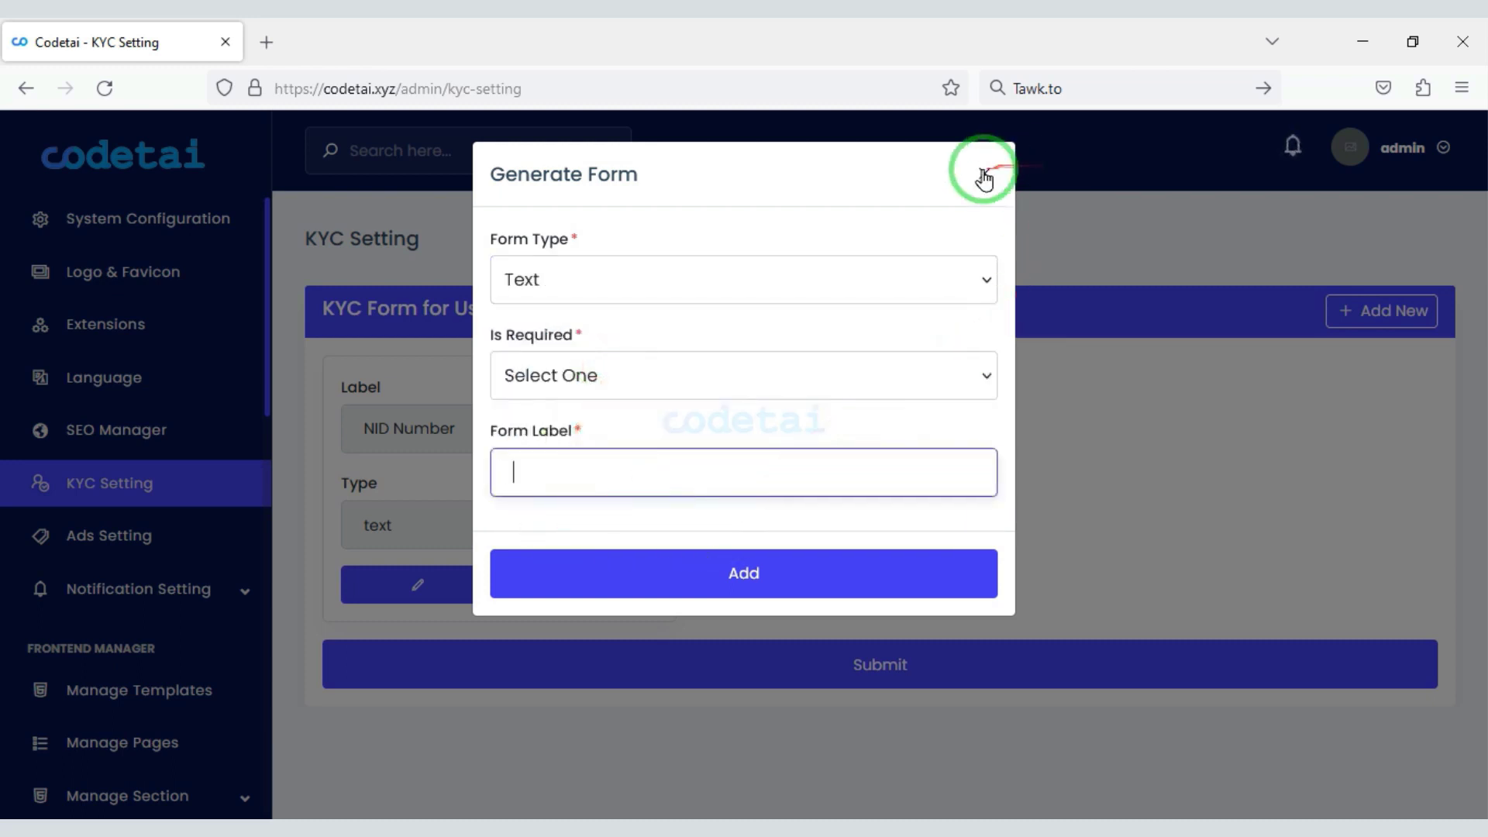
pyautogui.click(984, 178)
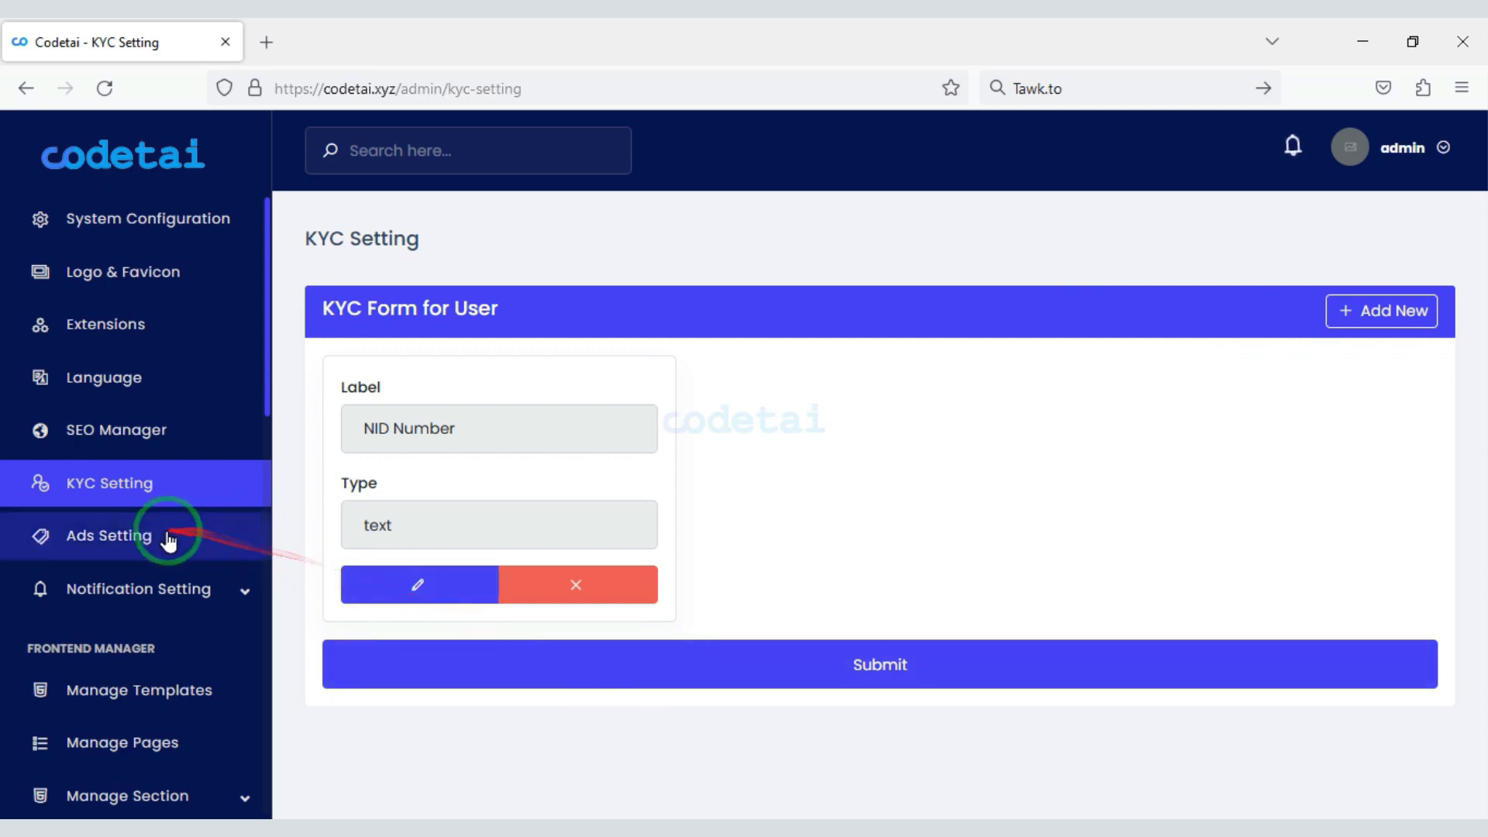
pyautogui.click(172, 536)
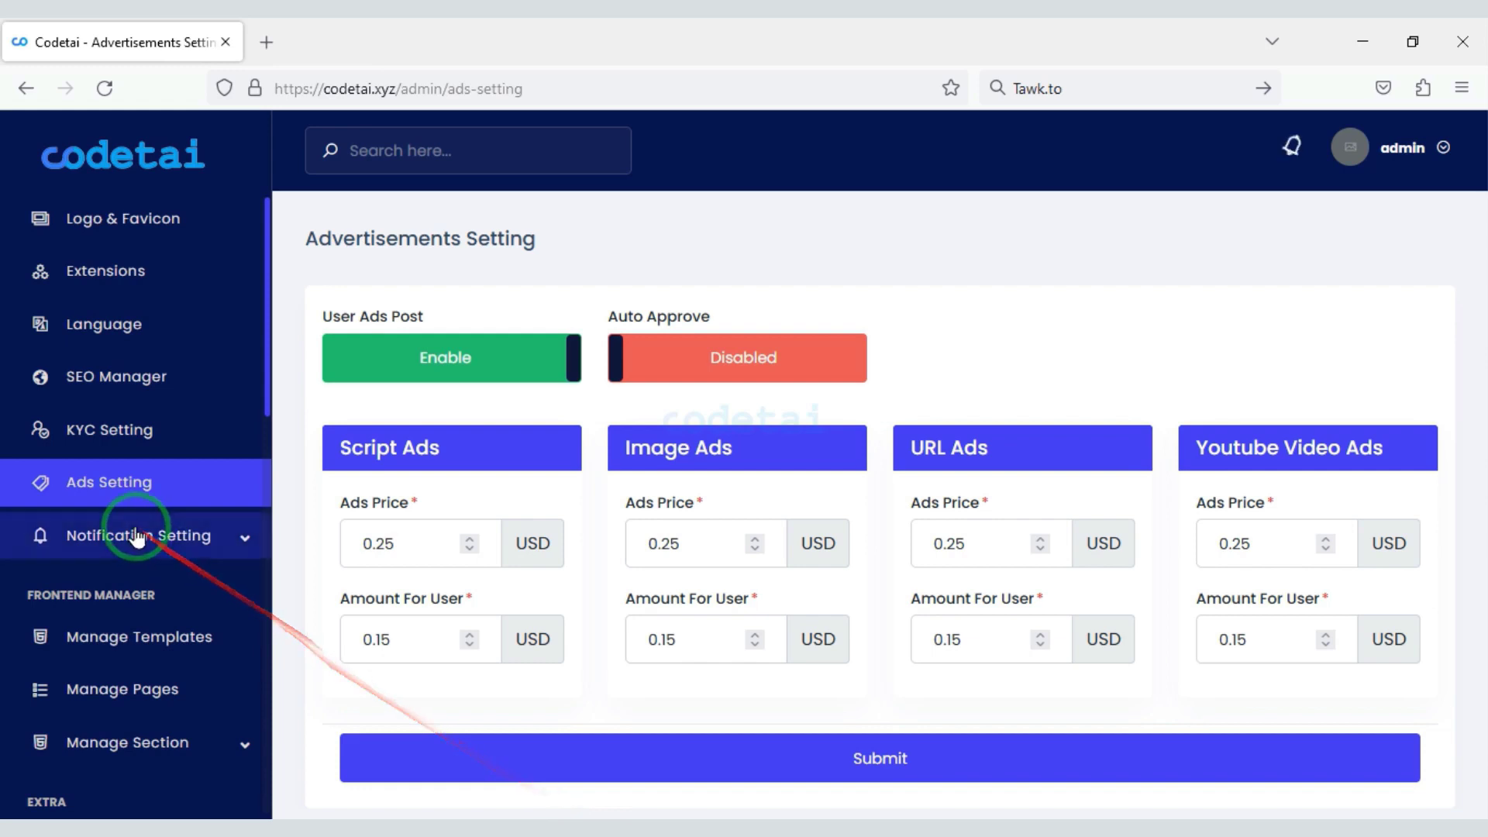
# Set Email Send Method to SMTP in Email Notification Settings, then open the domain's Hostinger email management.
pyautogui.click(85, 535)
pyautogui.click(162, 638)
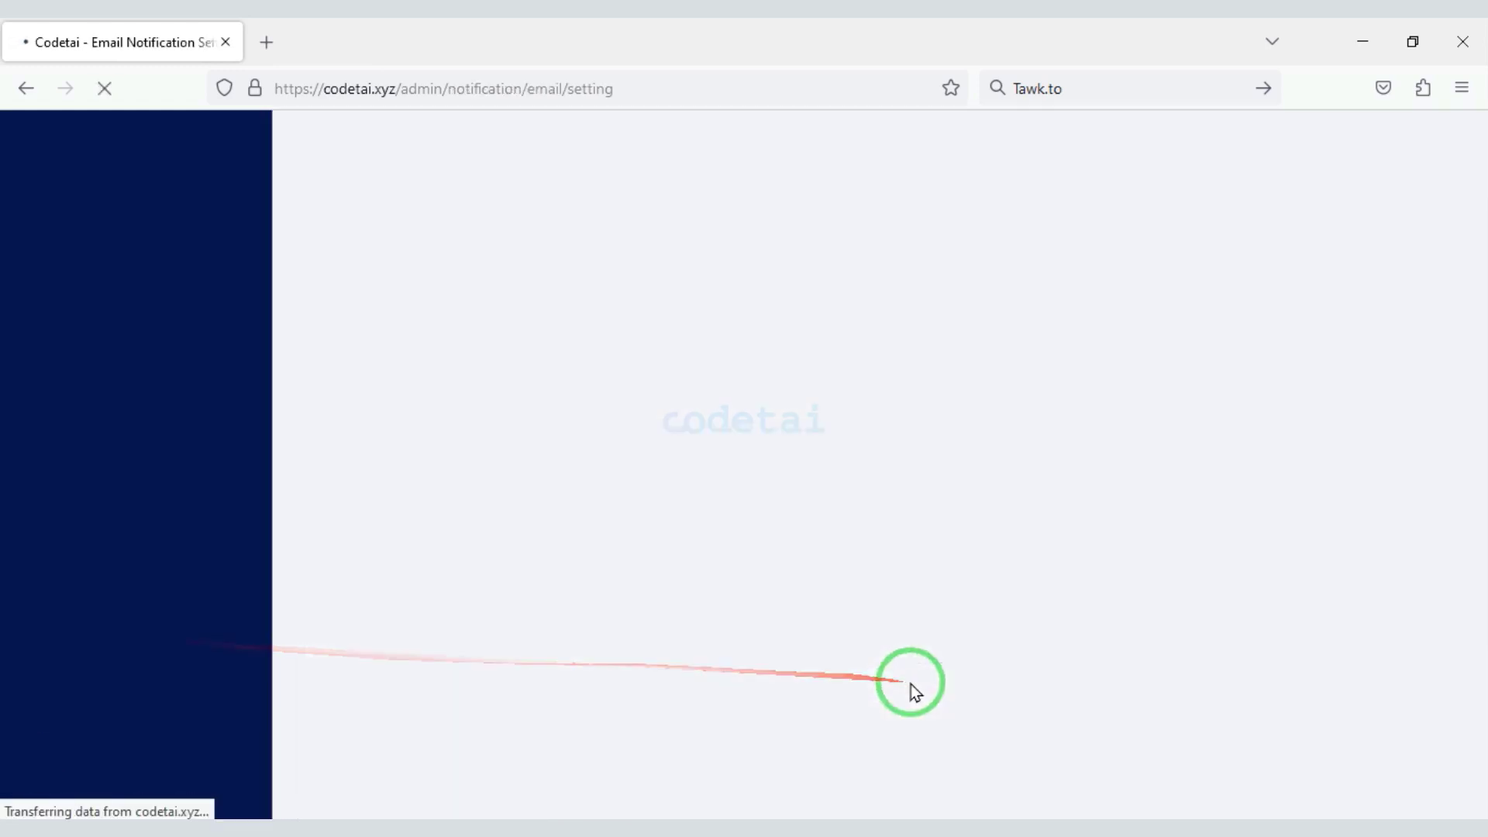
pyautogui.click(469, 392)
pyautogui.click(442, 465)
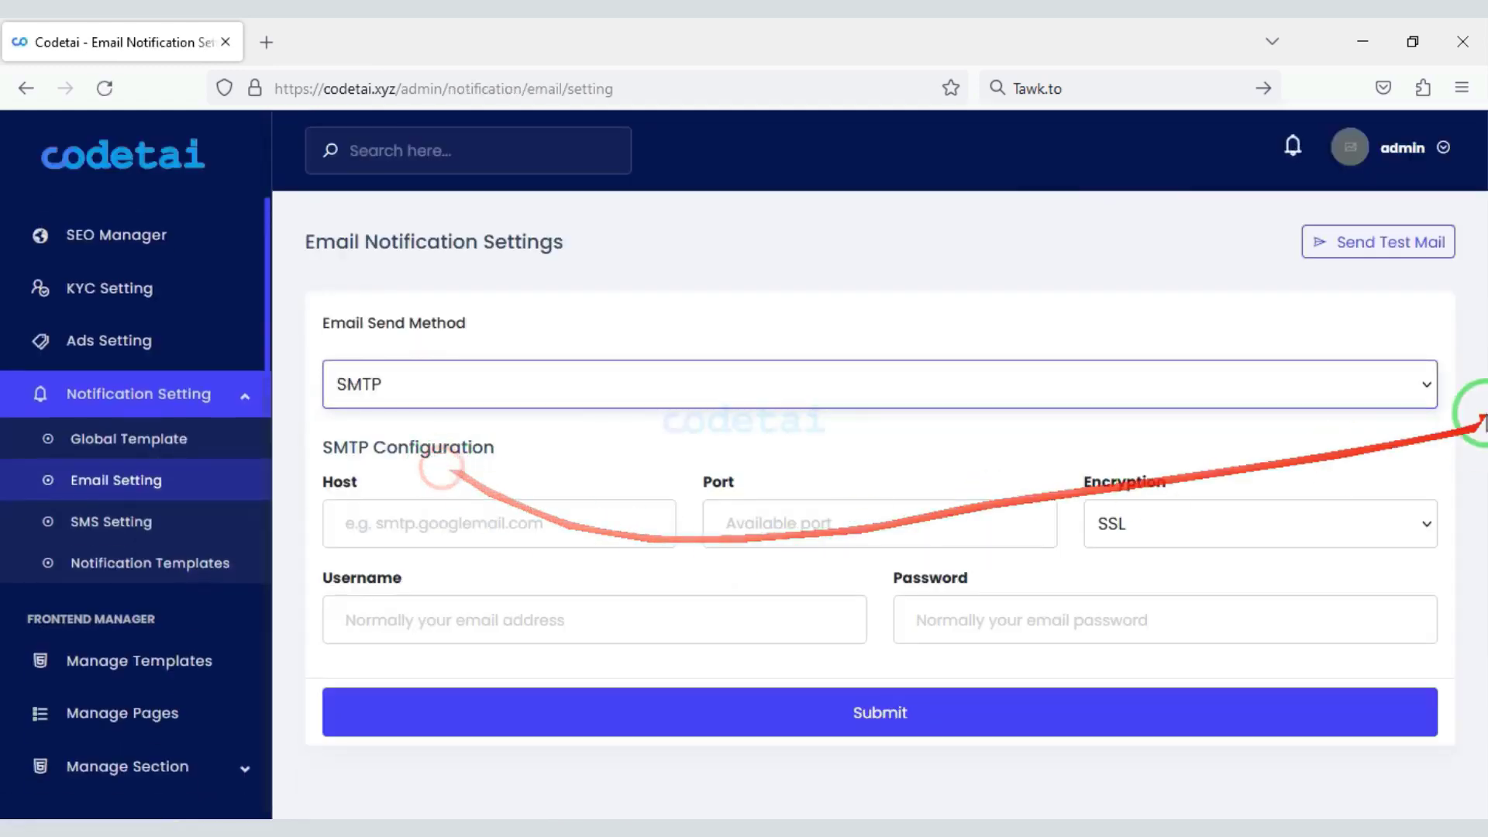
pyautogui.moveTo(597, 414); pyautogui.dragTo(532, 403)
pyautogui.moveTo(277, 301)
pyautogui.mouseDown()
pyautogui.moveTo(743, 641)
pyautogui.moveTo(1459, 758)
pyautogui.mouseUp()
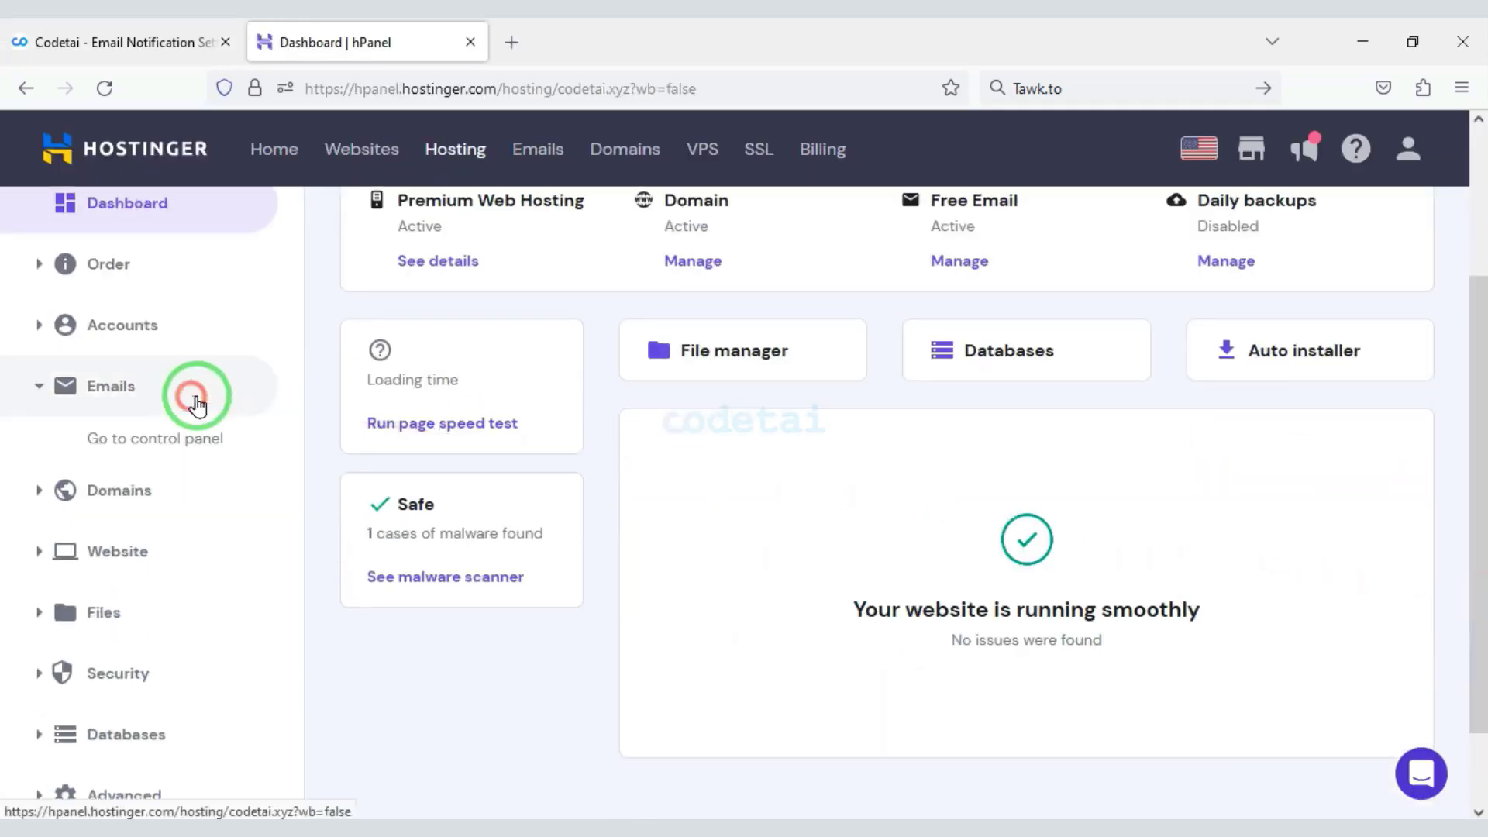
pyautogui.click(189, 392)
# Start a new hPanel email account named 'smtp' with an auto-generated password, and copy the password.
pyautogui.click(310, 440)
pyautogui.click(807, 624)
pyautogui.write('smtp')
pyautogui.click(206, 535)
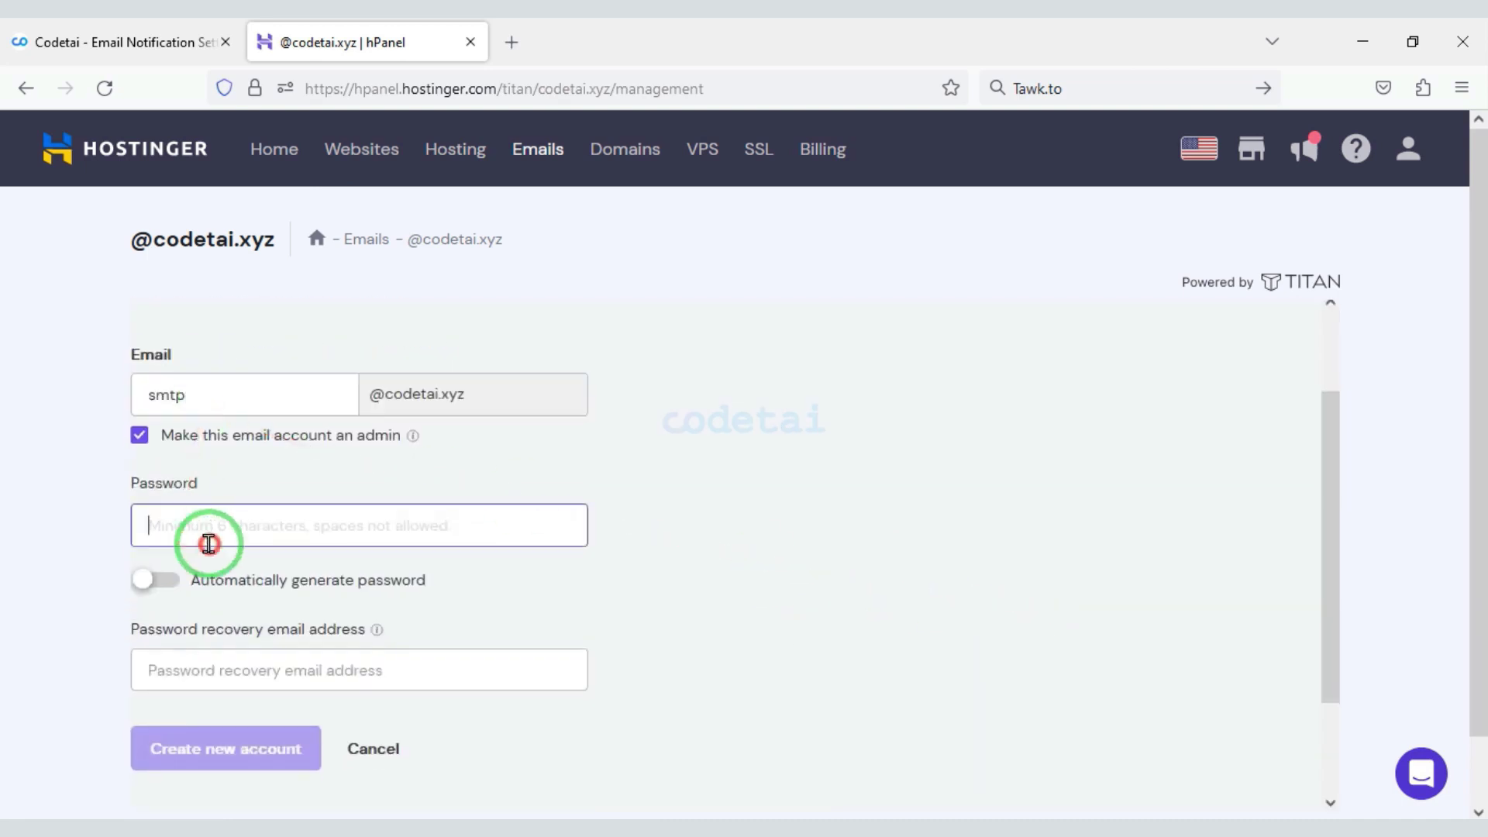
pyautogui.click(155, 579)
pyautogui.click(555, 526)
pyautogui.doubleClick(167, 525)
pyautogui.rightClick(188, 533)
pyautogui.click(215, 269)
# Enter a recovery e-mail address and create the email account.
pyautogui.click(116, 42)
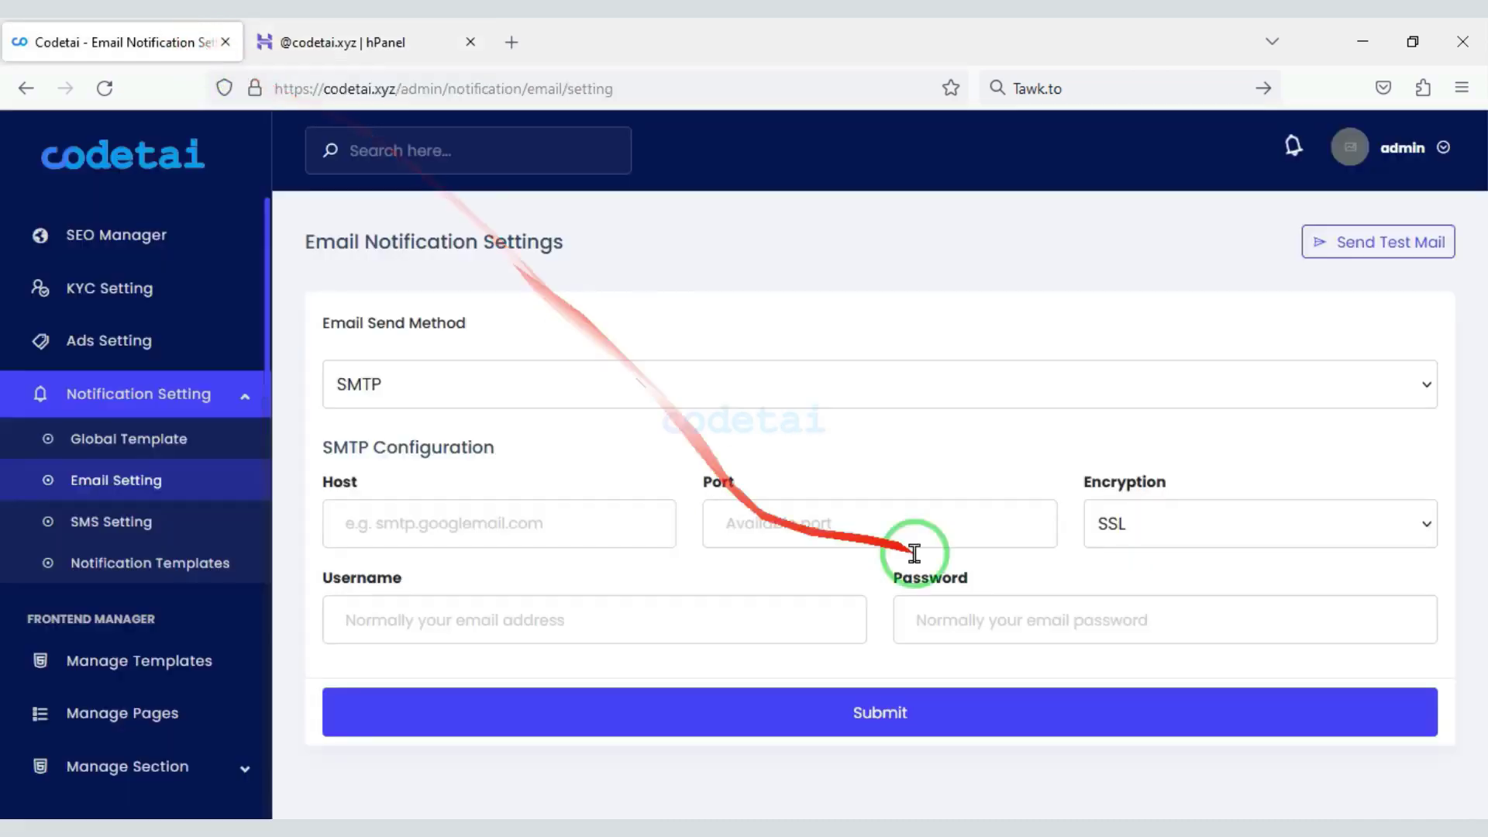
pyautogui.click(364, 42)
pyautogui.click(283, 669)
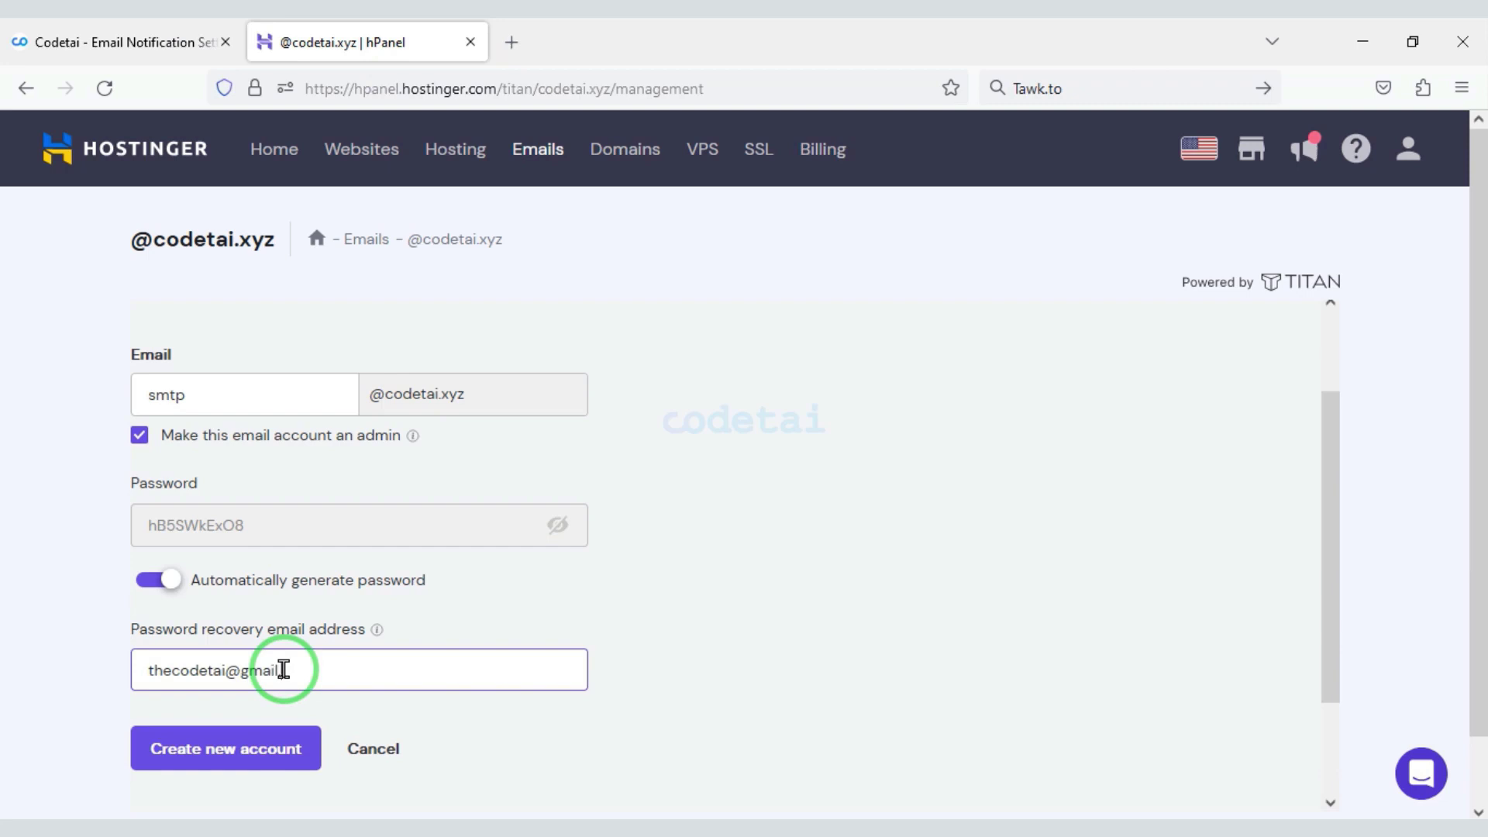
pyautogui.click(237, 745)
# Copy the new account's address into PTCLab's SMTP username field.
pyautogui.moveTo(425, 504); pyautogui.dragTo(226, 515)
pyautogui.hotkey('ctrl', 'c')
pyautogui.click(116, 41)
pyautogui.click(507, 608)
pyautogui.hotkey('ctrl', 'v')
# Copy the outgoing server smtp.titan.email from hPanel's desktop app details into the SMTP host.
pyautogui.click(419, 43)
pyautogui.click(25, 87)
pyautogui.click(1141, 680)
pyautogui.scroll(-3, 664, 527)
pyautogui.scroll(-1, 667, 564)
pyautogui.rightClick(419, 276)
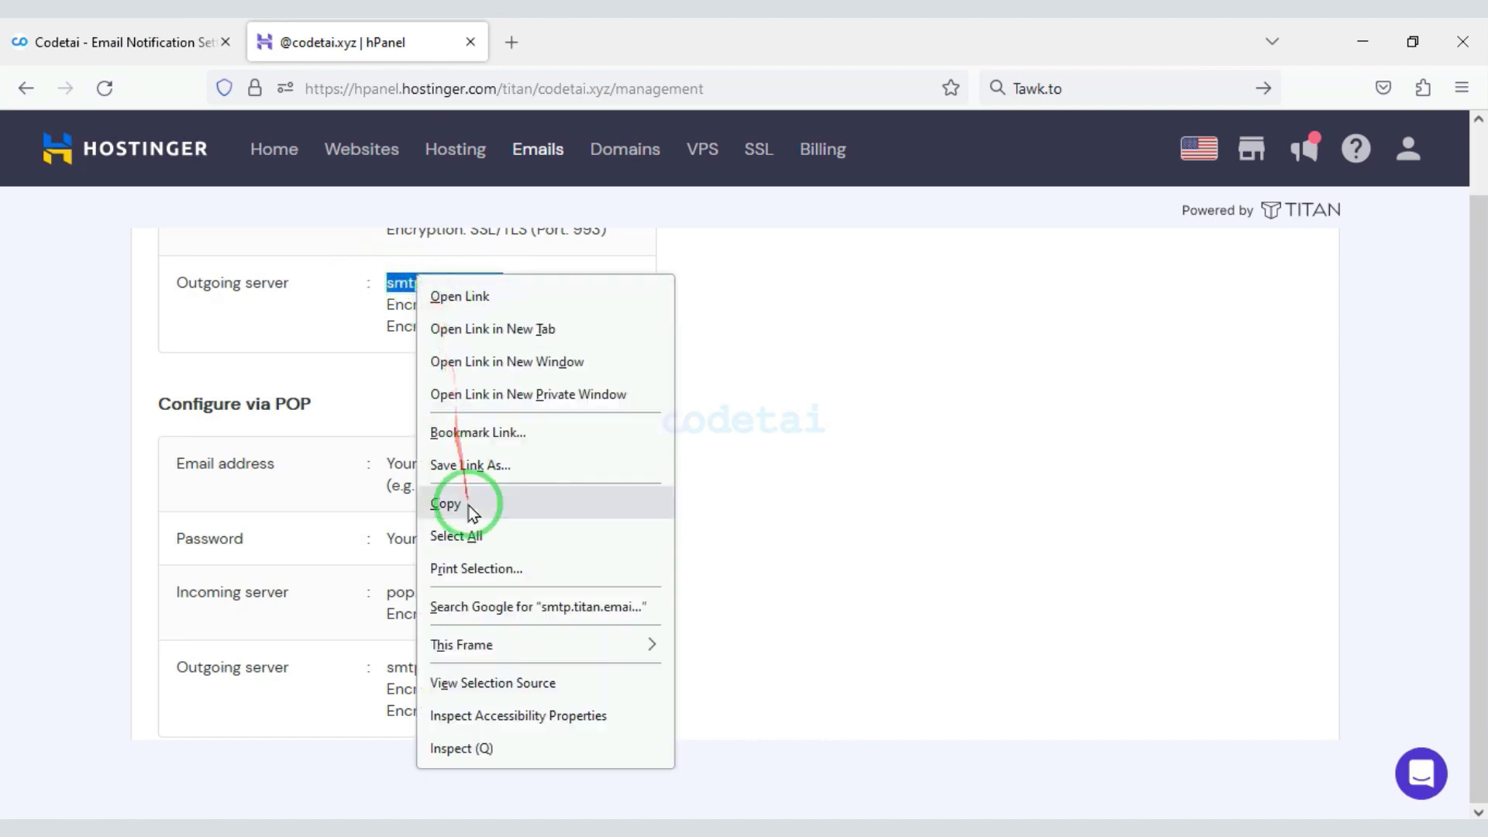
pyautogui.click(492, 505)
pyautogui.click(117, 42)
pyautogui.click(492, 522)
pyautogui.hotkey('ctrl', 'v')
# Paste SSL port 465 into Port, submit the SMTP settings, and close the hPanel tab.
pyautogui.click(403, 24)
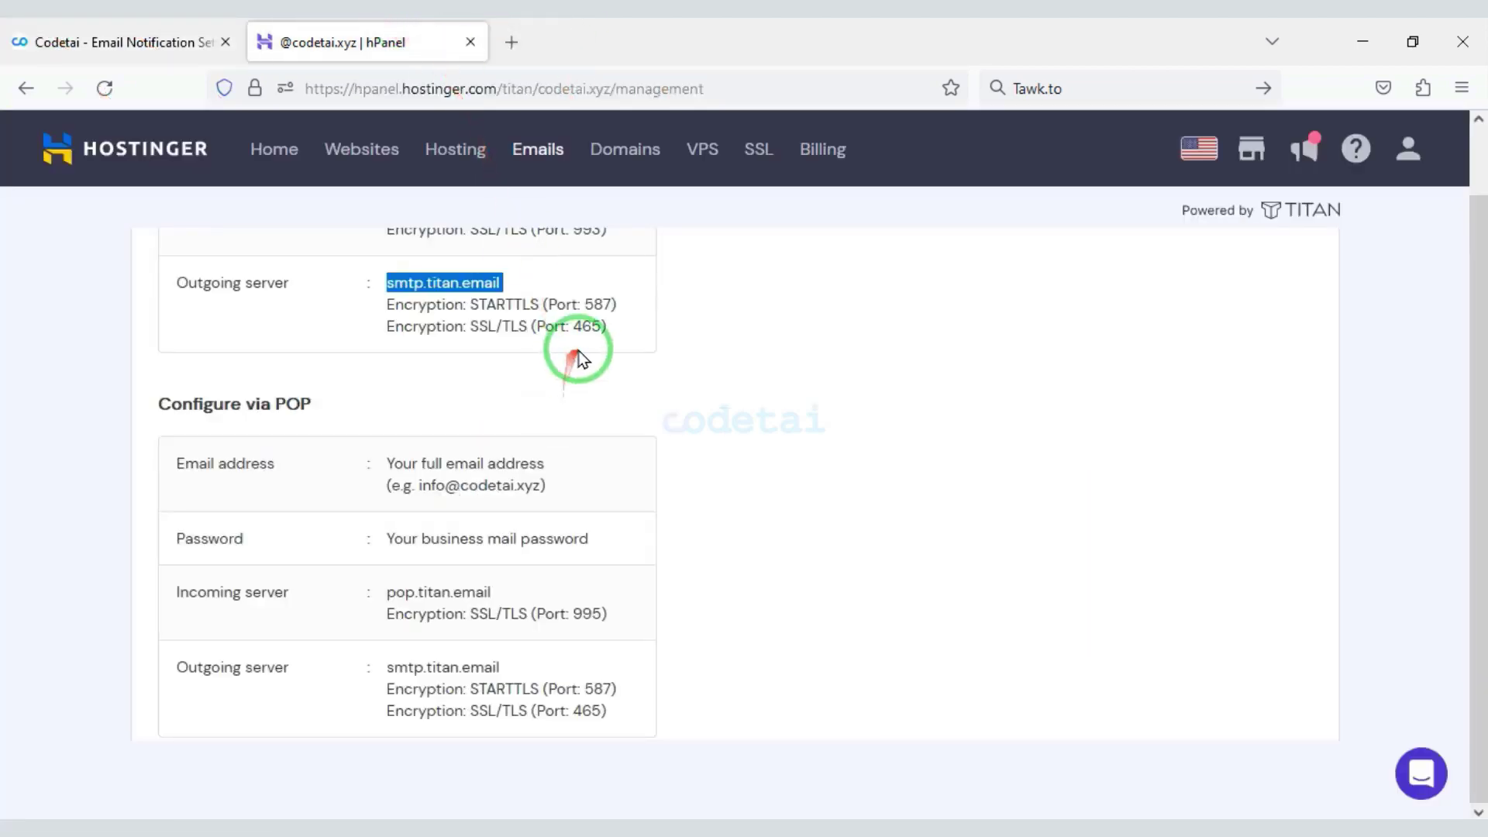
pyautogui.click(630, 354)
pyautogui.click(117, 42)
pyautogui.click(856, 514)
pyautogui.hotkey('ctrl', 'v')
pyautogui.click(921, 708)
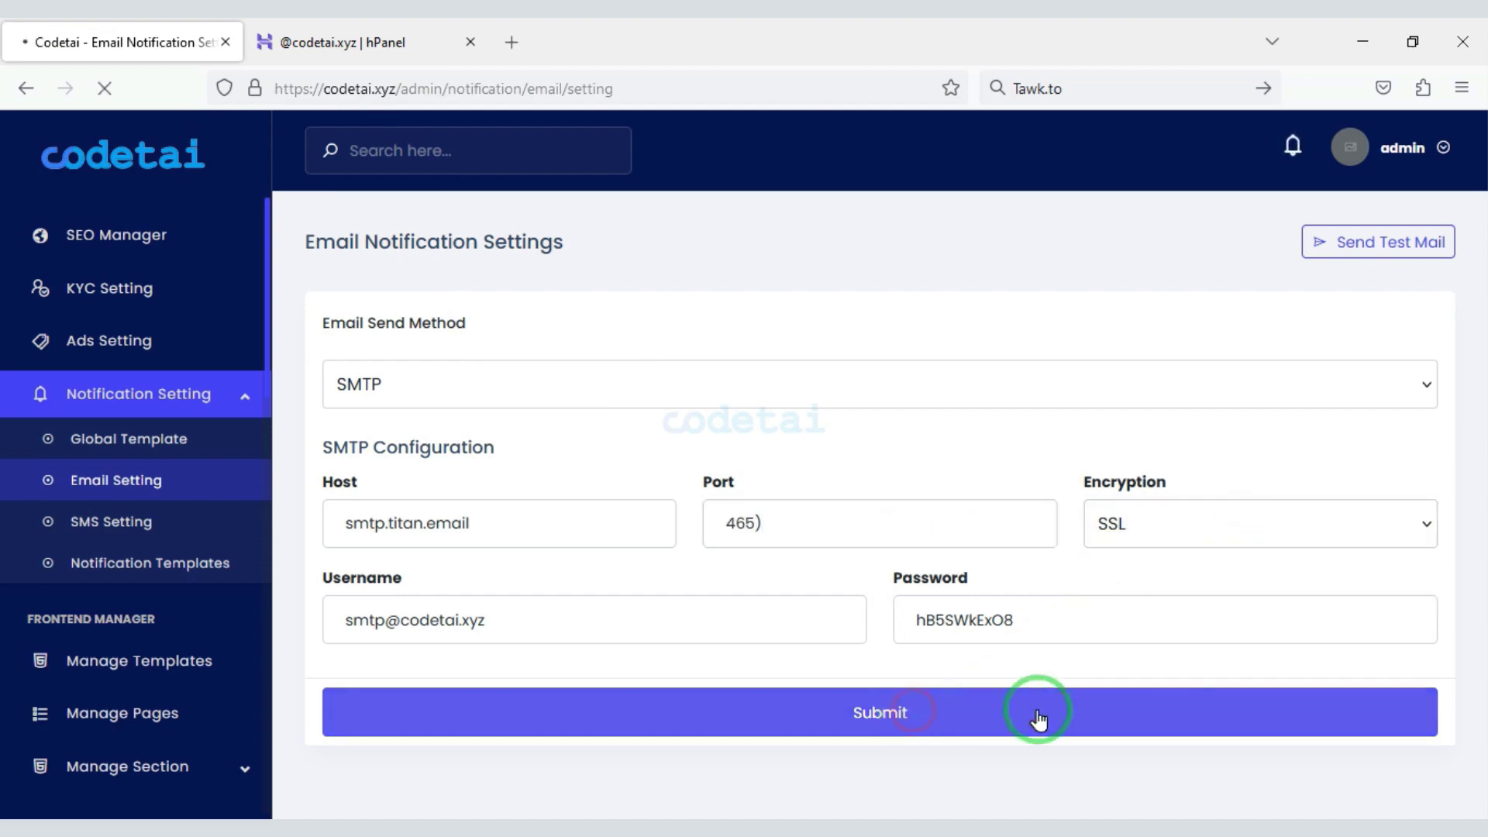
pyautogui.click(469, 42)
pyautogui.hotkey('alt', 'Left')
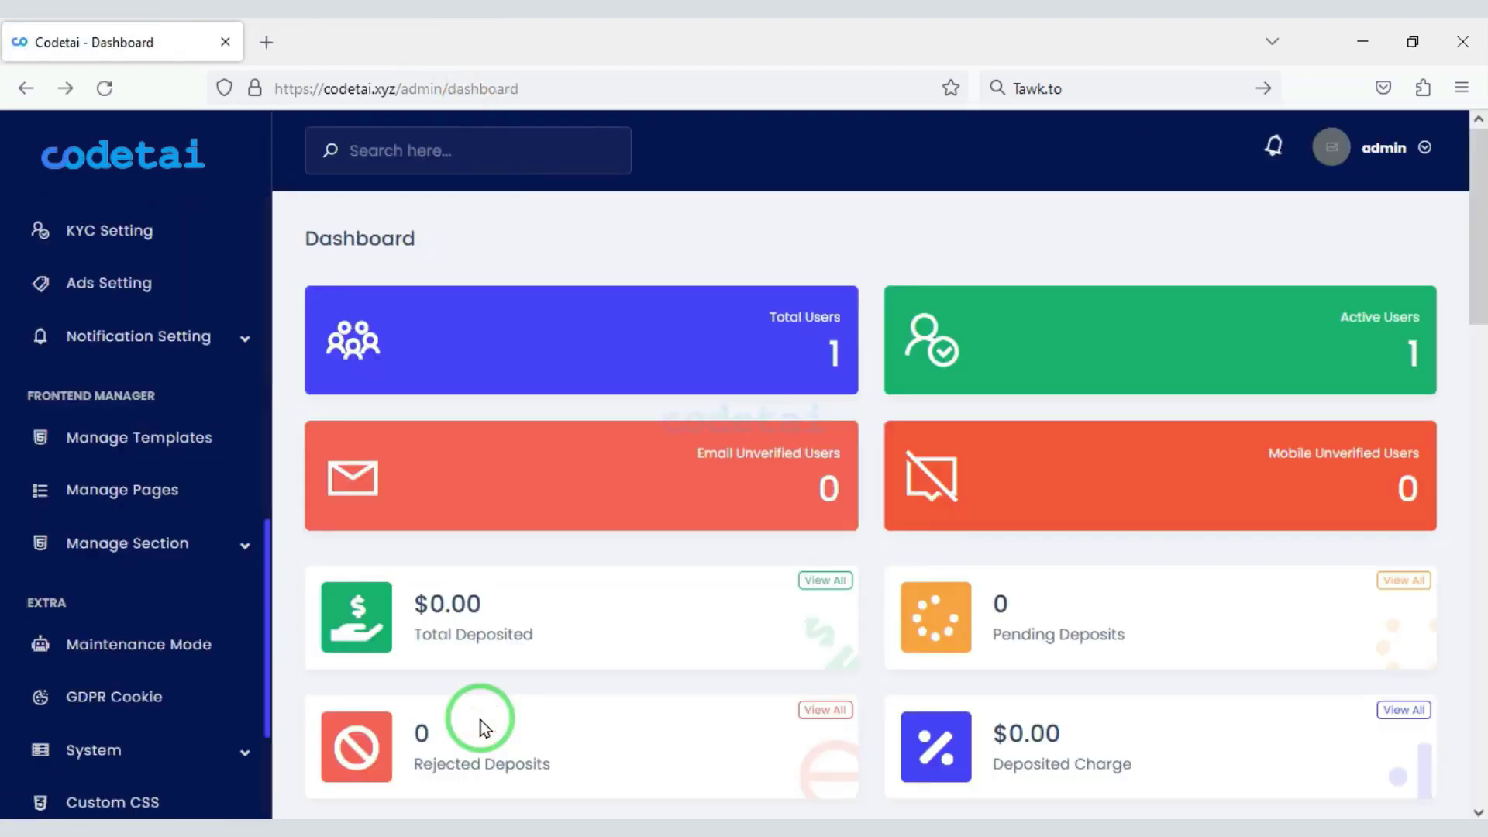
# Review the Manage Pages list, opening and closing the Add New page form without adding.
pyautogui.click(158, 494)
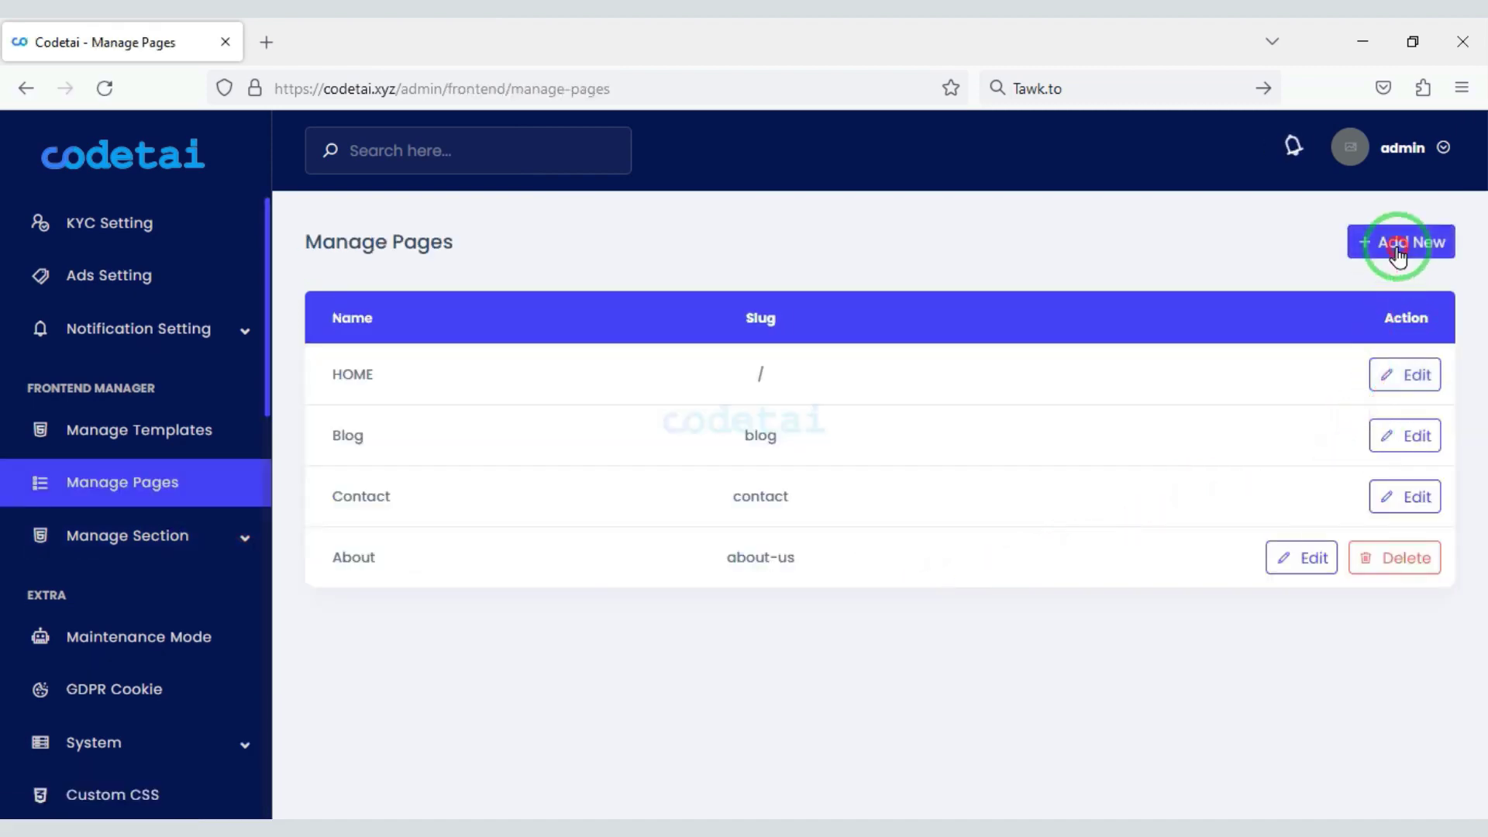
pyautogui.click(1397, 246)
pyautogui.click(981, 178)
# Expand Manage Section in the sidebar and open the About Us section.
pyautogui.click(189, 539)
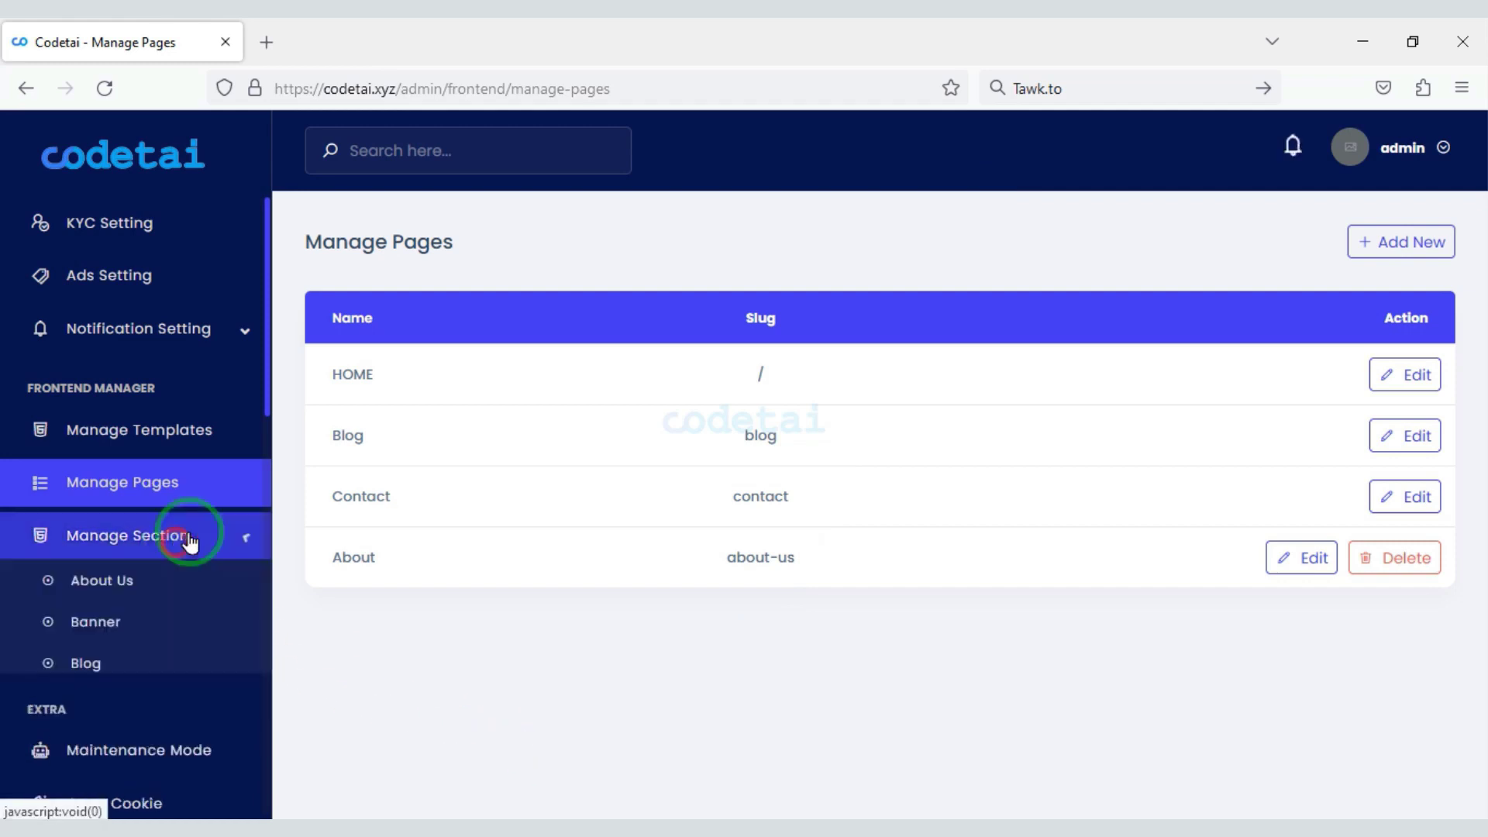
pyautogui.scroll(-10, 193, 608)
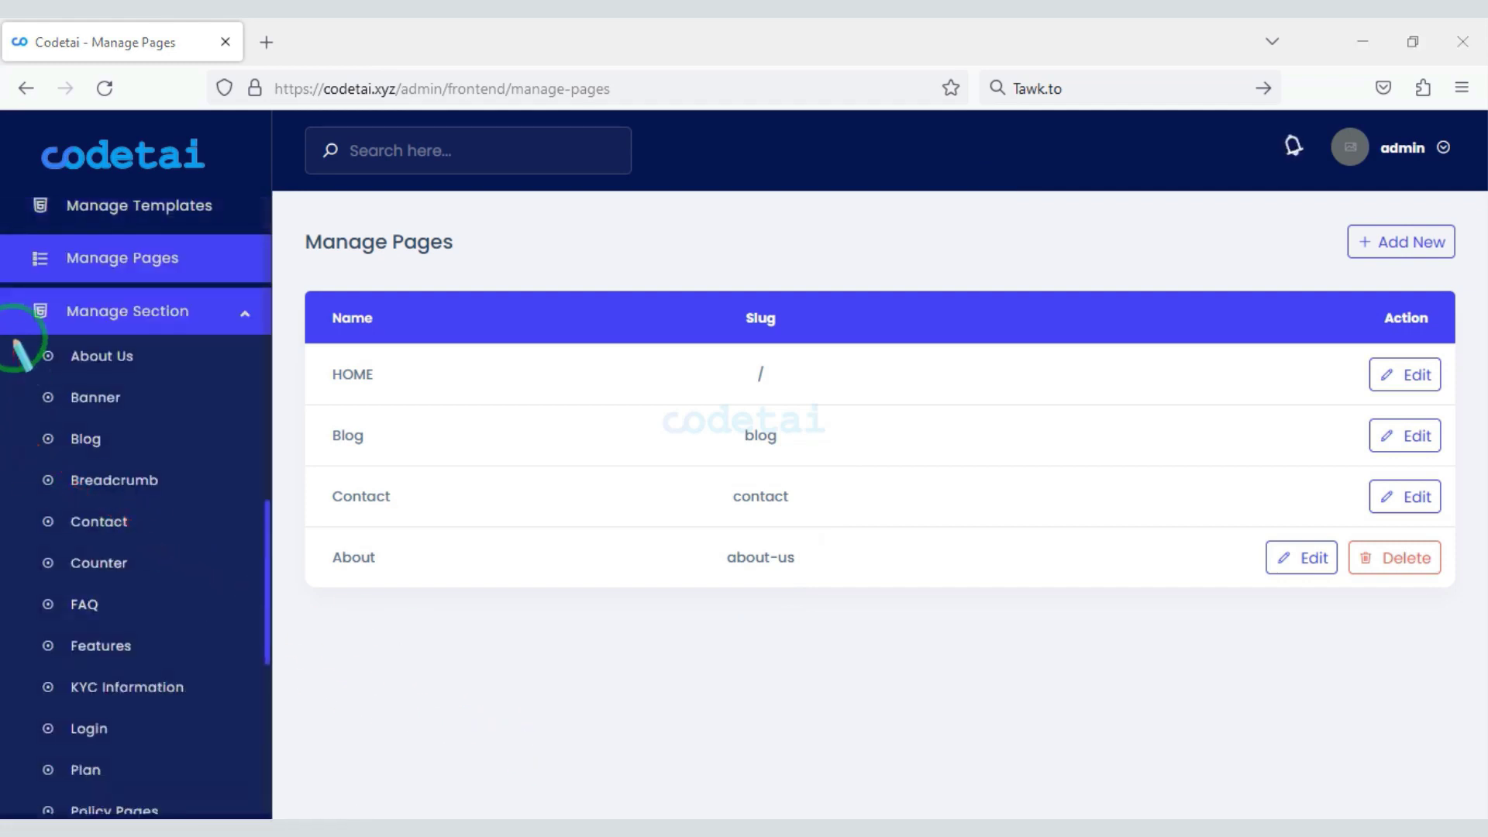
pyautogui.moveTo(177, 491)
pyautogui.mouseDown()
pyautogui.moveTo(239, 745)
pyautogui.moveTo(273, 813)
pyautogui.mouseUp()
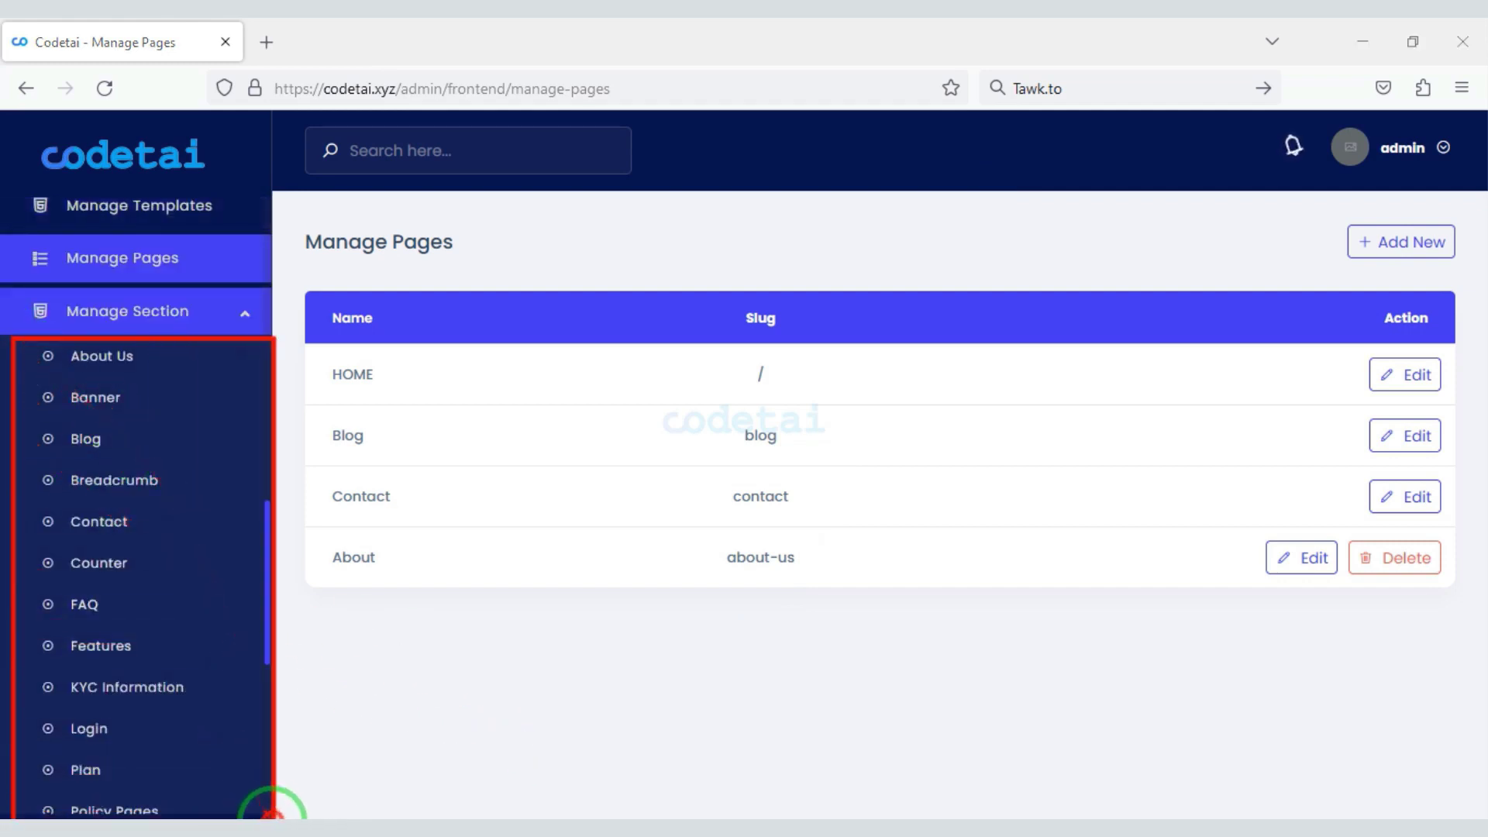
pyautogui.click(328, 707)
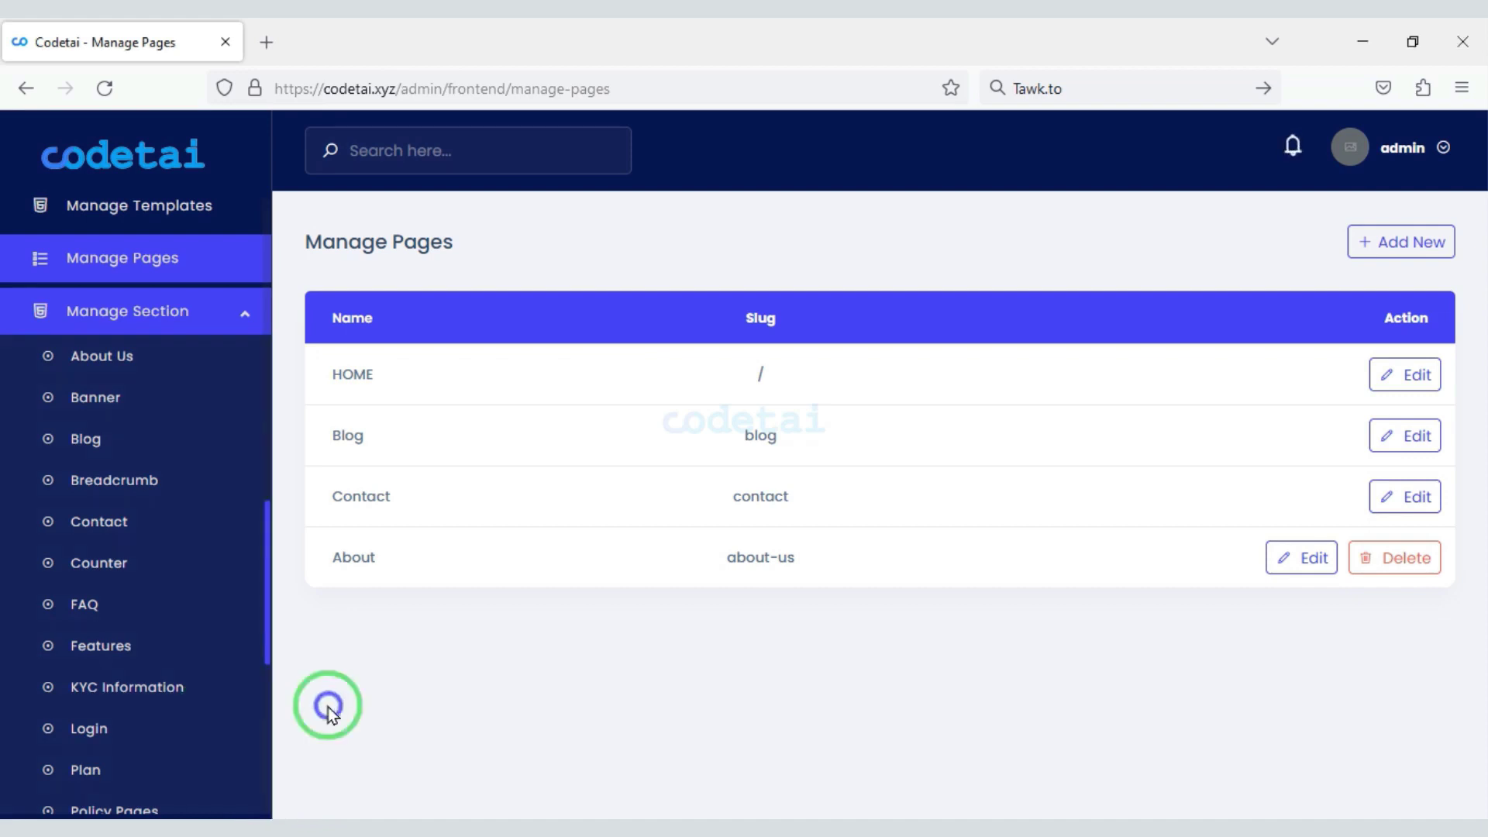
pyautogui.click(147, 360)
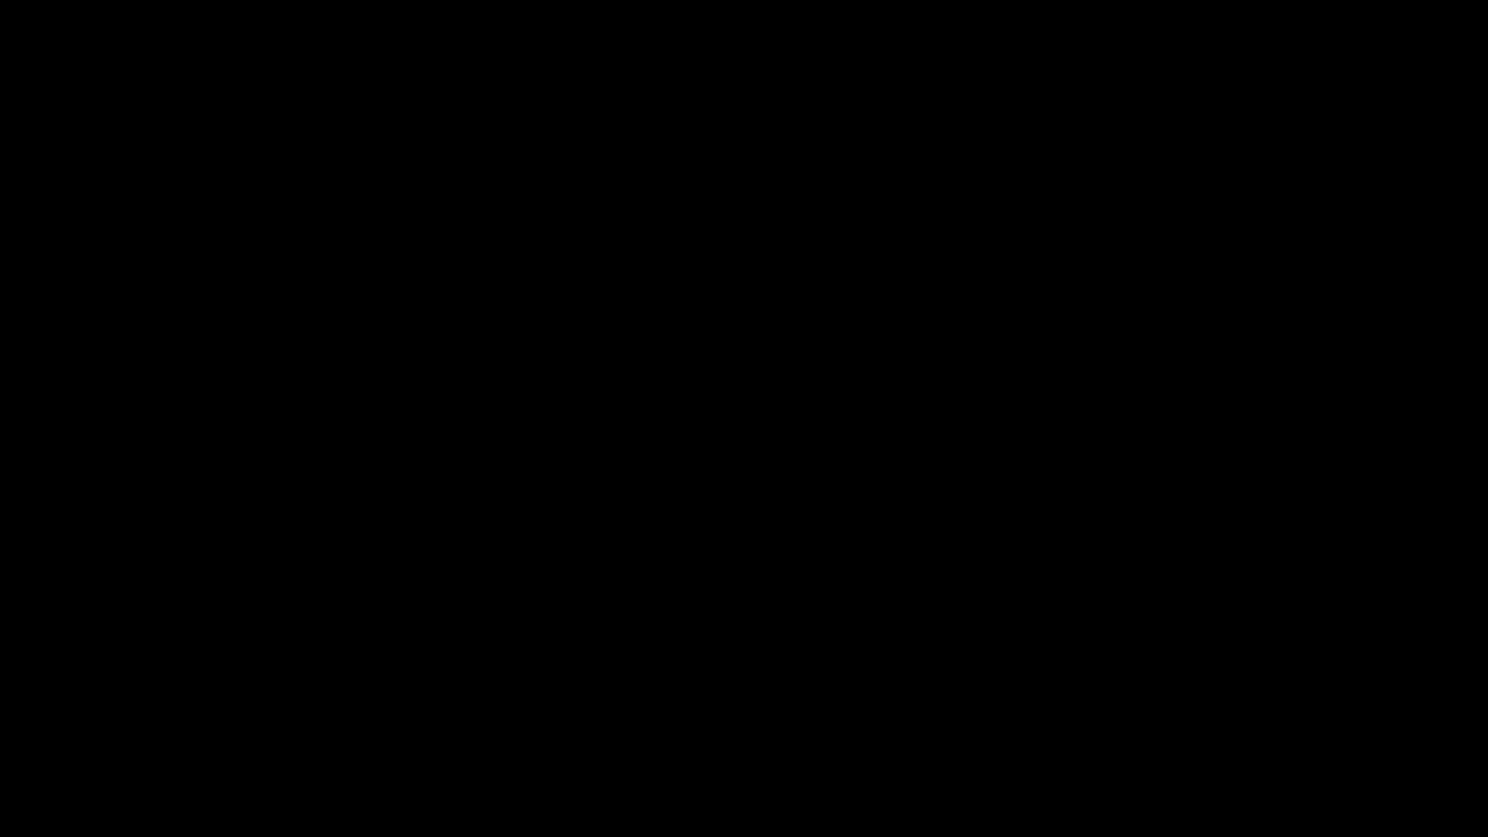